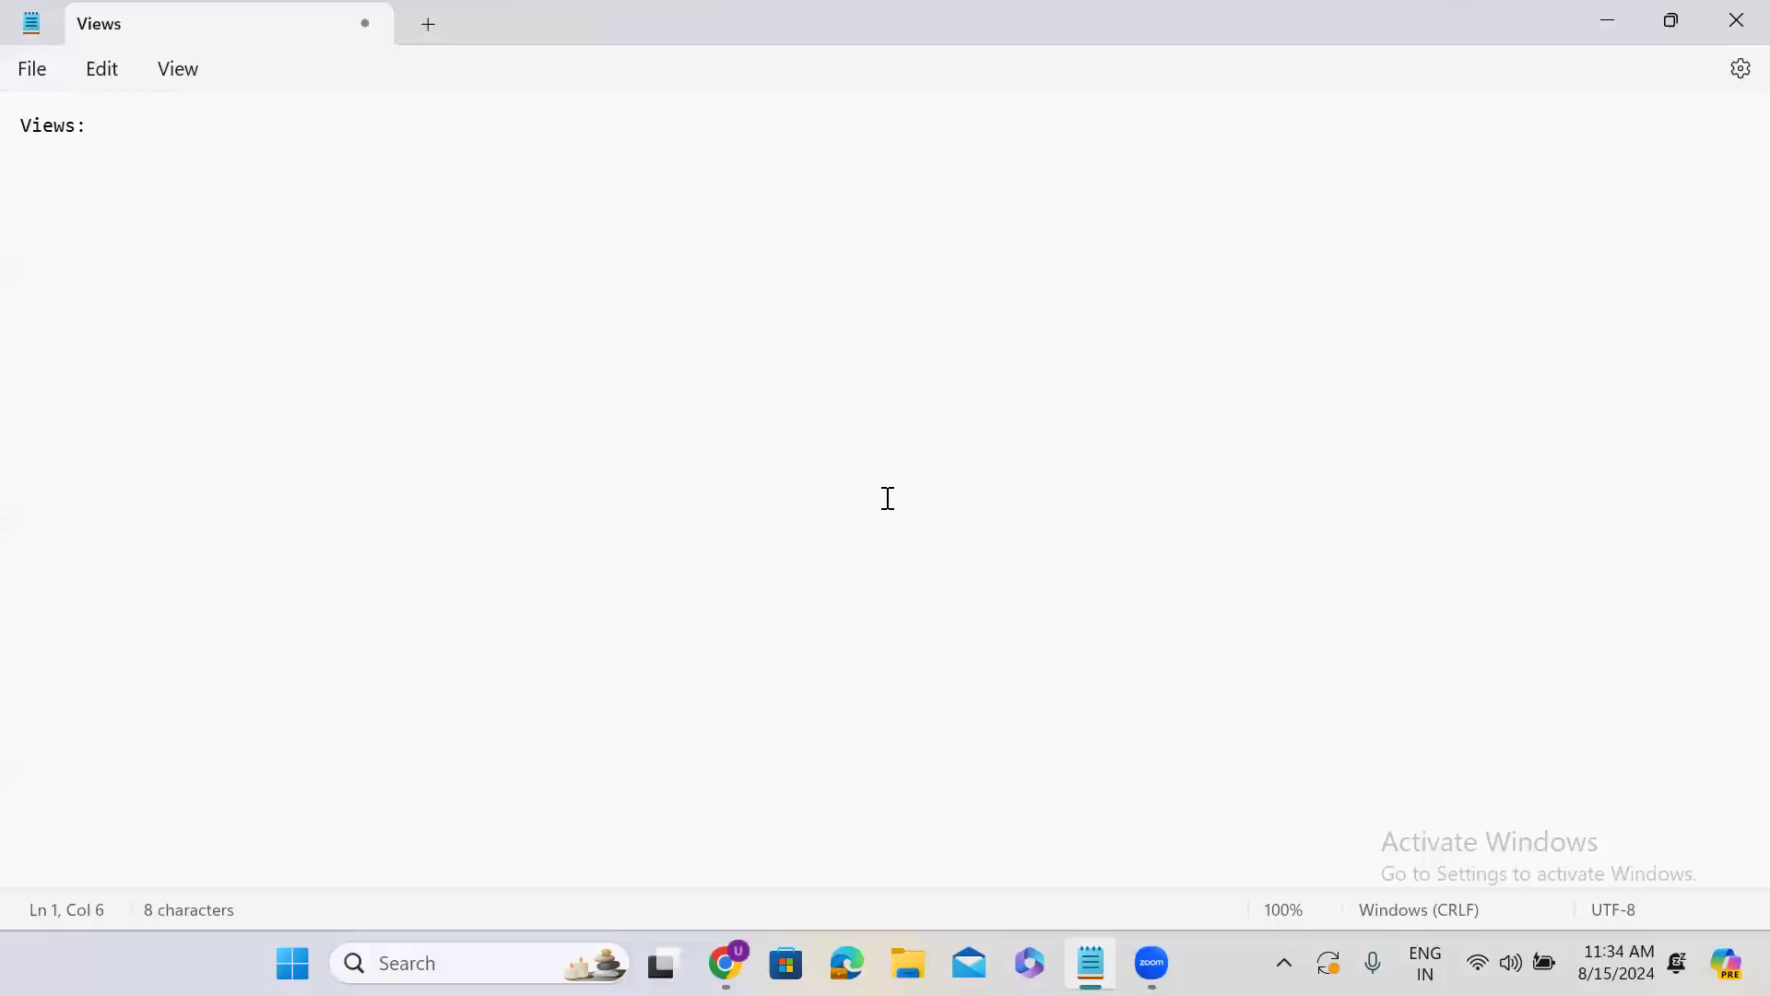
Switch from Notepad to the ServiceNow instance in the browser and open the Tables list with the /tables command.
left_click(164, 125)
left_click(1619, 21)
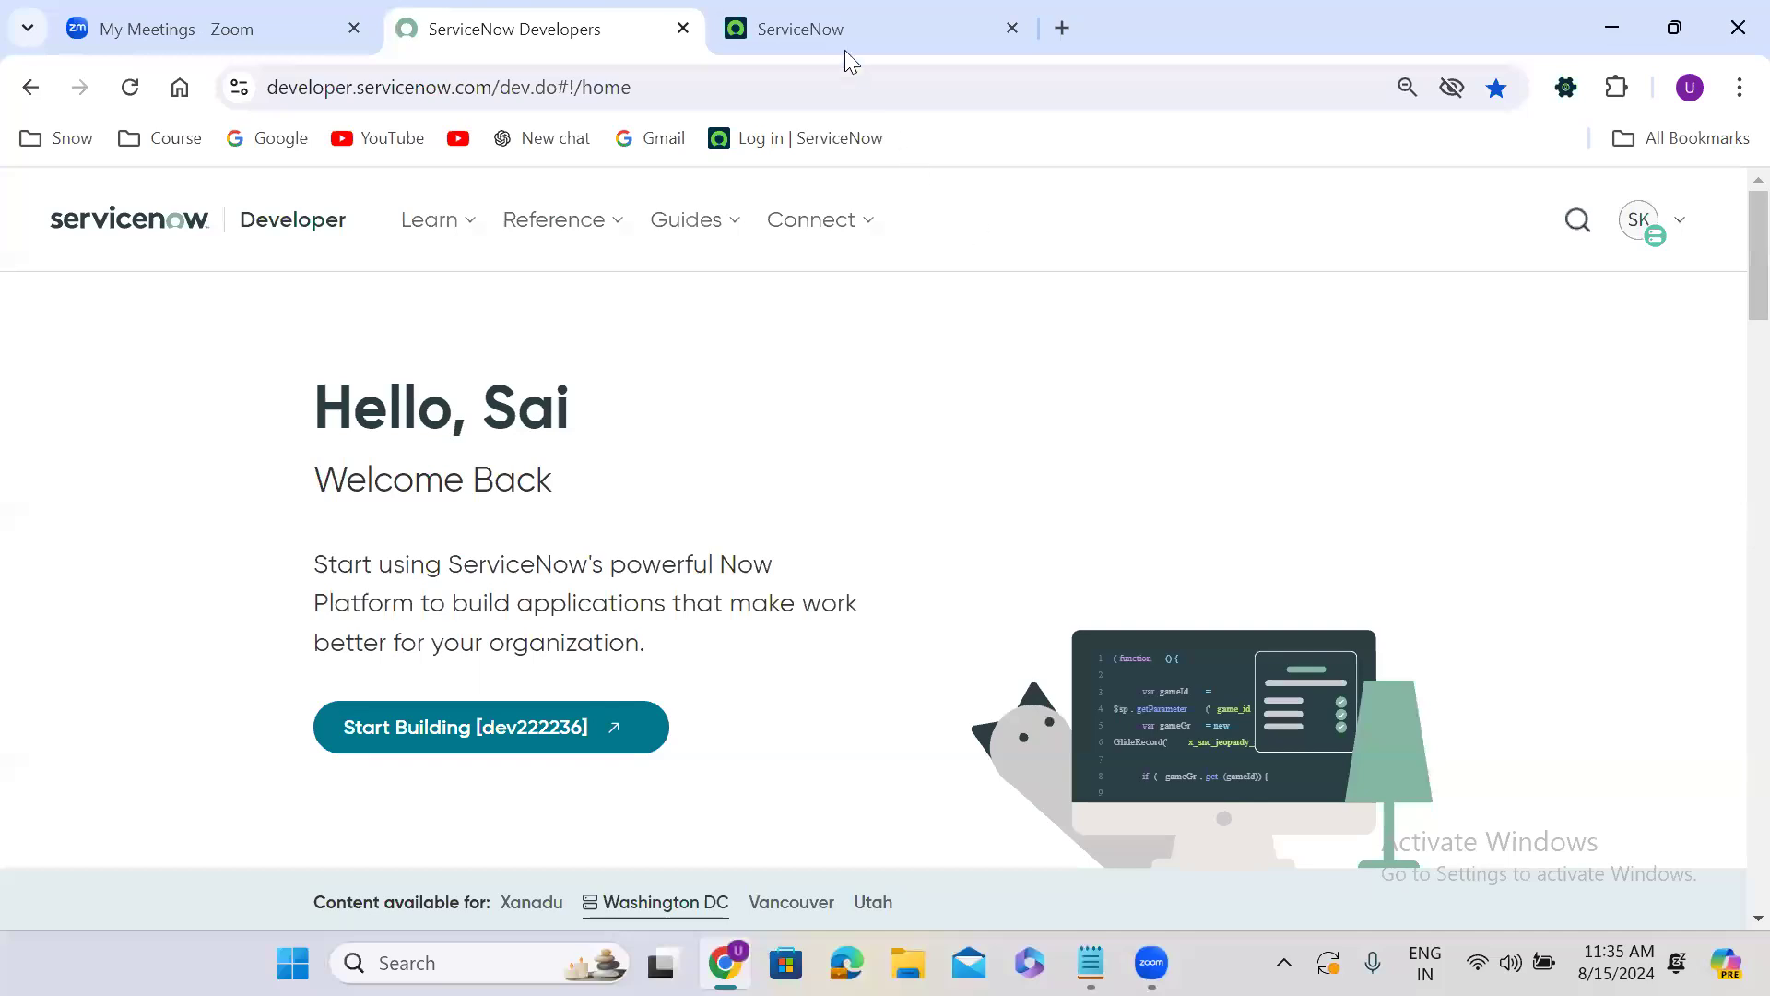
left_click(832, 30)
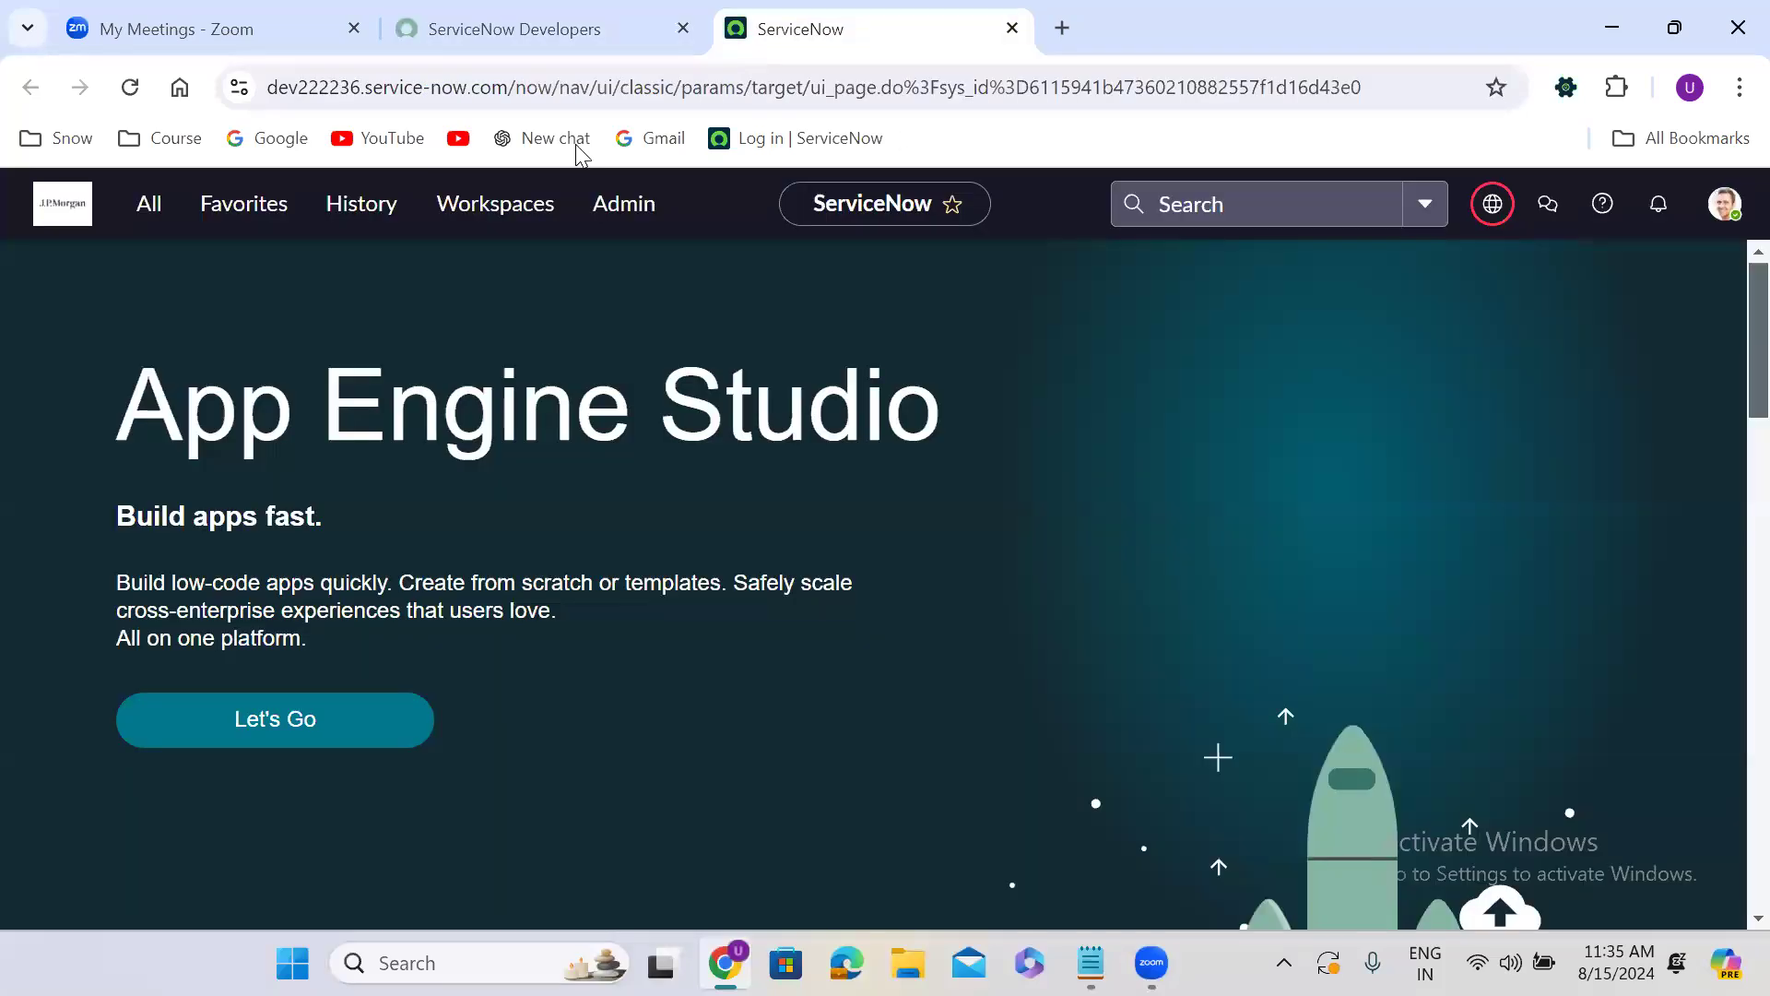
left_click(149, 211)
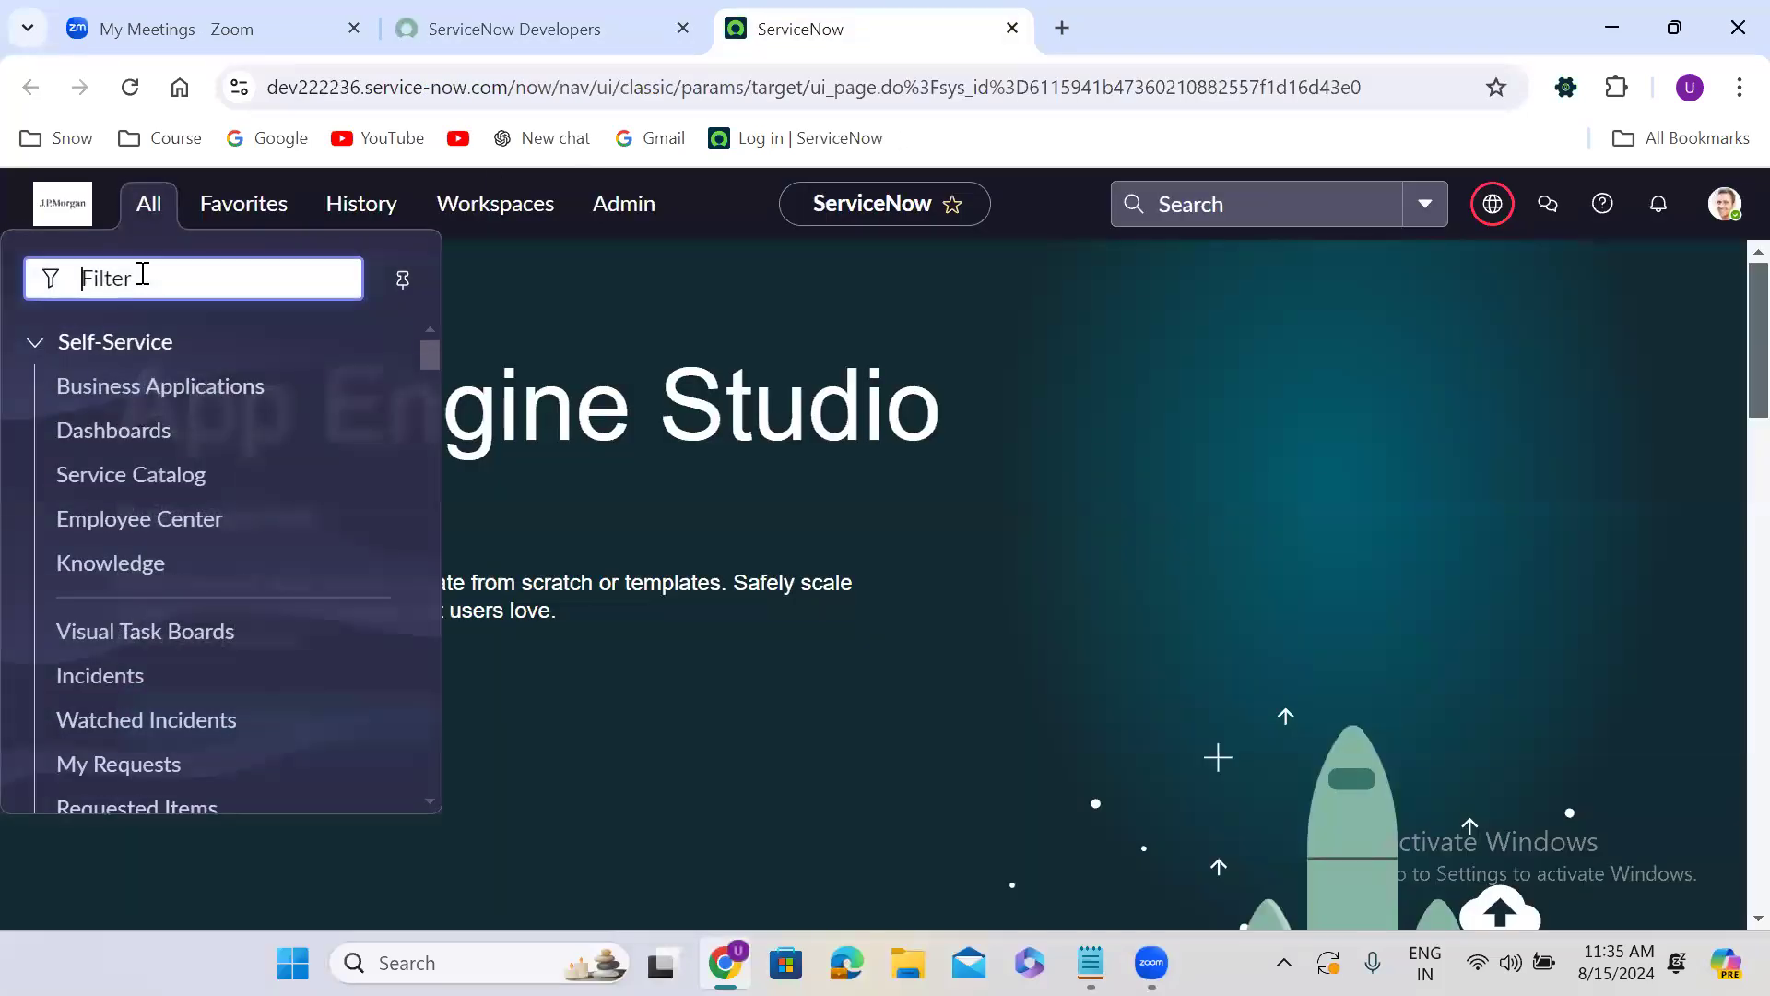
left_click(468, 289)
key("slash")
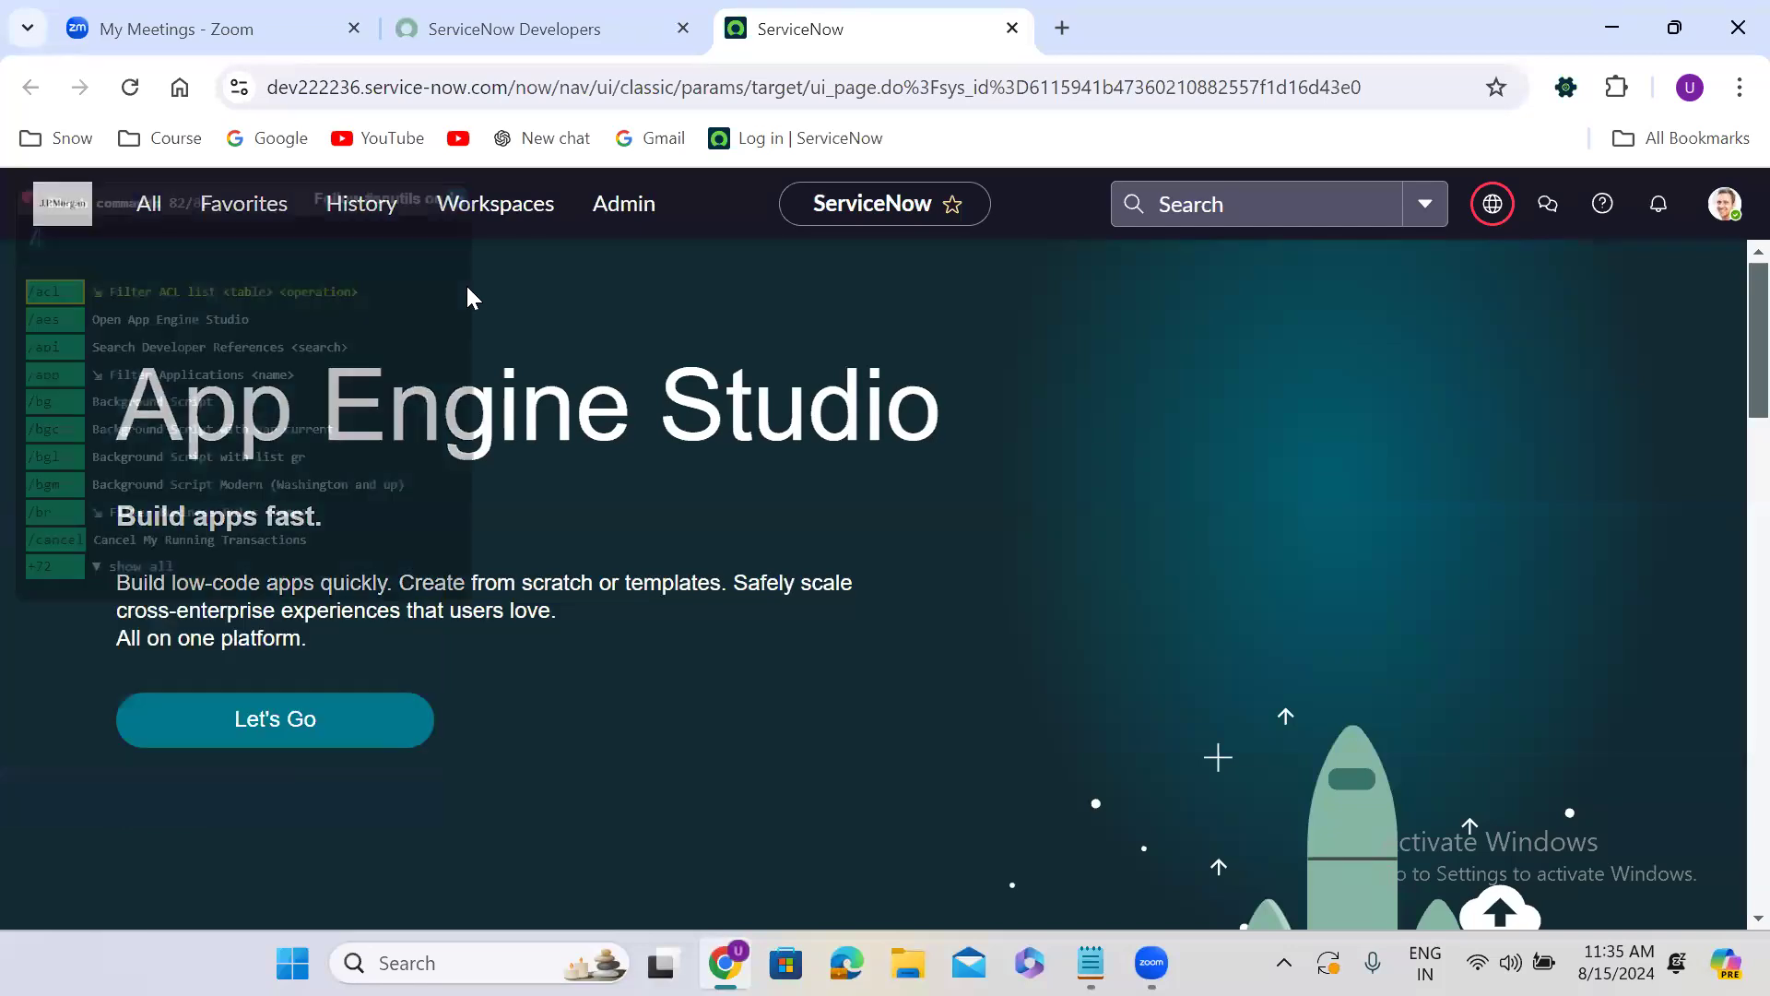
type("tables")
key("Return")
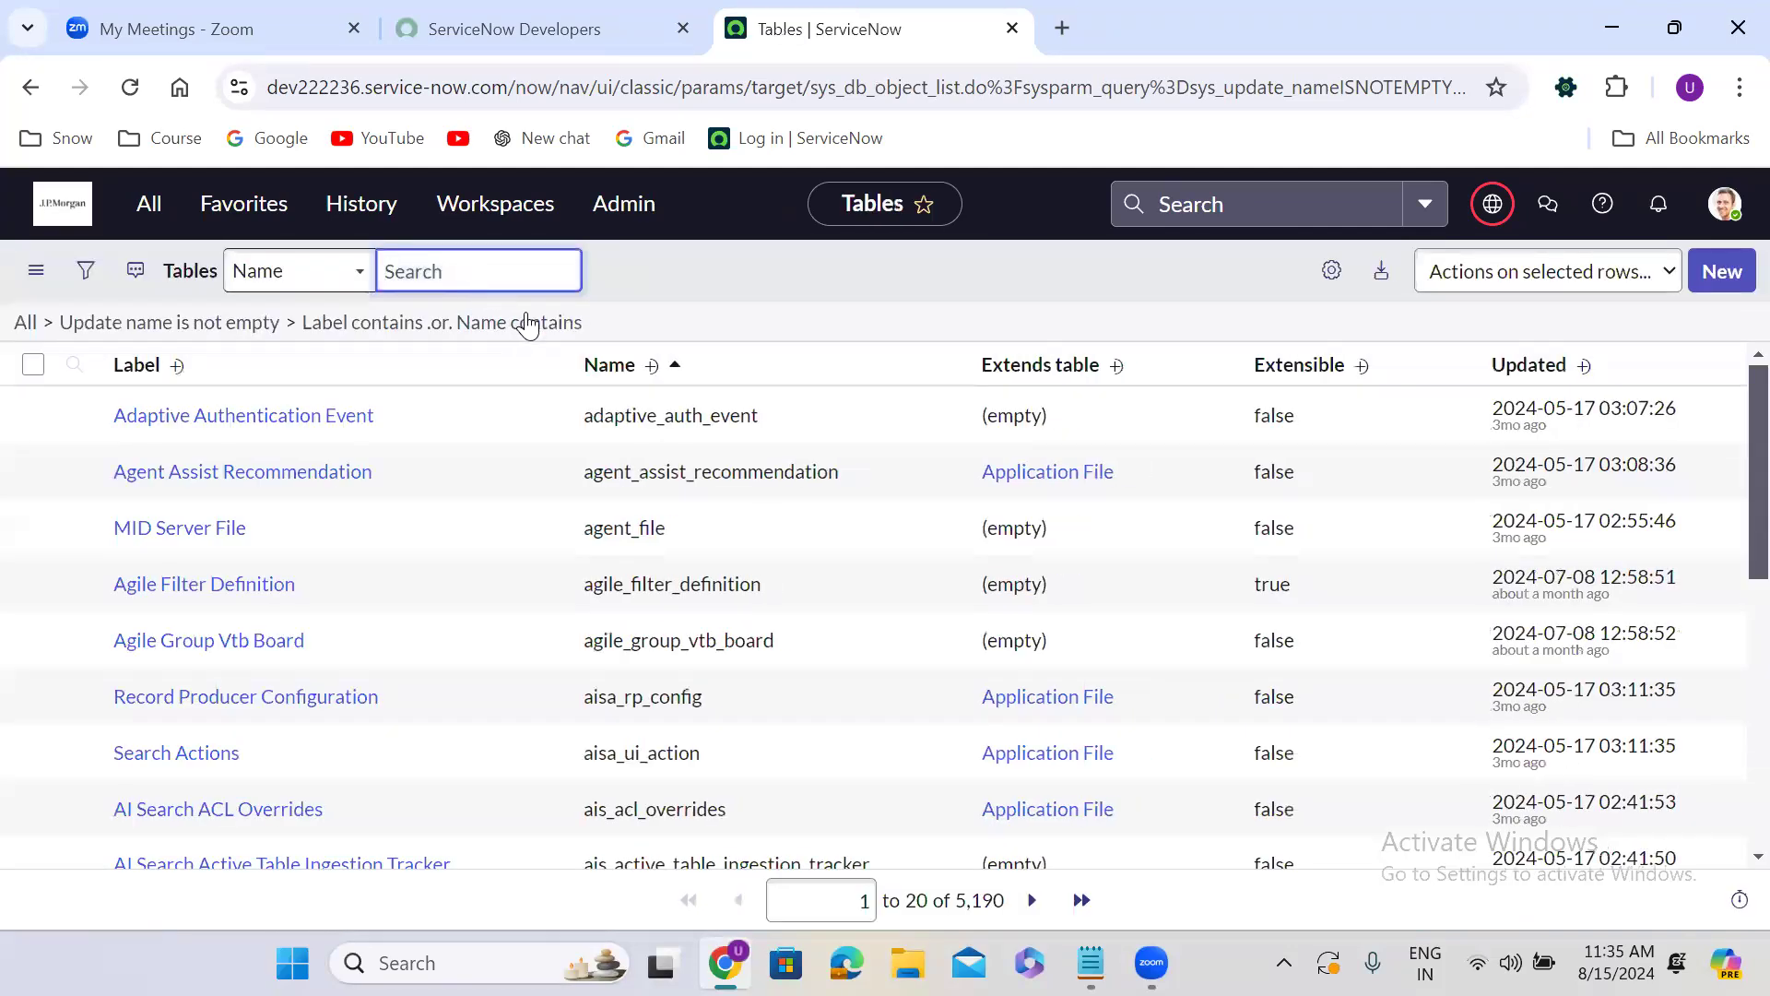
Reduce the Tables list filter to "Update name is not empty" and open the Finance Case table record in a new tab.
left_click(239, 329)
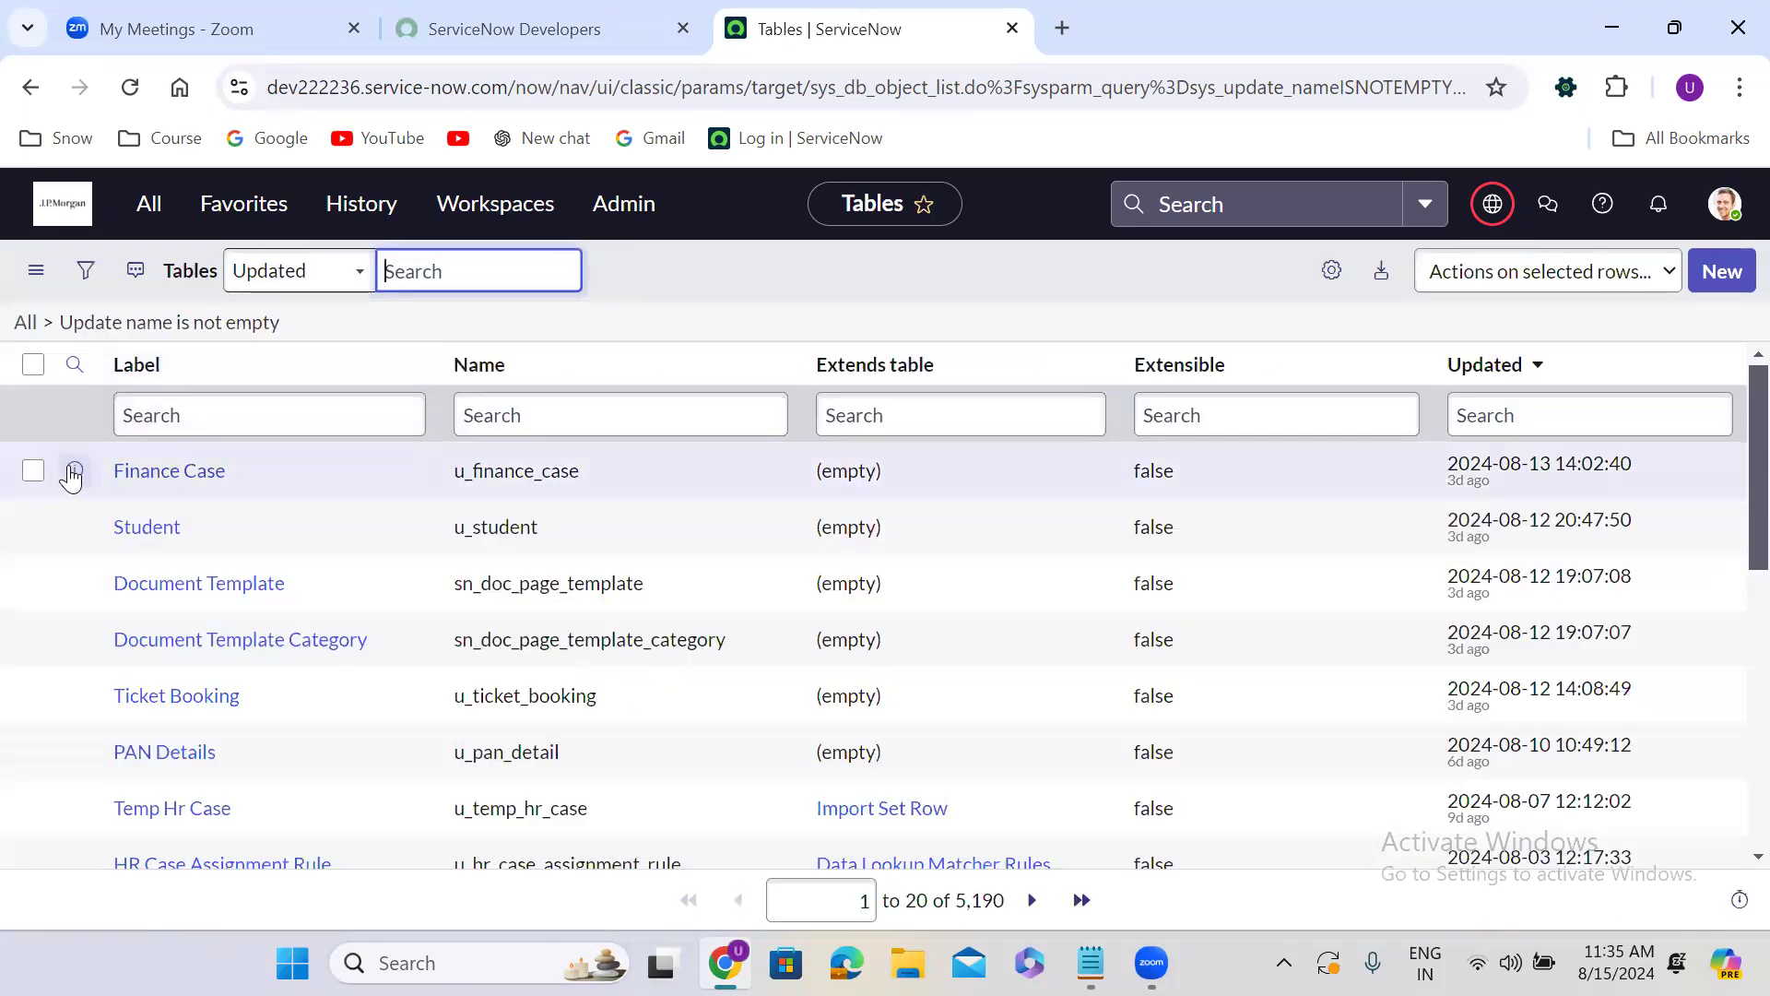
right_click(74, 472)
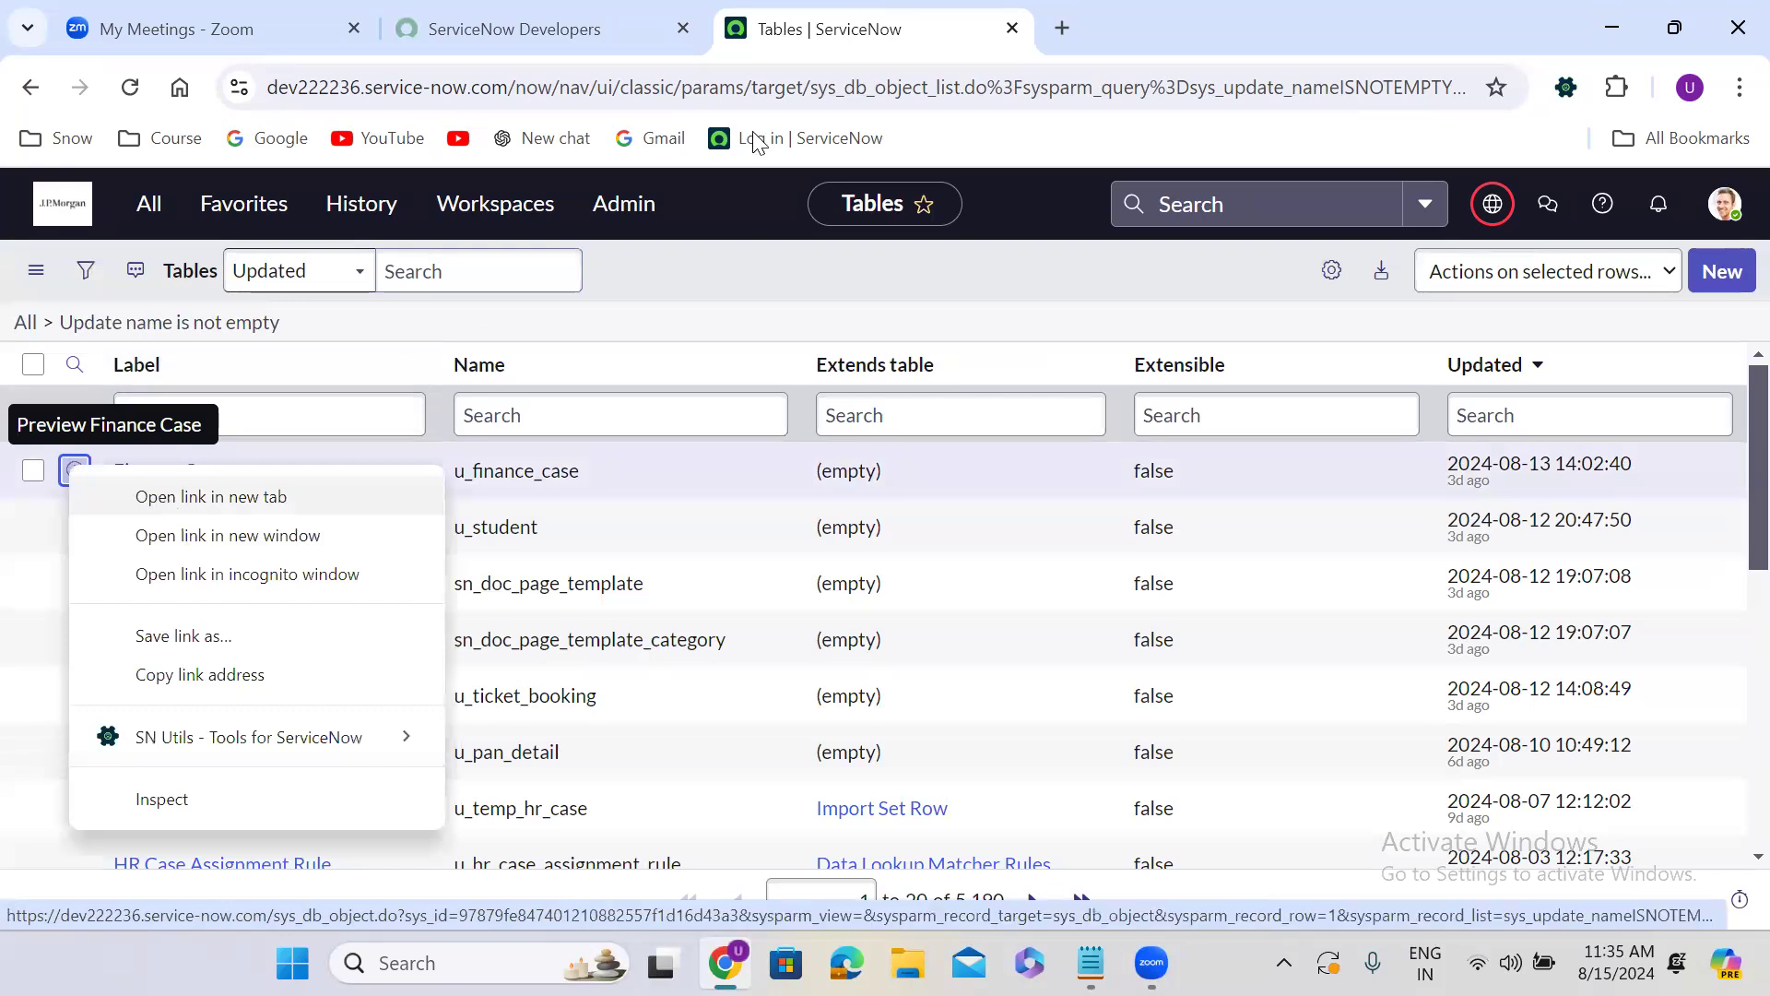
key("Return")
left_click(1116, 7)
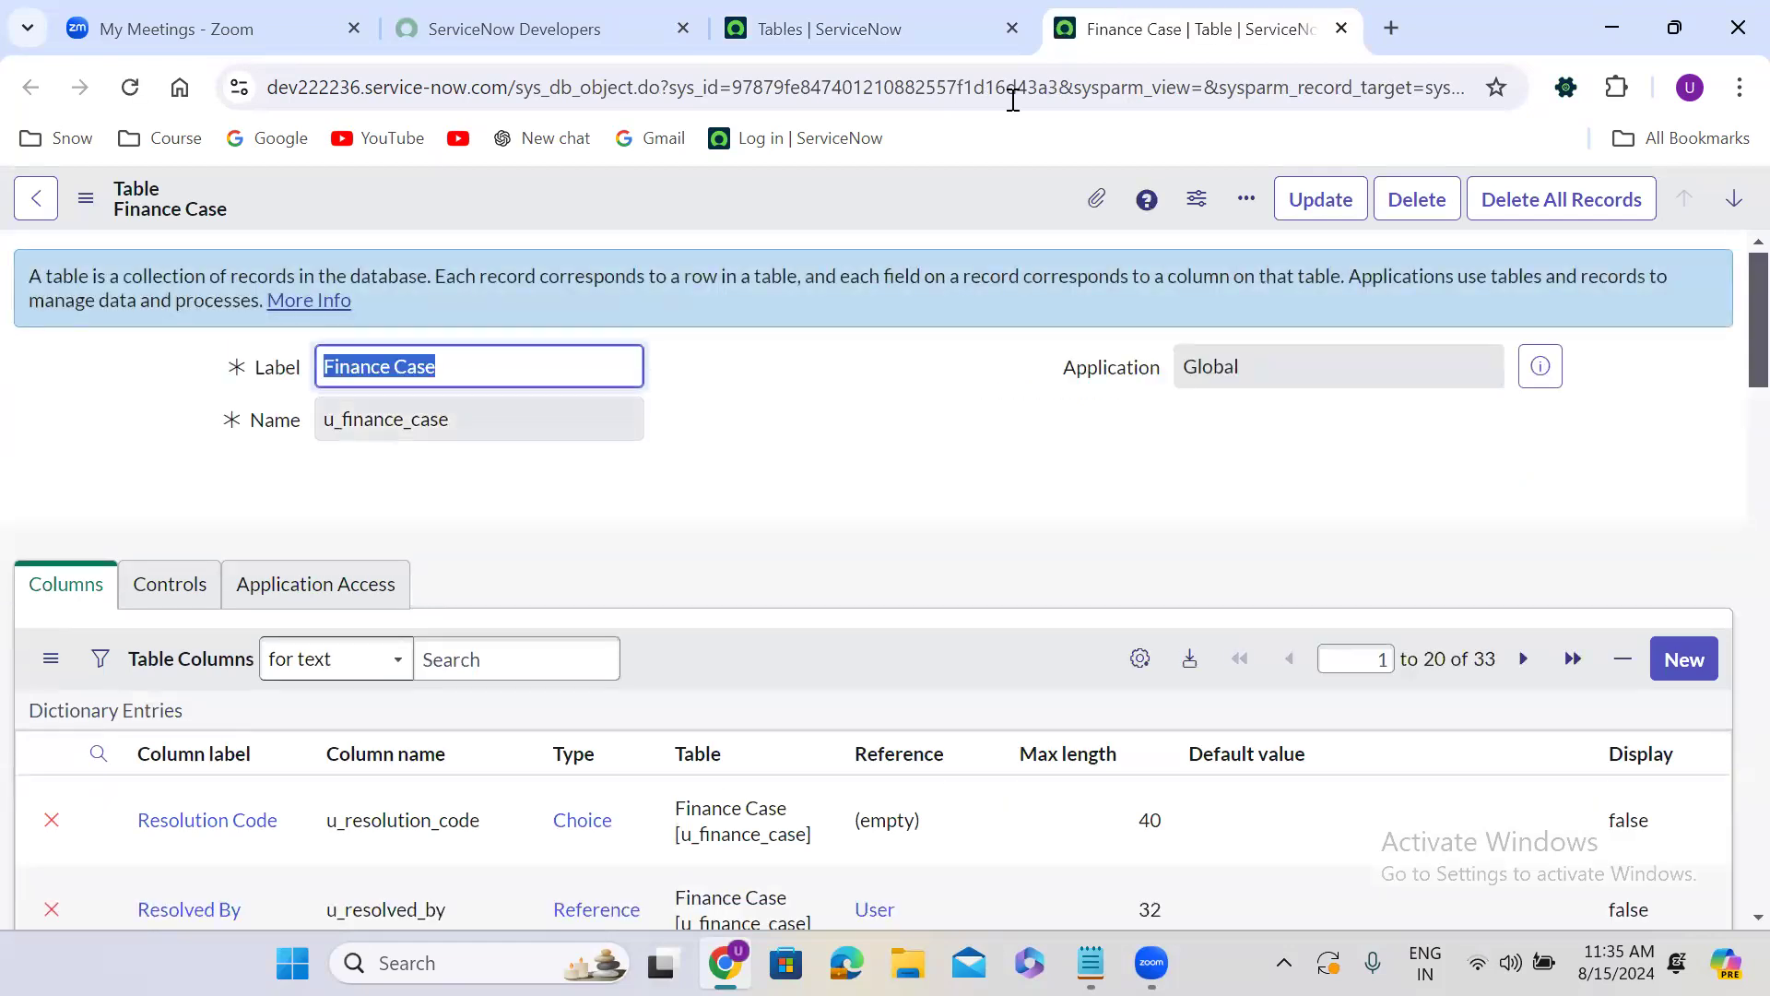
Open Form Builder from the Finance Case table's related links.
left_click(763, 363)
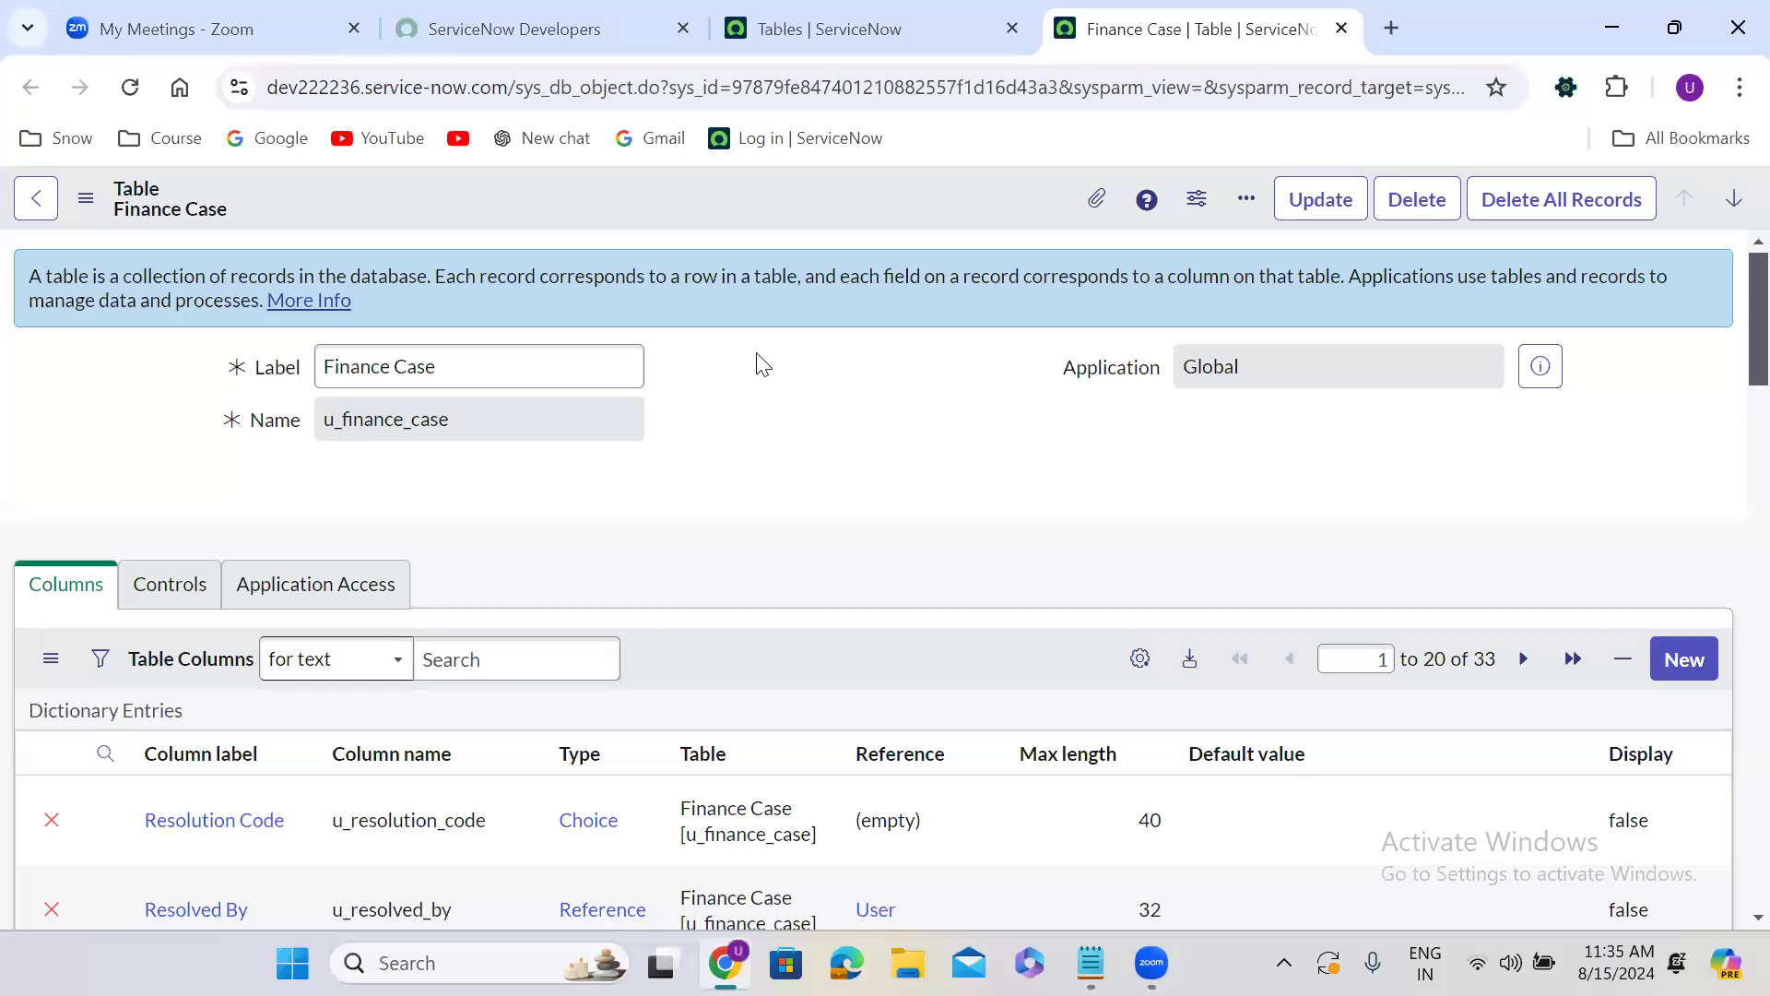
scroll(757, 355, "down", 6)
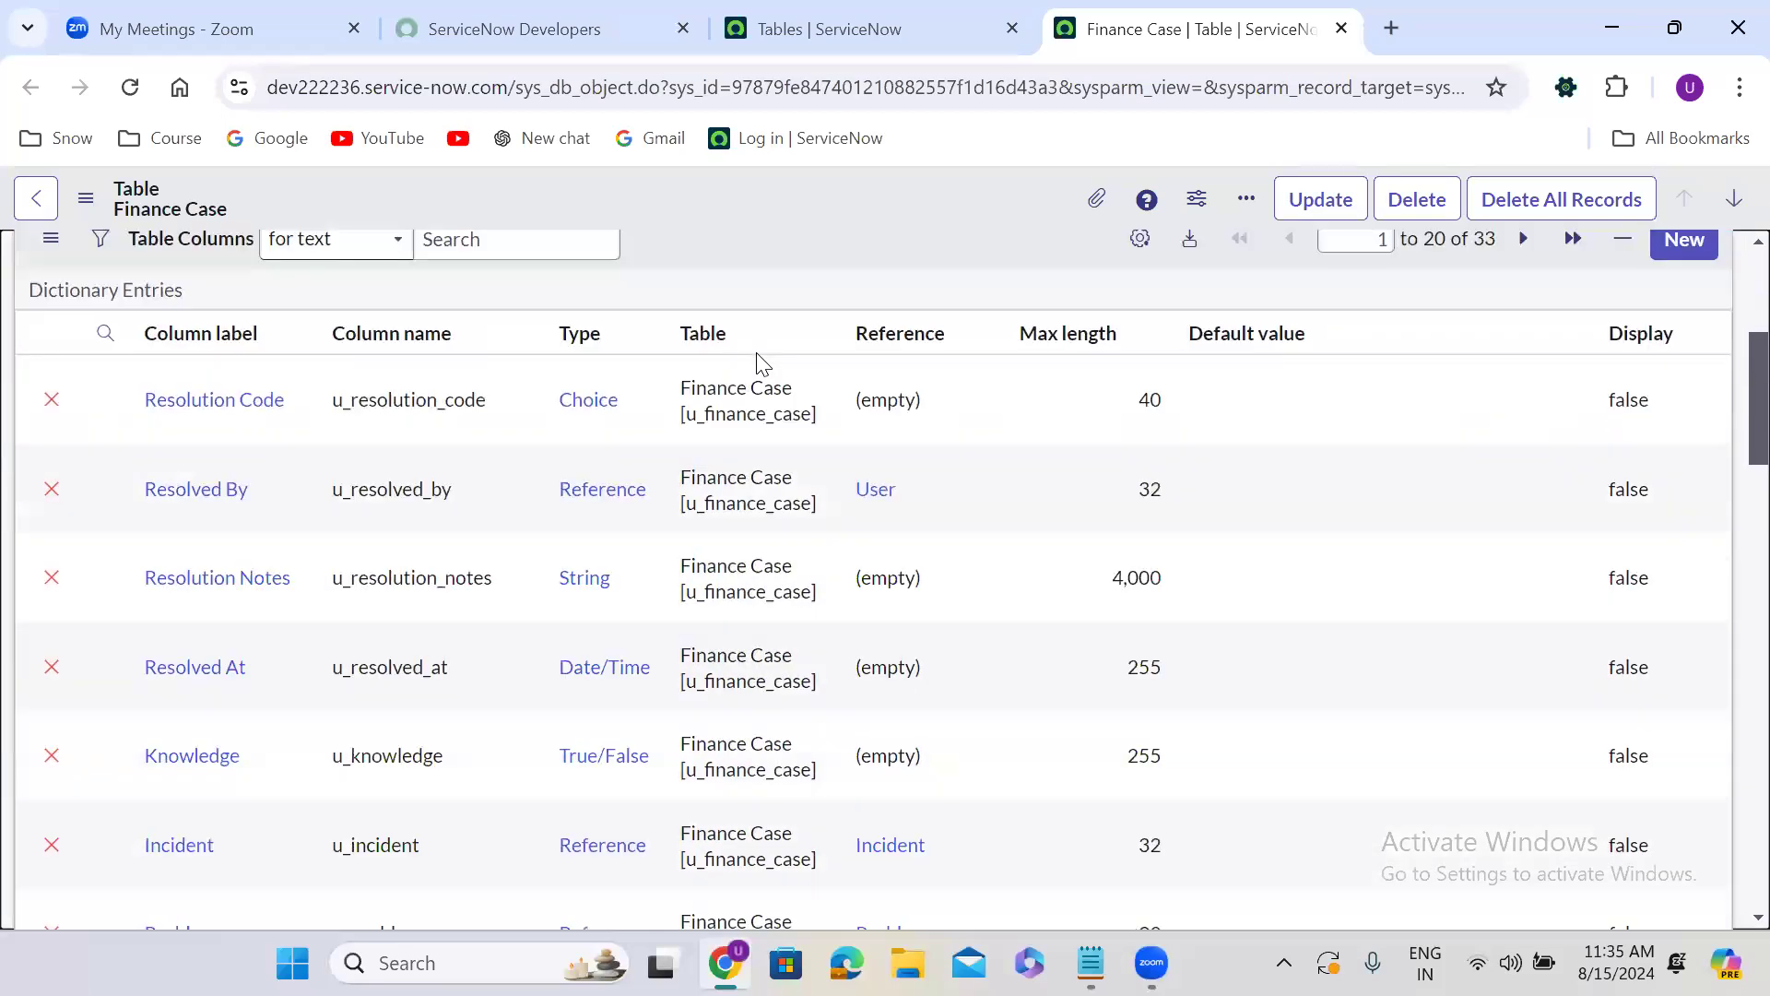
scroll(756, 352, "down", 20)
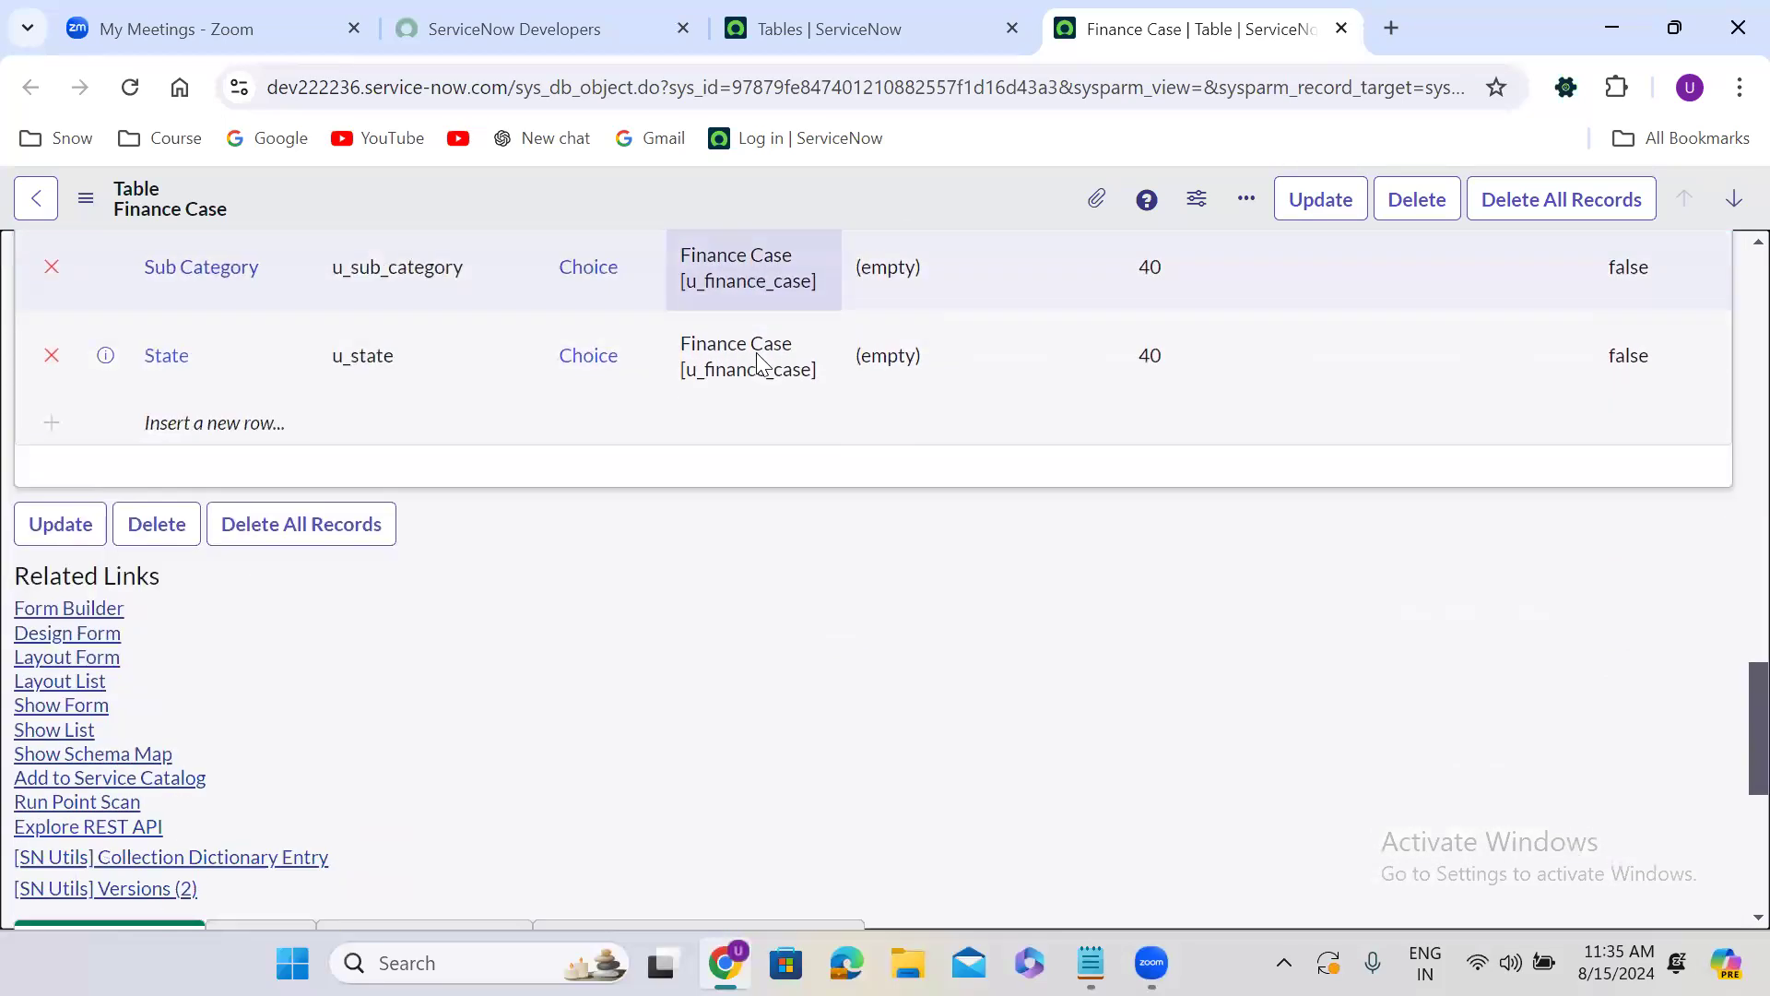
scroll(760, 360, "up", 3)
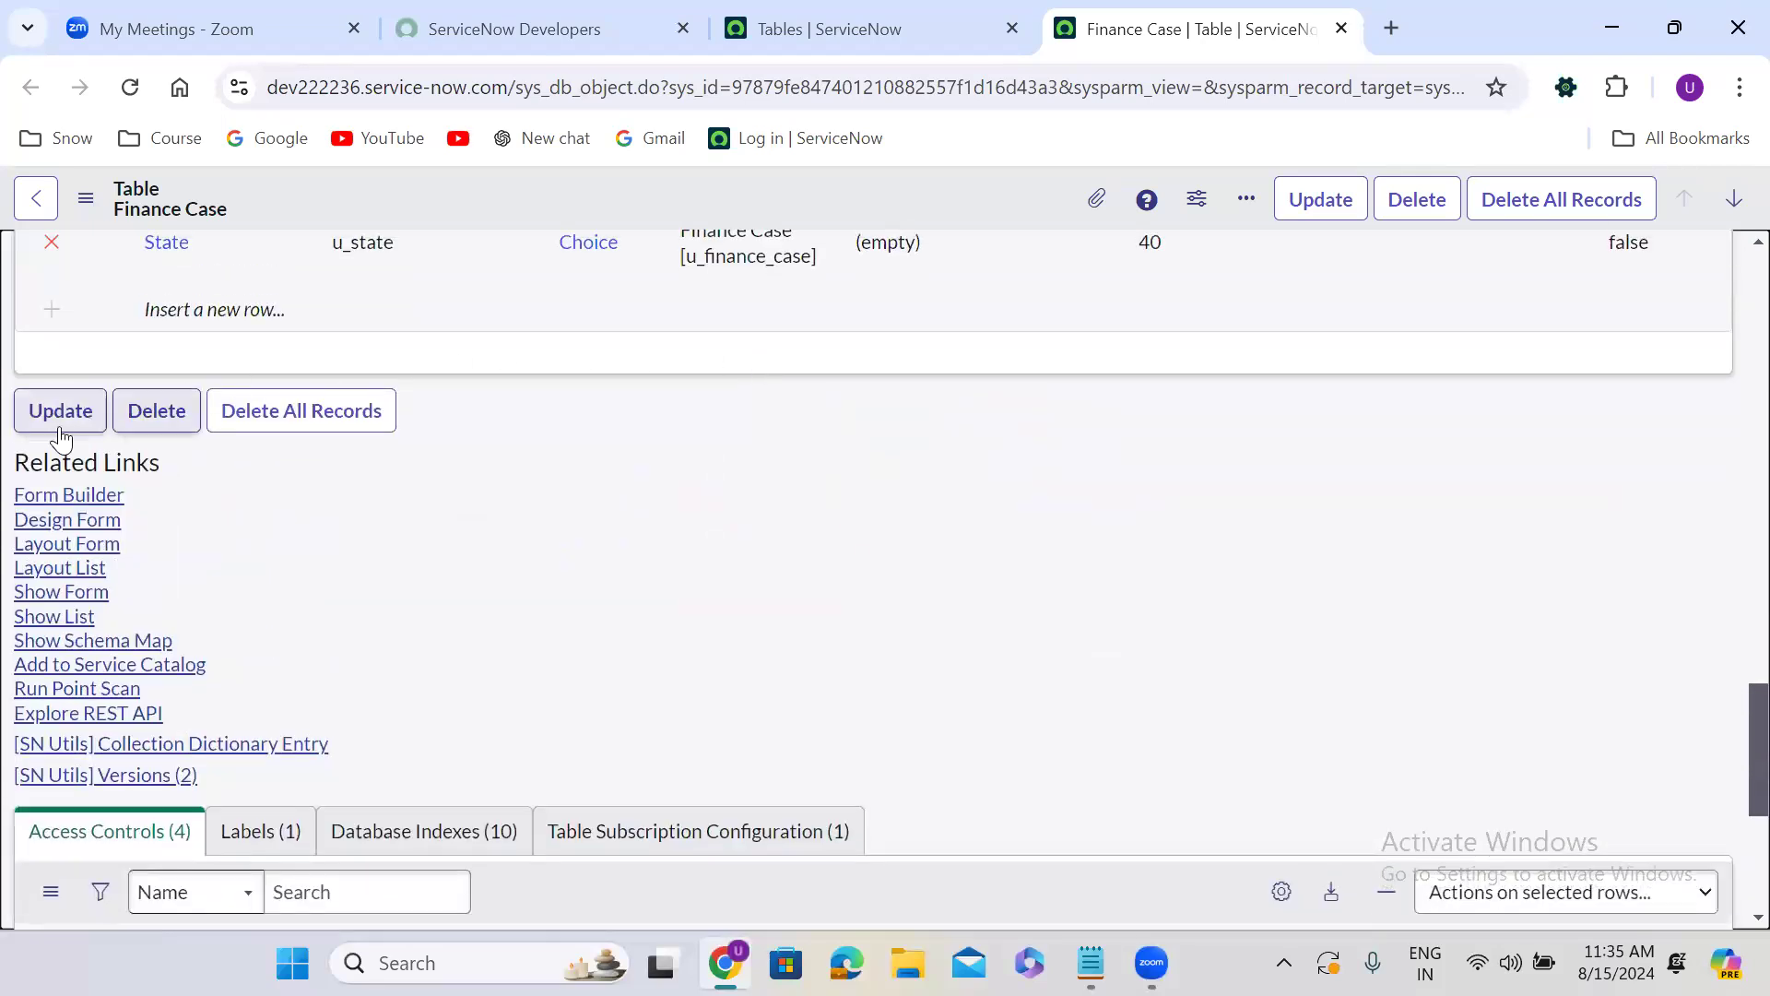
left_click(57, 500)
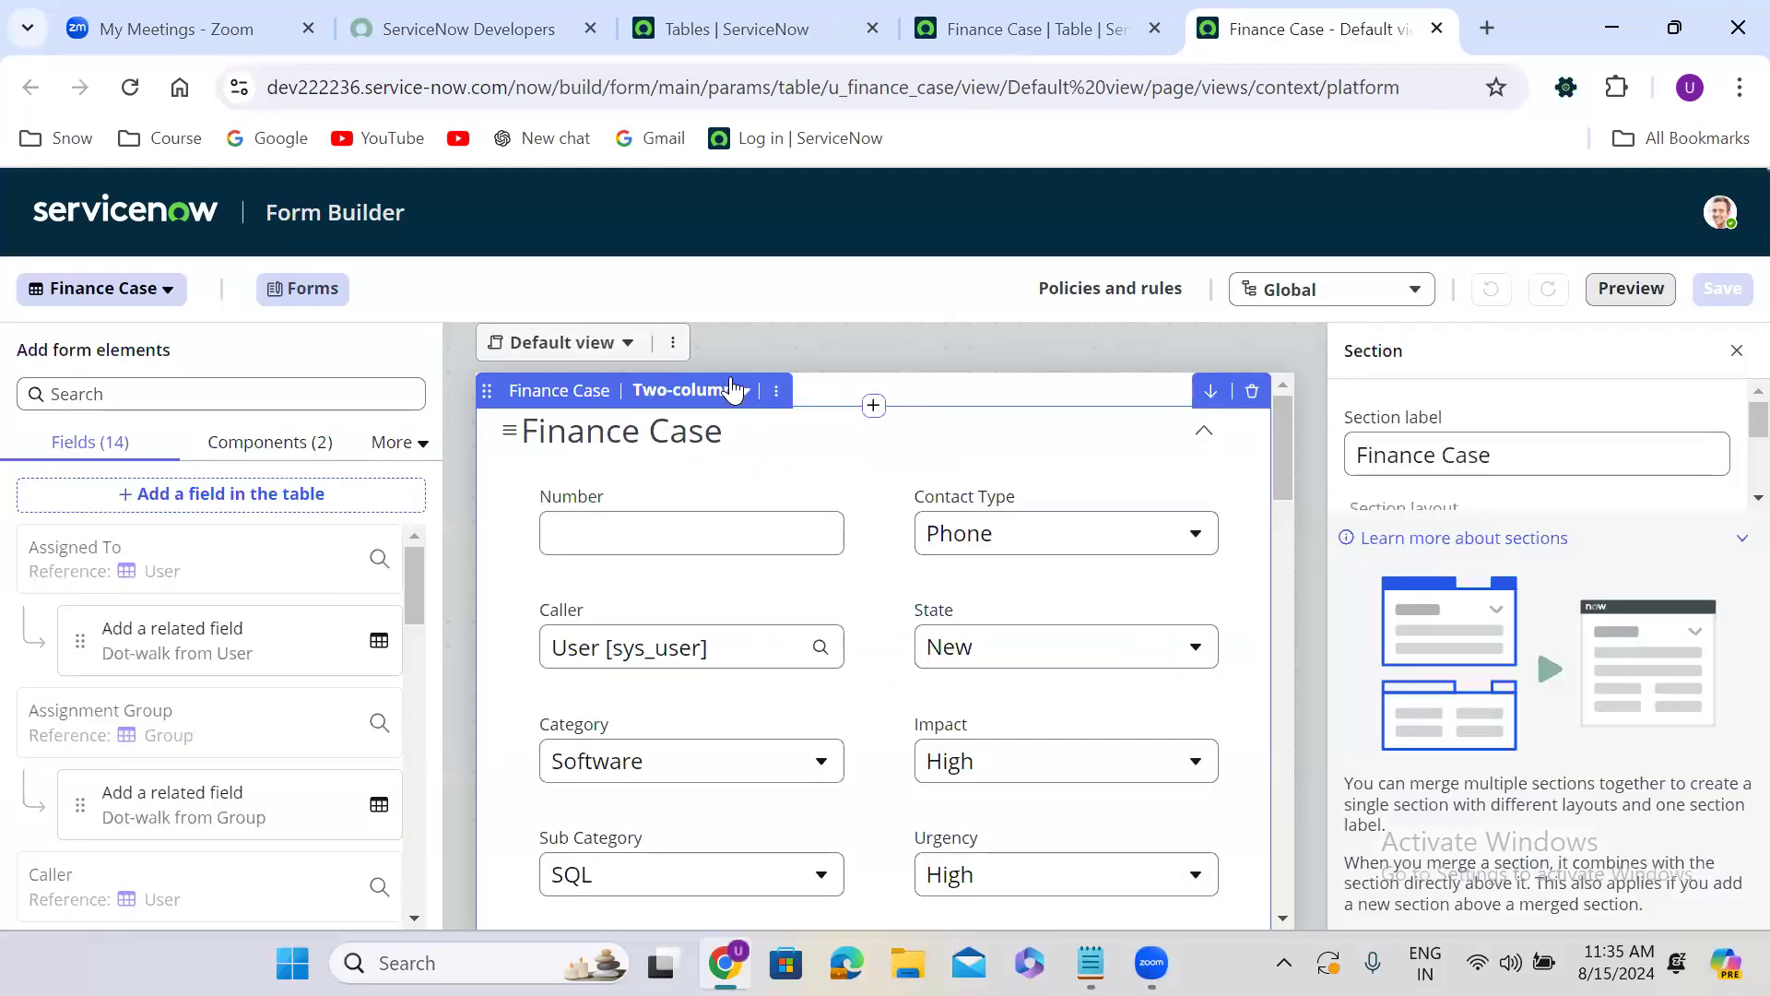
Create a new form view named ITIL for the Finance Case table.
left_click(565, 360)
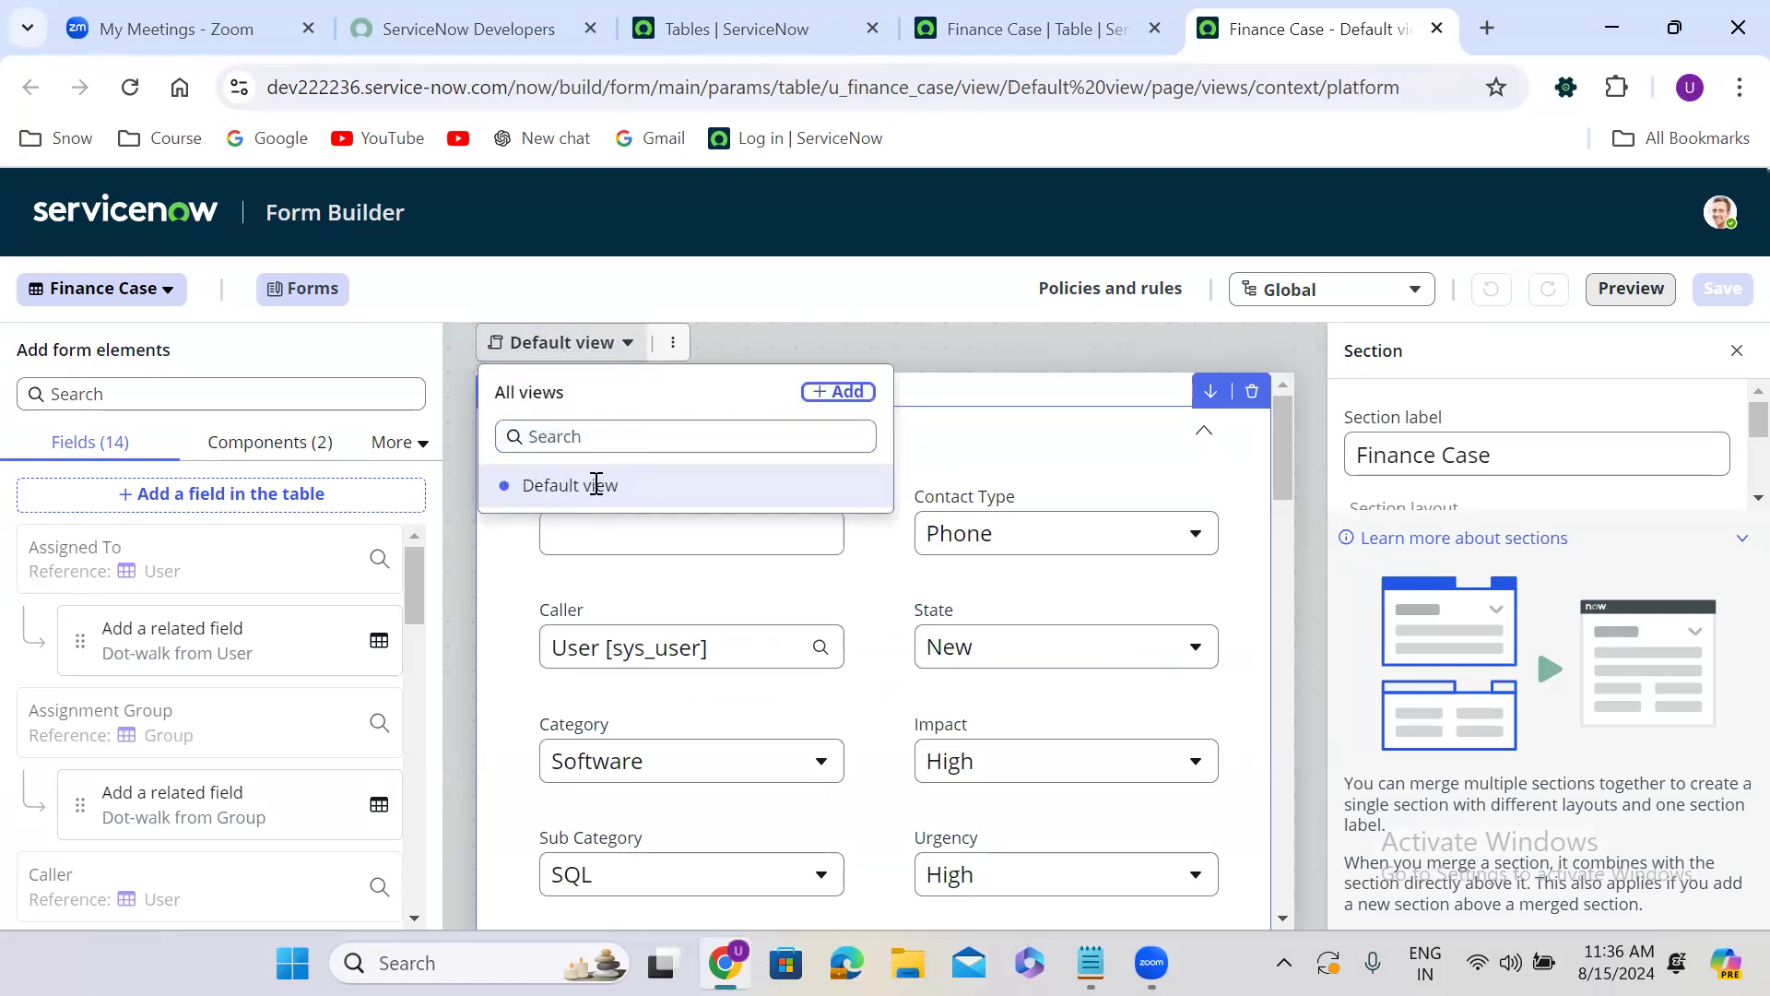
left_click(868, 328)
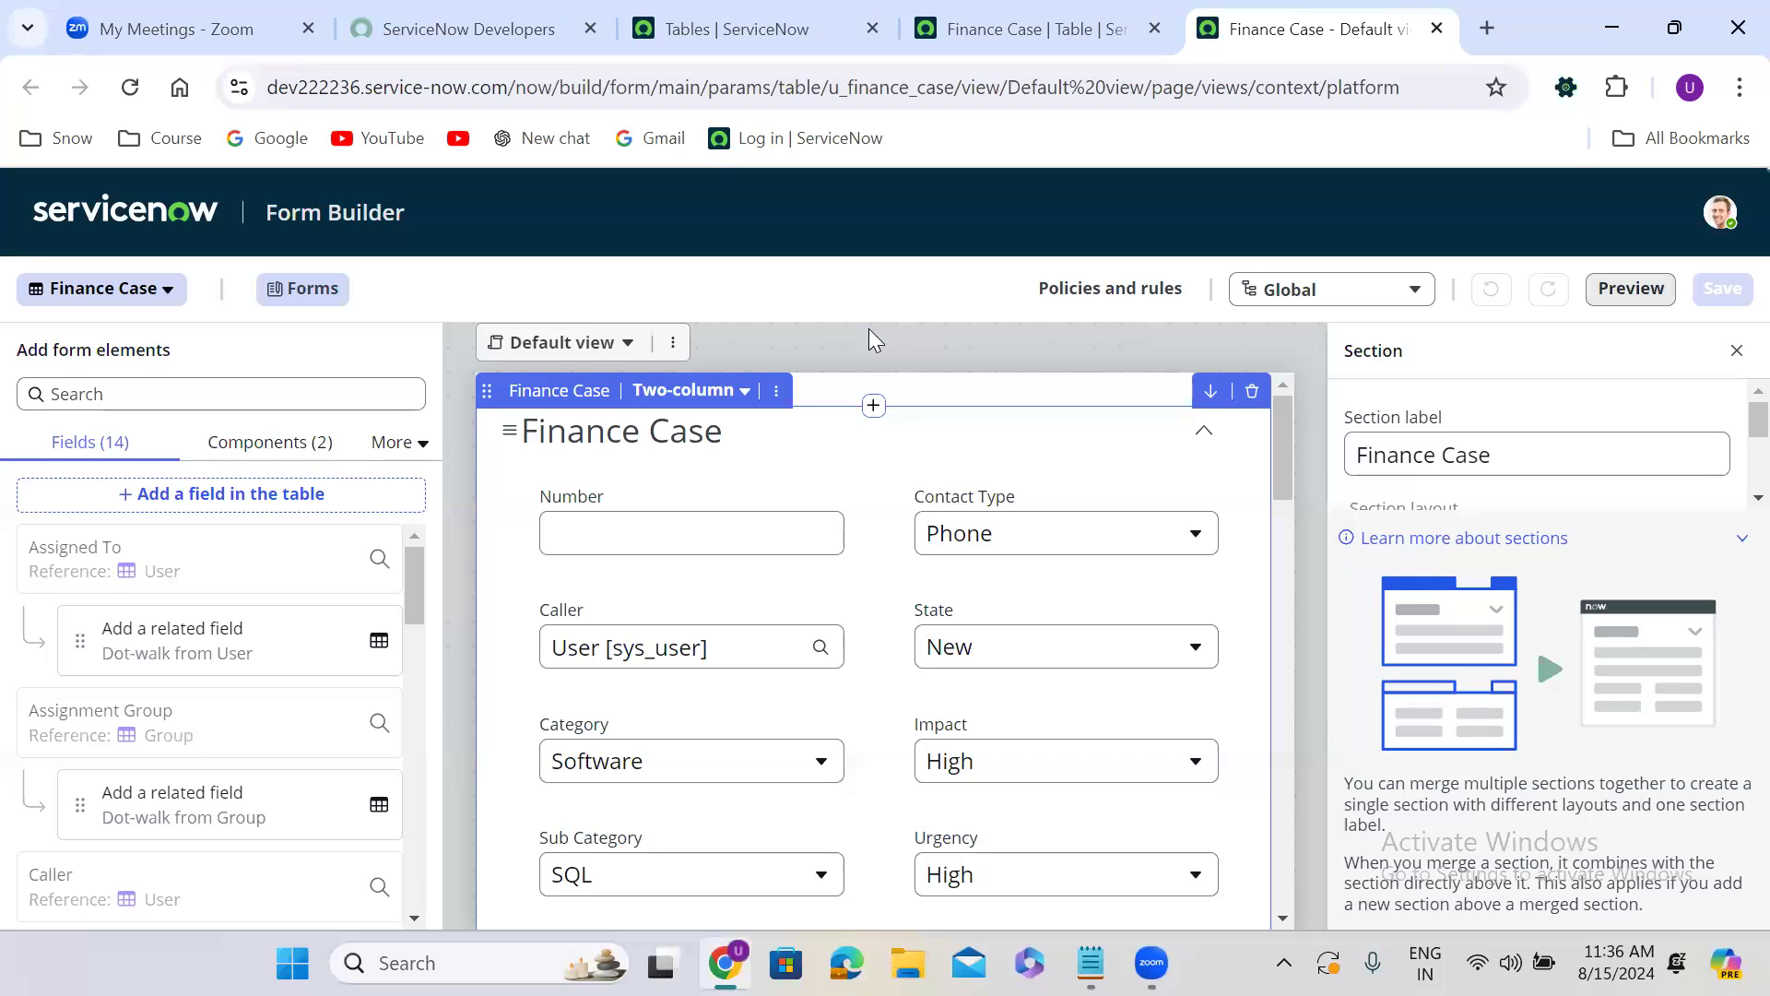
left_click(565, 355)
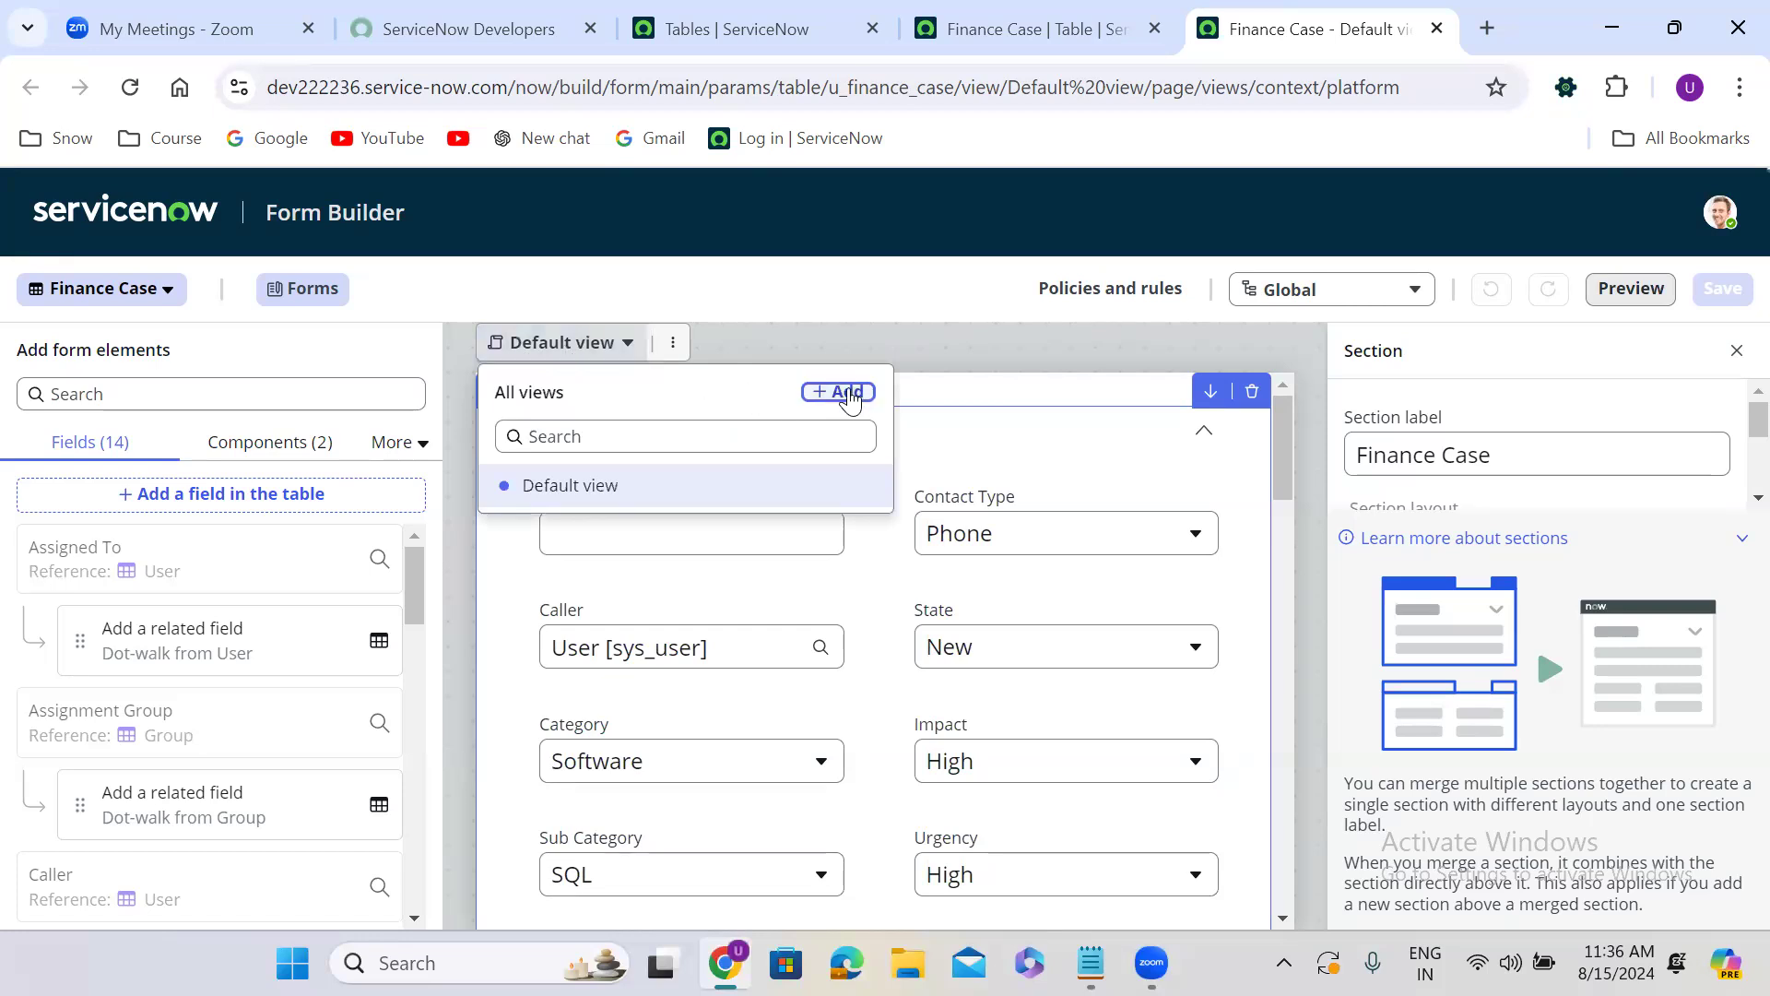
left_click(847, 395)
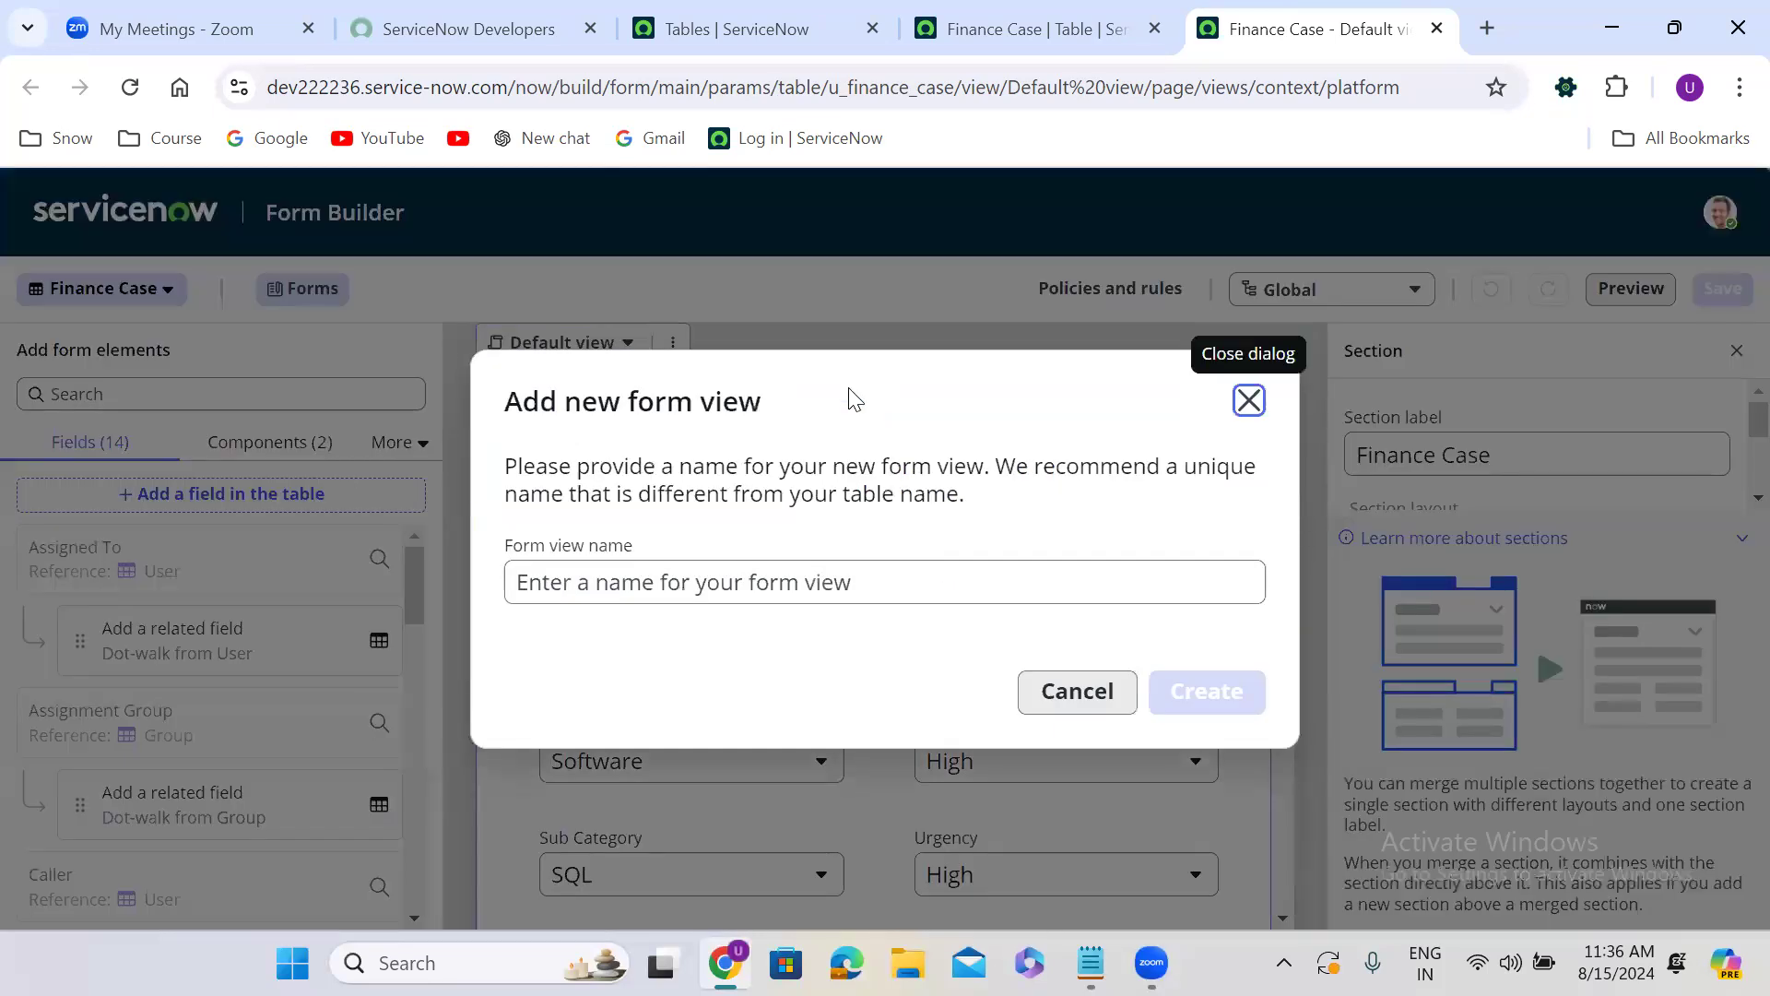
left_click(738, 576)
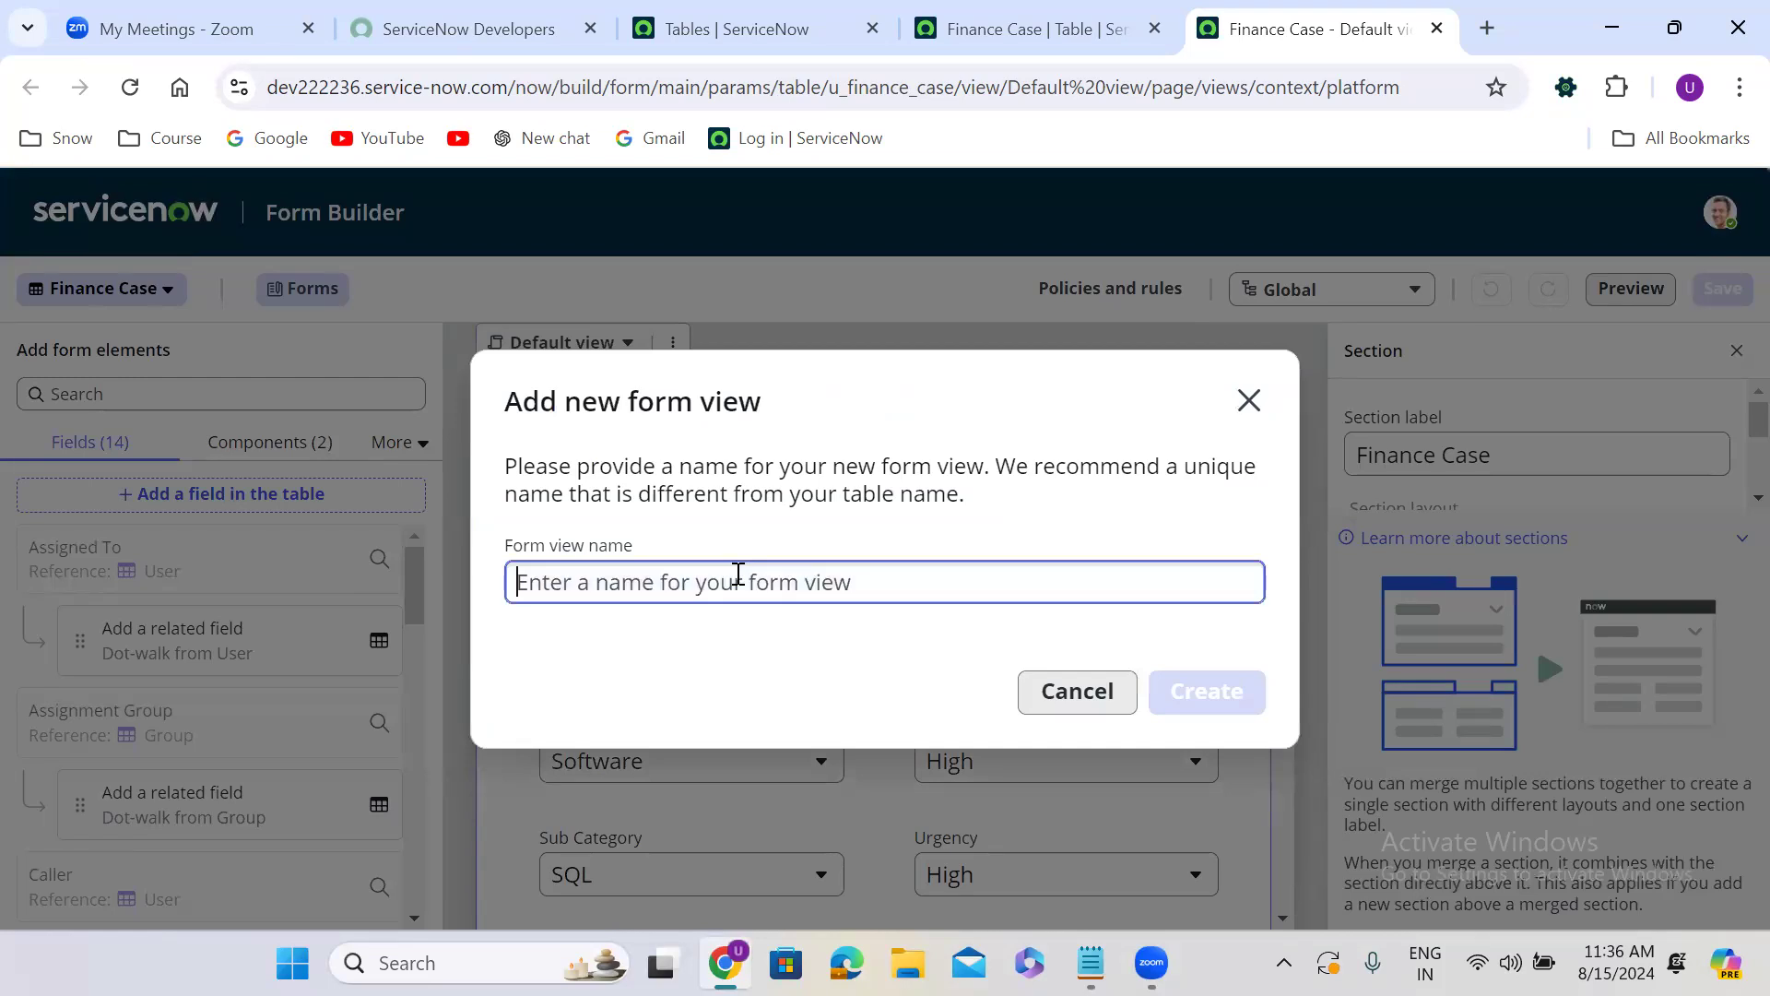
type("ITIL")
left_click(799, 679)
left_click(1225, 694)
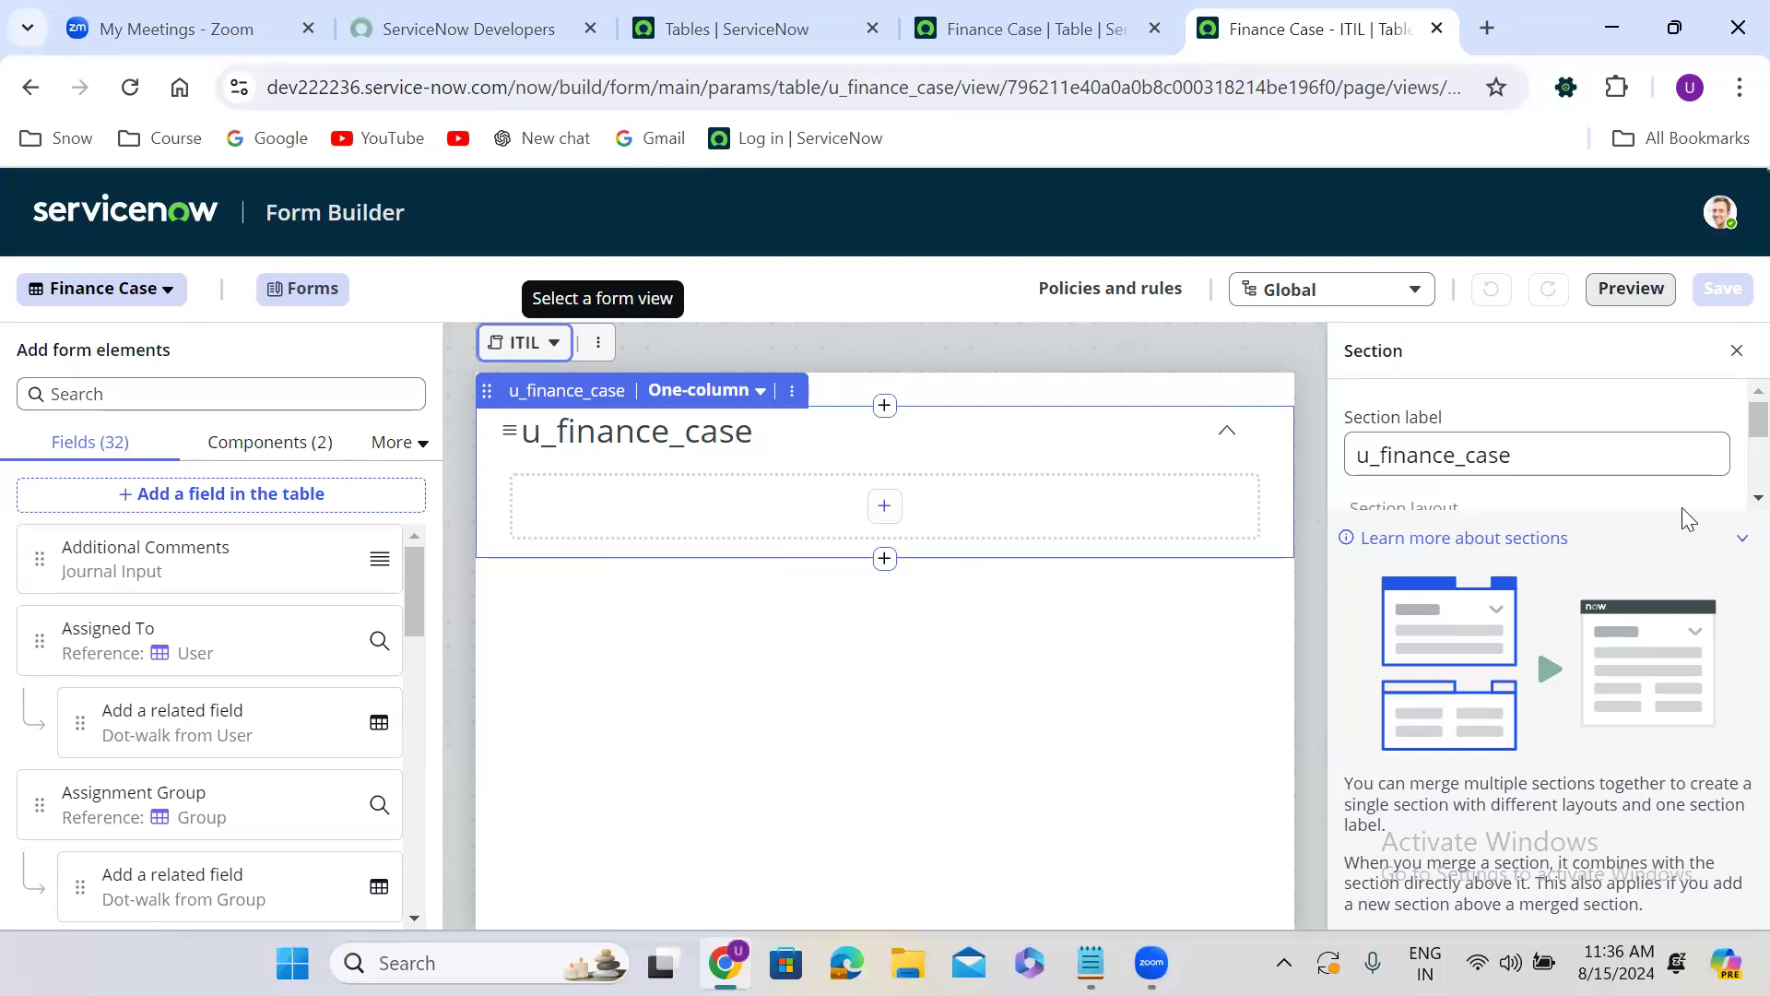
Set the ITIL view's section layout to two columns and add the Number field to its first column.
left_click(1738, 540)
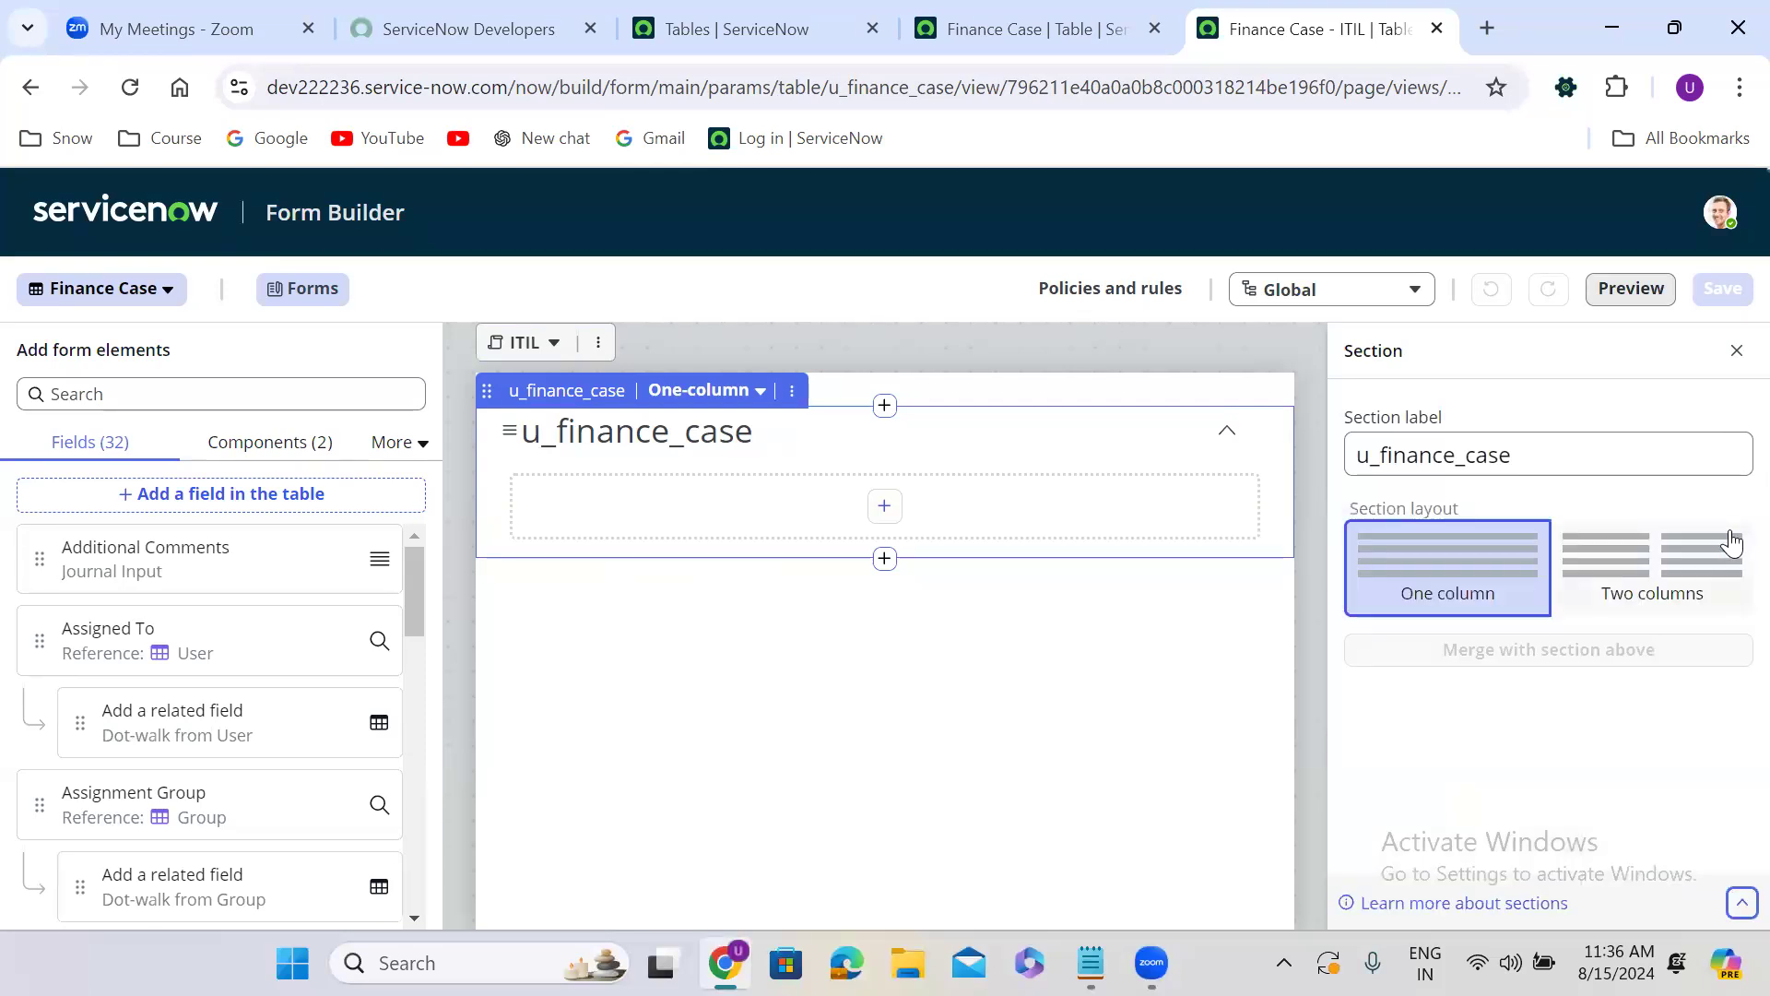
left_click(1686, 555)
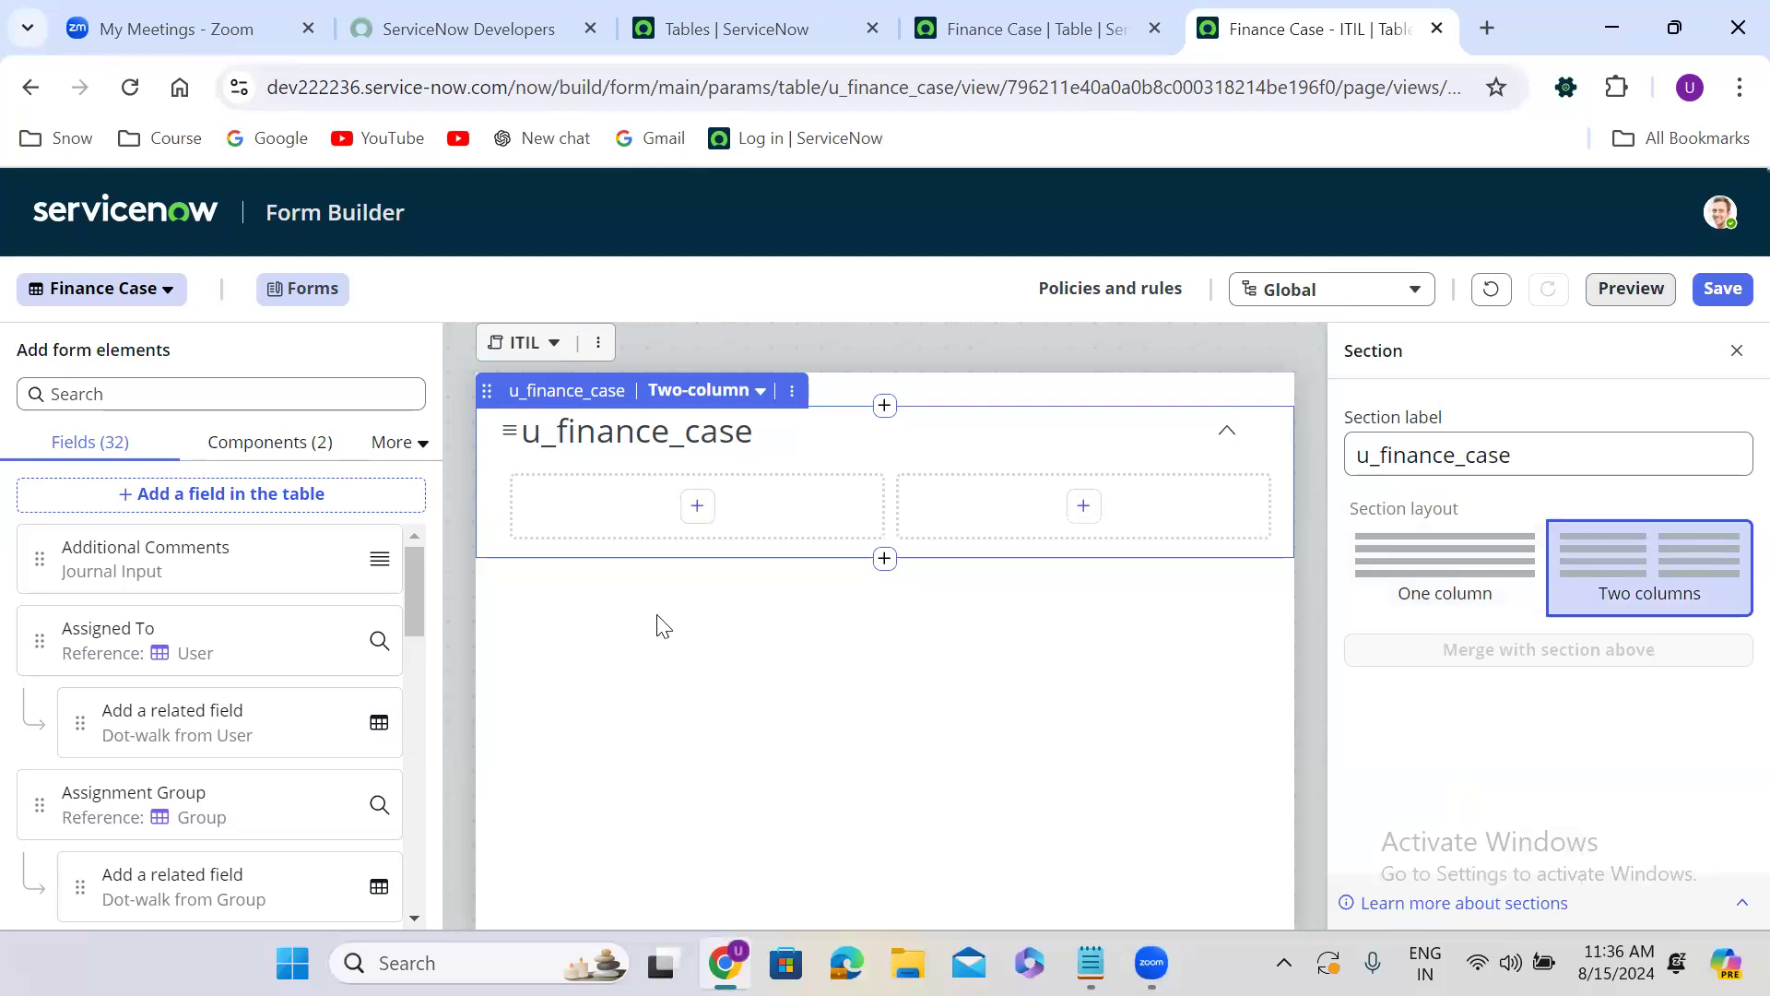
left_click(698, 506)
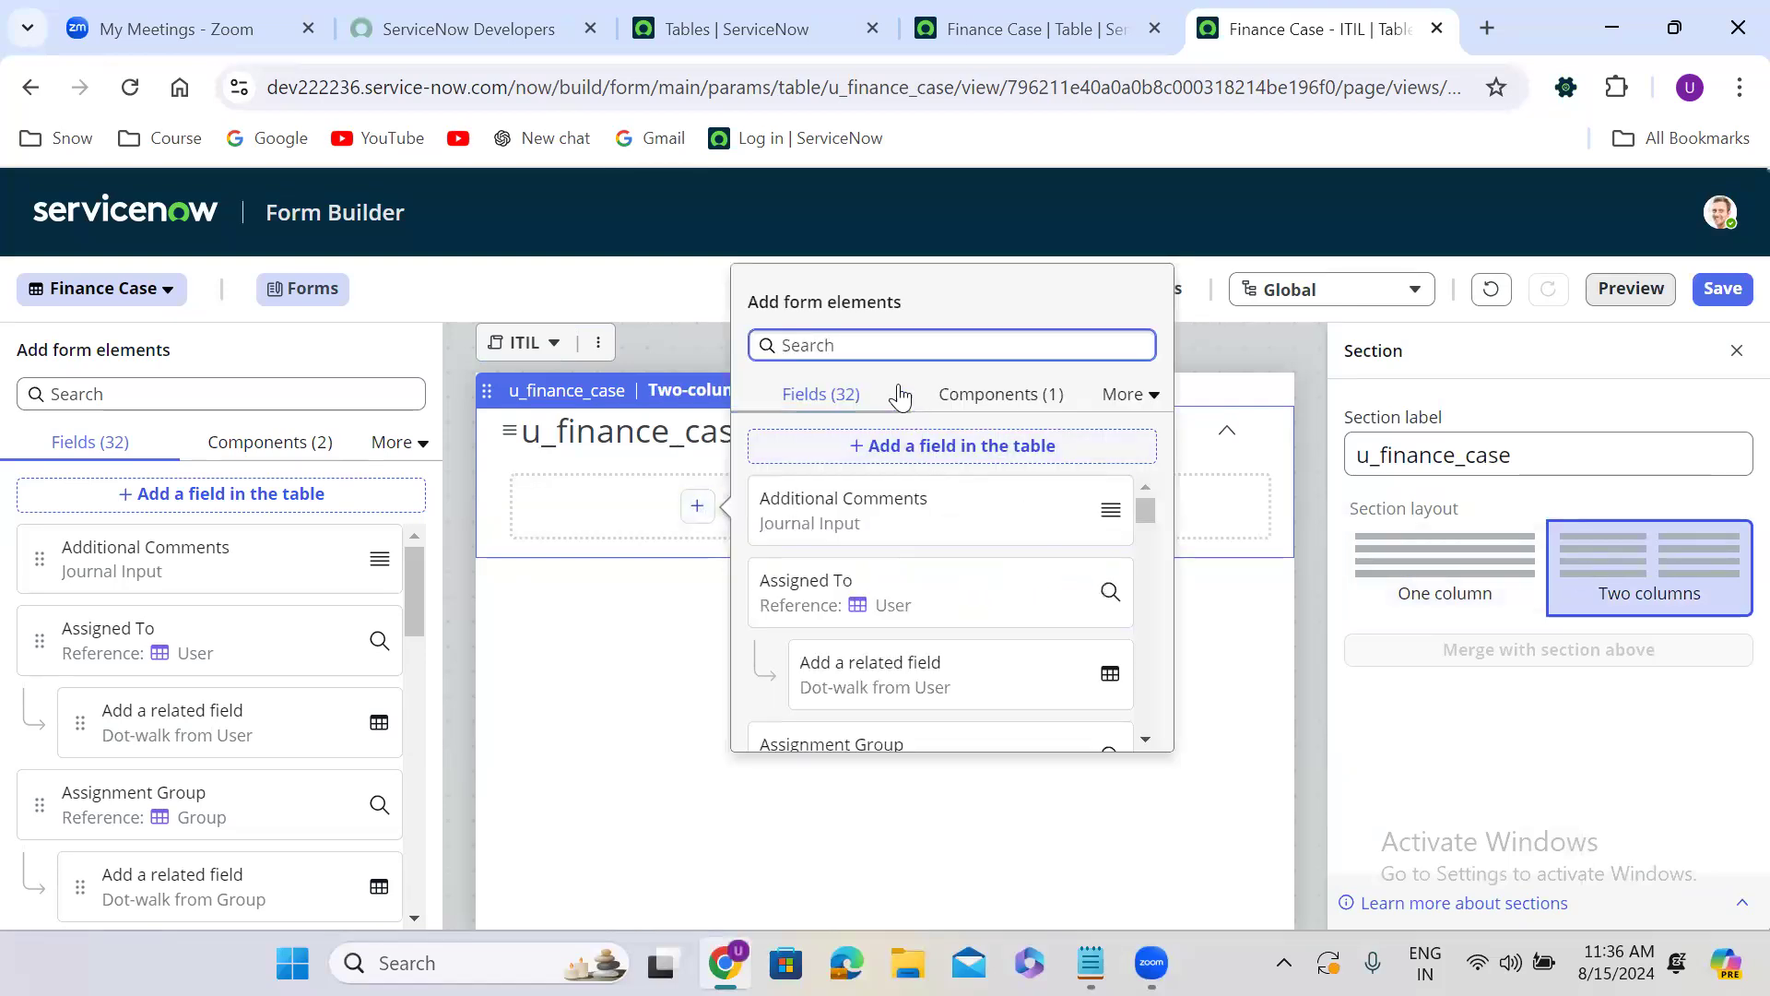
type("num")
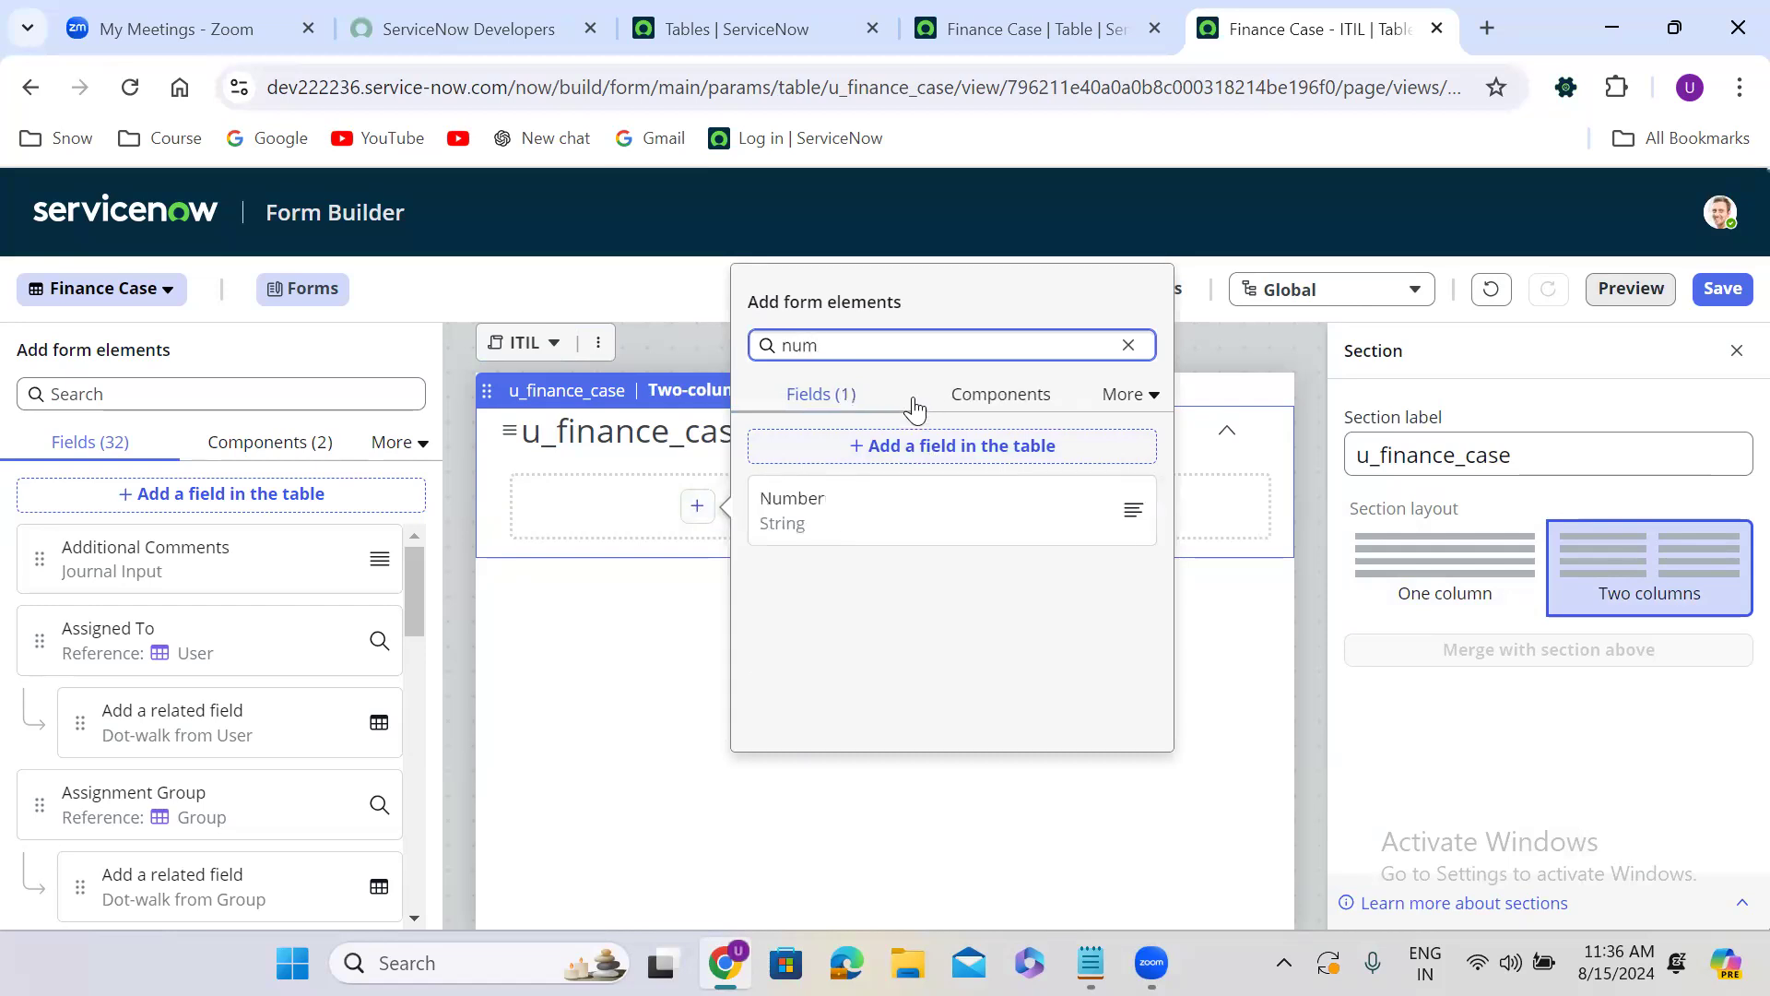
left_click(1133, 510)
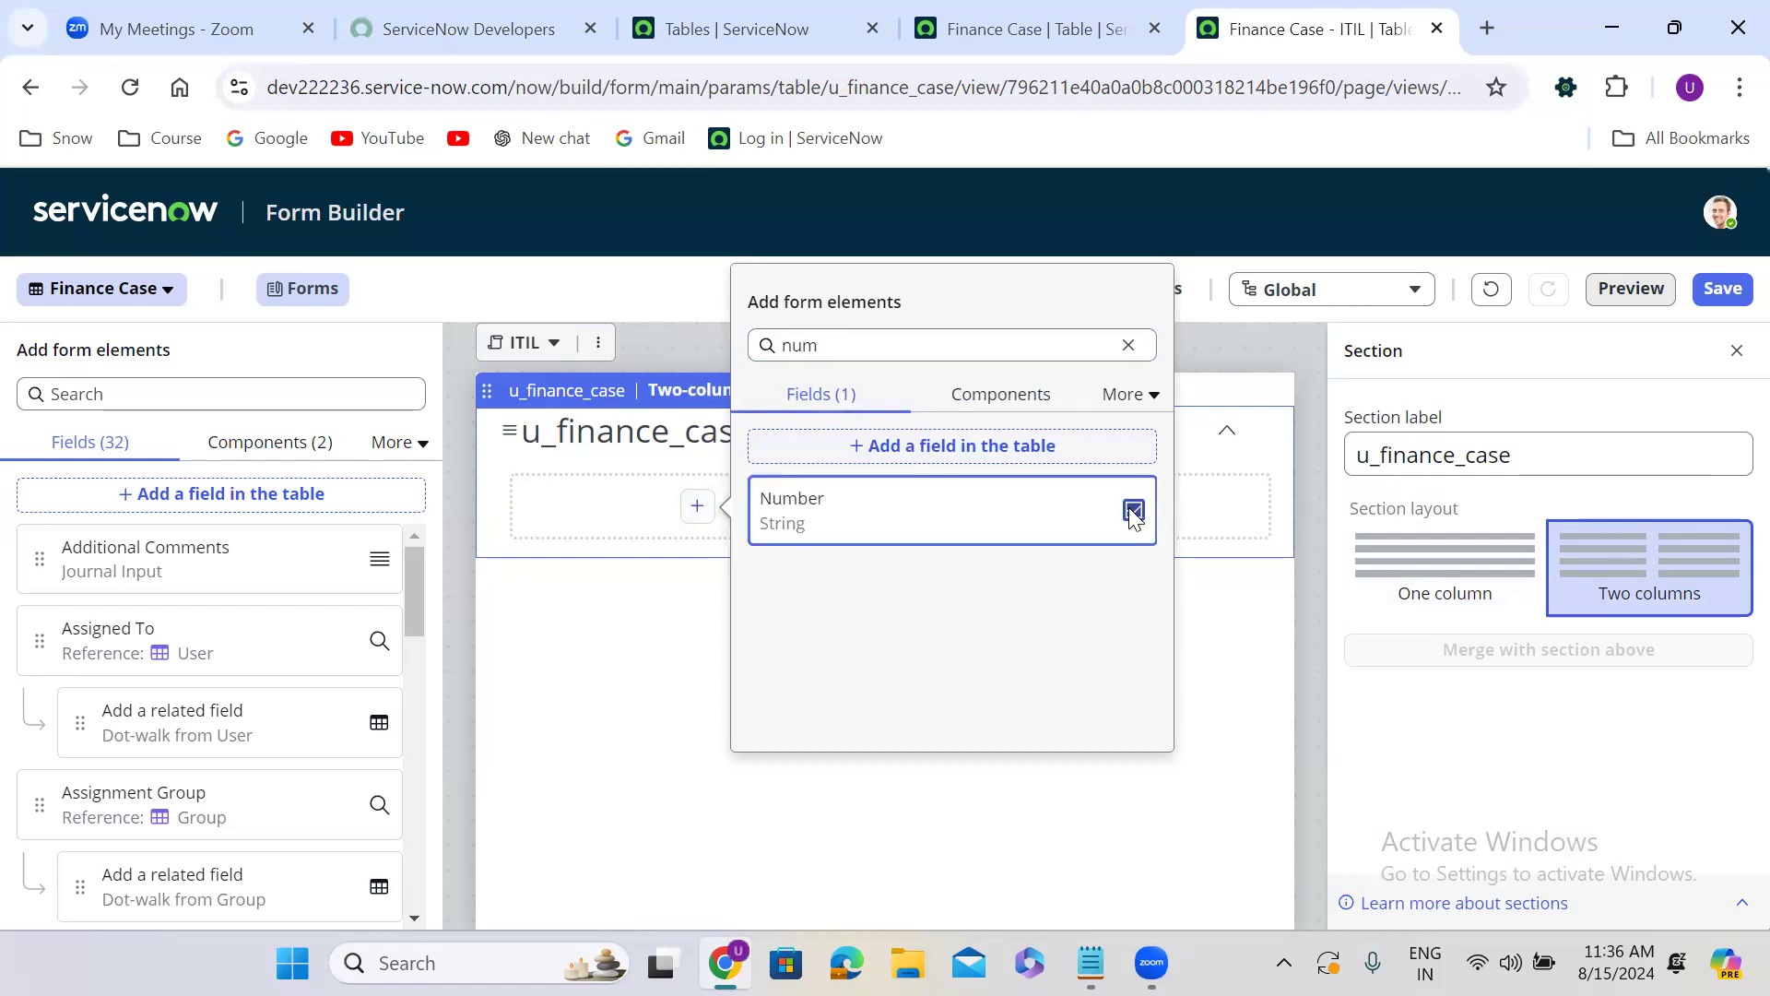
double_click(1060, 513)
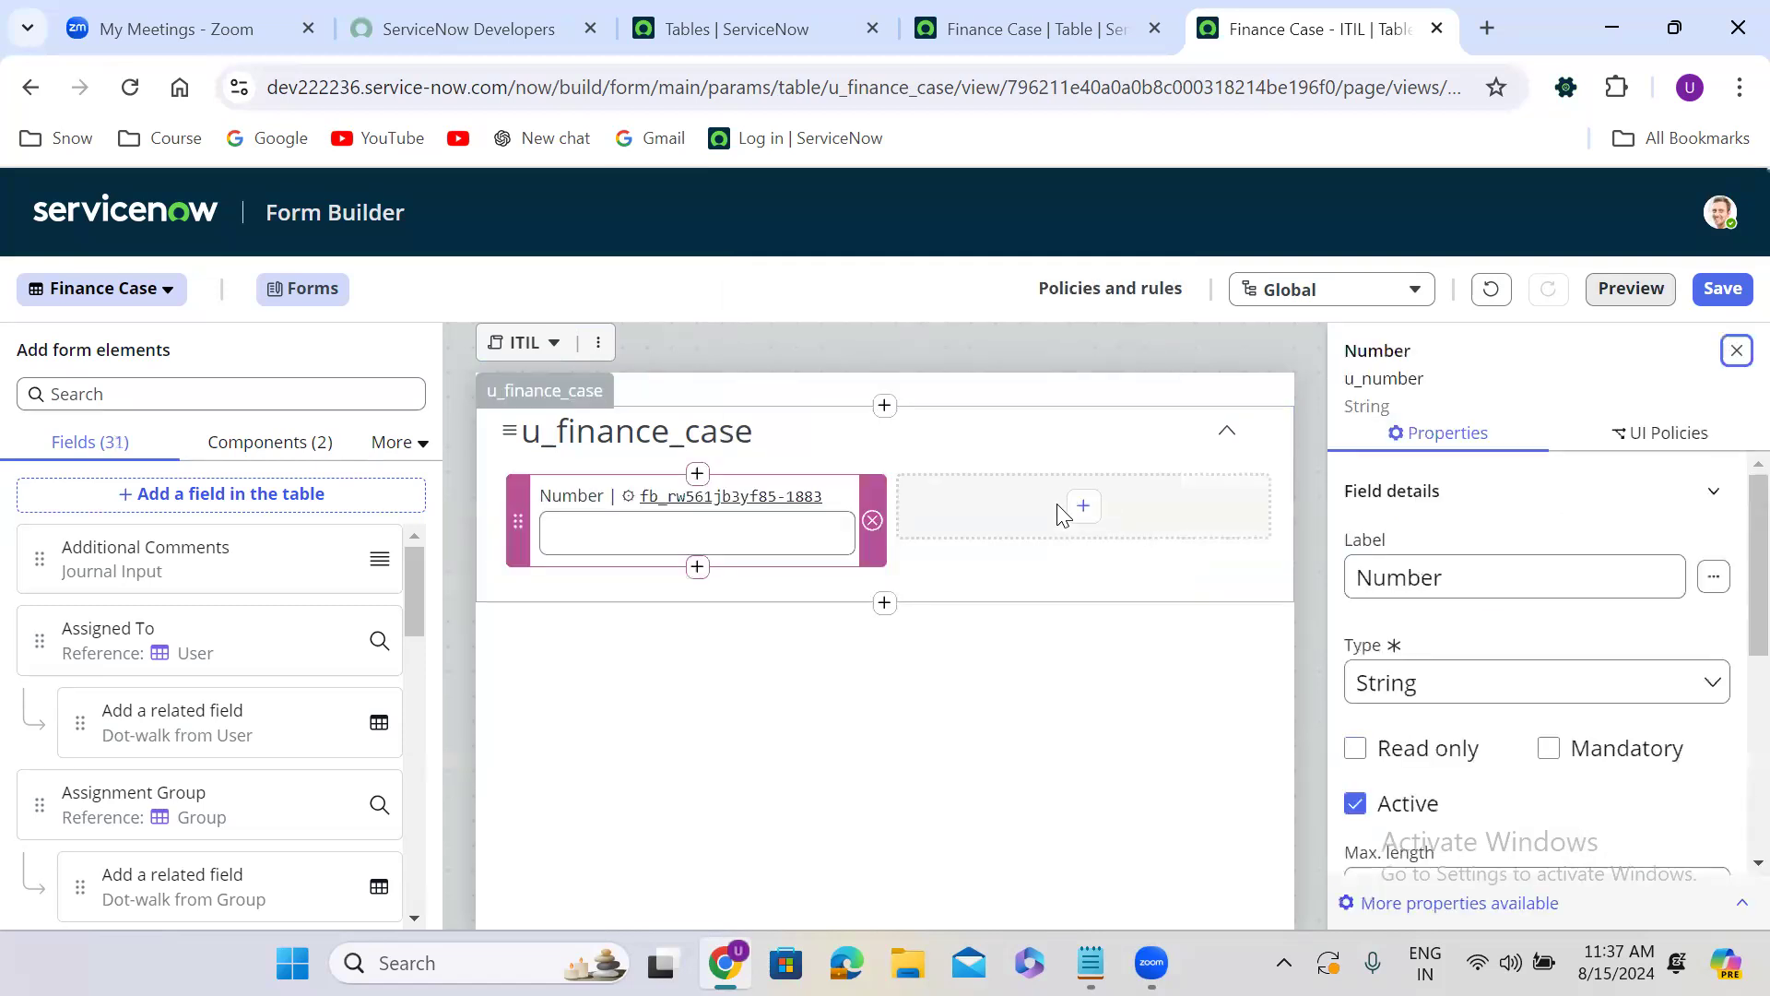
left_click(899, 468)
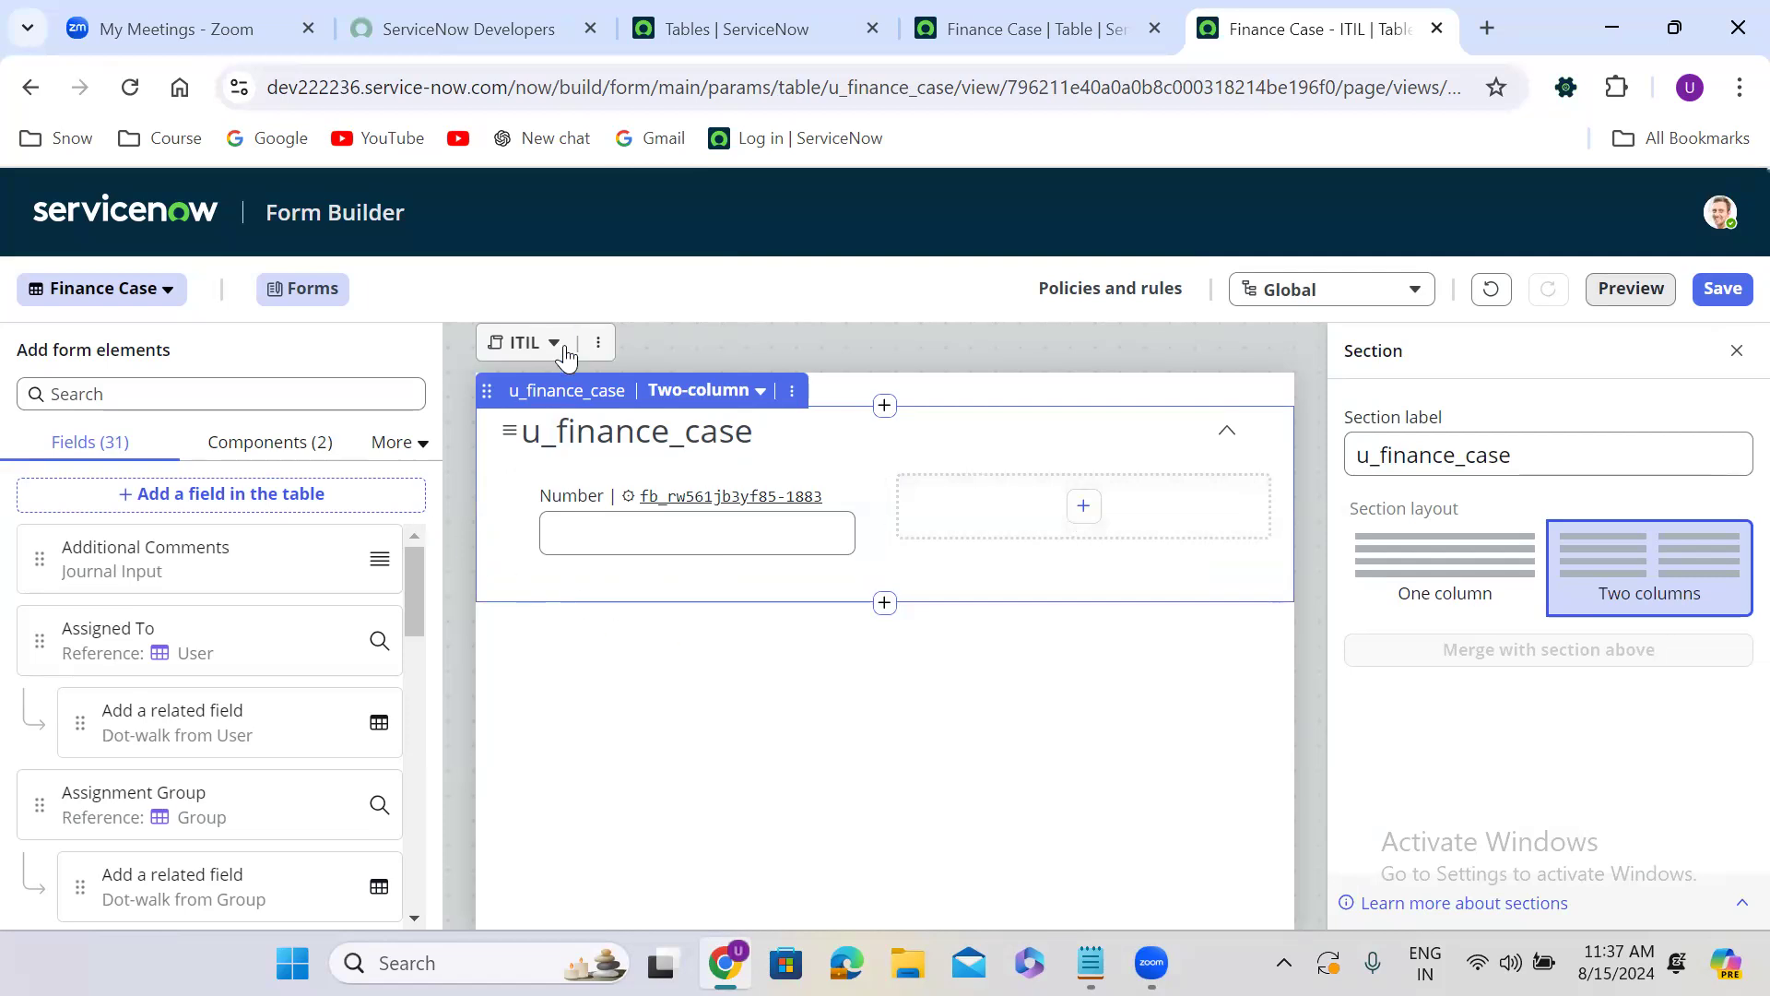
Switch the form to the Default view and discard the unsaved form layout changes.
left_click(531, 356)
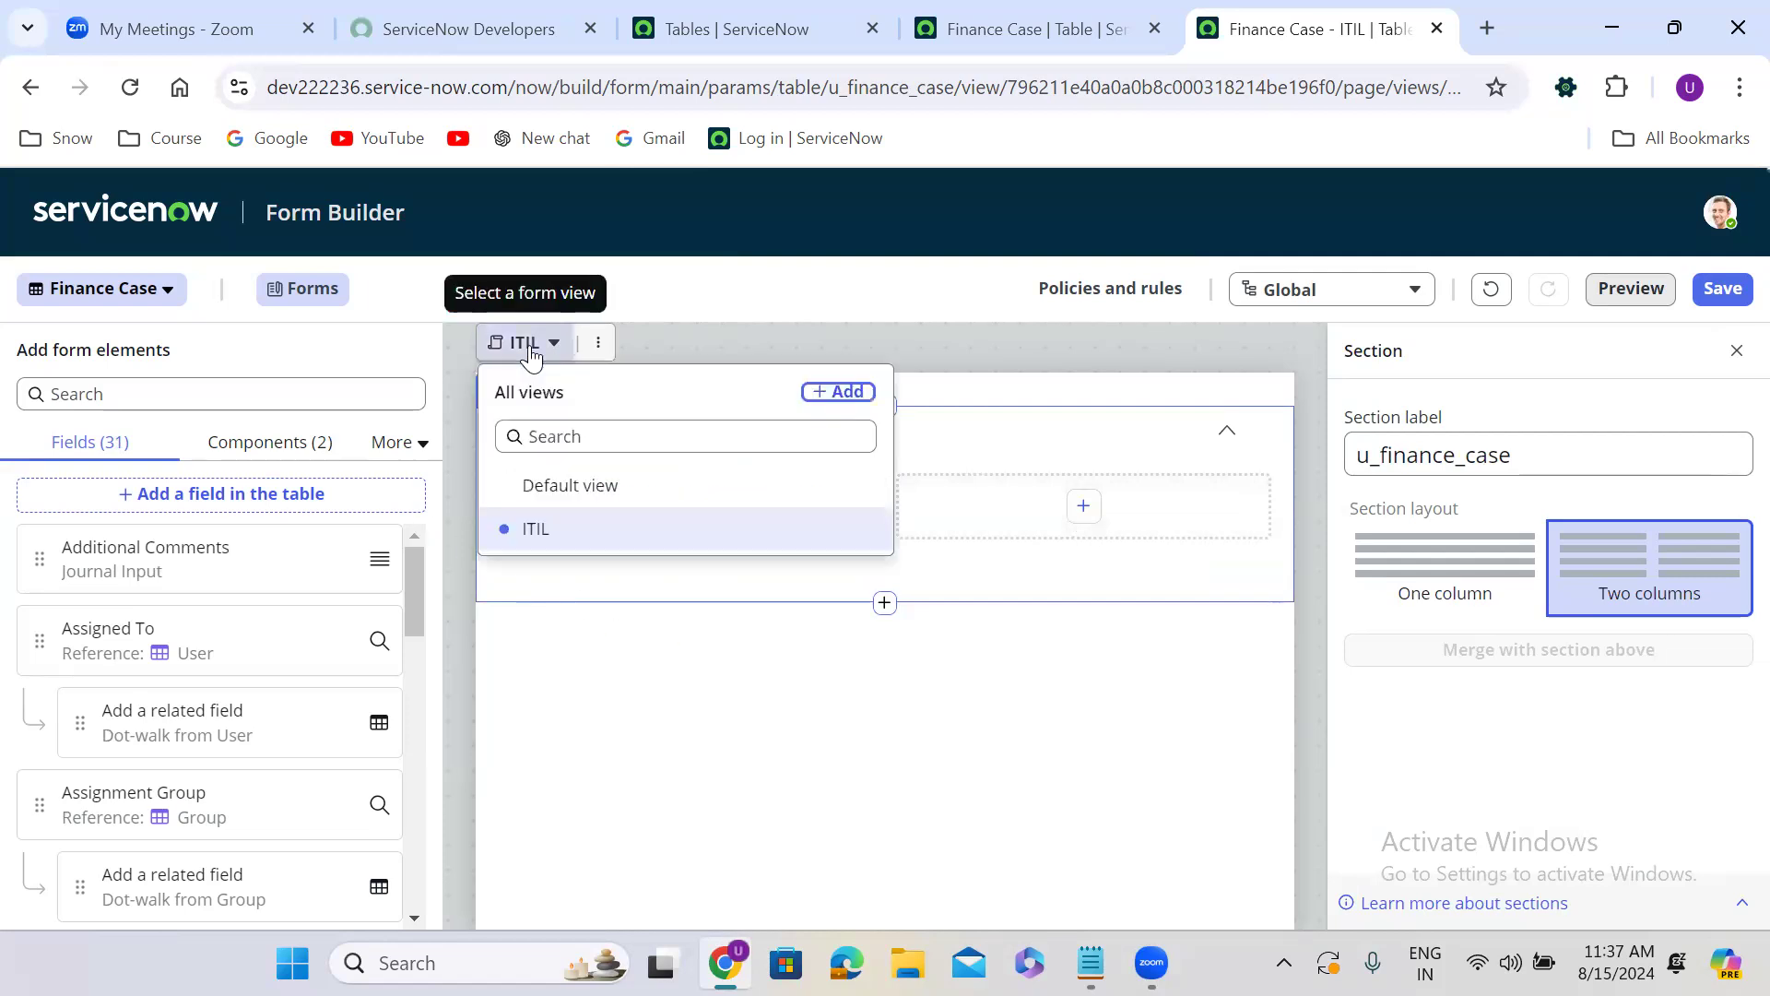
left_click(606, 489)
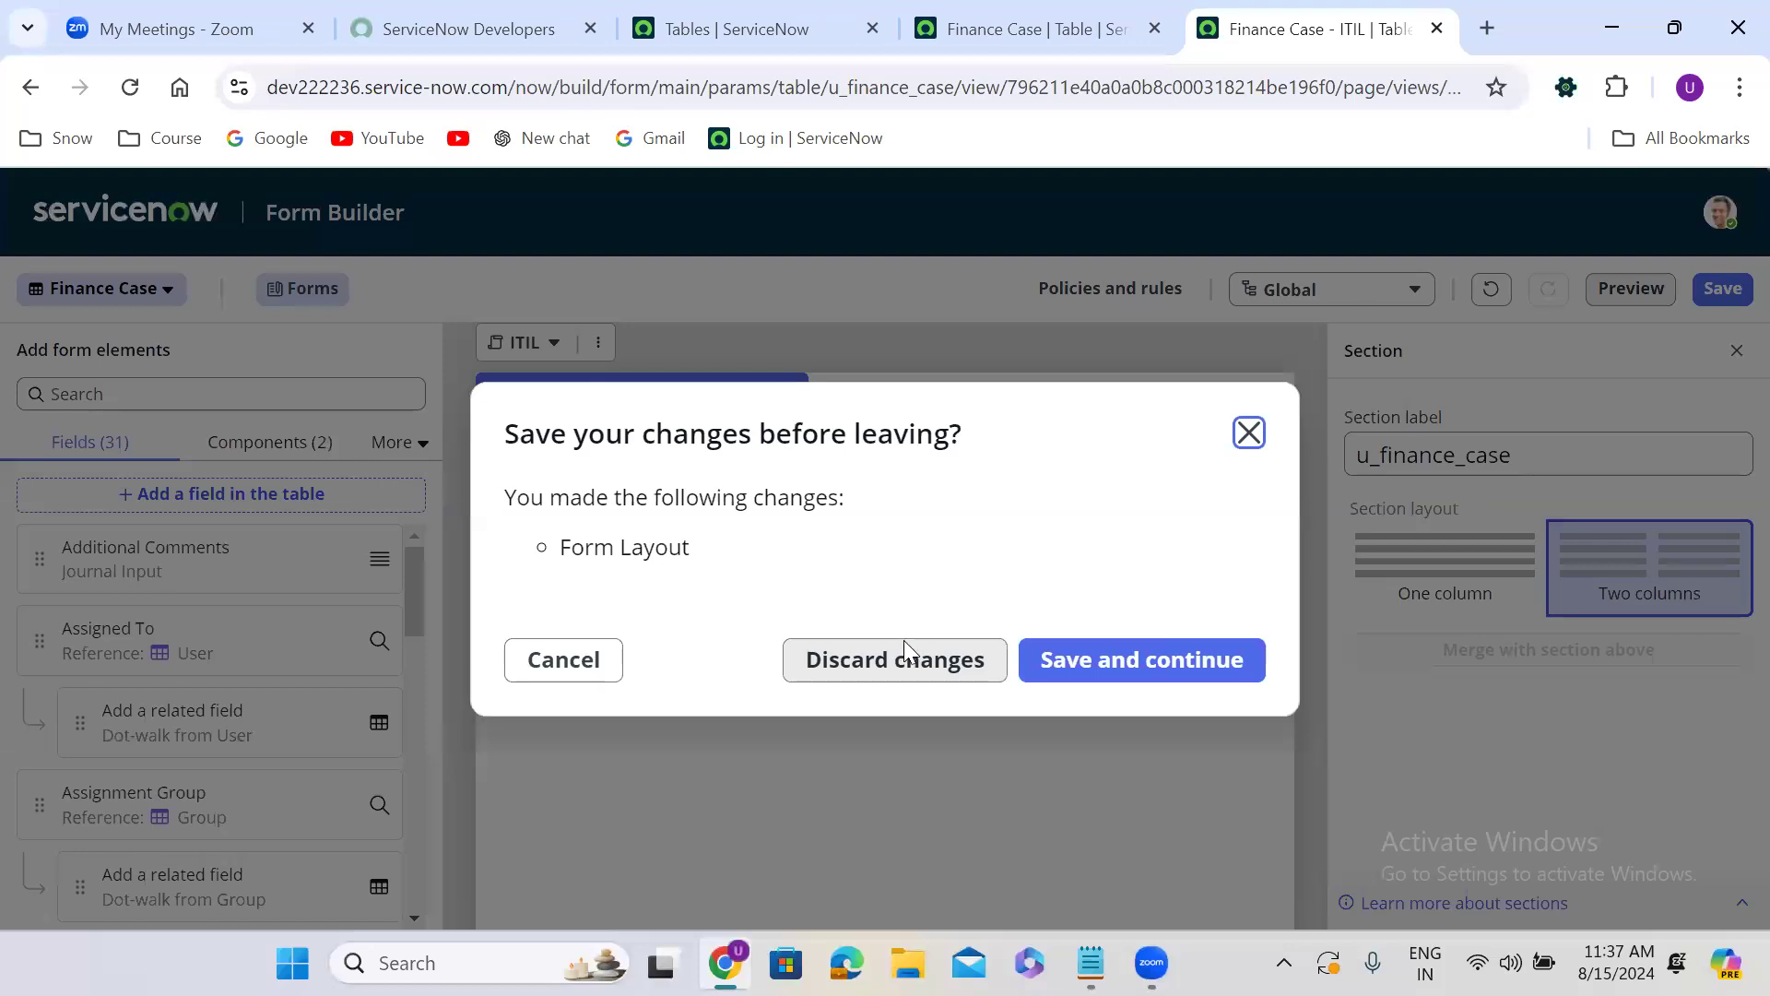
left_click(922, 667)
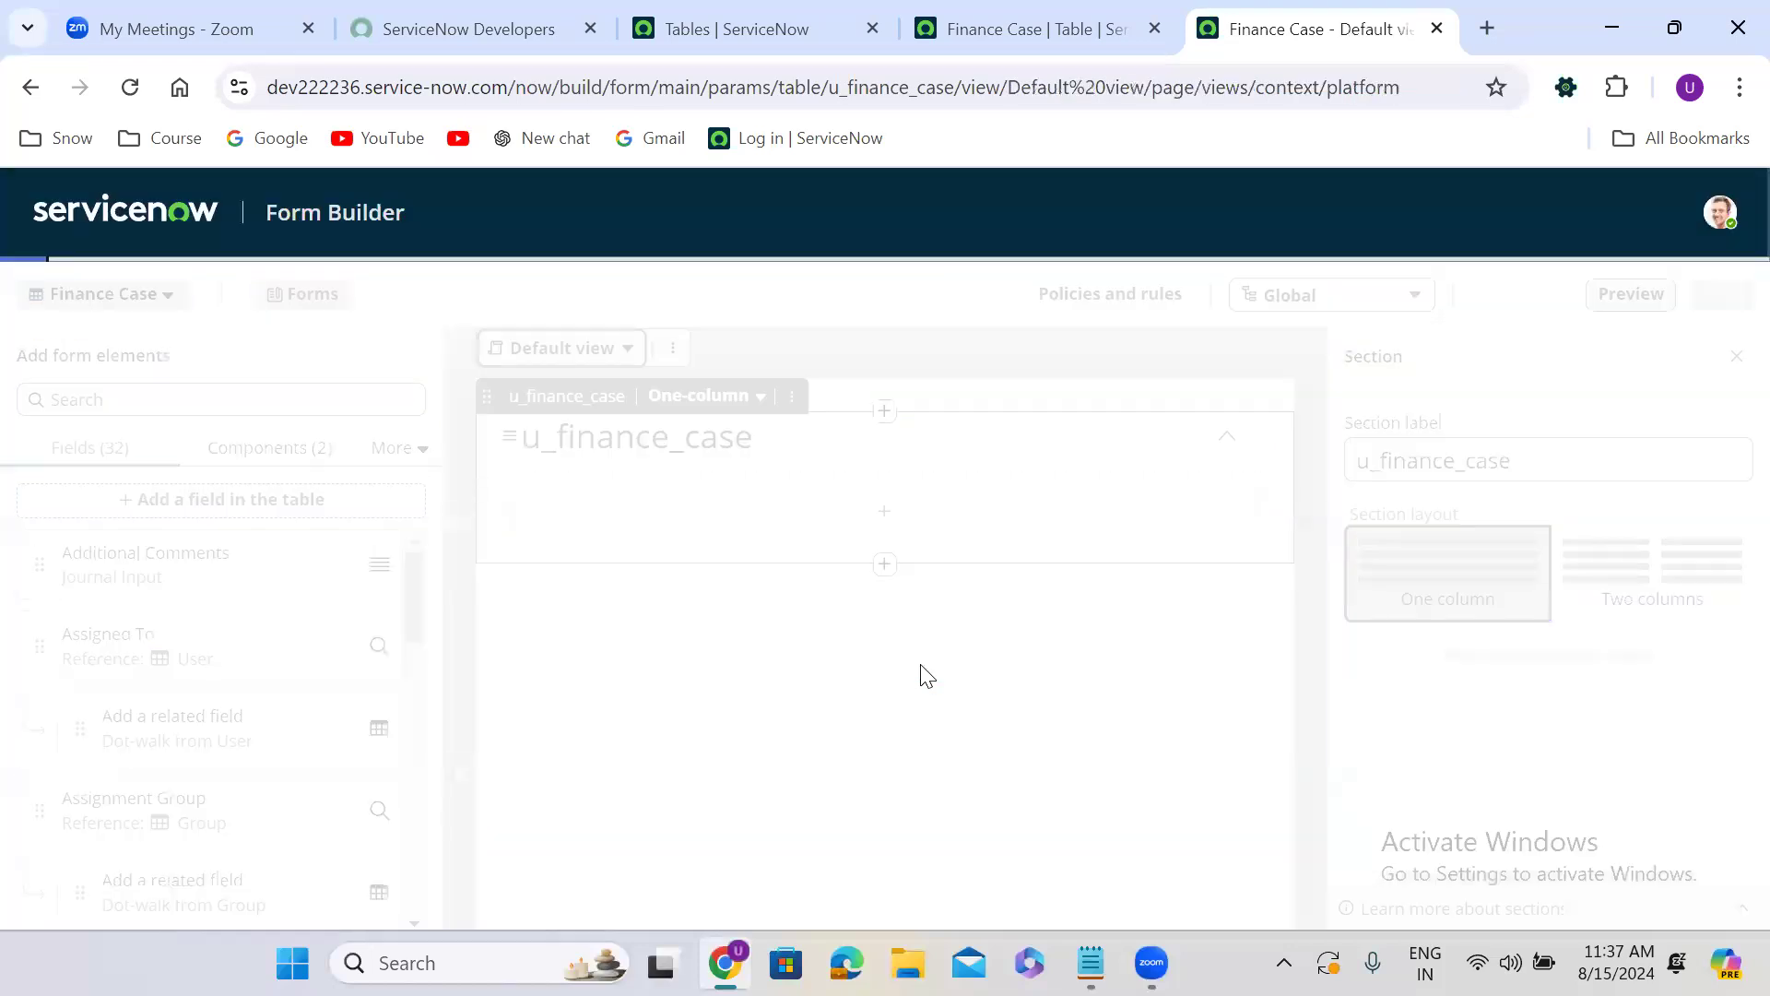
Review the Finance Case table's available form views and display the ITIL view.
left_click(560, 345)
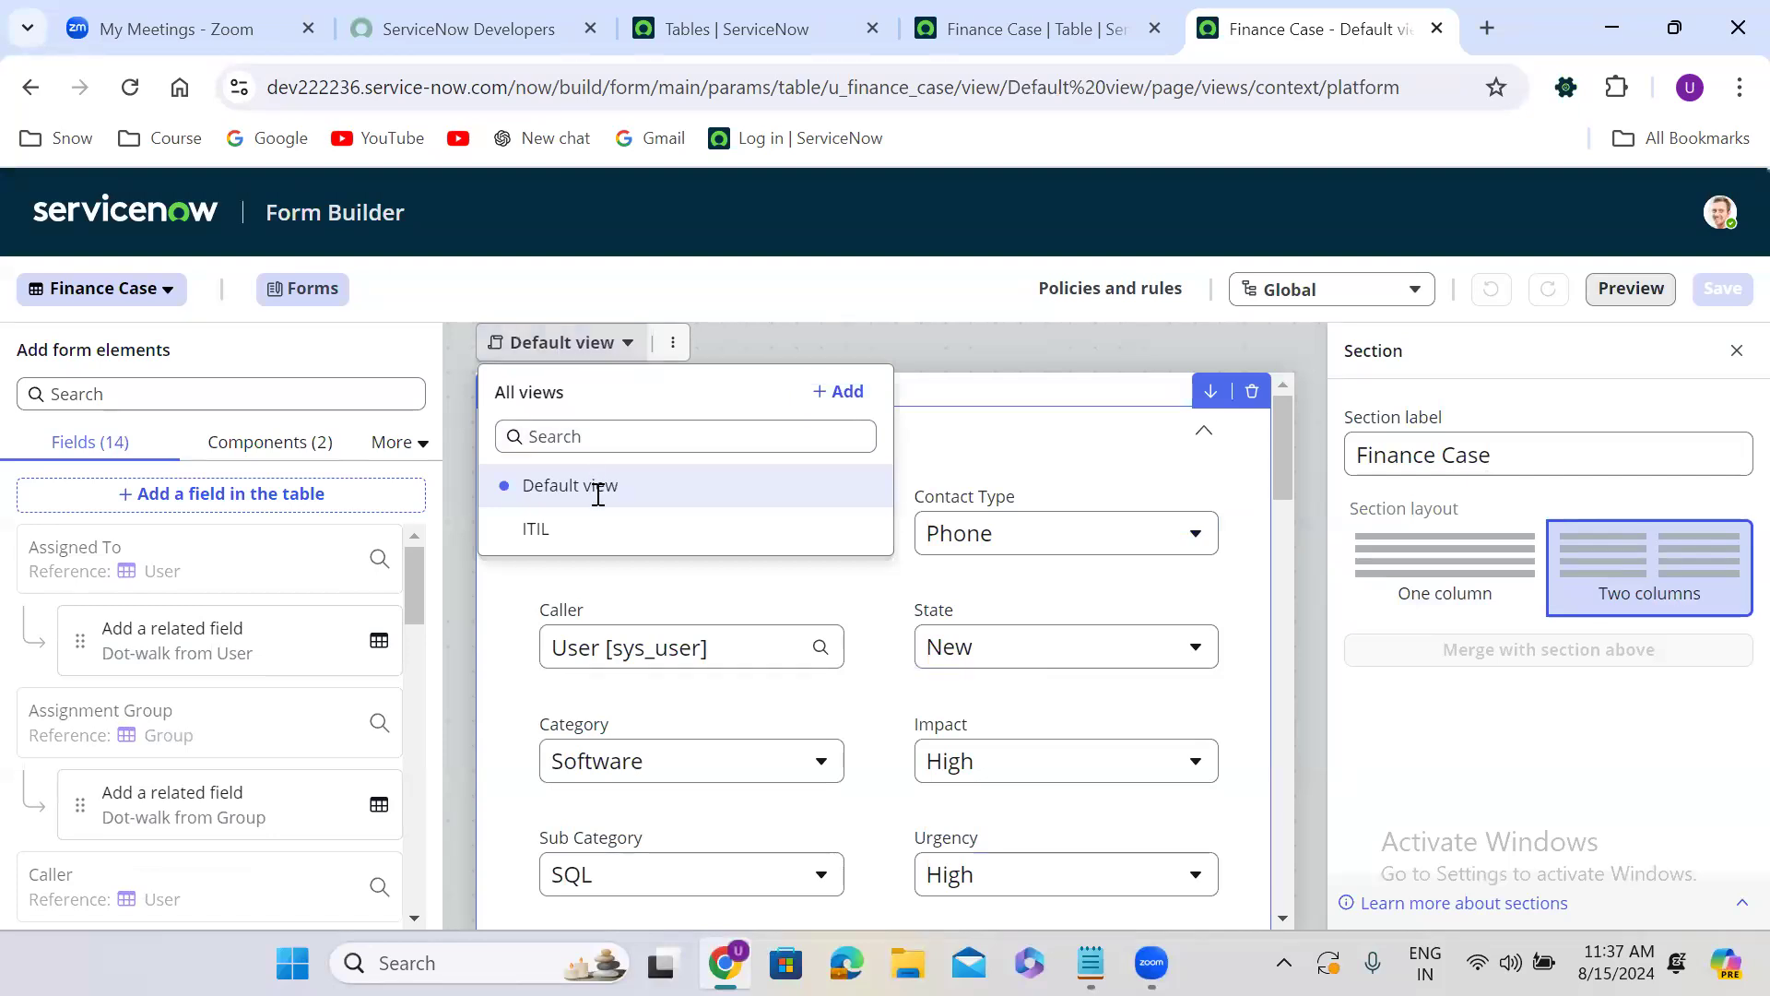
left_click(1047, 444)
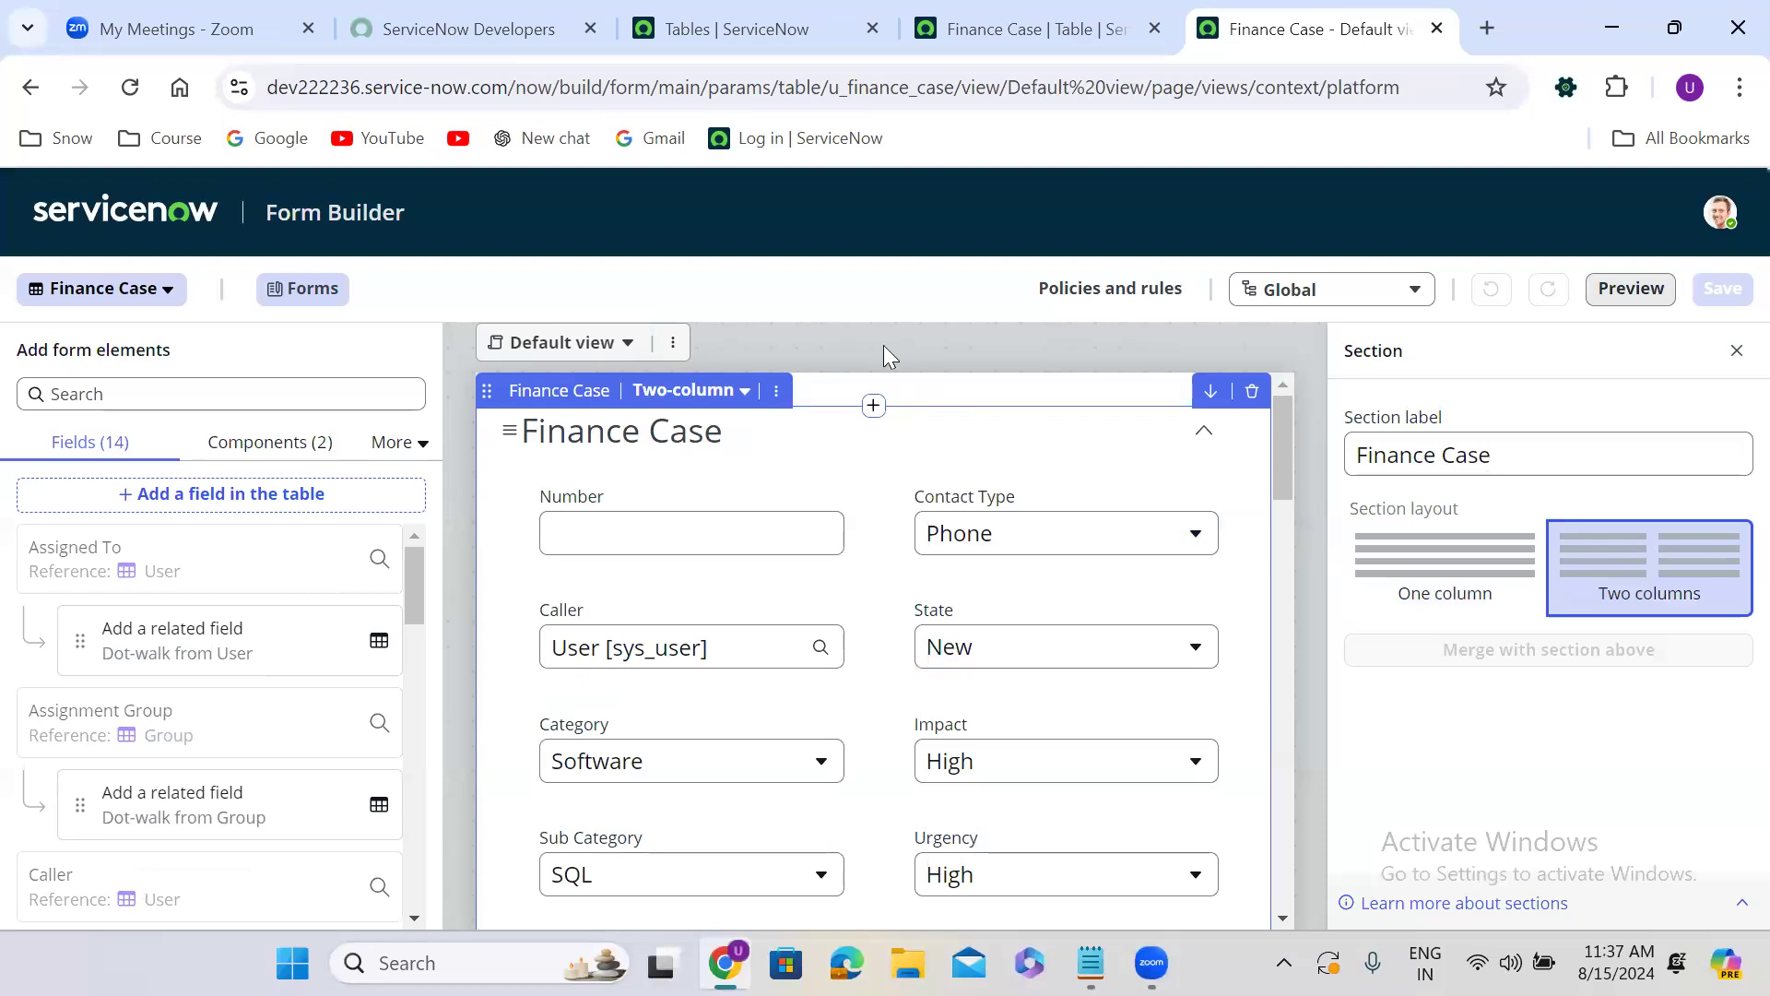
left_click(630, 344)
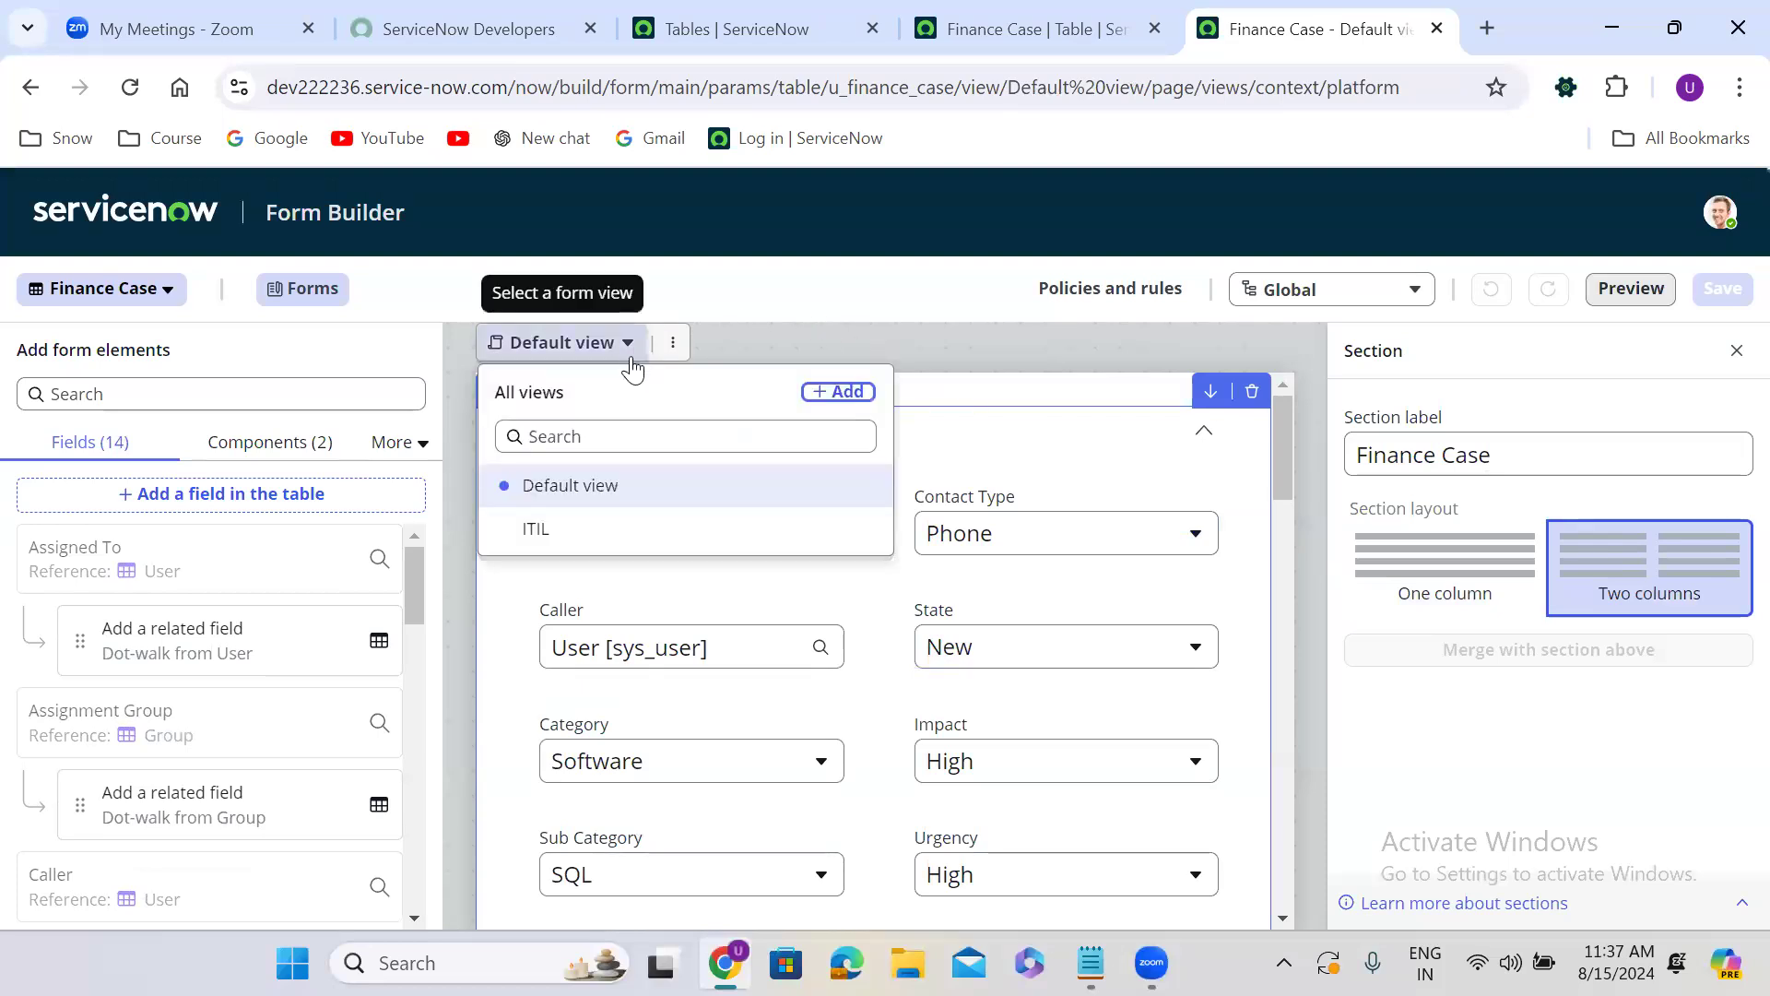
left_click(592, 535)
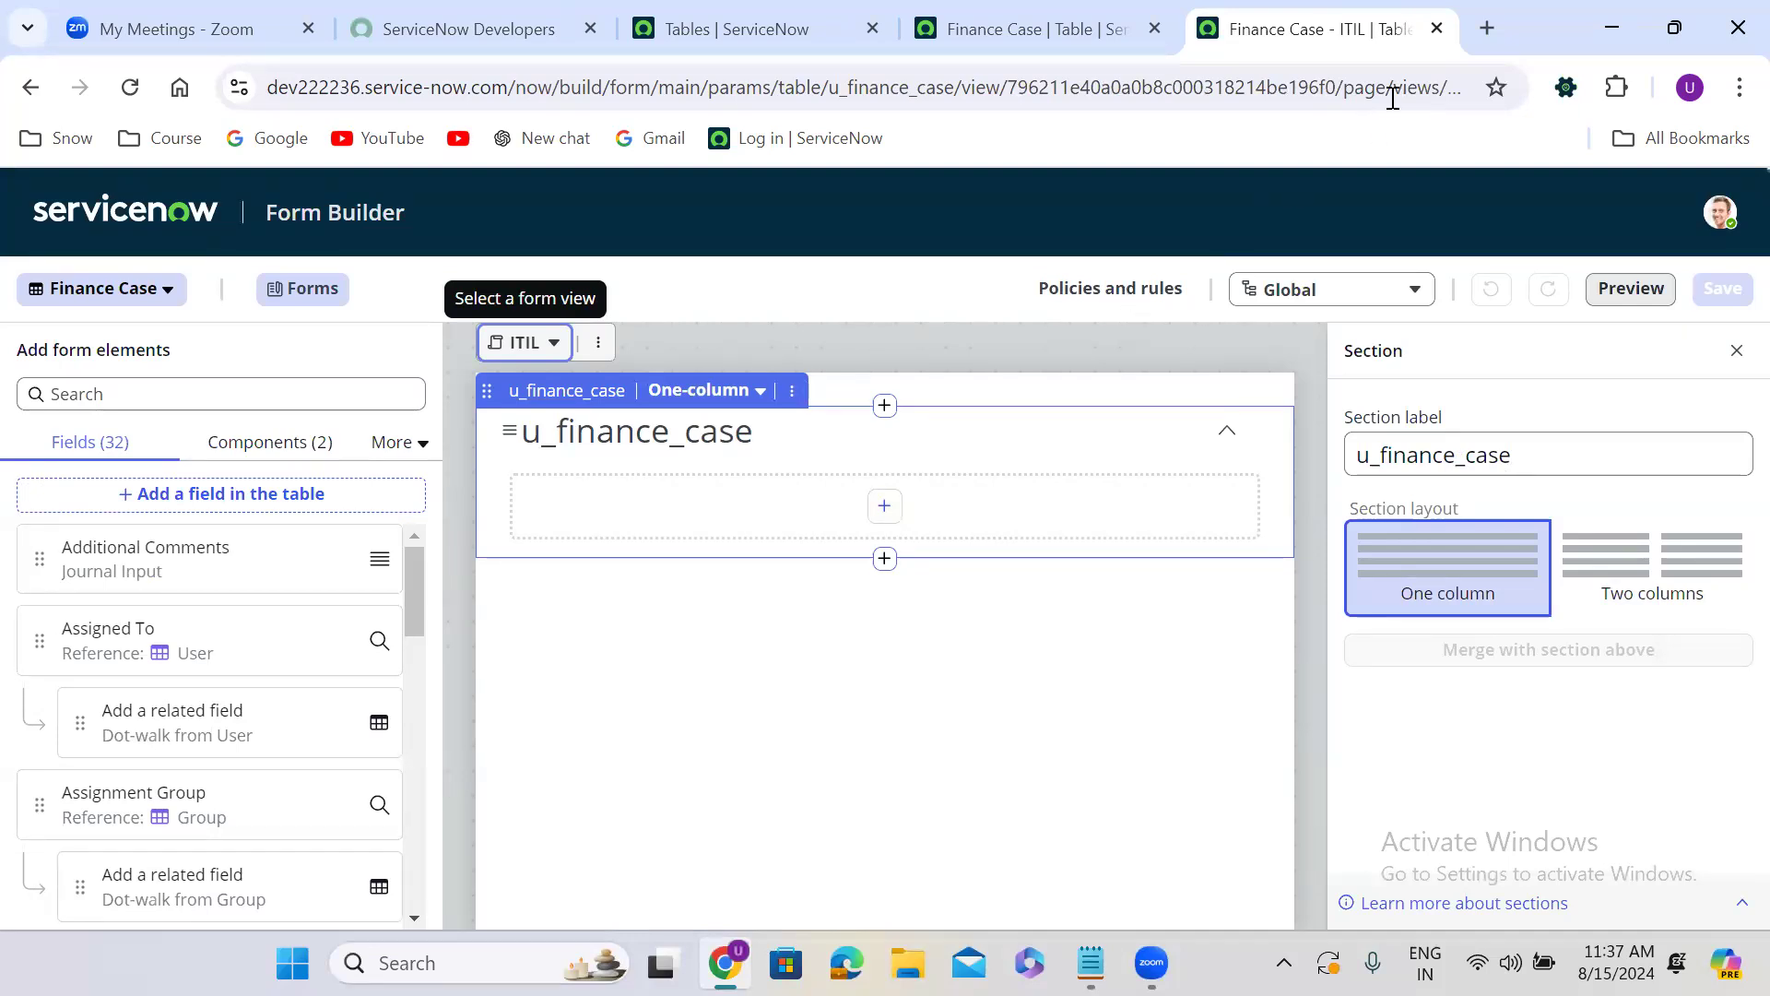
Close Form Builder, open the Finance Case table in Form Design instead, and display its ITIL view.
left_click(1437, 28)
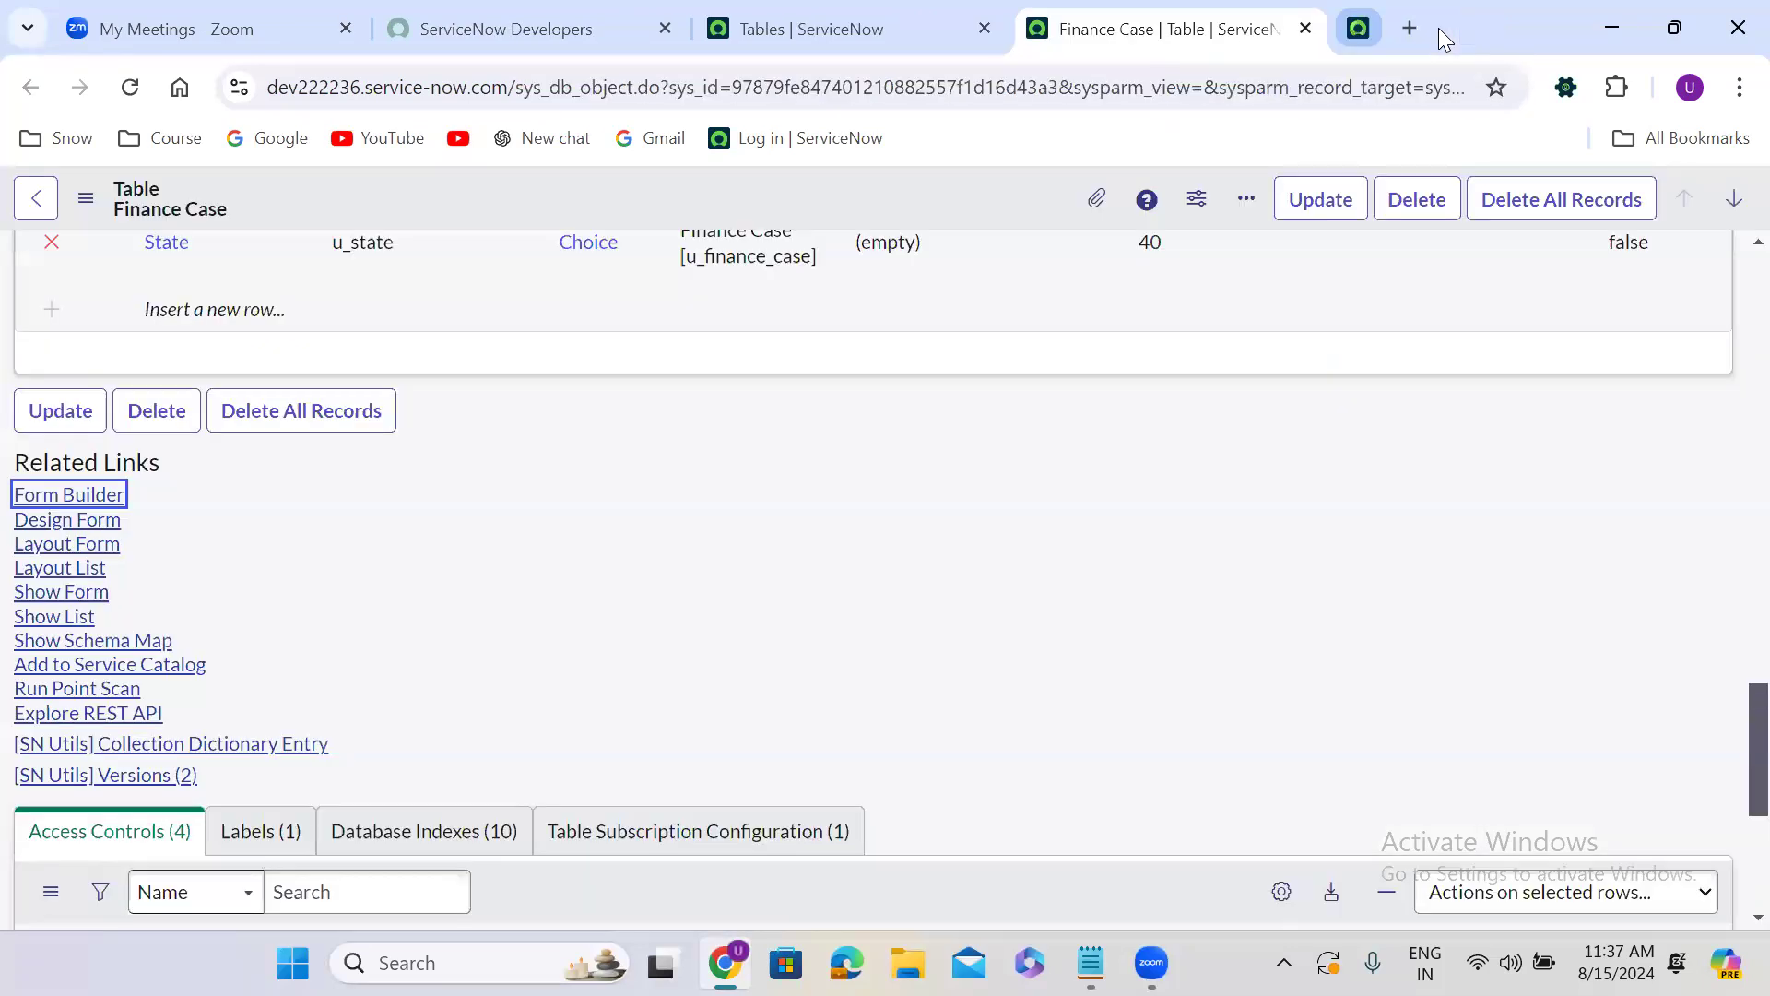
left_click(68, 524)
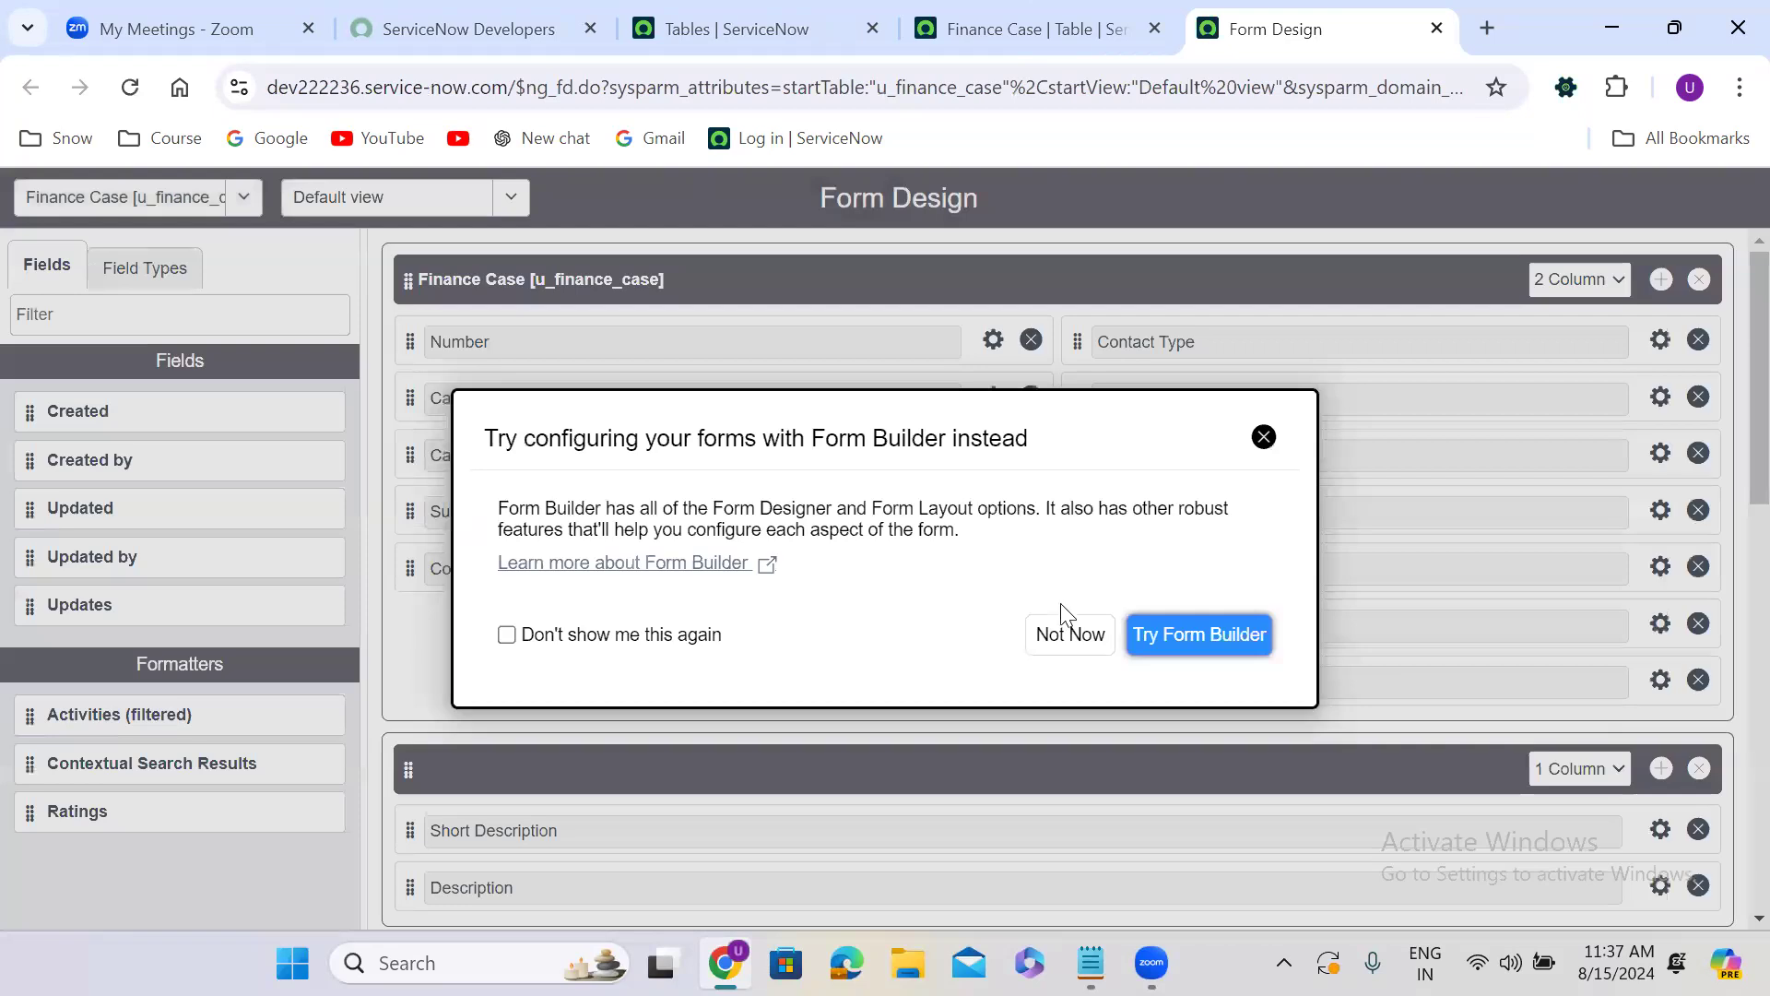
left_click(1066, 636)
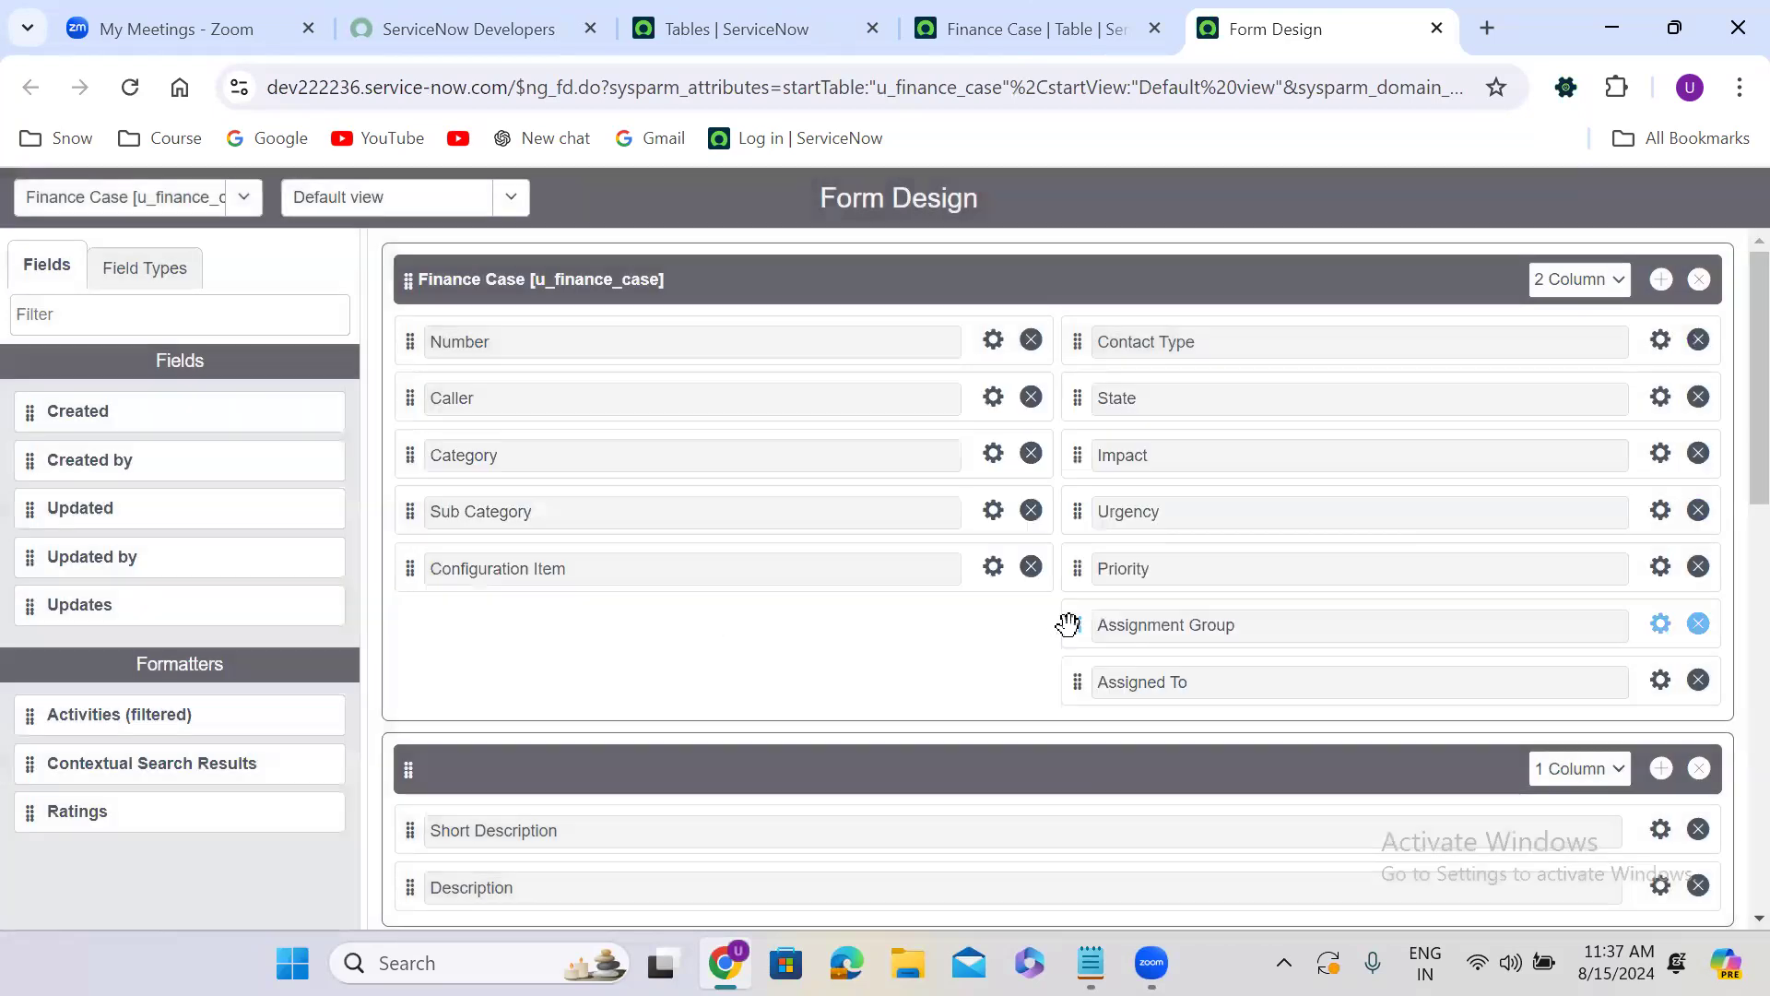
left_click(393, 197)
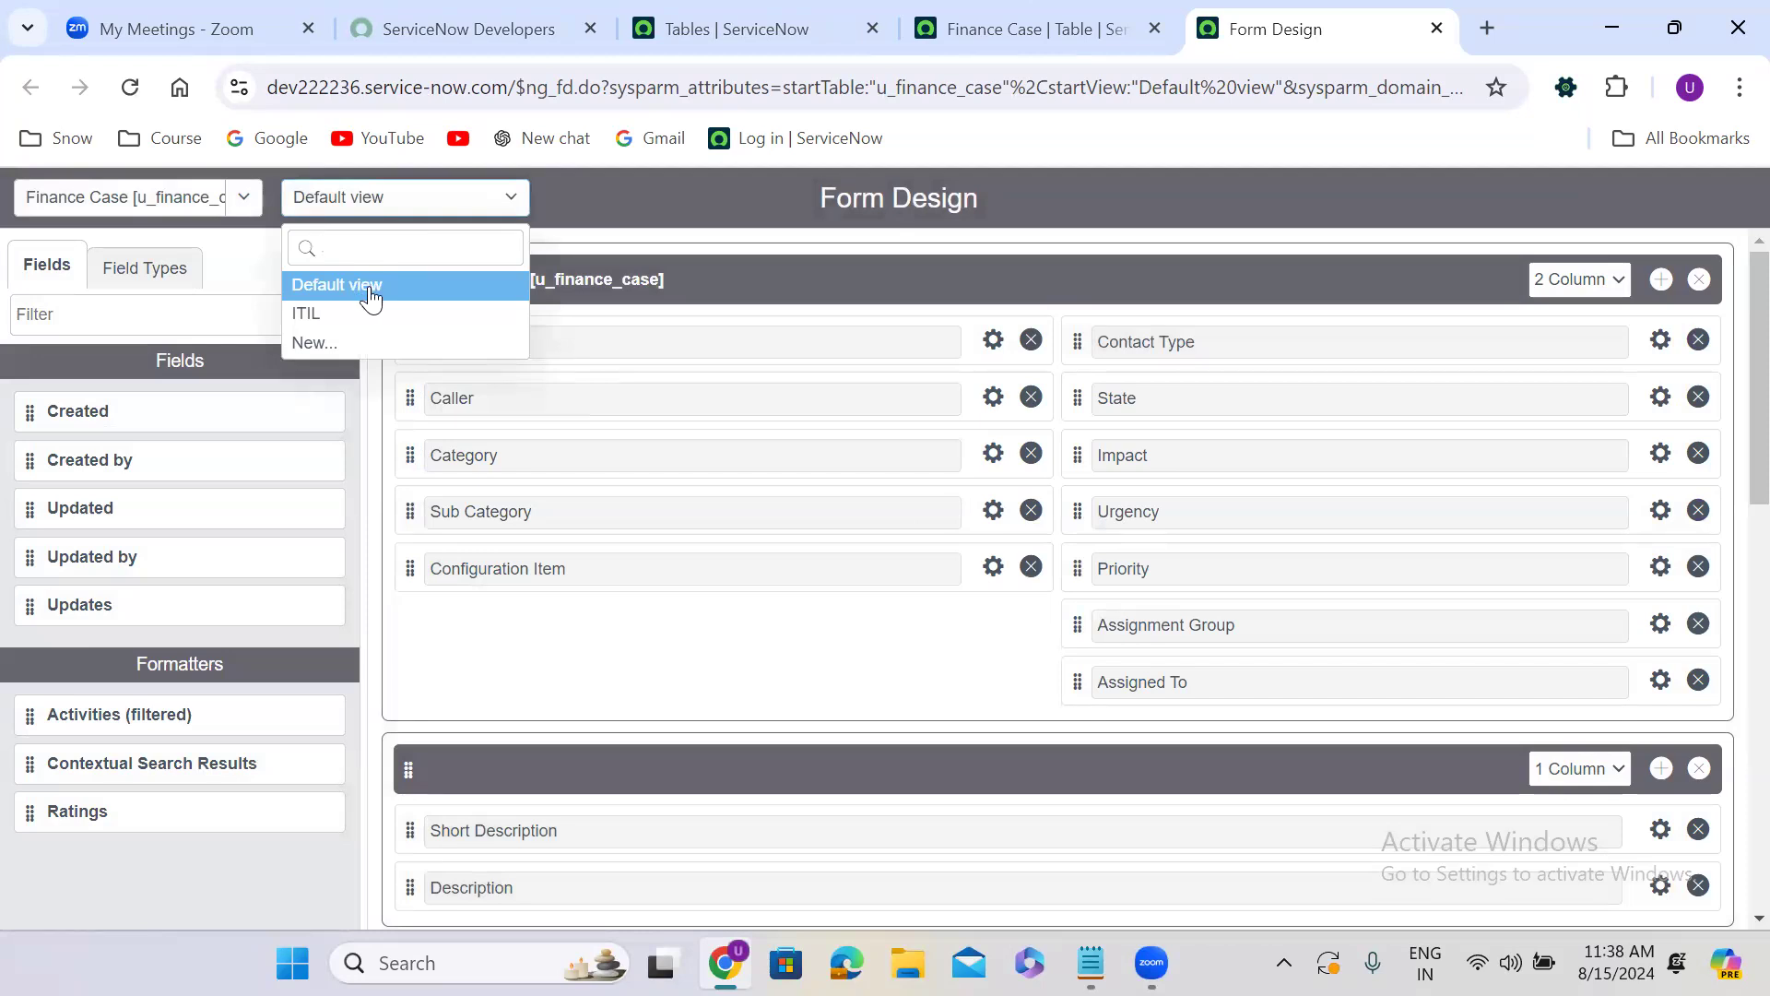
left_click(365, 313)
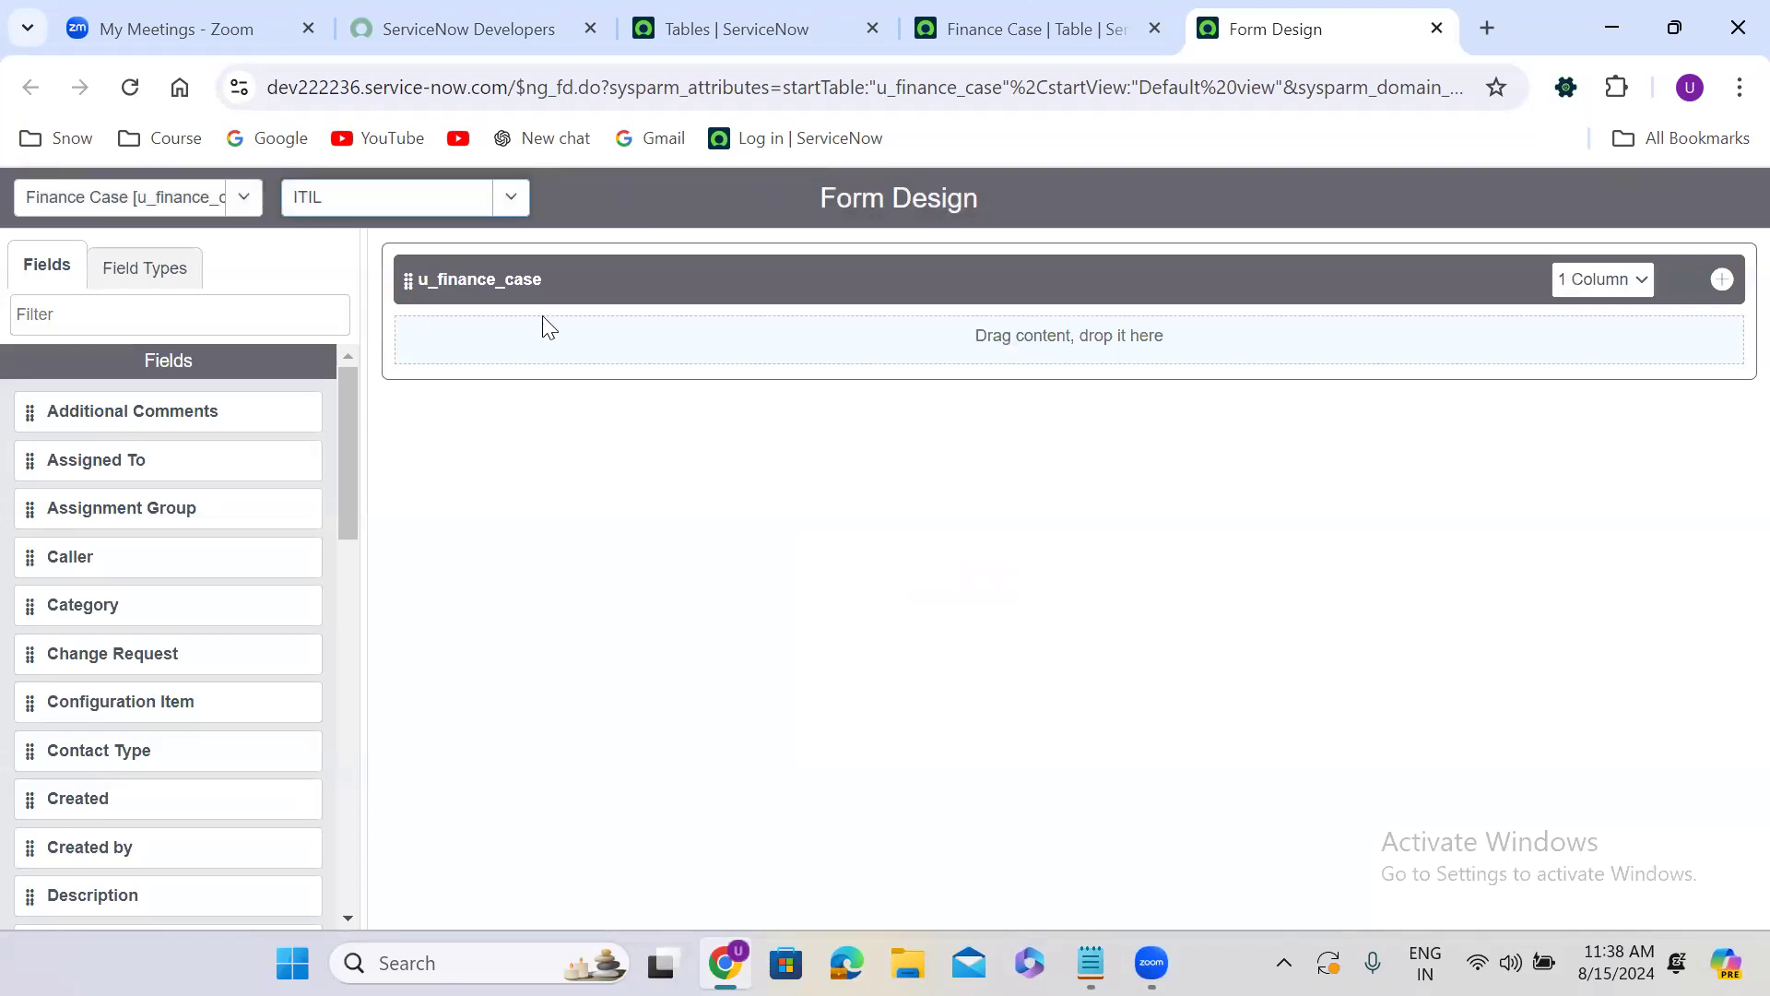
left_click(483, 279)
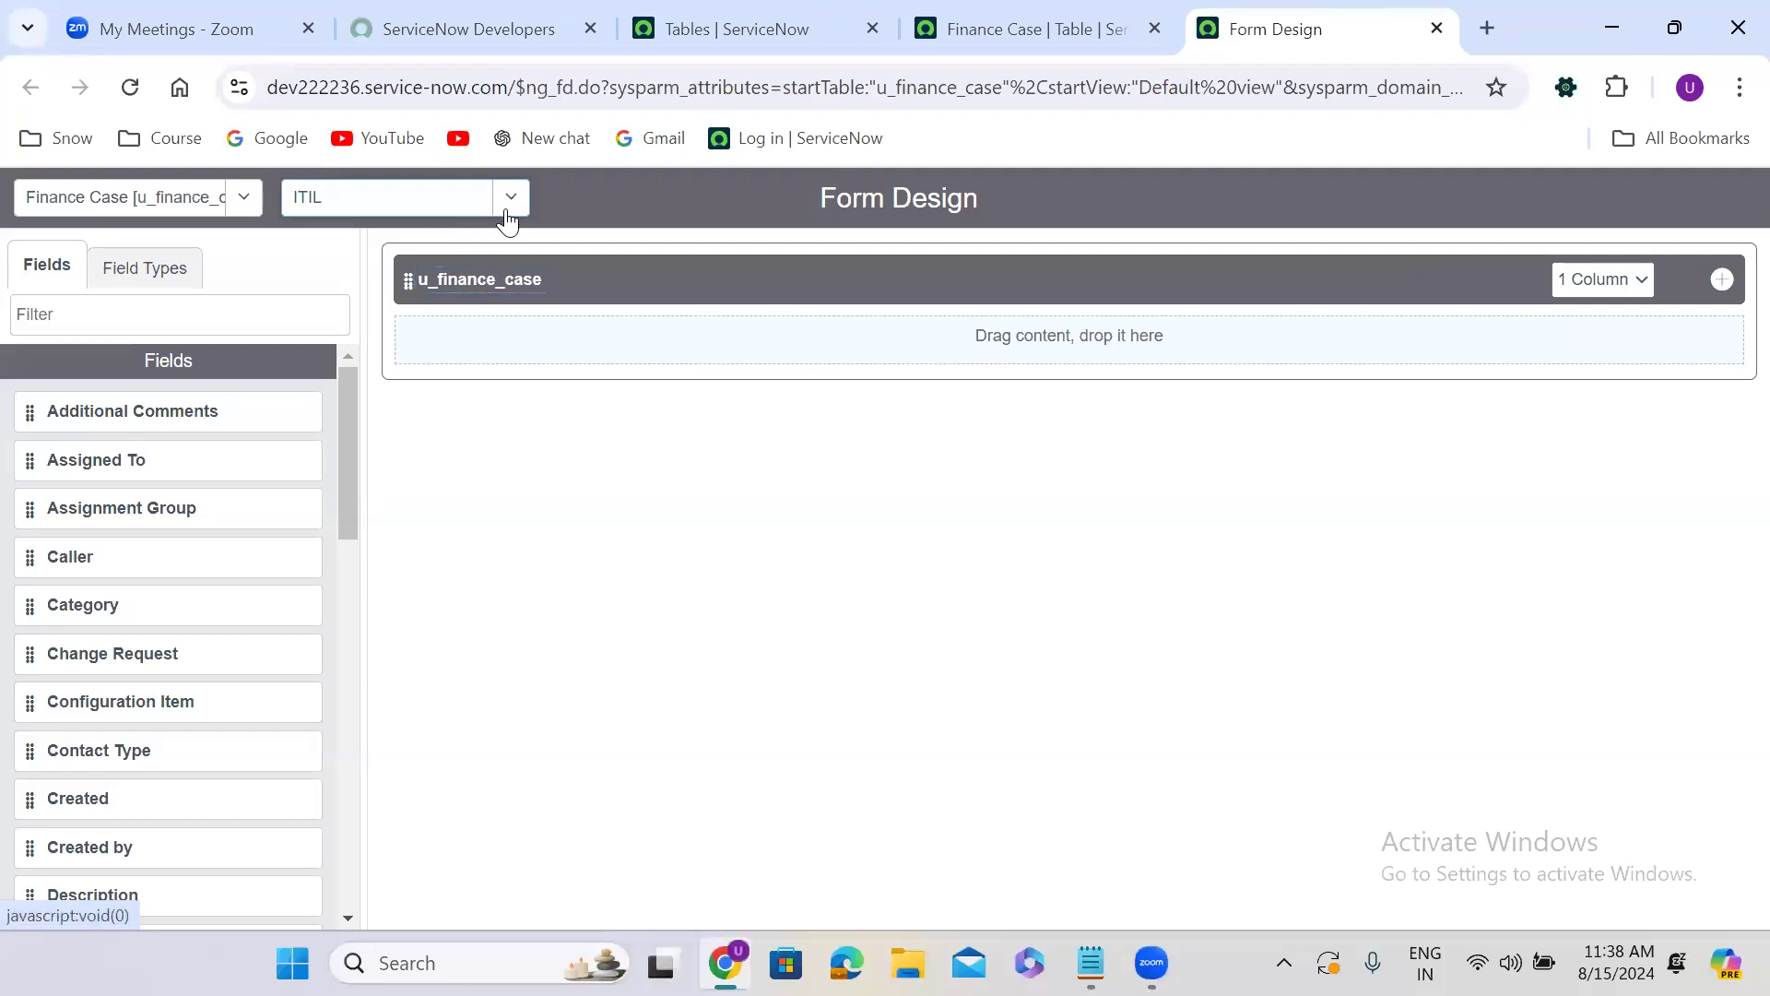
Return to the Default view and create a new form view named Major Case from it.
left_click(449, 217)
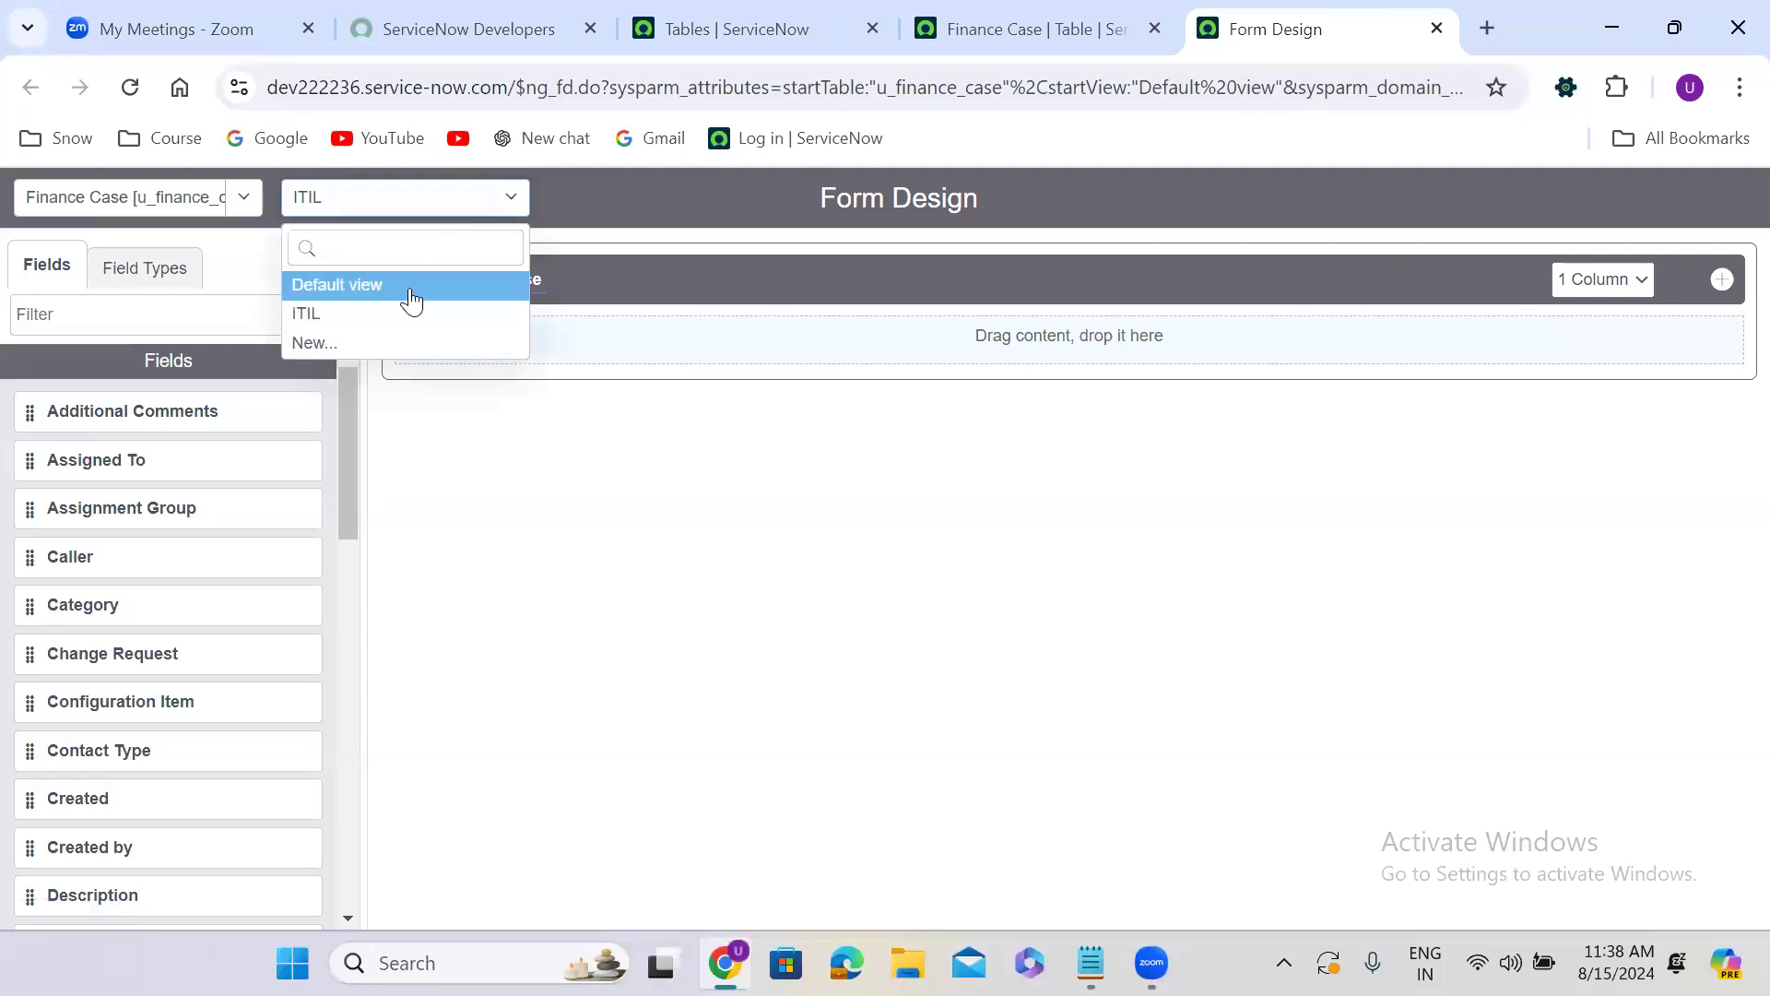
left_click(409, 286)
left_click(402, 197)
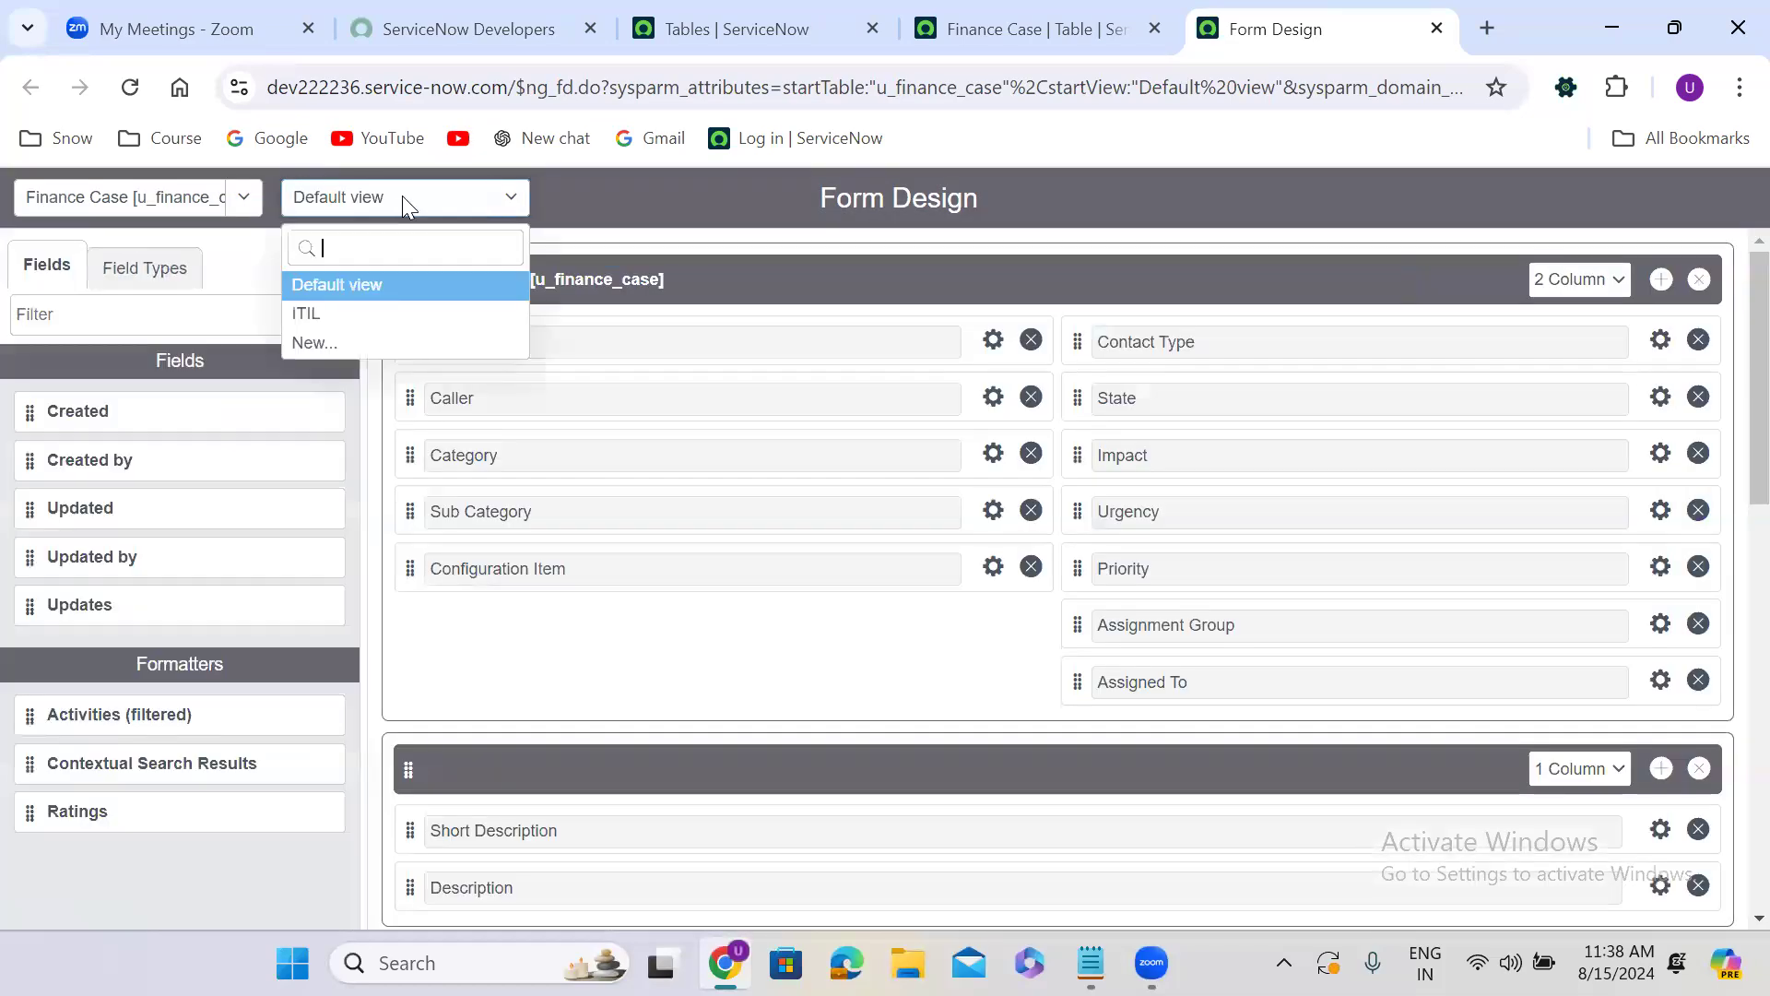
left_click(341, 346)
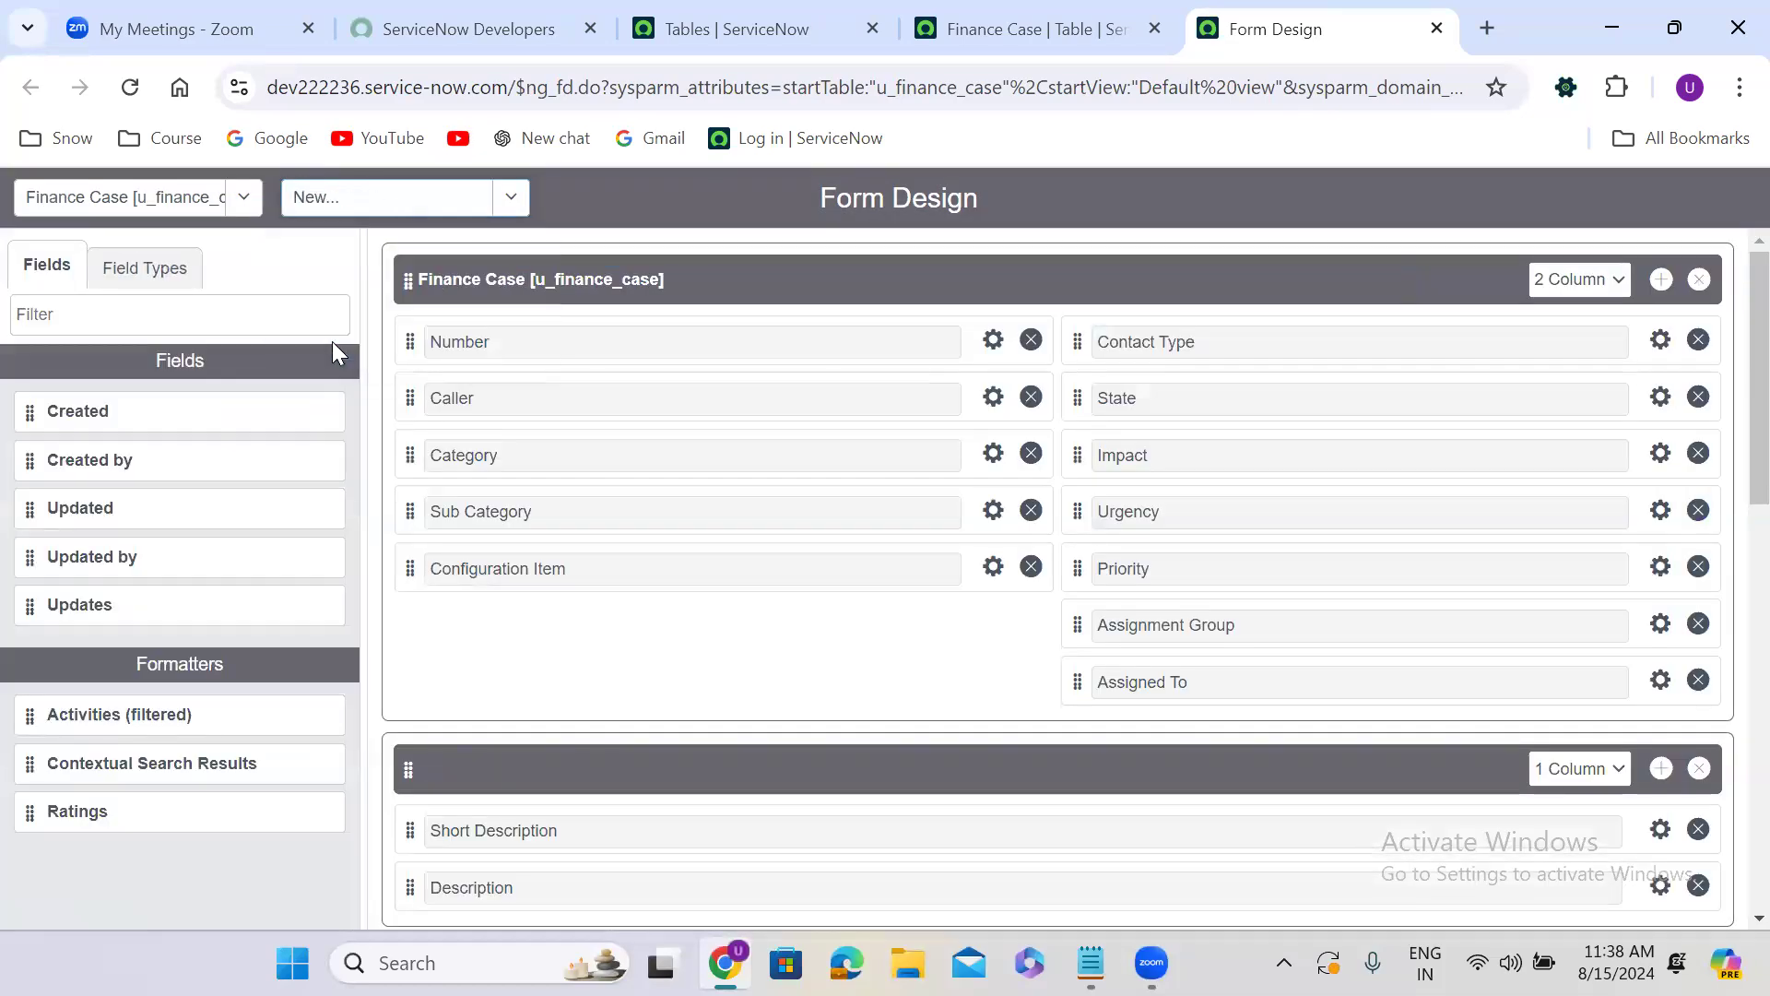
left_click(755, 504)
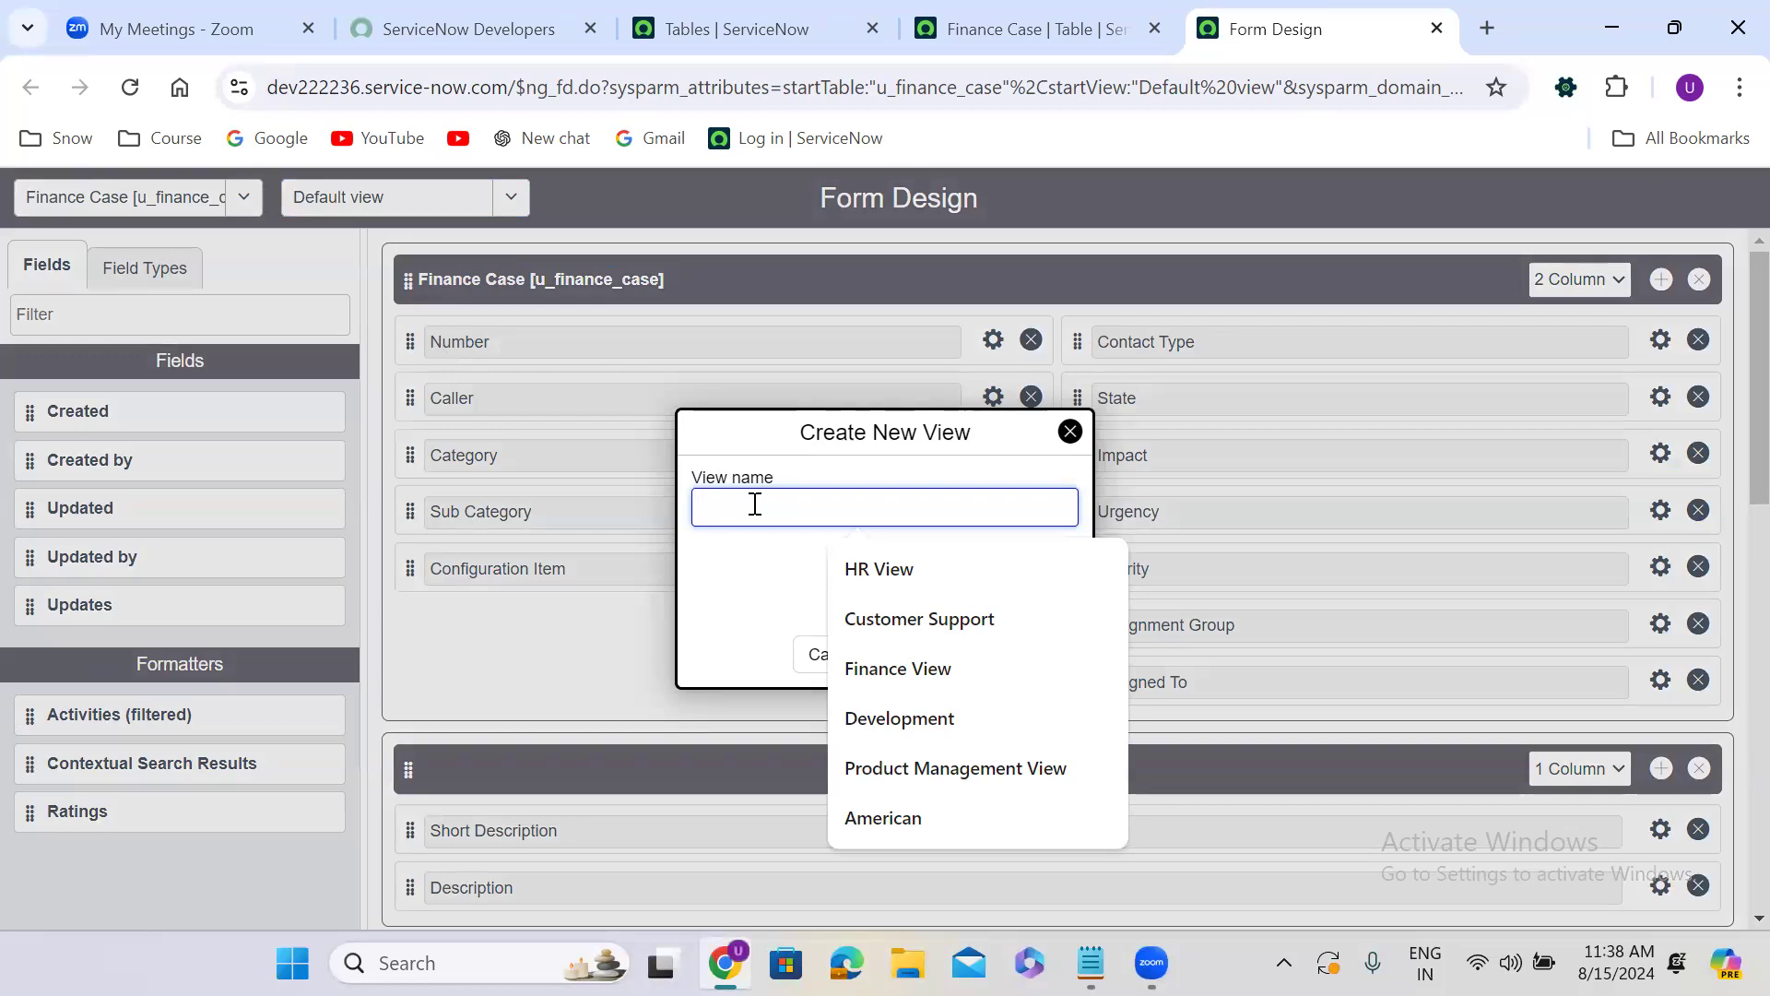
type("Major Case")
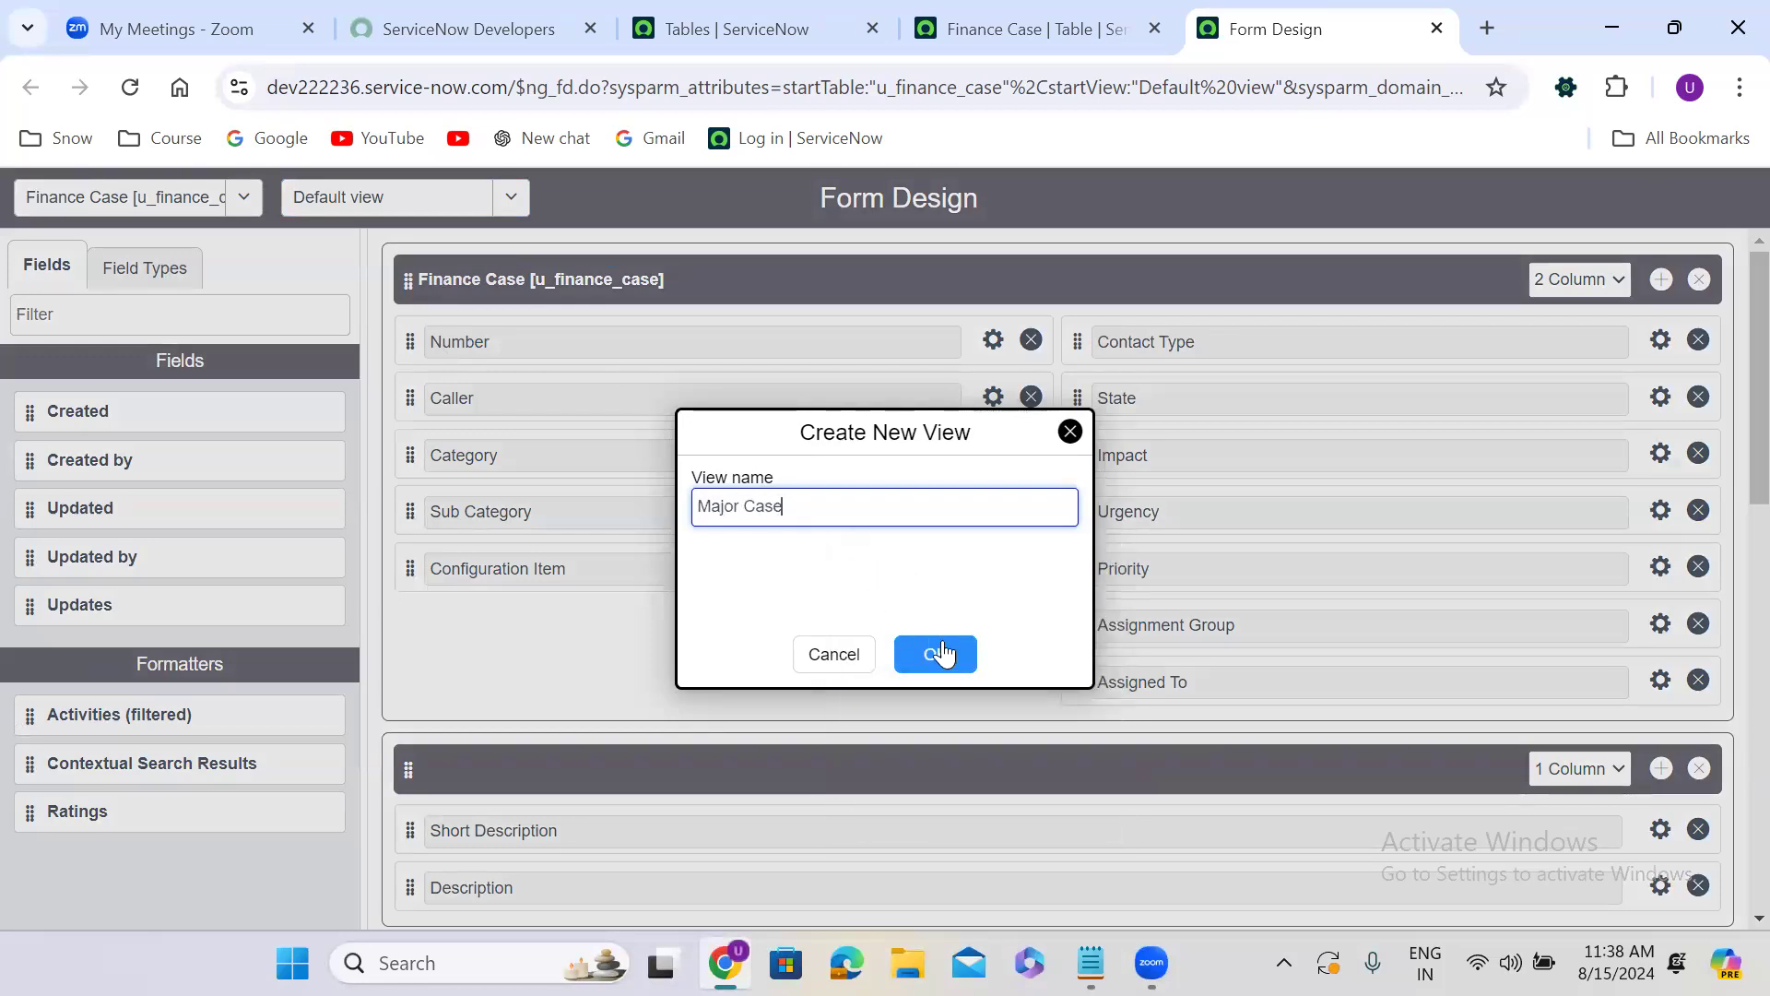
left_click(937, 654)
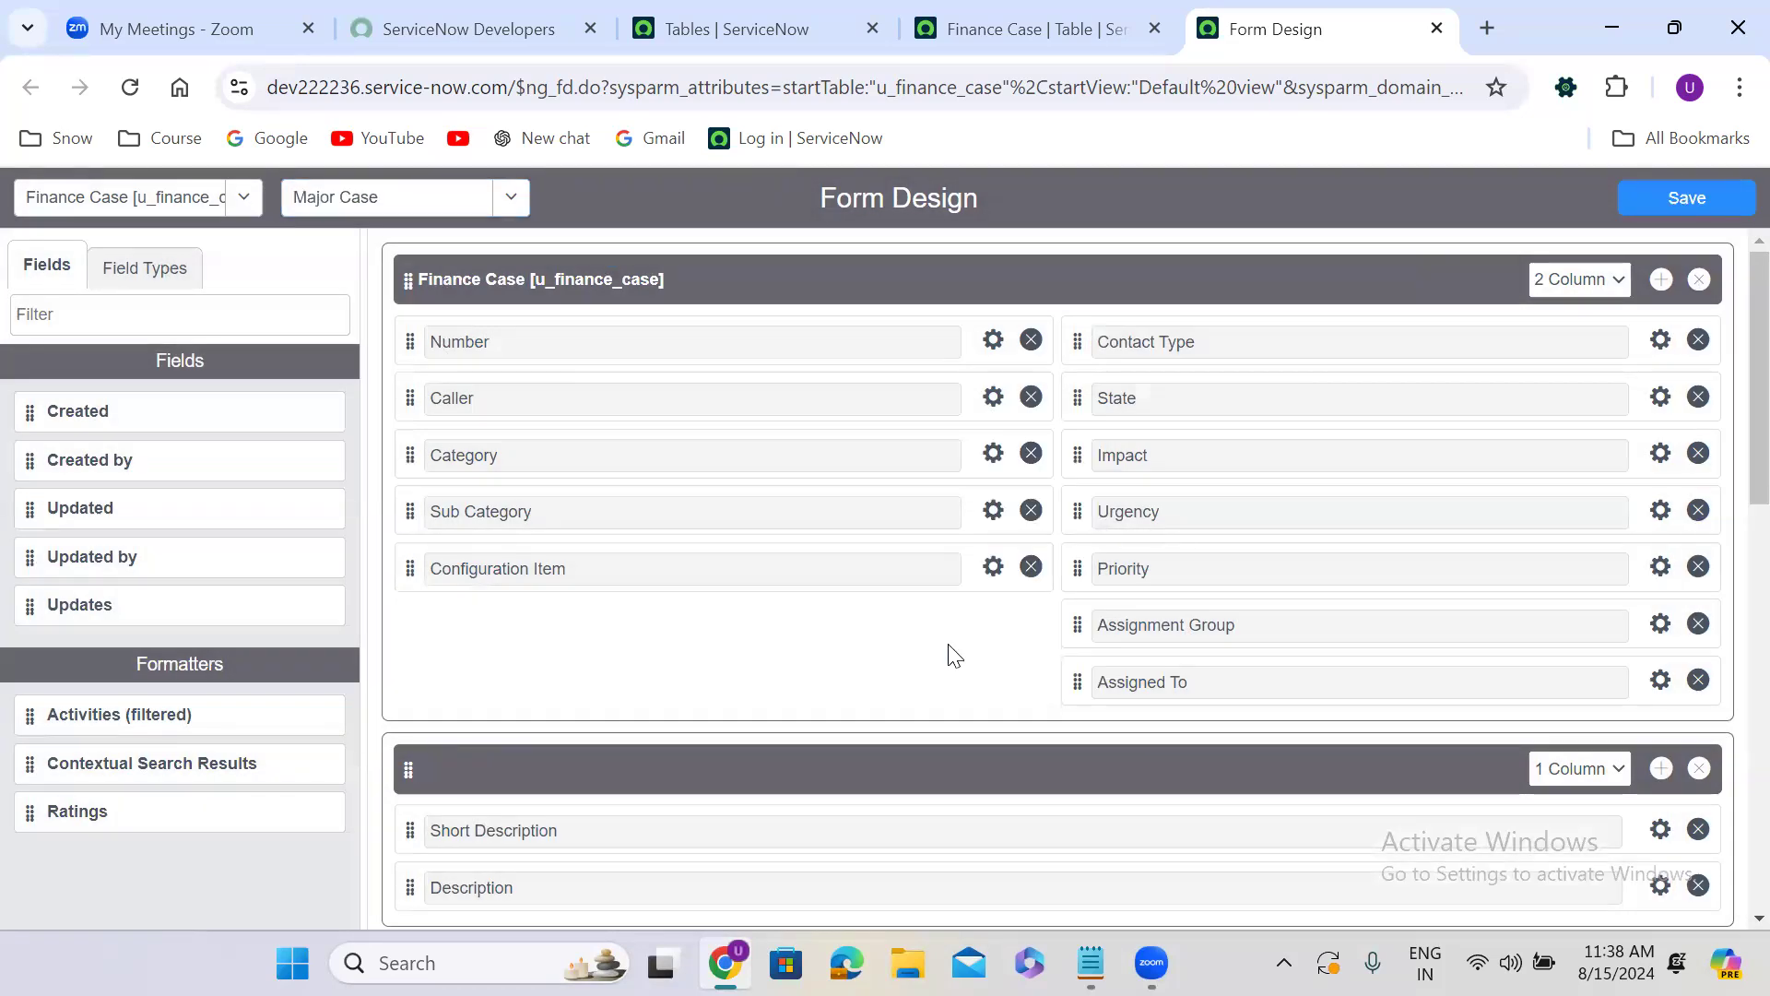
Set the Major Case view's Finance Case section to one column, save the design, and check the list of views.
left_click(1572, 279)
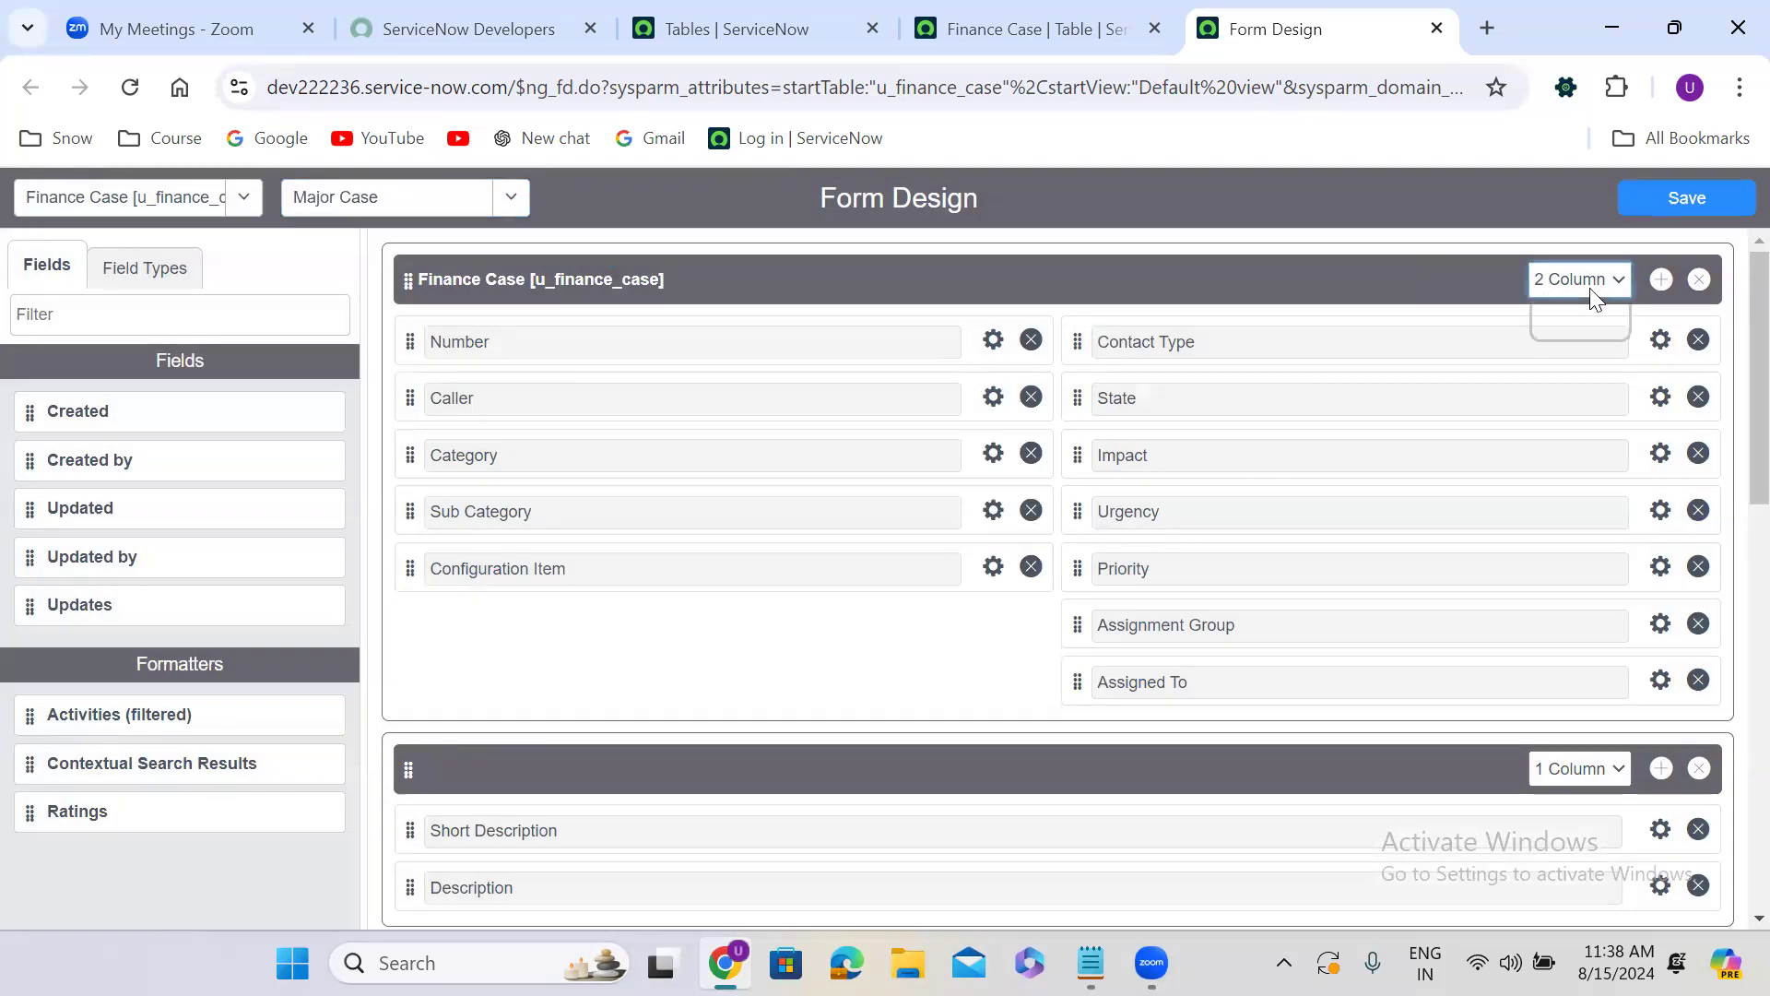
left_click(1578, 310)
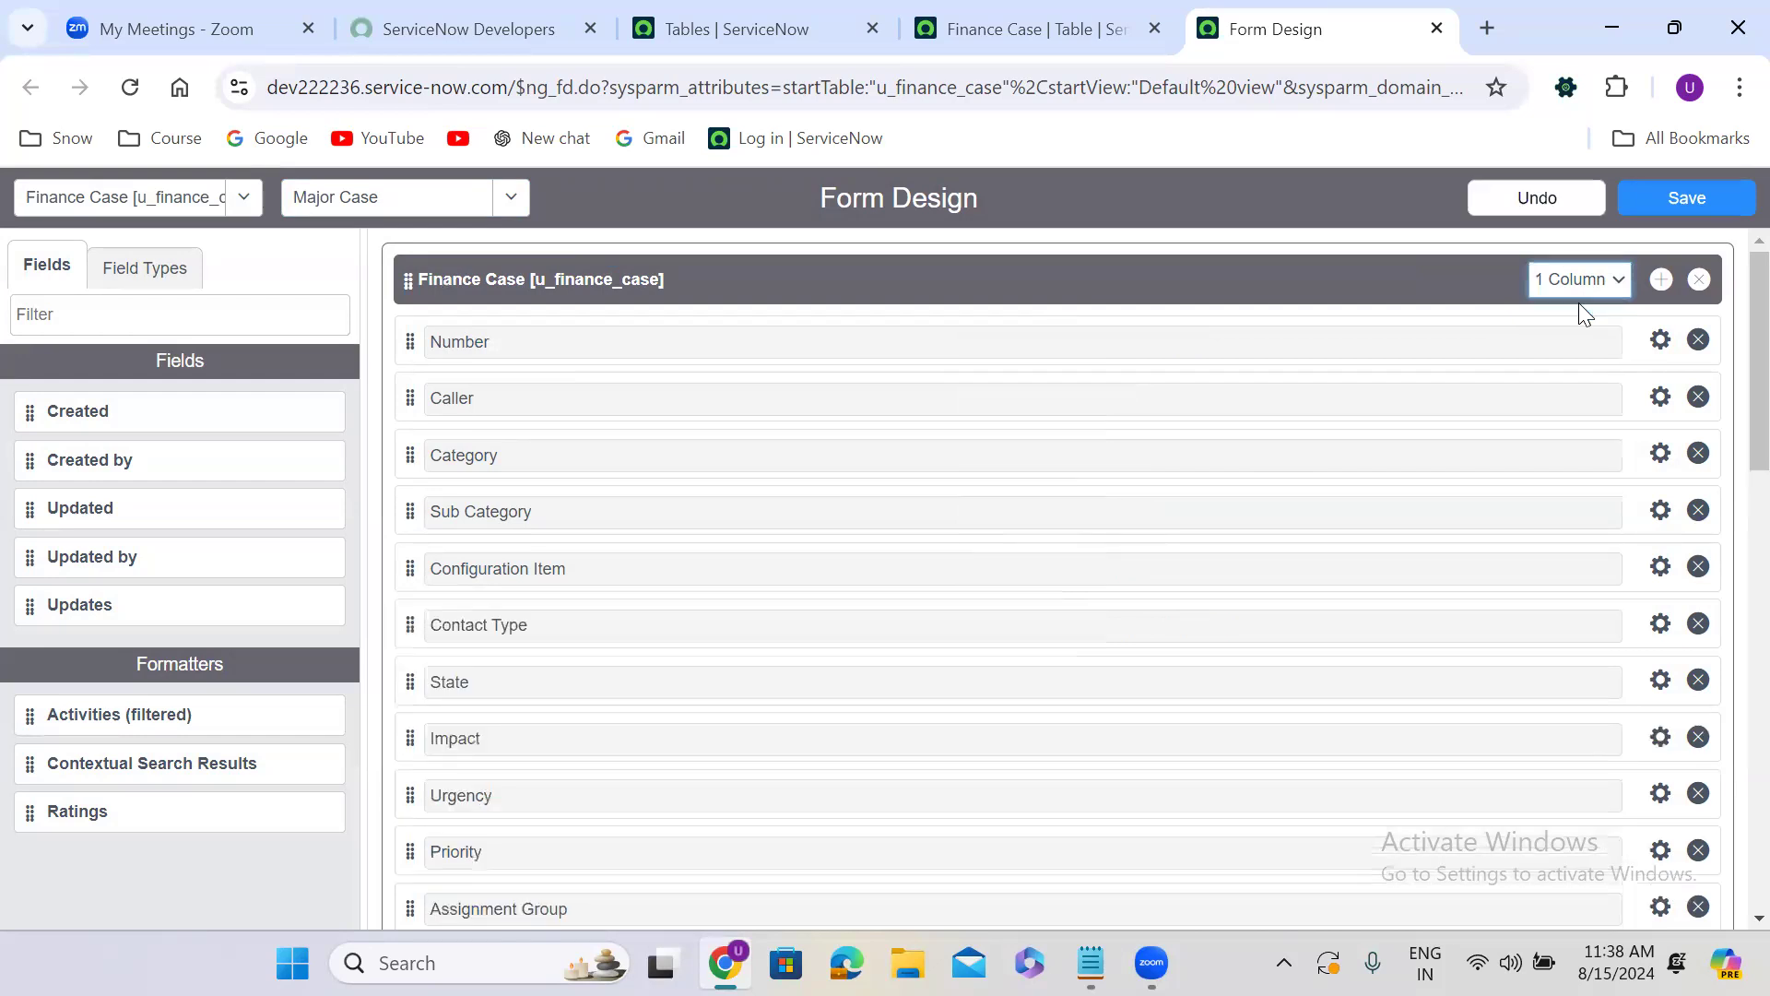
left_click(1712, 199)
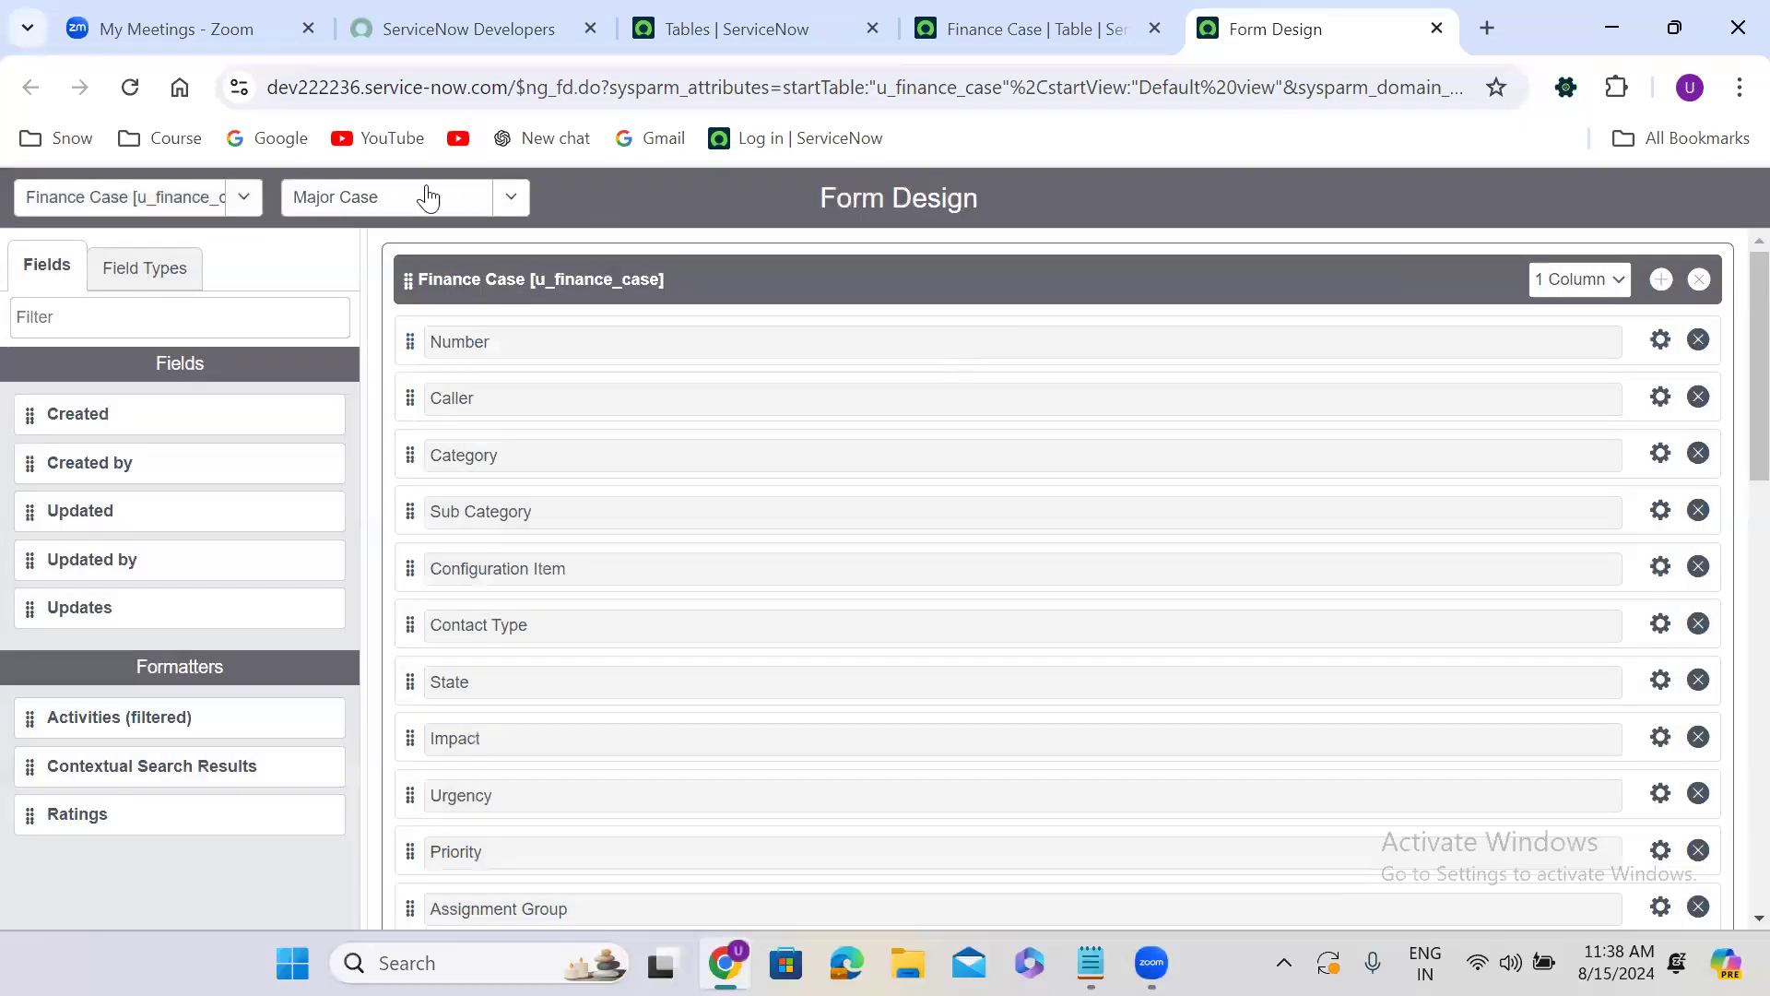
left_click(409, 194)
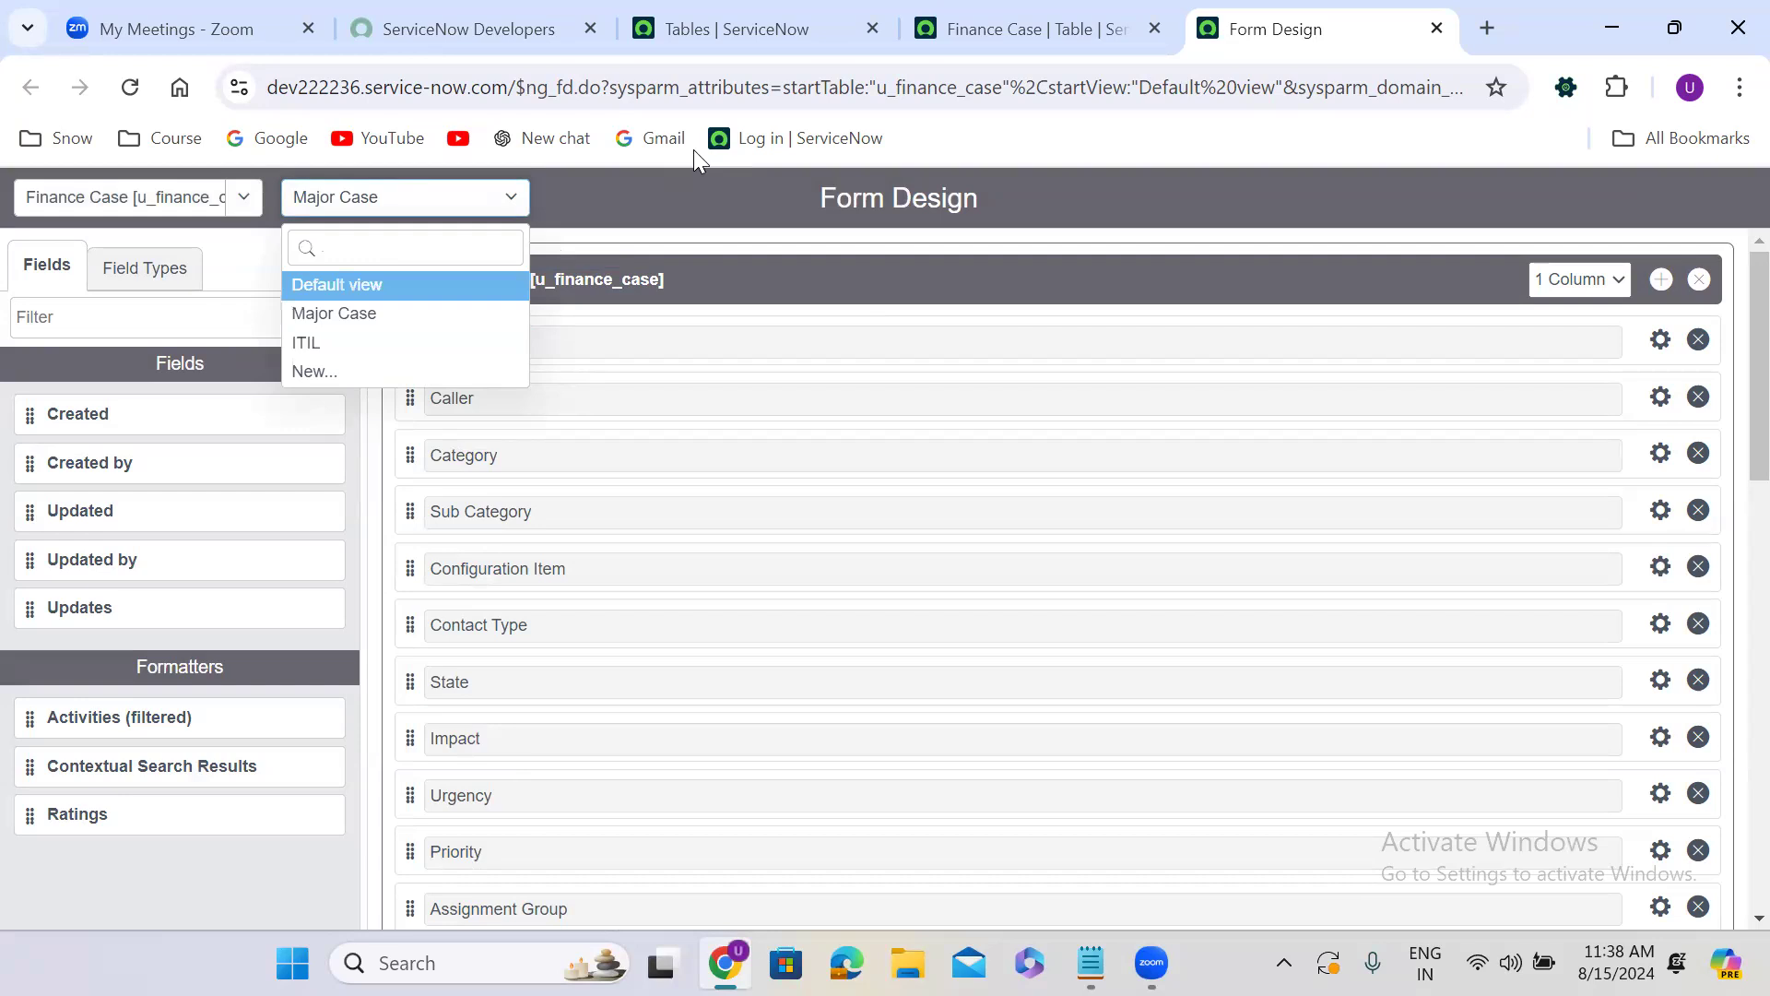
Find the System UI Views module from the Tables page and open it in a new browser tab.
left_click(696, 28)
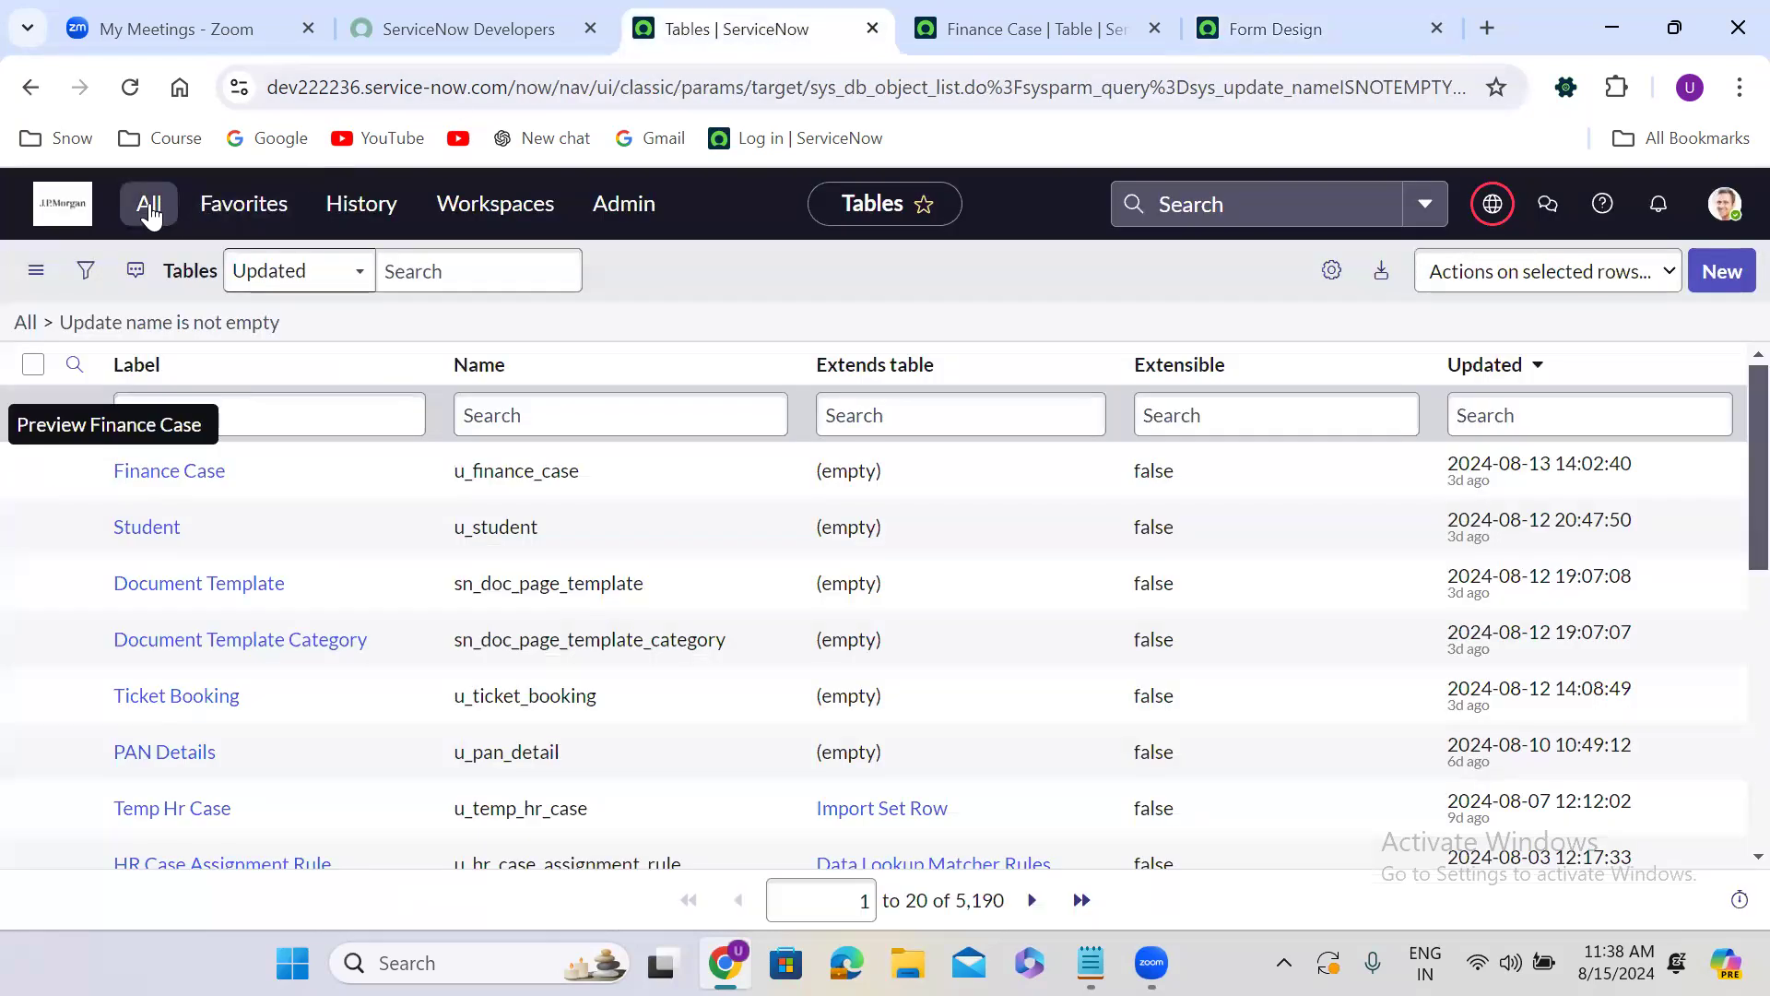
left_click(149, 206)
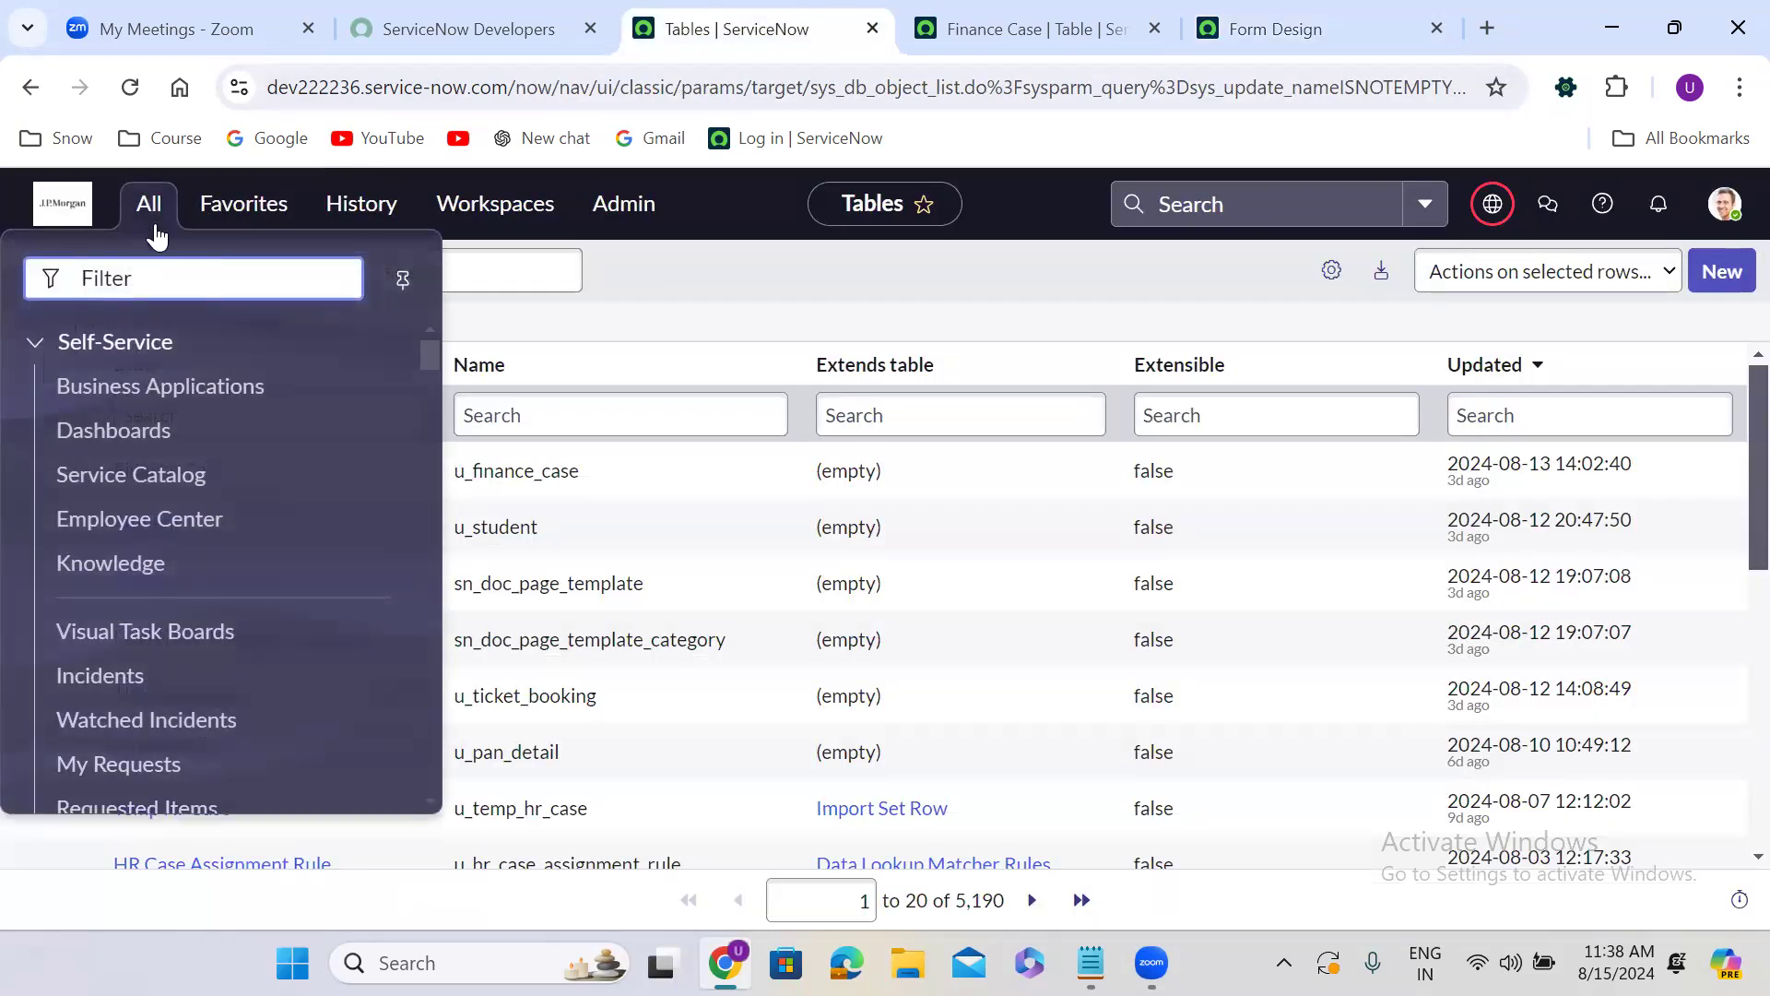
type("views")
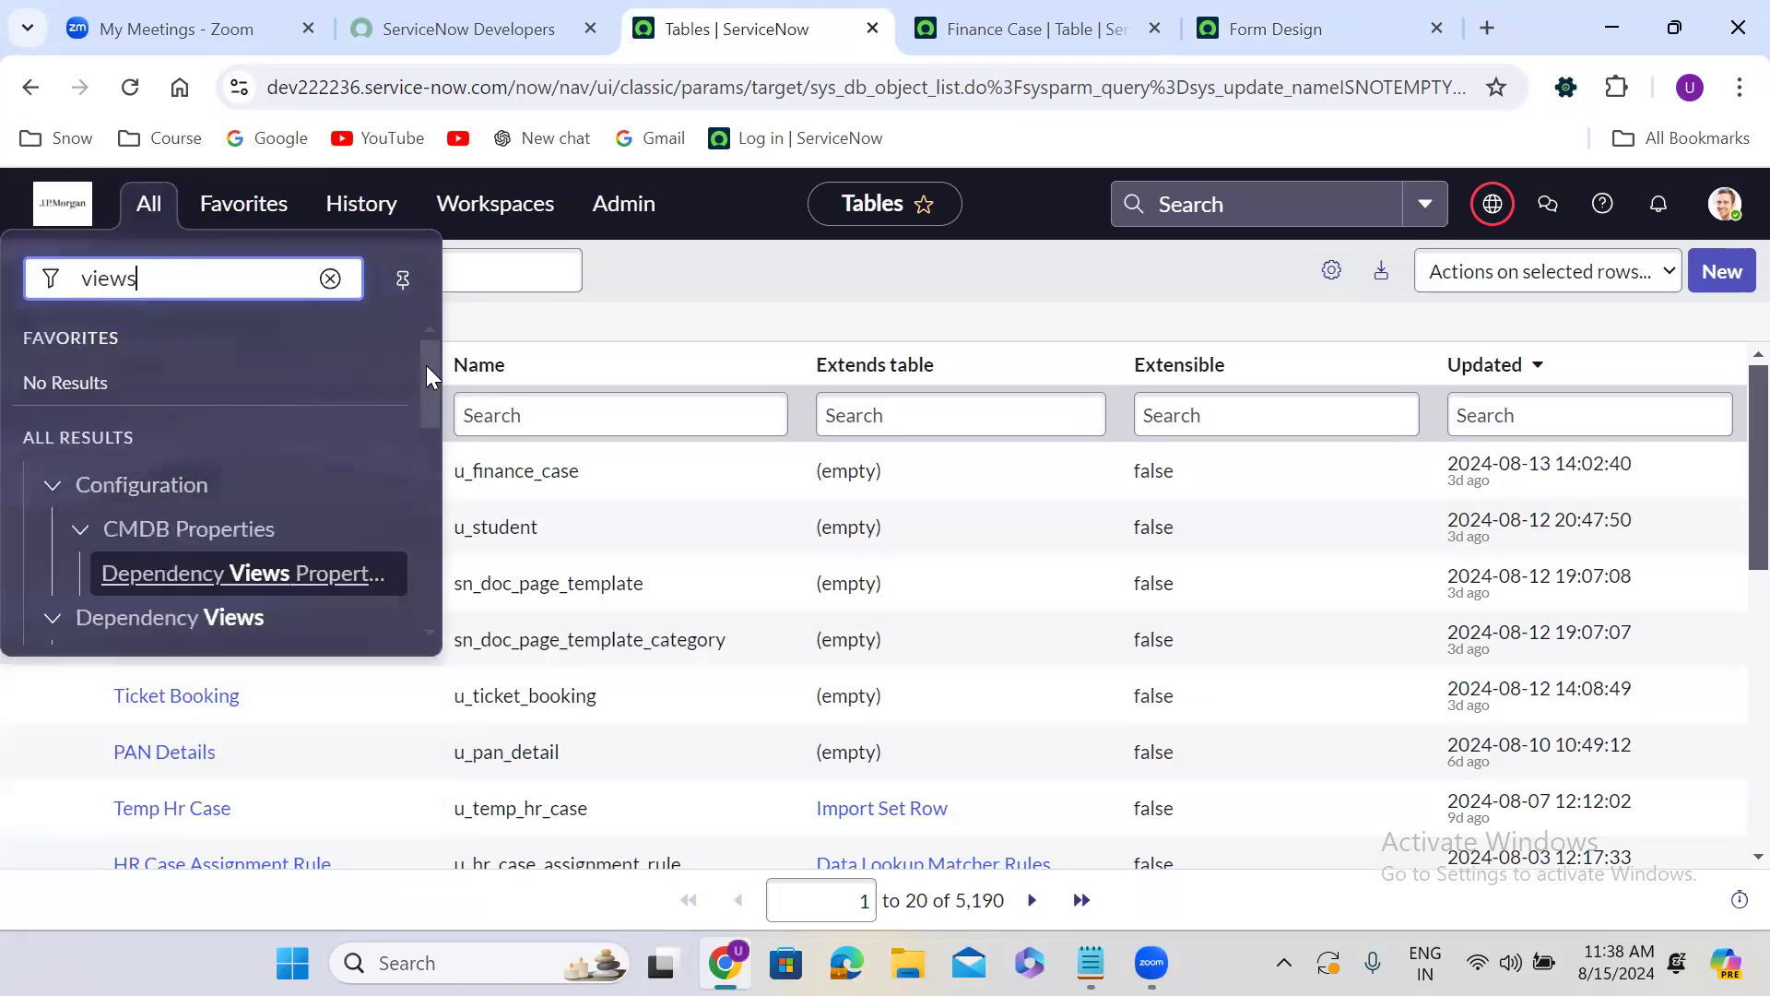
left_click_drag(427, 365, 429, 576)
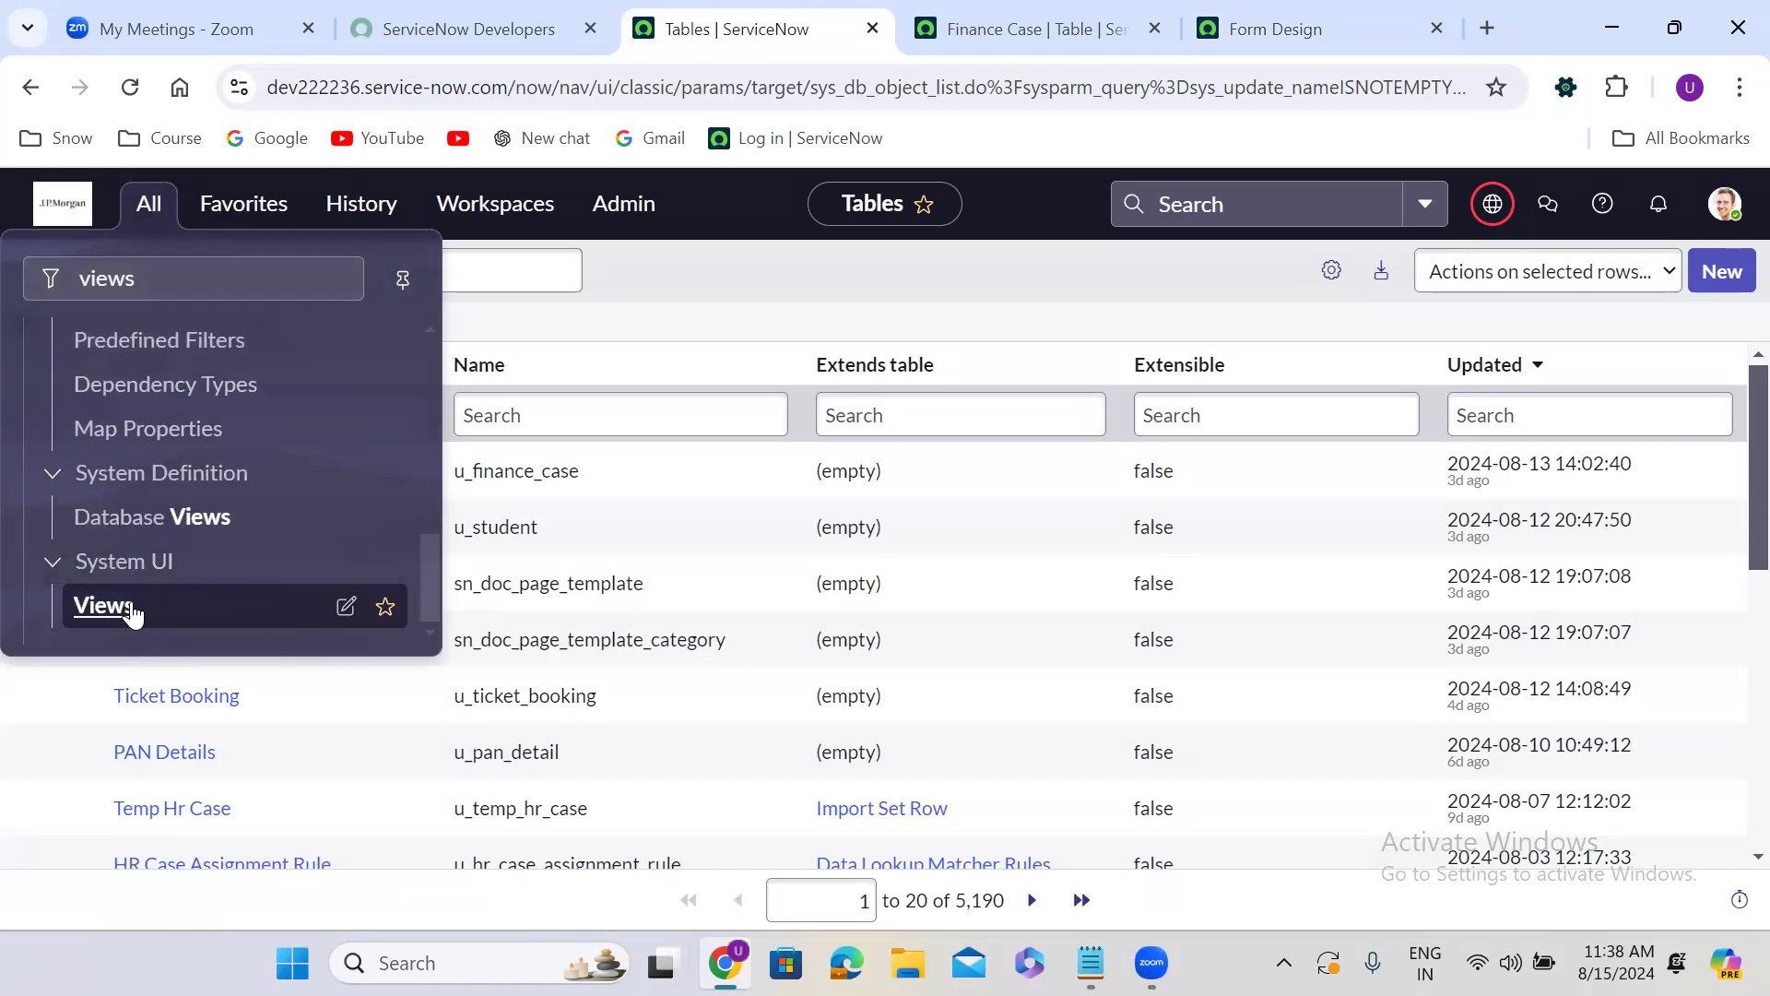
middle_click(122, 614)
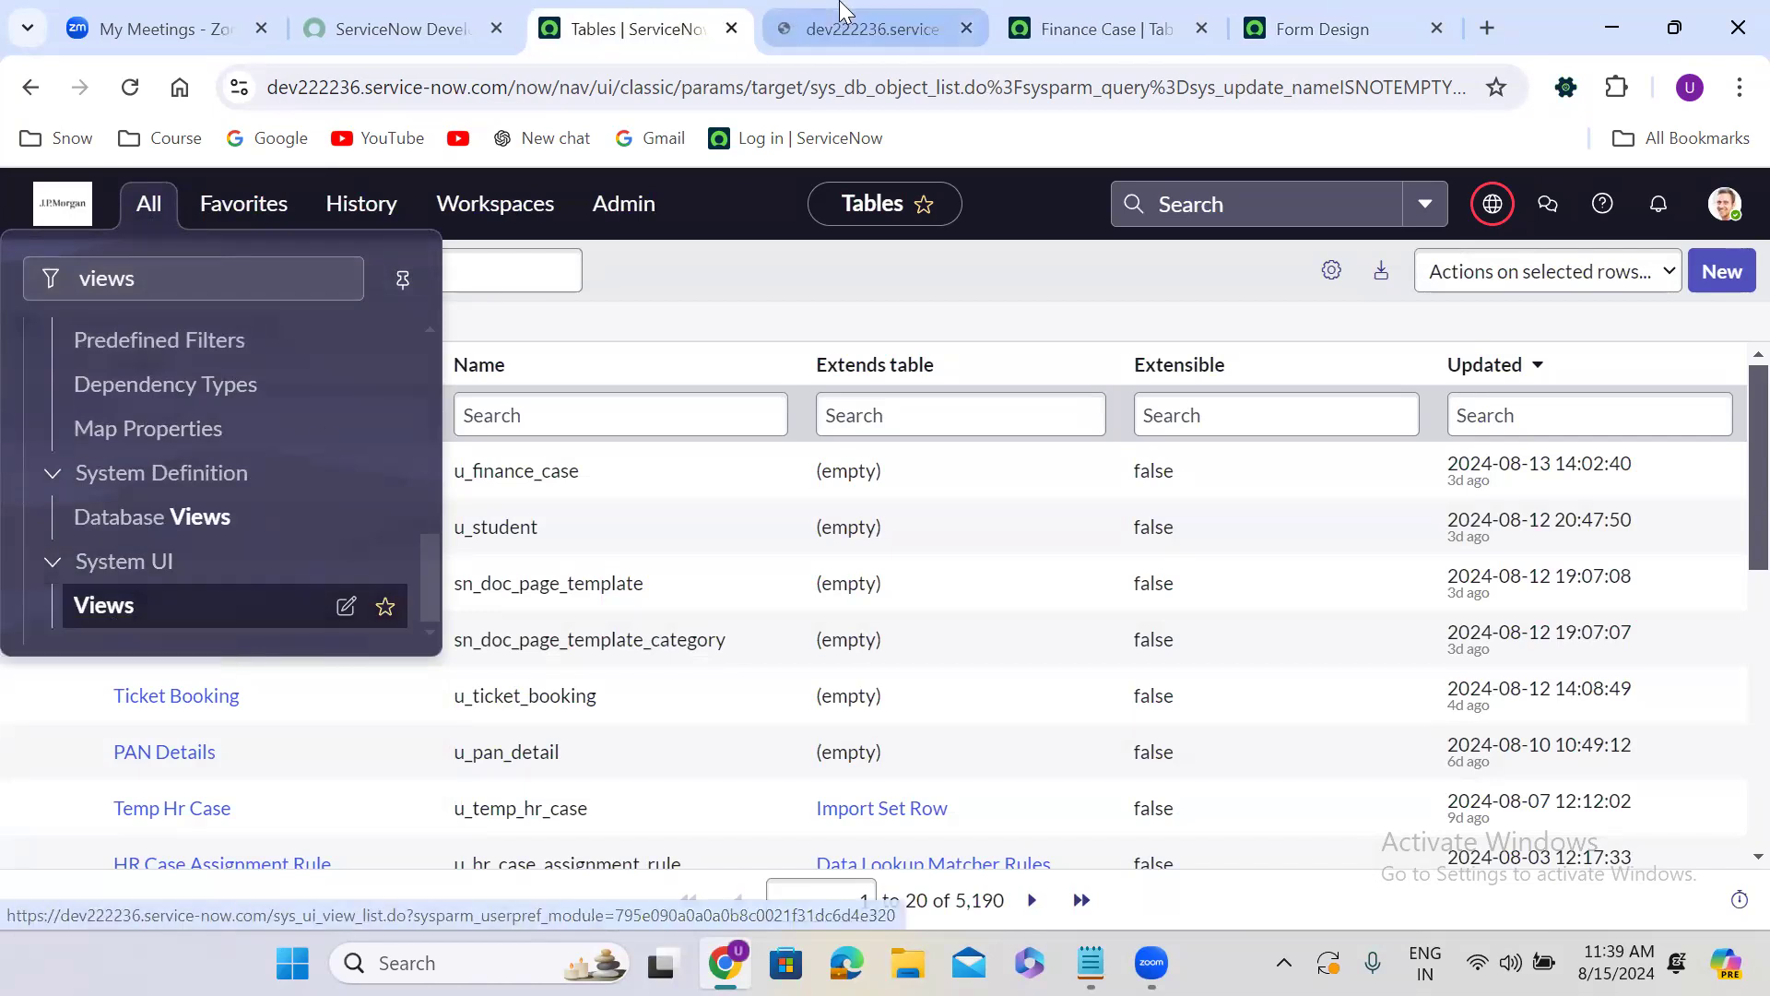
left_click(841, 20)
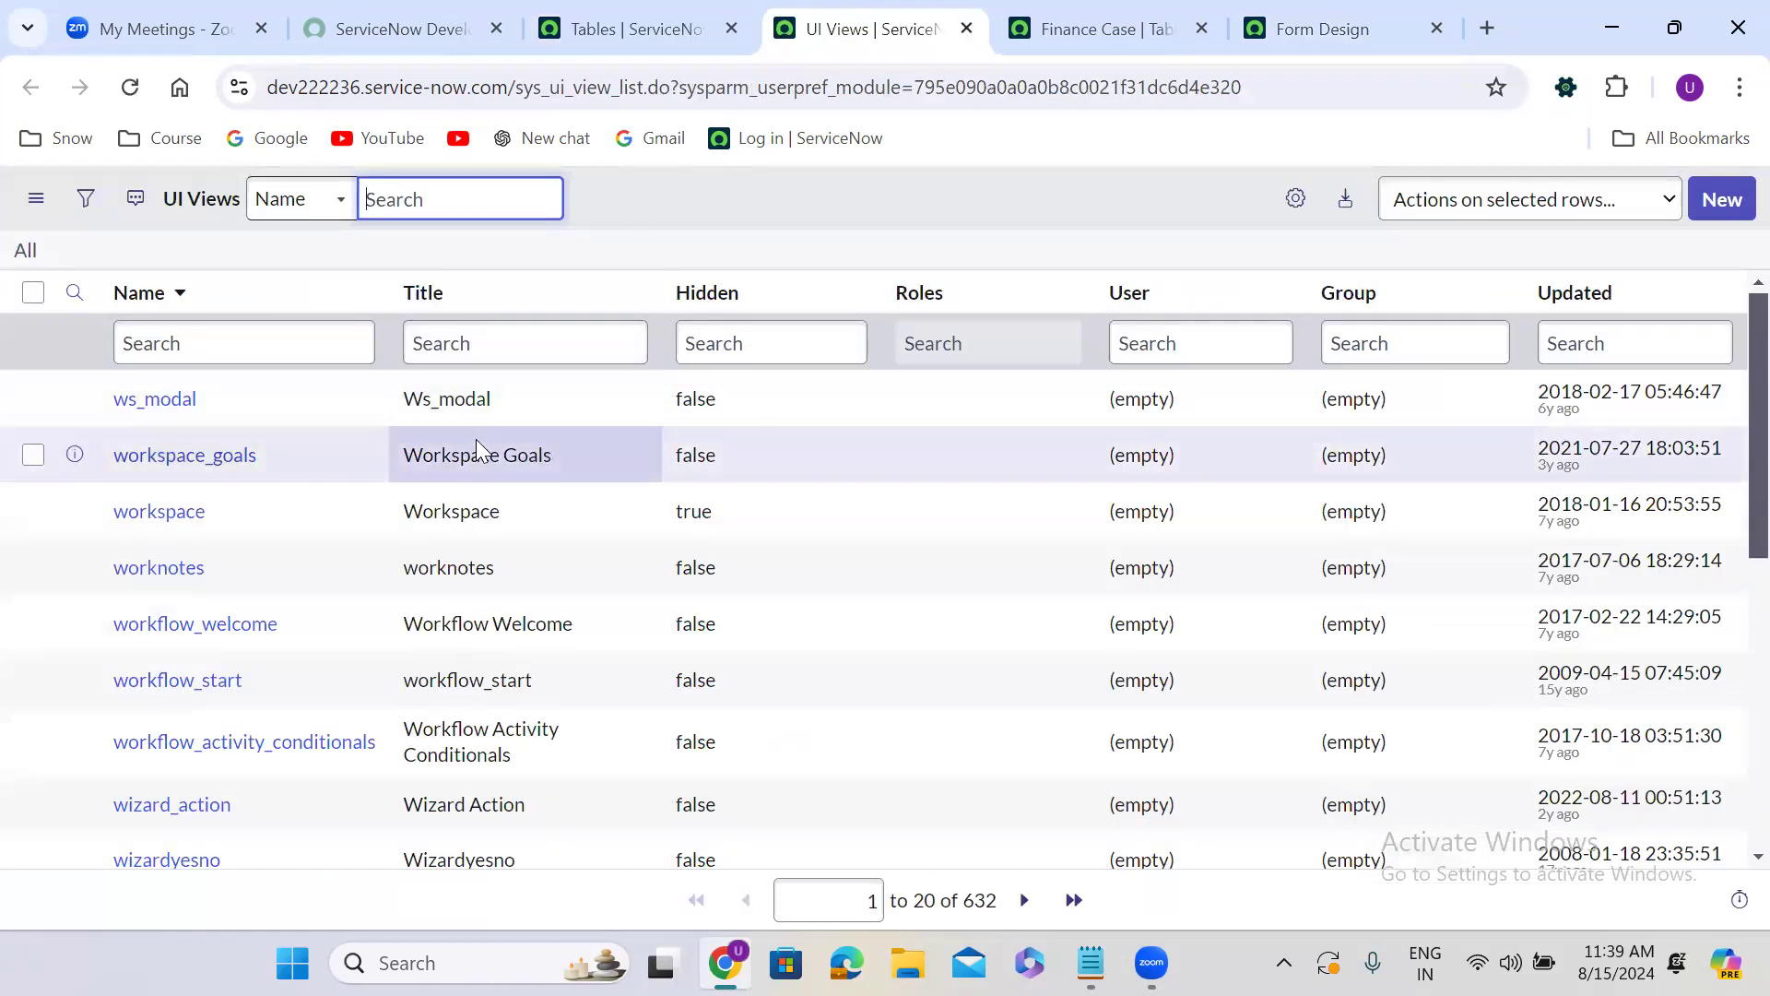
Sort the UI views by most recently updated and filter them to titles starting with "itil".
left_click(1576, 306)
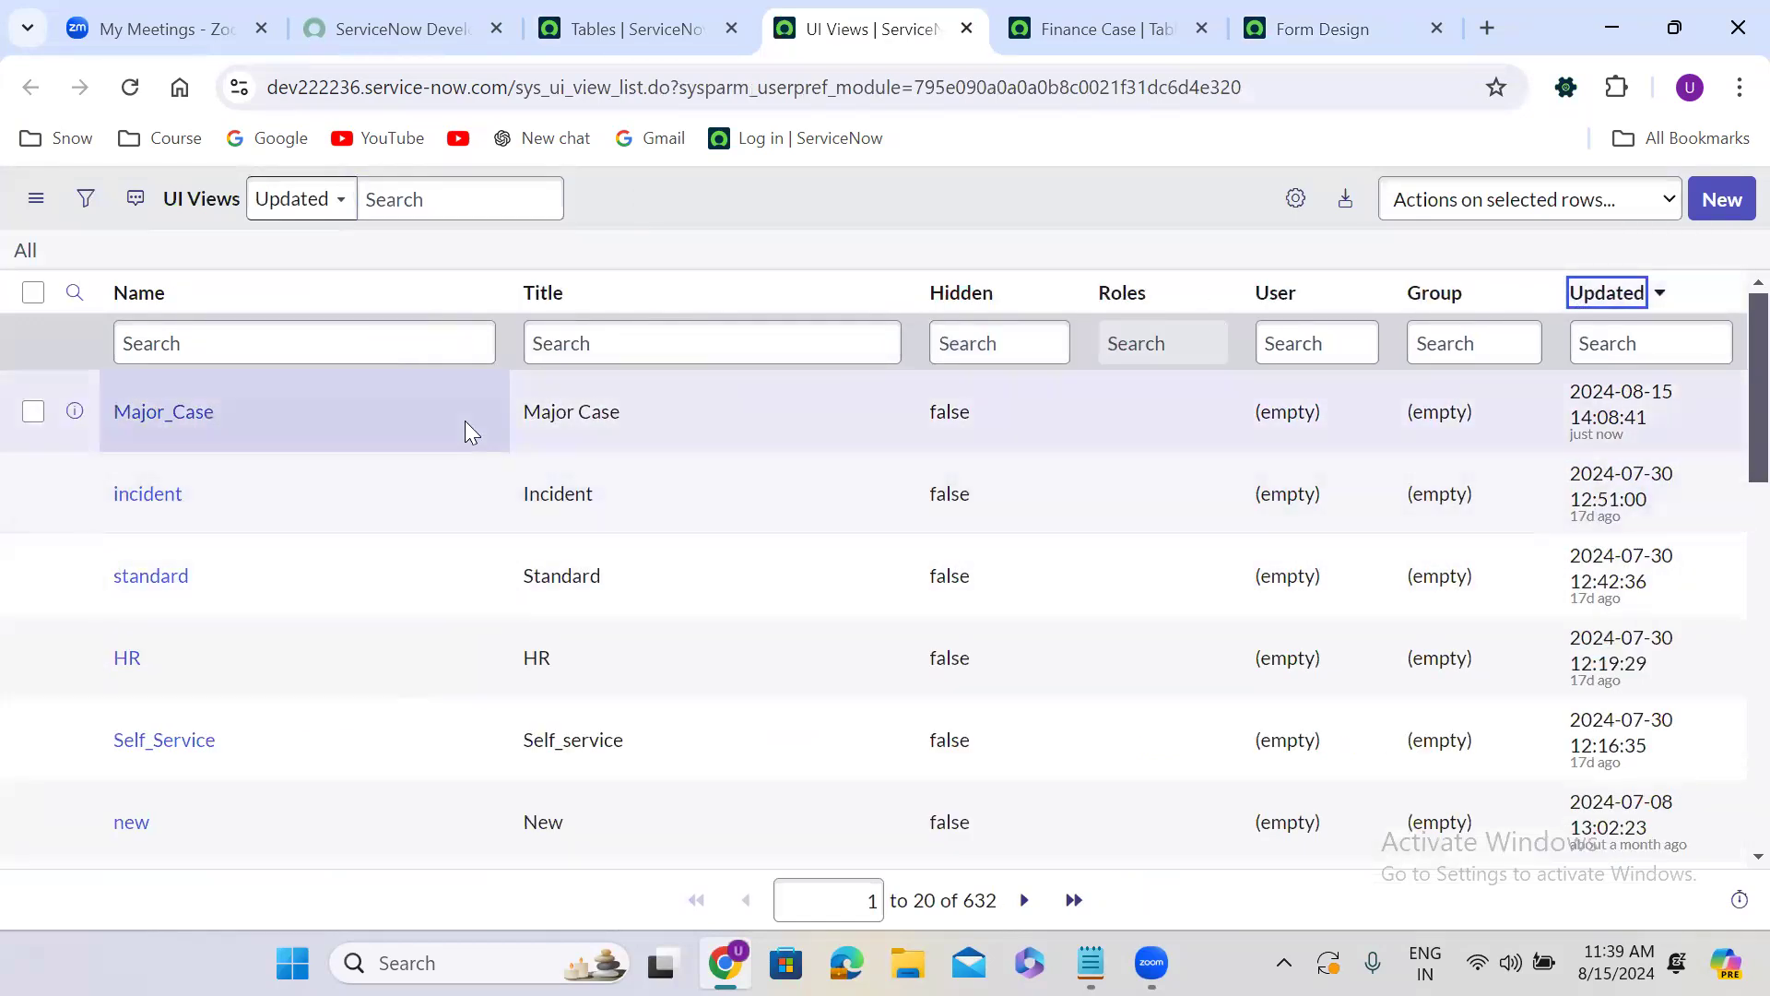
left_click(577, 347)
type("i")
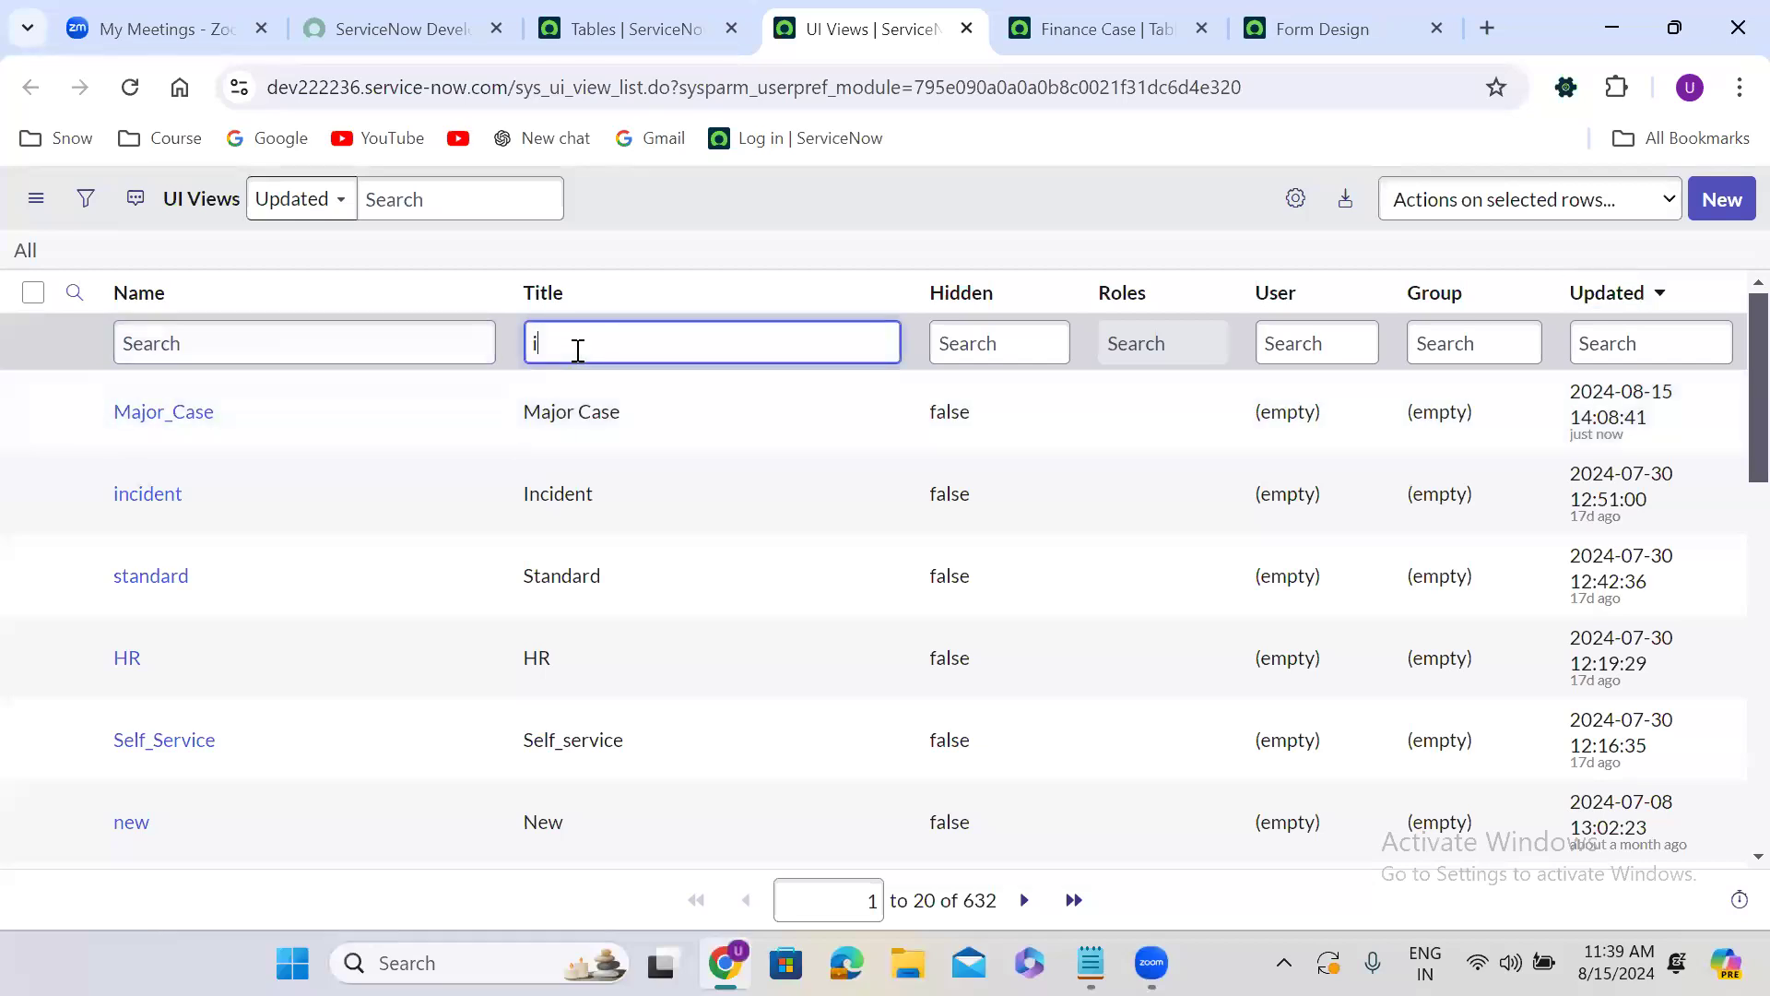
type("tik")
key("Return")
left_click(537, 347)
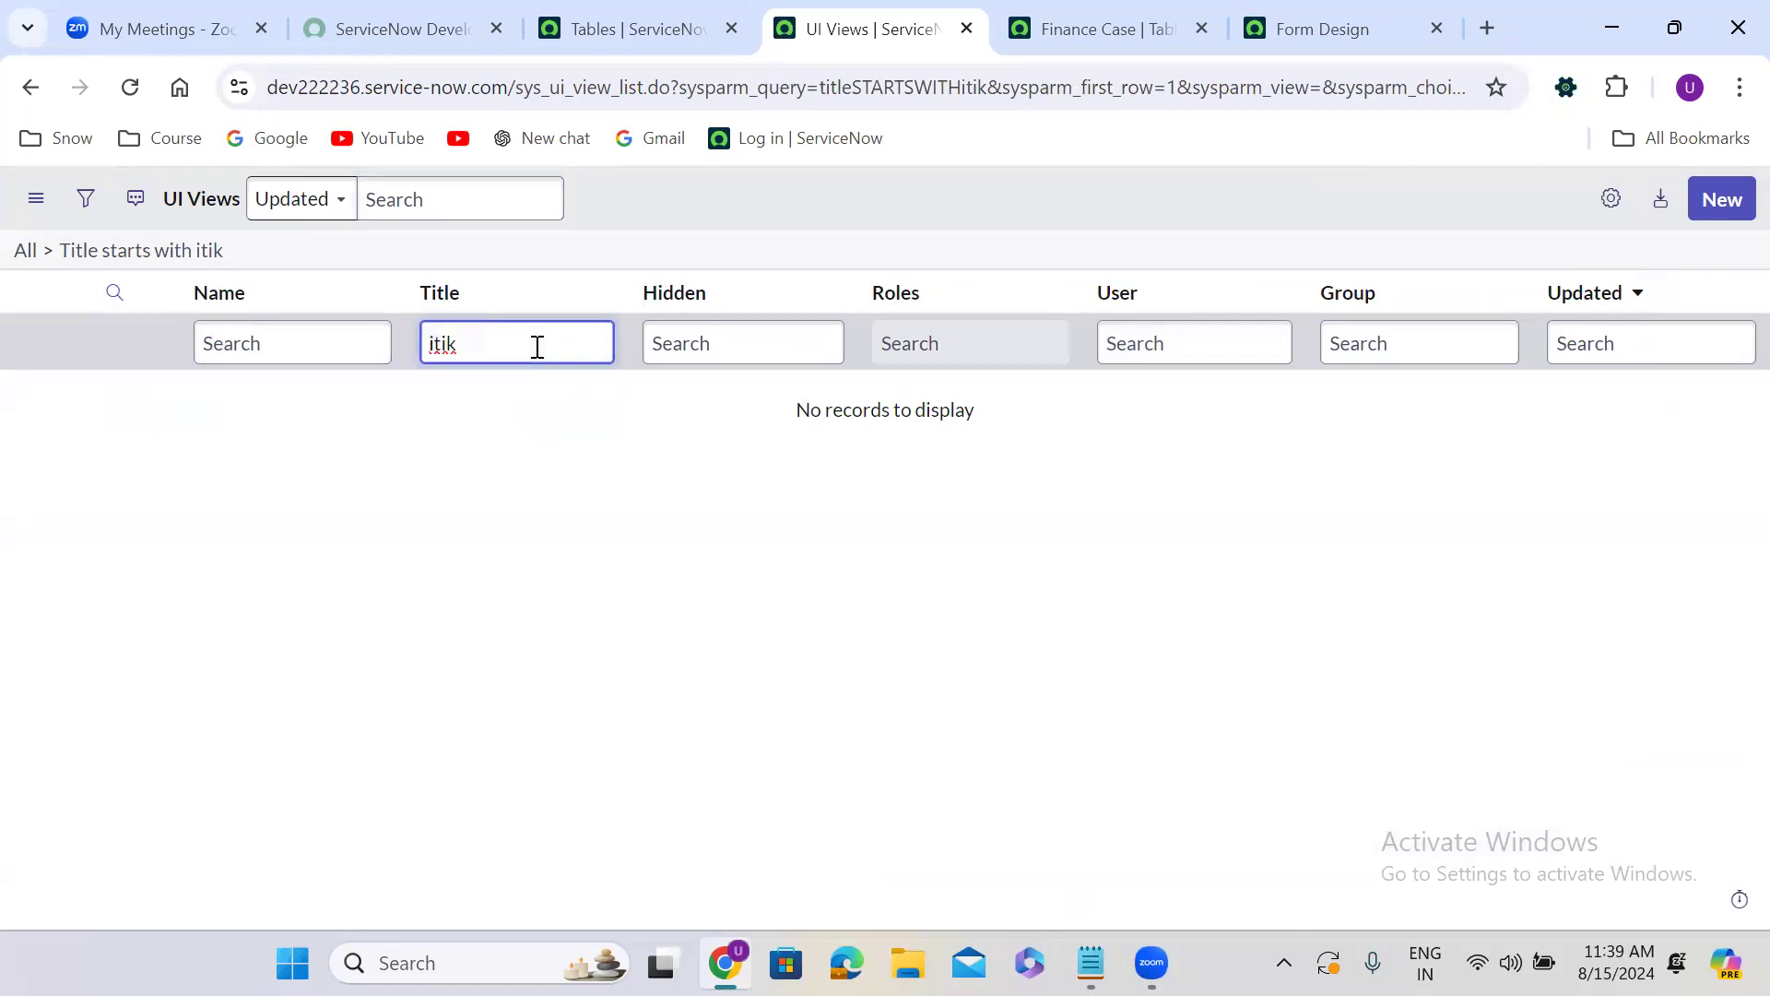
type("l")
key("Return")
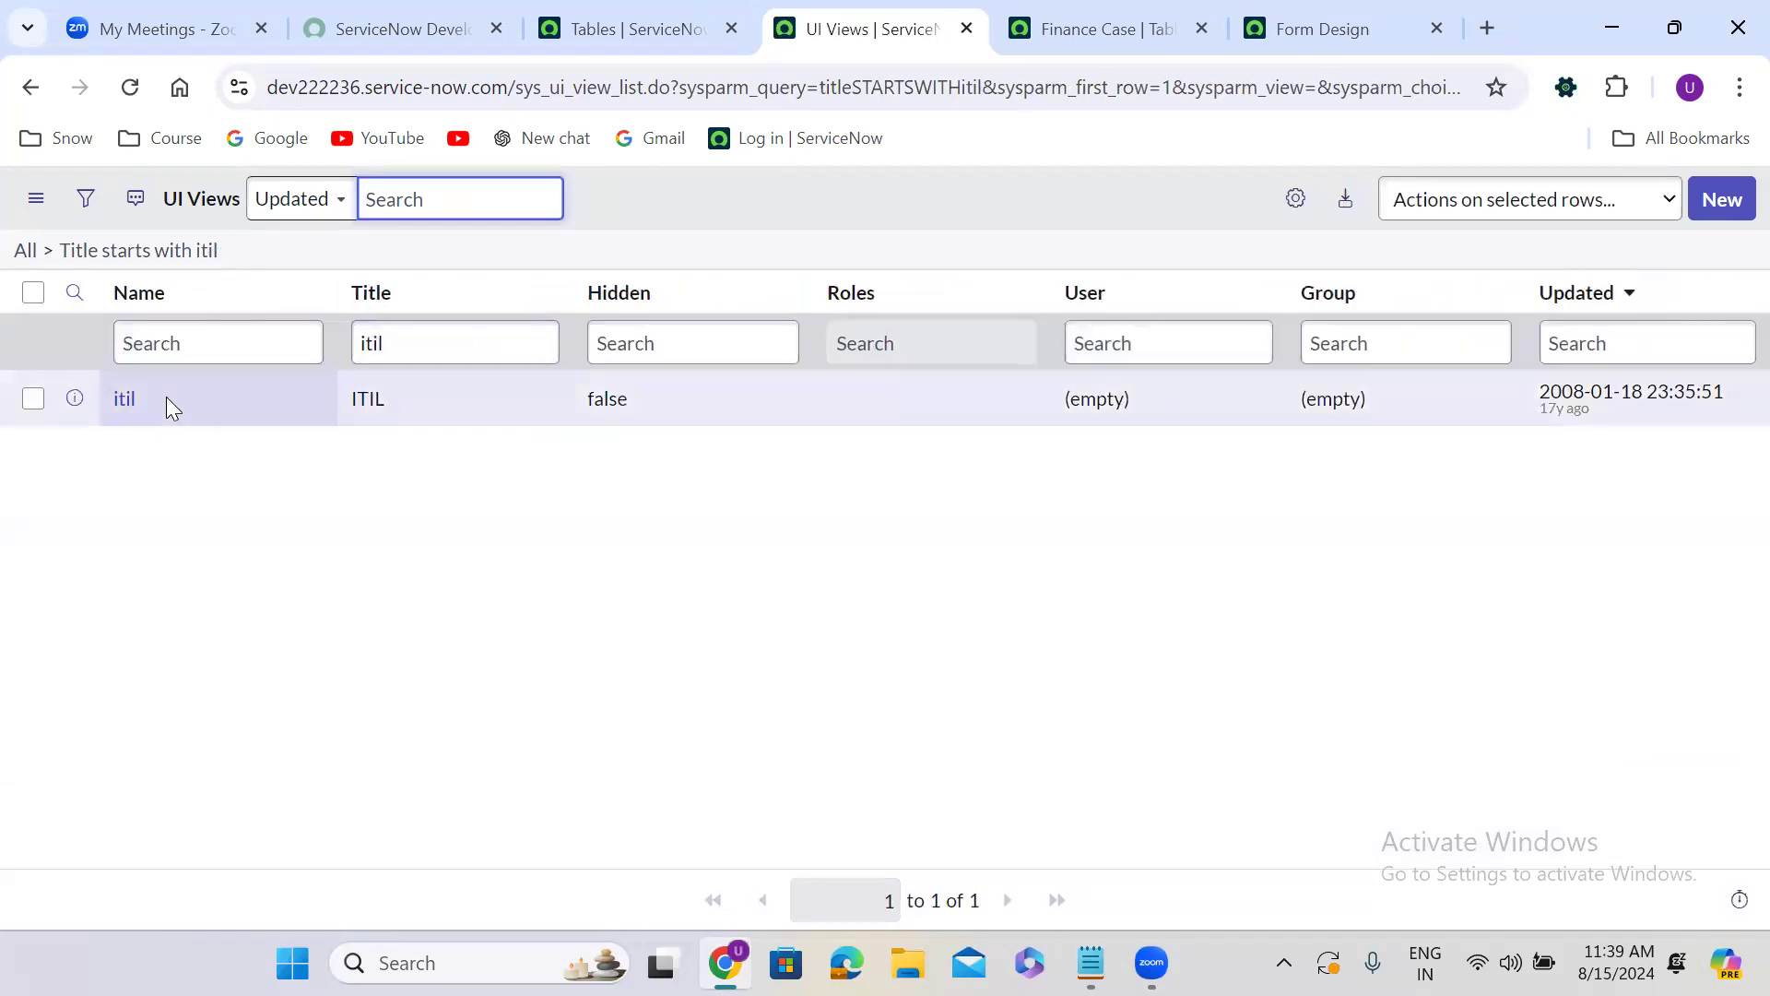
Open the ITIL view record in a new browser tab and display its related form sections.
right_click(70, 404)
left_click(175, 424)
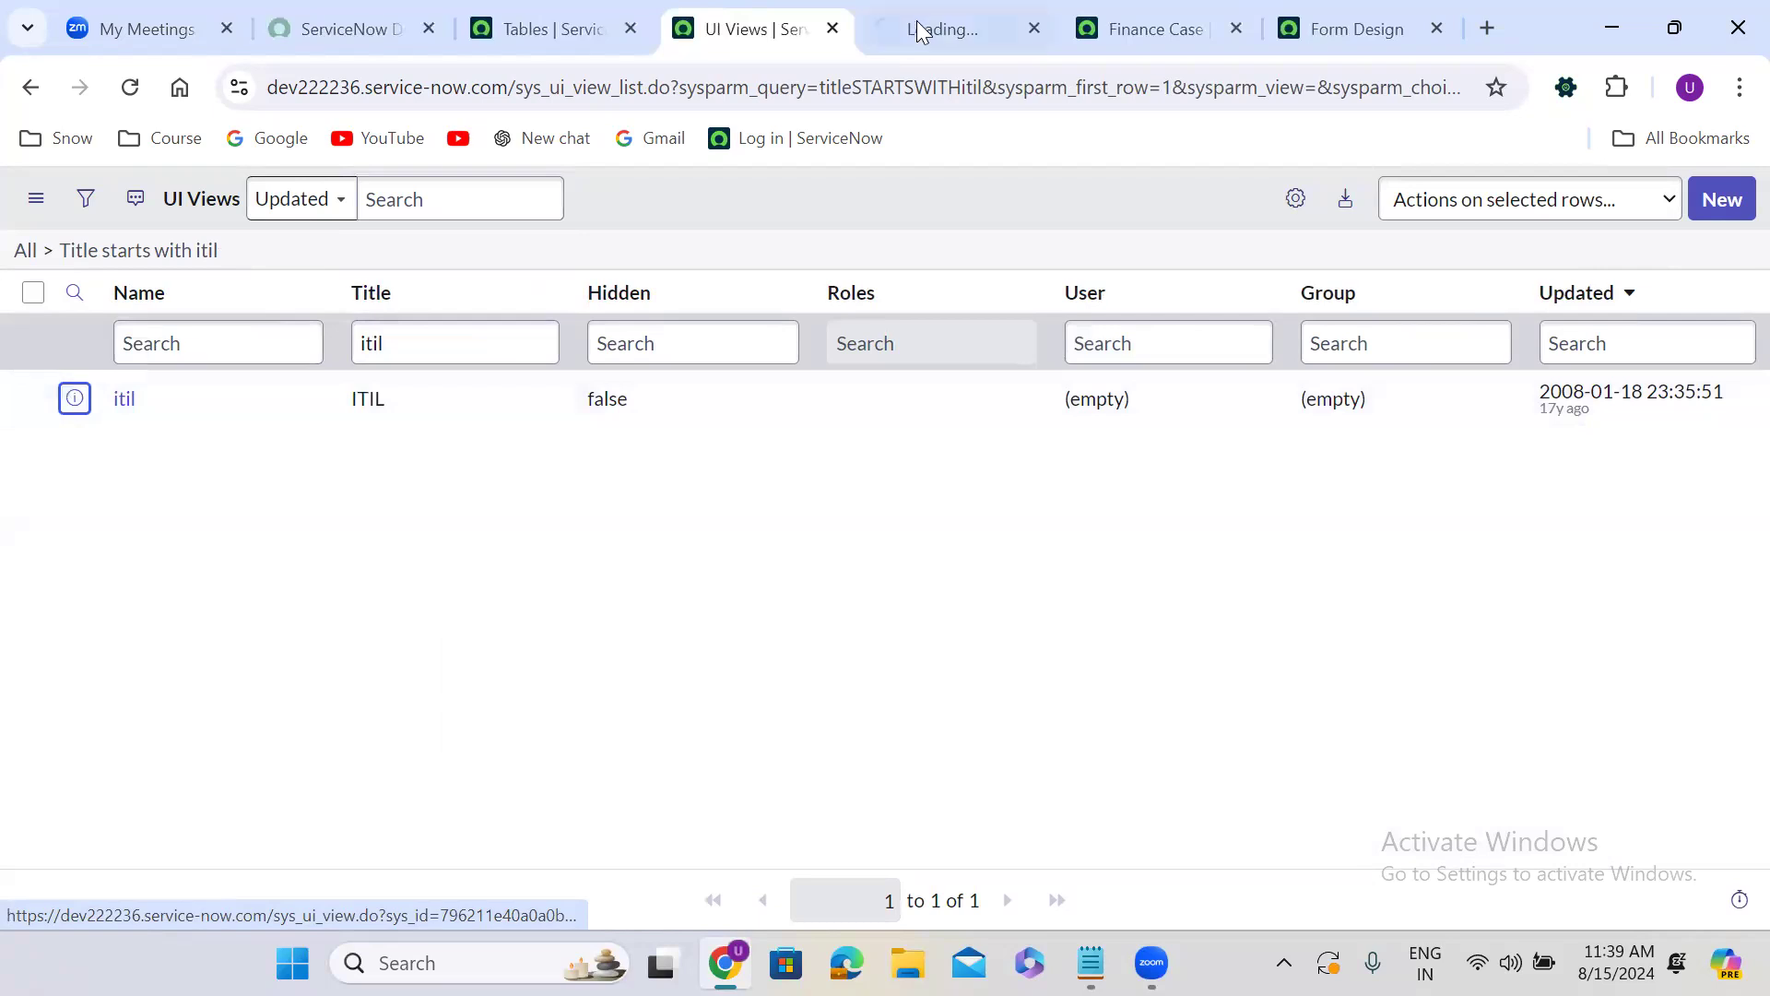
left_click(922, 20)
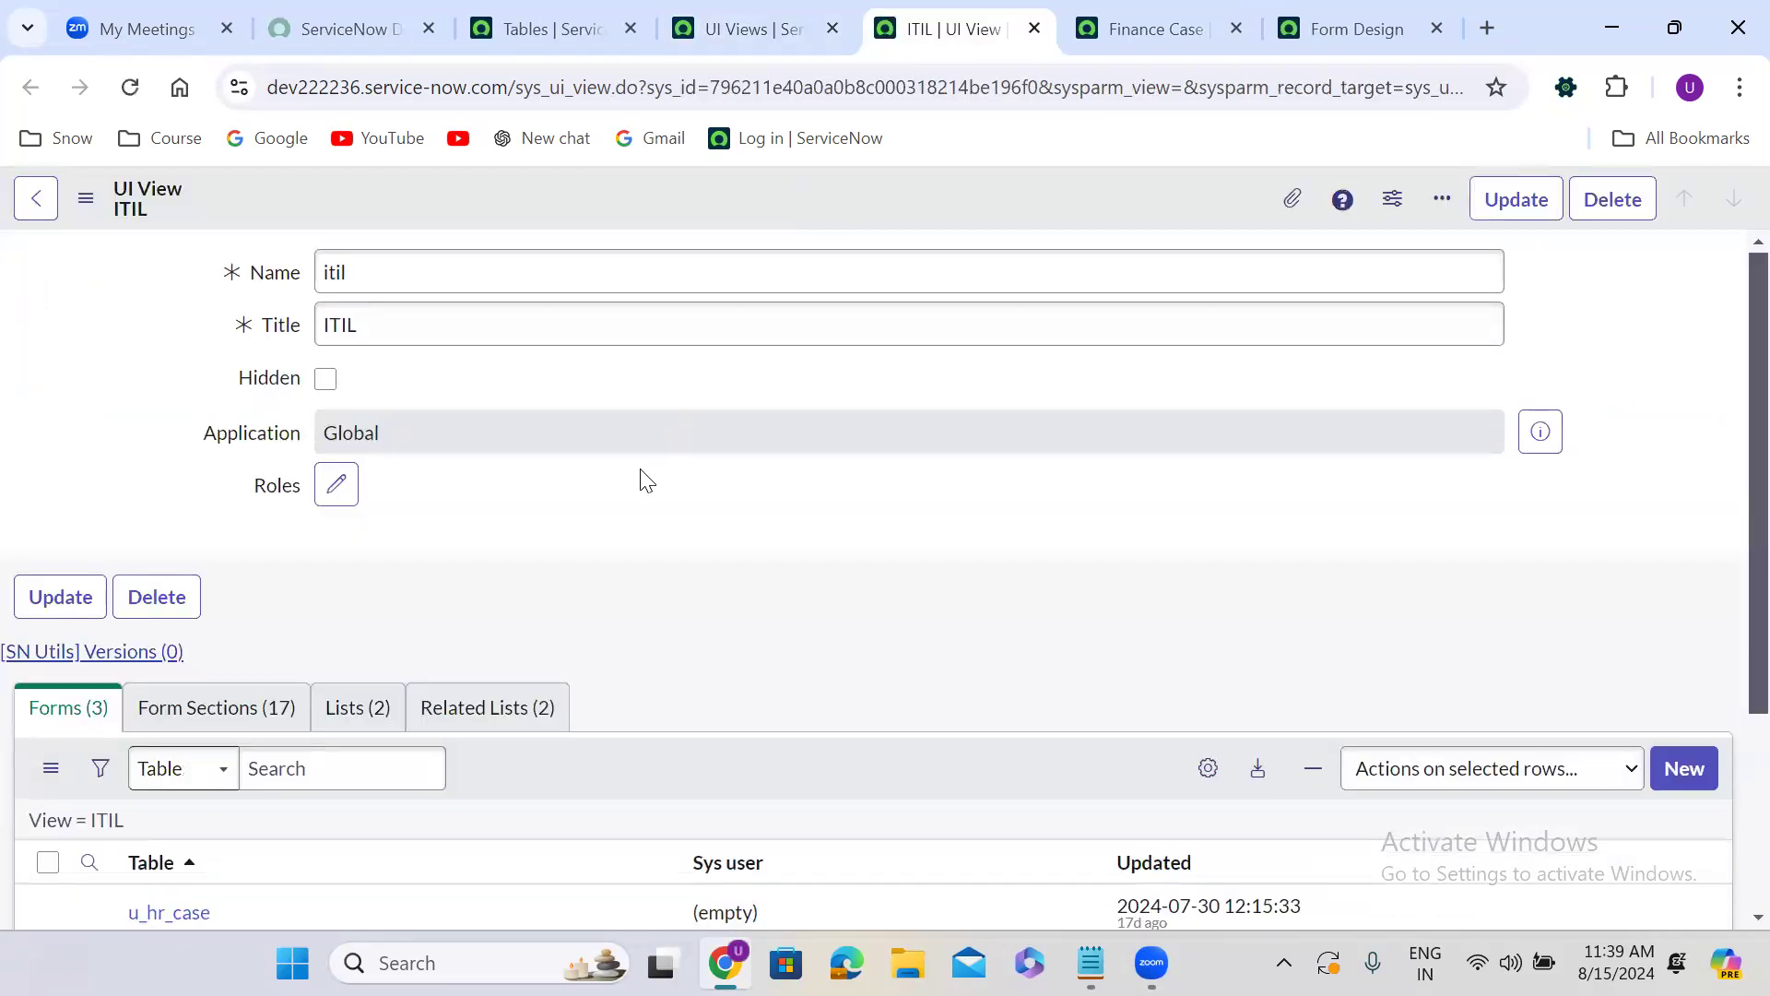
scroll(640, 468, "down", 3)
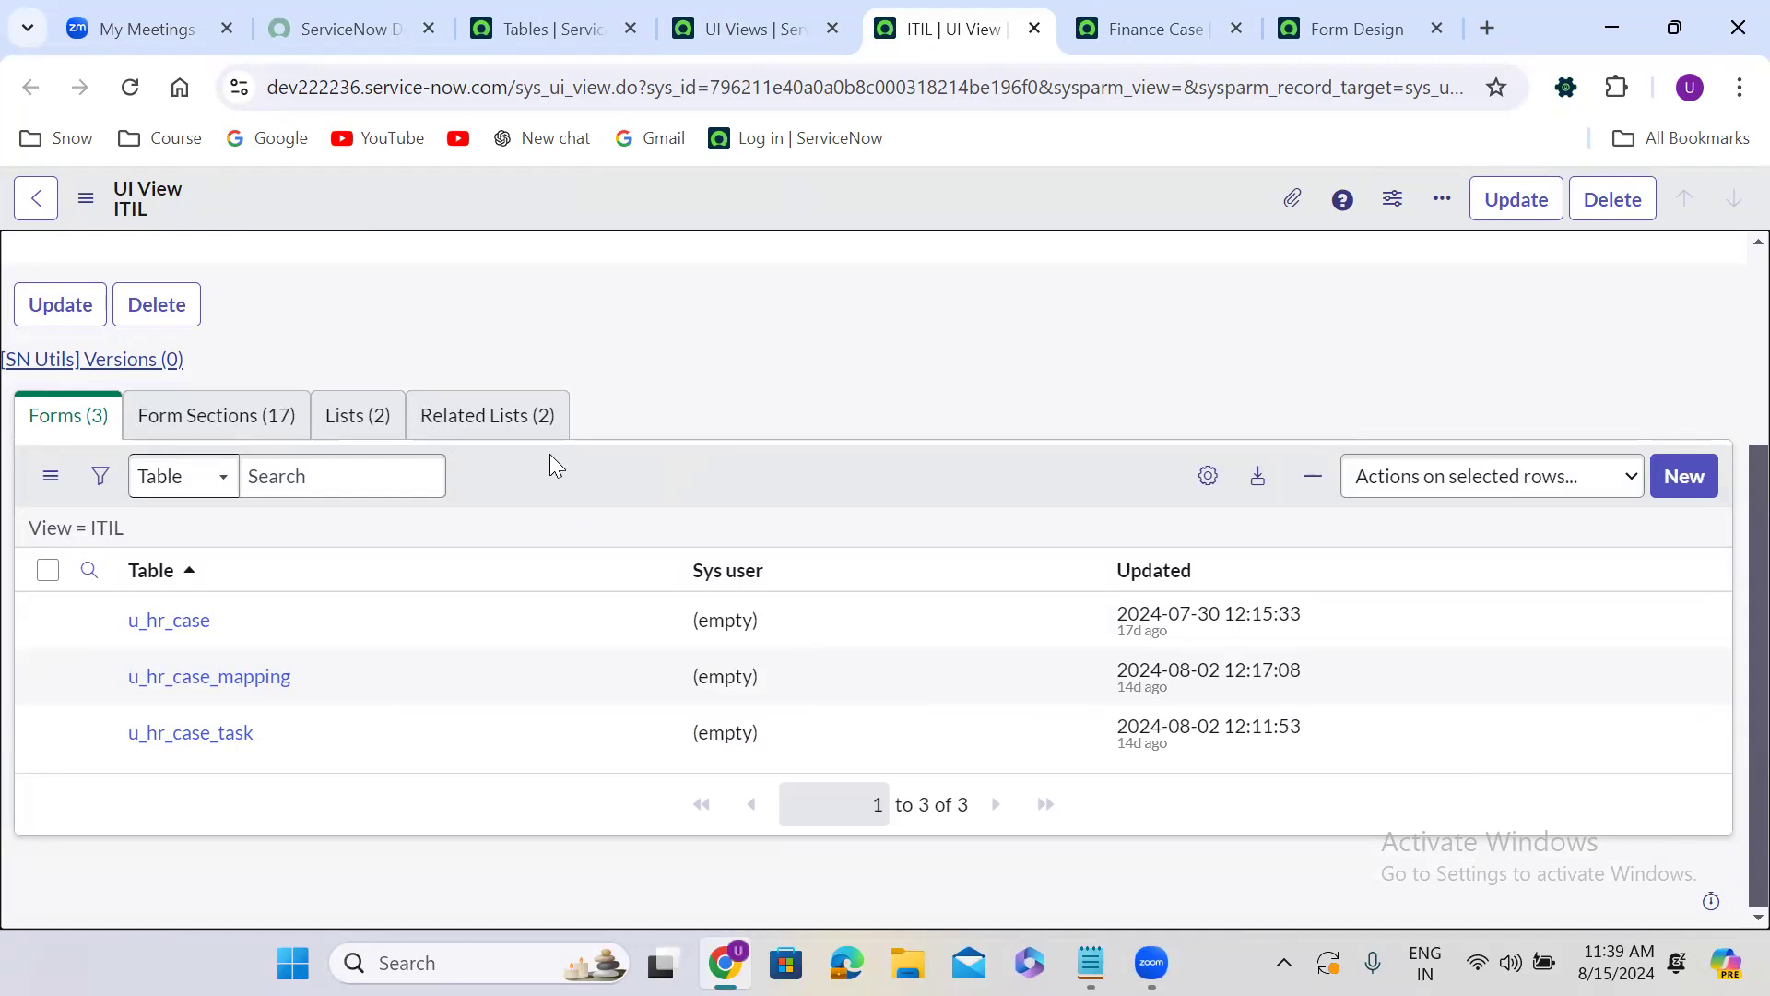
left_click(245, 417)
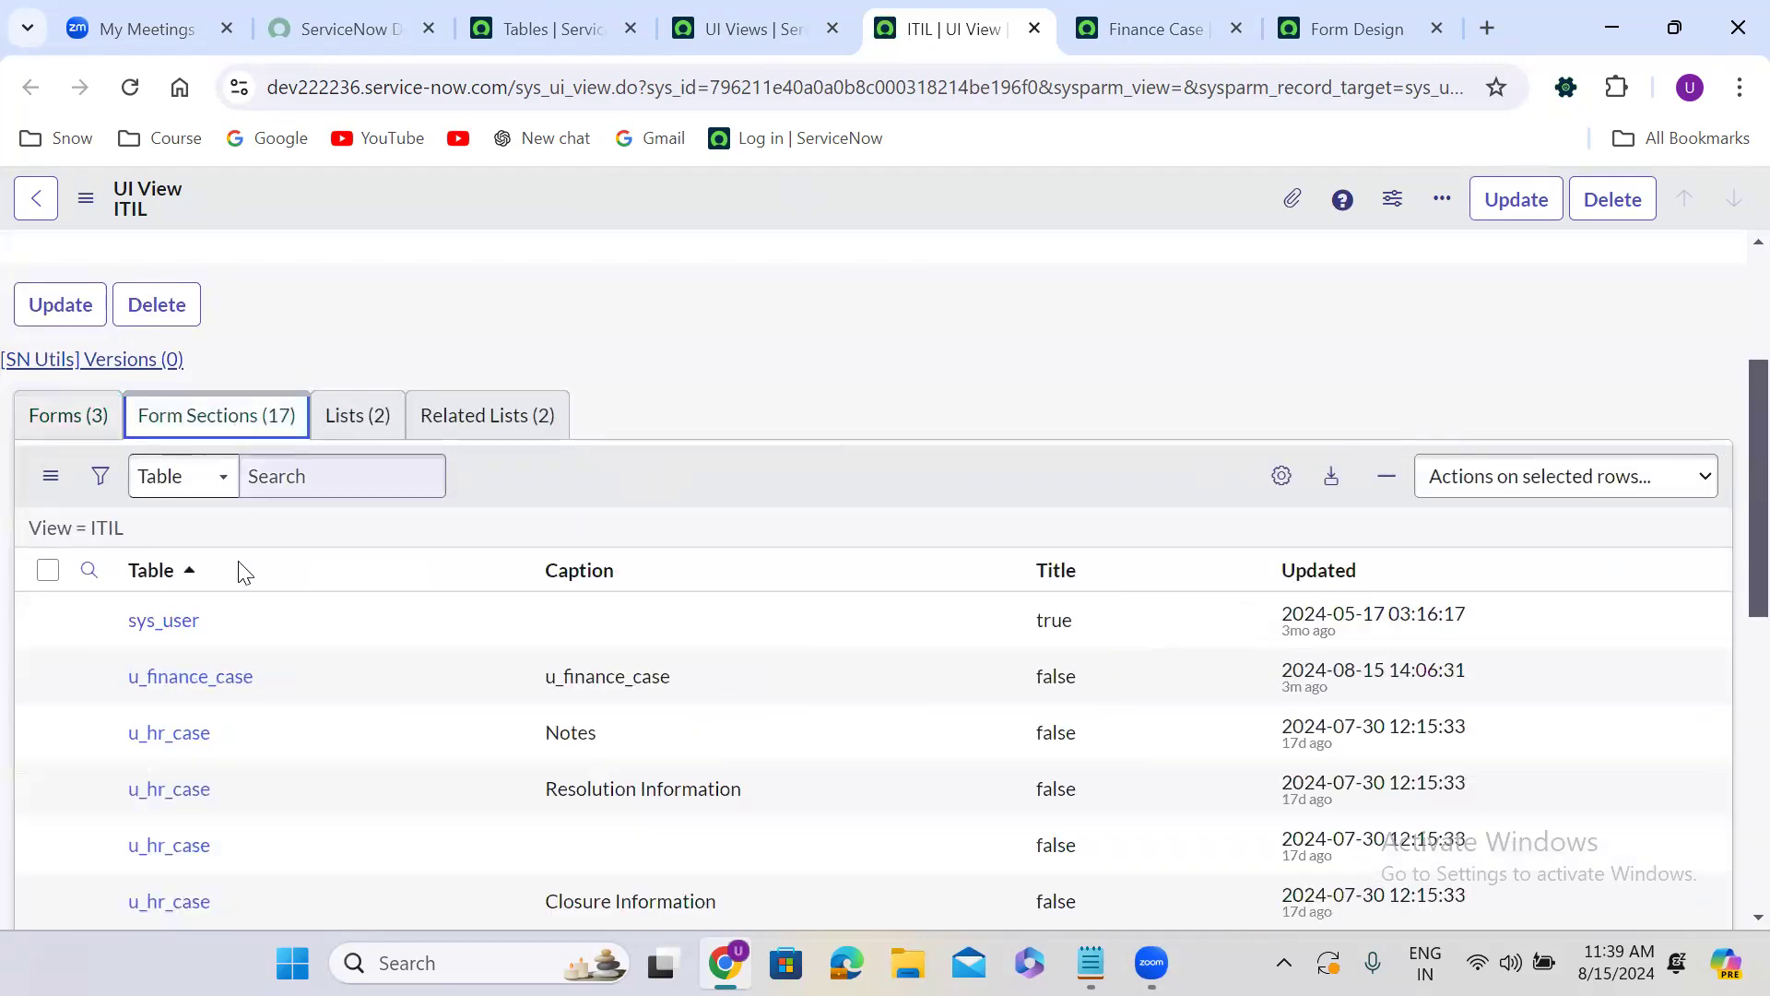
Delete the u_finance_case form section from the ITIL view's form sections.
left_click(48, 676)
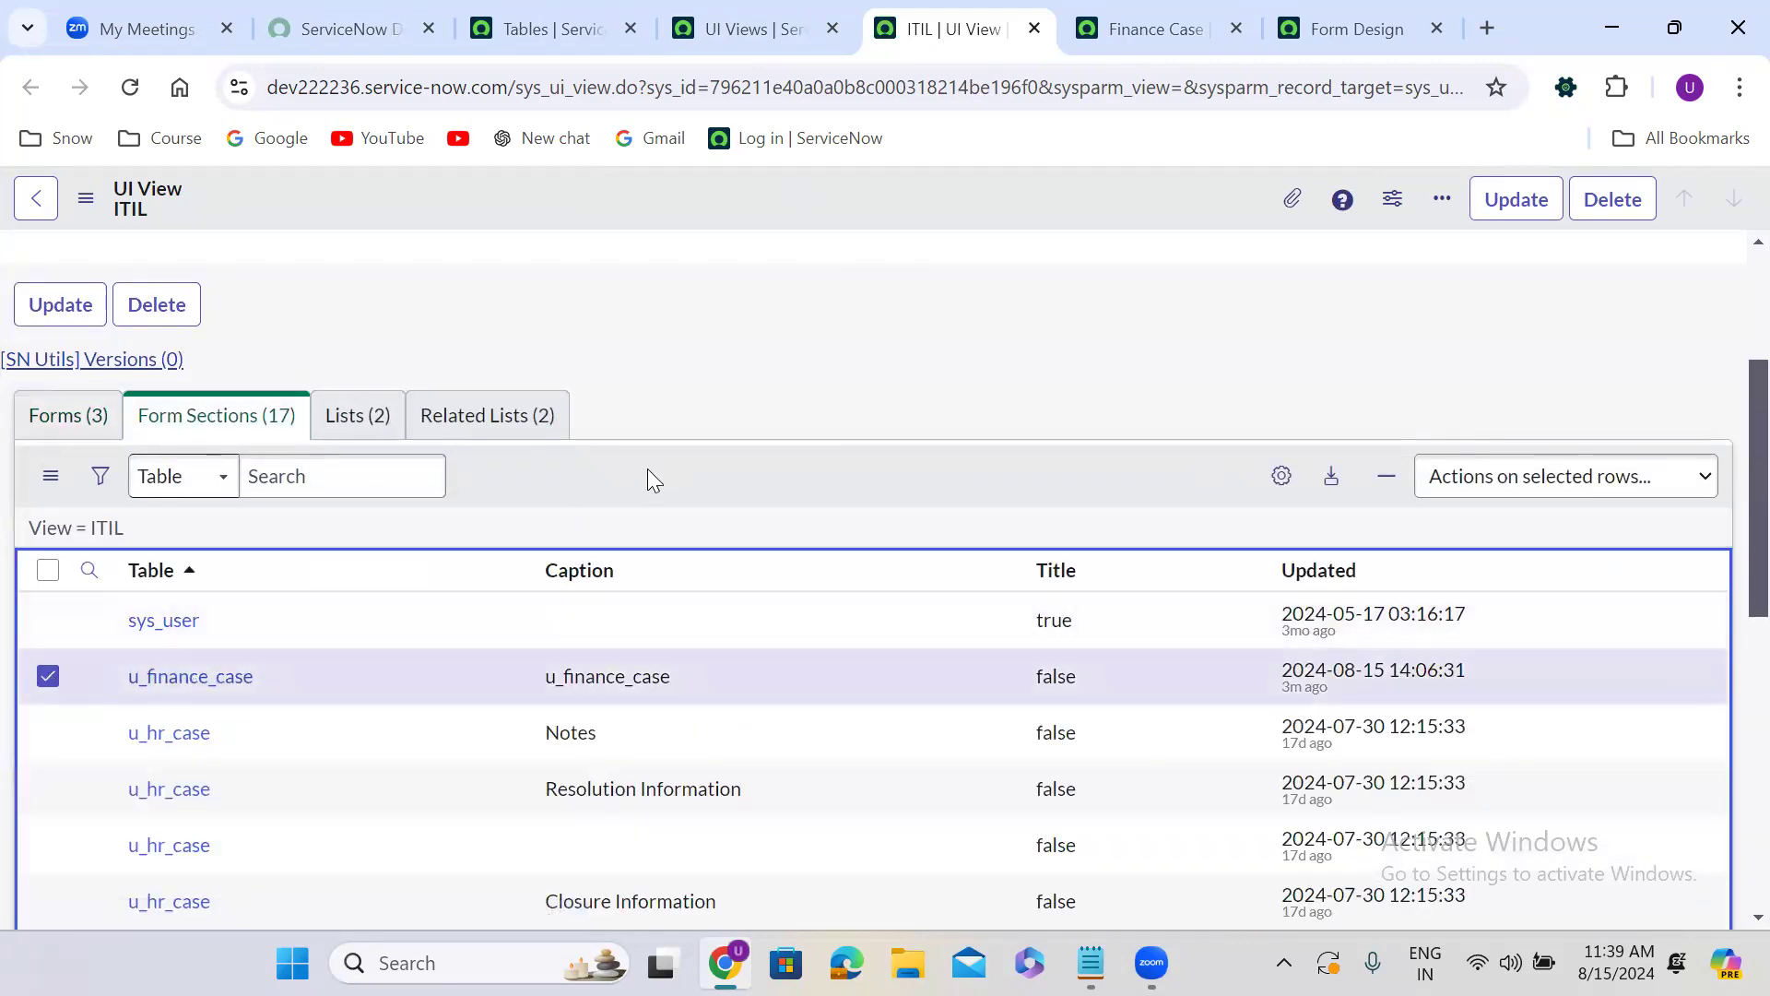
scroll(648, 468, "down", 5)
scroll(650, 470, "down", 3)
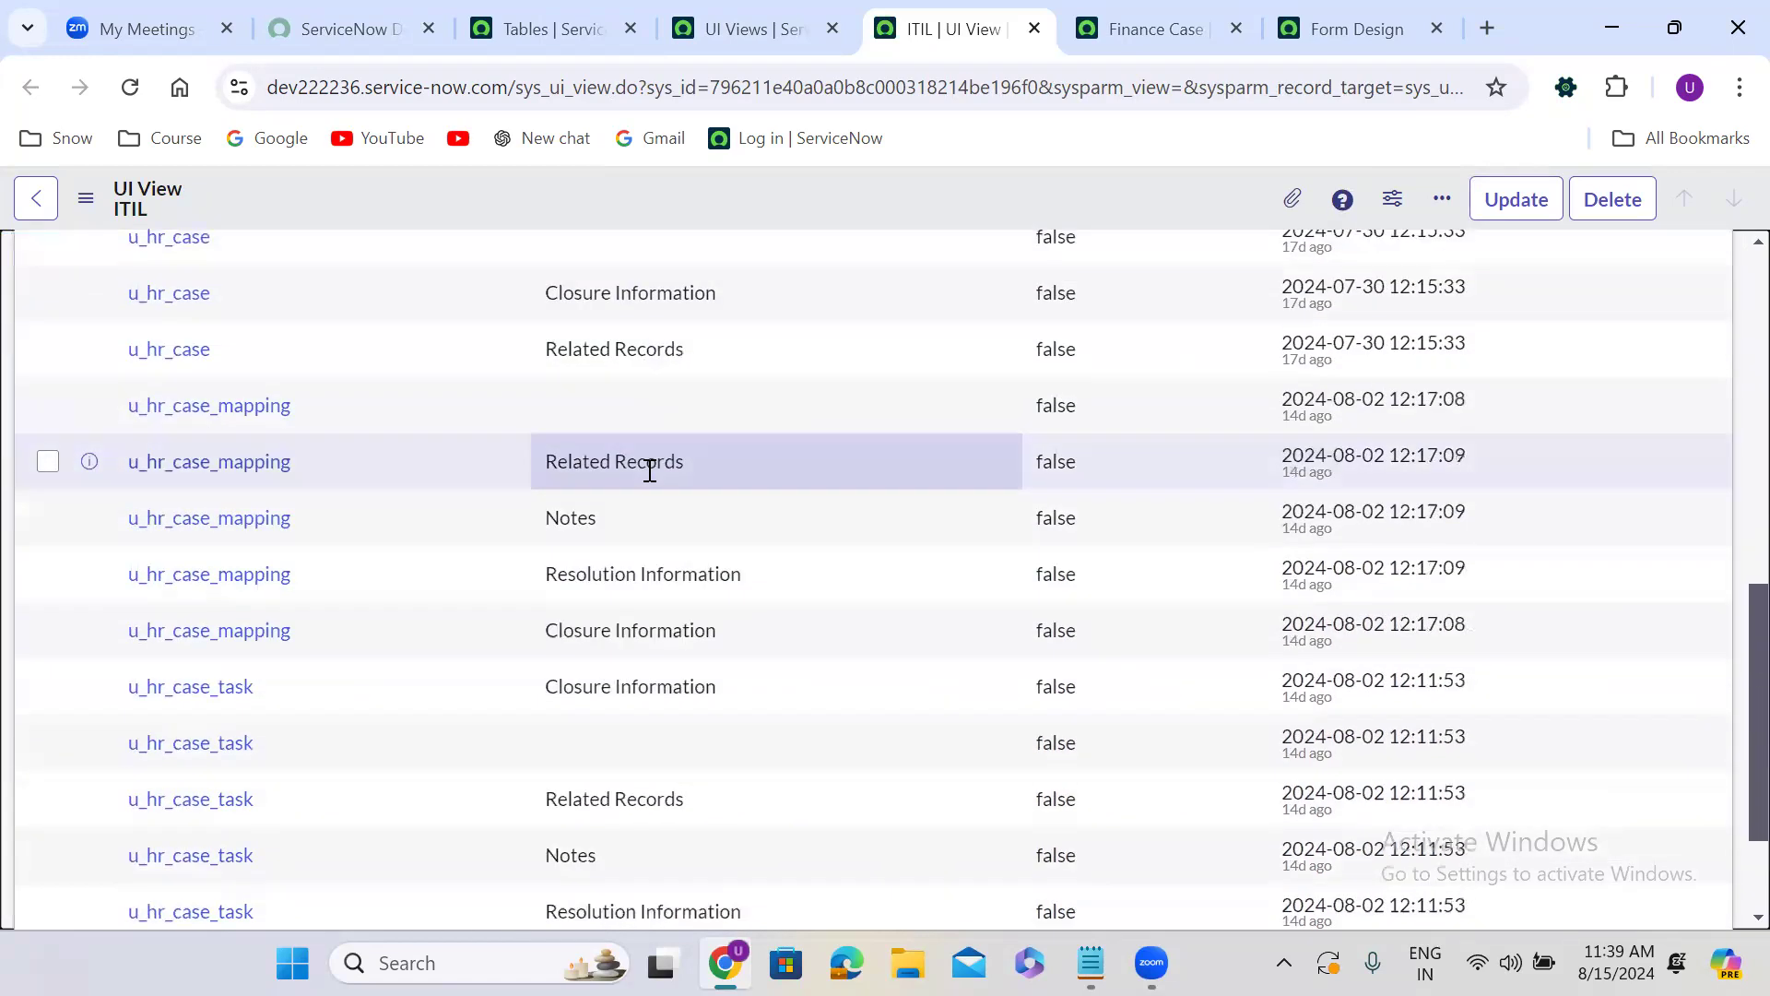
scroll(648, 468, "up", 5)
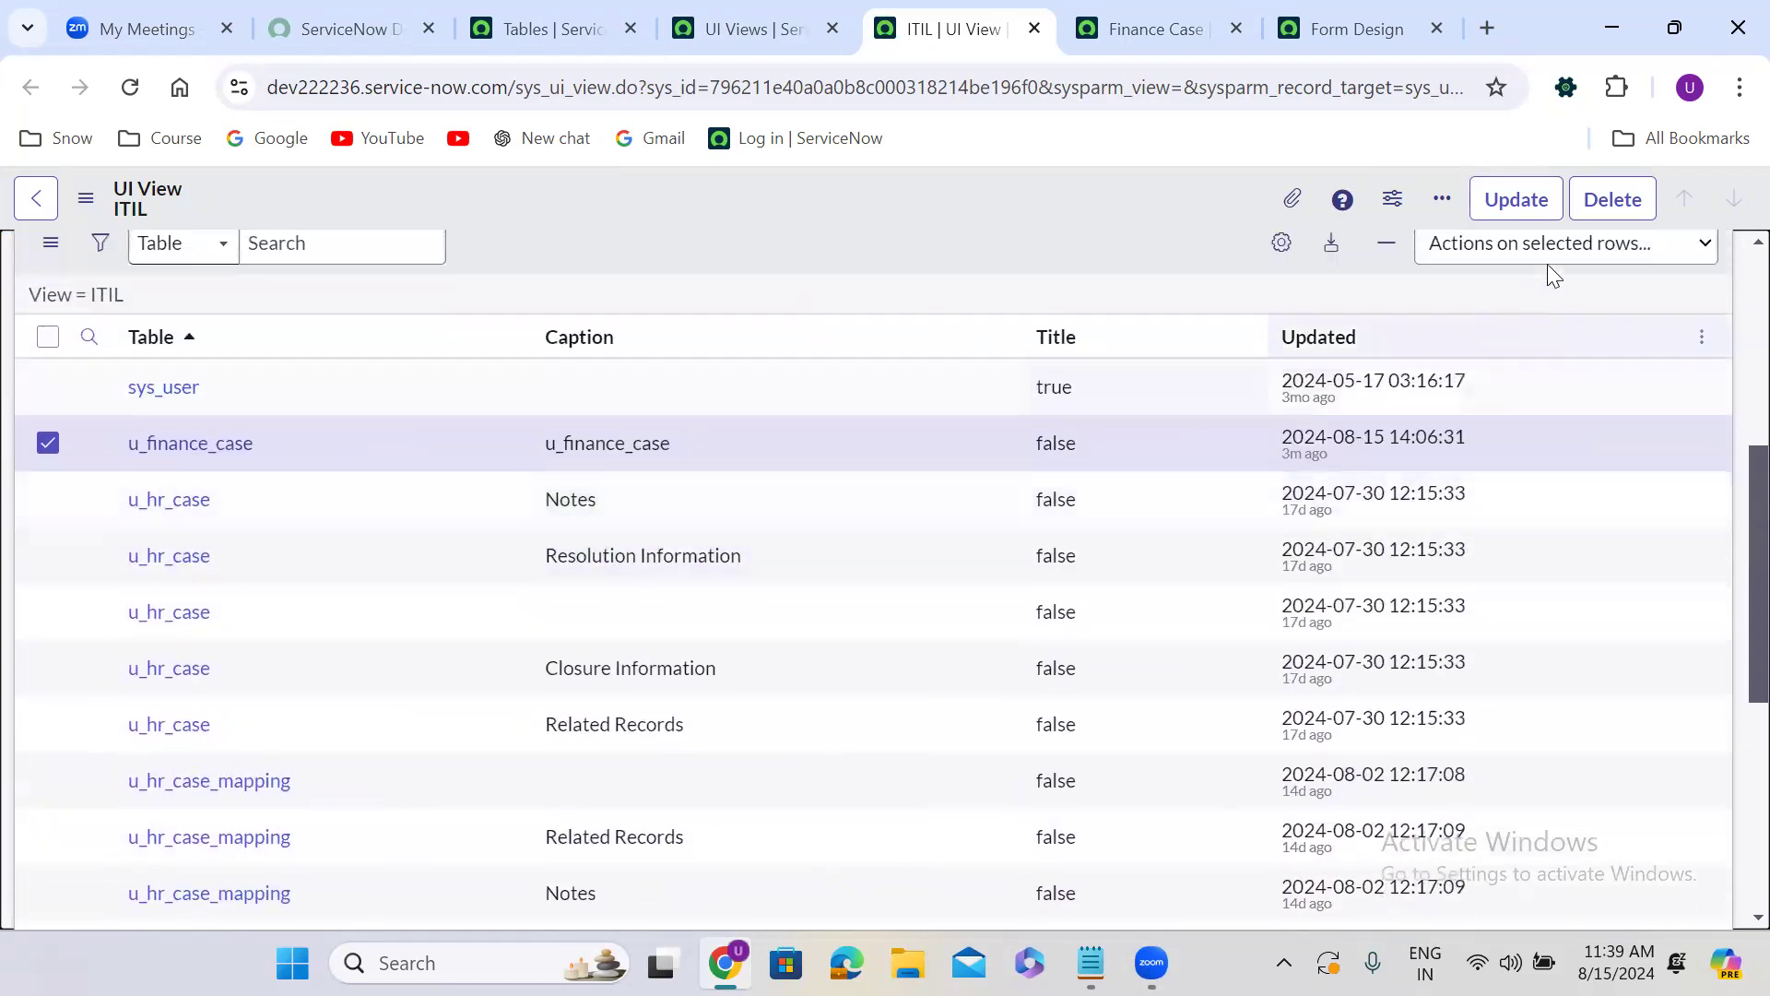
left_click(1516, 257)
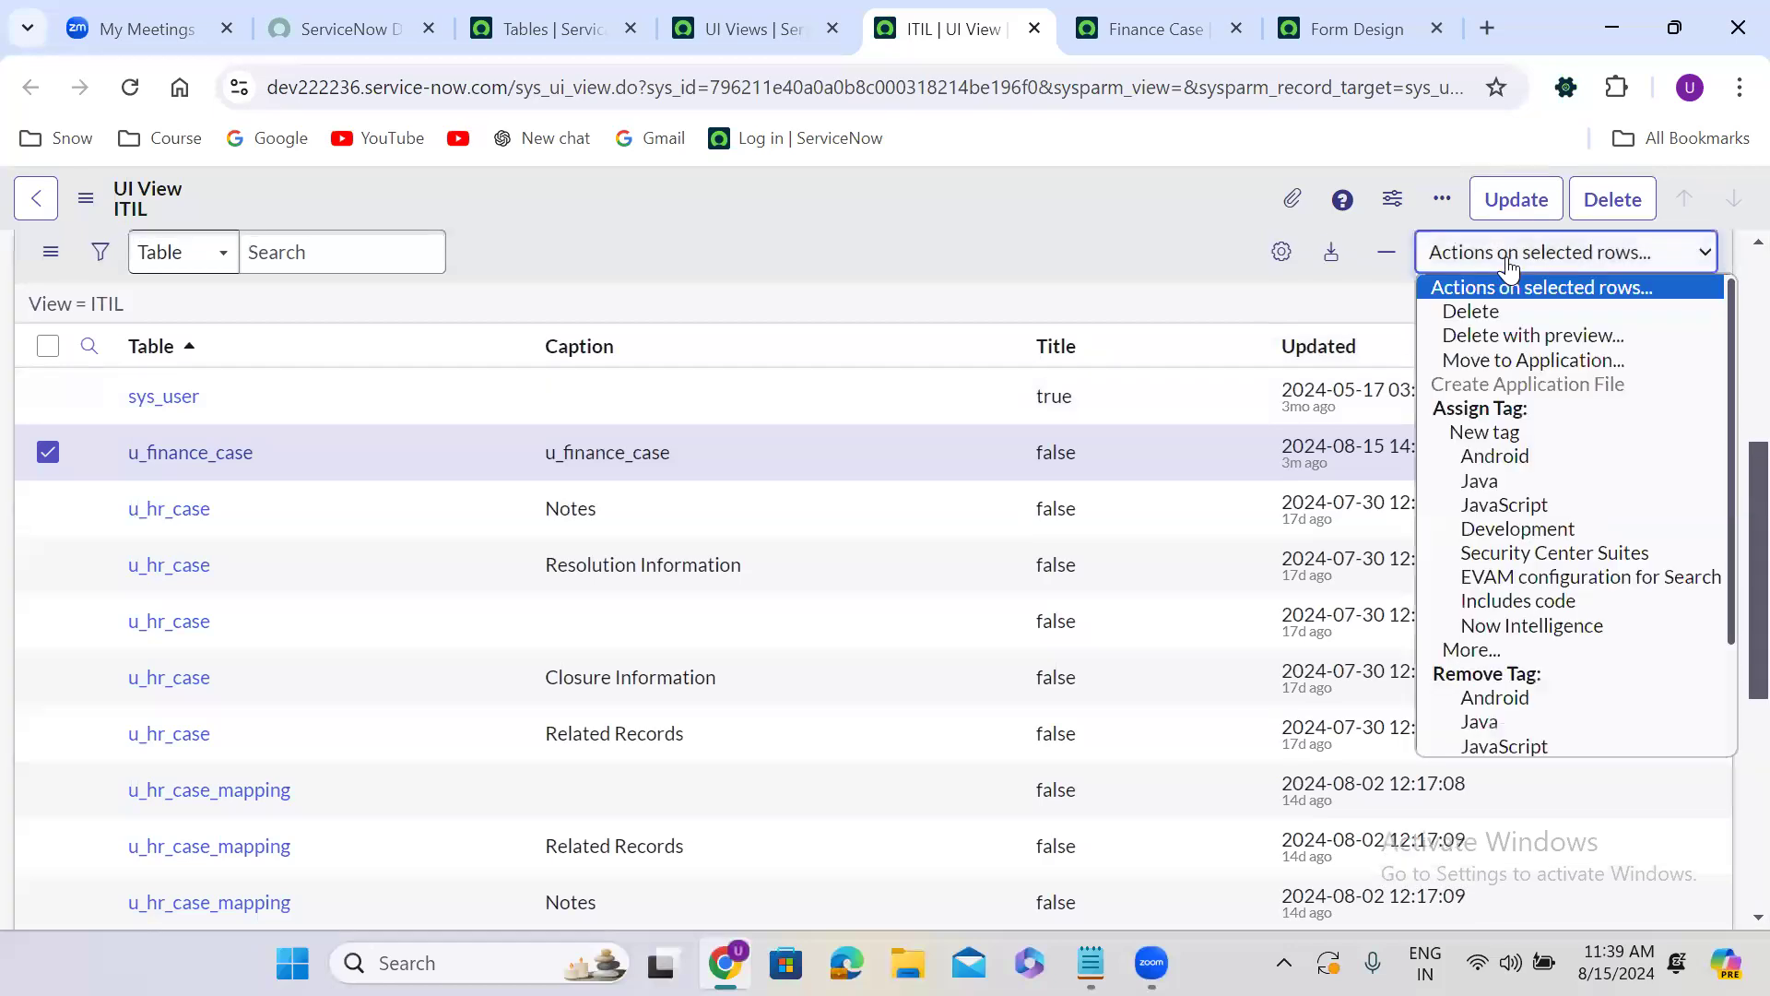
left_click(1506, 311)
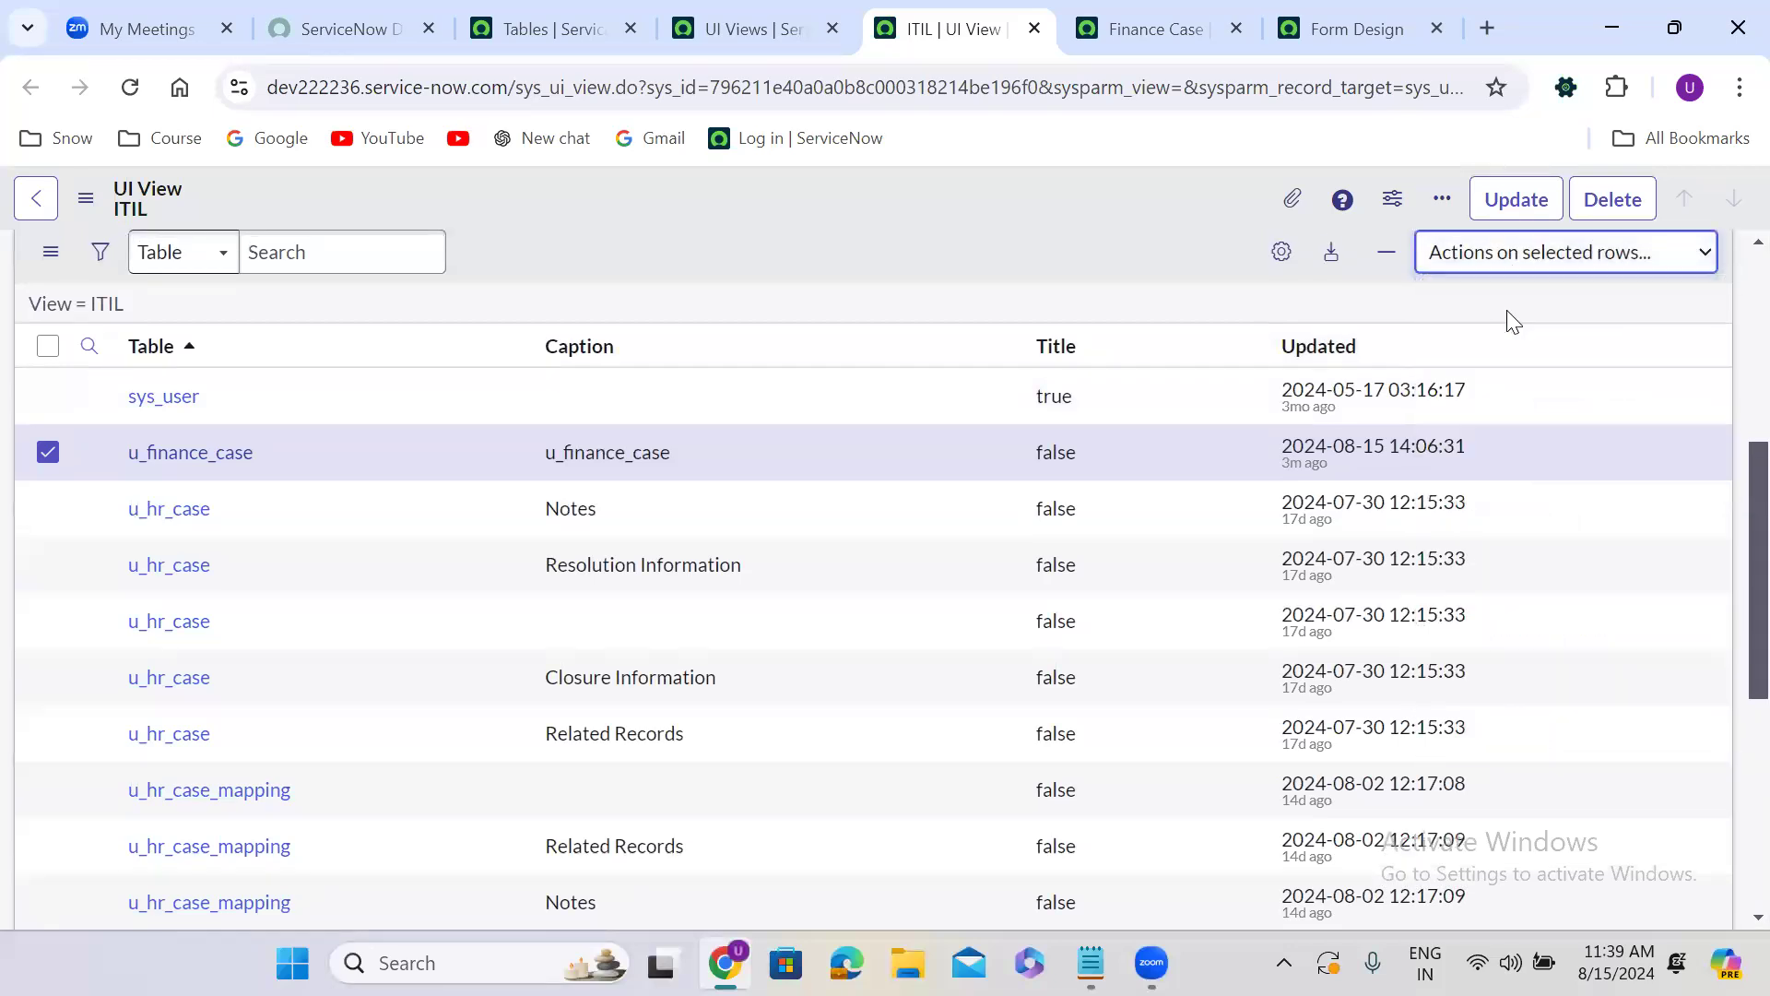
left_click(1014, 369)
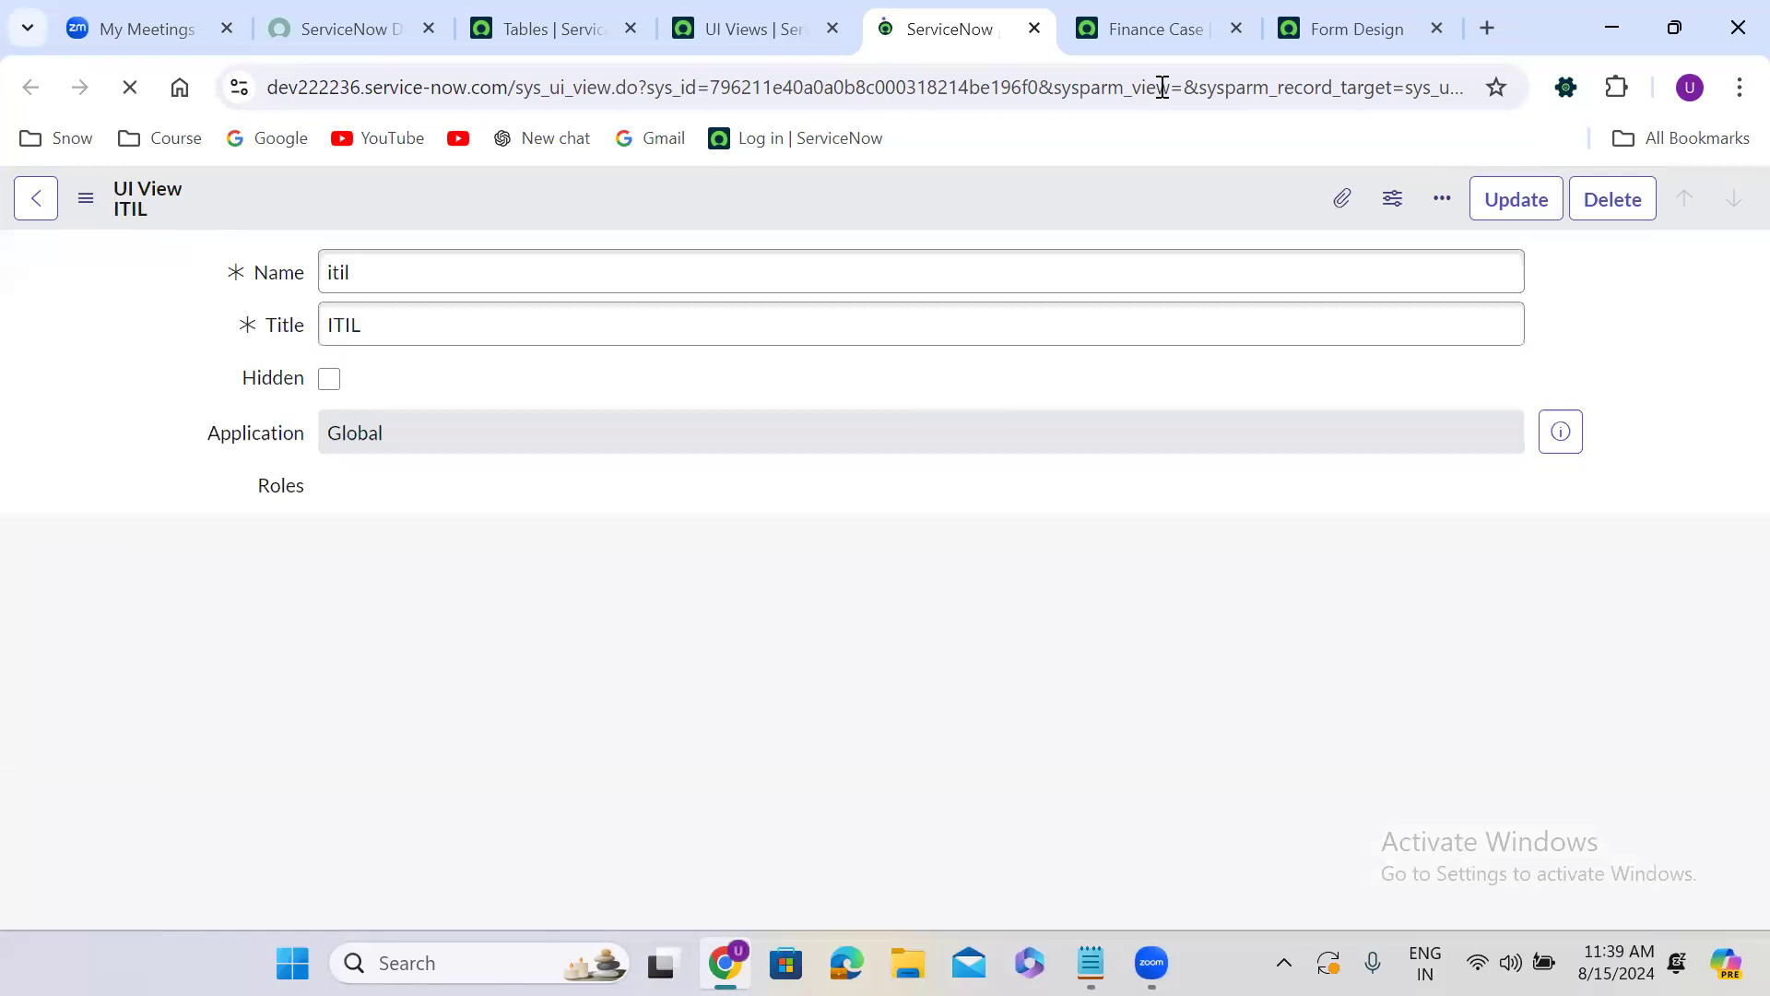
Switch to the Form Design page, reload it, and check the Finance Case table's list of views.
left_click(1319, 20)
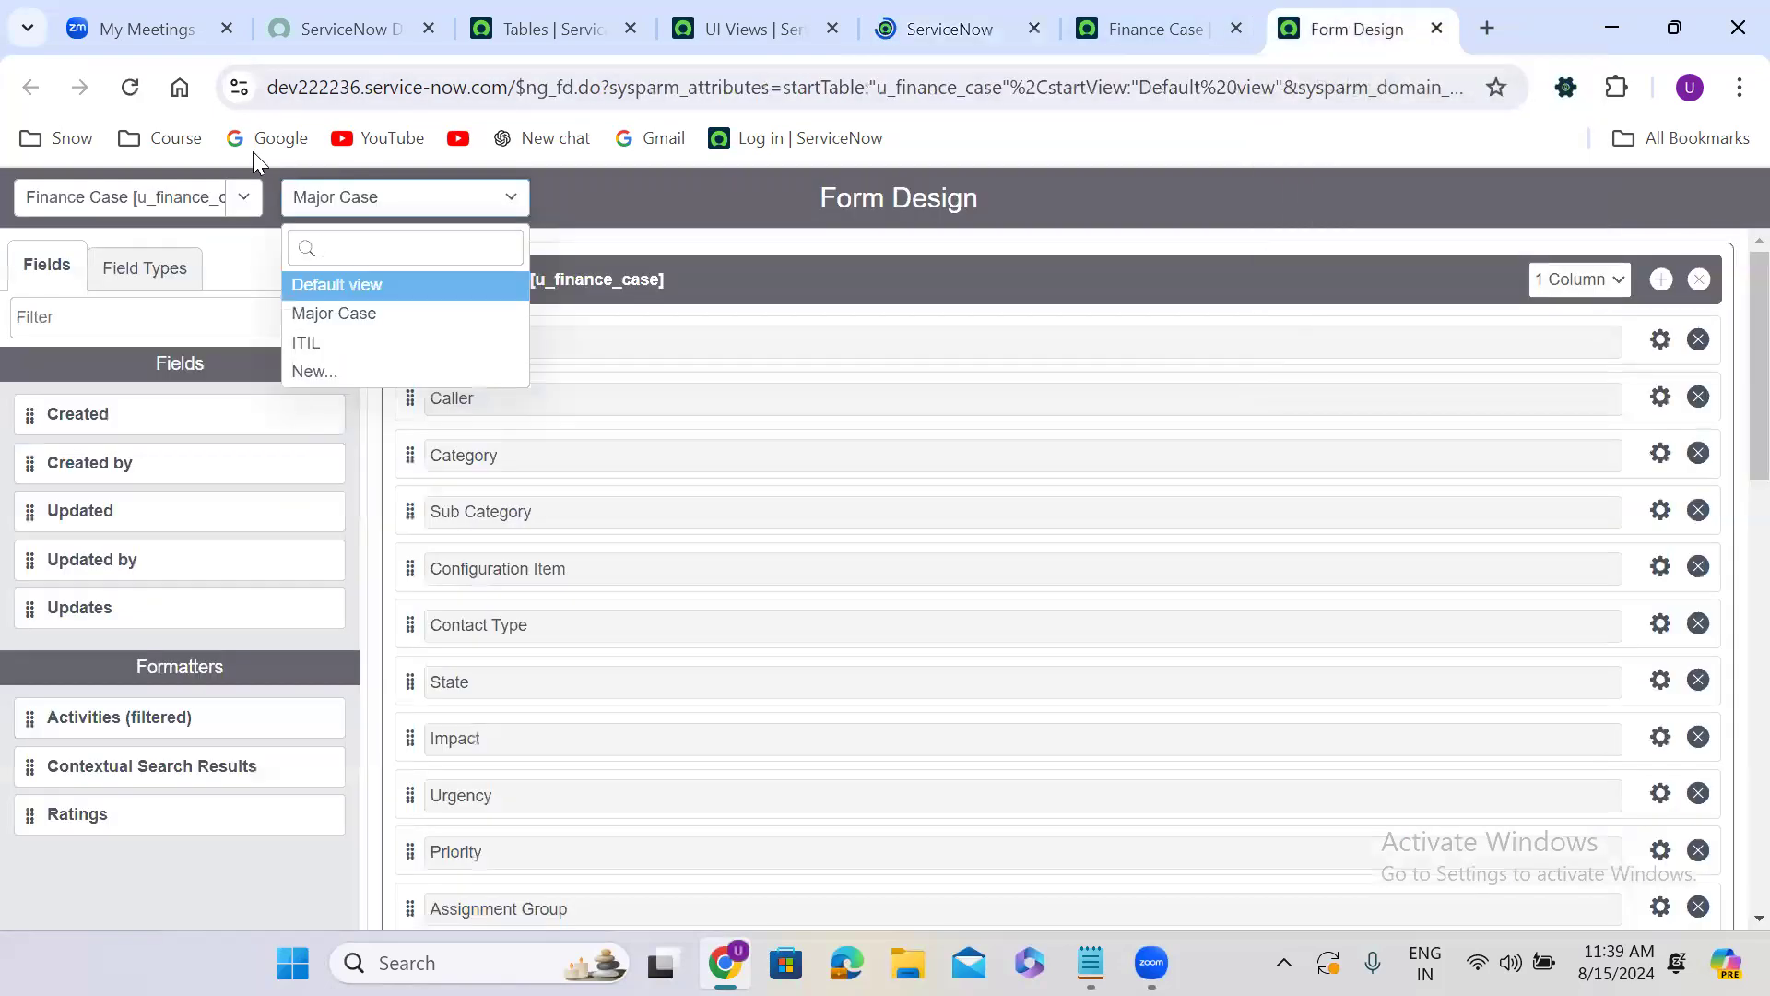
left_click(131, 92)
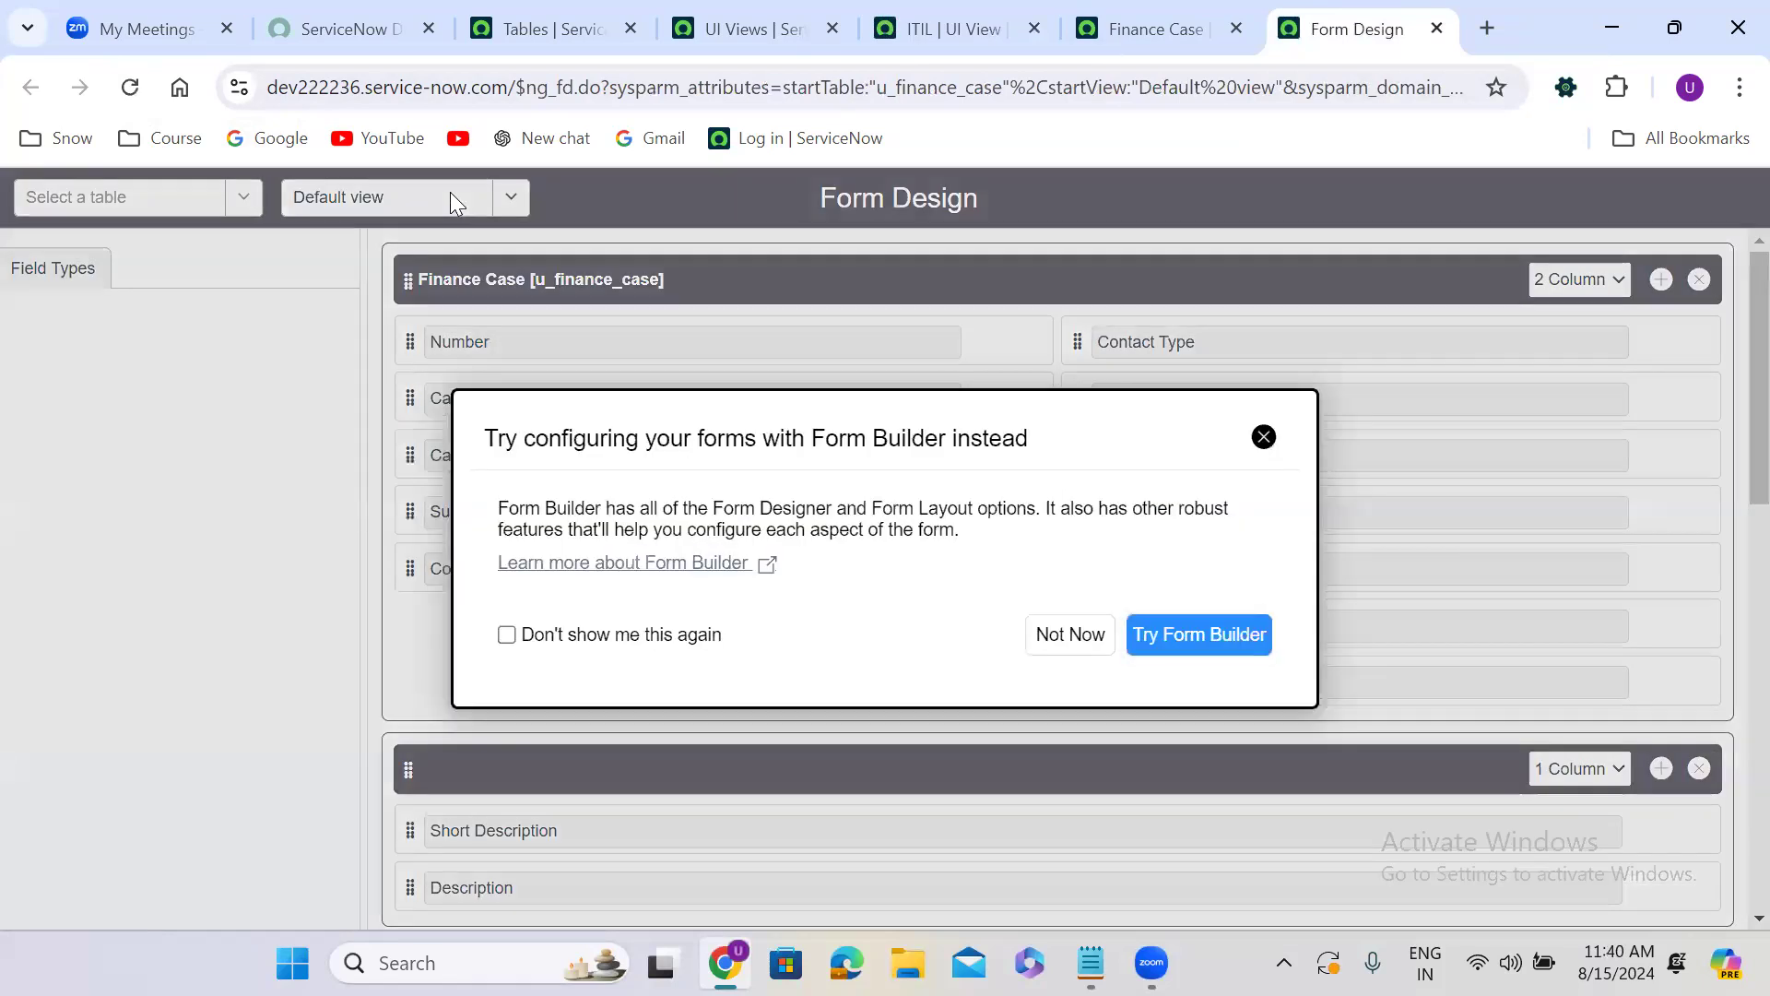
left_click(450, 192)
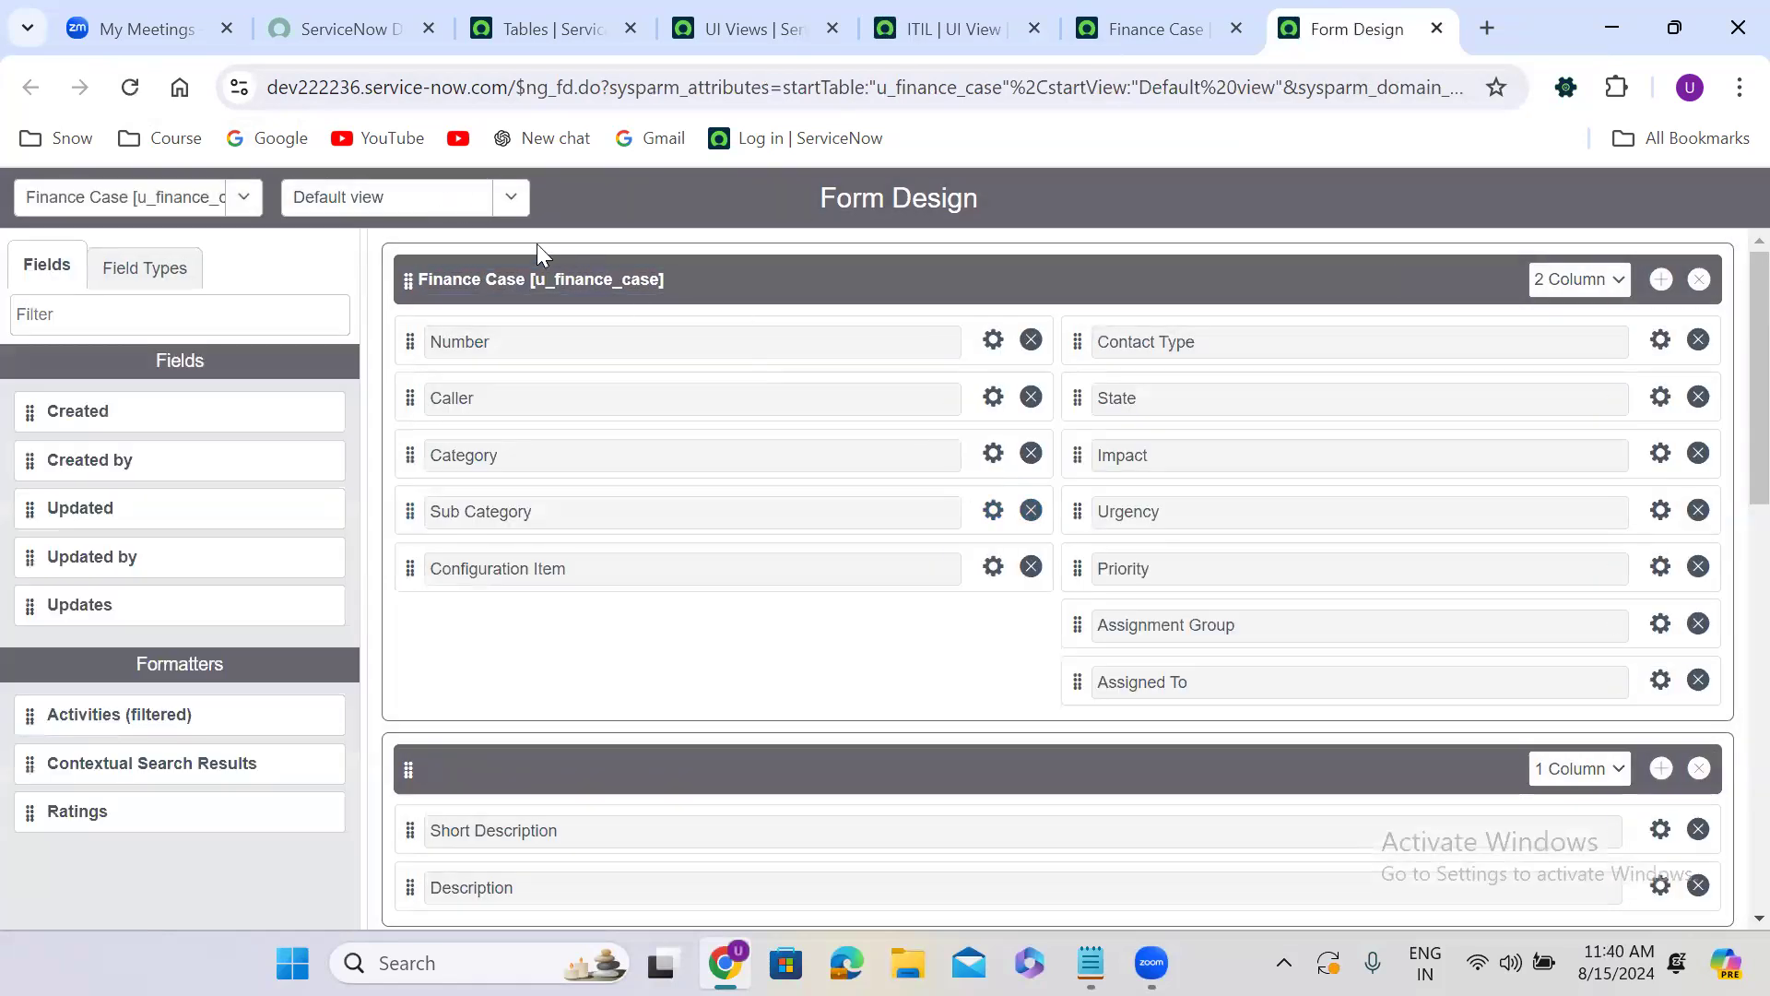
left_click(467, 204)
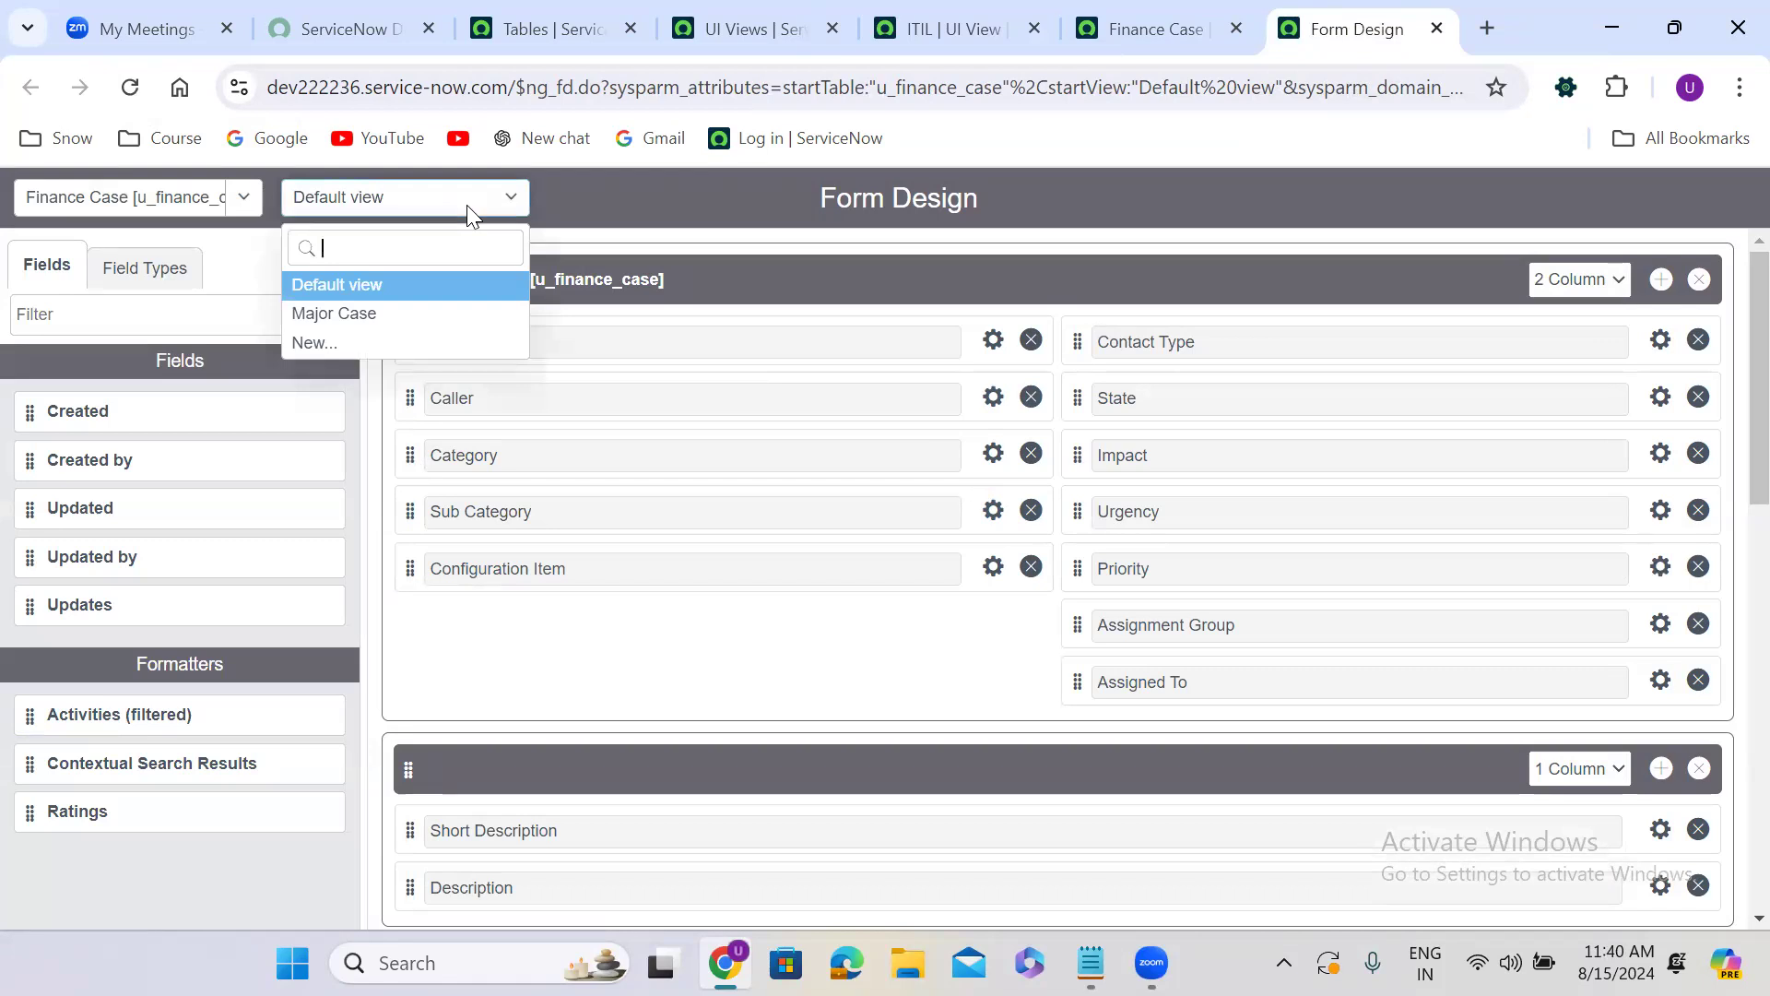
Close the ITIL view record's browser tab and compare the Major Case and Default view layouts in Form Design.
left_click(1038, 29)
left_click(684, 196)
left_click(350, 199)
left_click(365, 314)
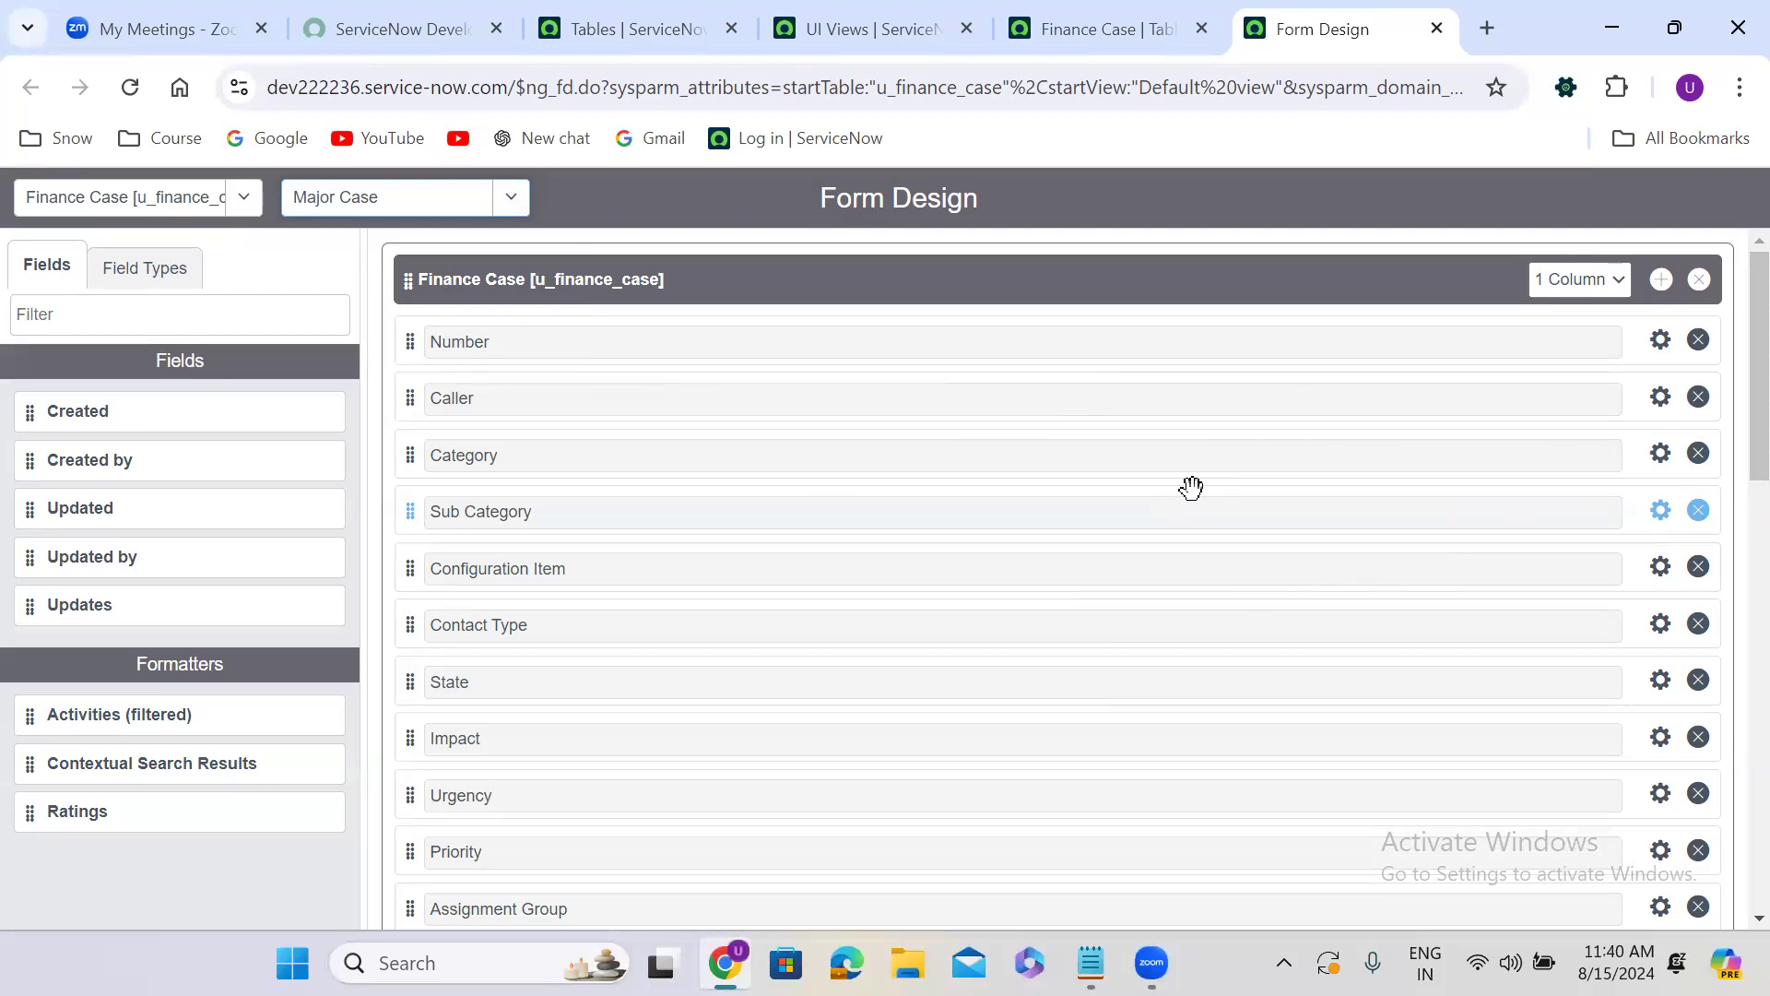
left_click(339, 199)
left_click(364, 286)
Create a new Finance Case view named "Case Sales" from the Default view.
left_click(379, 205)
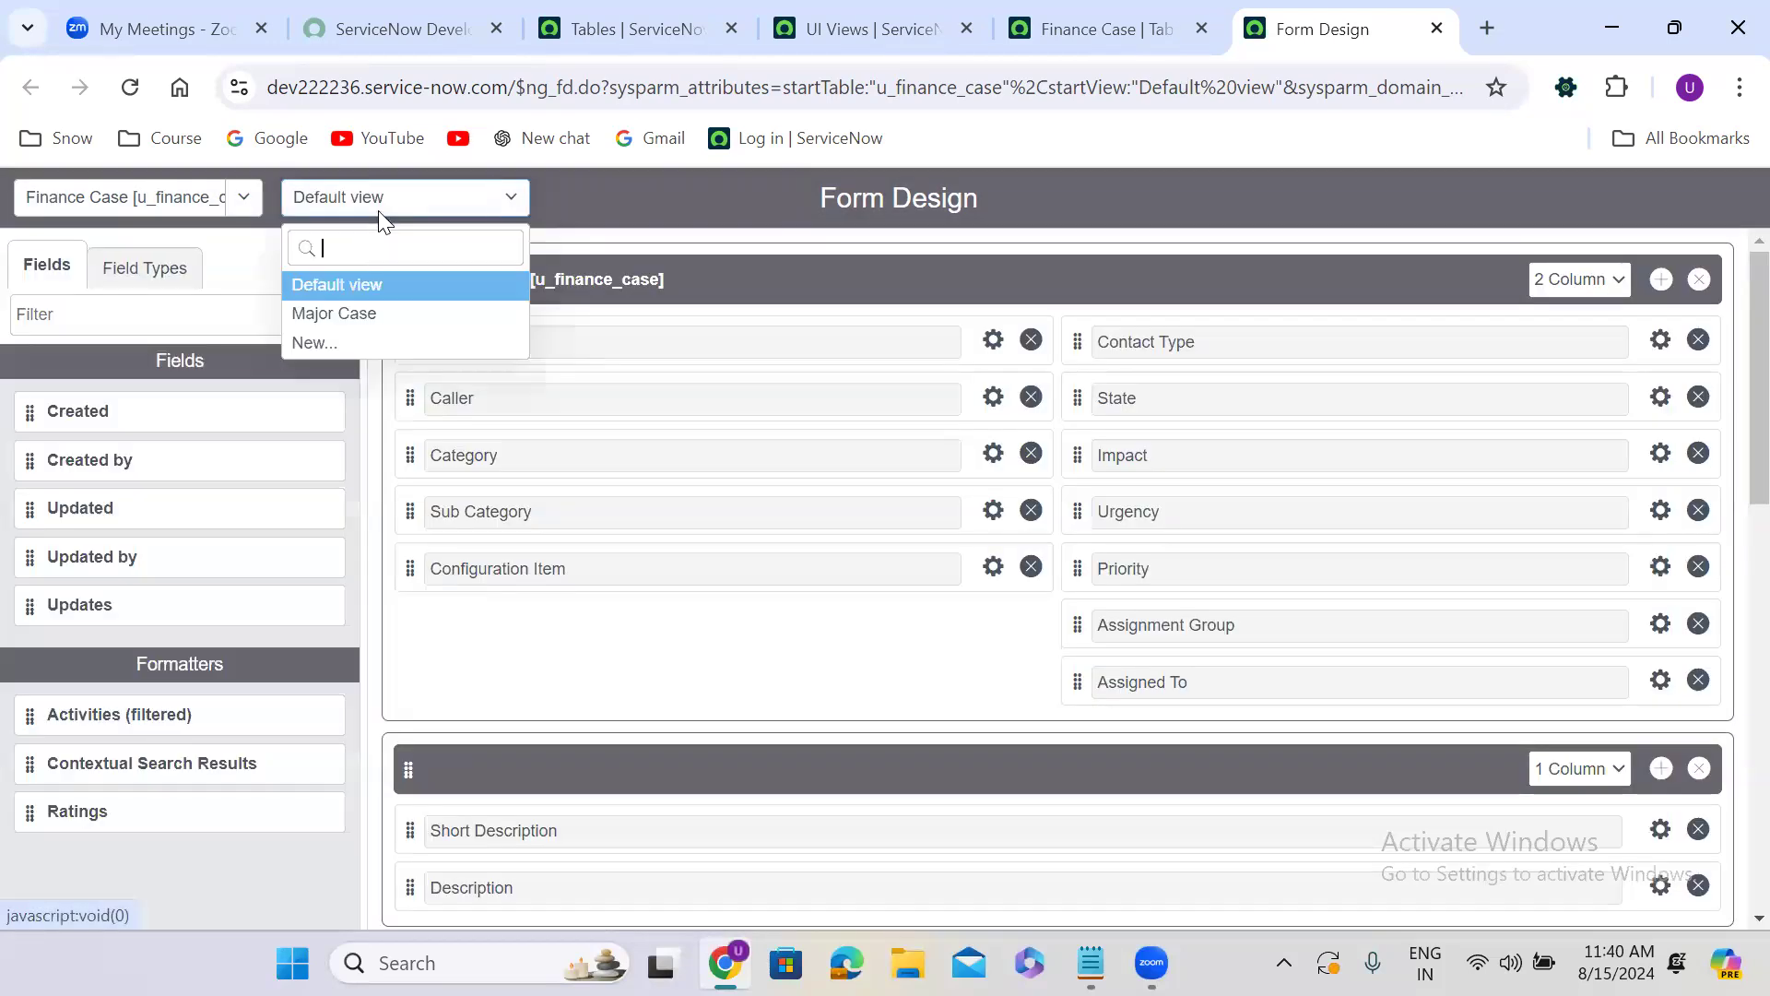
left_click(370, 341)
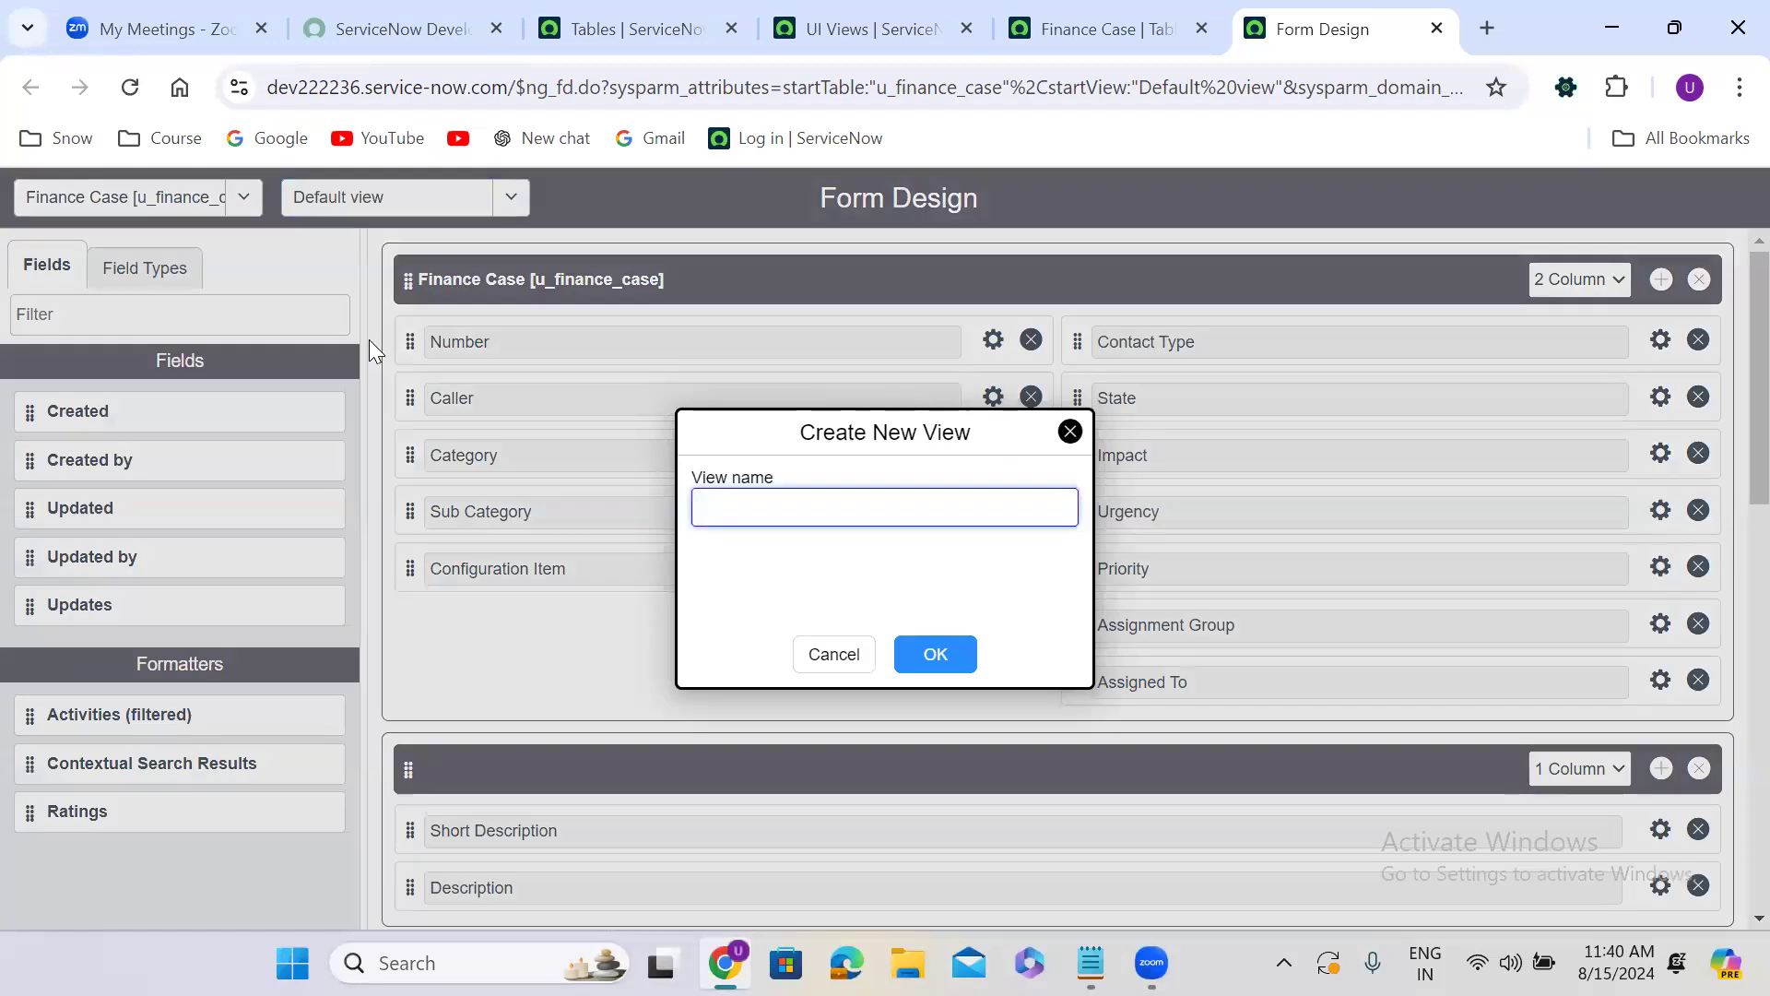
type("S")
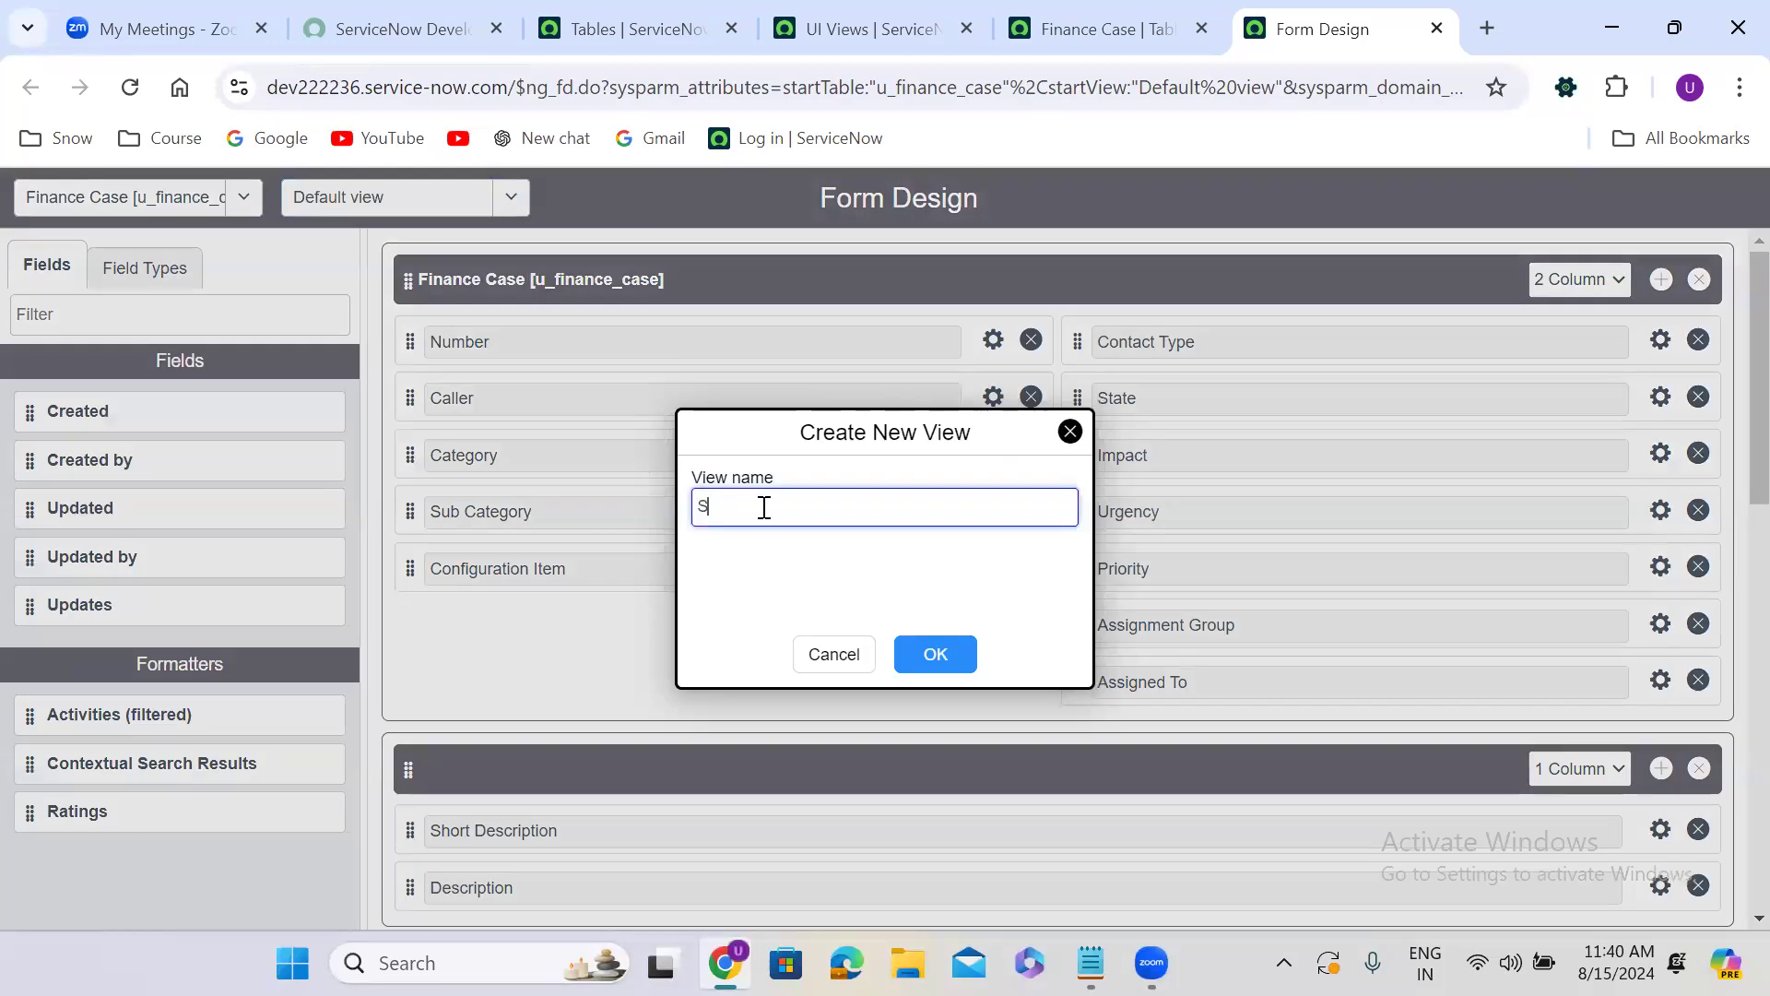
type("ales")
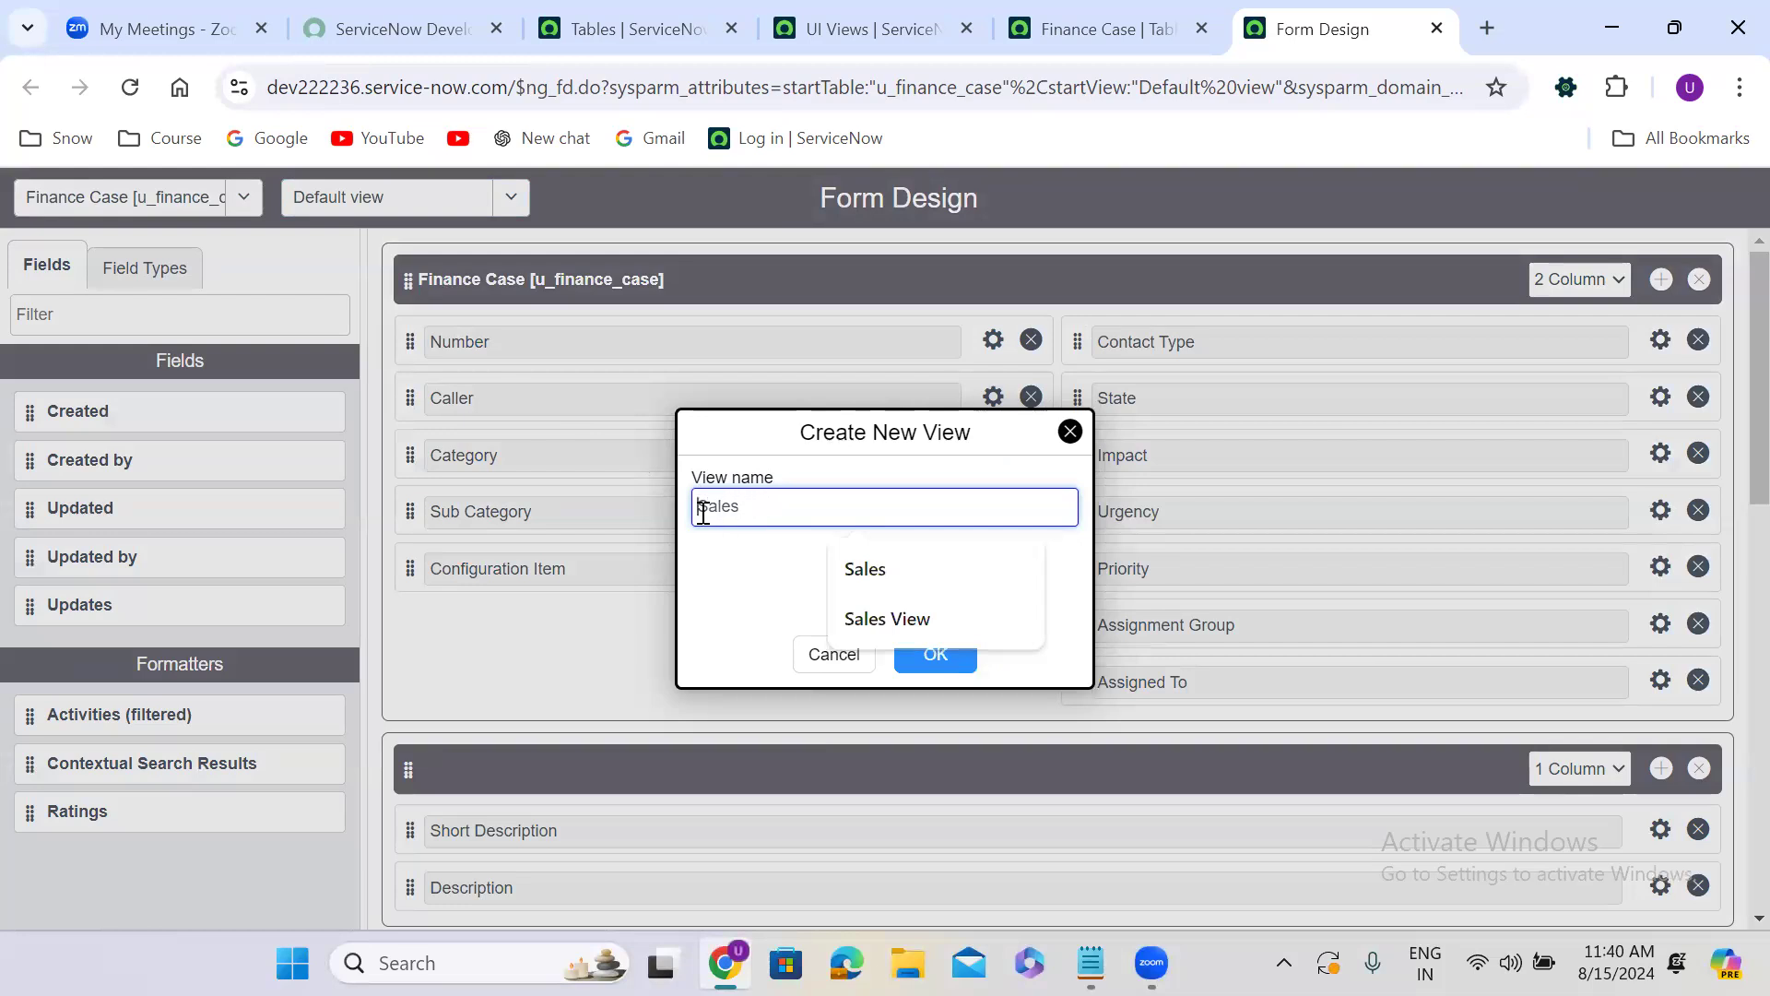
type("Case")
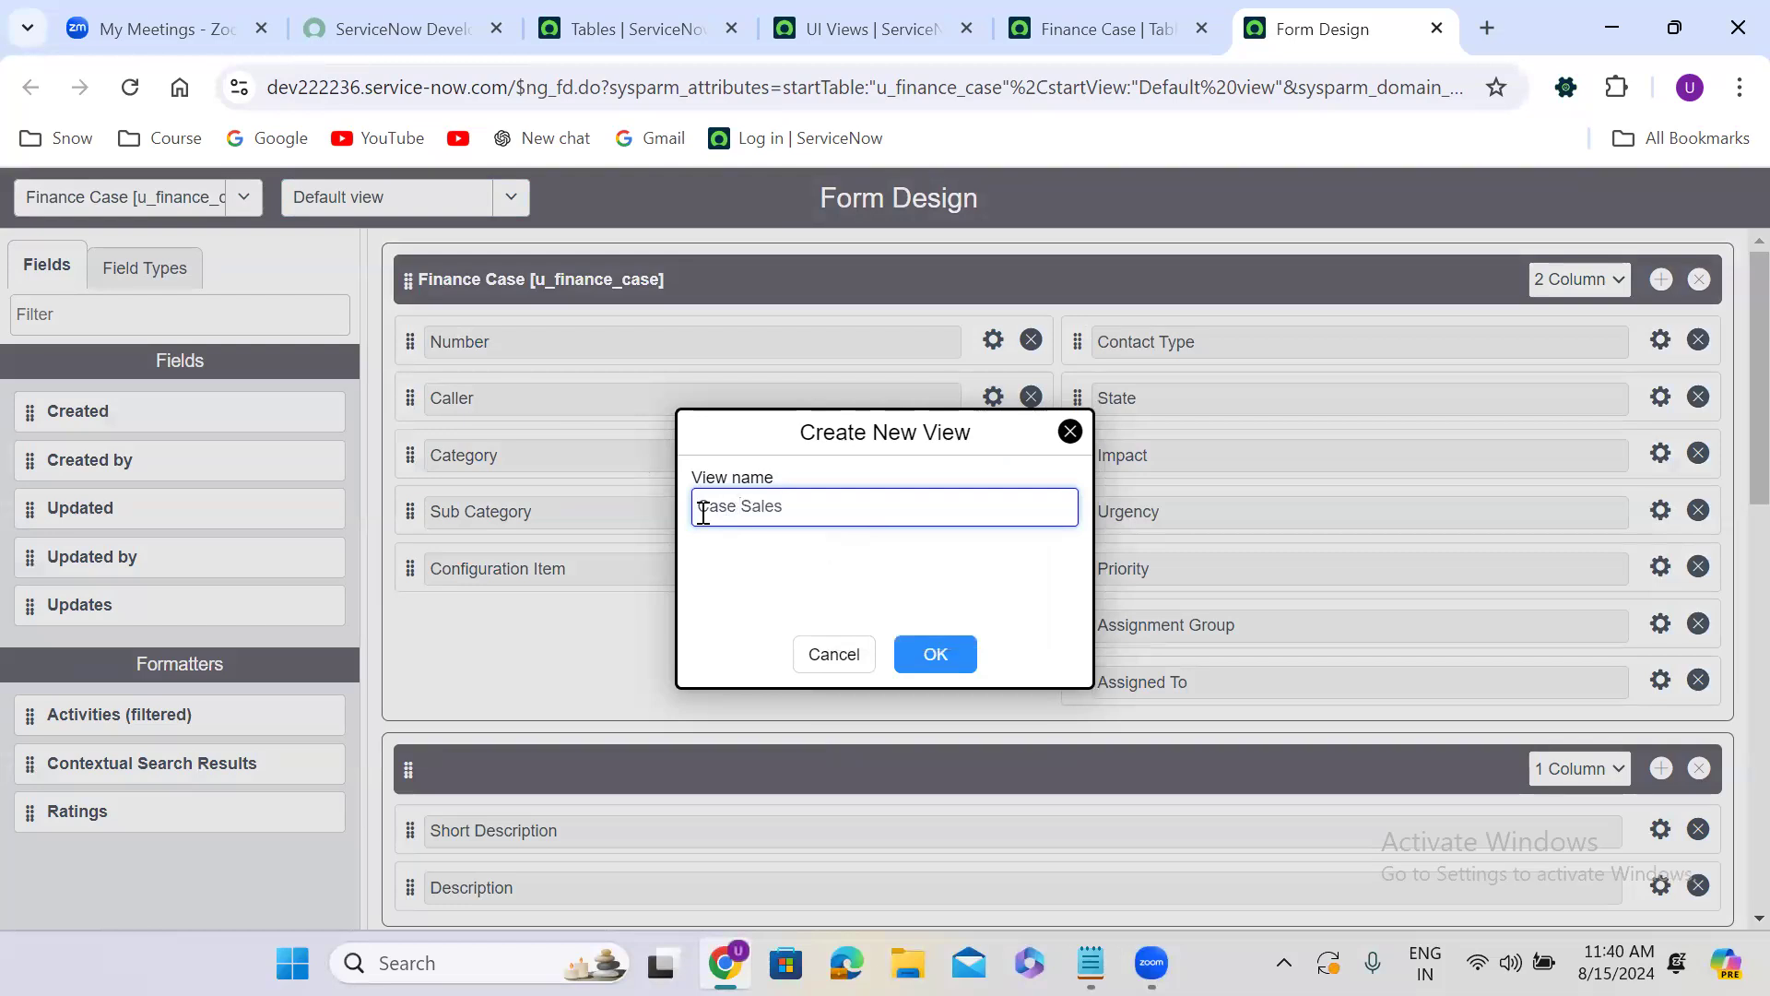
left_click(936, 654)
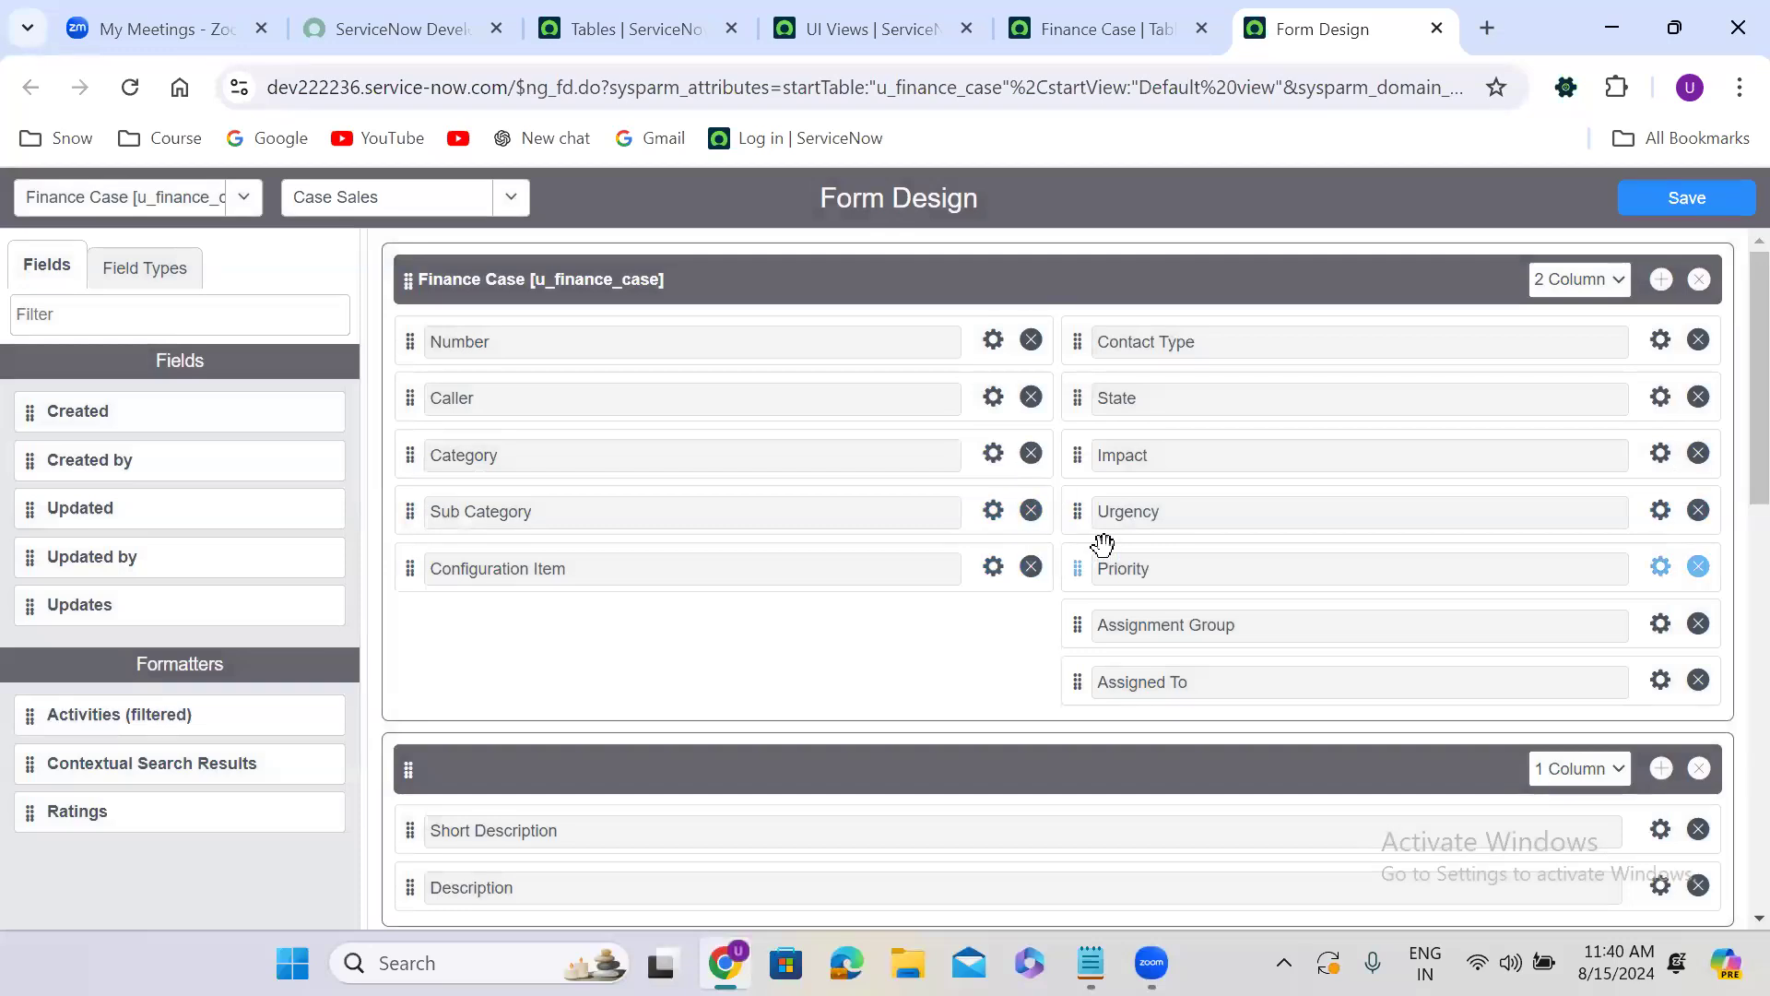
Remove the Contact Type, Impact, Urgency and Priority fields from the Case Sales view's Finance Case section.
left_click(1699, 341)
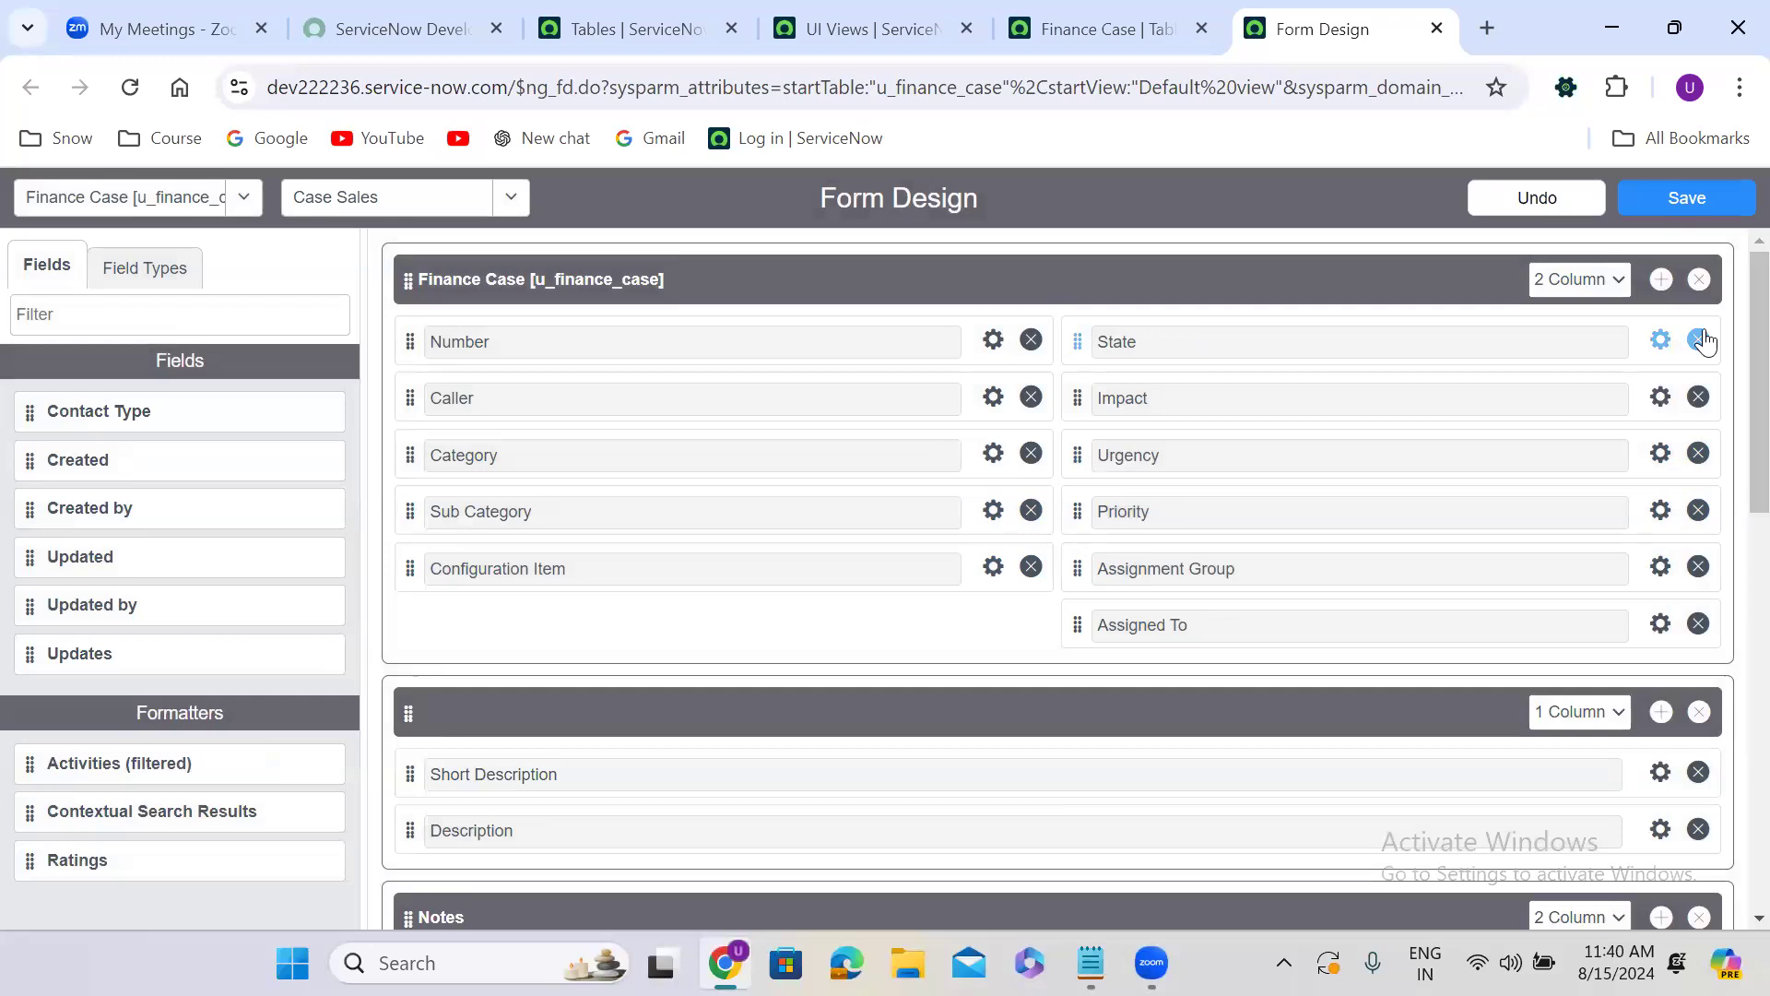
left_click(1699, 397)
left_click(1699, 398)
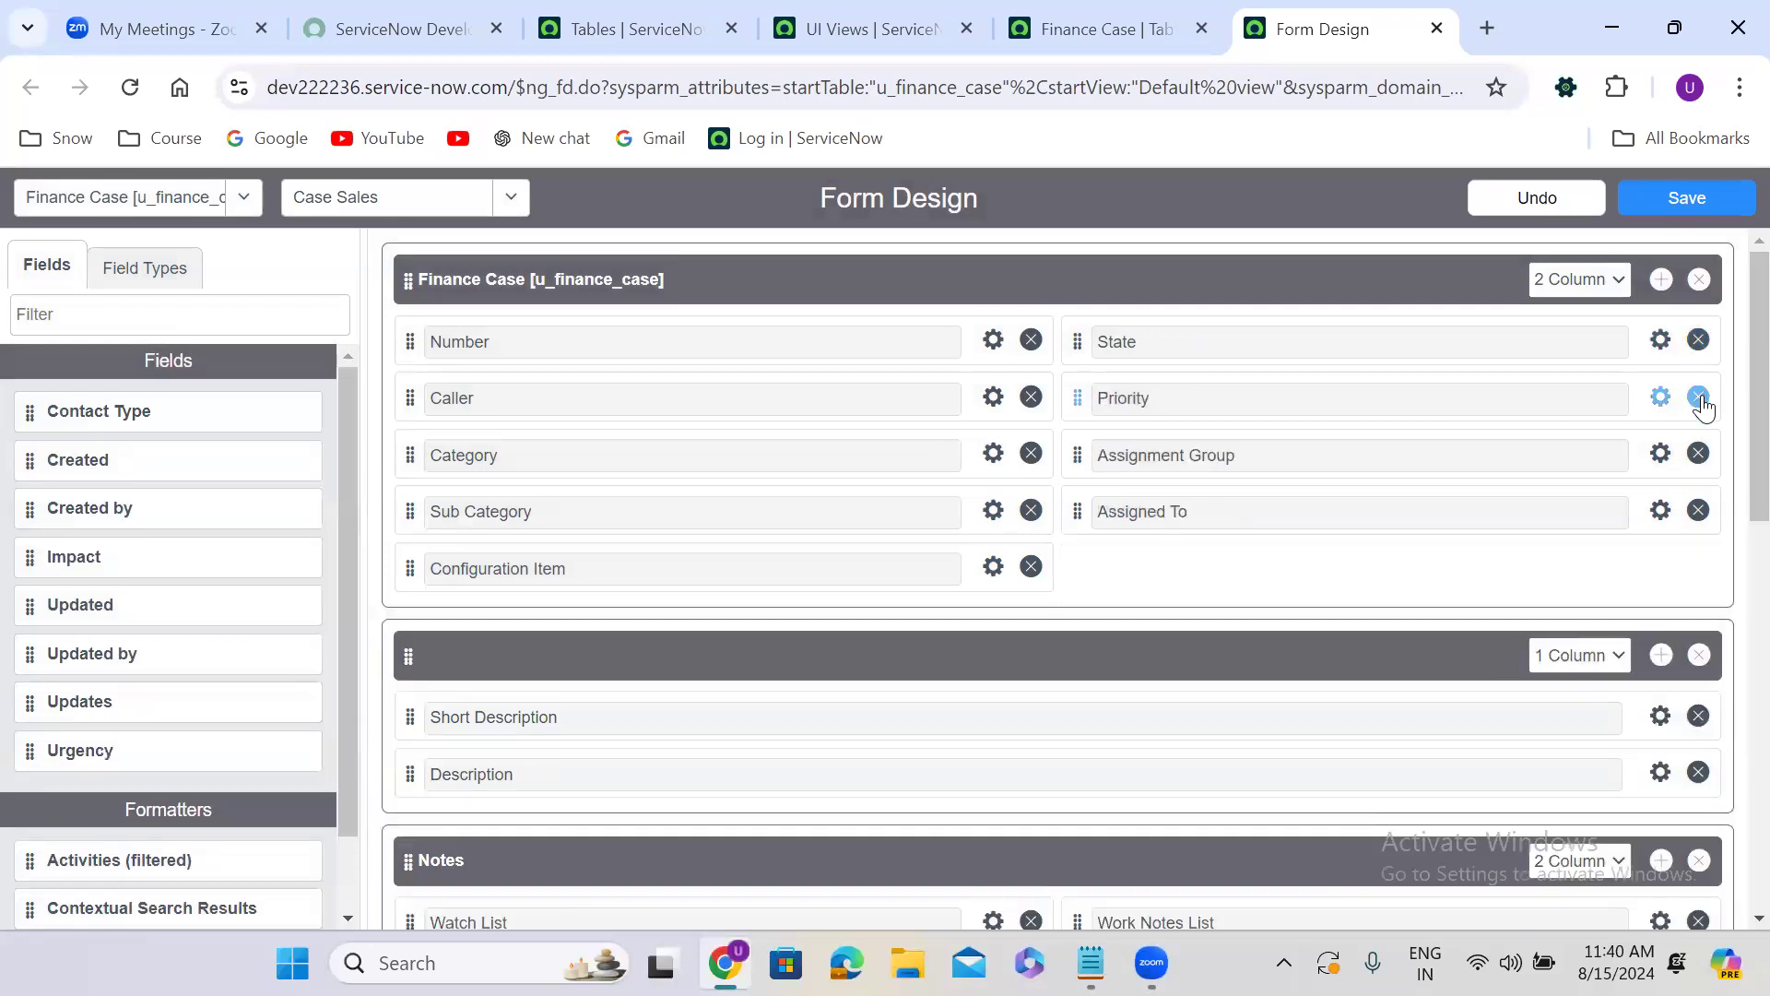
left_click(1699, 397)
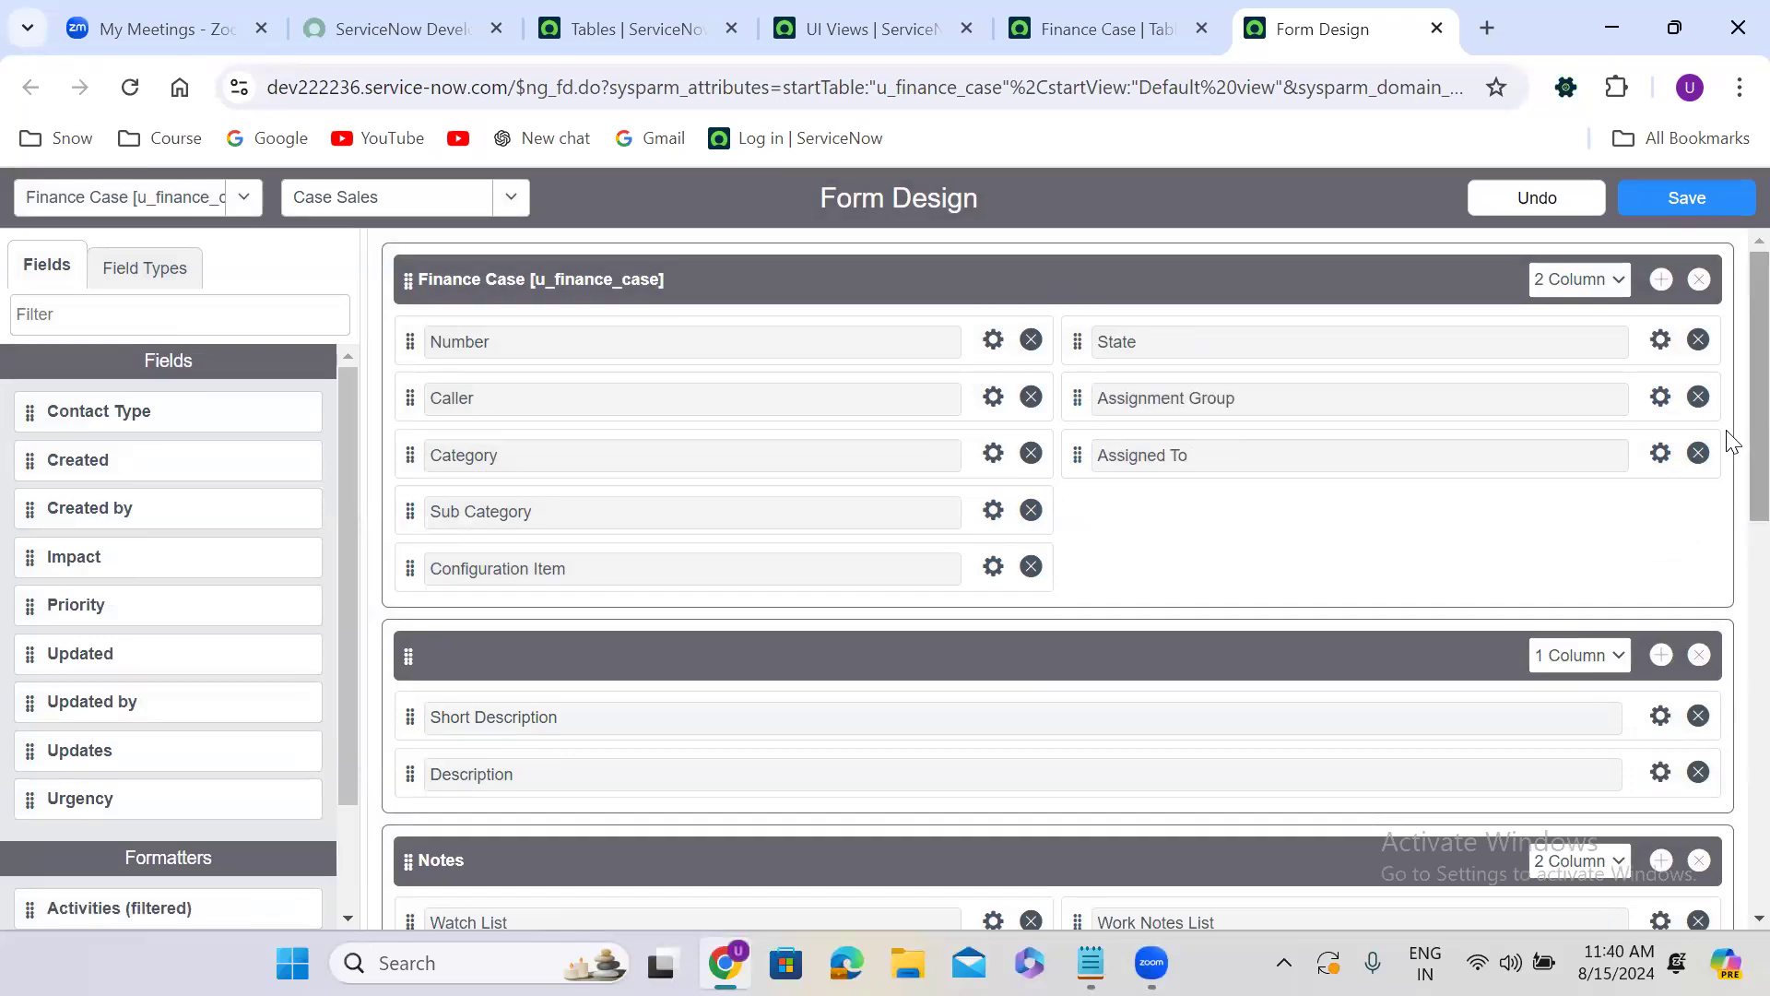
Remove the Resolution Information and Related Records sections from the Case Sales view and save the design.
scroll(1730, 566, "down", 2)
scroll(1730, 567, "down", 5)
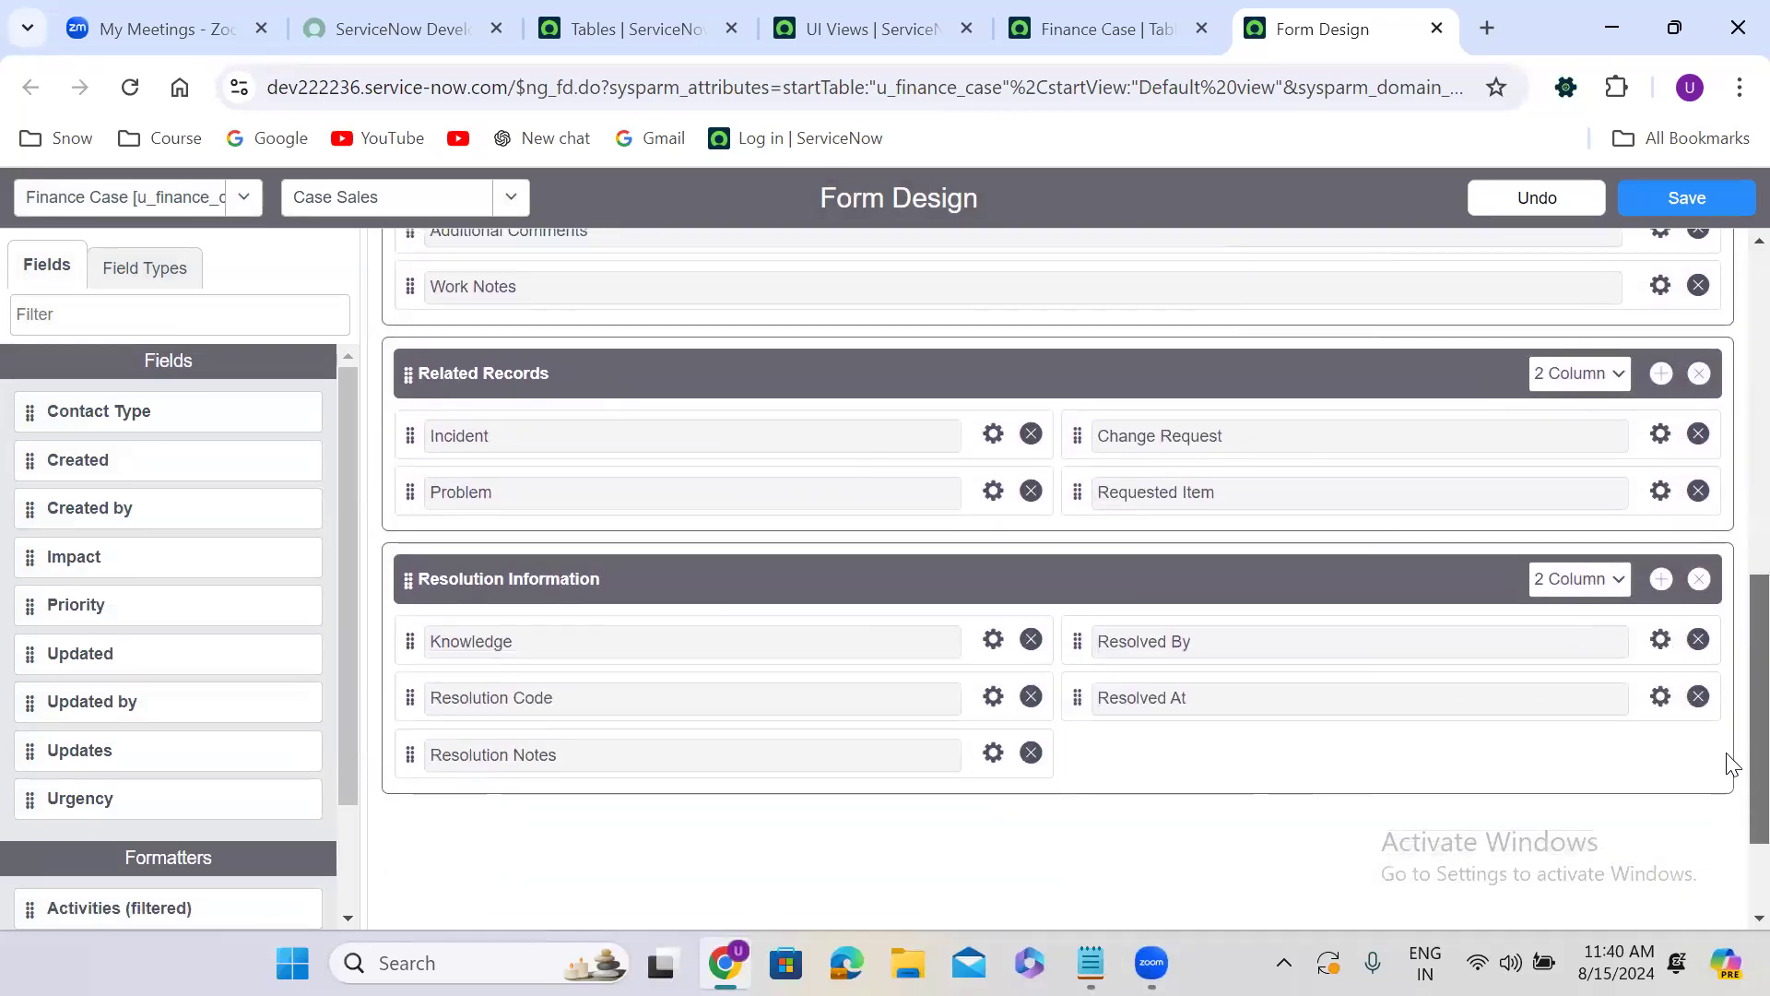
scroll(1731, 719, "up", 2)
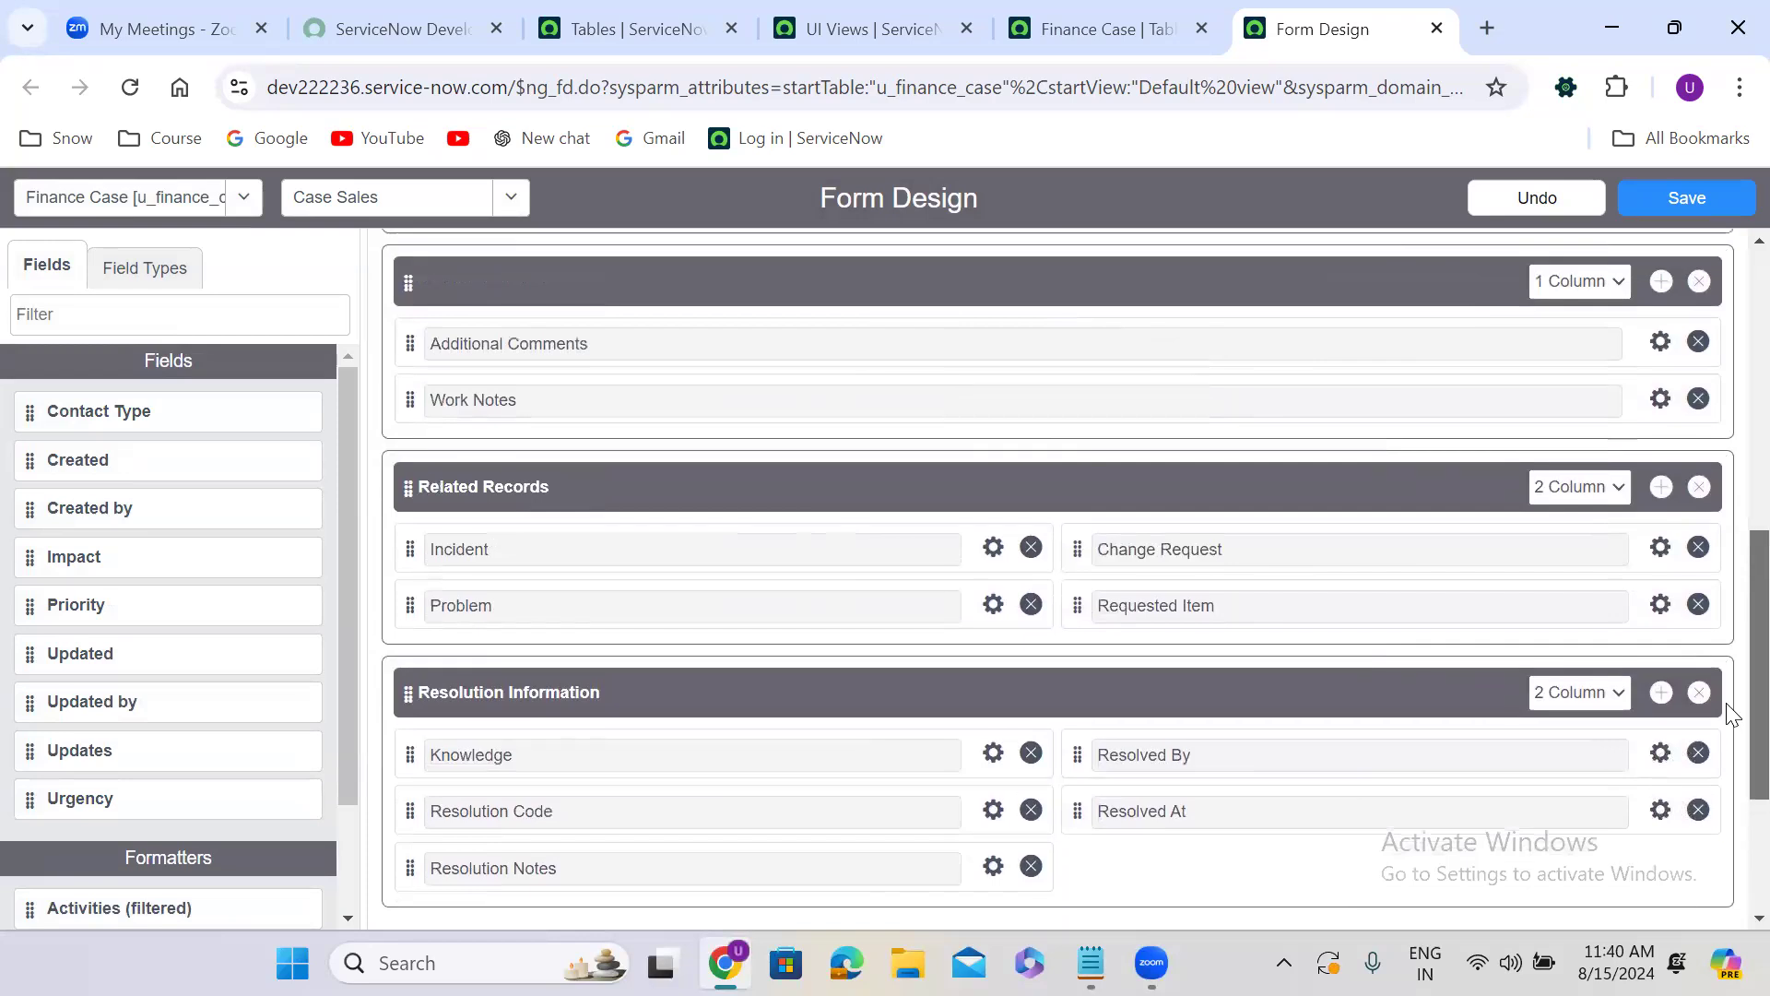
scroll(1730, 656, "down", 3)
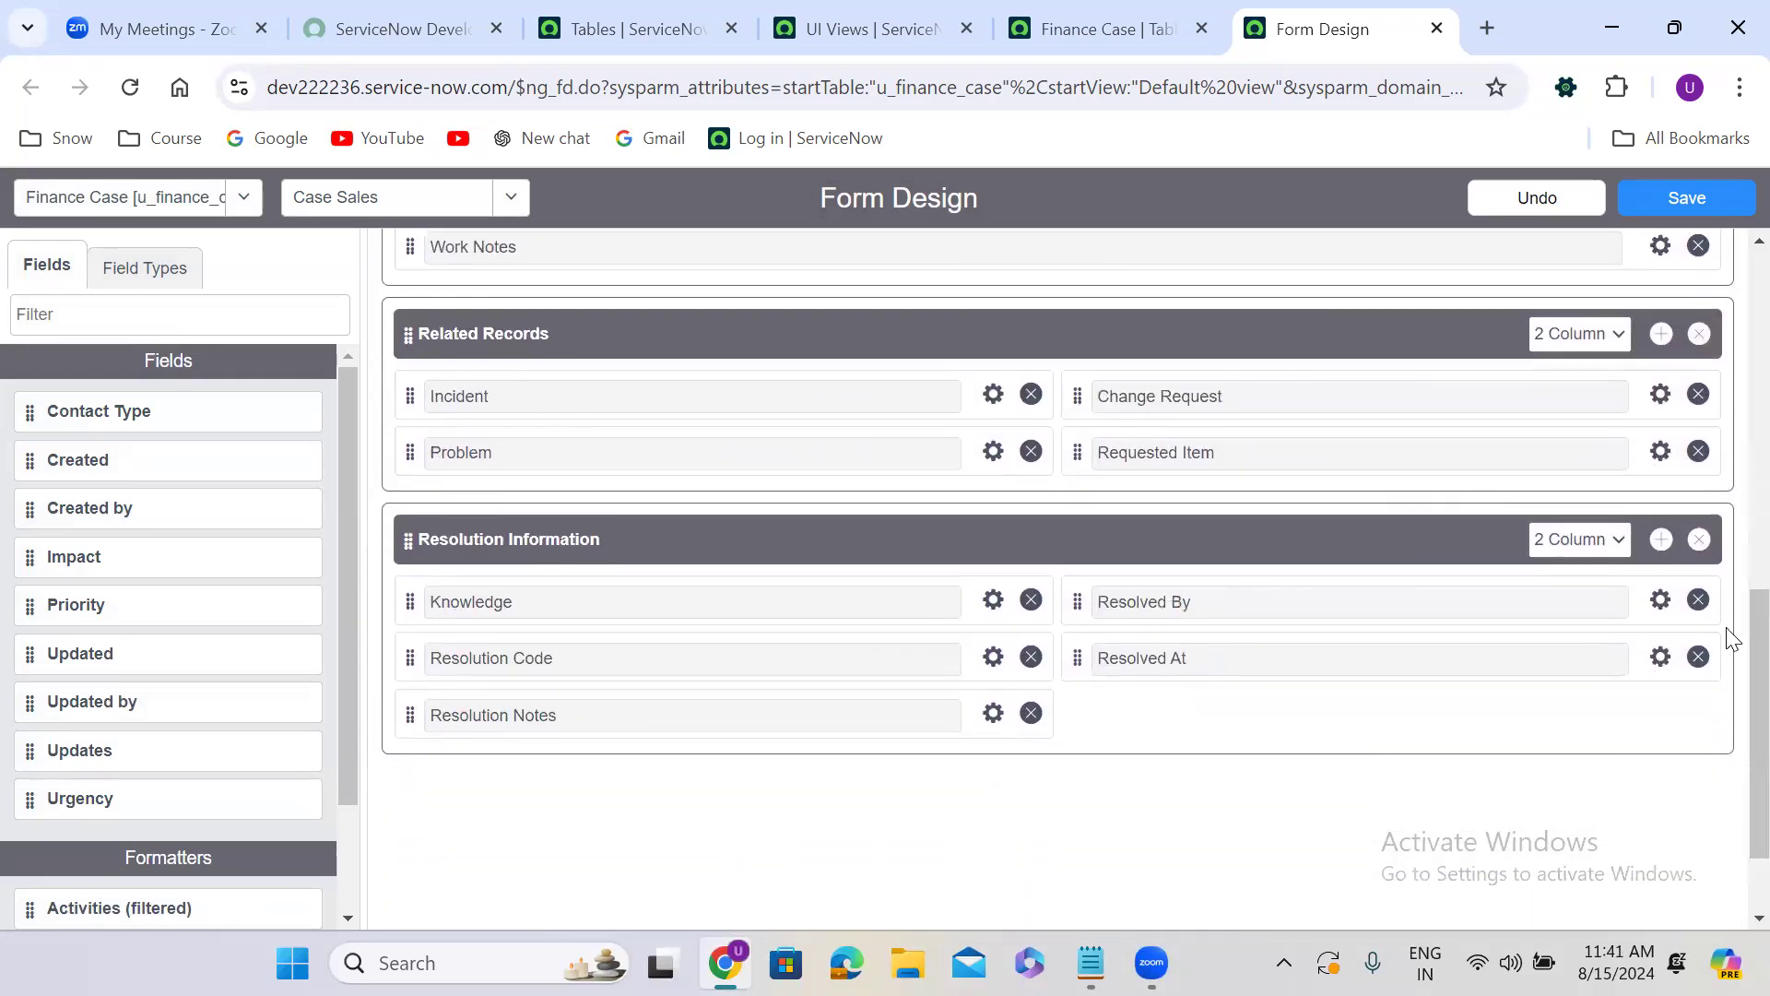
left_click(1698, 540)
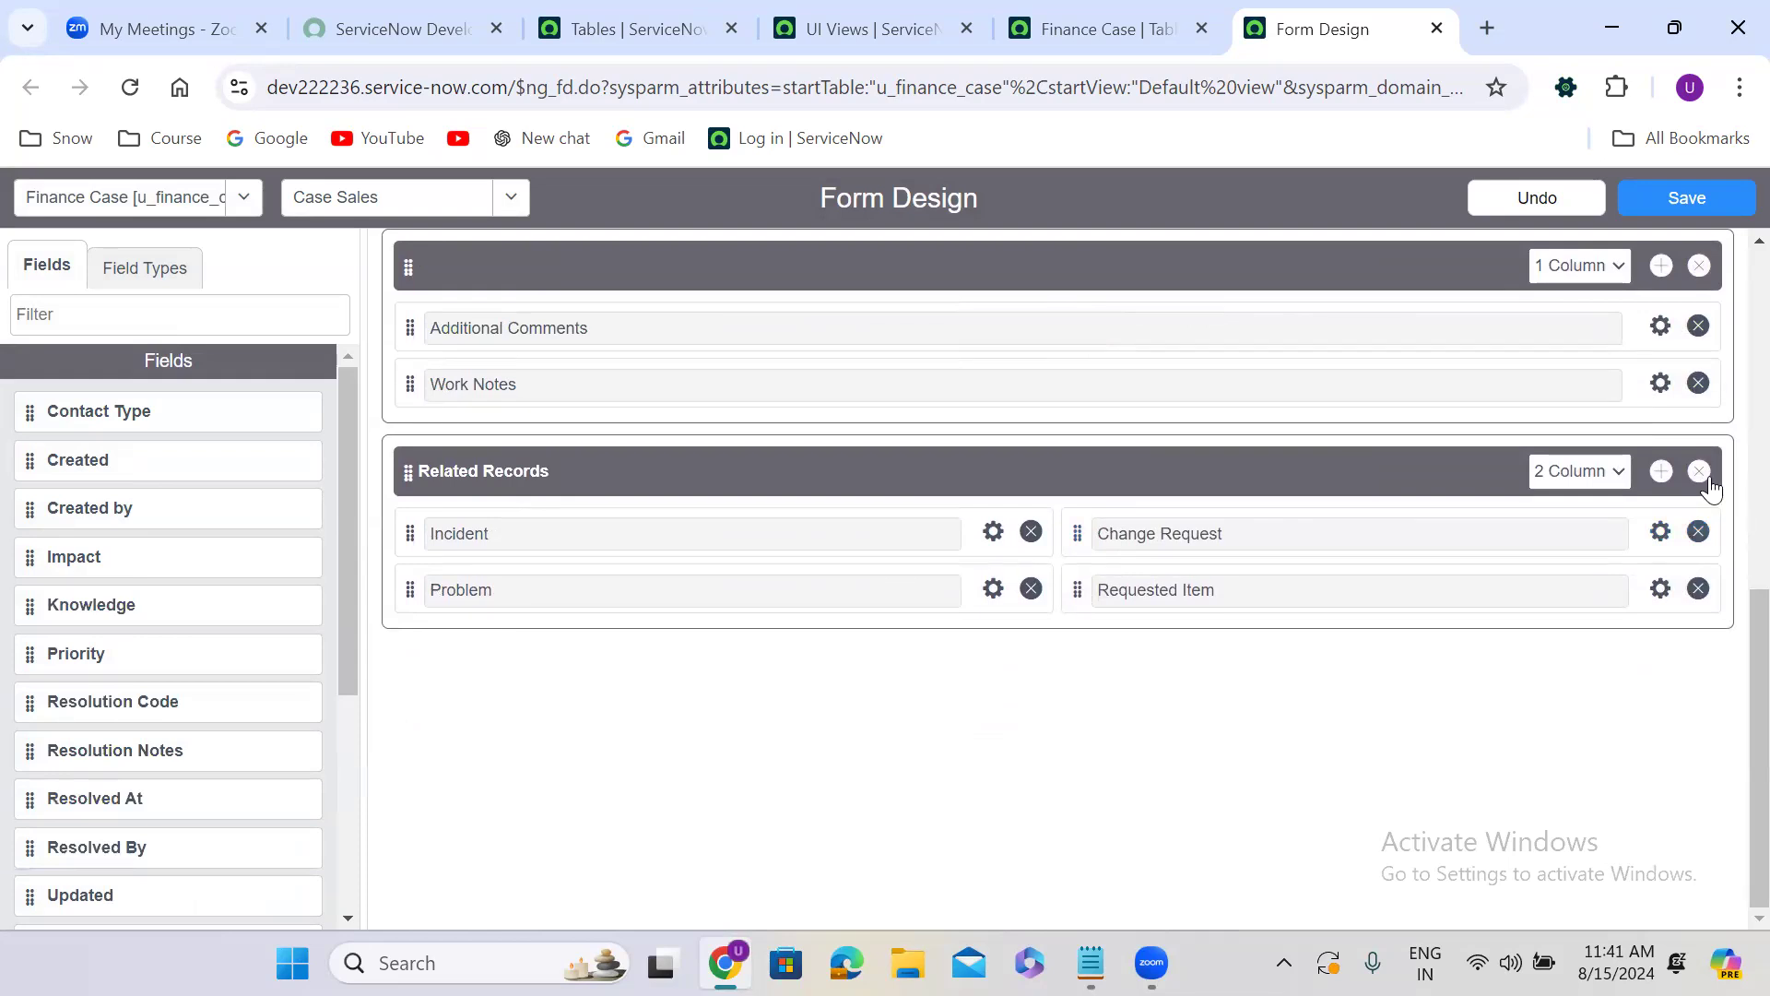
left_click(1699, 471)
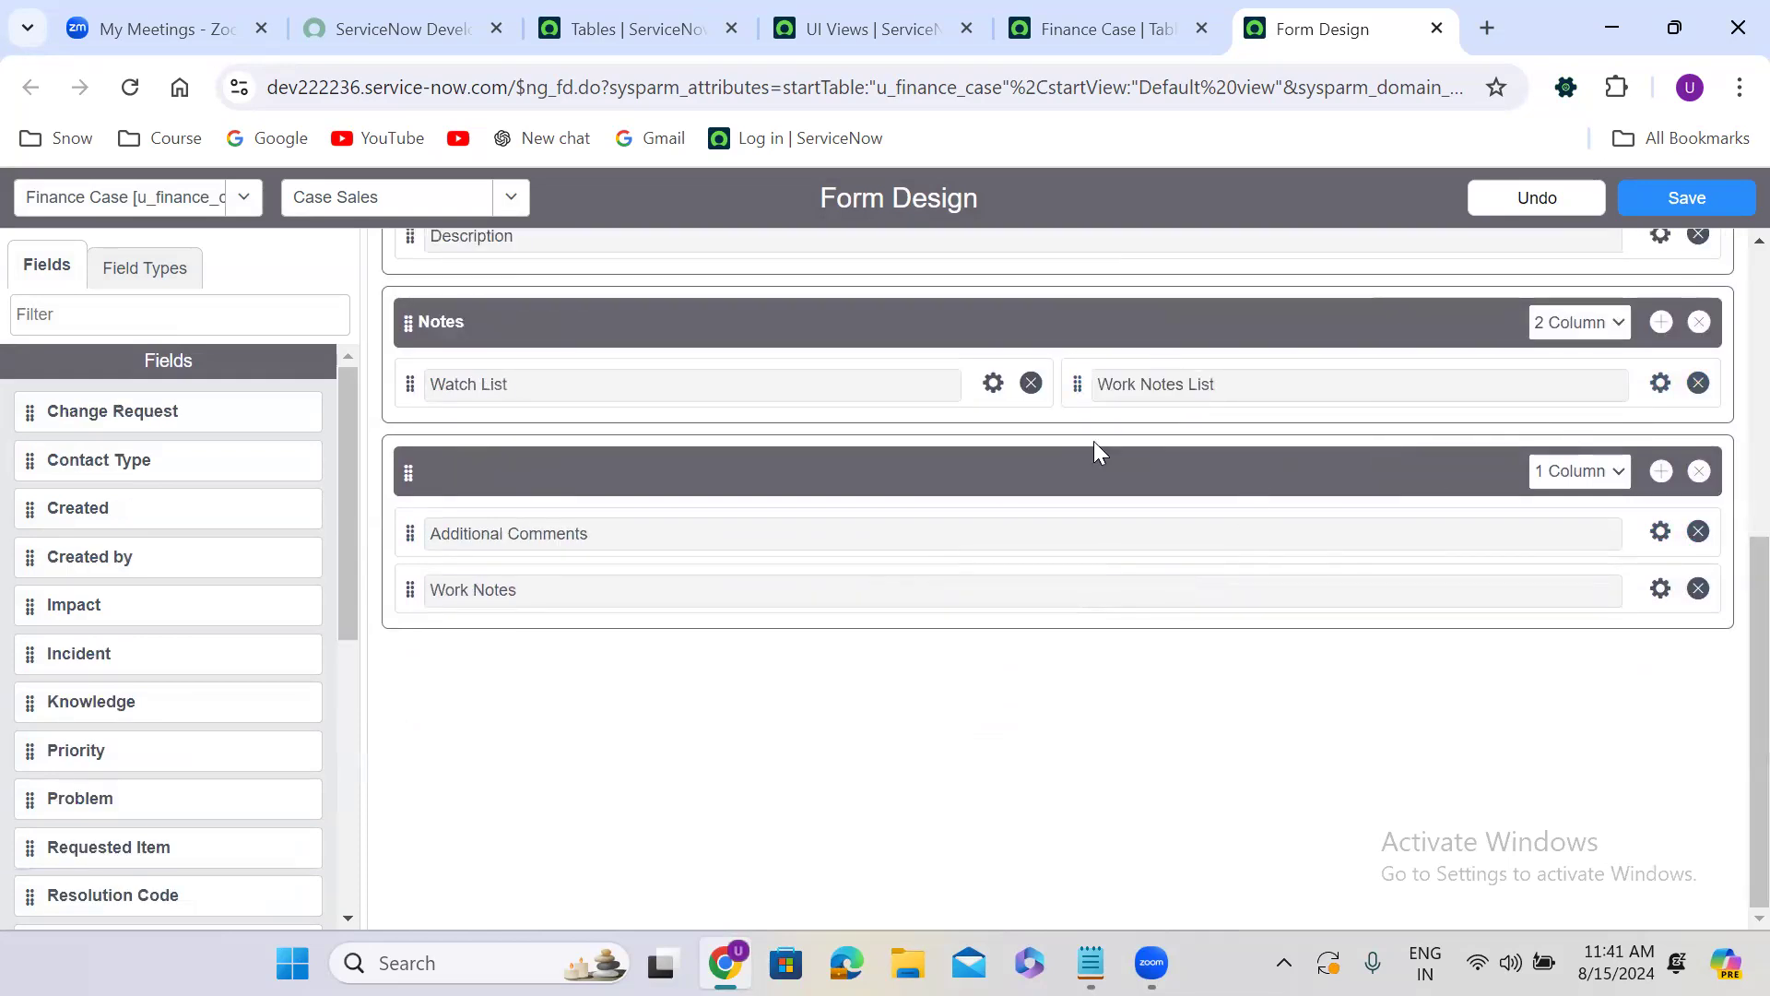
left_click(1689, 196)
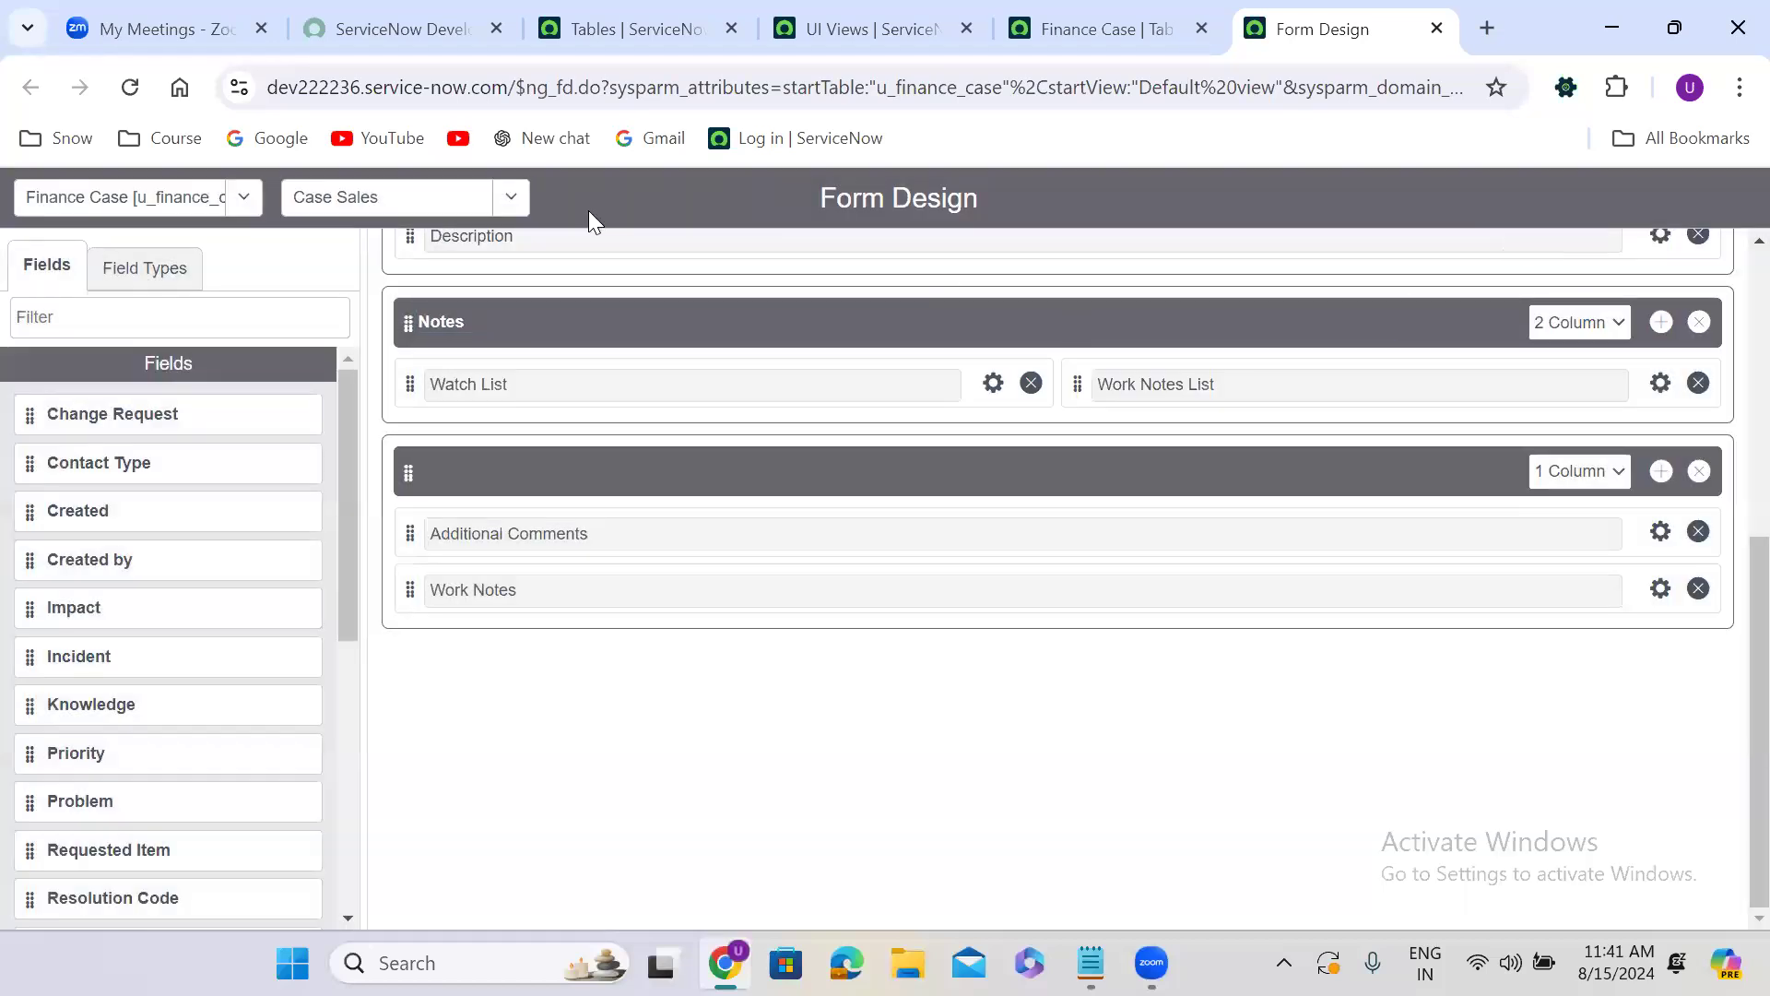
Return to the Default view and create a new Finance Case view named "Self Service".
left_click(399, 195)
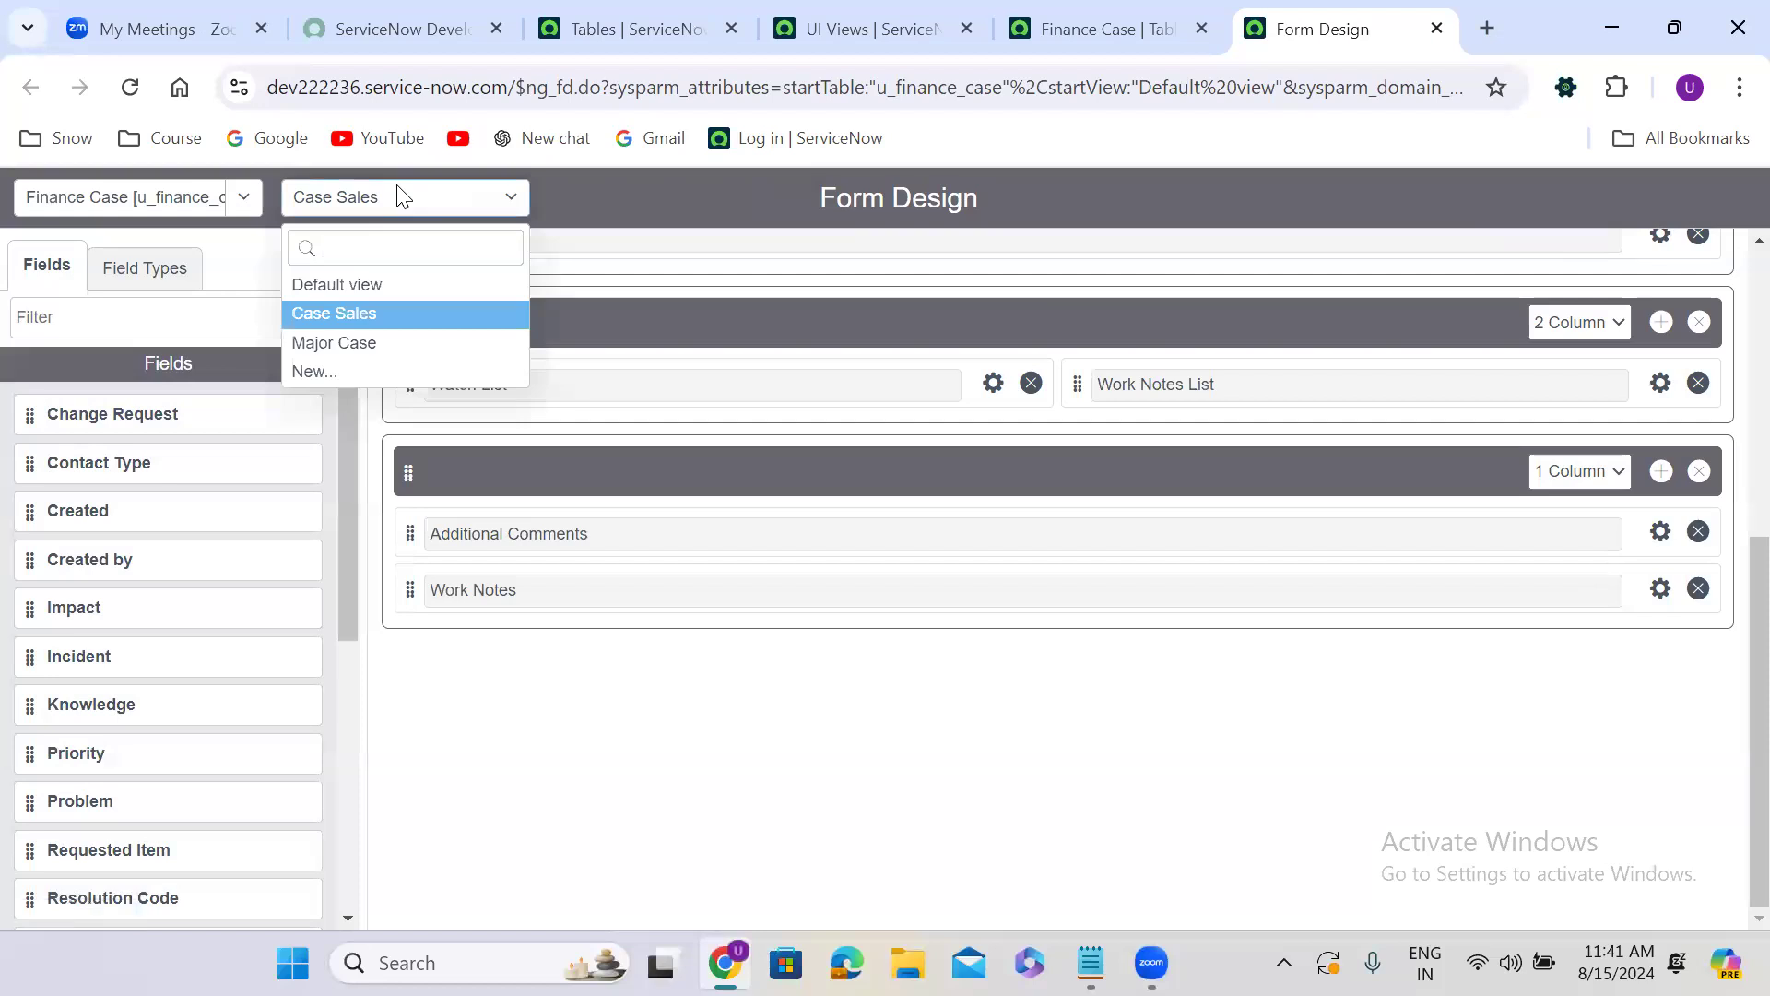
left_click(348, 286)
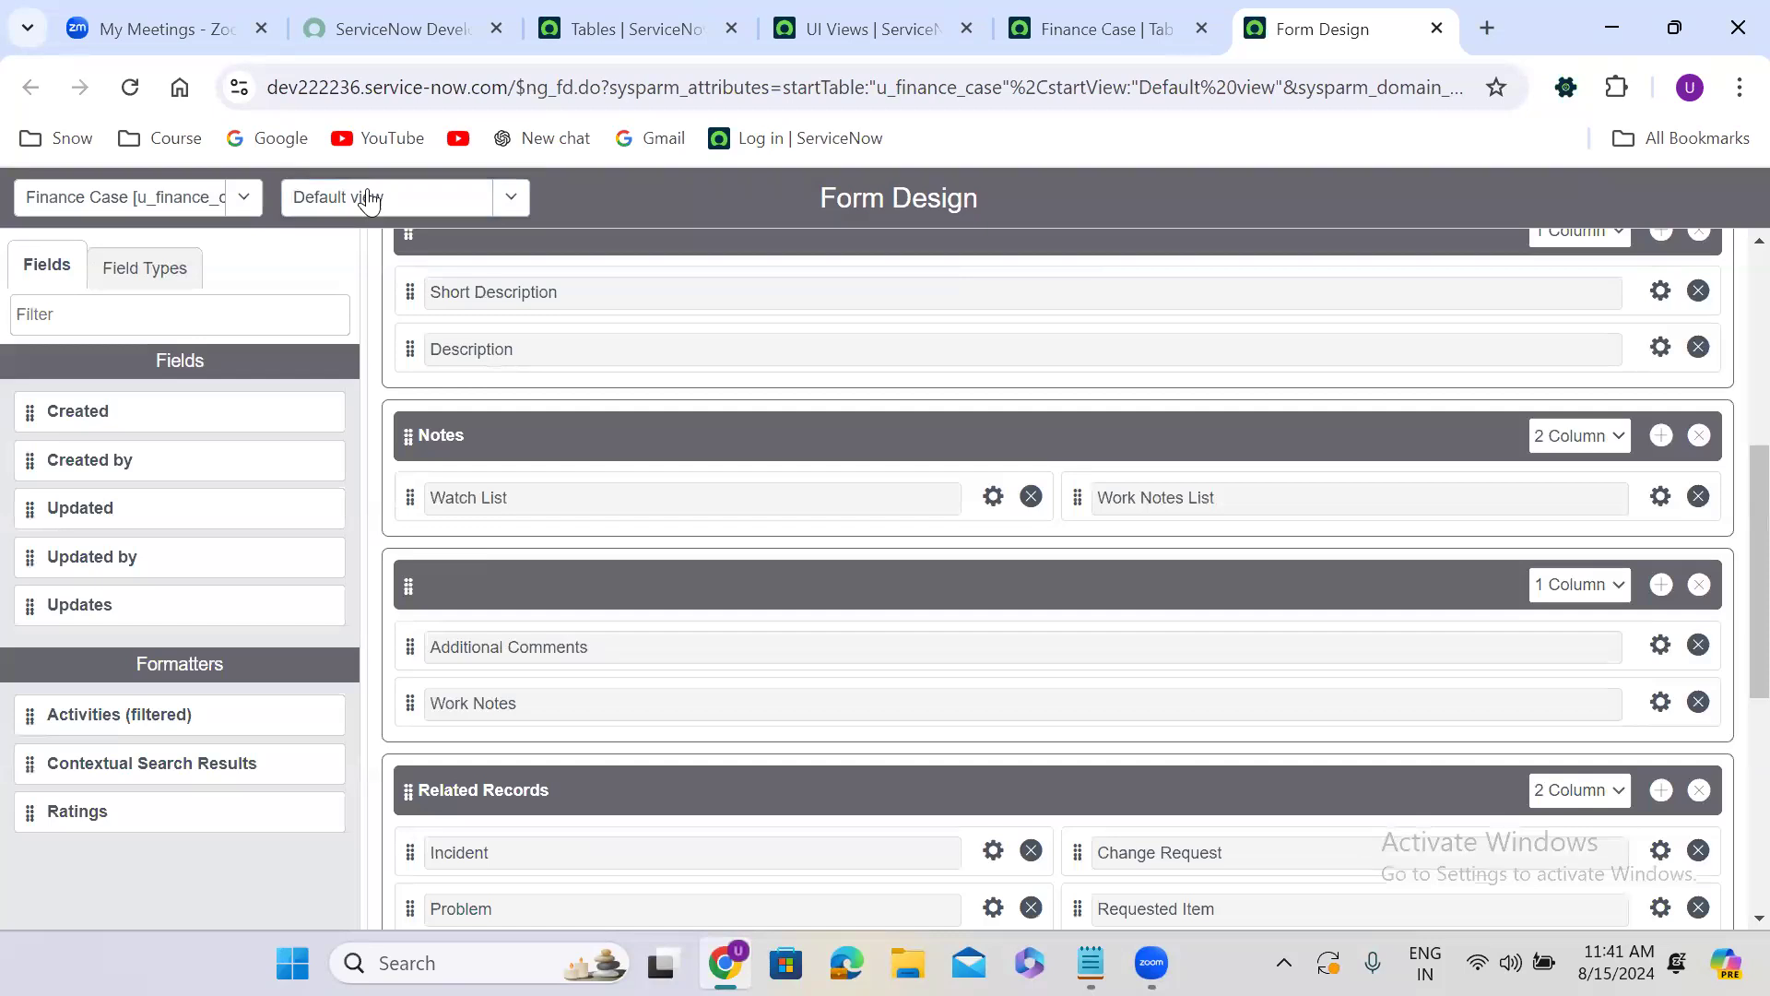
left_click(367, 196)
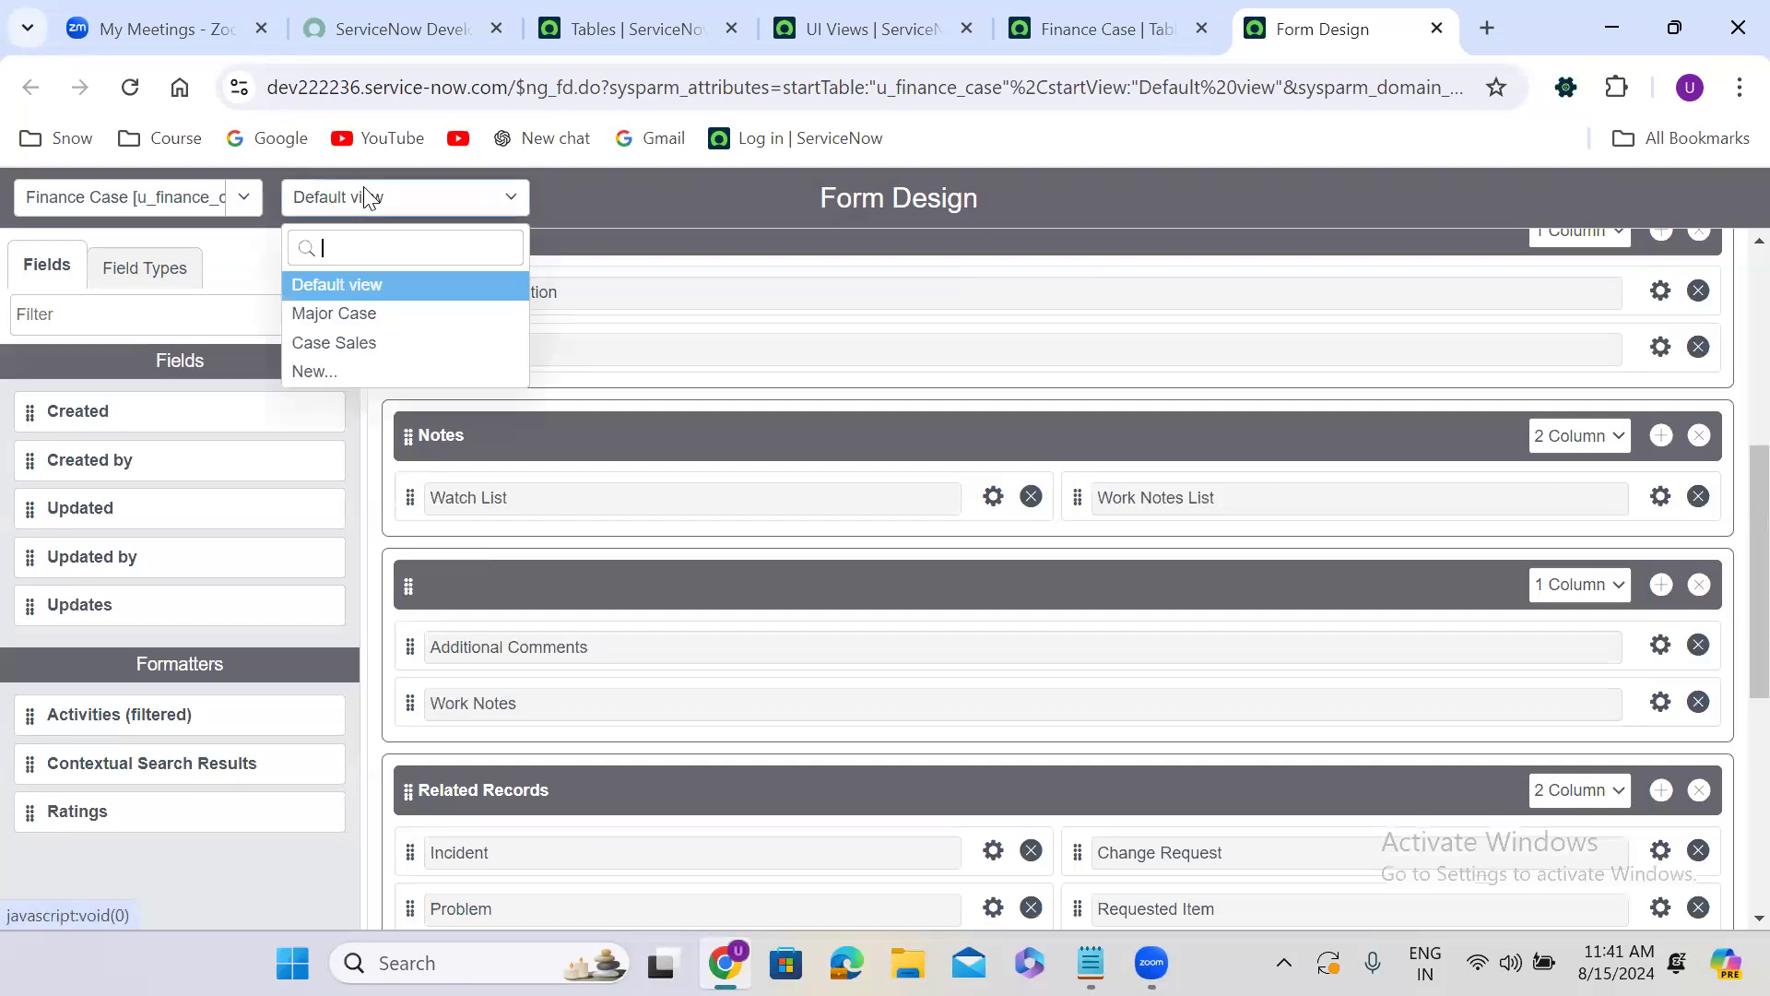
left_click(343, 370)
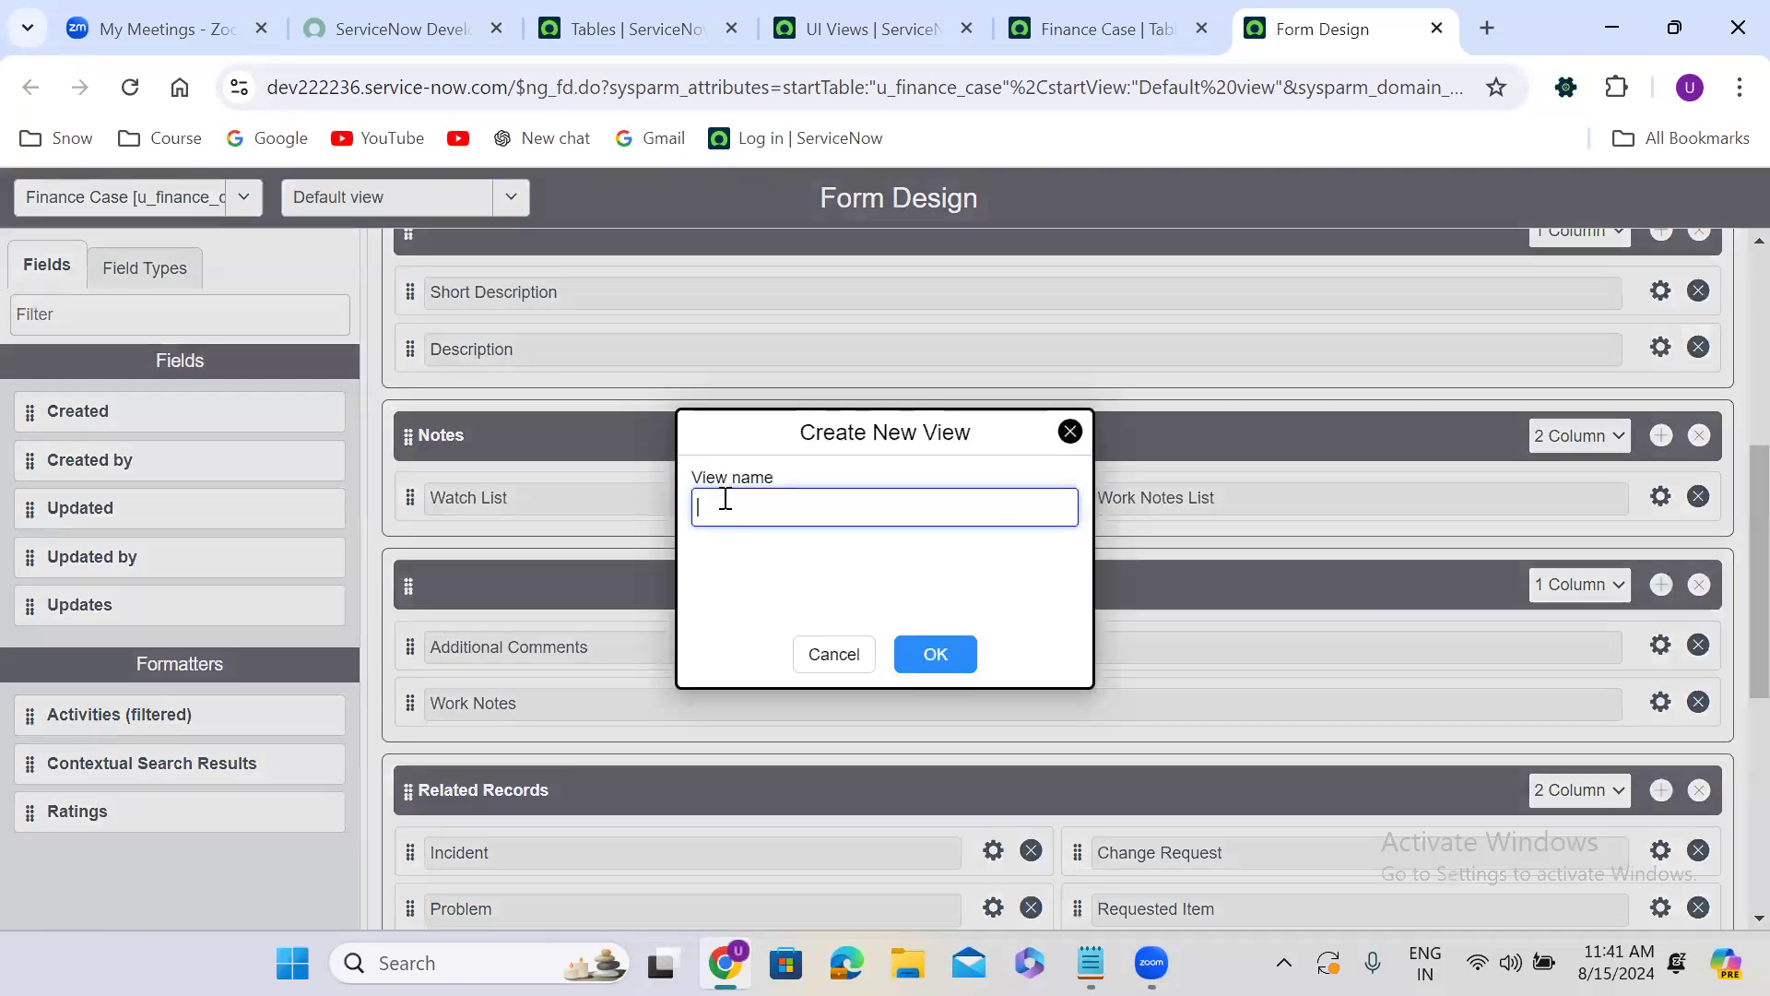
left_click(726, 498)
type("Self Service")
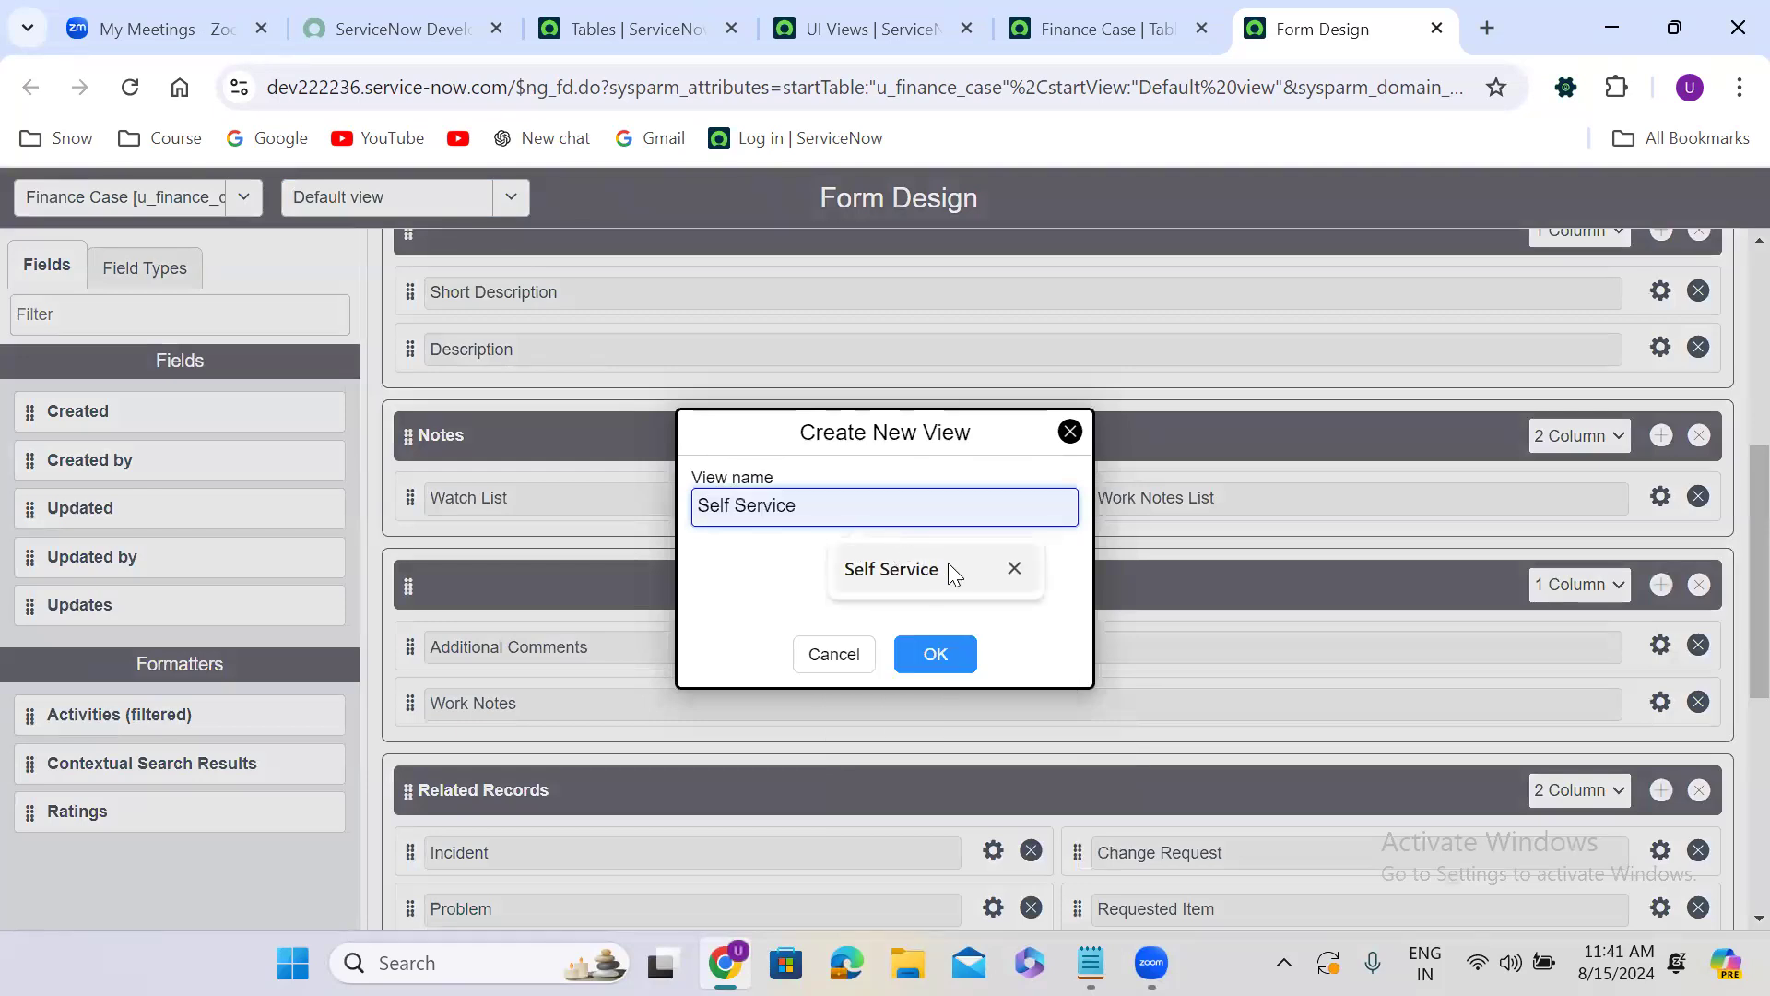
left_click(947, 564)
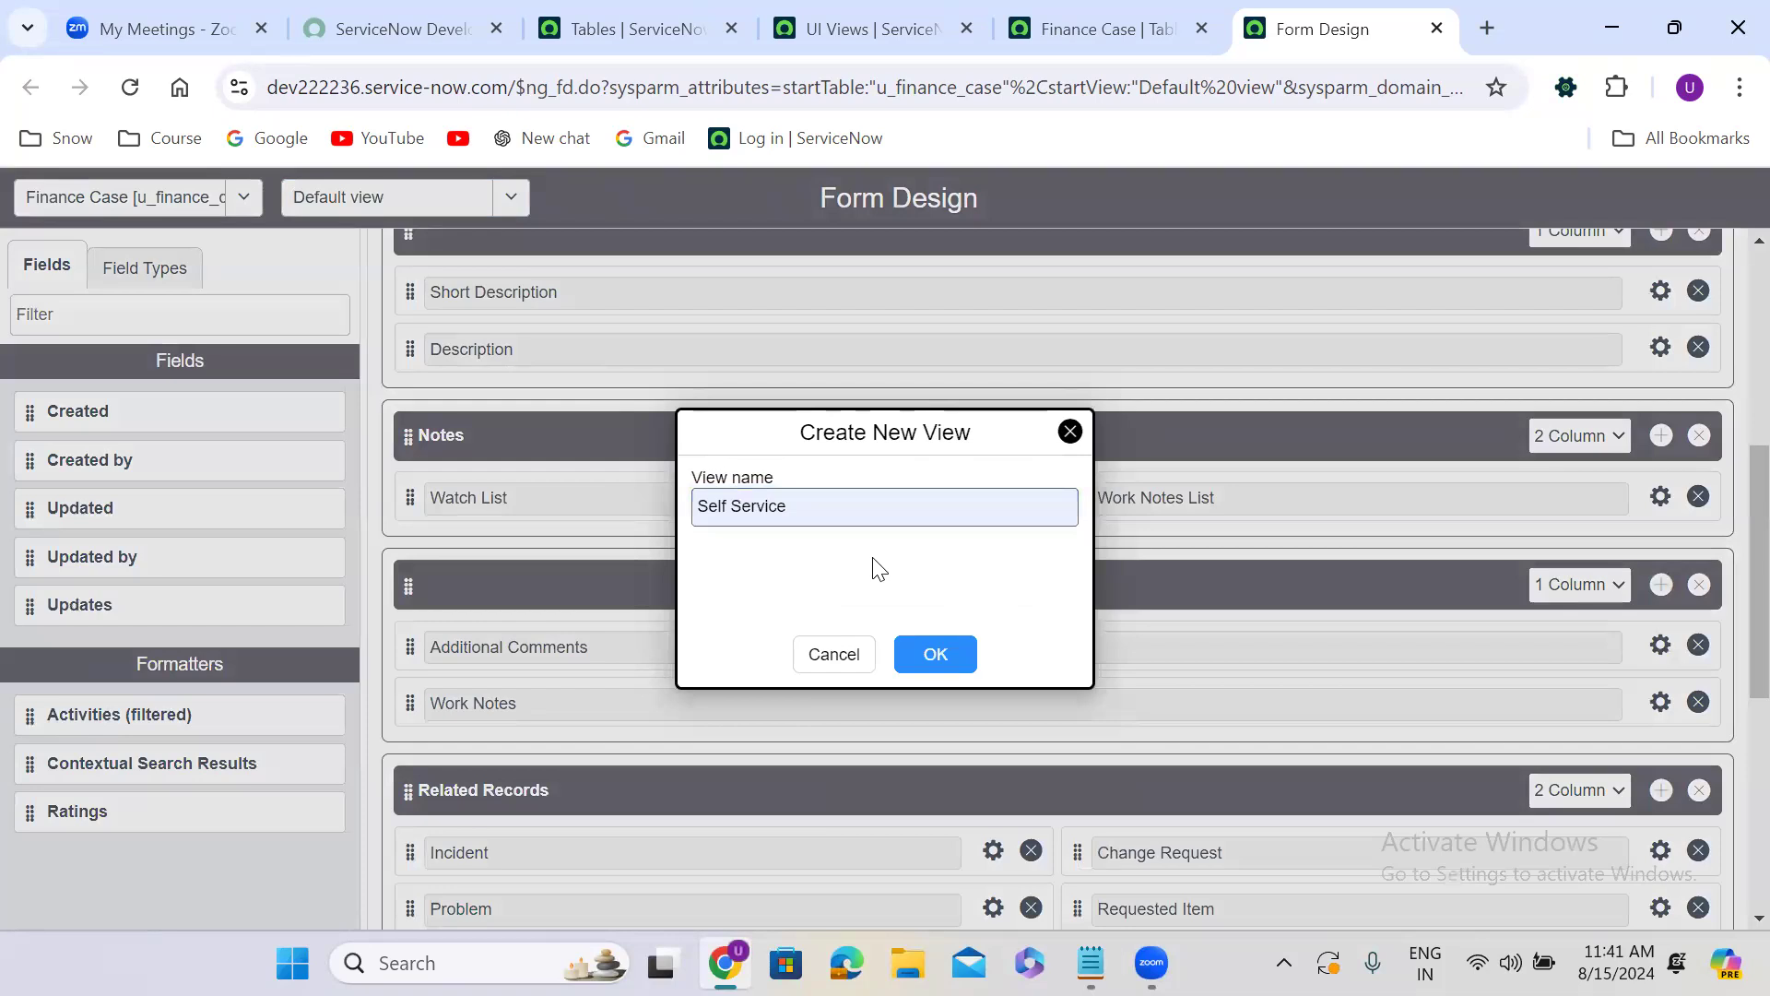
left_click(936, 655)
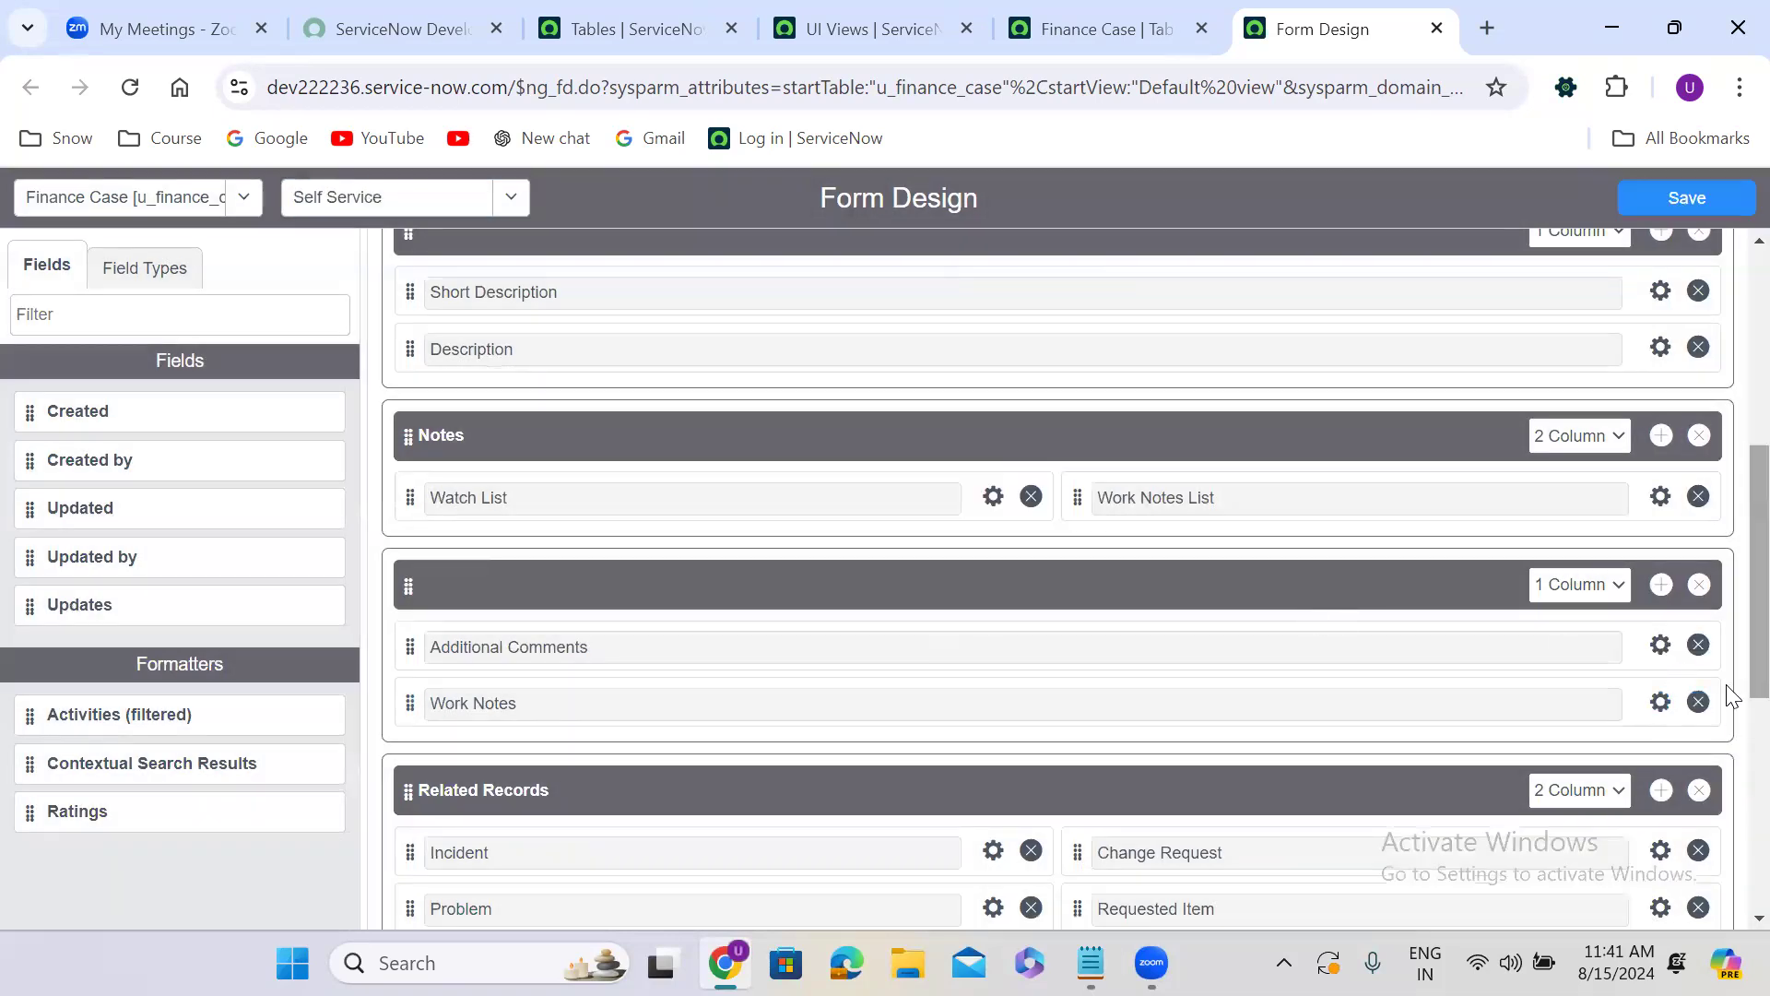
Remove the Caller, Category, Sub Category and Configuration Item fields from the Self Service view's Finance Case section.
scroll(1729, 645, "up", 1)
scroll(1729, 604, "up", 4)
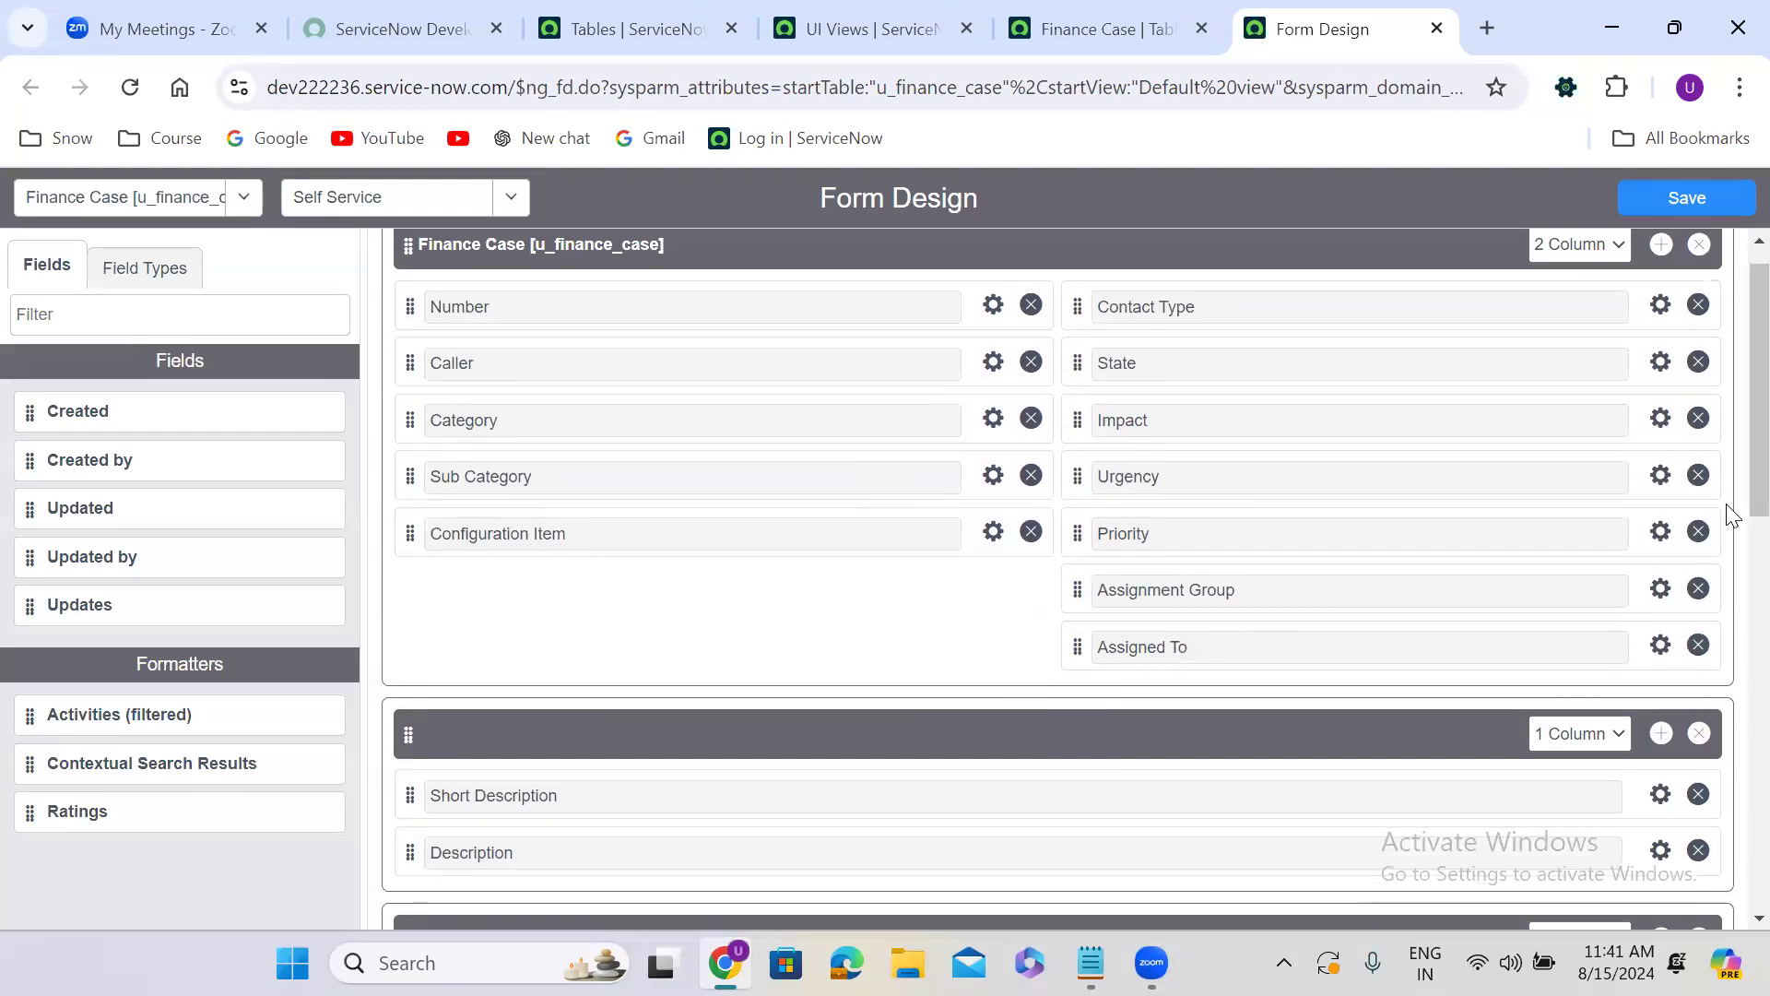
left_click(1032, 362)
left_click(1032, 362)
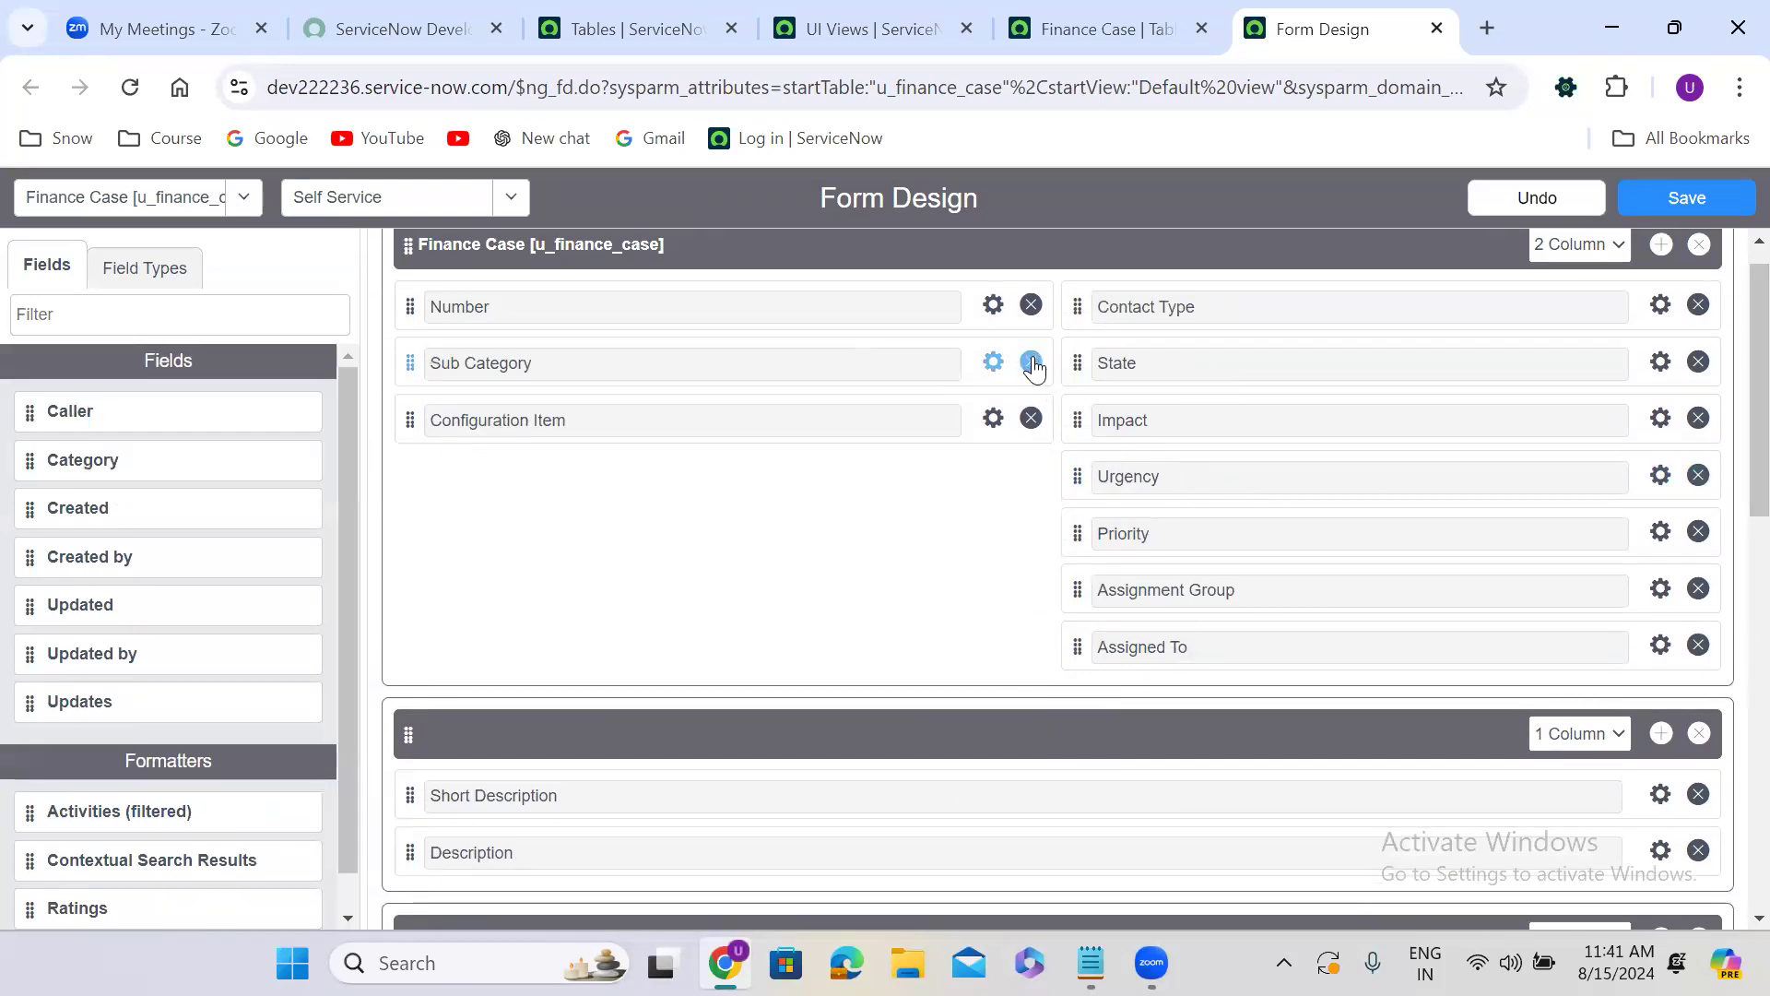
left_click(1032, 362)
left_click(1031, 362)
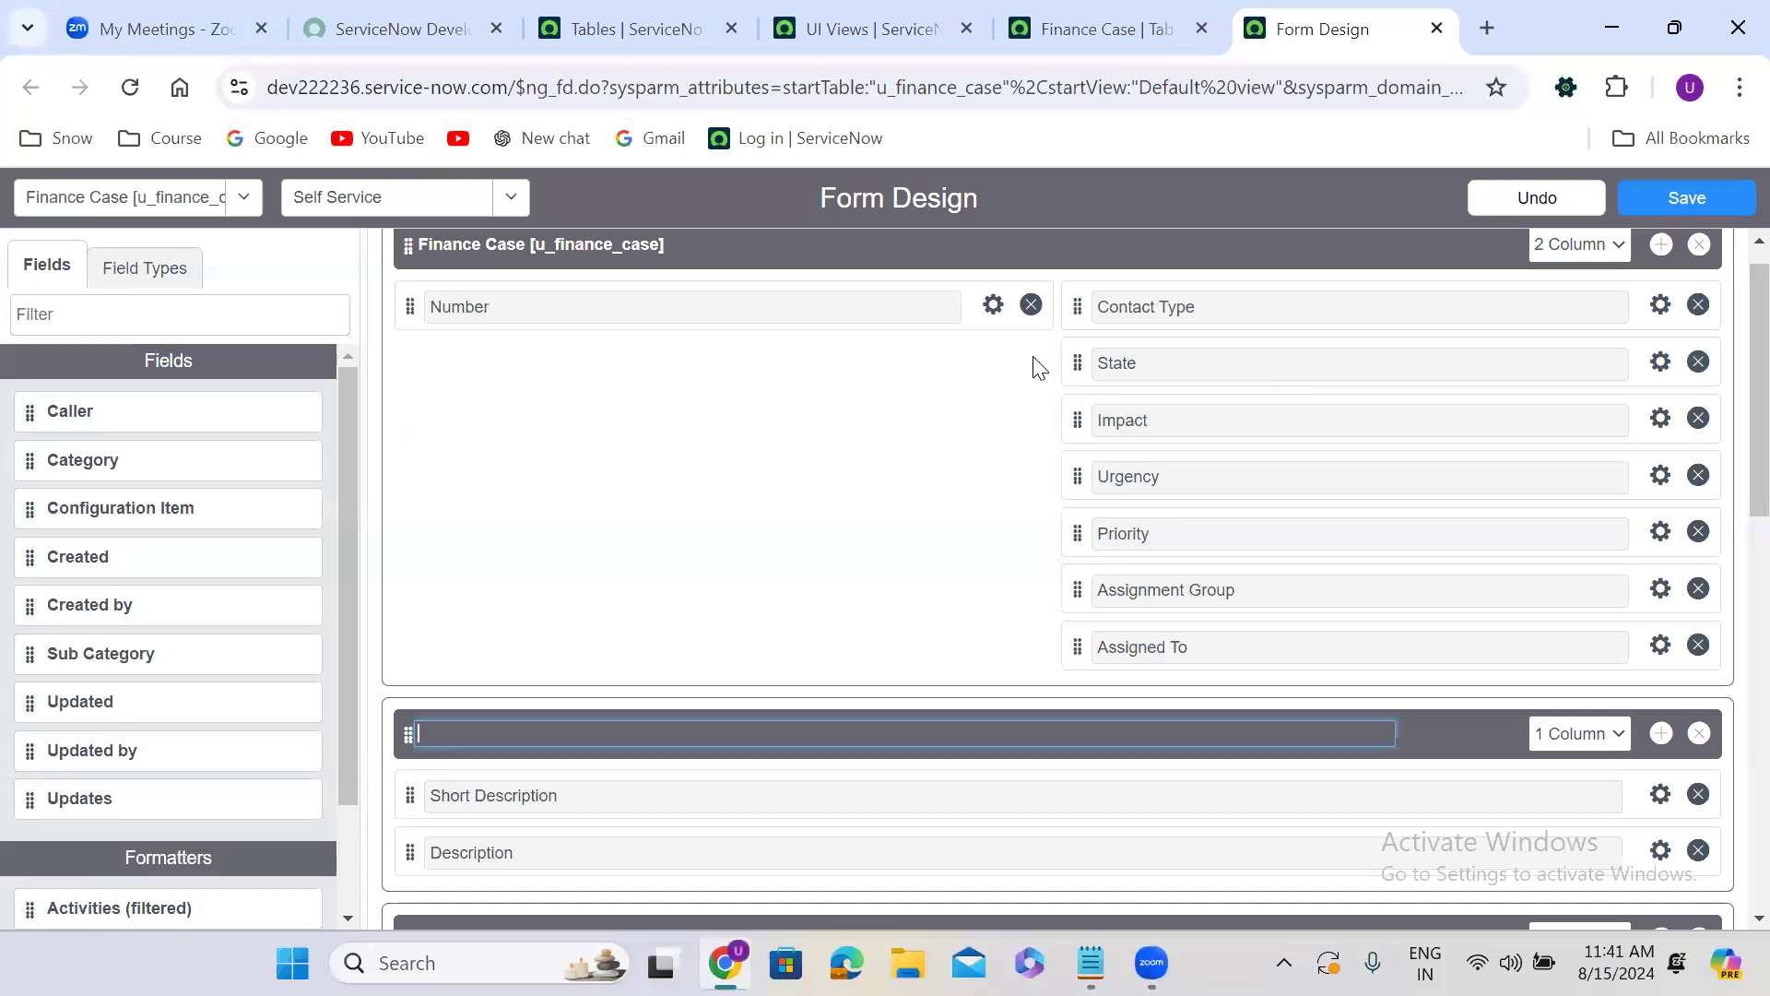
Remove the Contact Type, State, Impact, Urgency and Priority fields from the Self Service view's Finance Case section.
left_click(1698, 305)
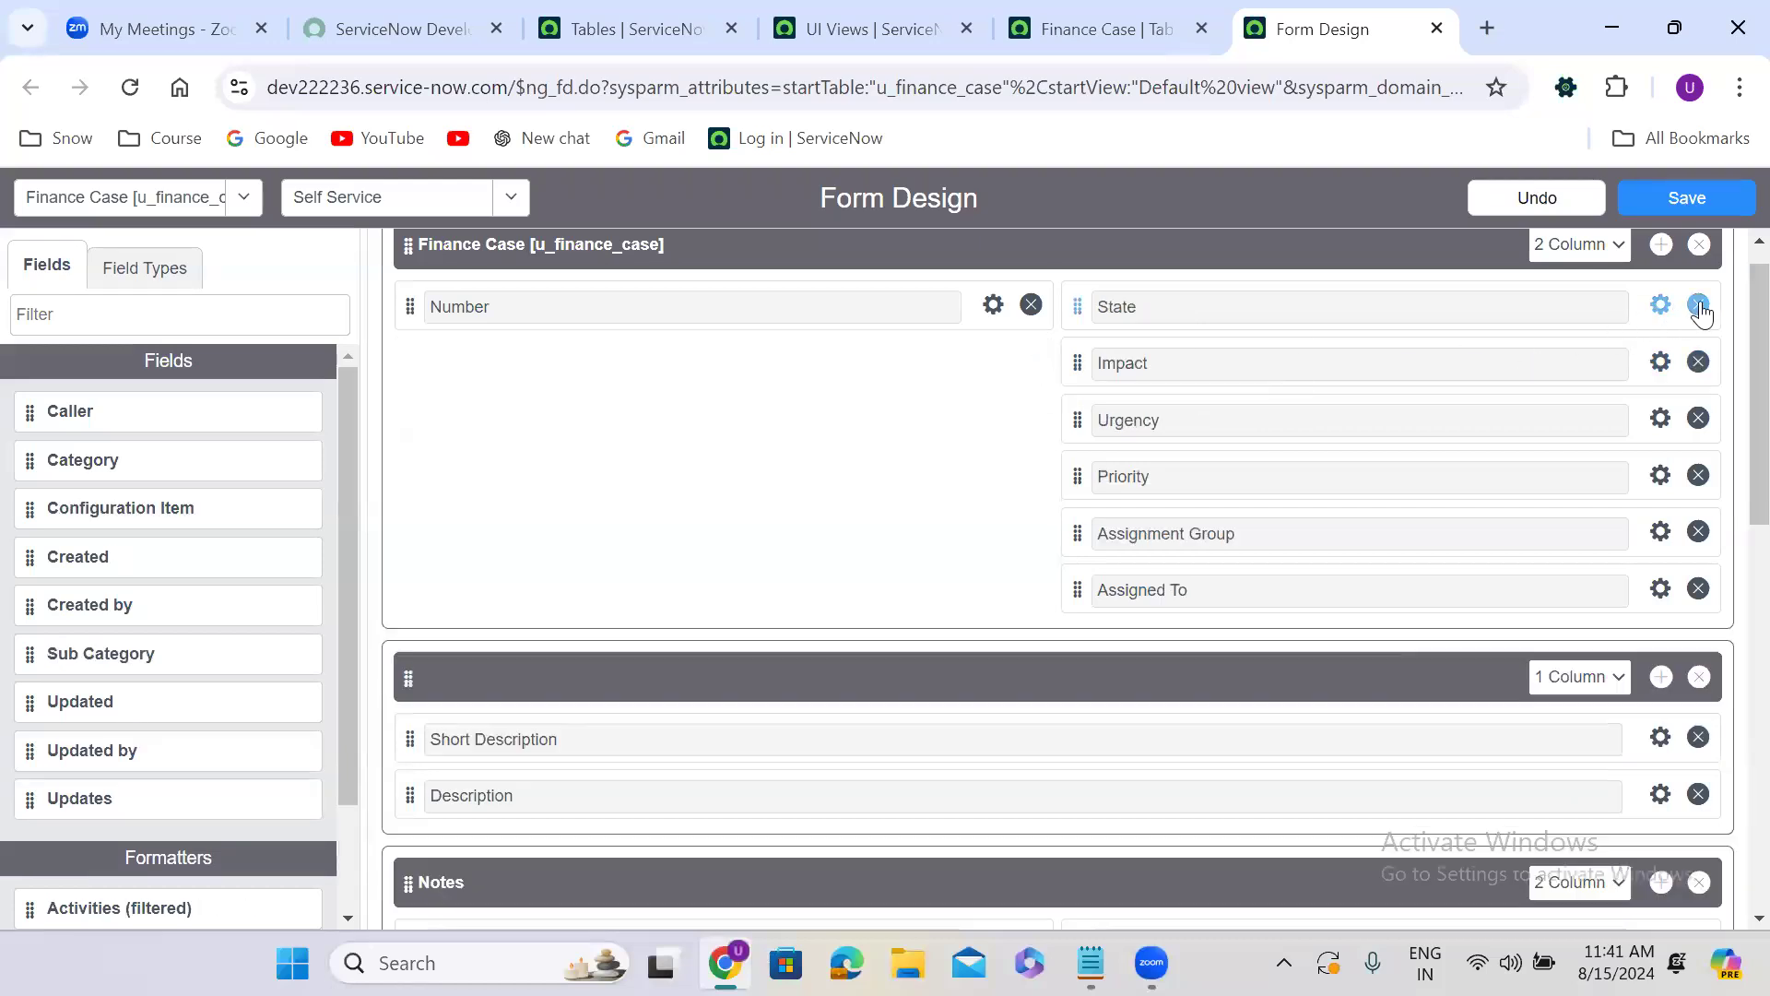
left_click(1698, 305)
left_click(1698, 305)
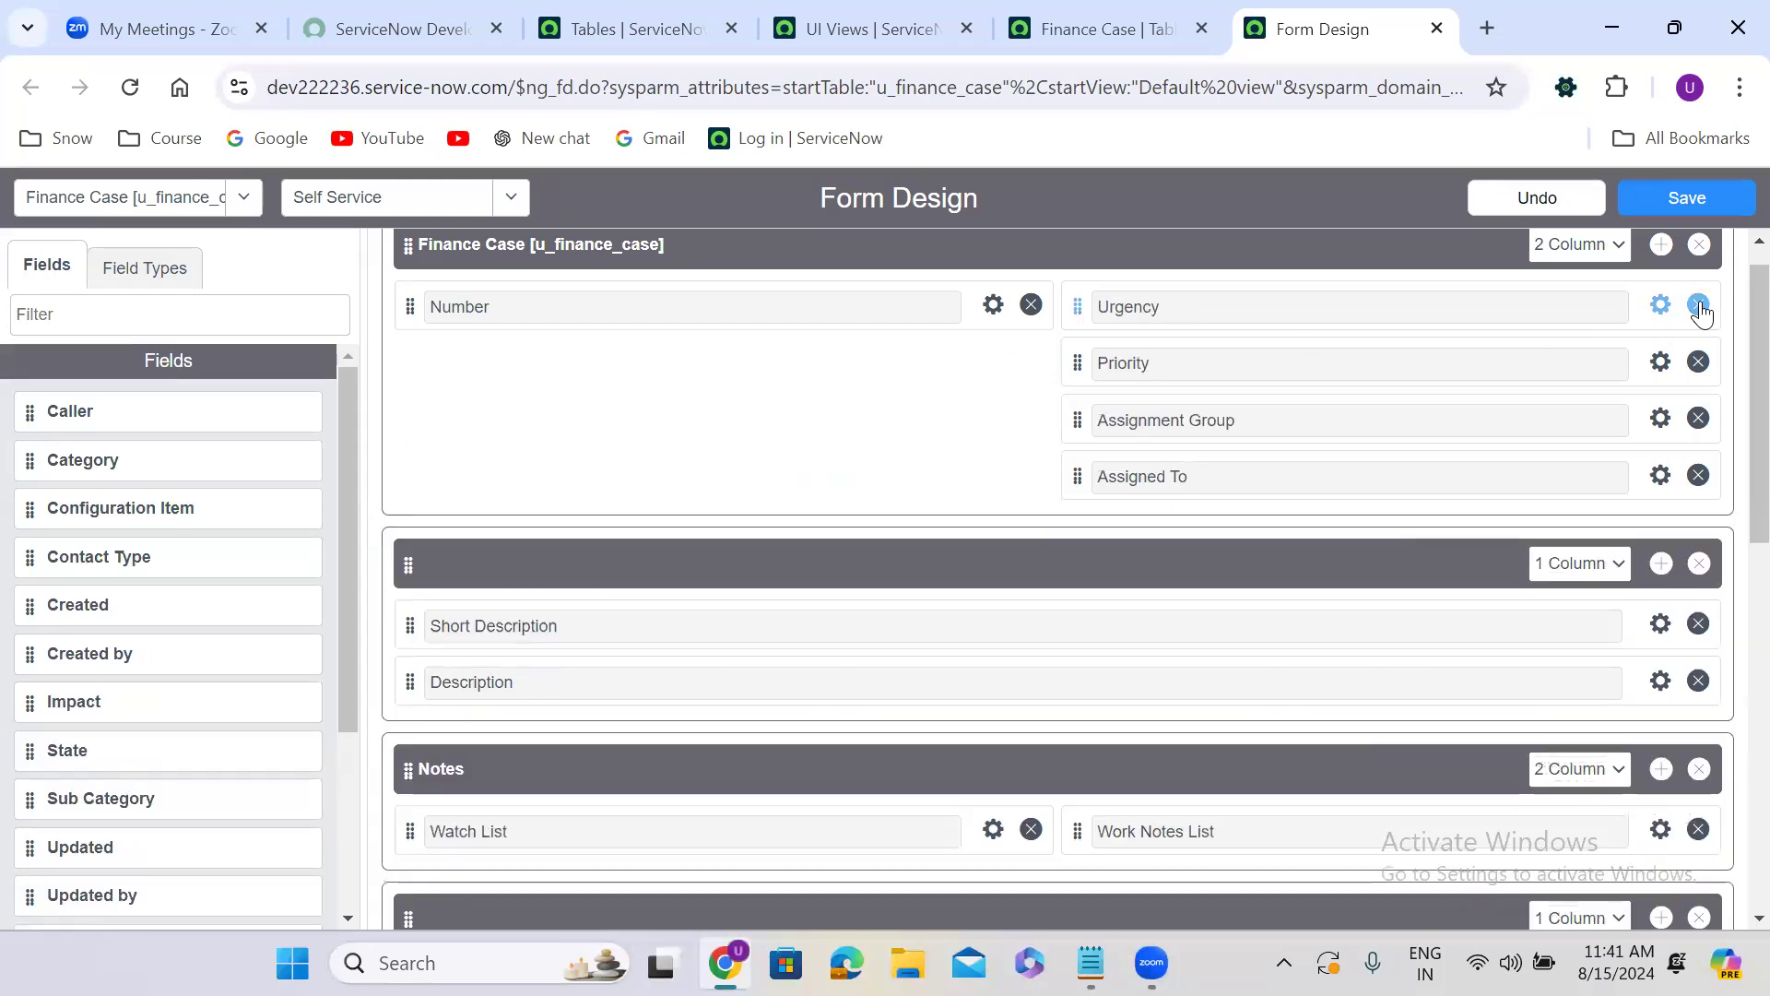
left_click(1699, 305)
left_click(1699, 305)
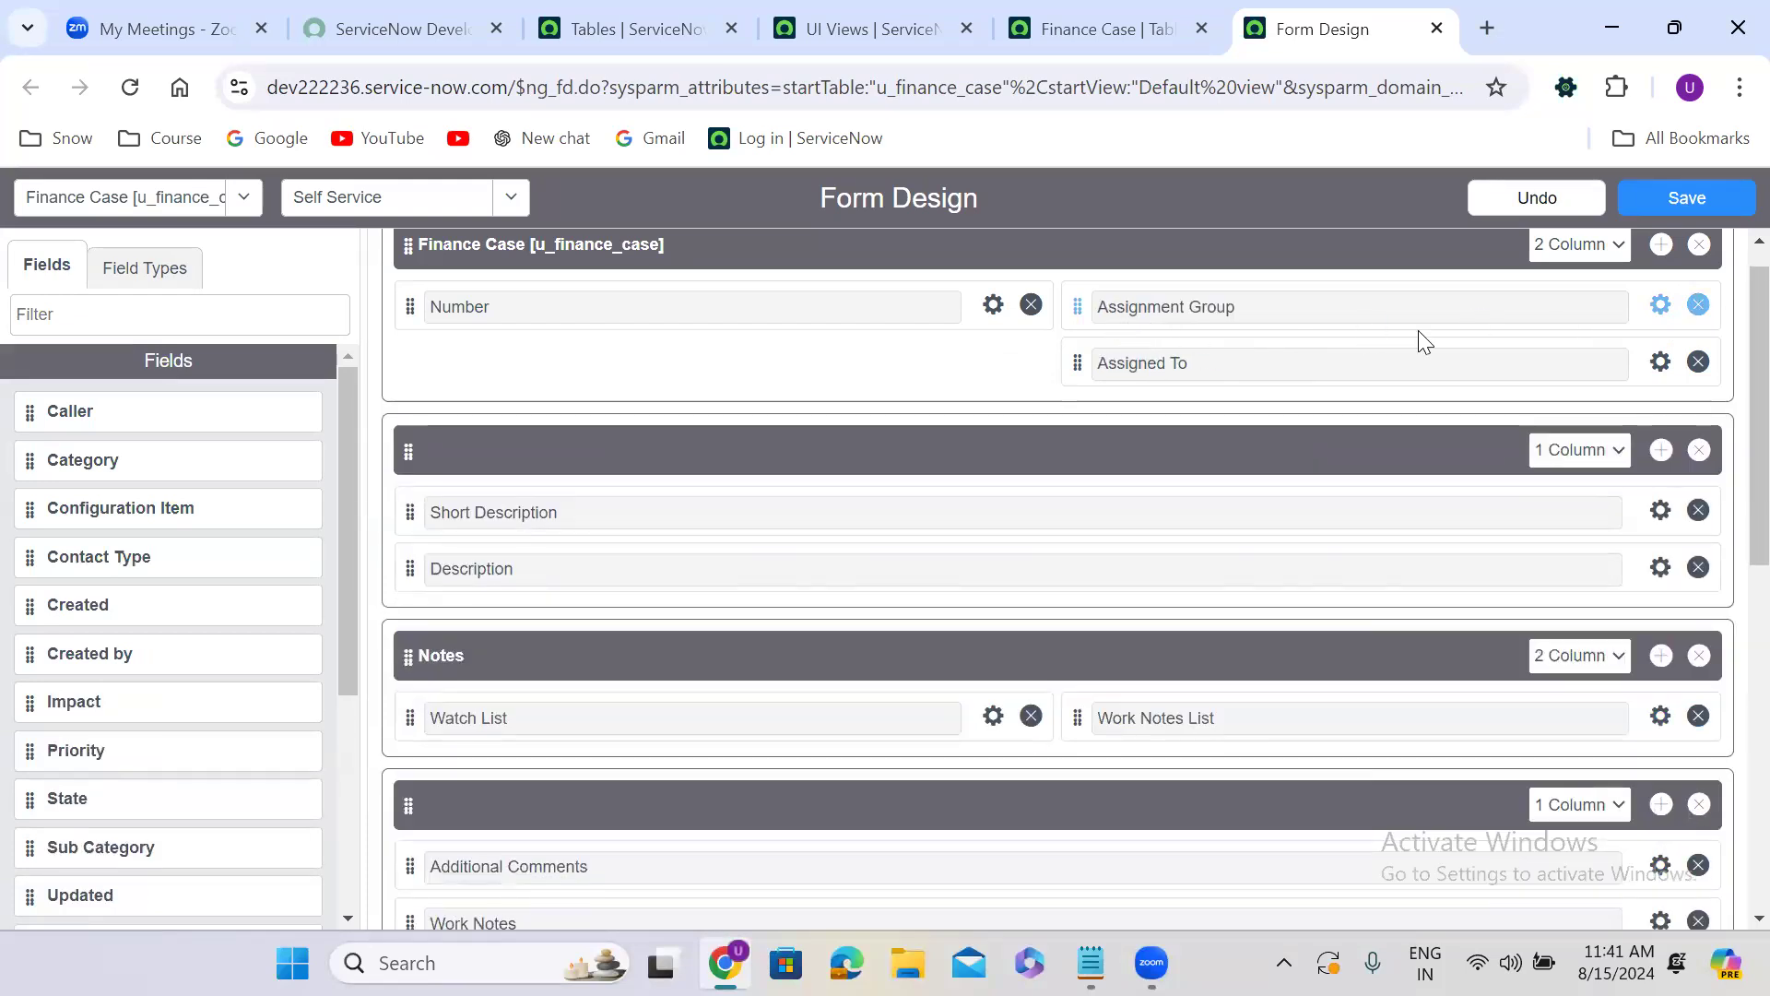
Set the Finance Case section to one column with the Caller field added below Number, and save the Self Service view.
left_click(1575, 245)
left_click(1573, 276)
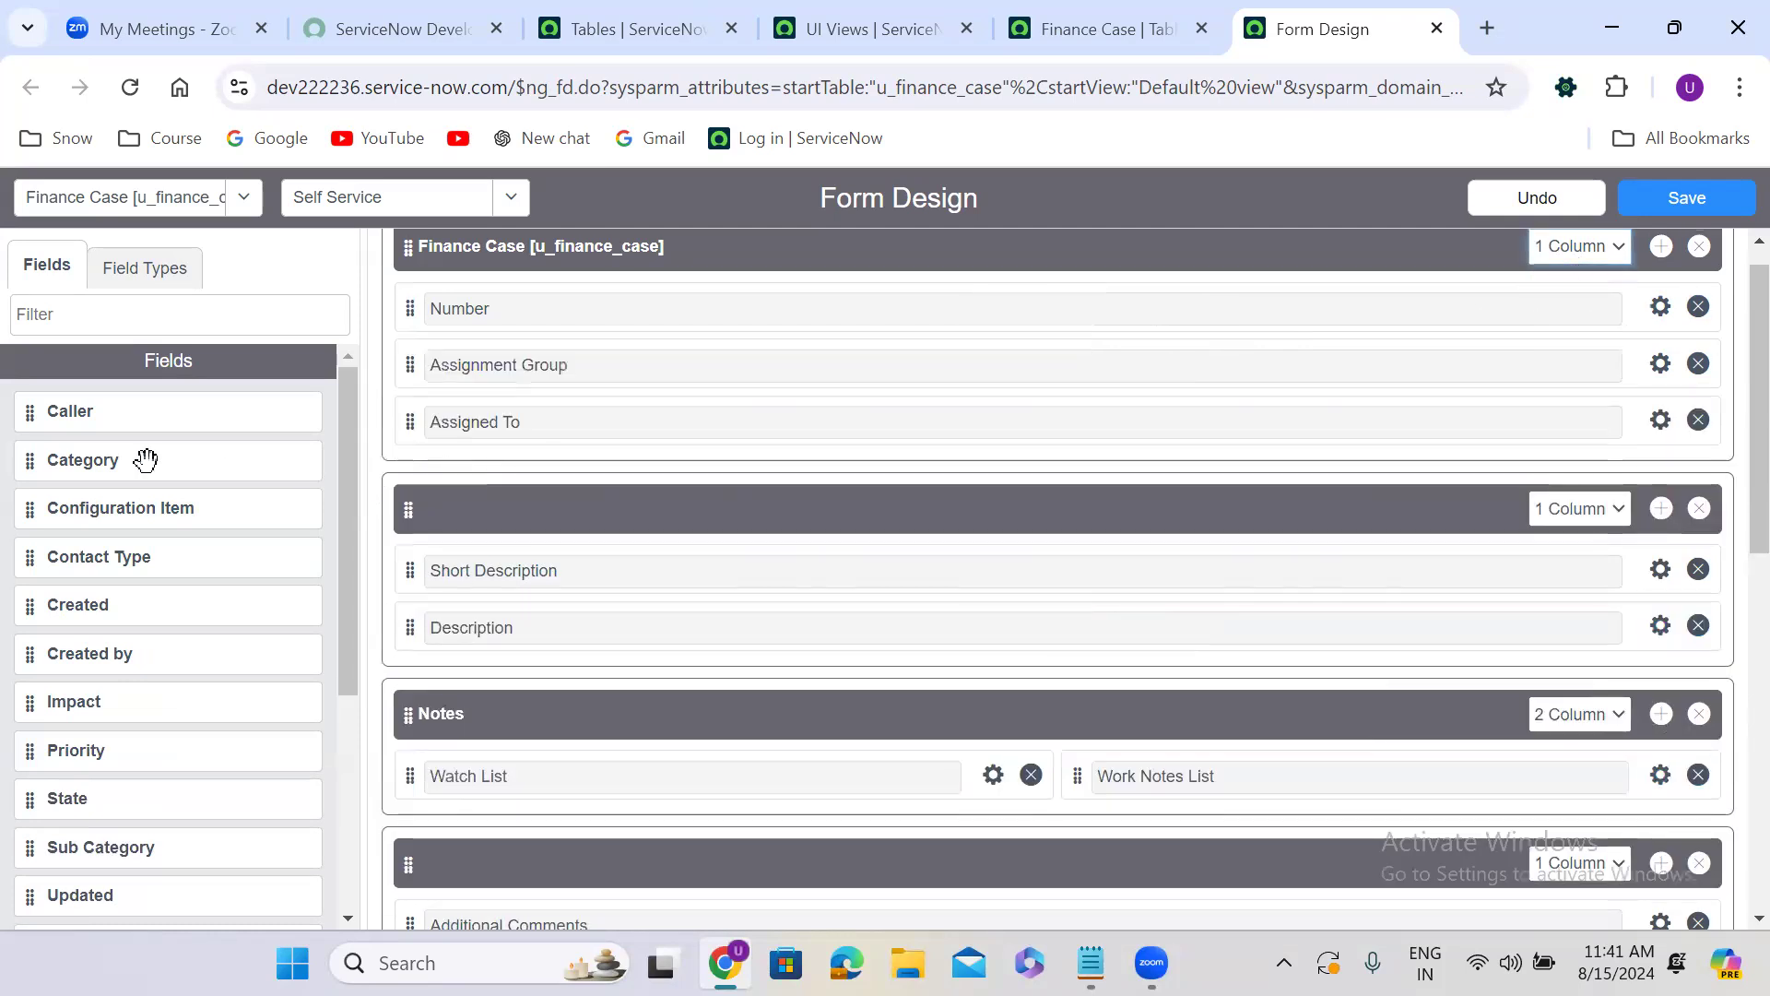
left_click_drag(20, 415, 438, 361)
left_click_drag(1729, 836, 1732, 378)
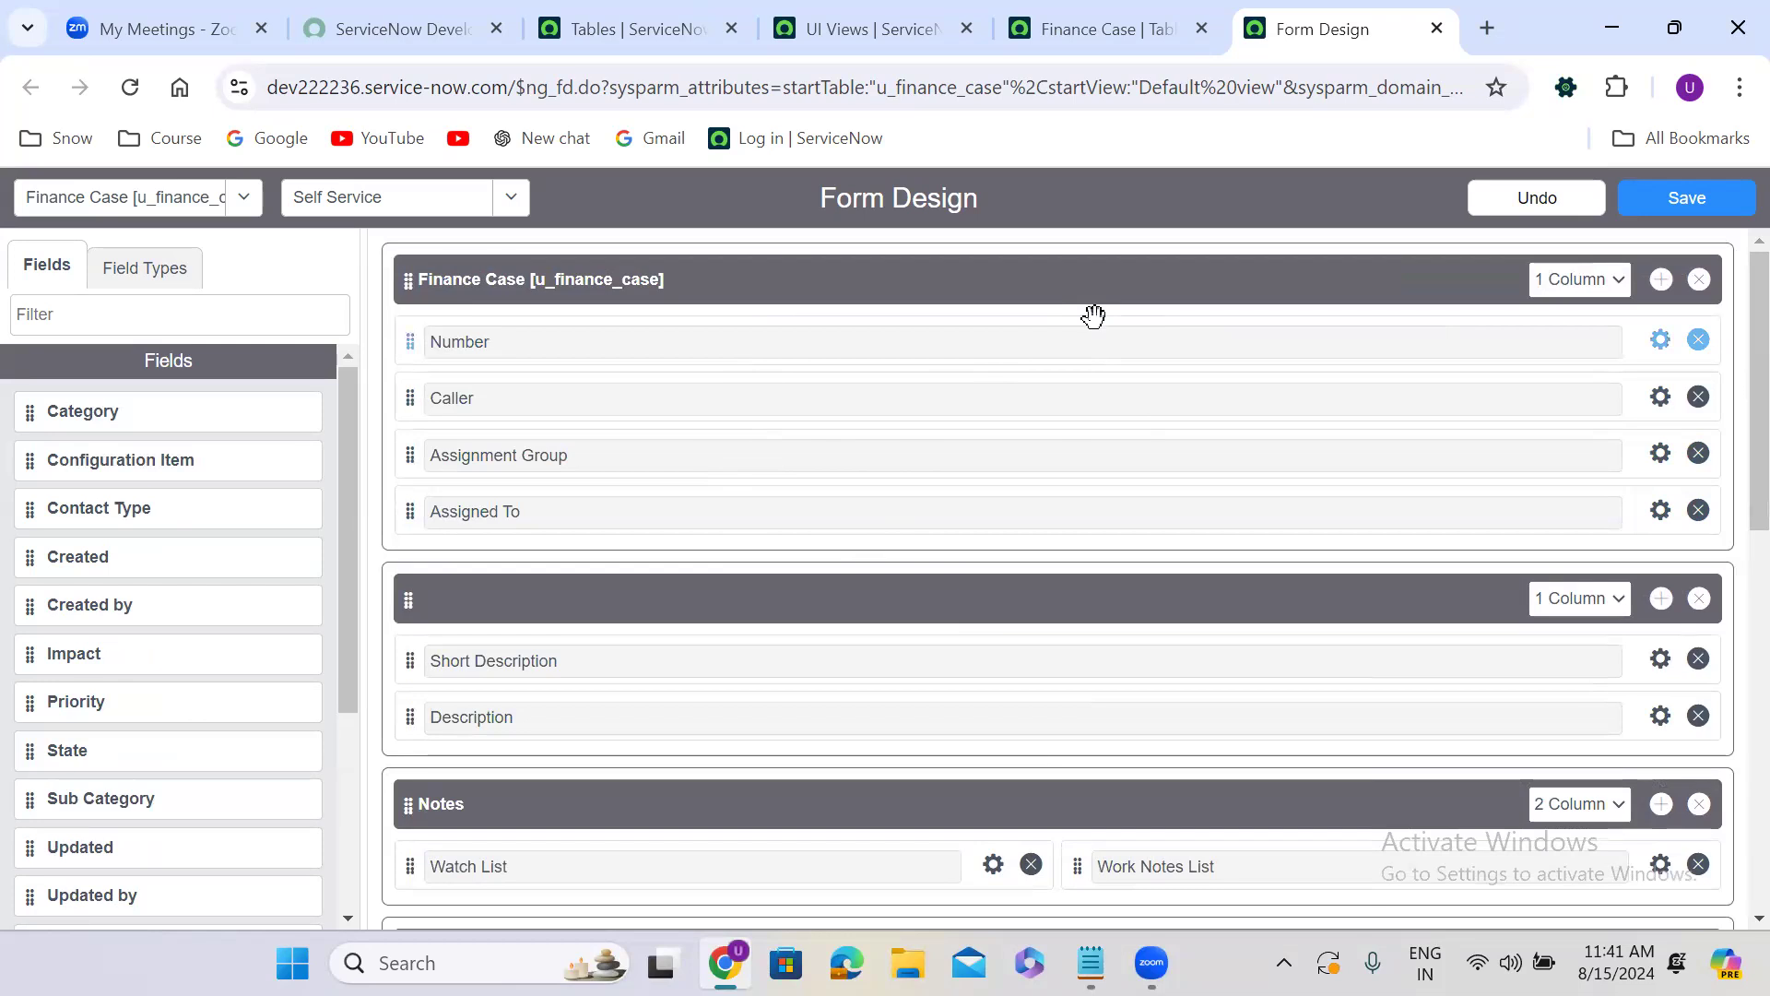
left_click(1685, 203)
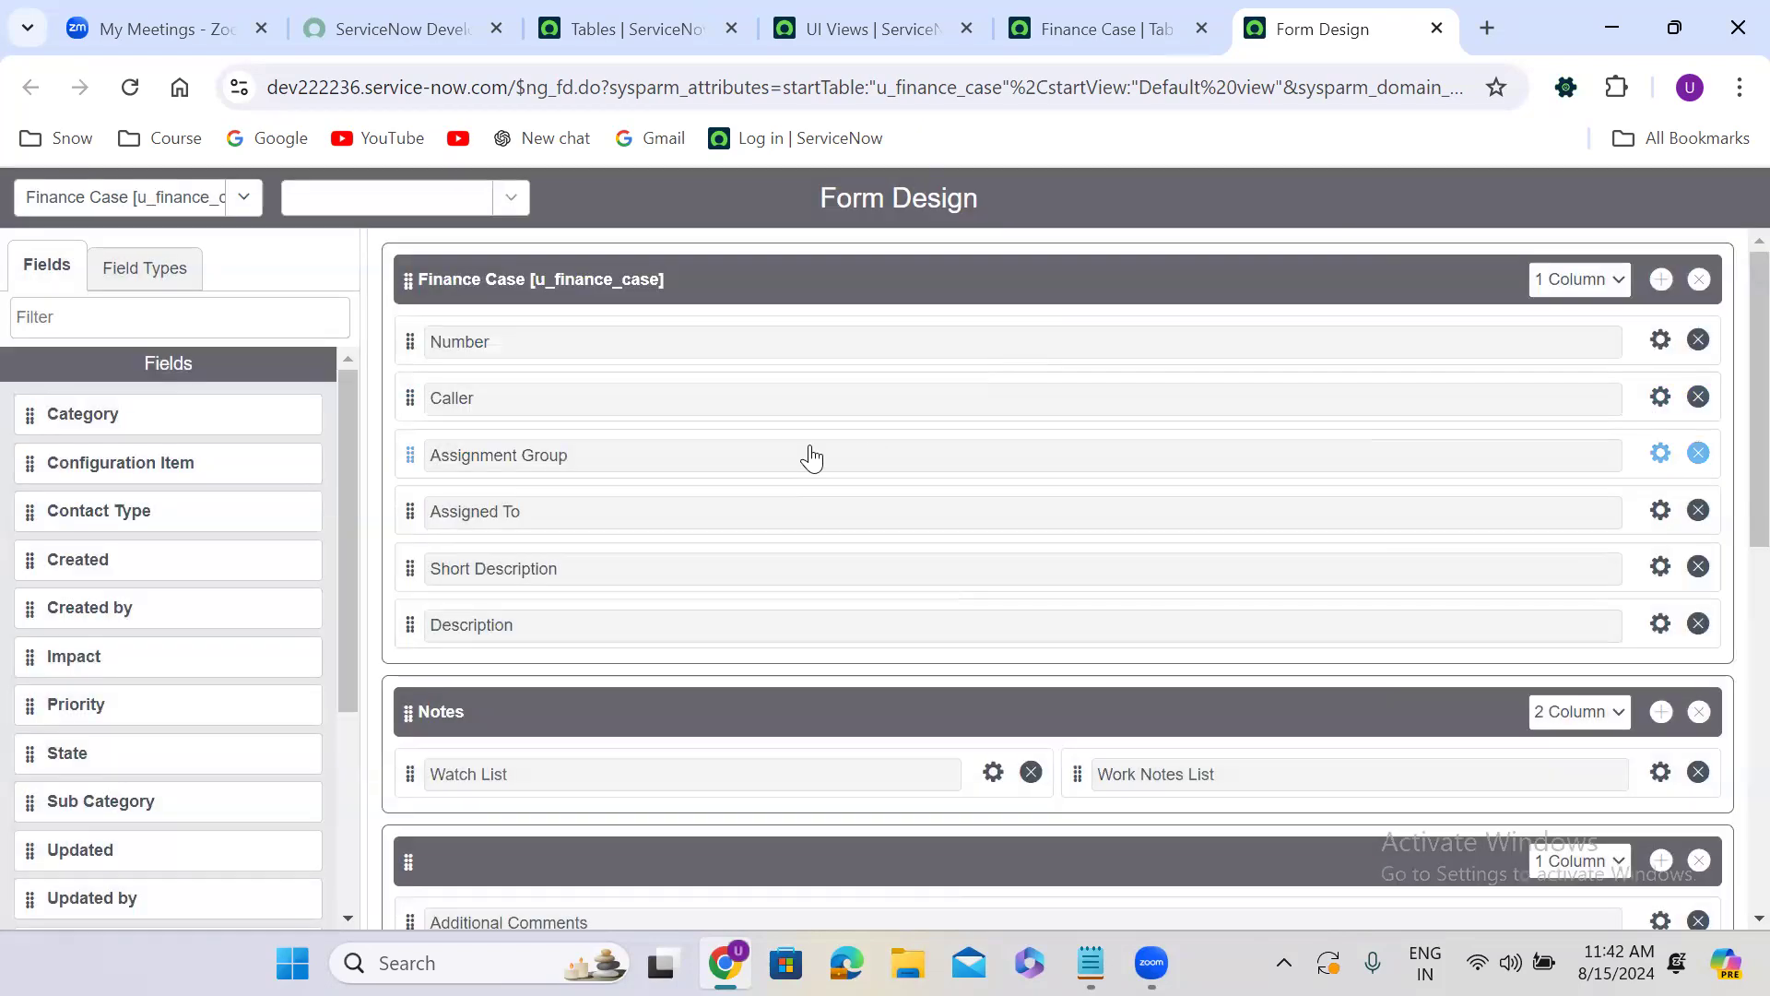
Review the Finance Case form layouts of the Default, Major Case, Case Sales and Self_service views.
left_click(1085, 29)
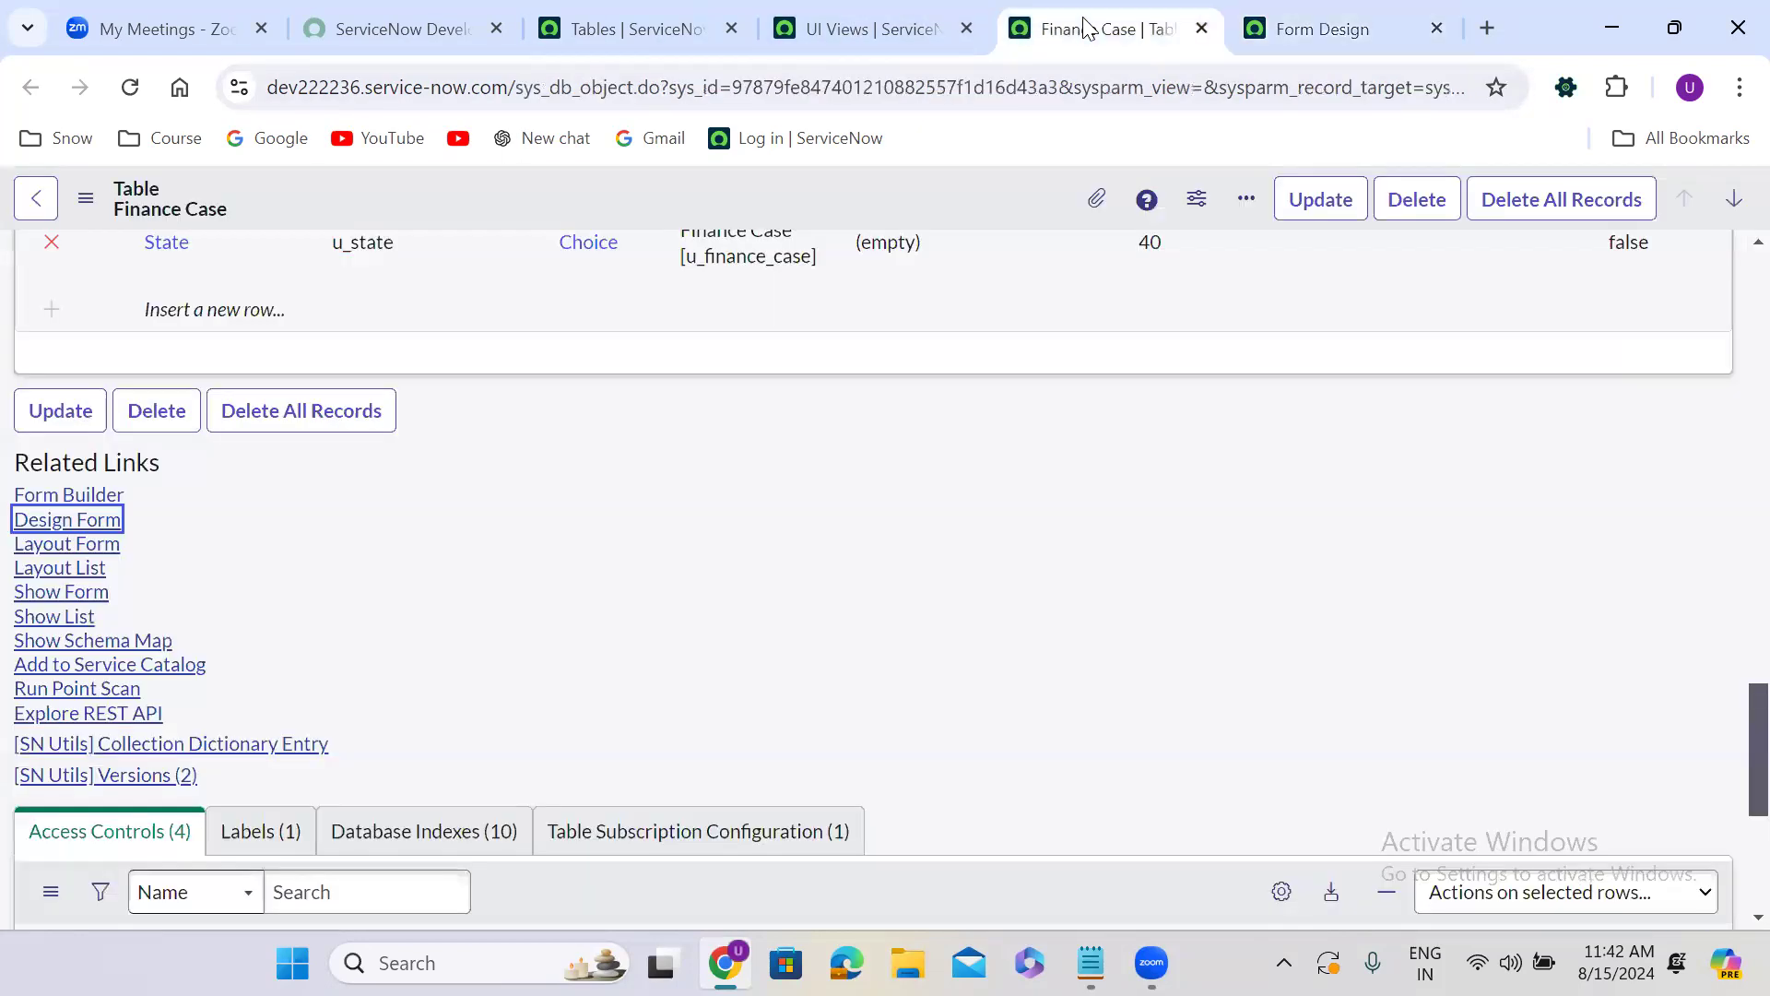
left_click(1303, 26)
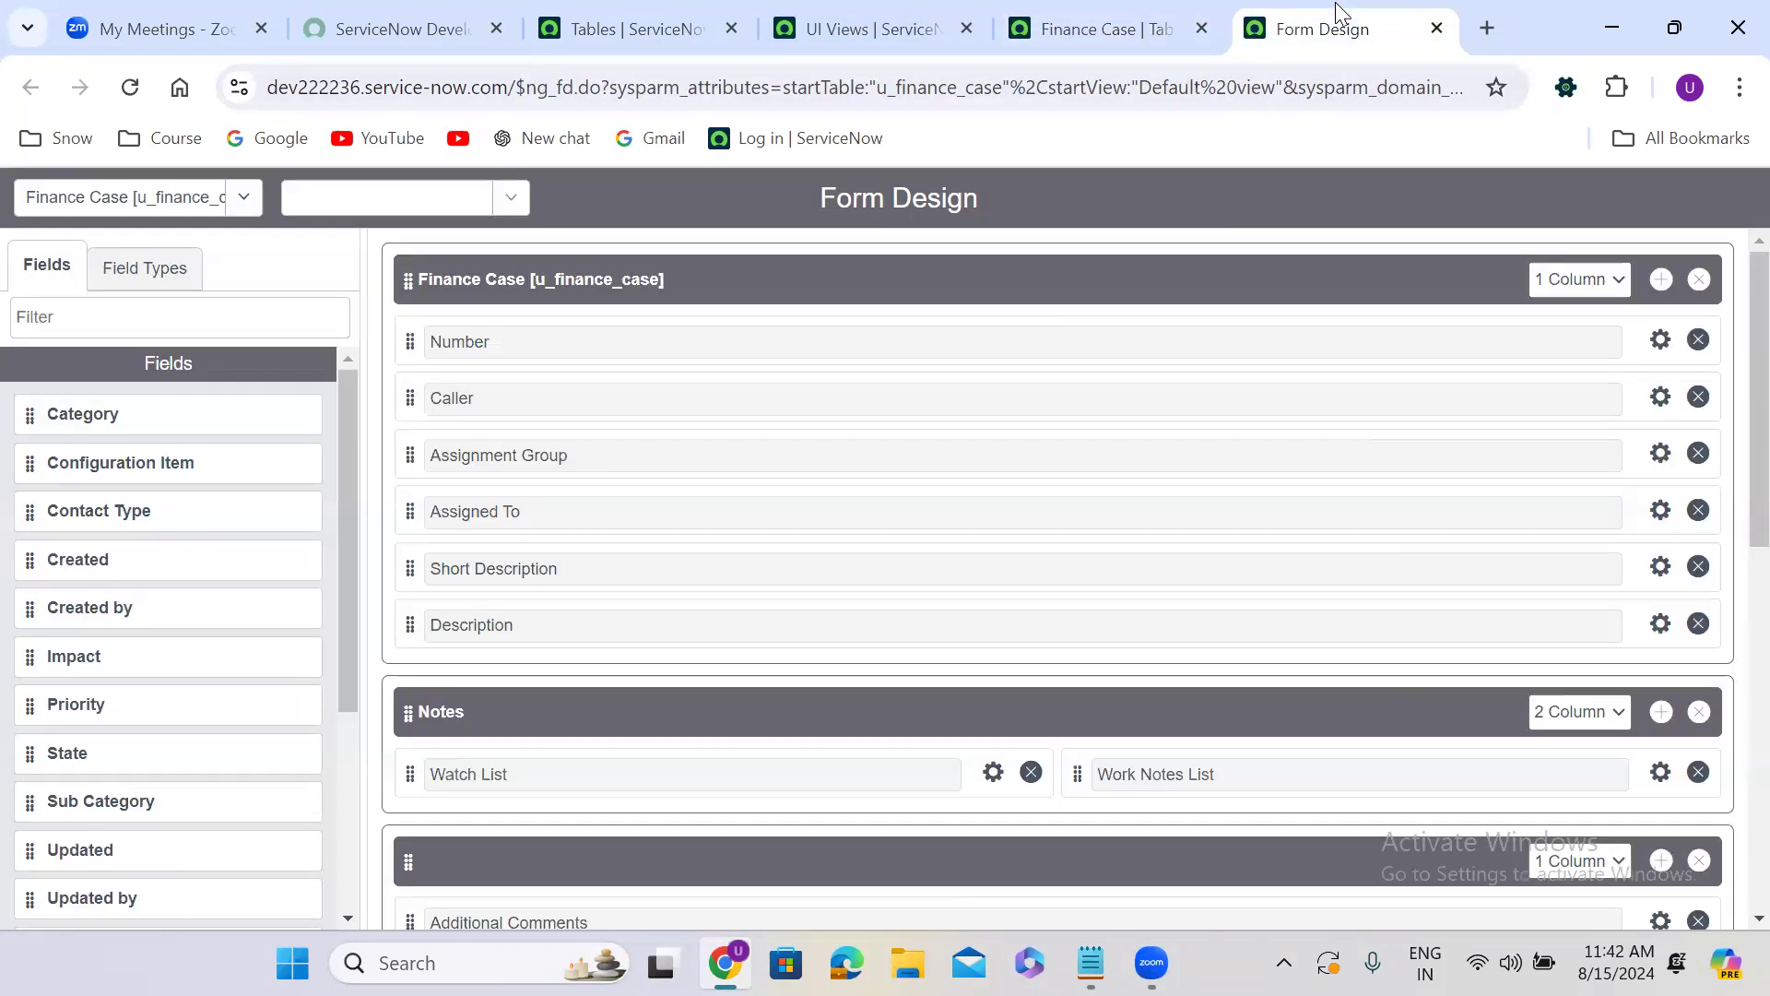
left_click(379, 203)
left_click(385, 285)
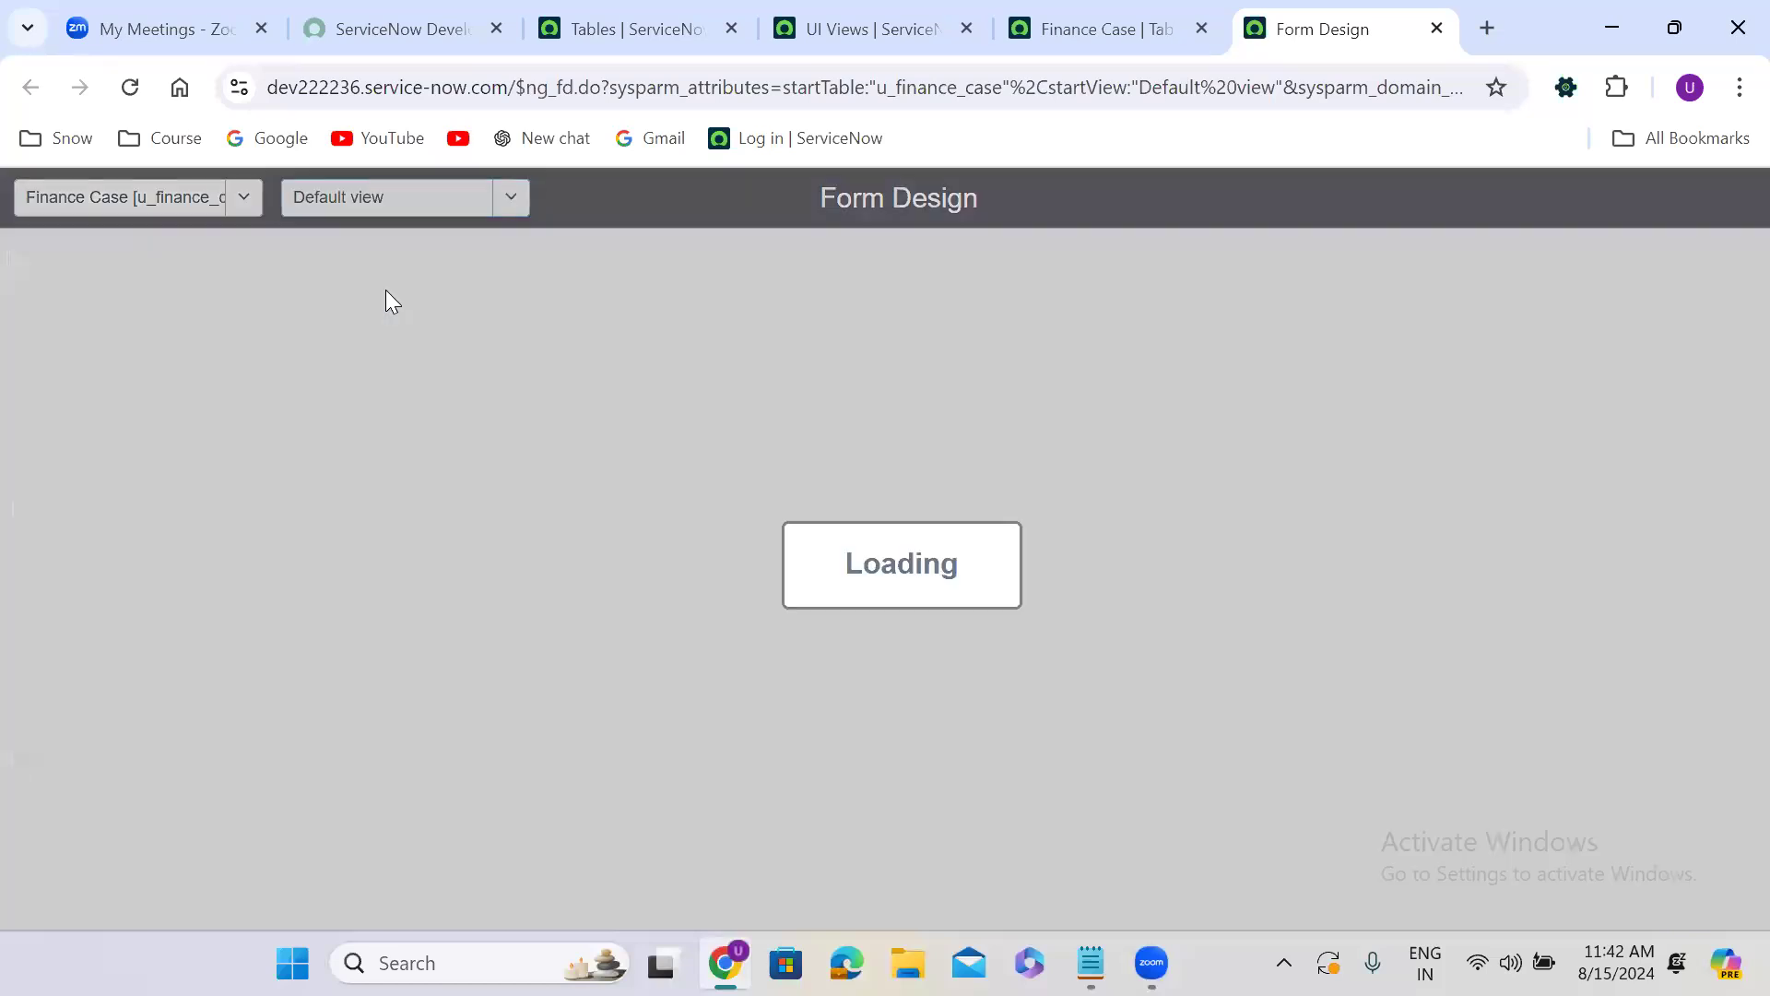
left_click(385, 208)
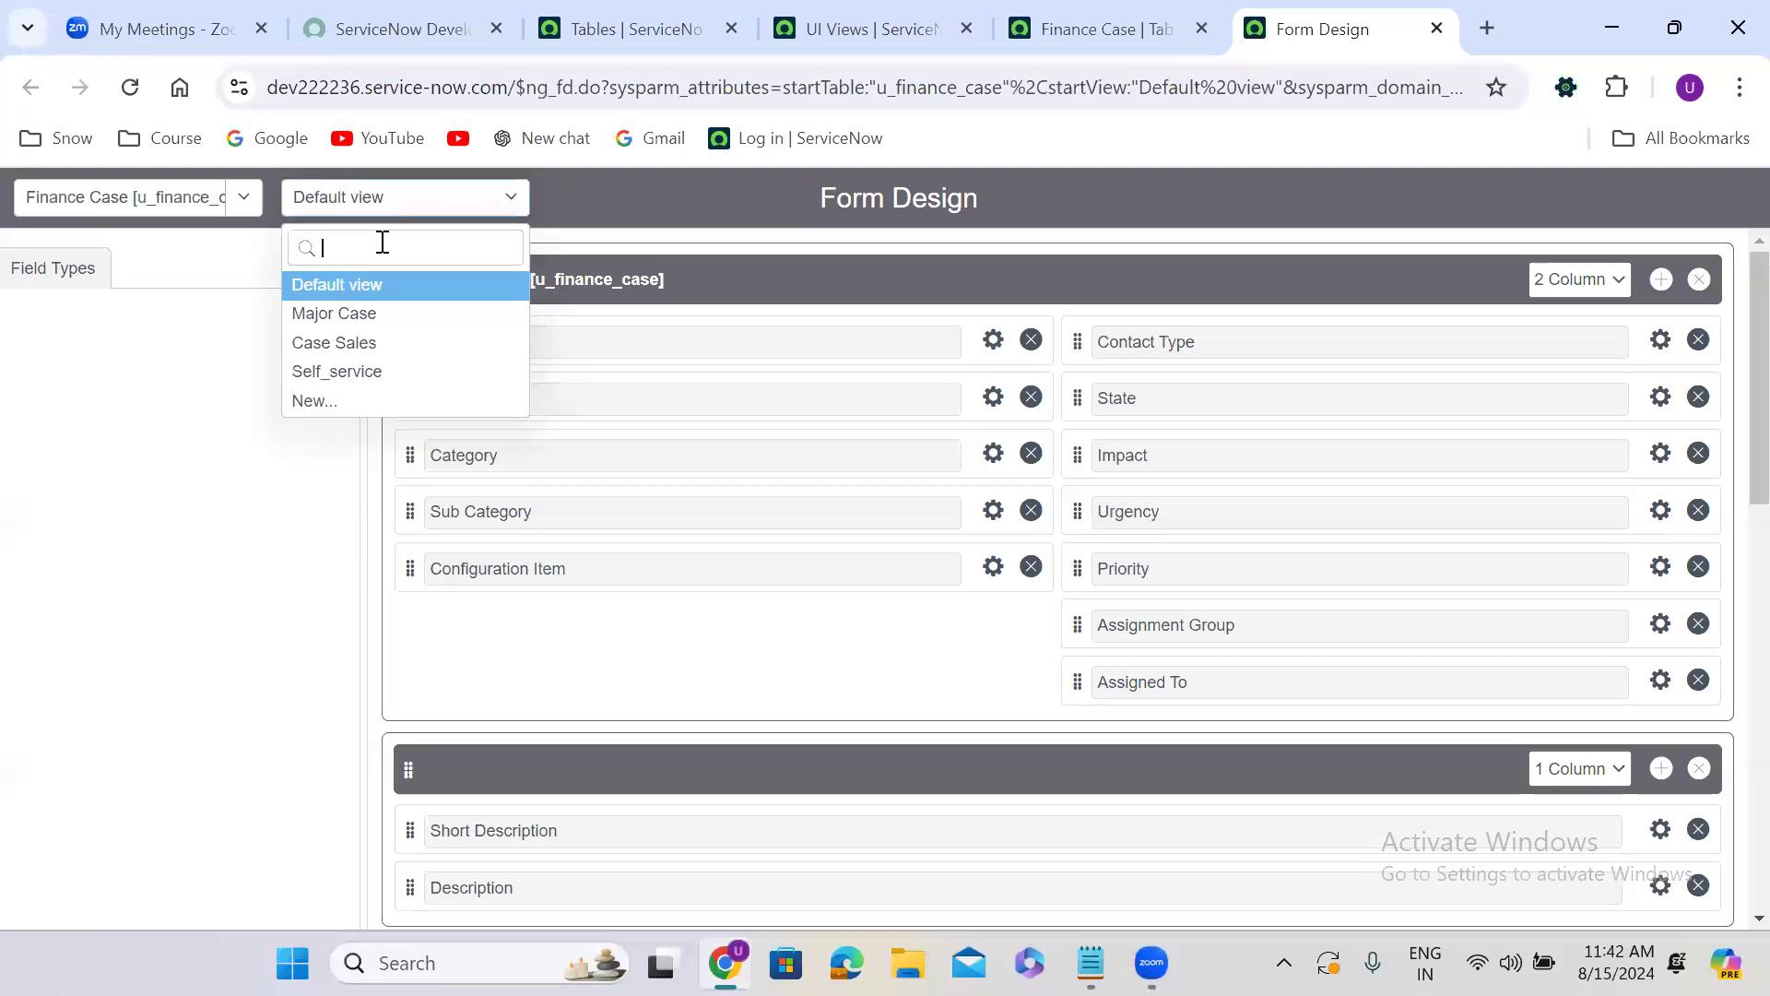
left_click(378, 313)
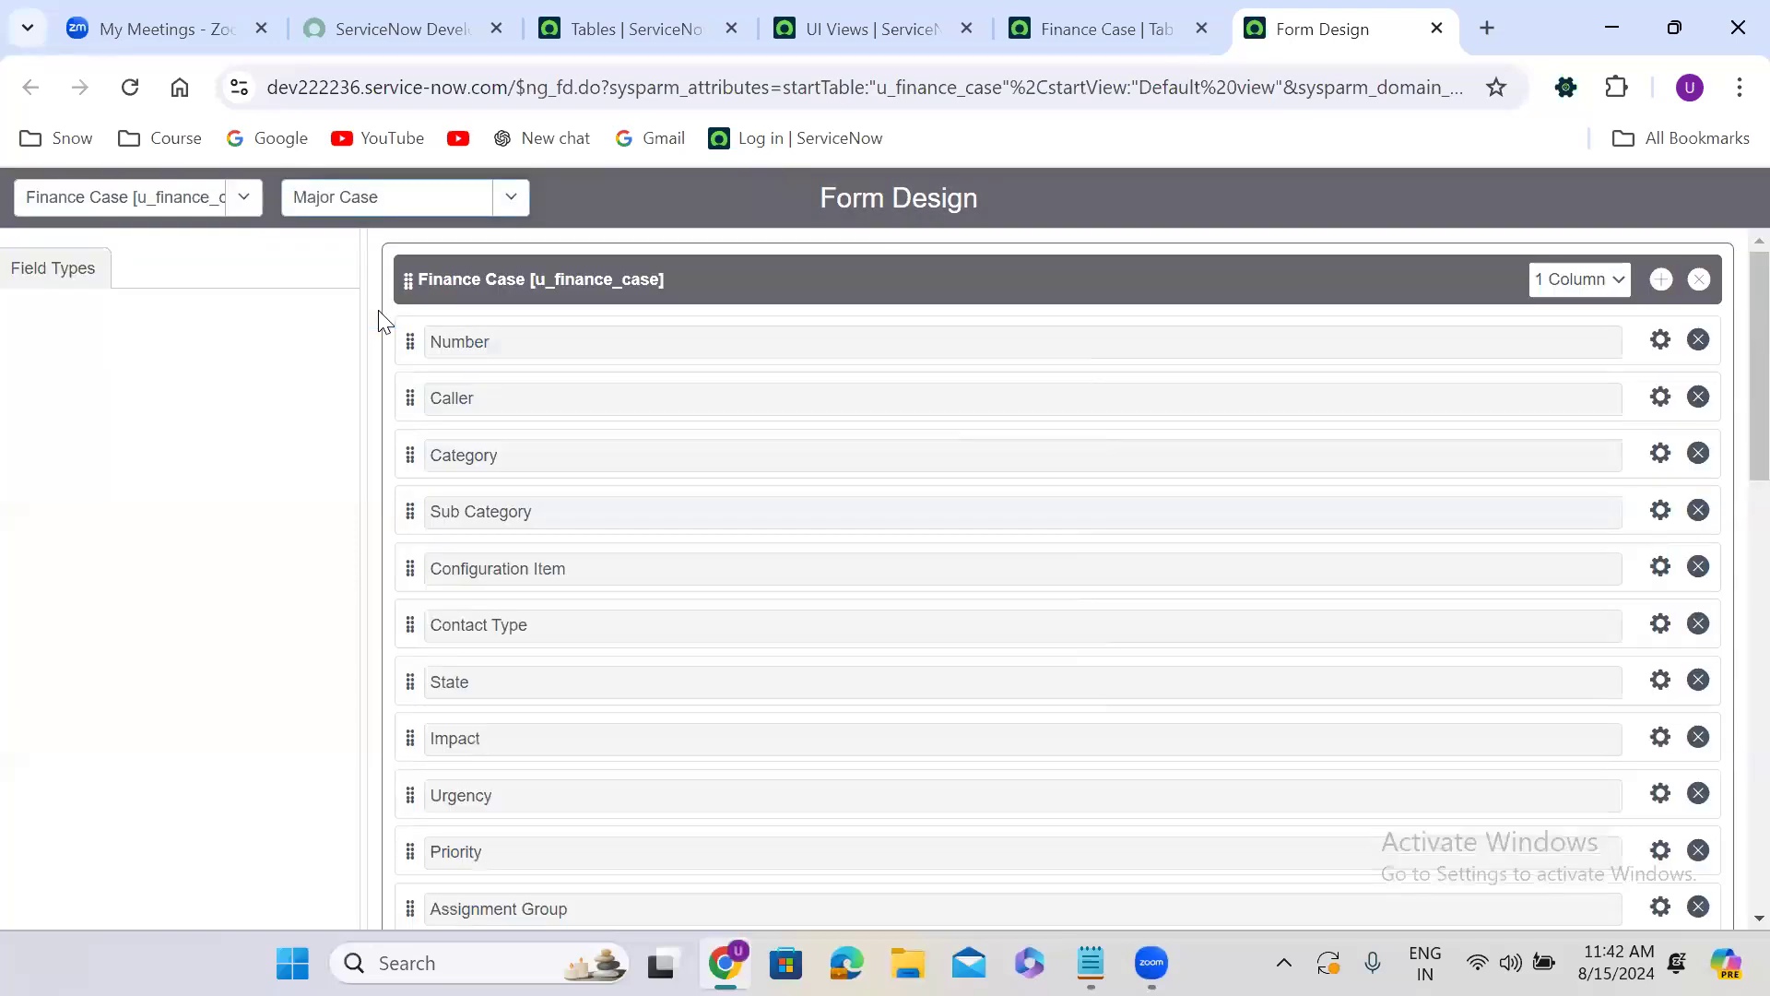
left_click(373, 215)
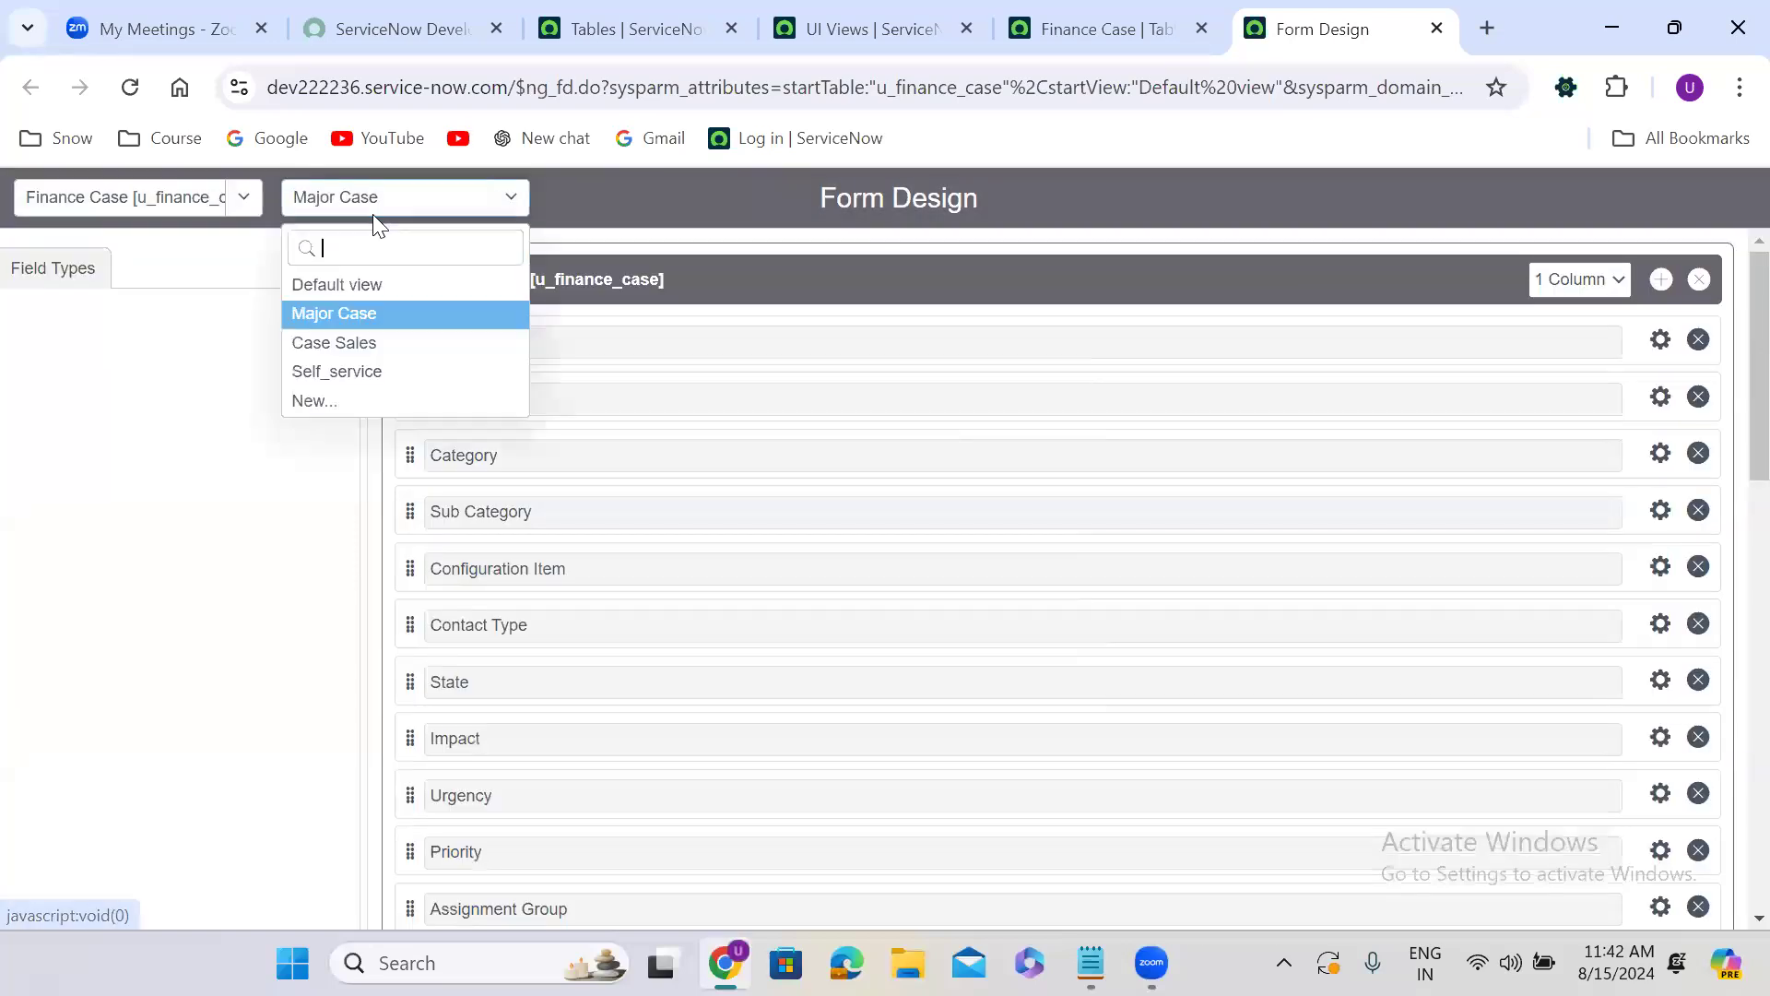
left_click(386, 343)
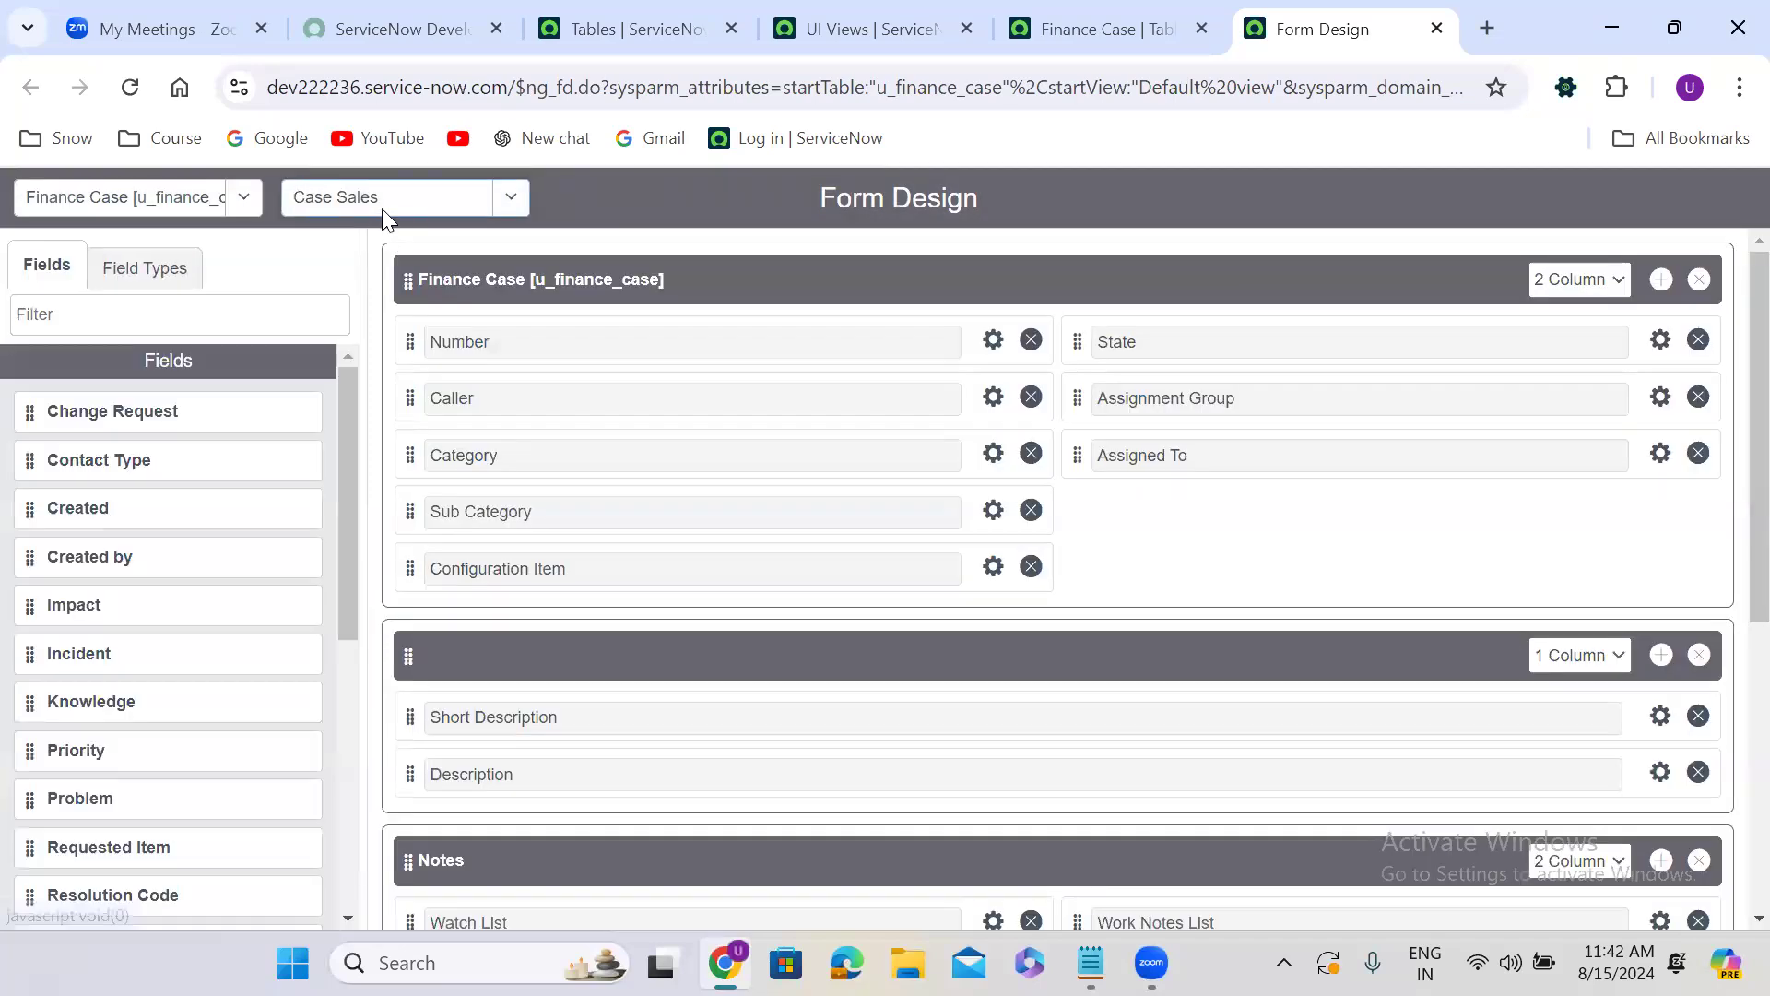
left_click(388, 201)
left_click(385, 369)
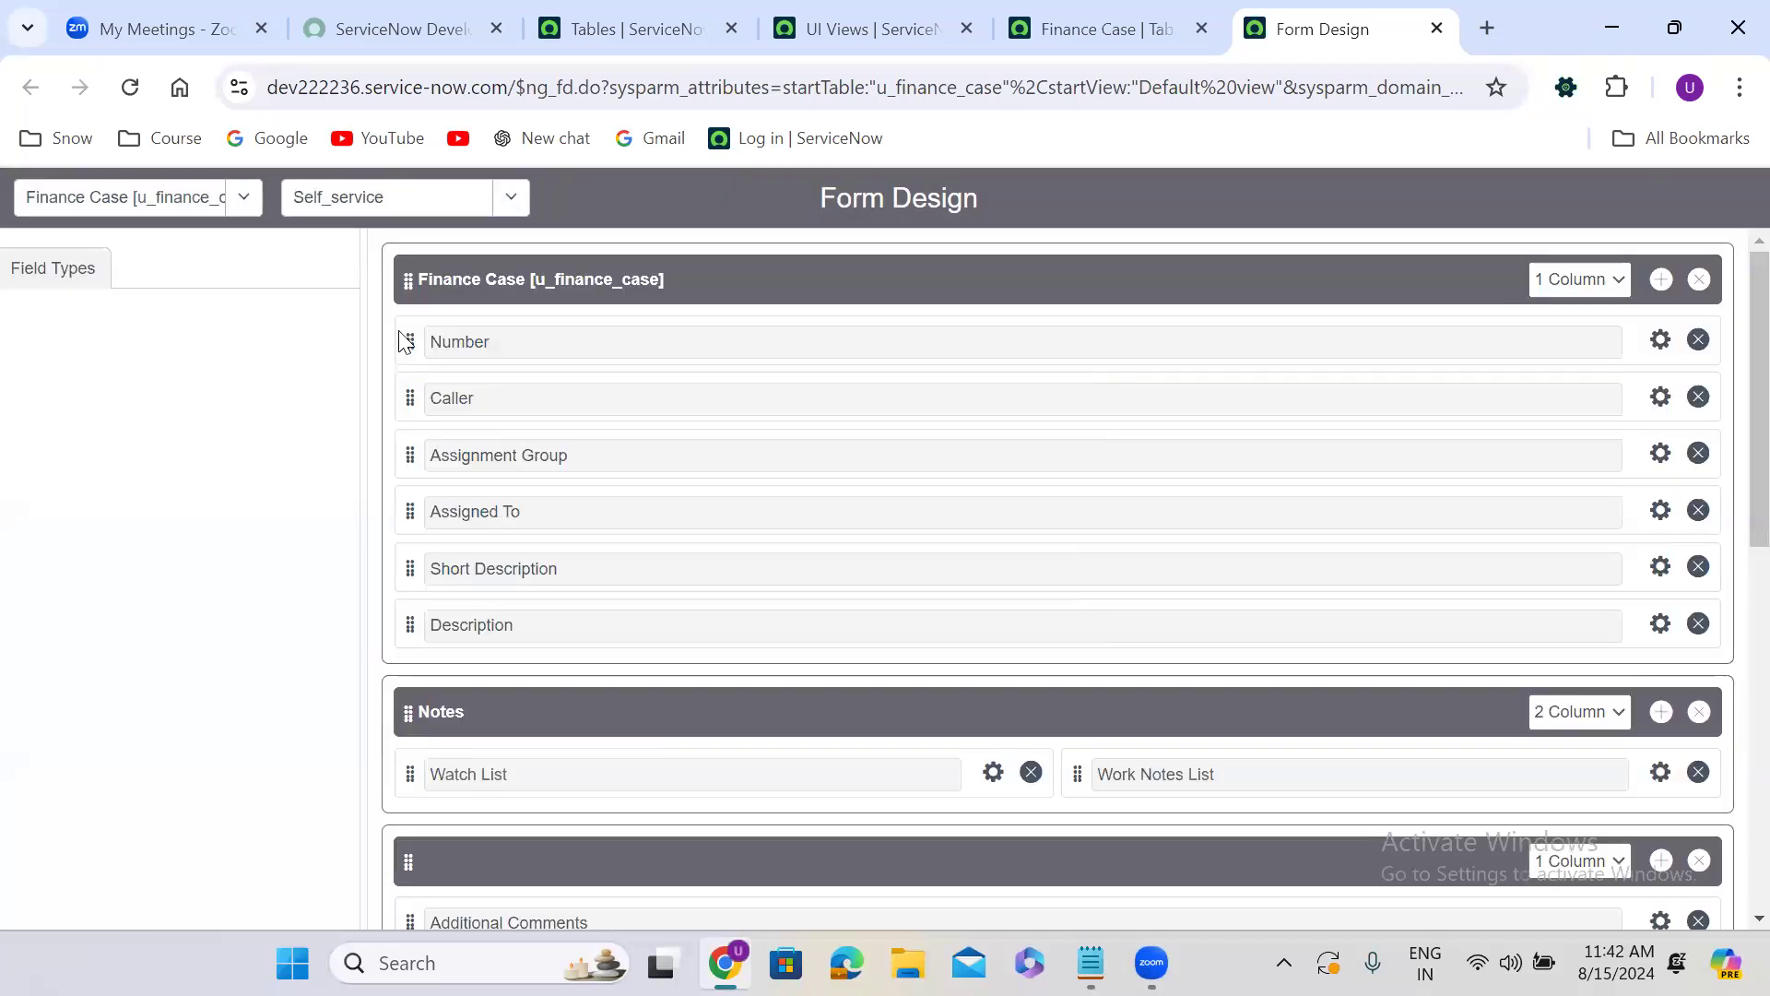
Return to the Default view and create a new Finance Case view named "power".
left_click(373, 207)
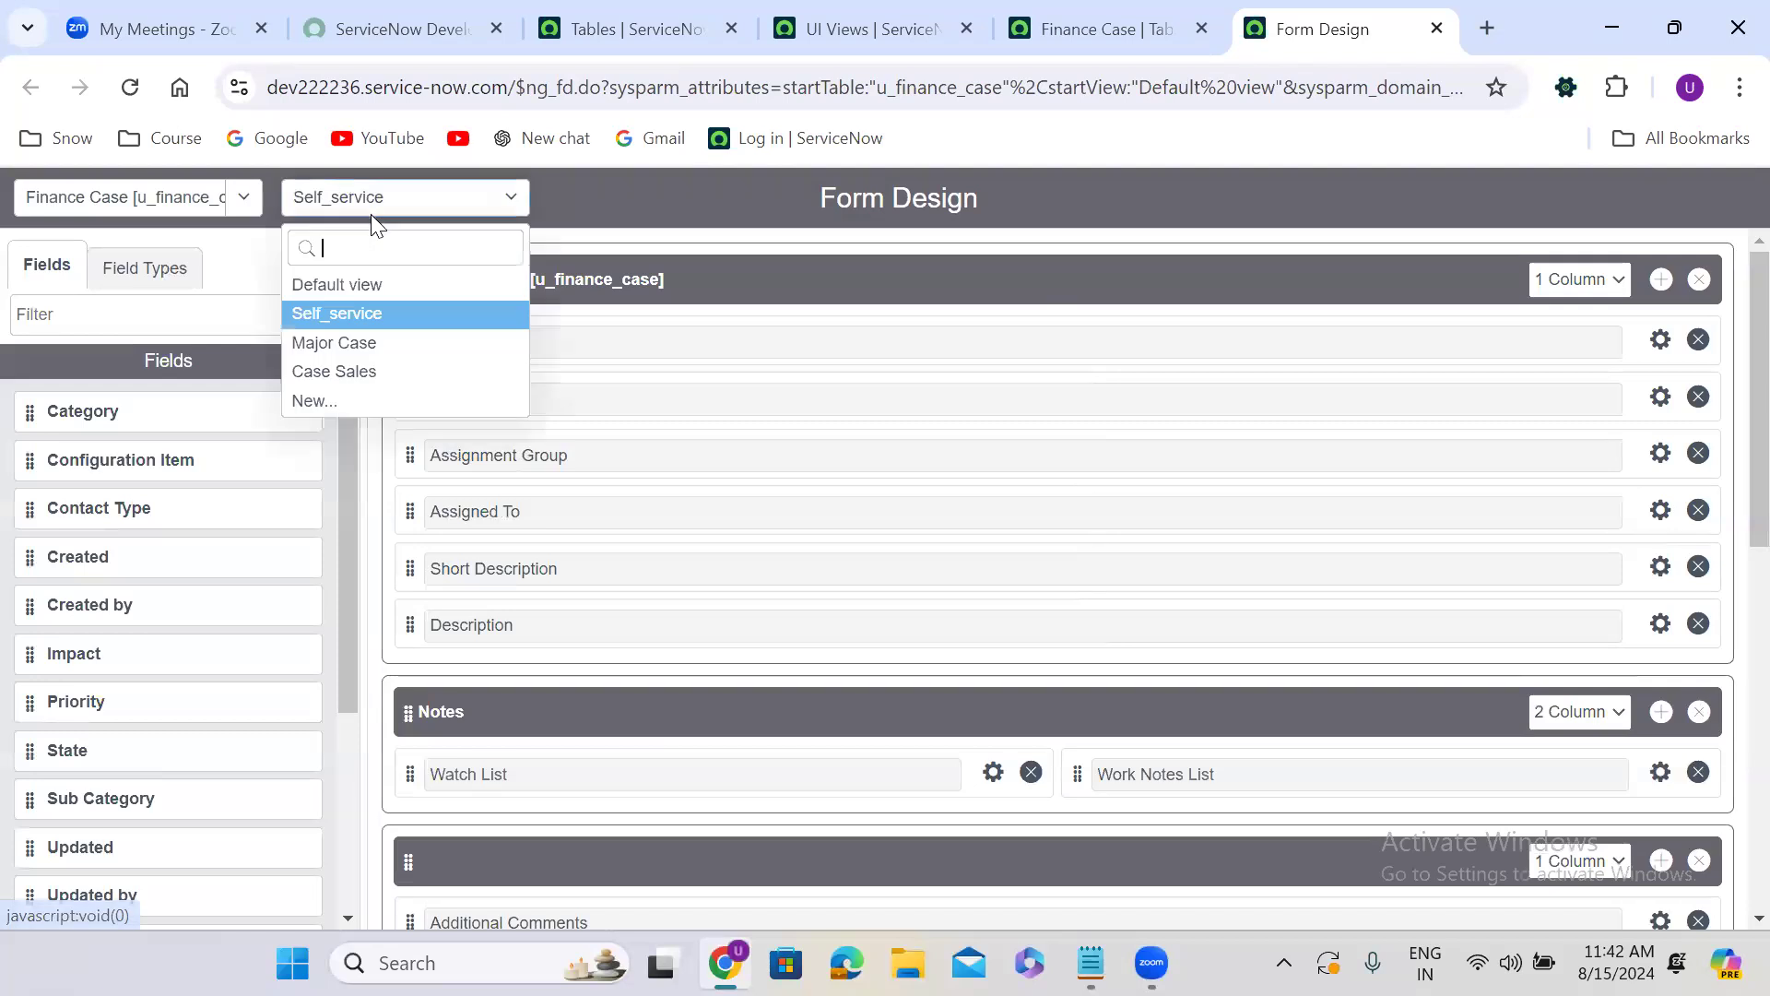
left_click(369, 282)
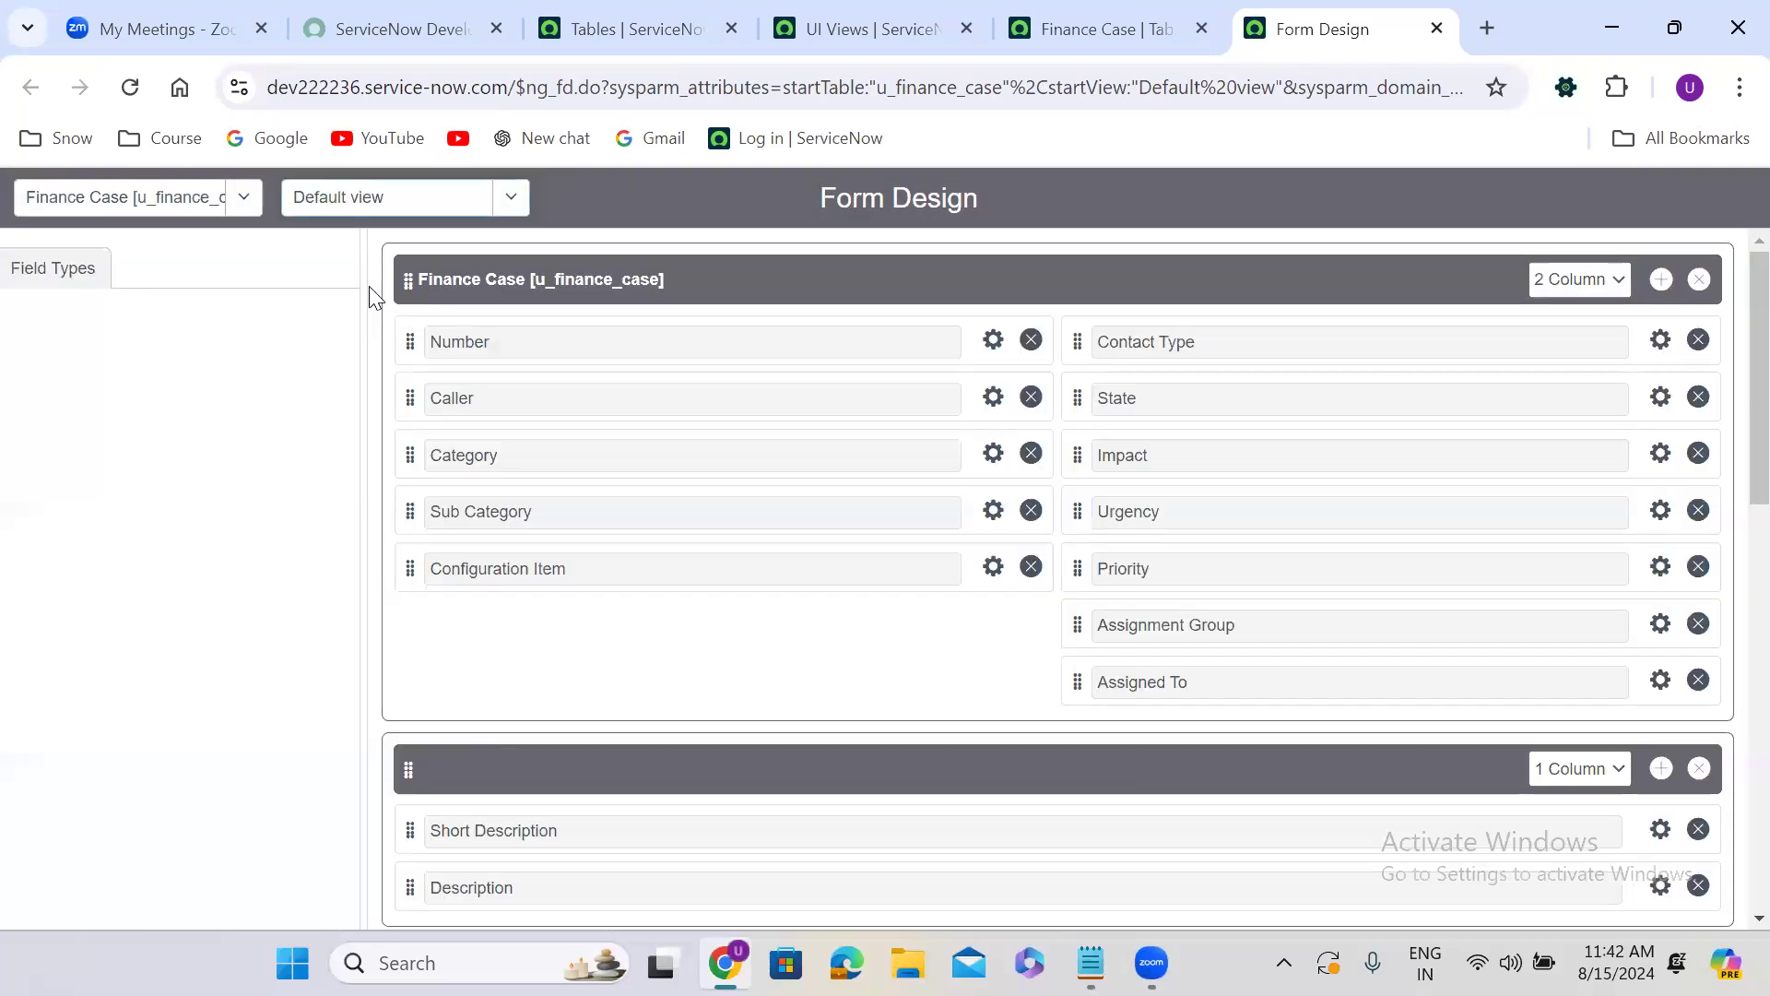
left_click(410, 214)
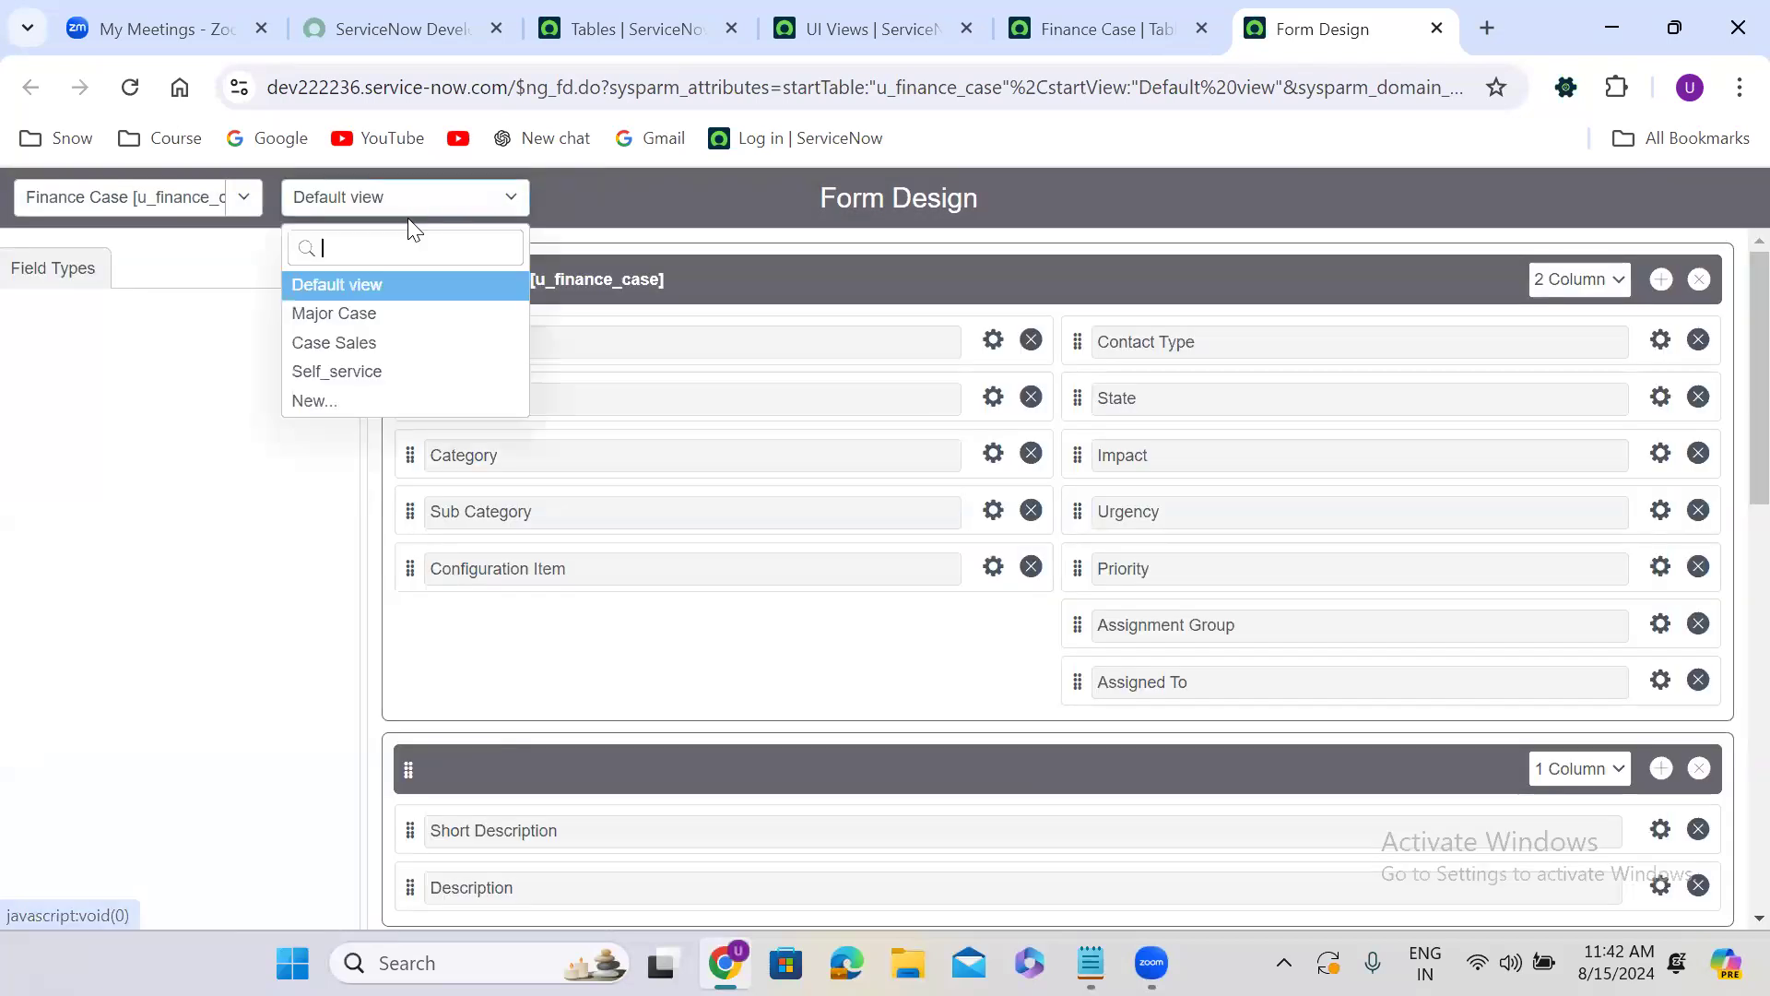
left_click(385, 406)
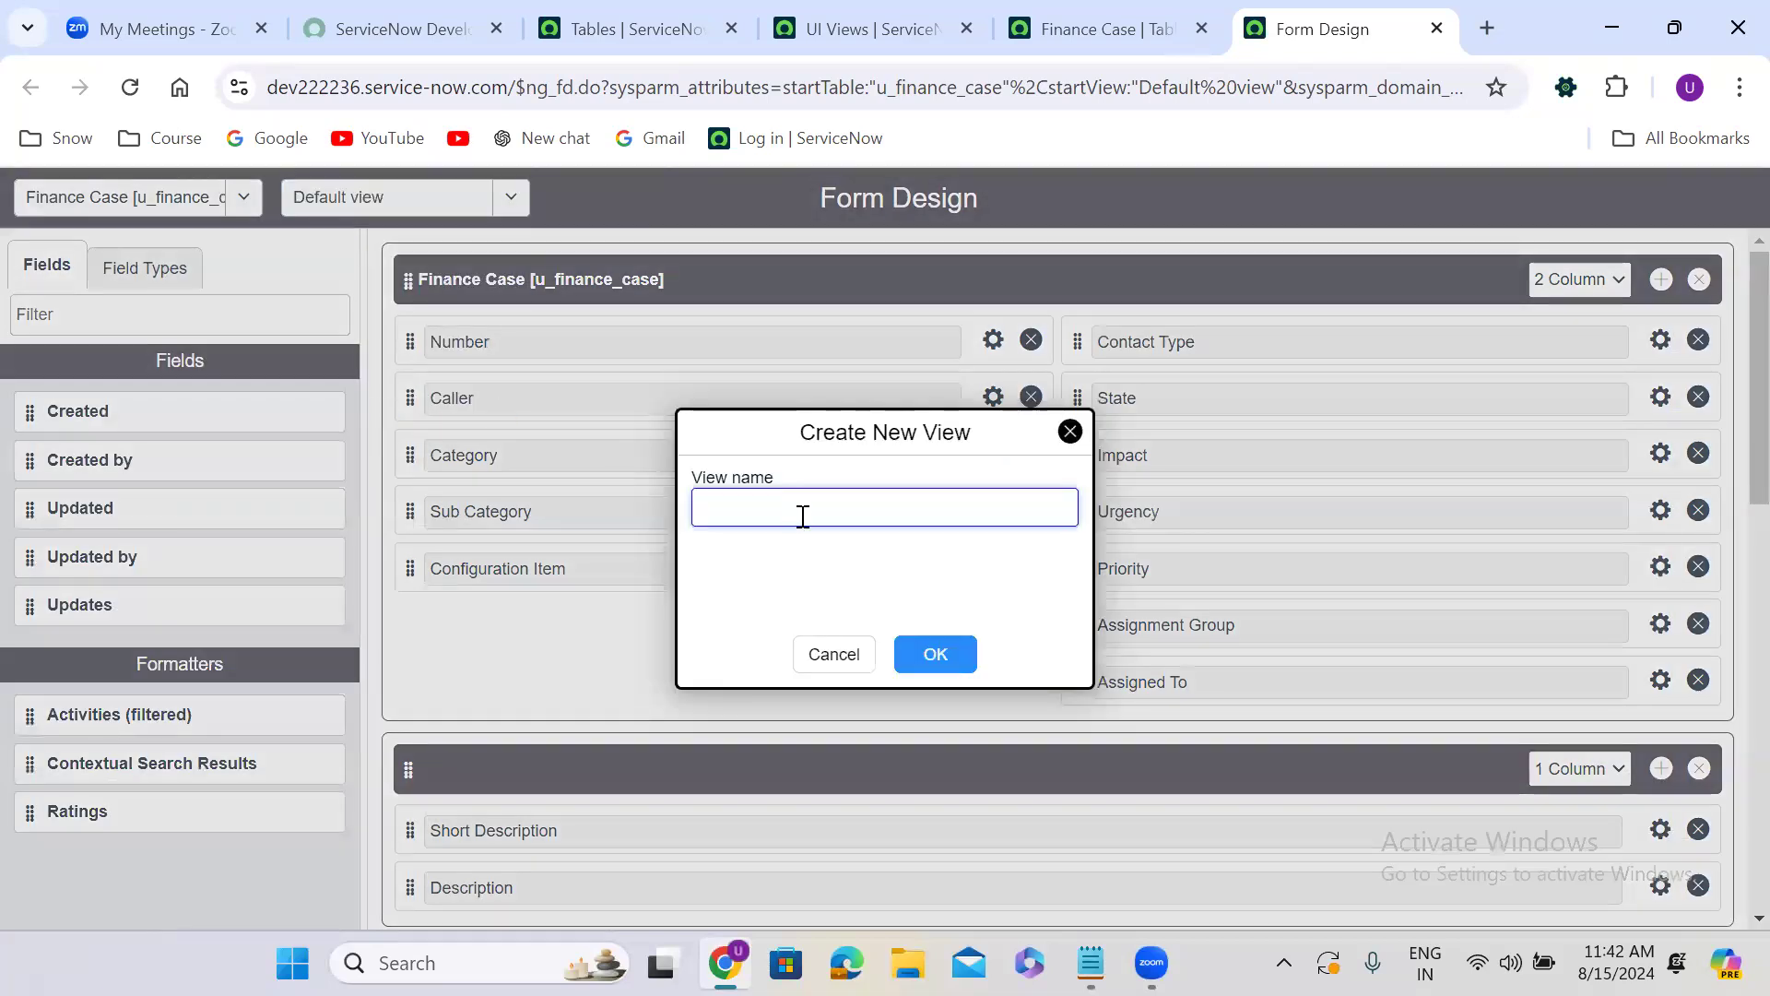
left_click(777, 514)
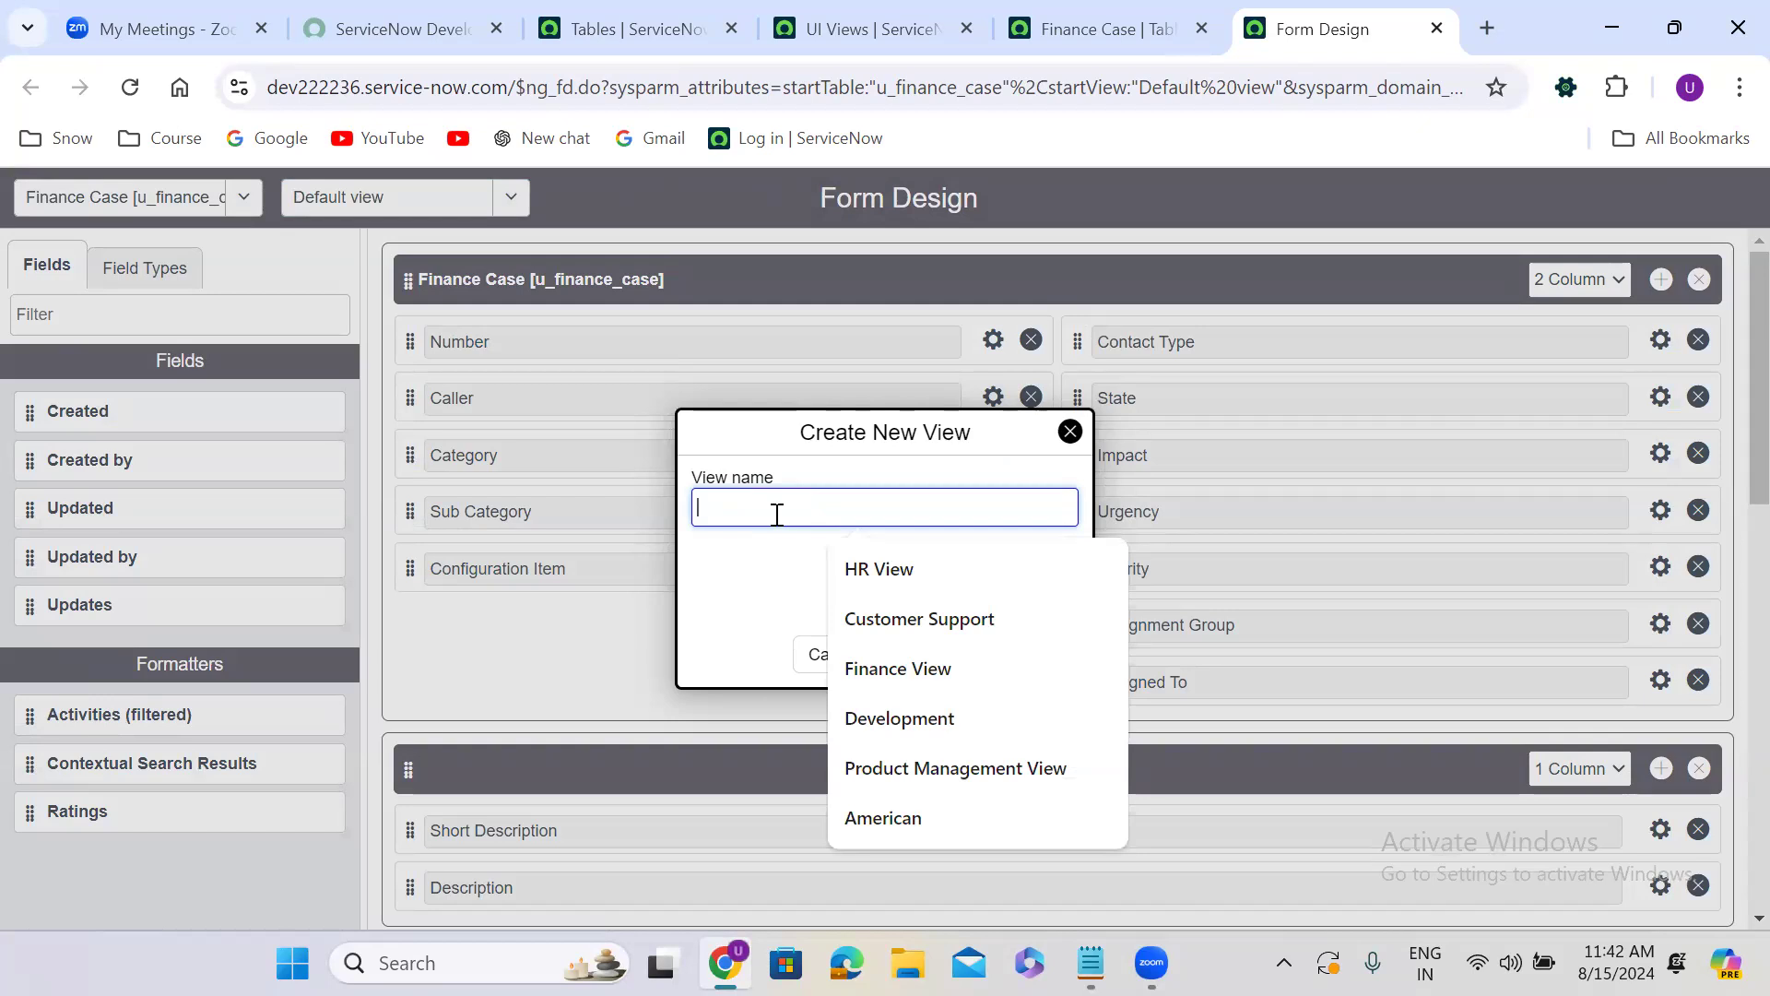
type("power")
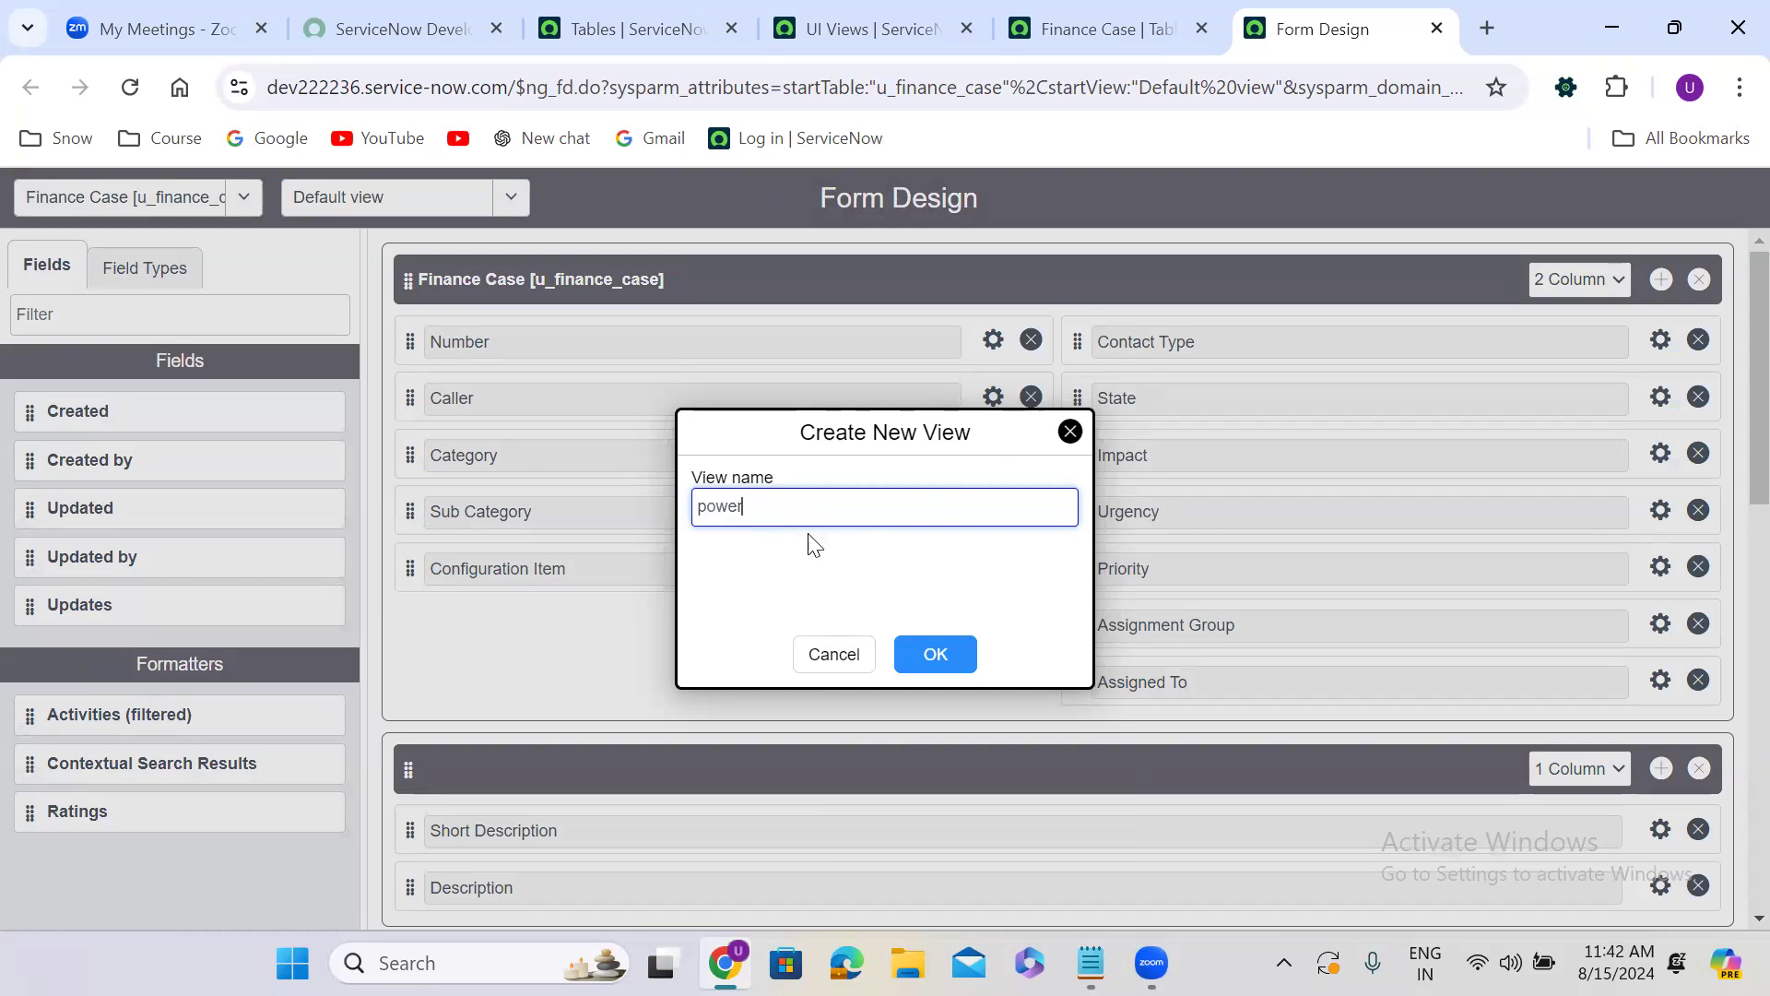
left_click(935, 656)
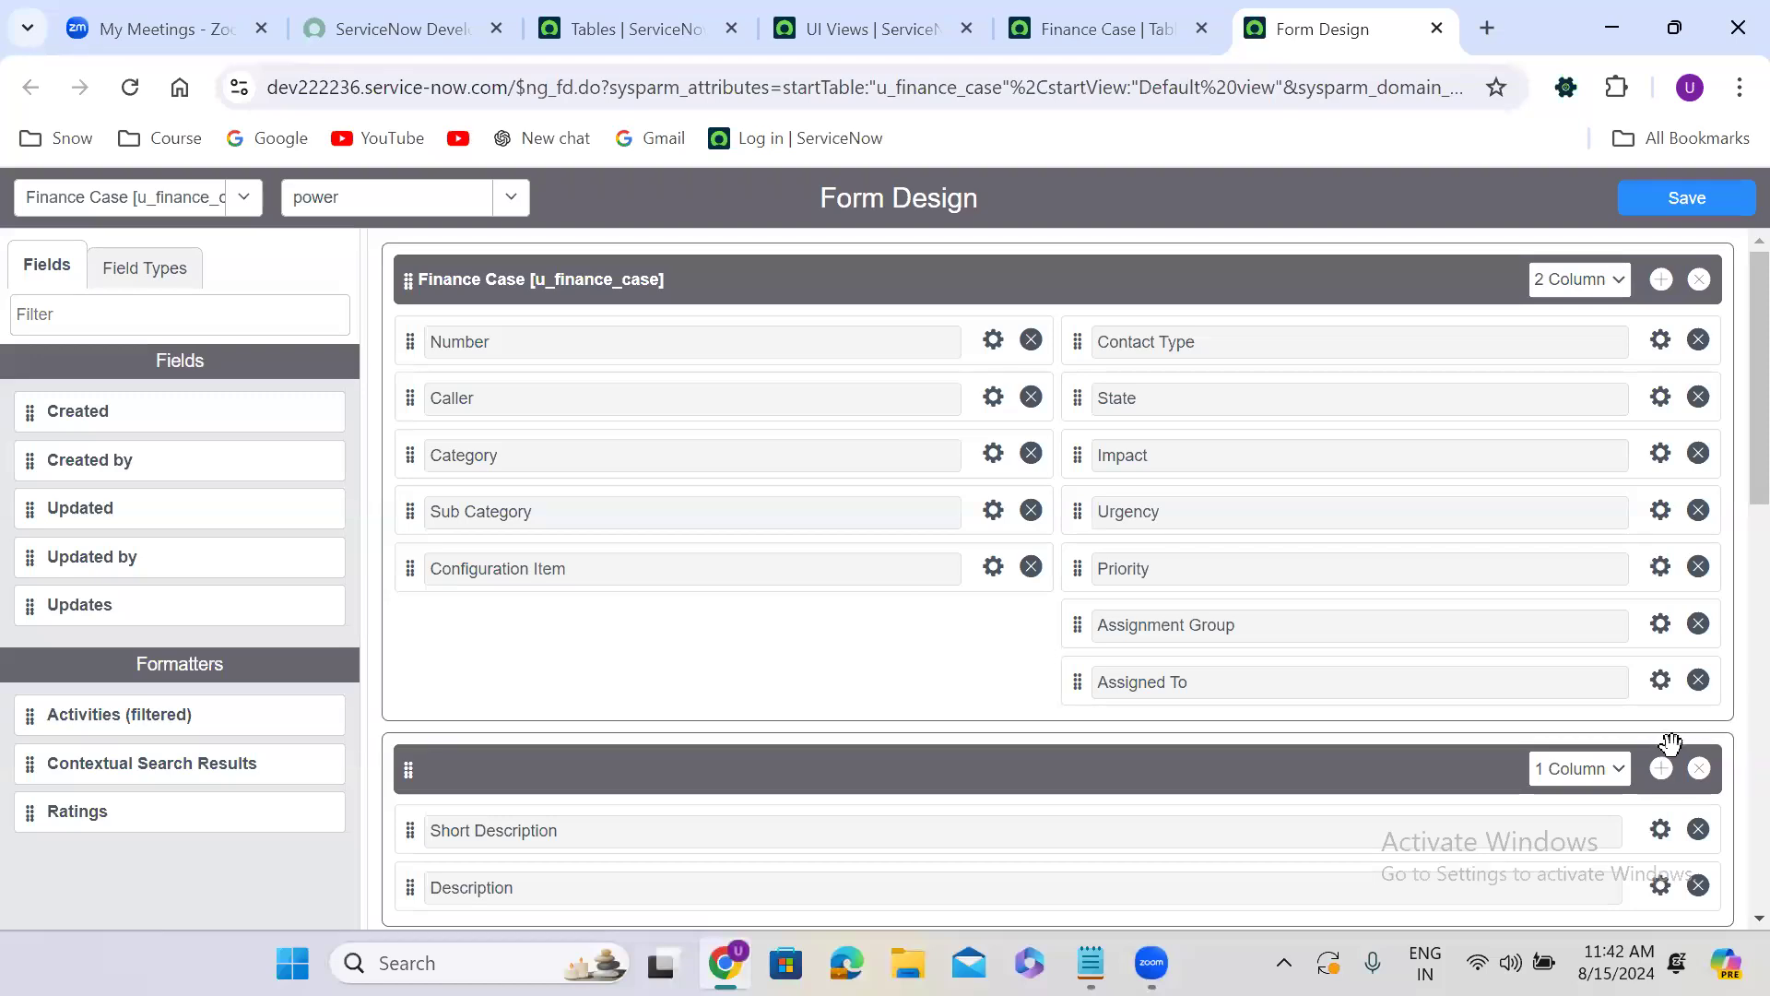
Remove every section except Finance Case from the power view and save the design.
left_click(1701, 770)
left_click(1703, 772)
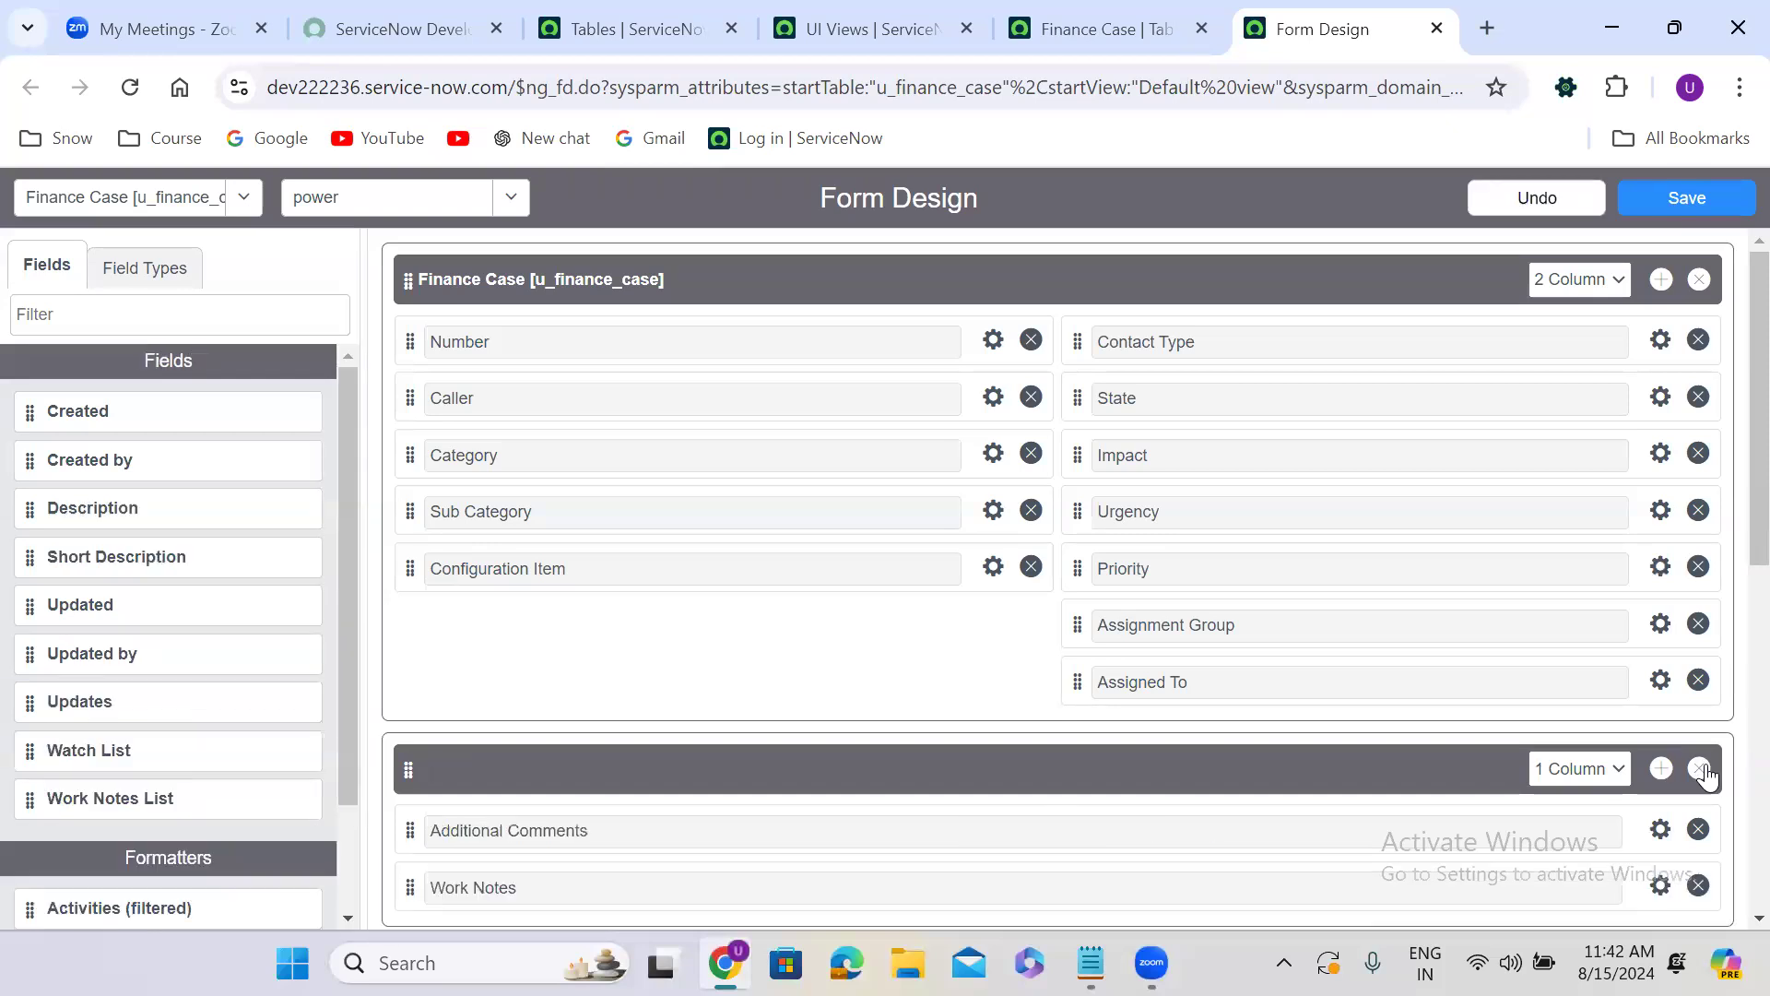
left_click(1703, 771)
left_click(1703, 771)
left_click(1702, 771)
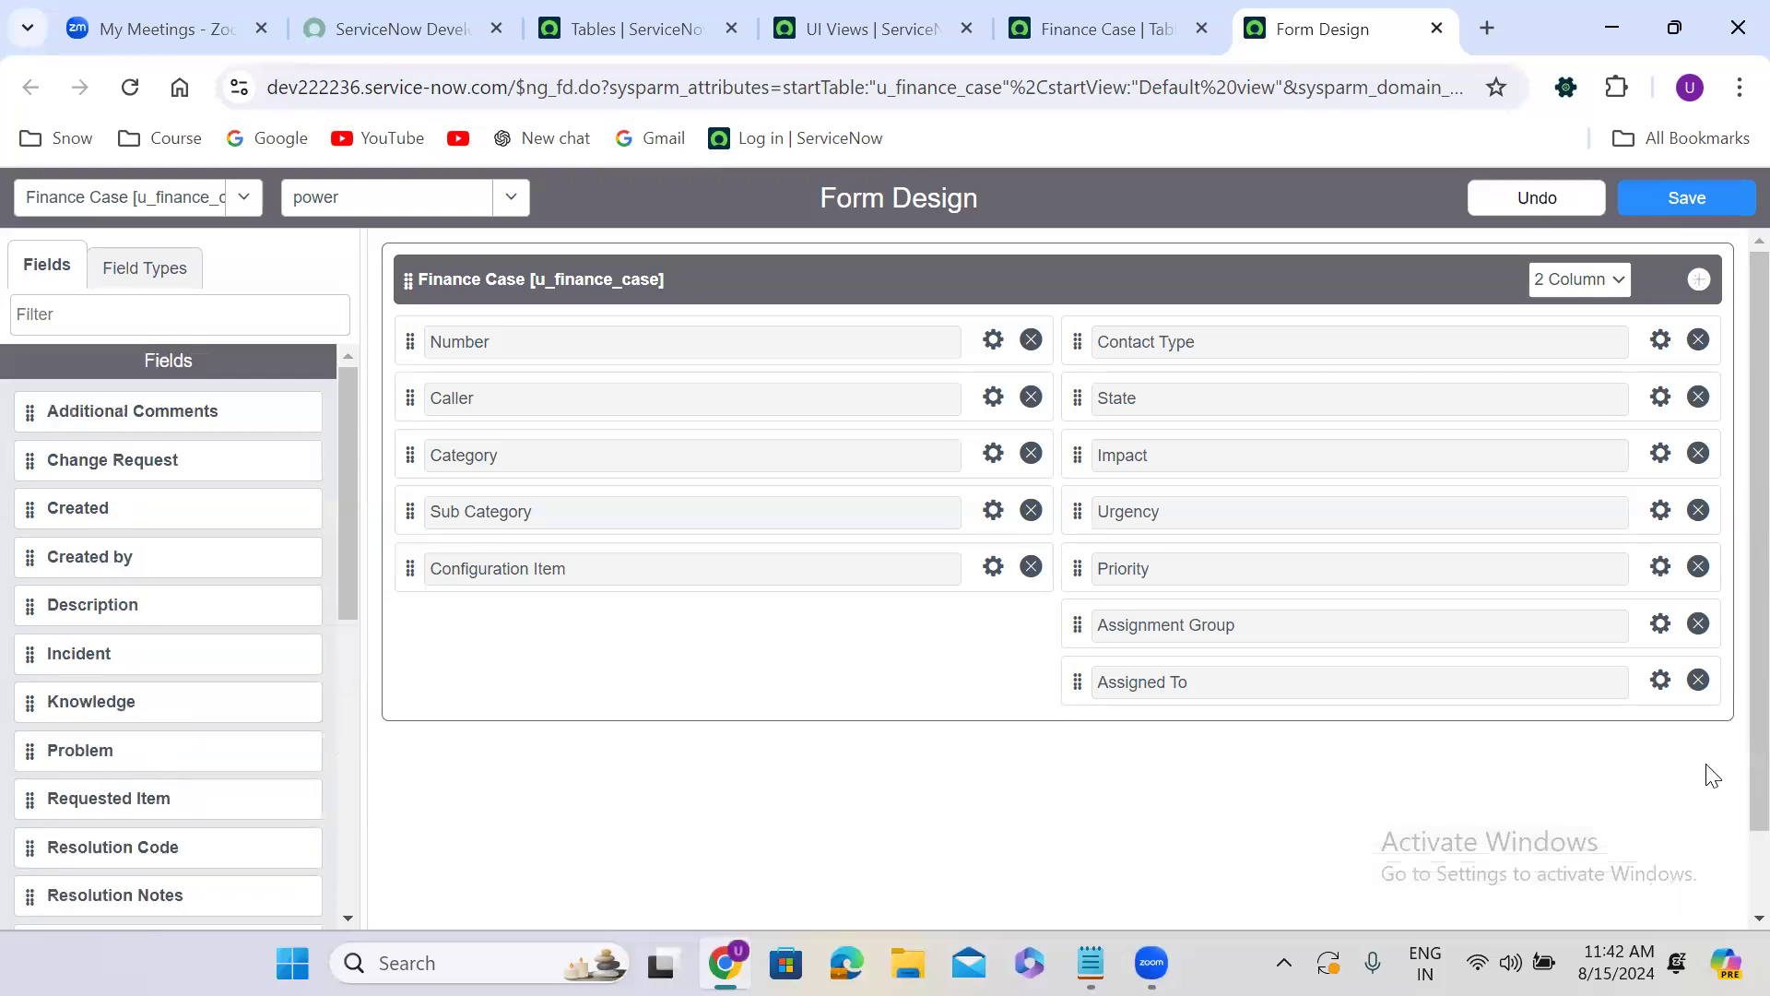
left_click(1689, 199)
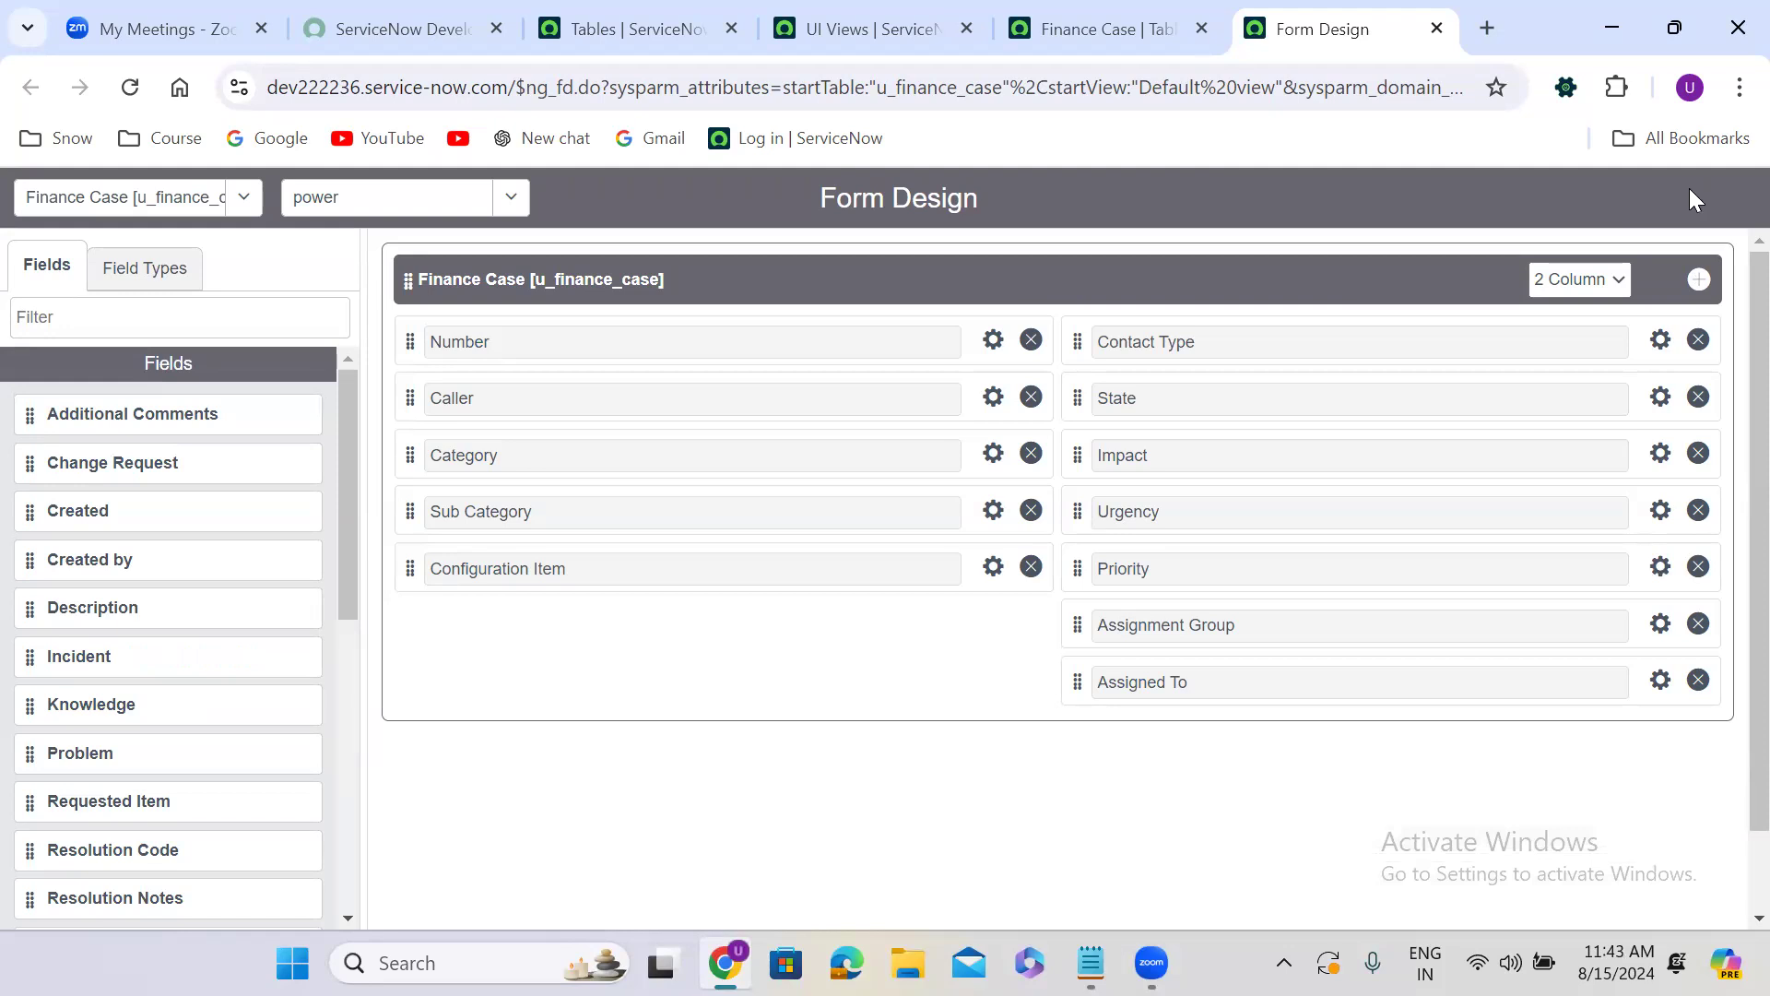
Switch the form design back to the Default view and list the available Finance Case views.
left_click(1056, 17)
left_click(1273, 30)
left_click(1032, 18)
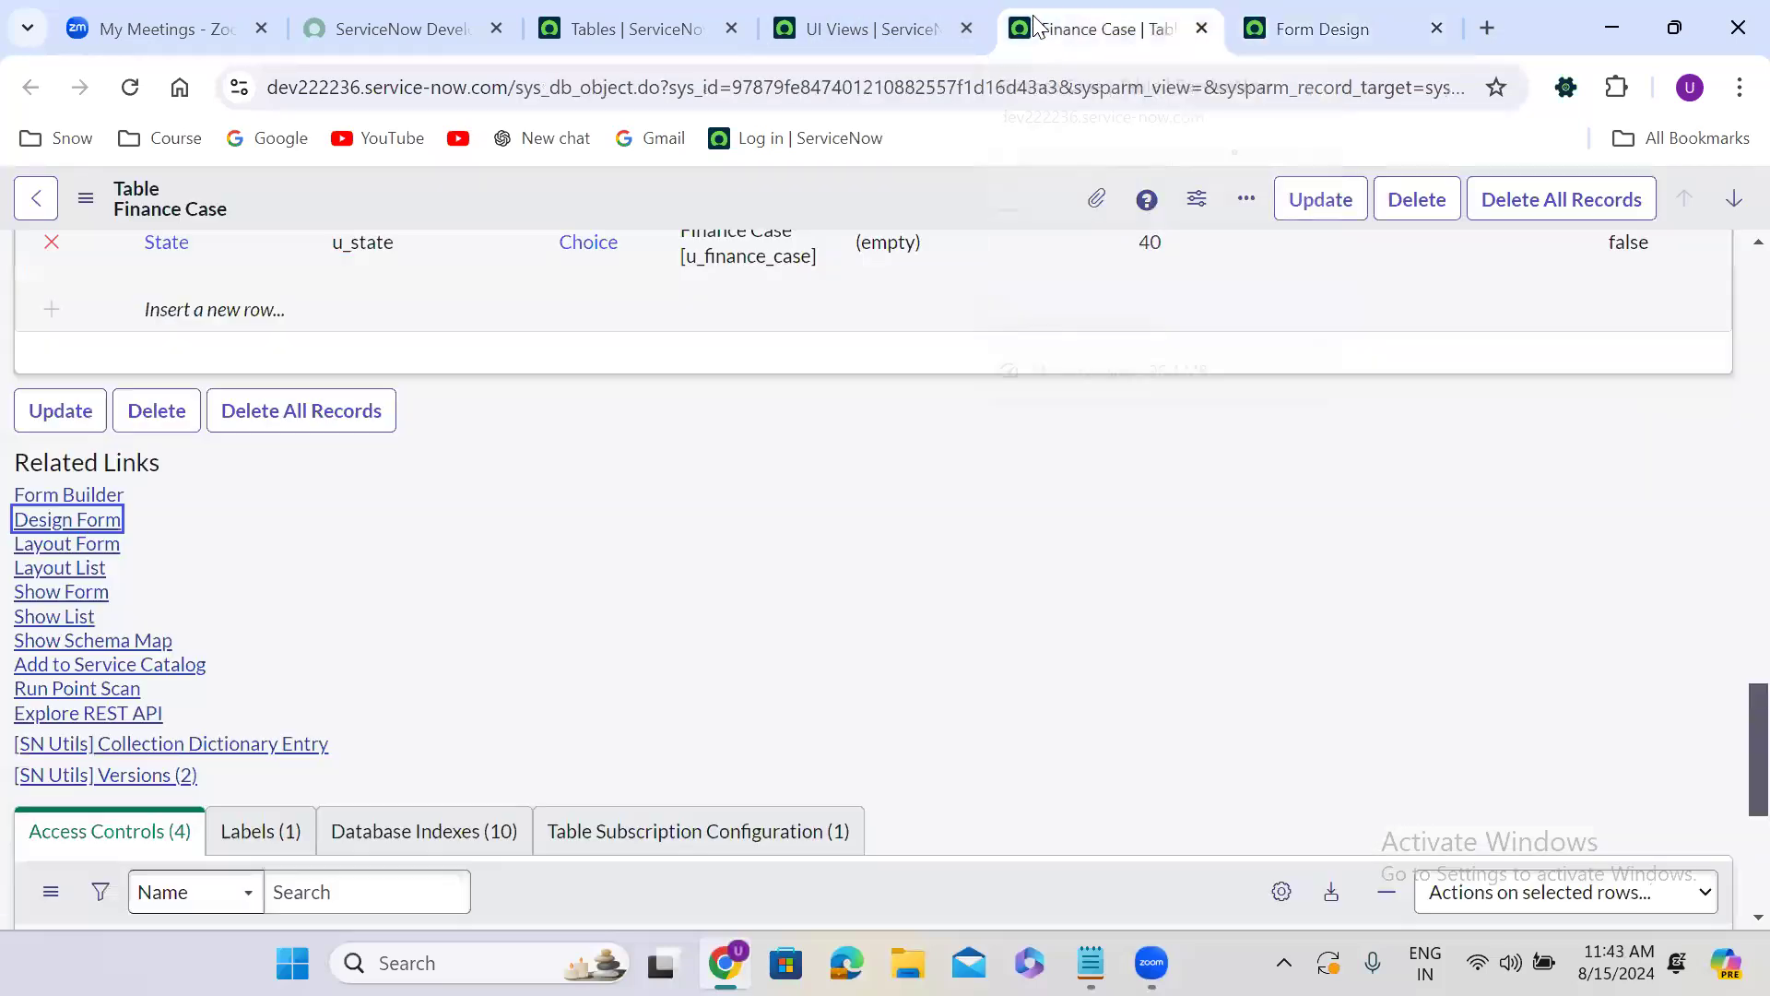
left_click(1363, 17)
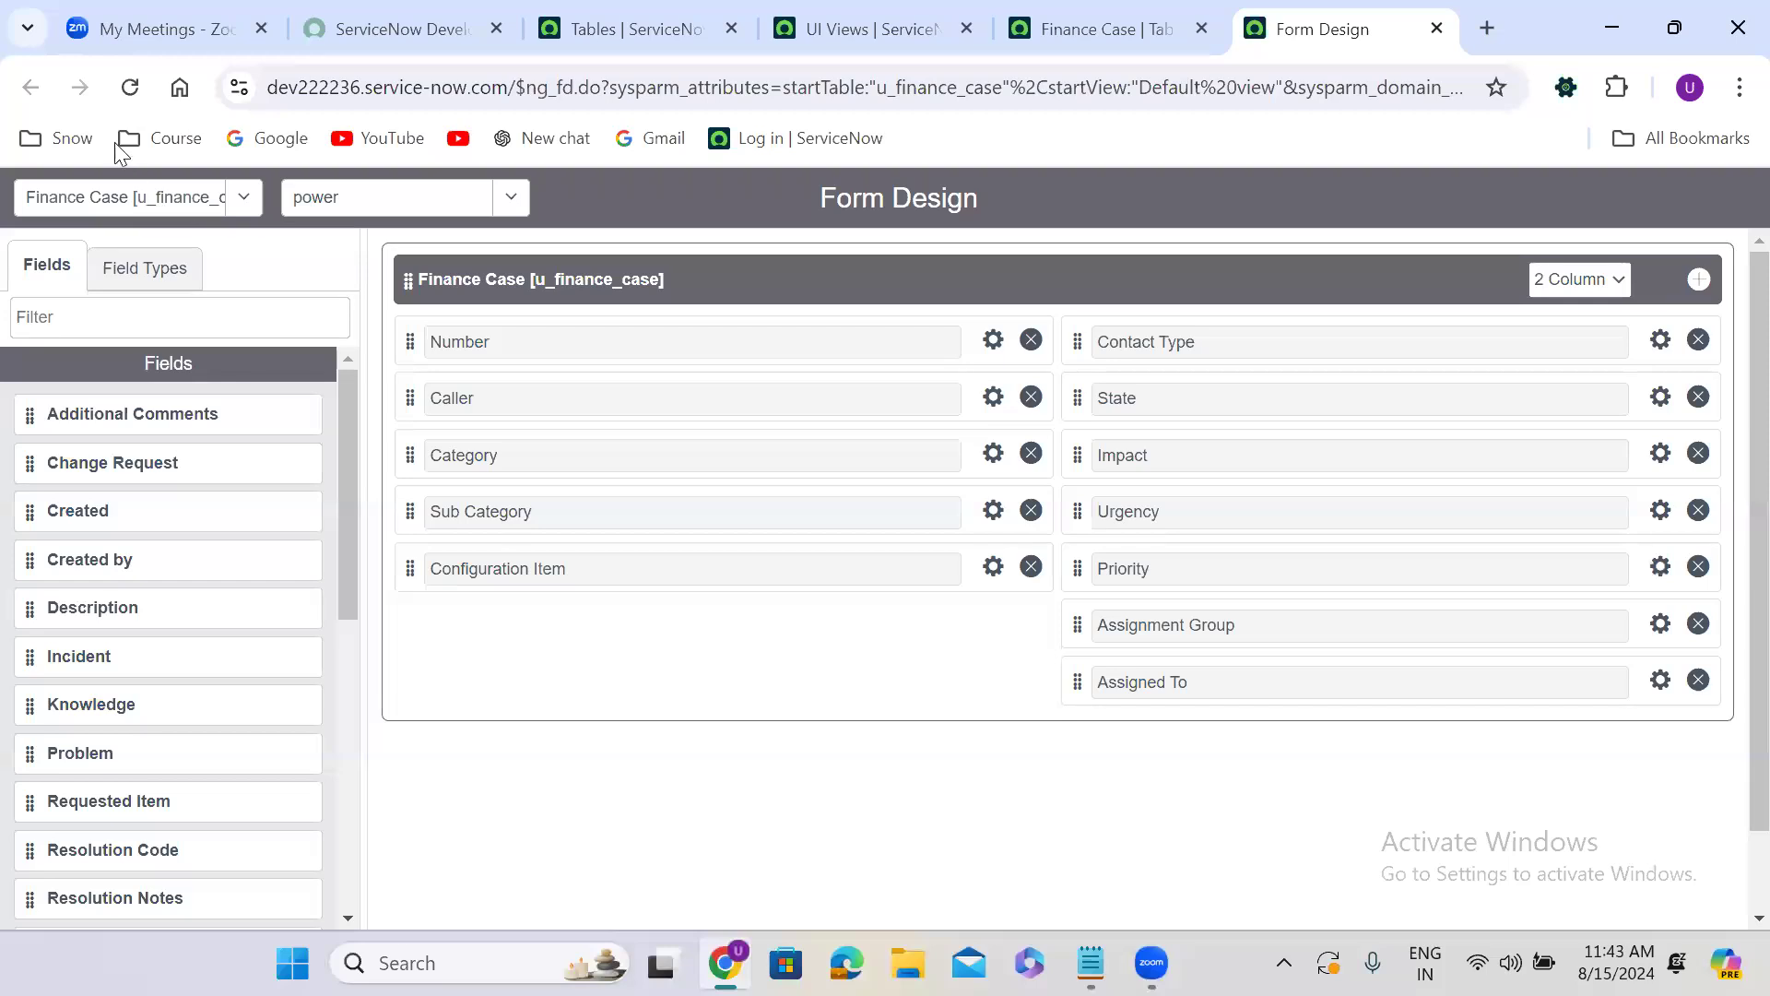
left_click(394, 204)
left_click(361, 286)
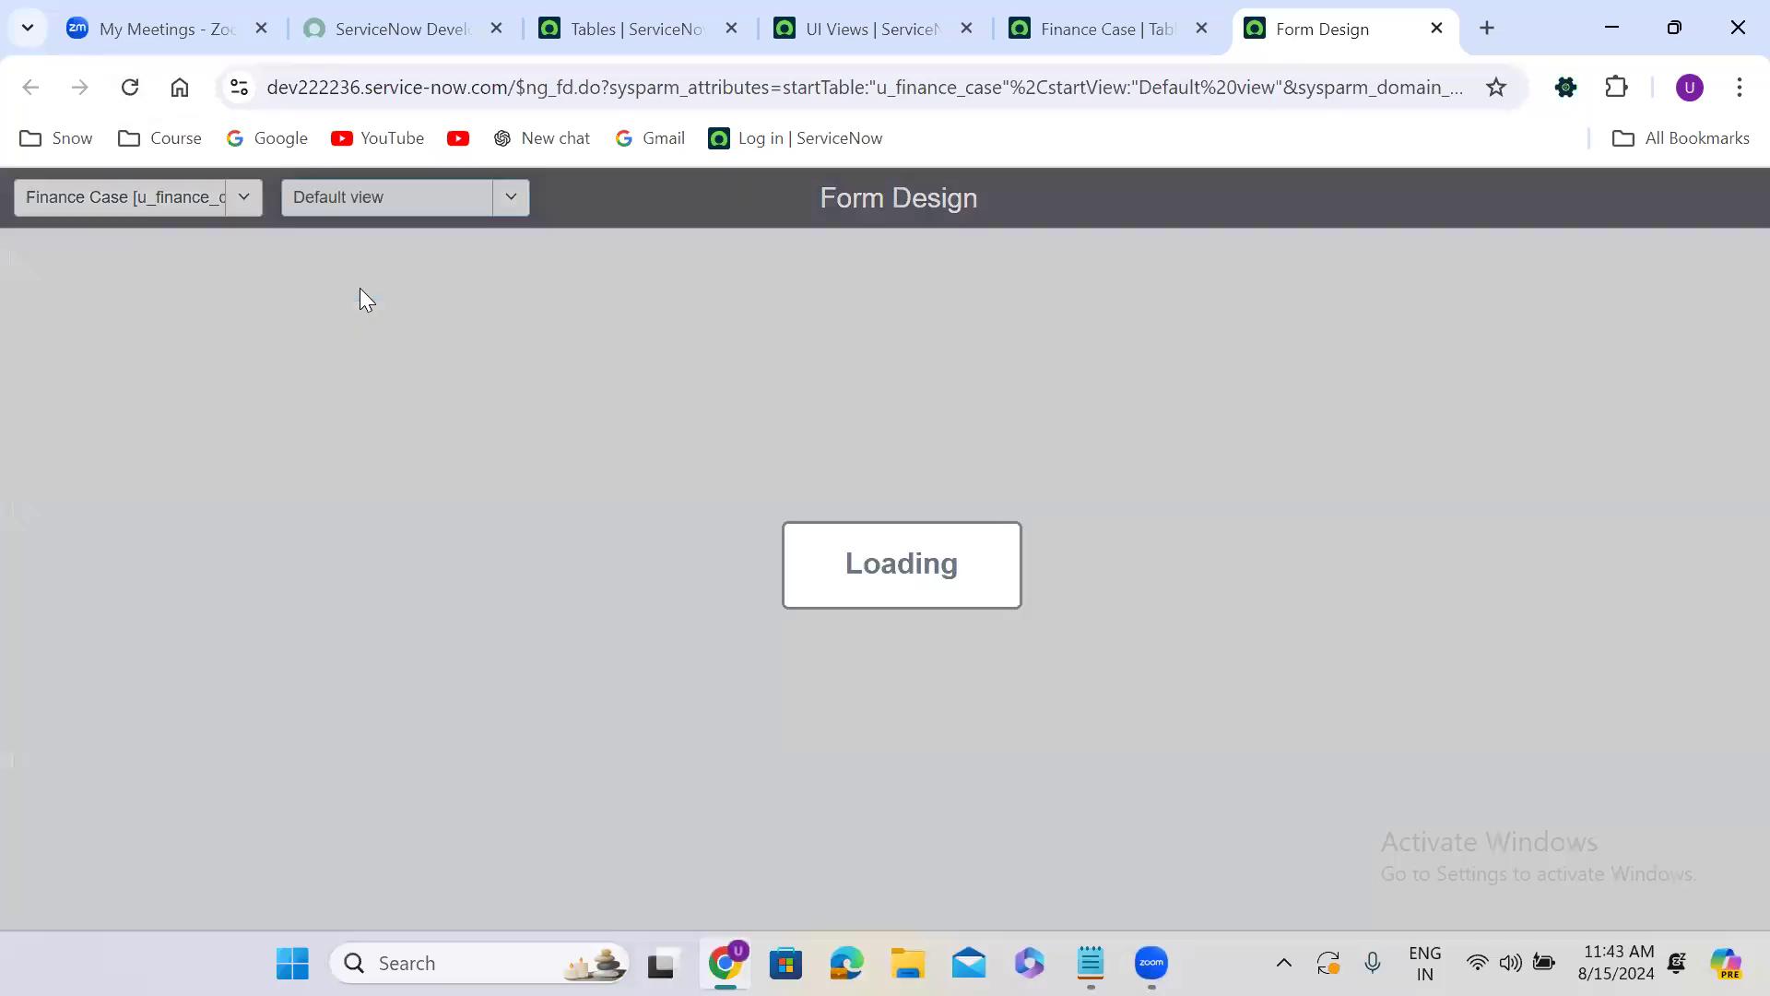
left_click(351, 189)
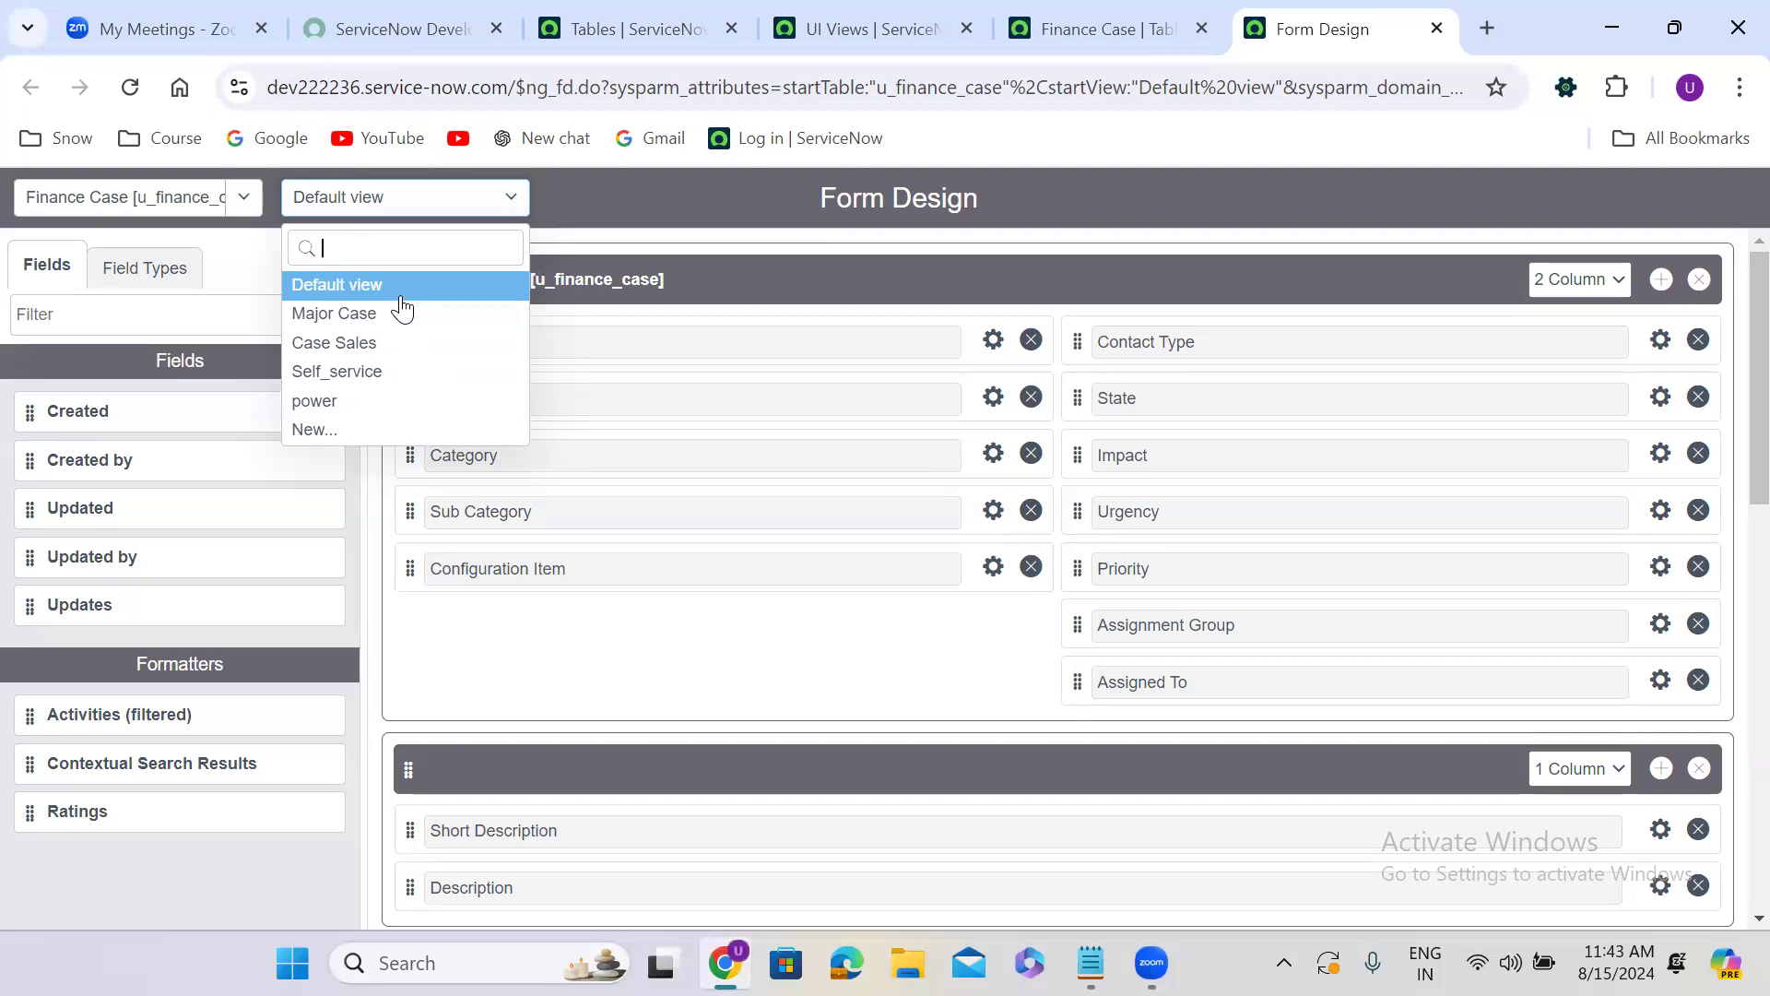
Close the form designer and open a duplicate of the Finance Case table record at its related links.
left_click(1439, 31)
right_click(1284, 20)
left_click(1440, 289)
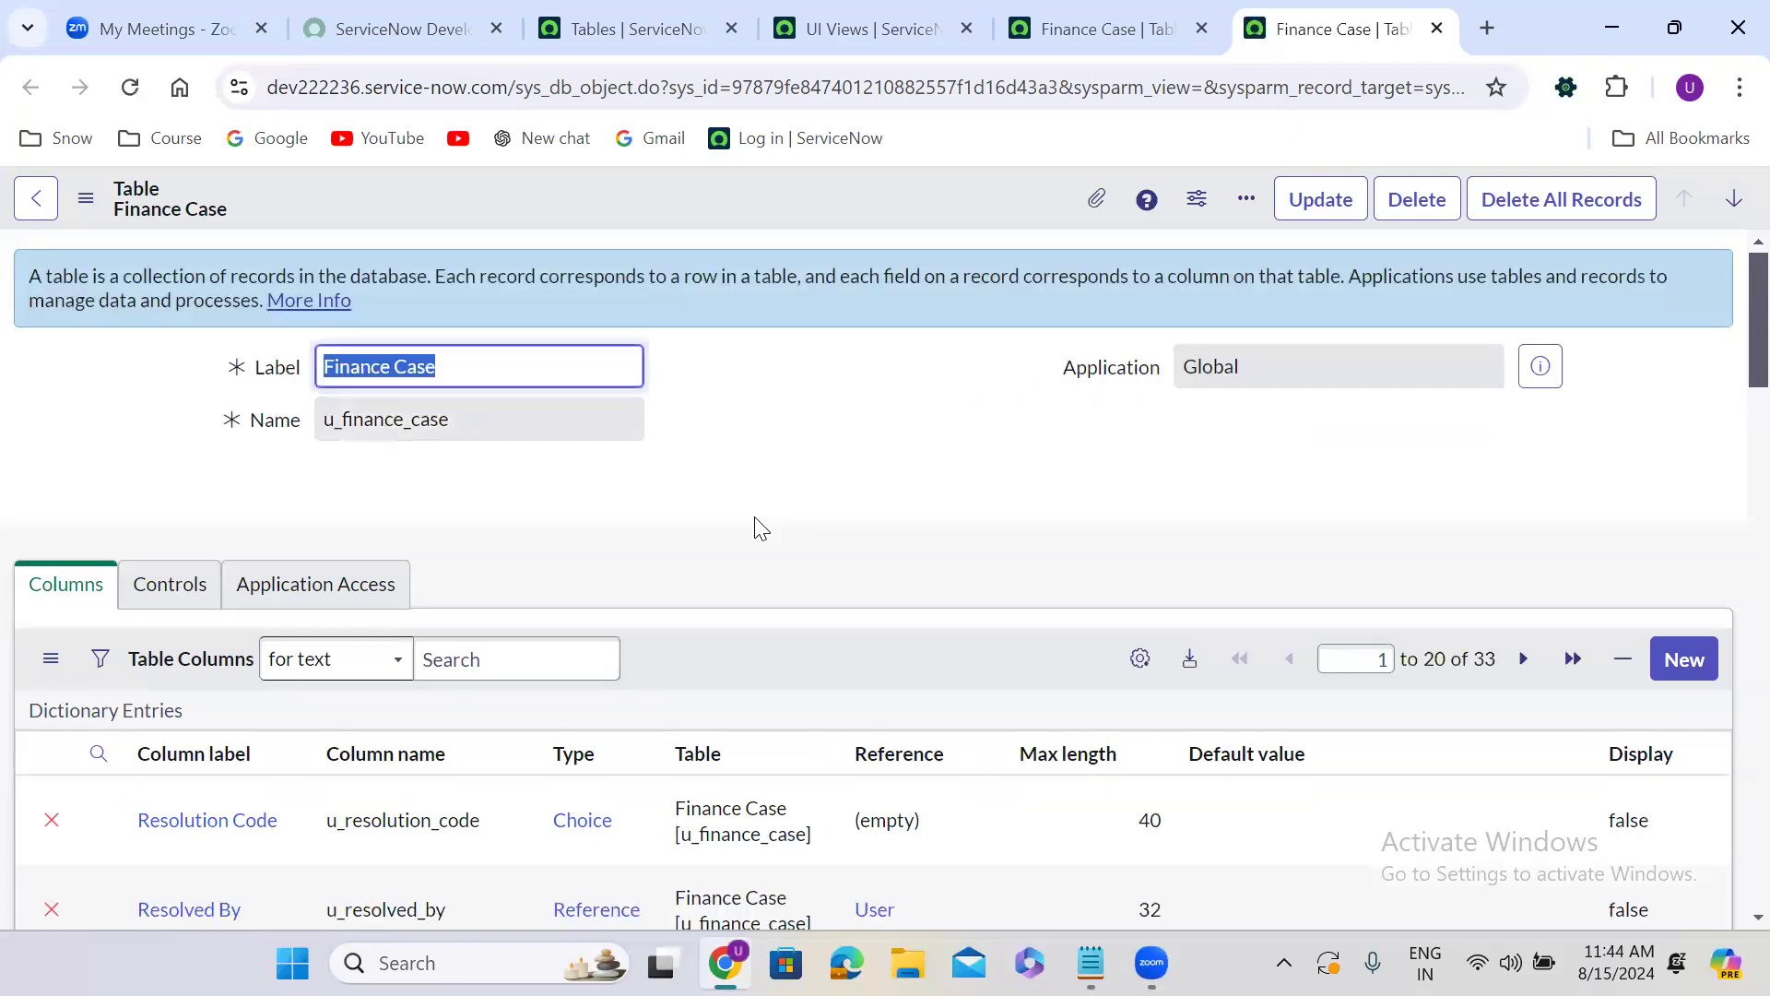
scroll(839, 521, "down", 10)
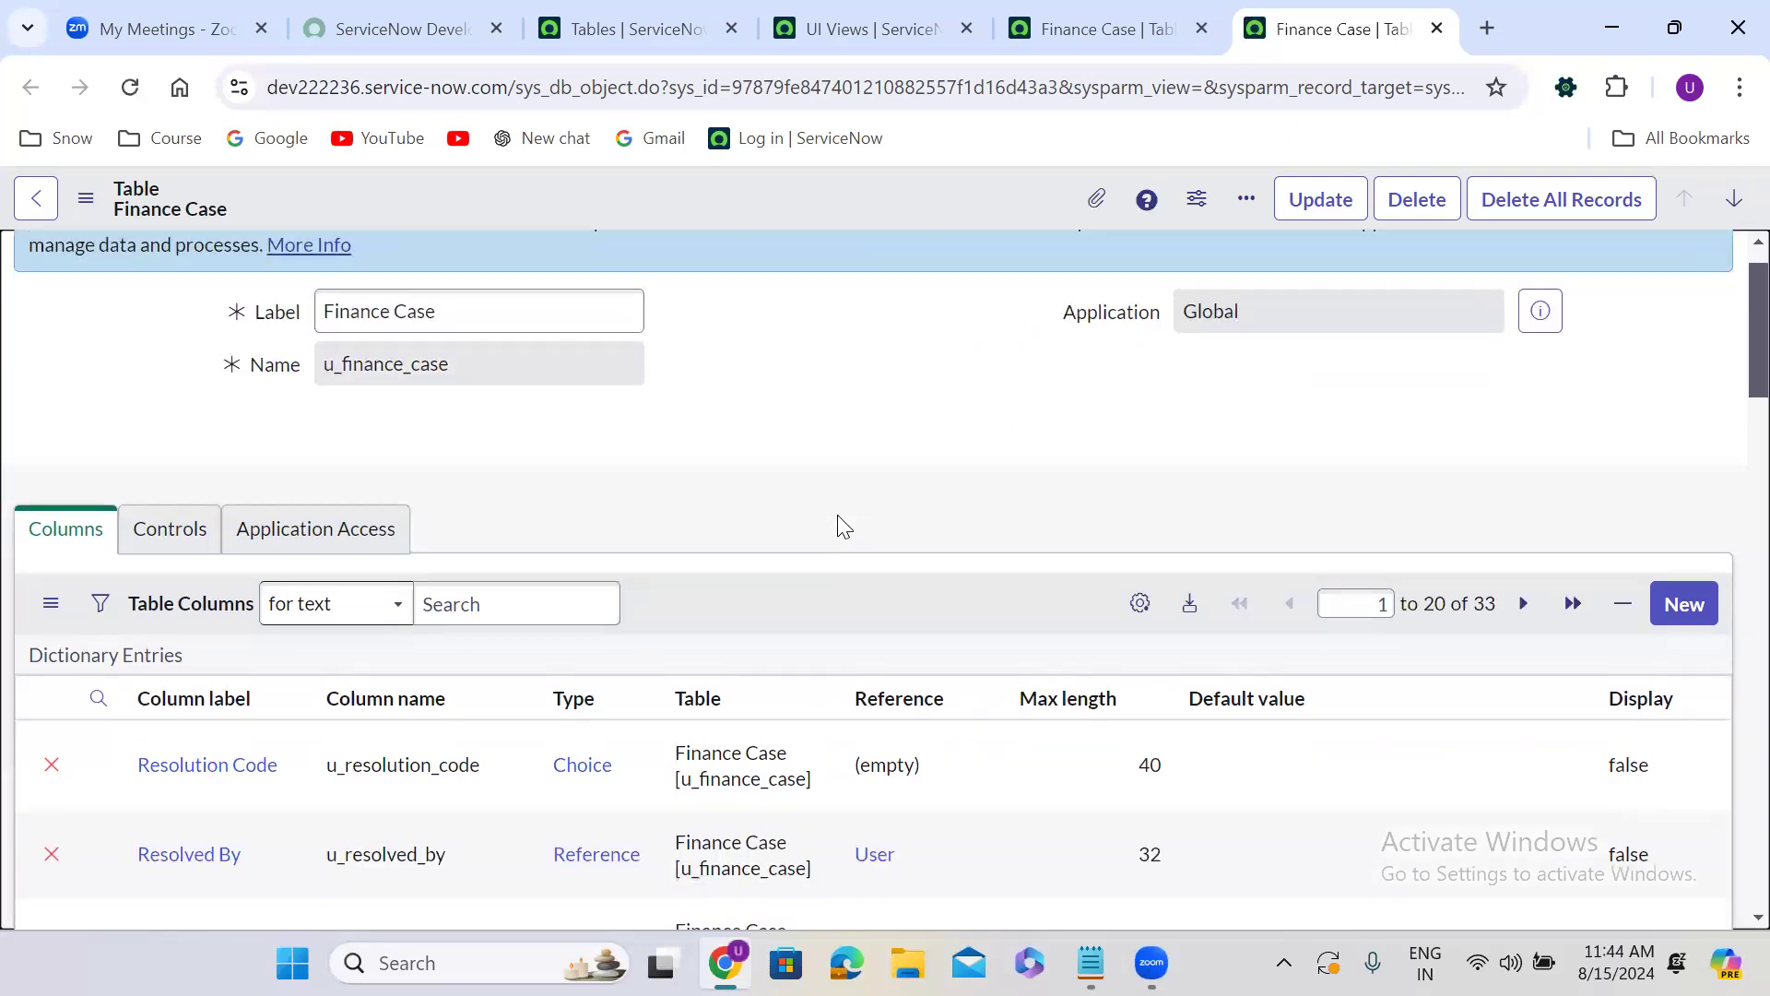
scroll(839, 521, "down", 20)
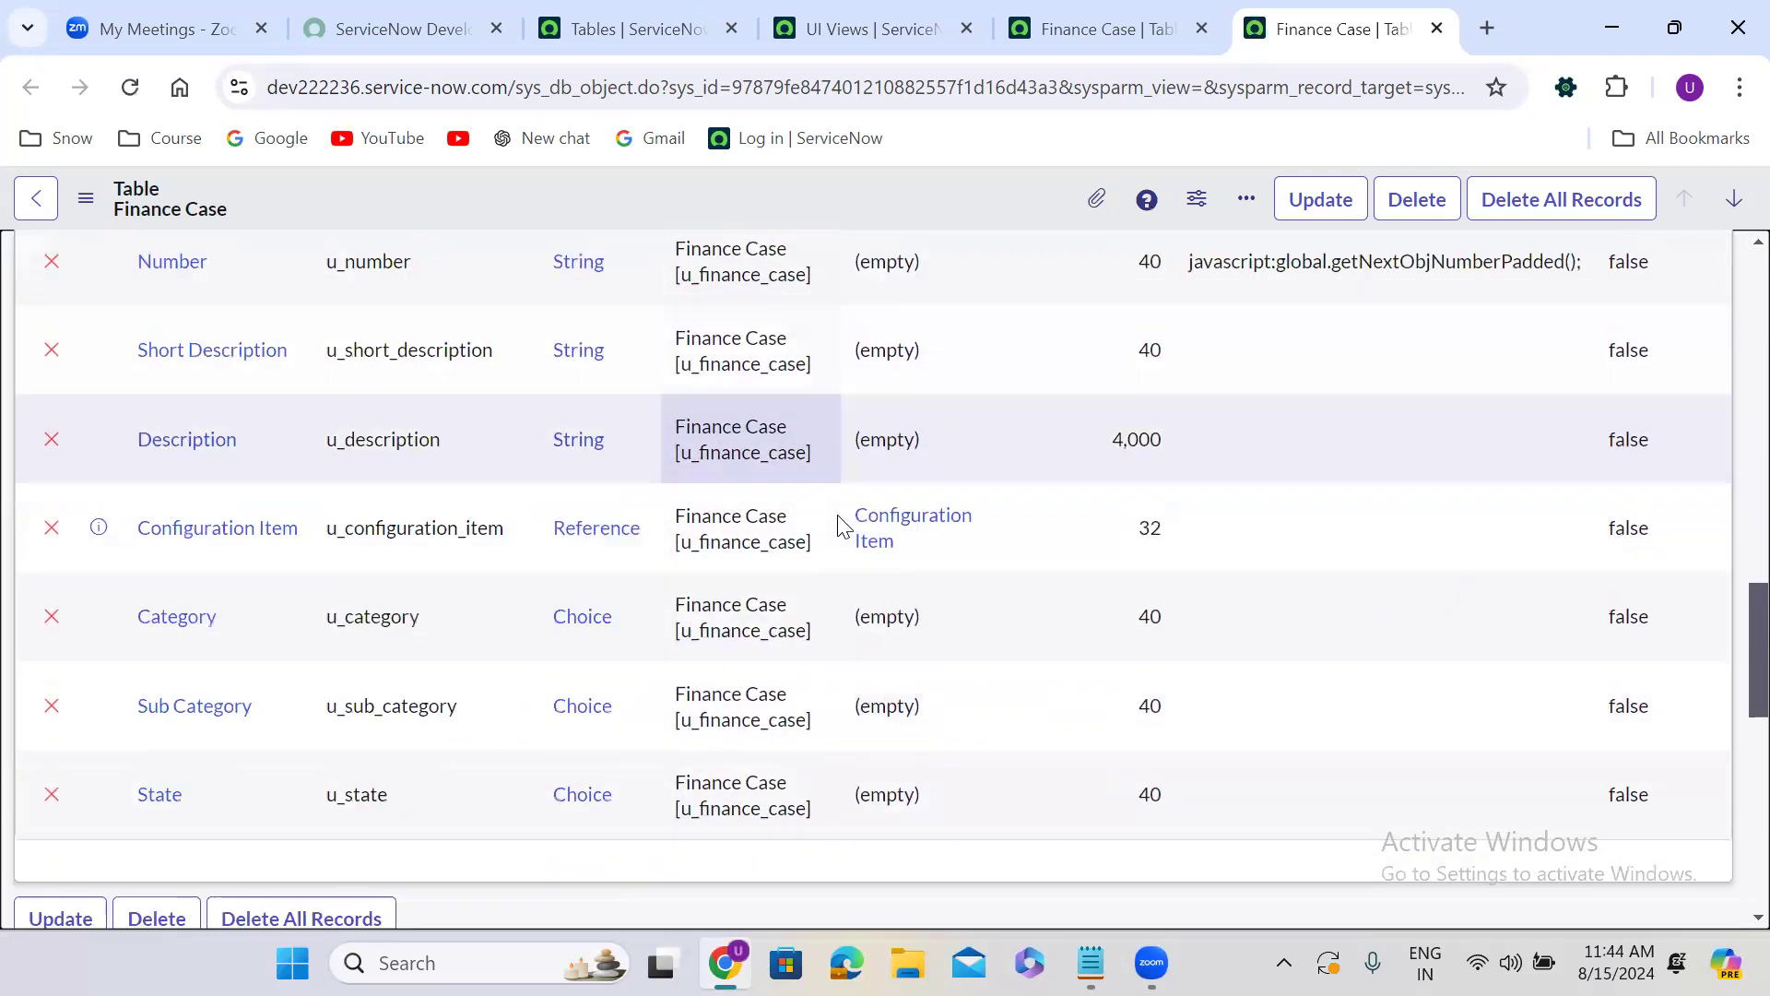
scroll(839, 522, "up", 2)
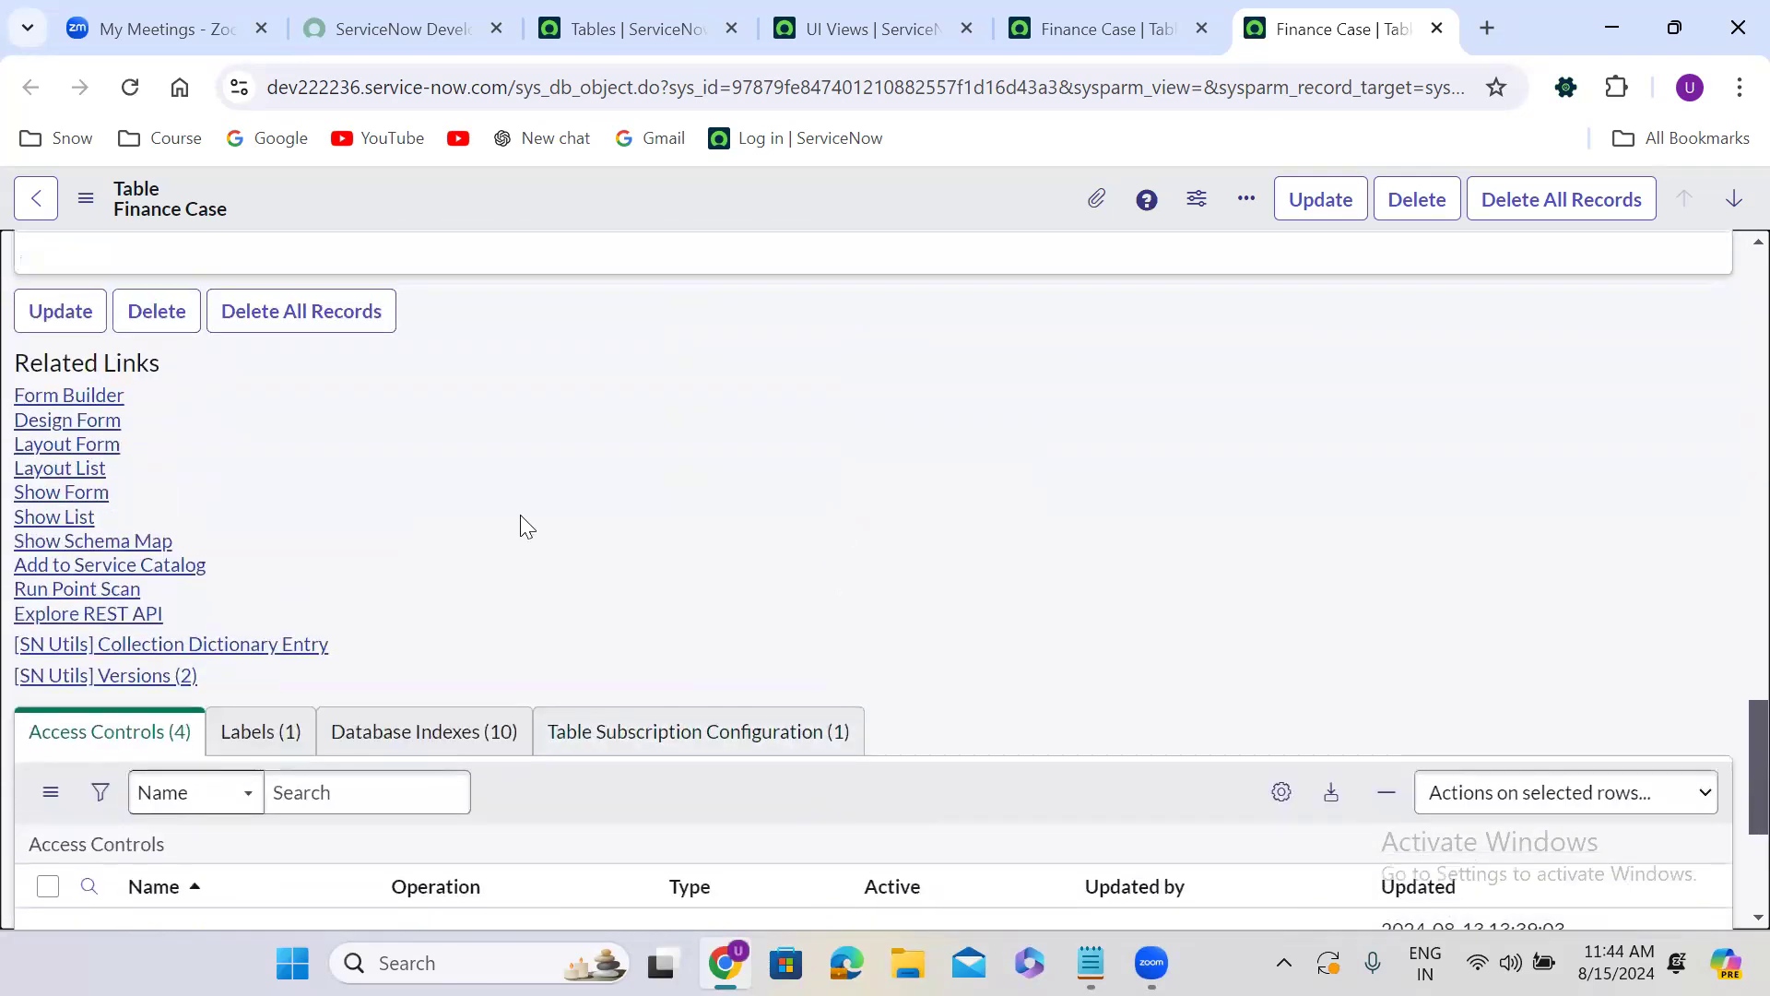
Show the Finance Case form from the table's related links and save the blank new record.
scroll(92, 516, "up", 1)
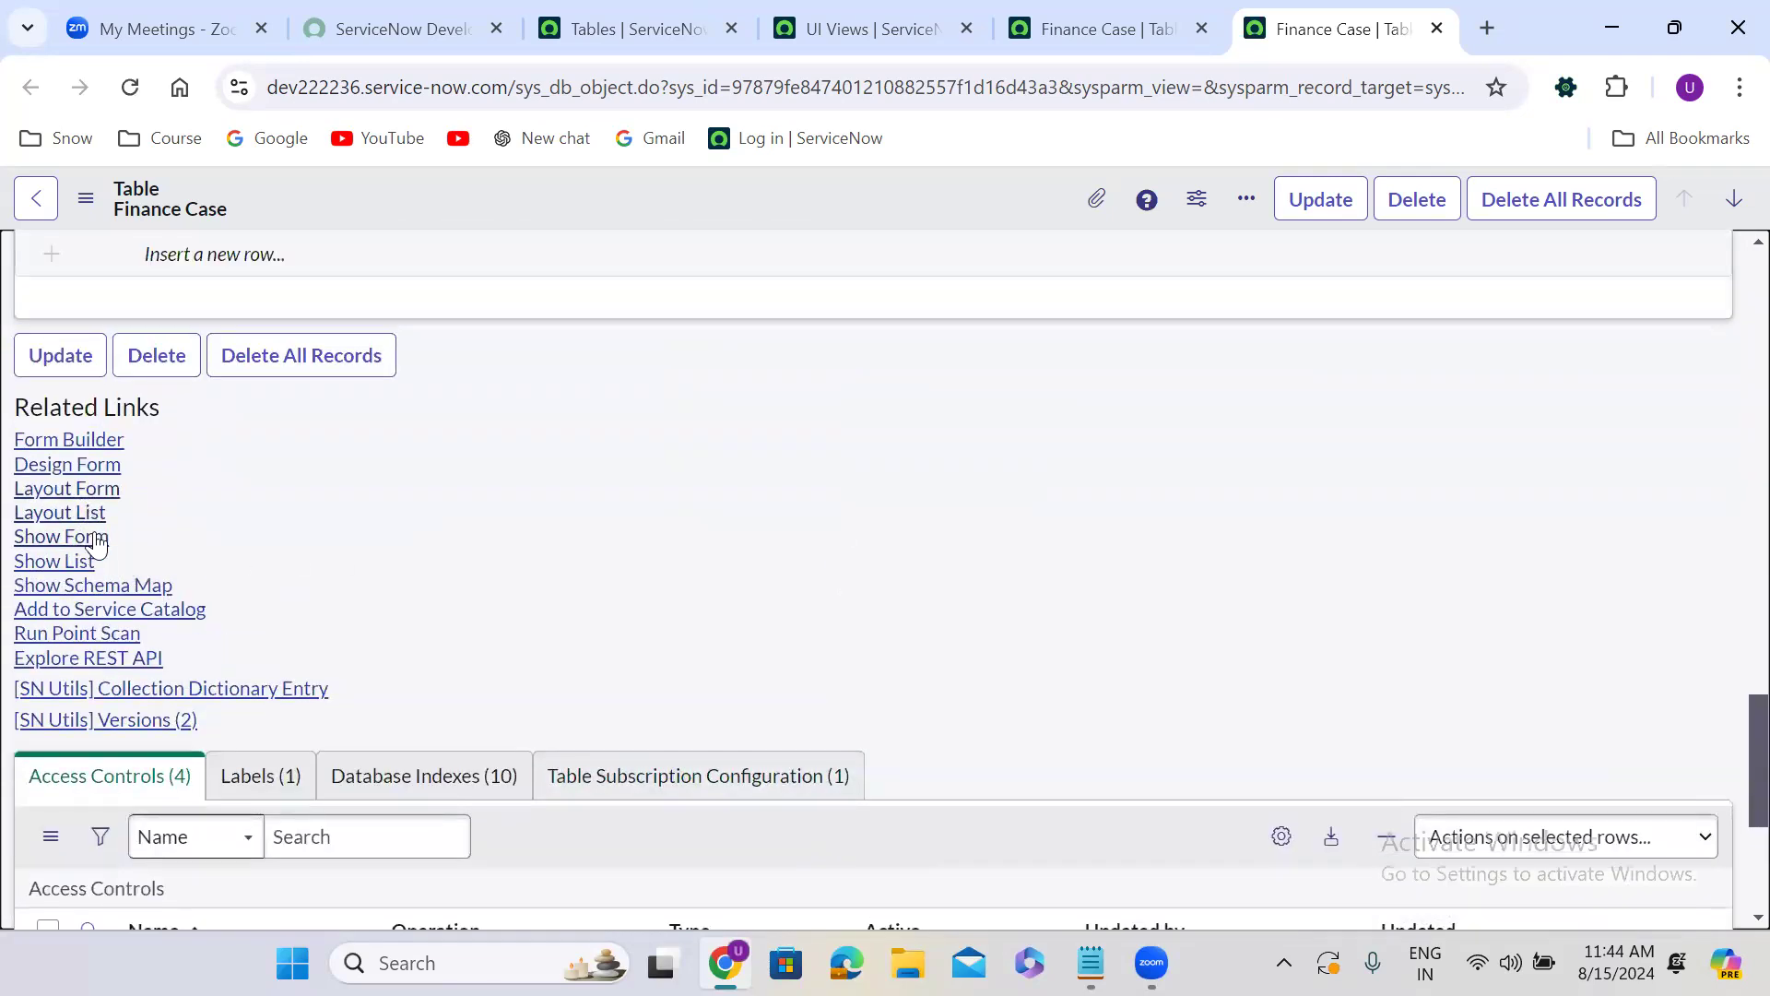
left_click(94, 538)
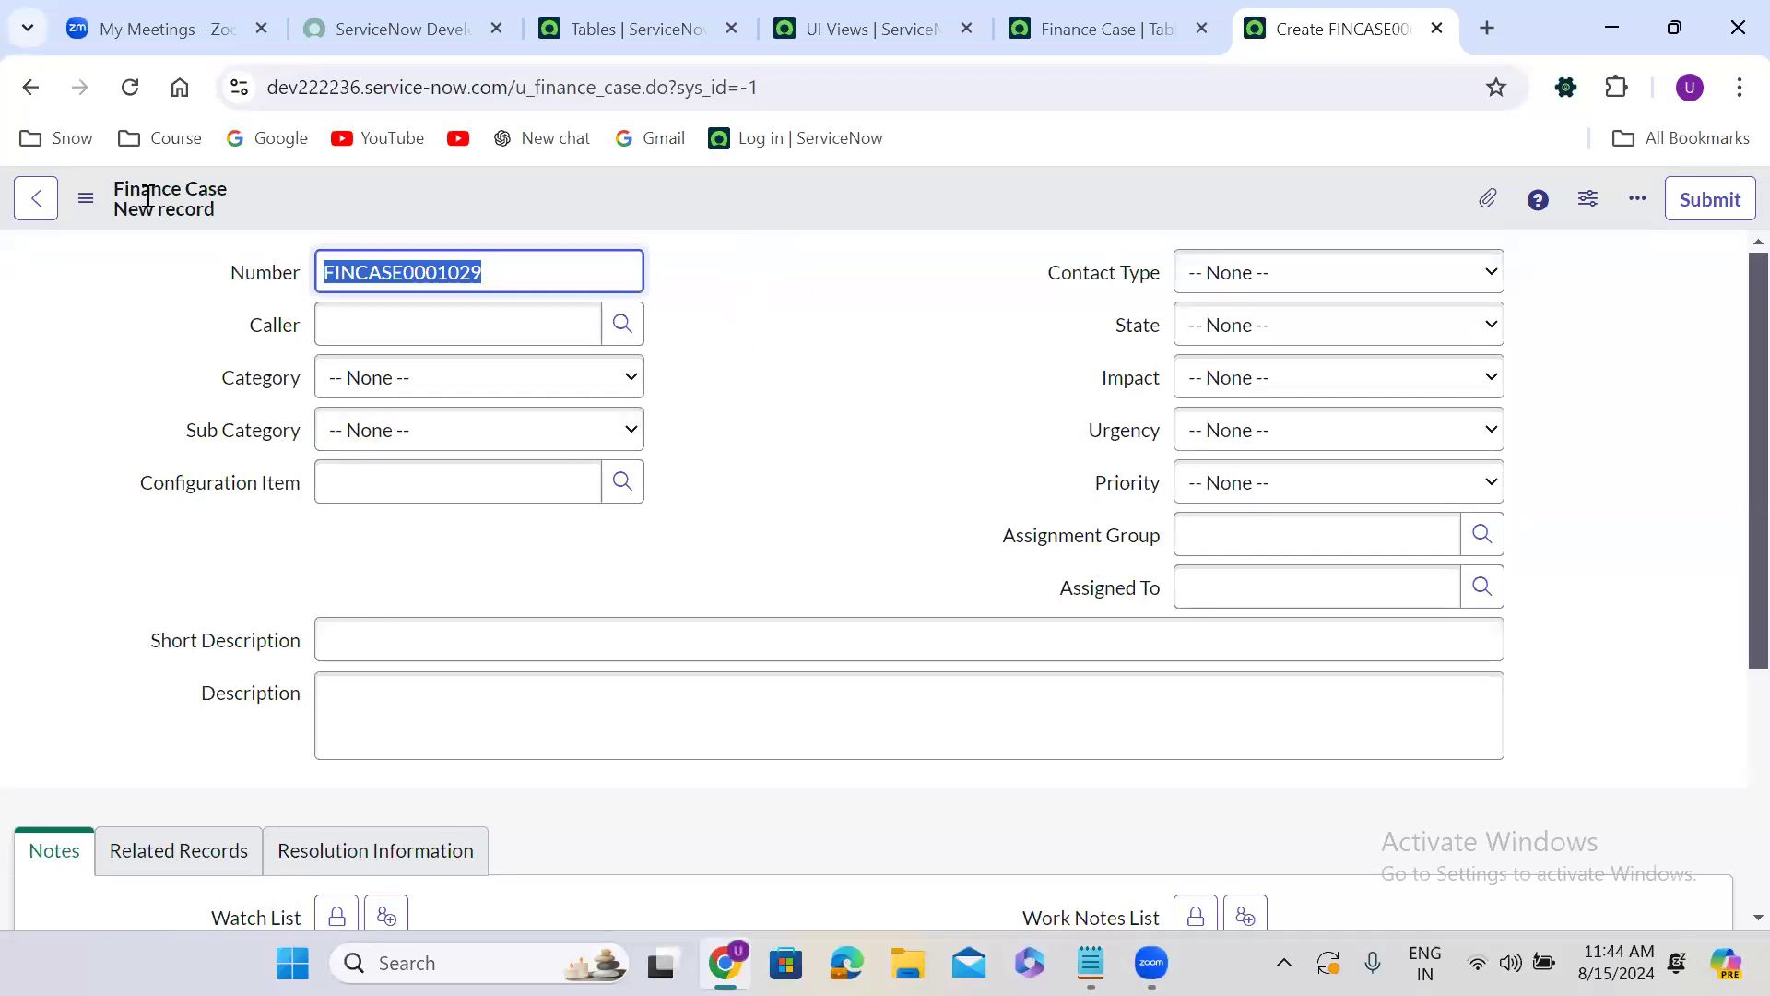
right_click(780, 208)
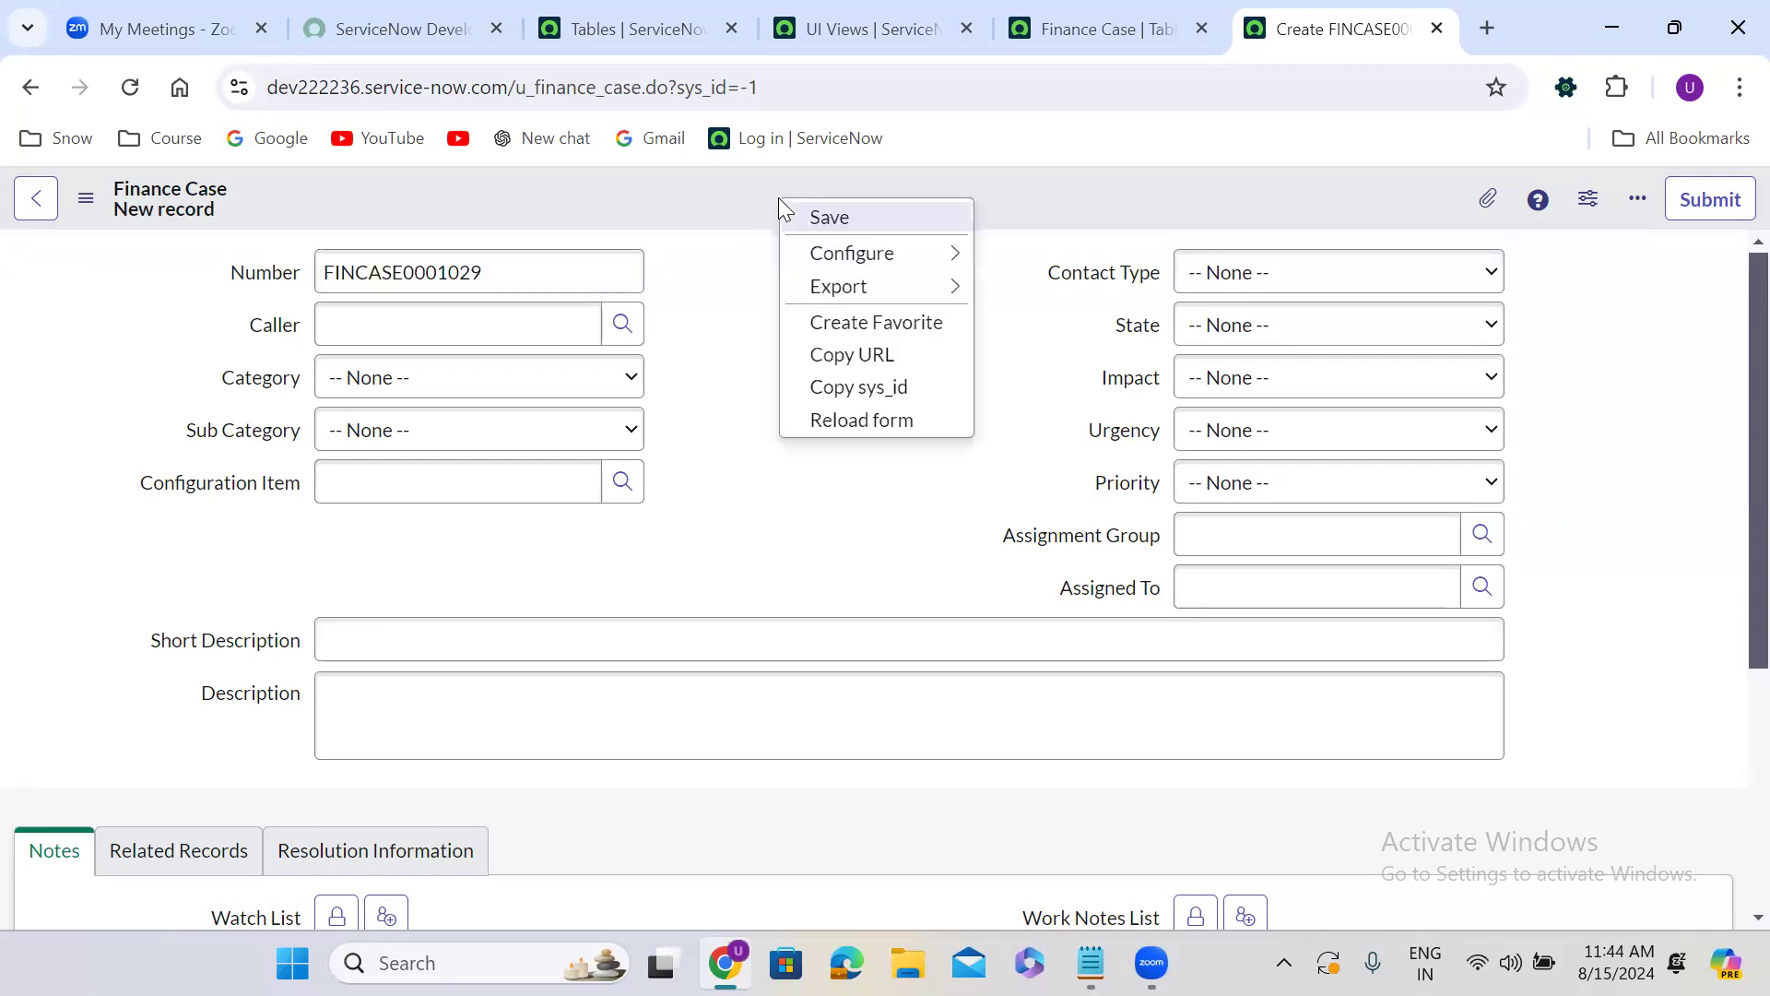
left_click(820, 219)
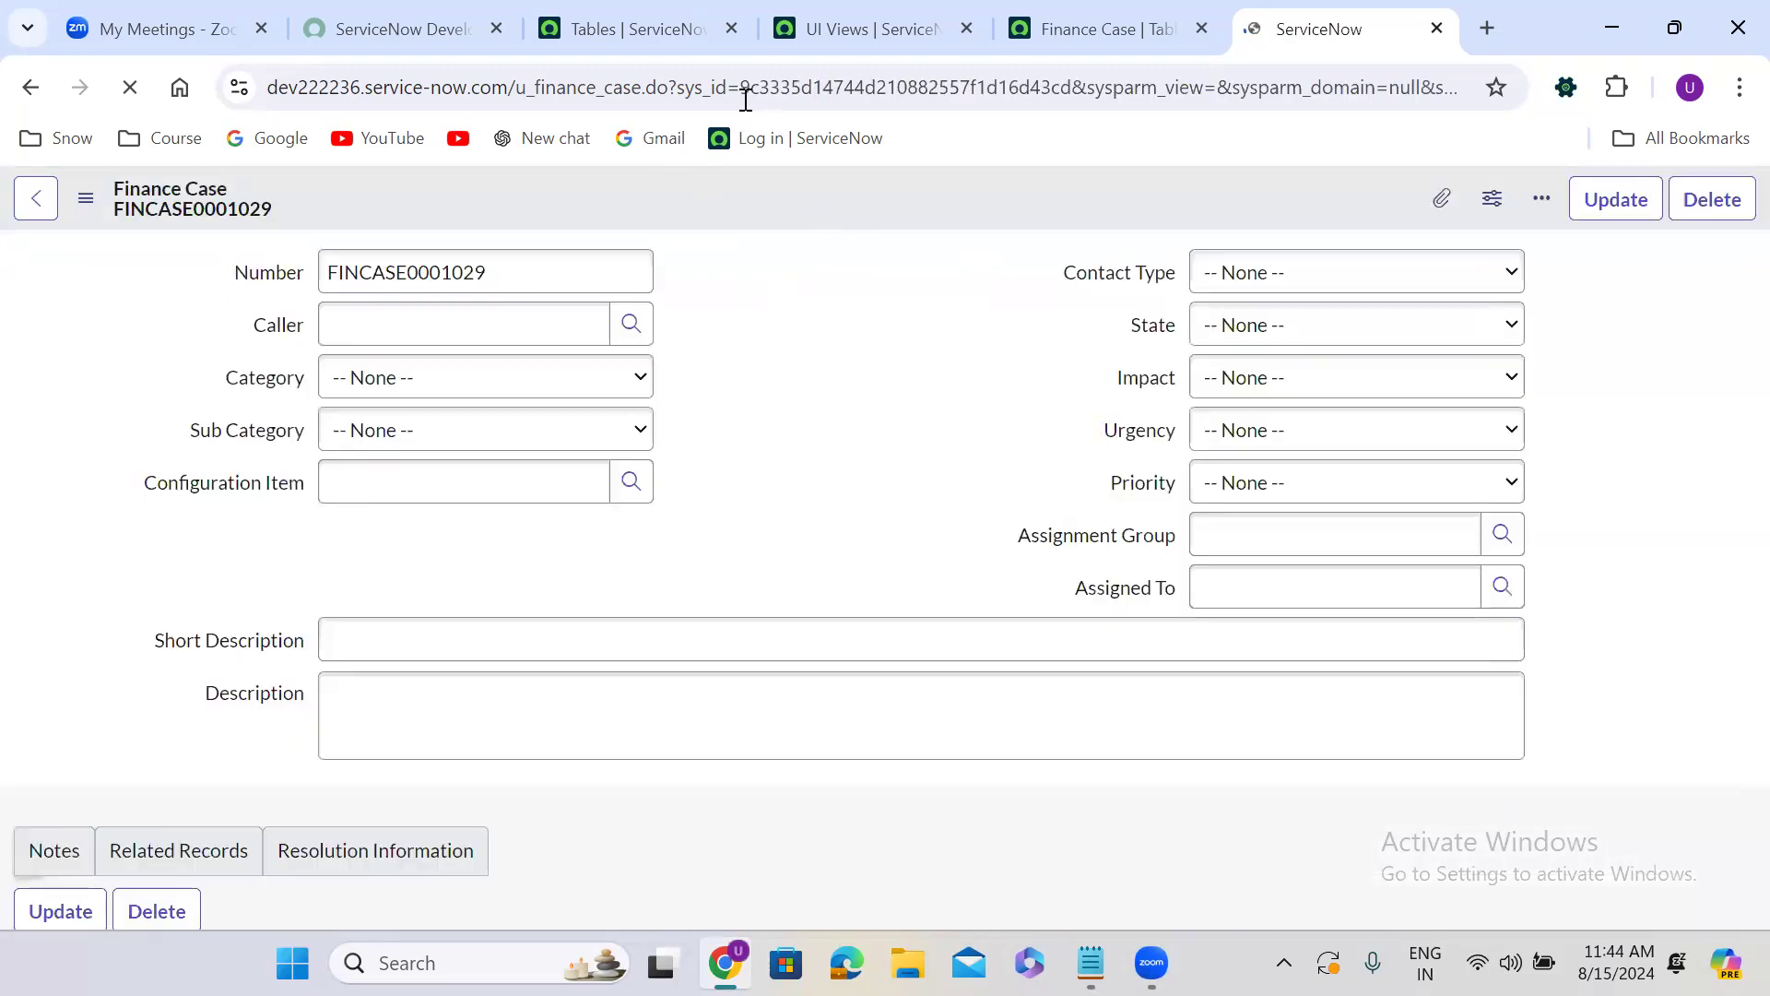
Highlight the saved Finance Case record's sys_id value in the page address.
left_click(777, 89)
double_click(777, 89)
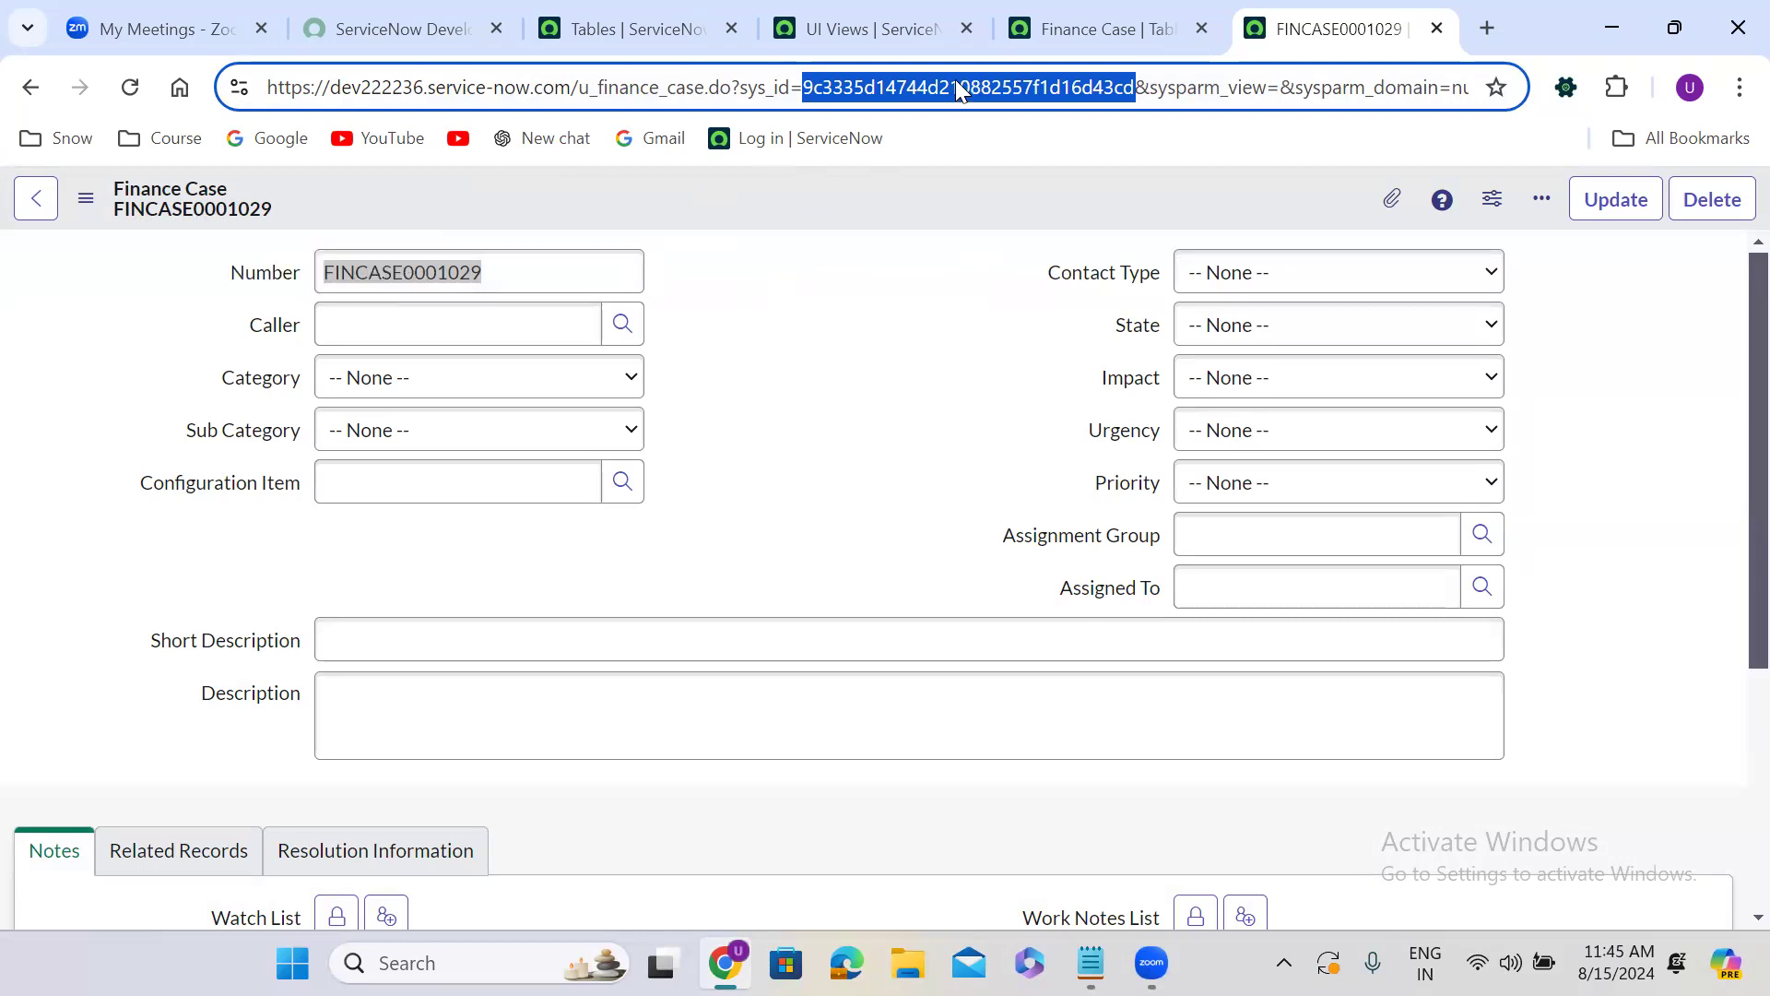
left_click(857, 241)
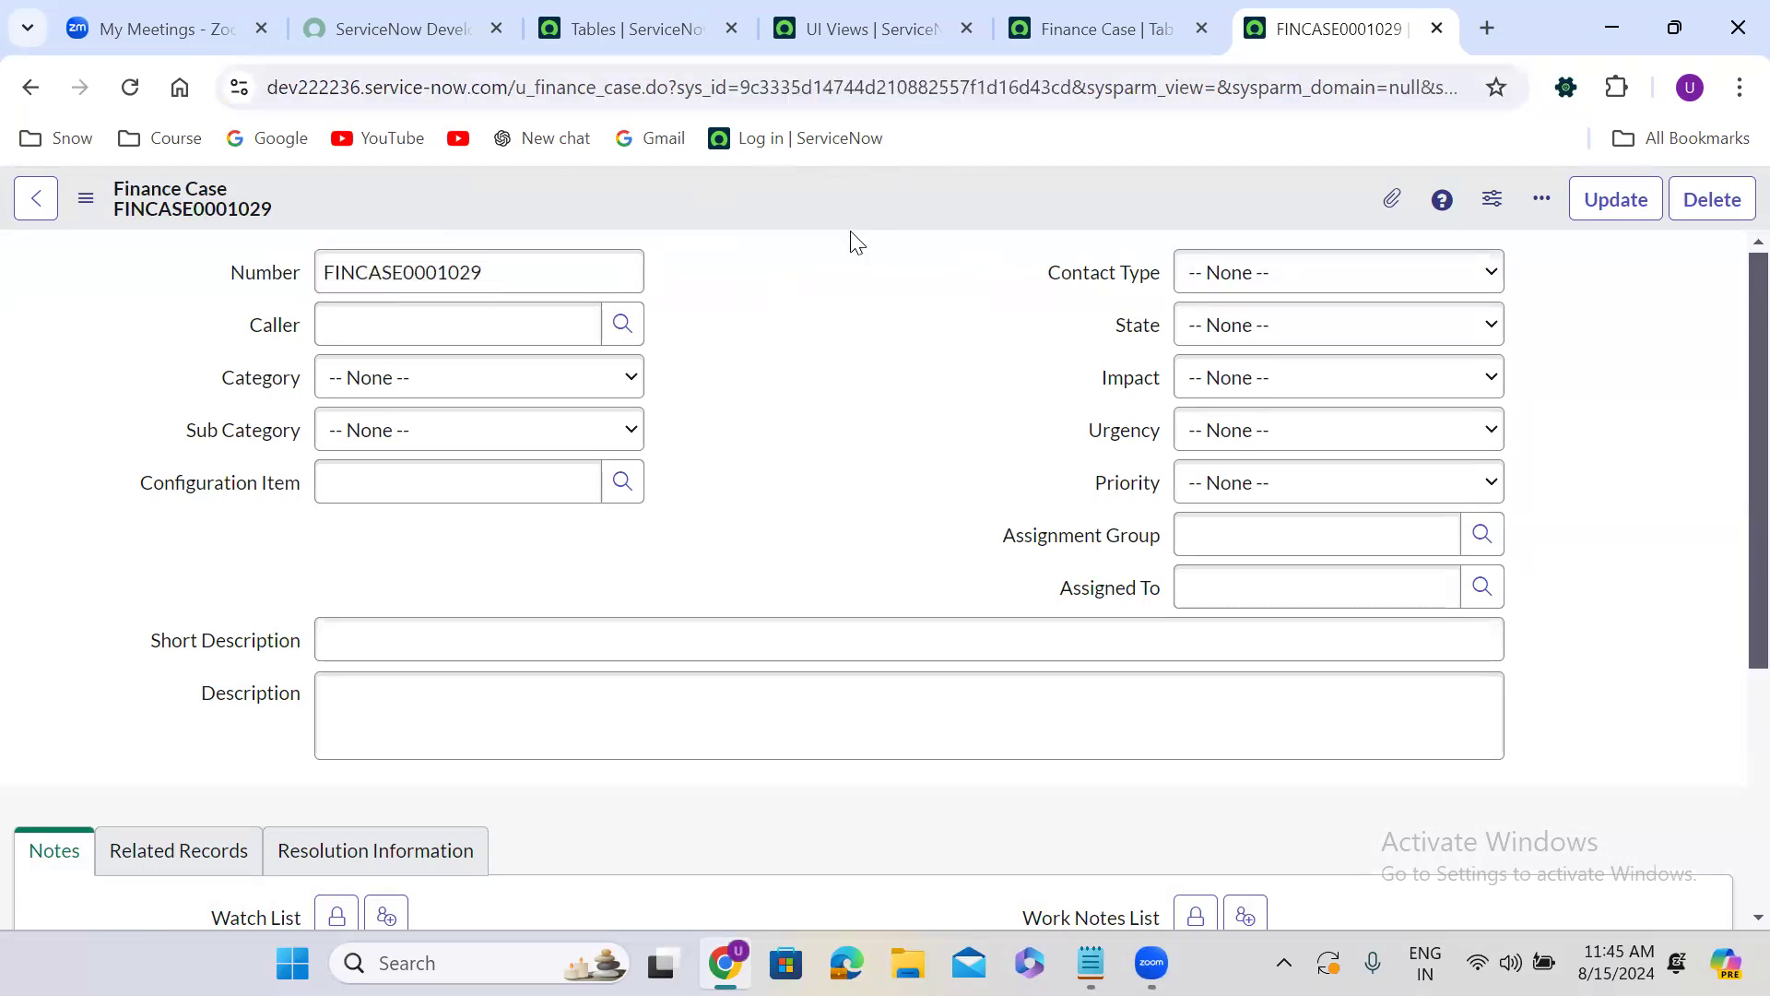
Display the Finance Case record in the Major Case view and look over its fields and sections.
left_click(86, 205)
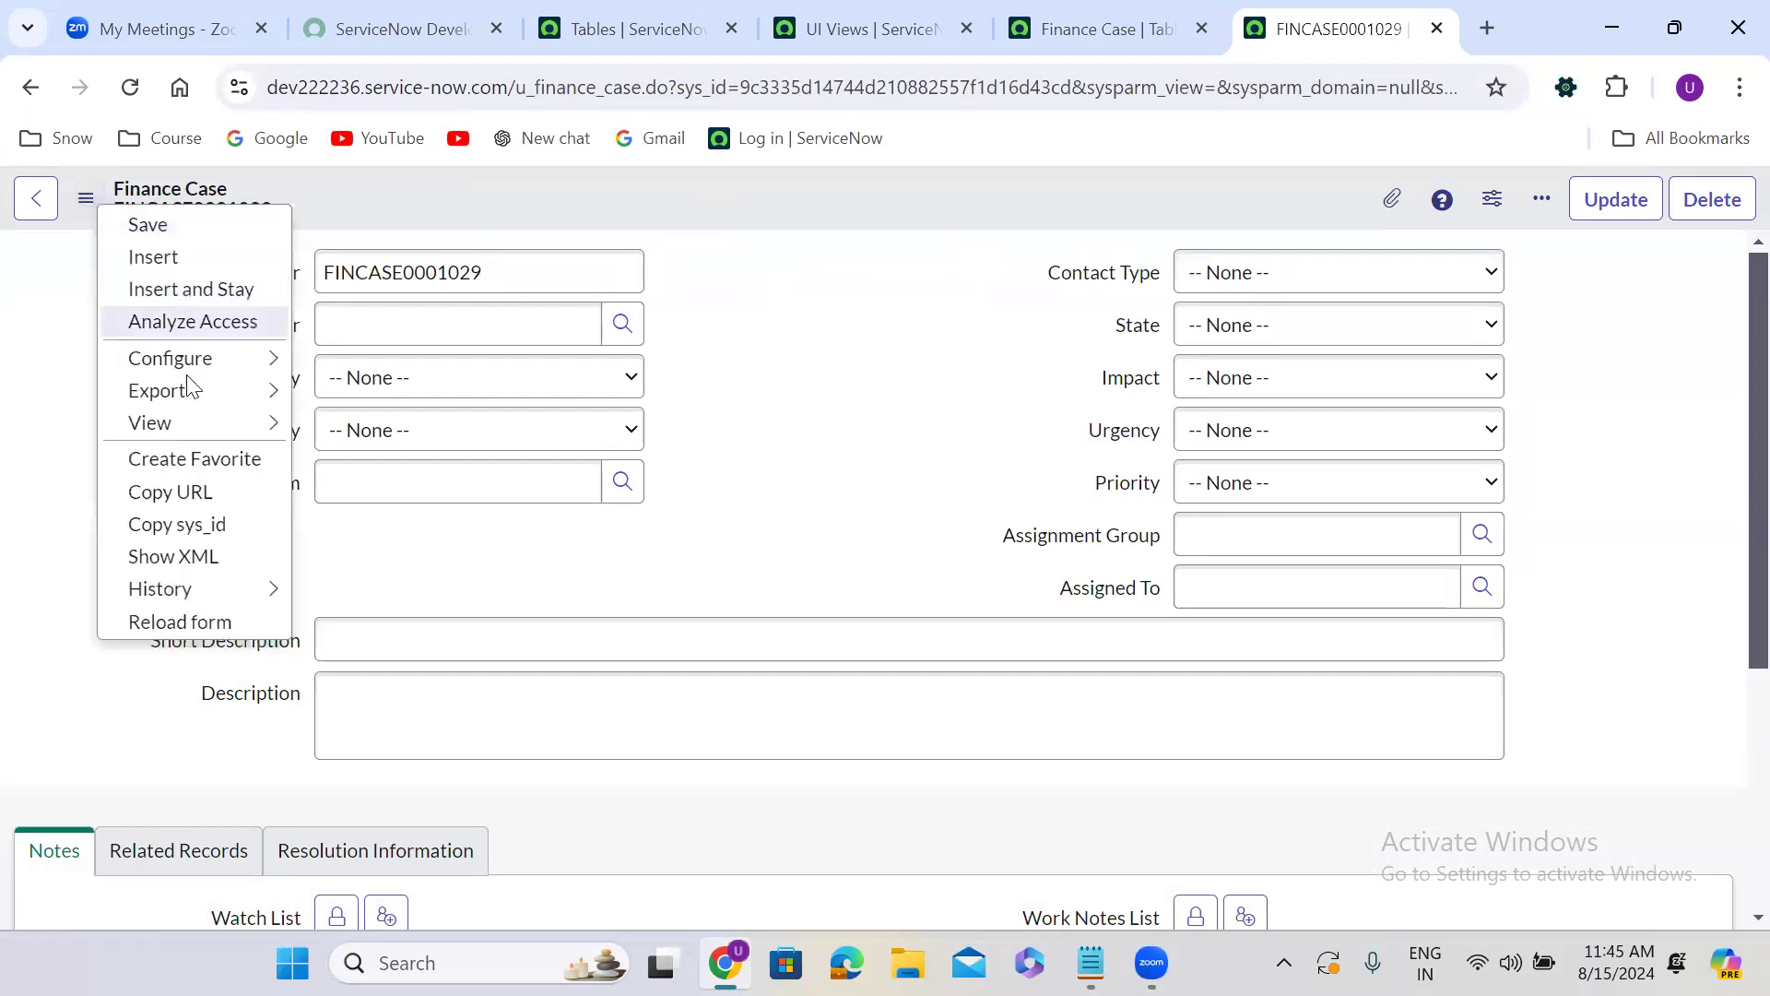
mouse_move(191, 426)
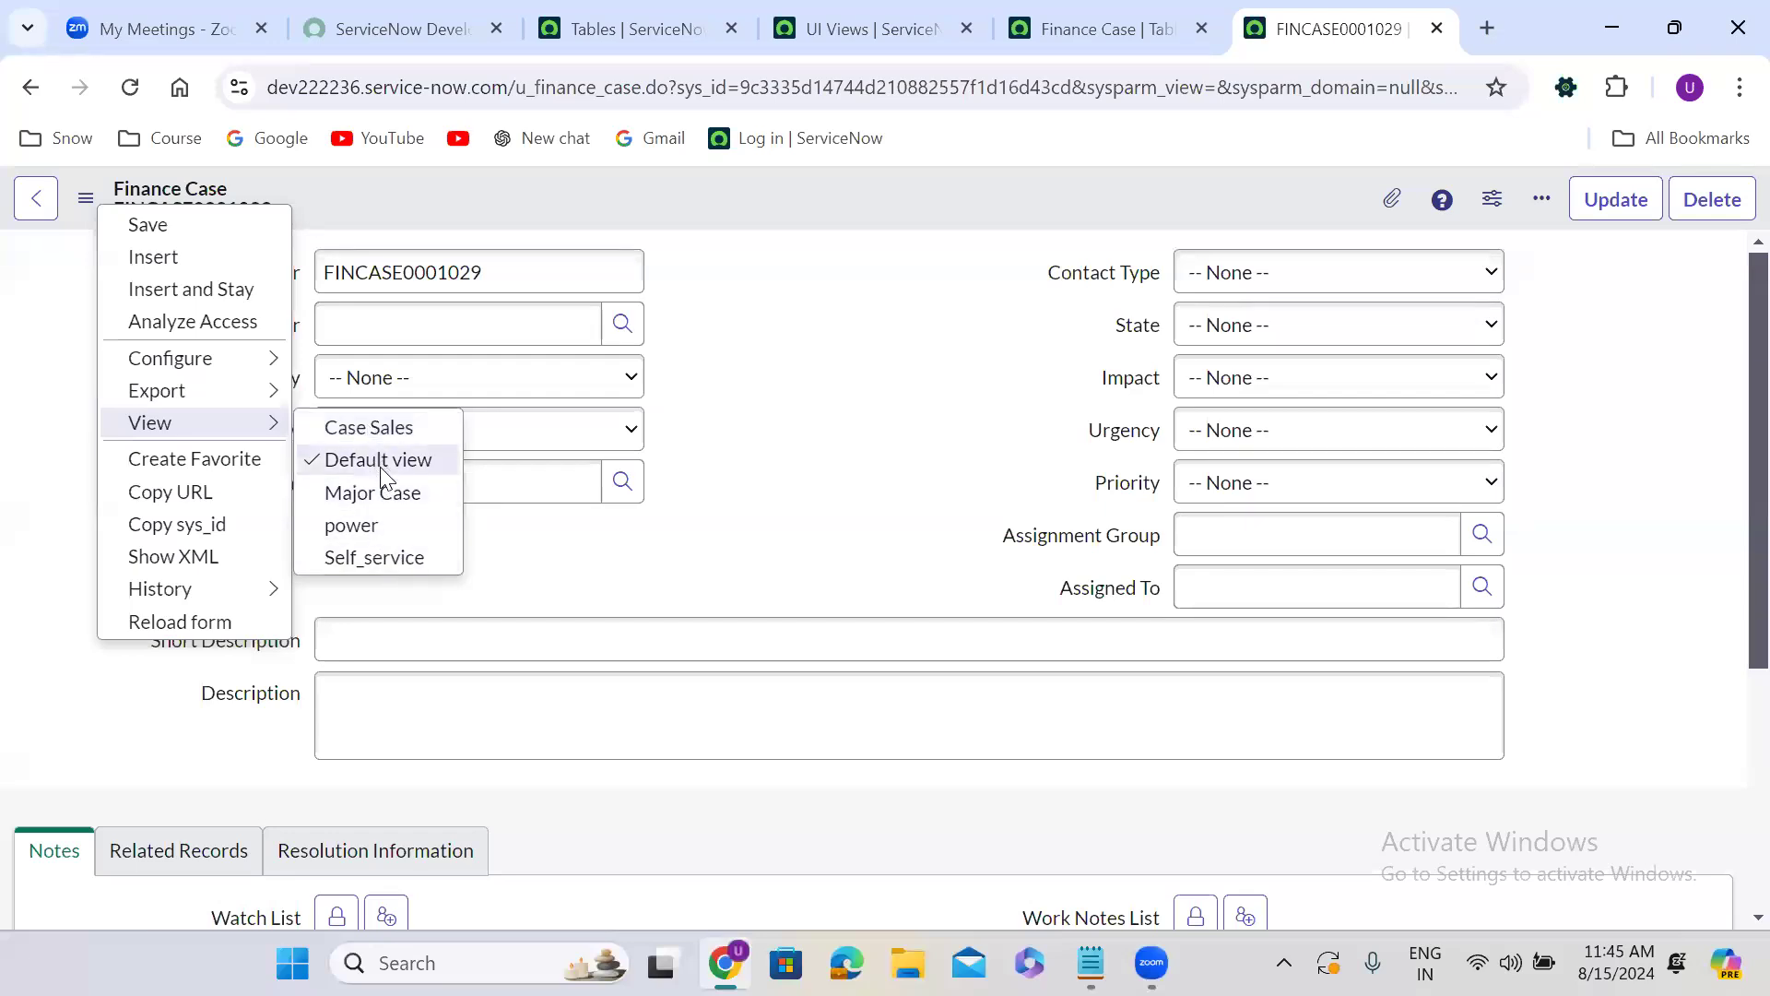
left_click(380, 492)
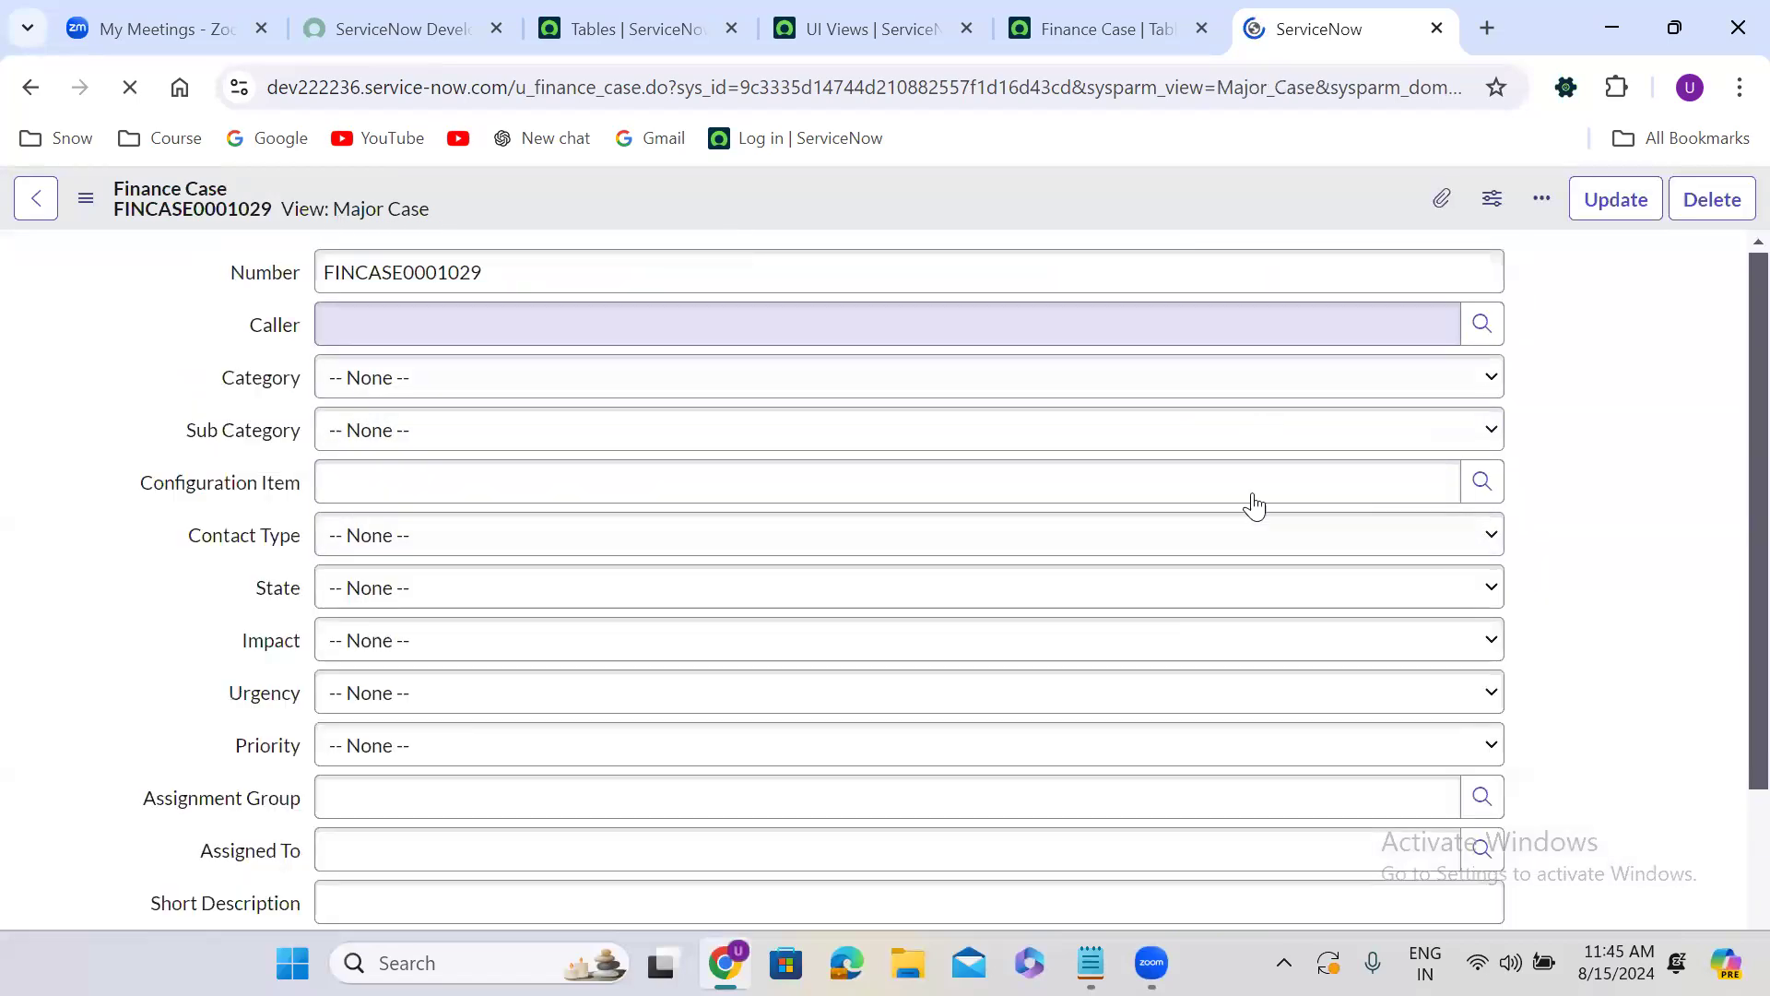
scroll(1731, 316, "down", 10)
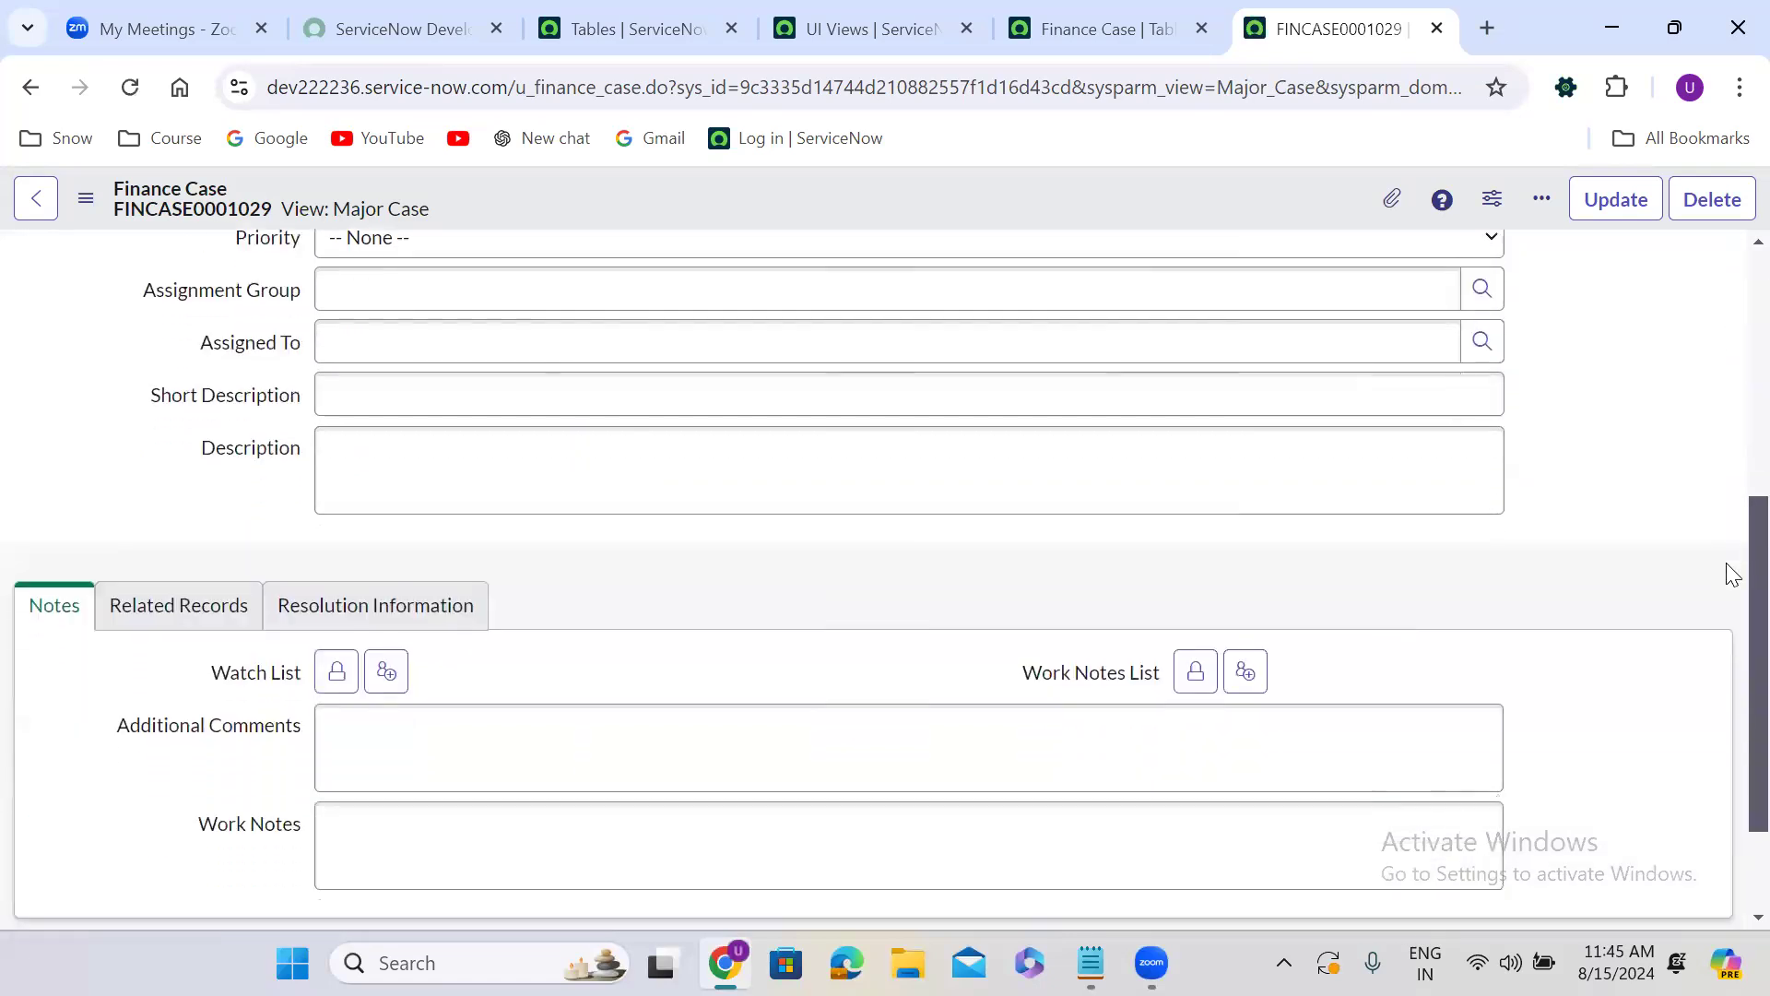
scroll(1726, 667, "up", 10)
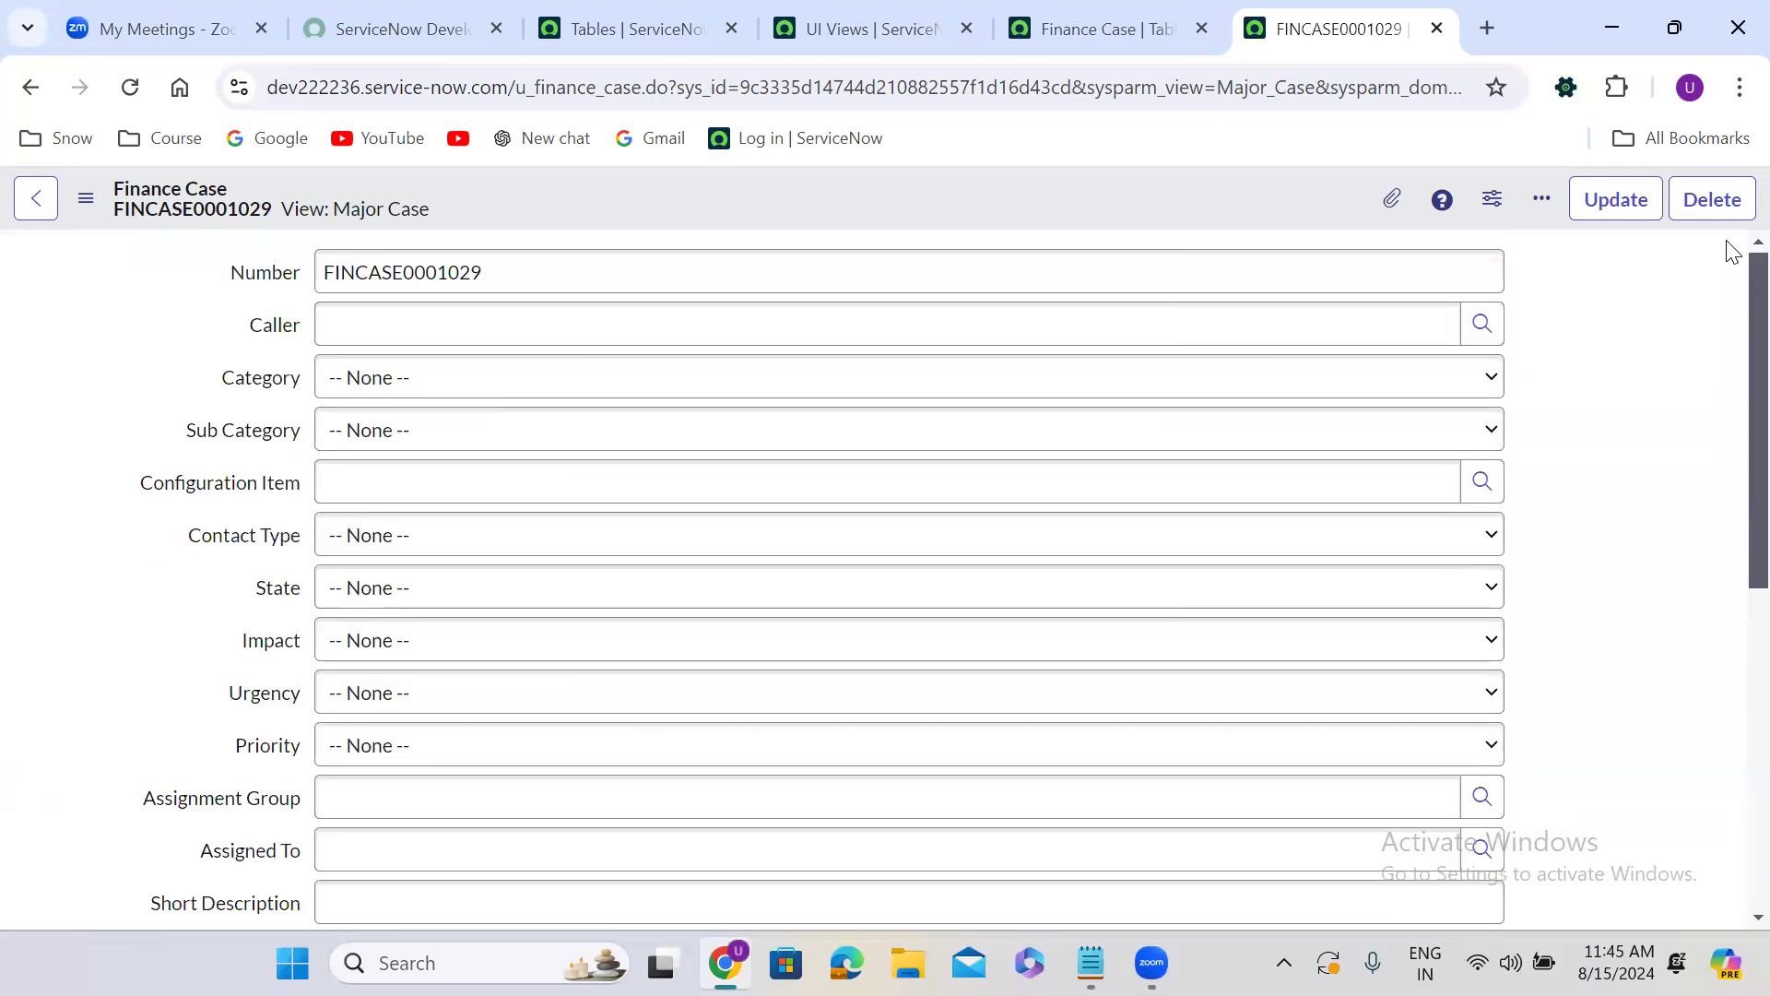
left_click(660, 273)
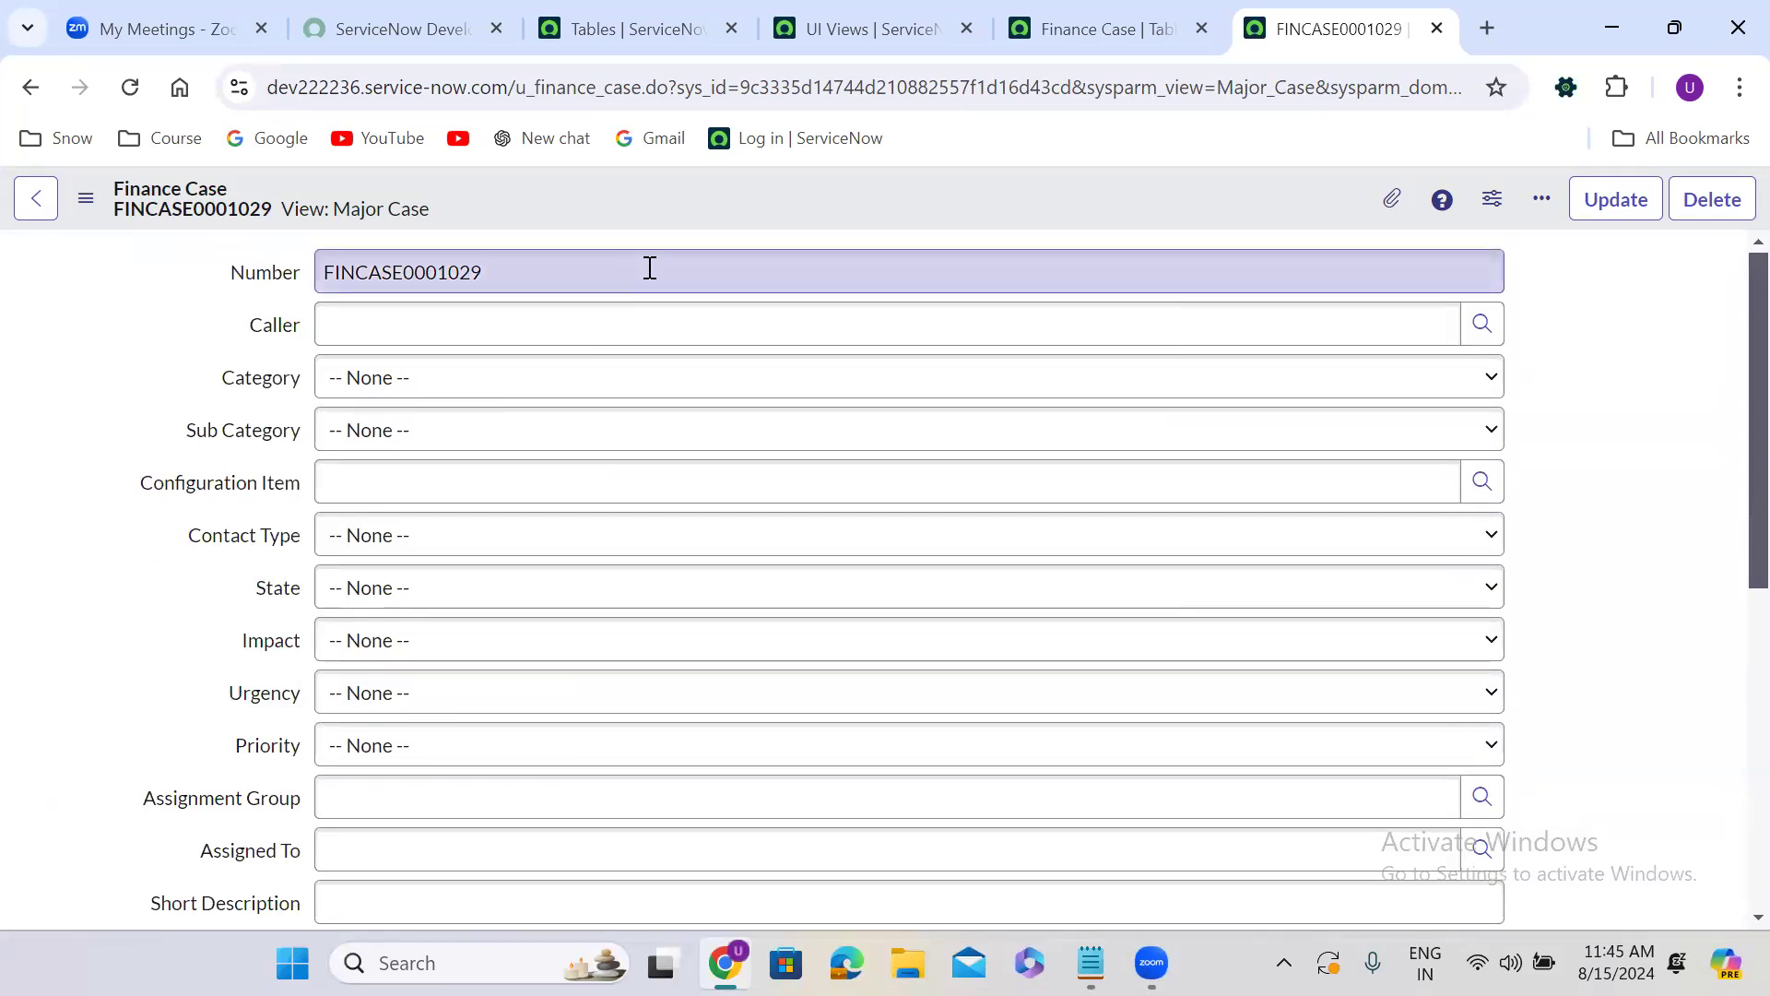
Display the record in the power view, followed by the Case Sales view down to its Notes section.
left_click(84, 199)
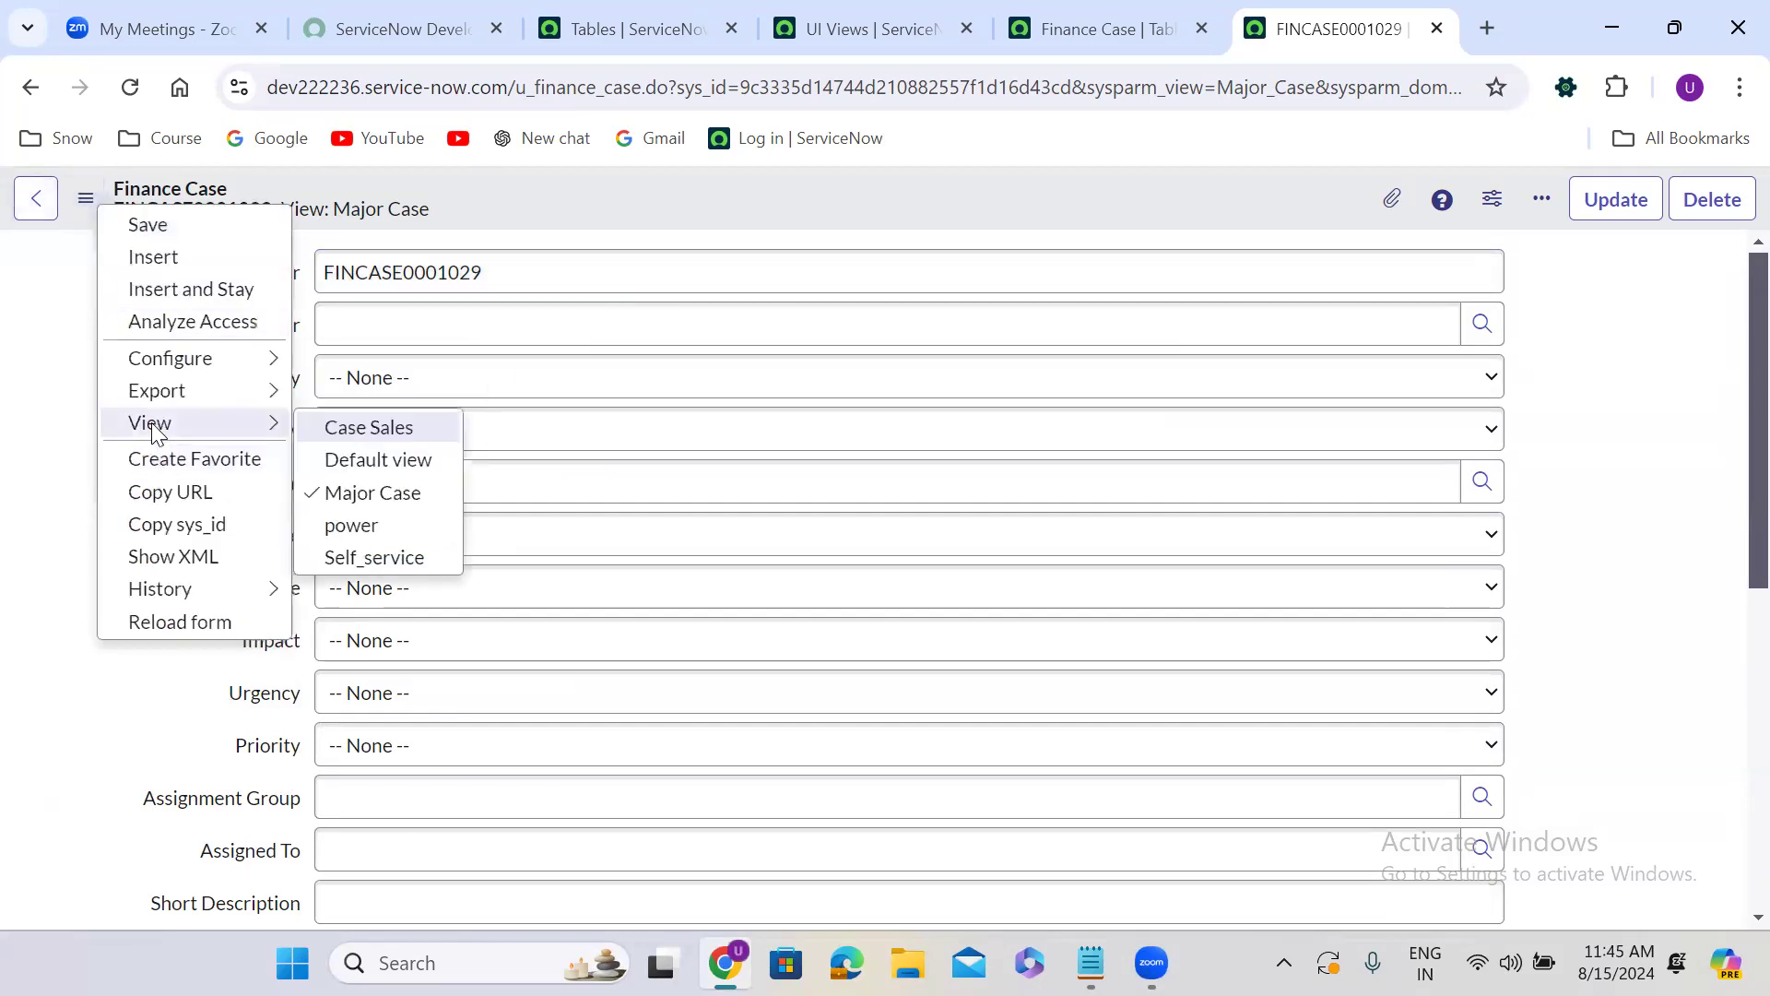
left_click(380, 524)
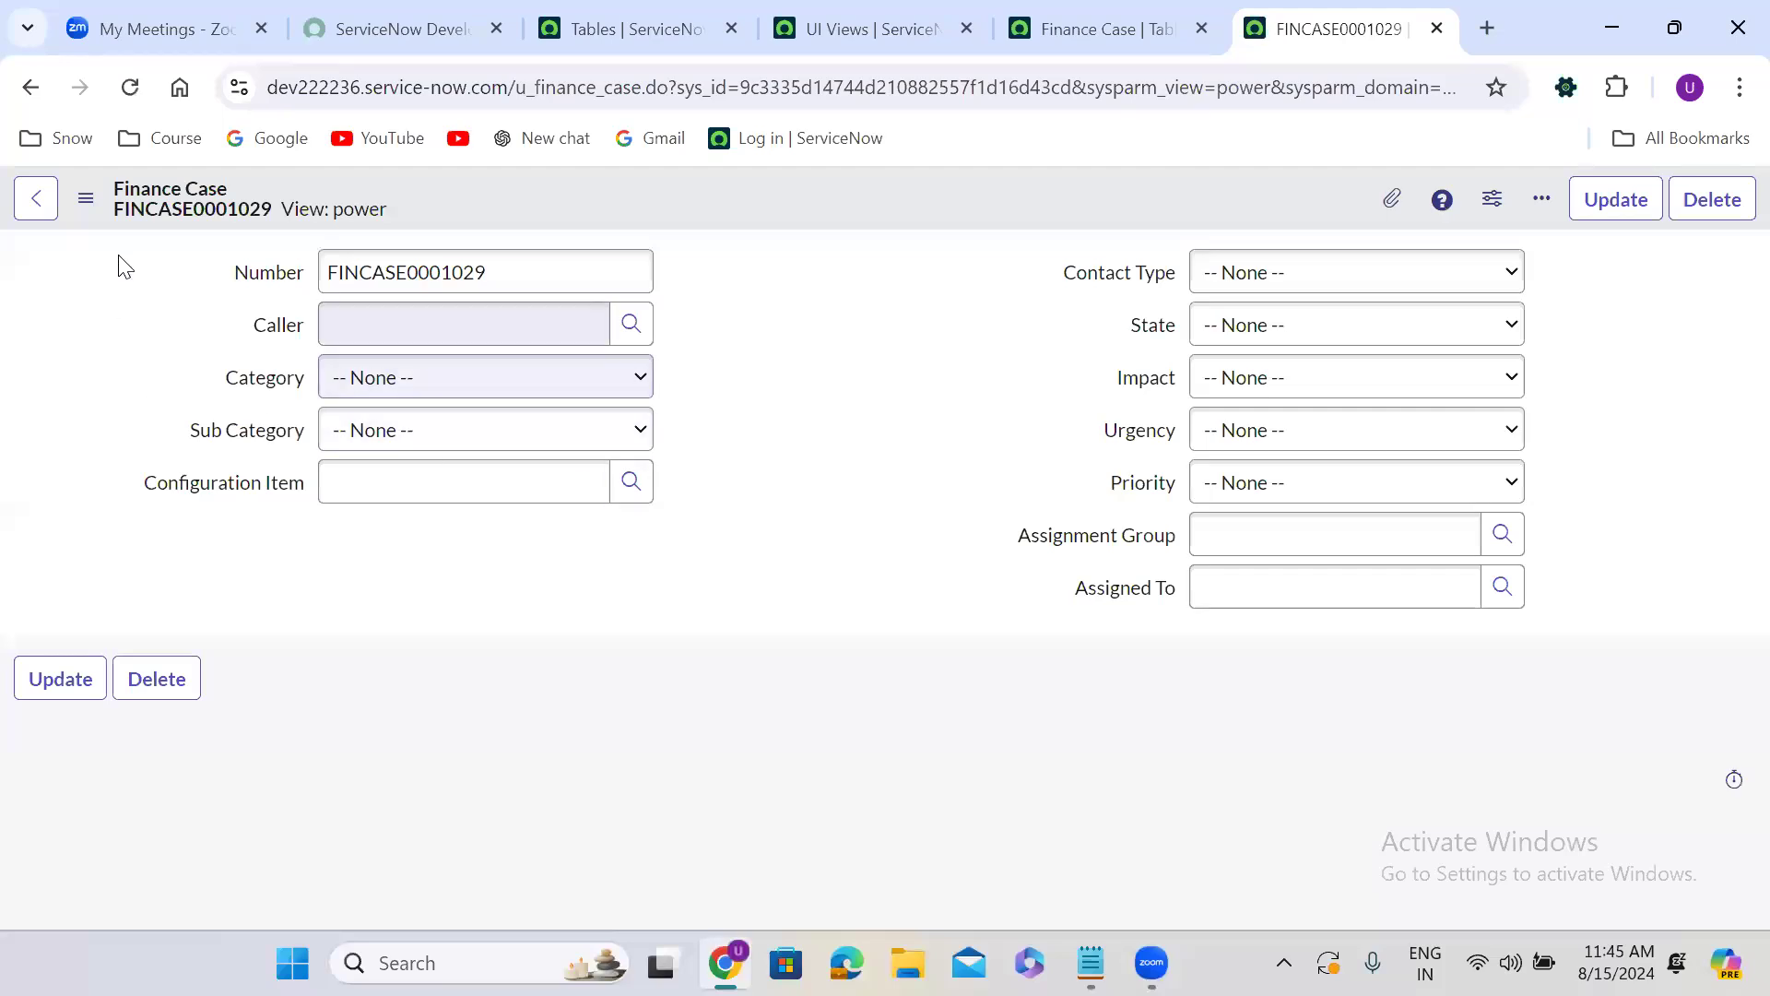
left_click(85, 198)
mouse_move(172, 430)
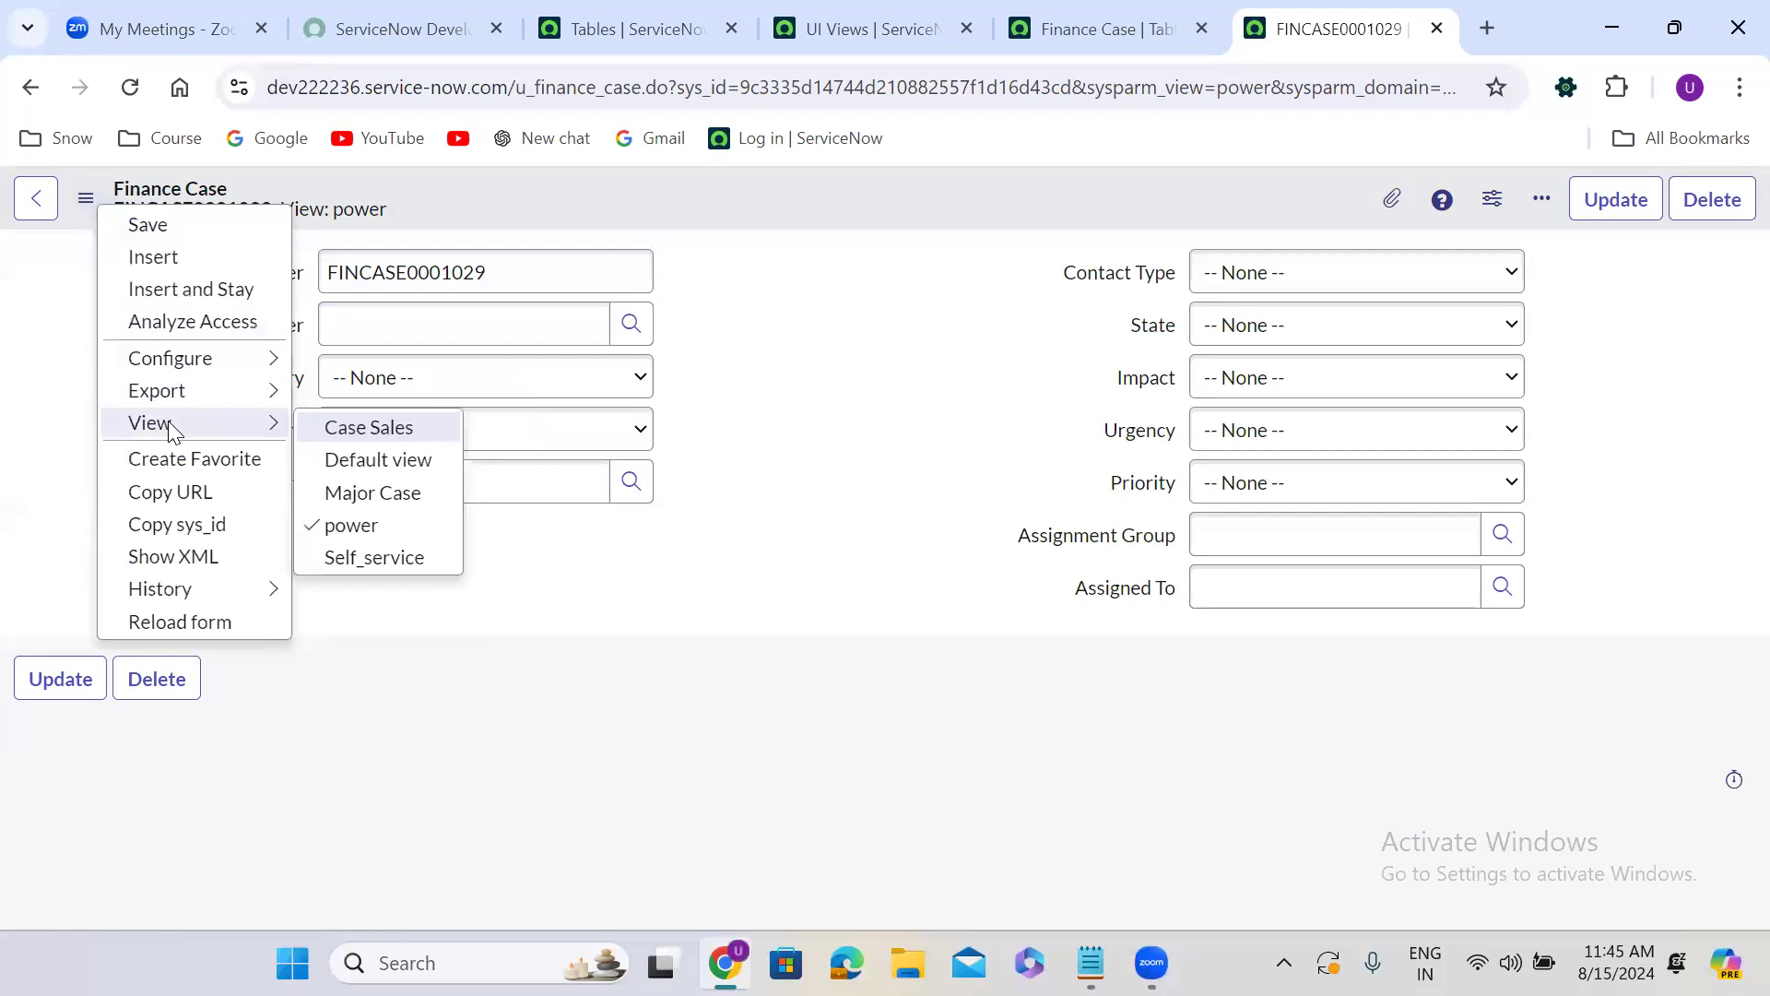
left_click(395, 426)
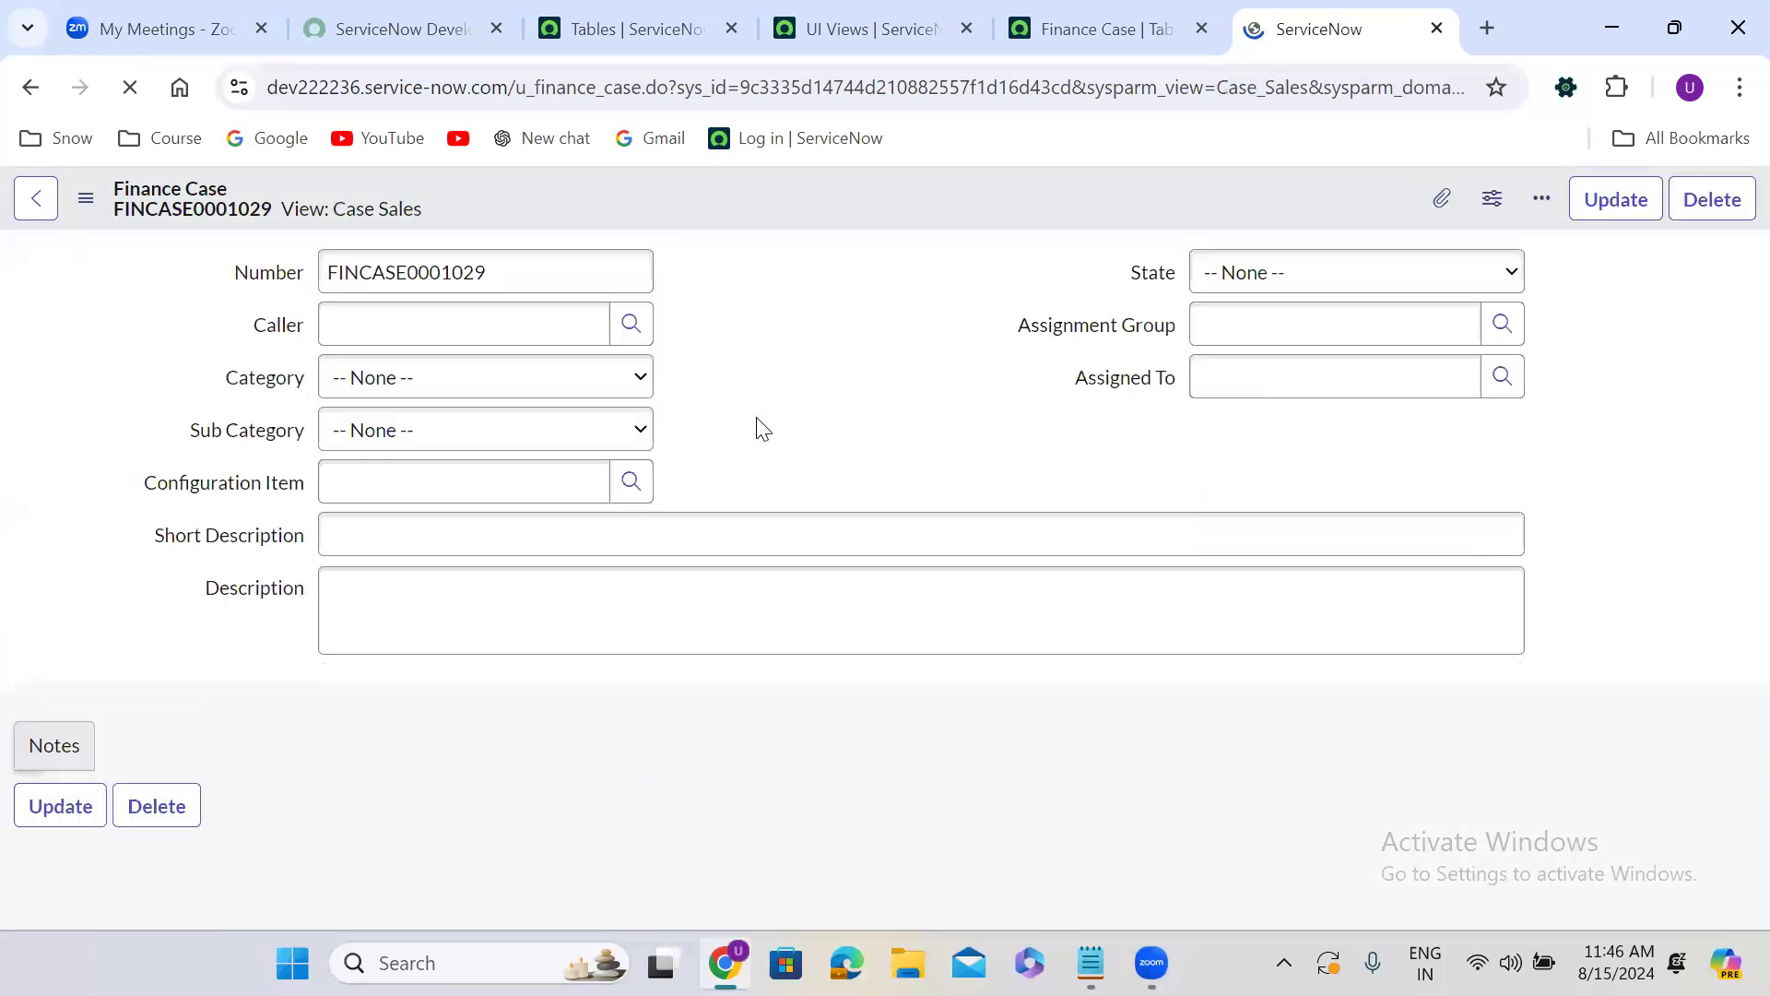
scroll(761, 423, "down", 1)
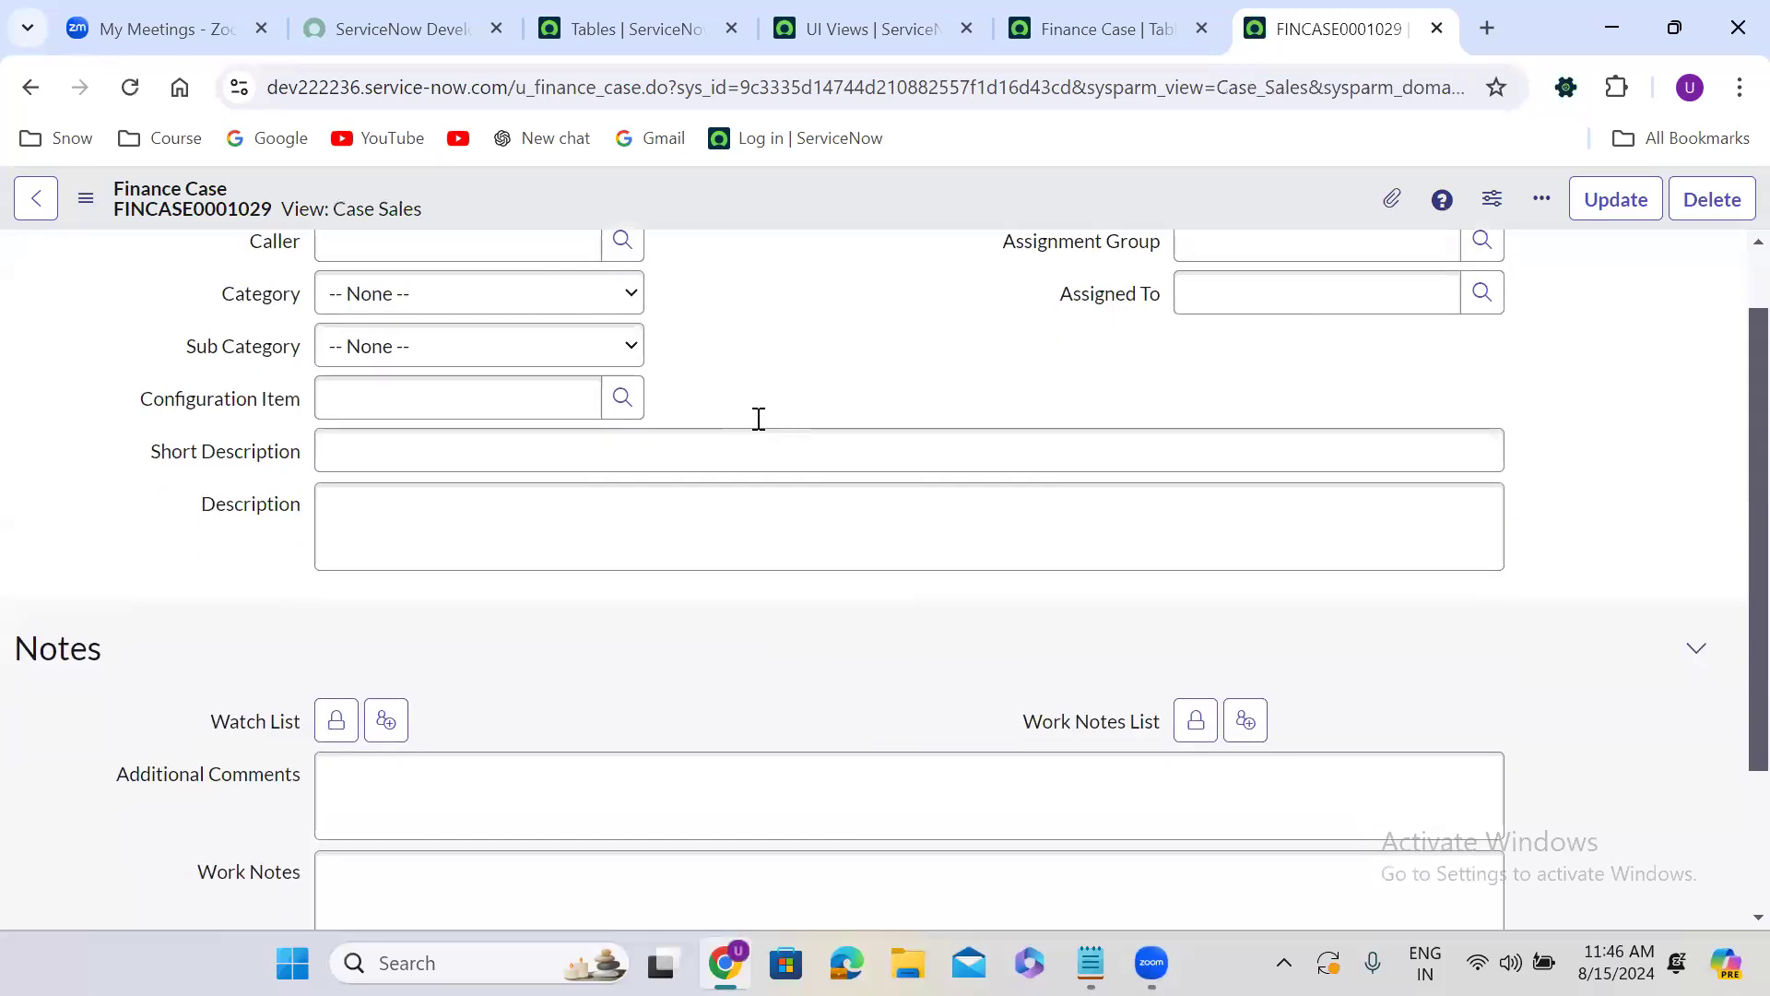
scroll(758, 419, "down", 2)
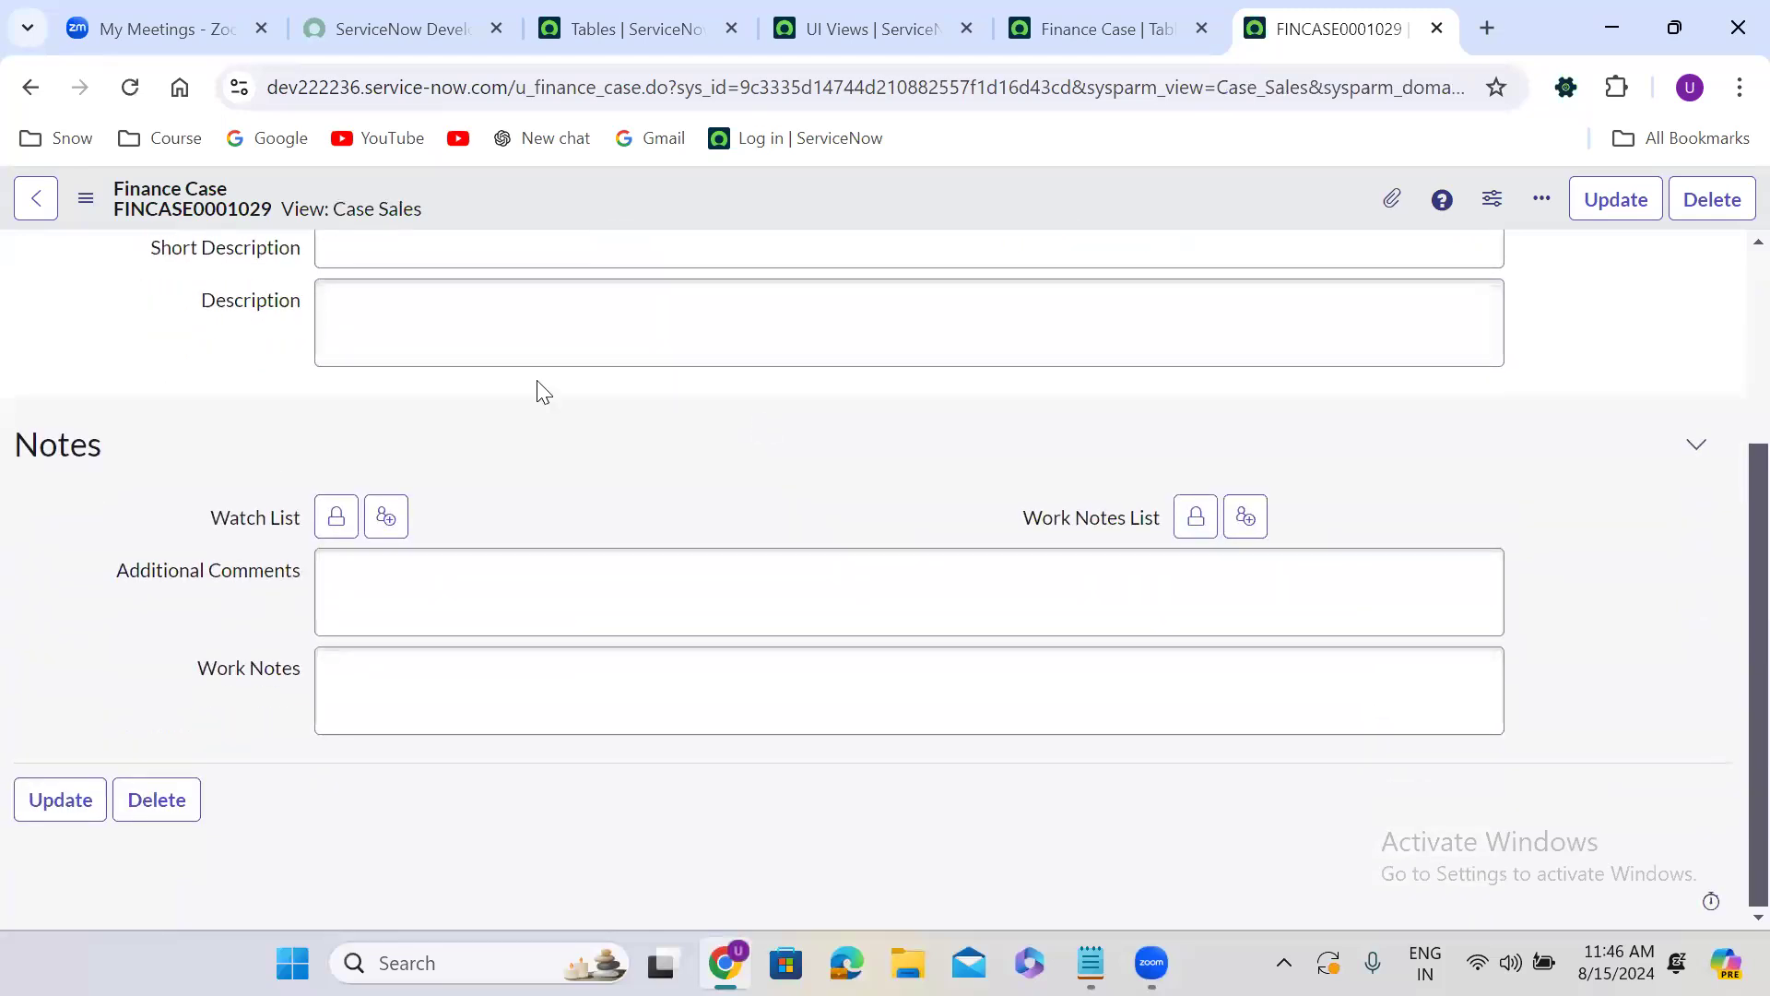
Display the Finance Case record in the Self_service view.
left_click(86, 198)
mouse_move(246, 423)
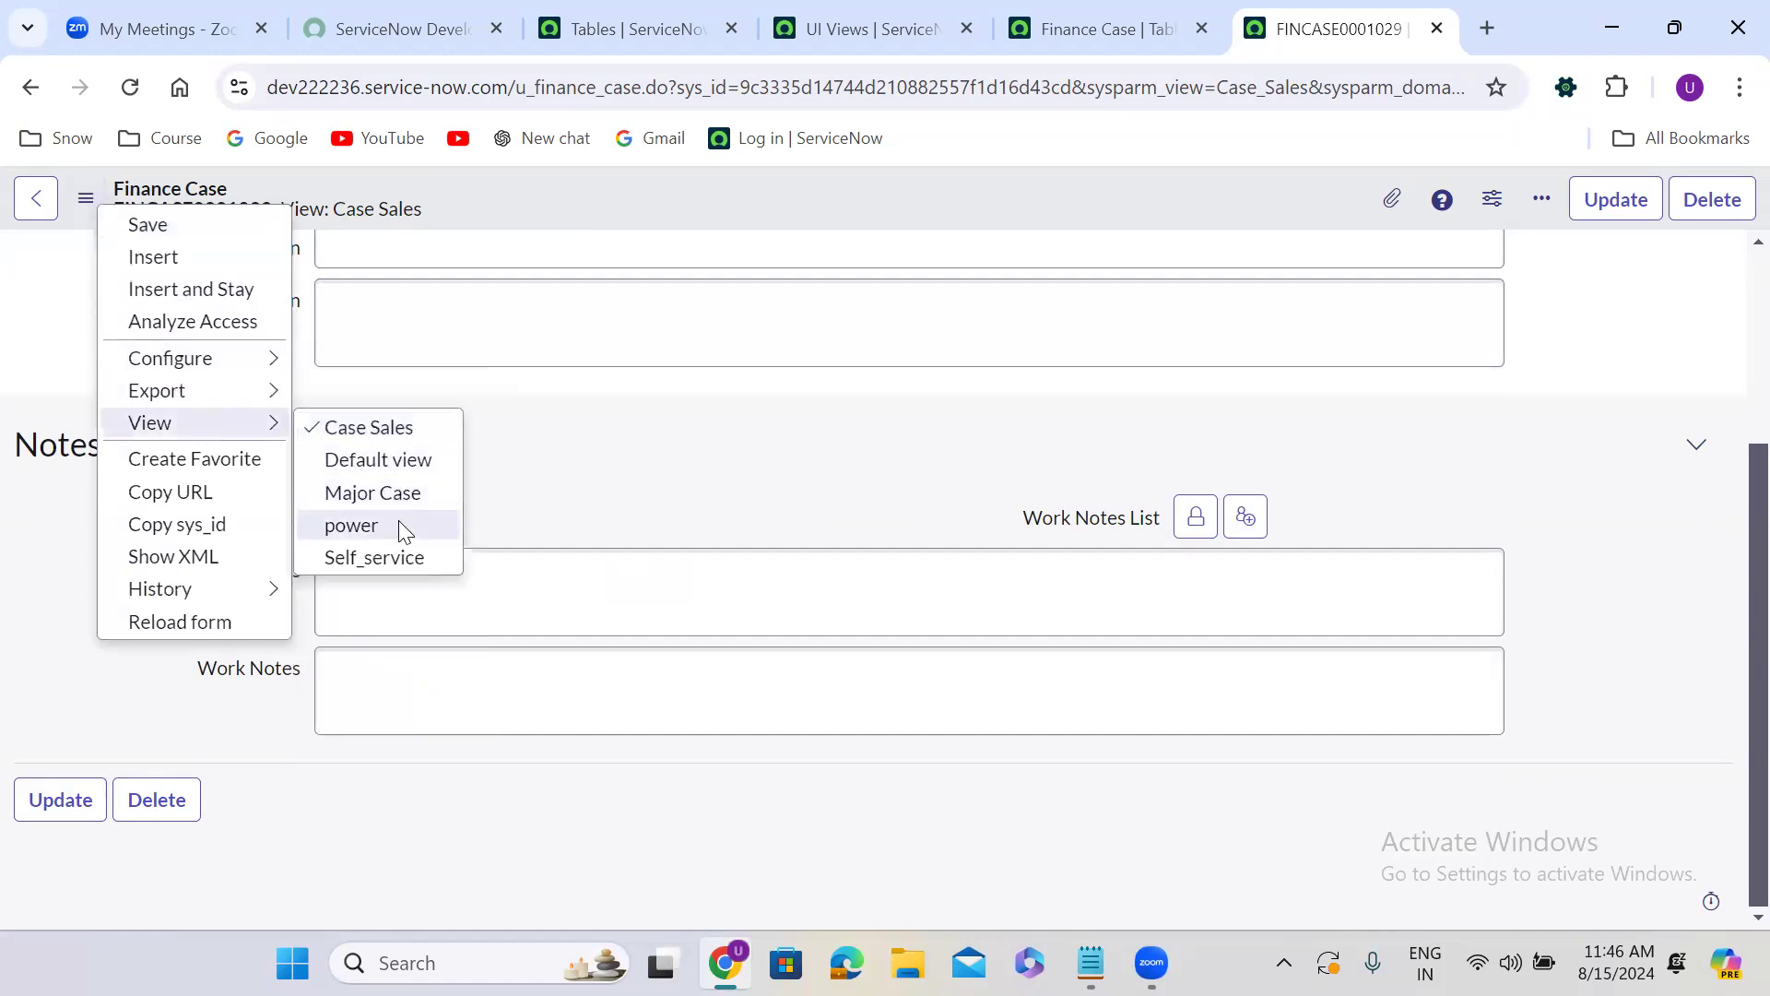
left_click(408, 557)
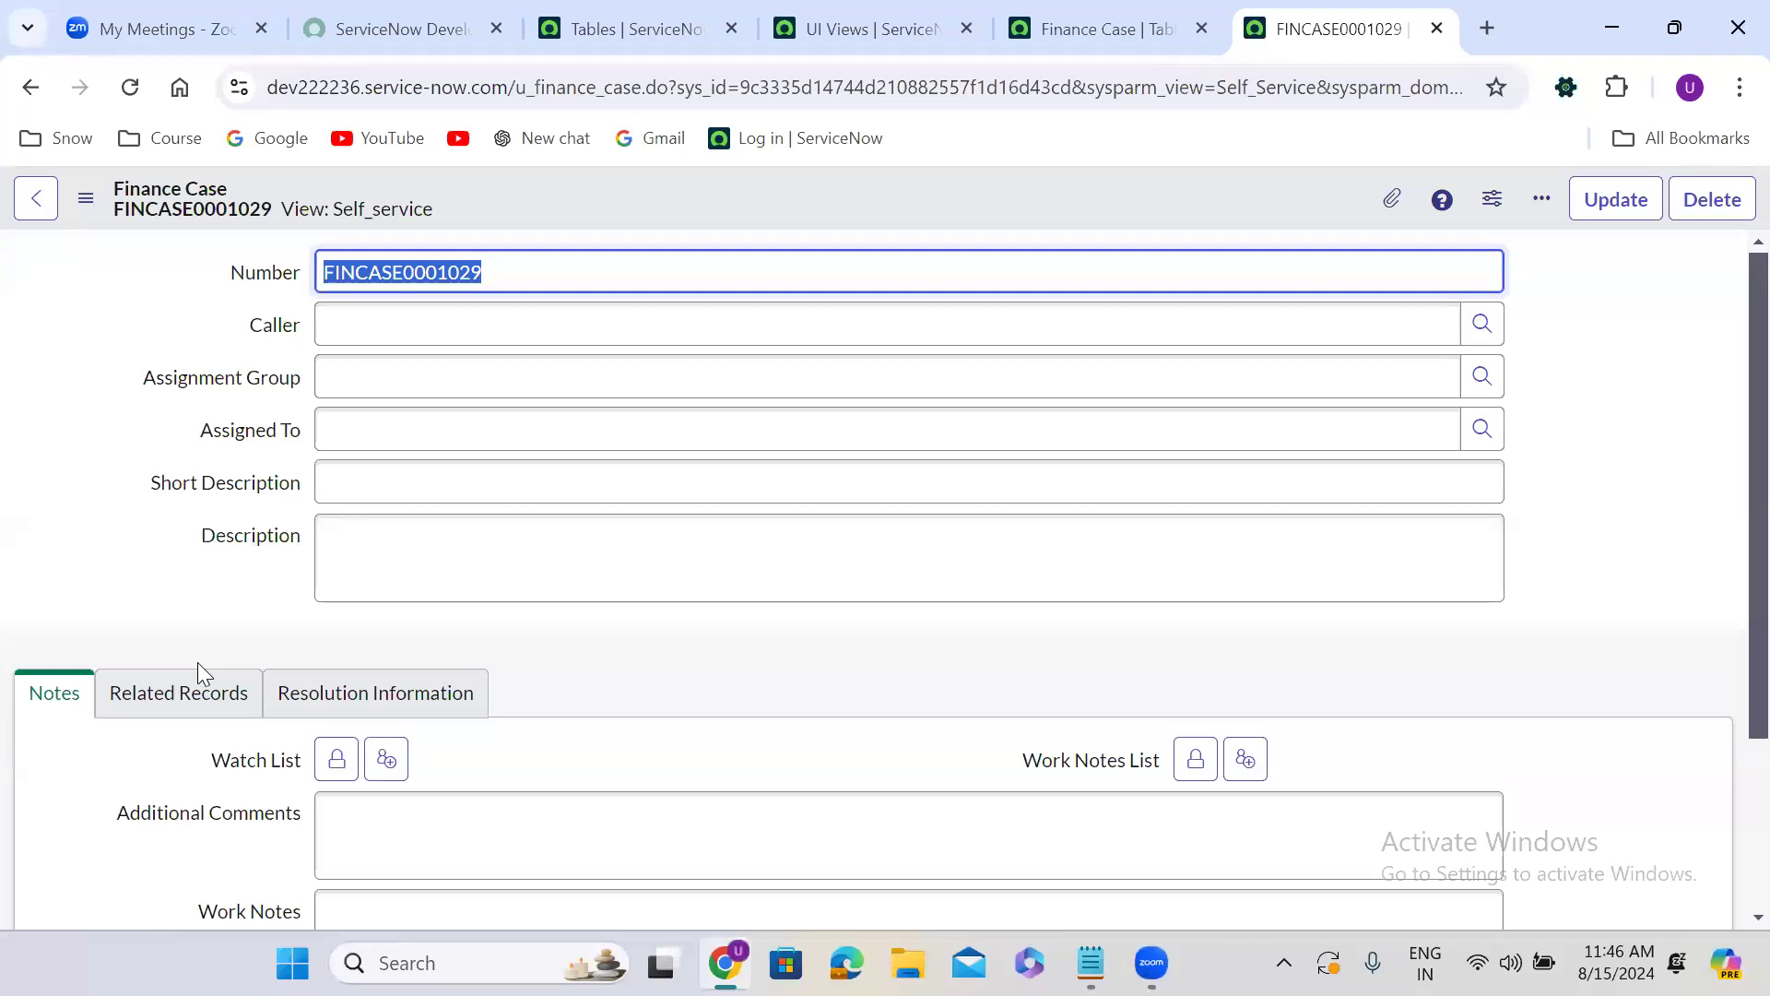
Return the Finance Case record to the Default view.
left_click(85, 199)
mouse_move(213, 423)
left_click(373, 459)
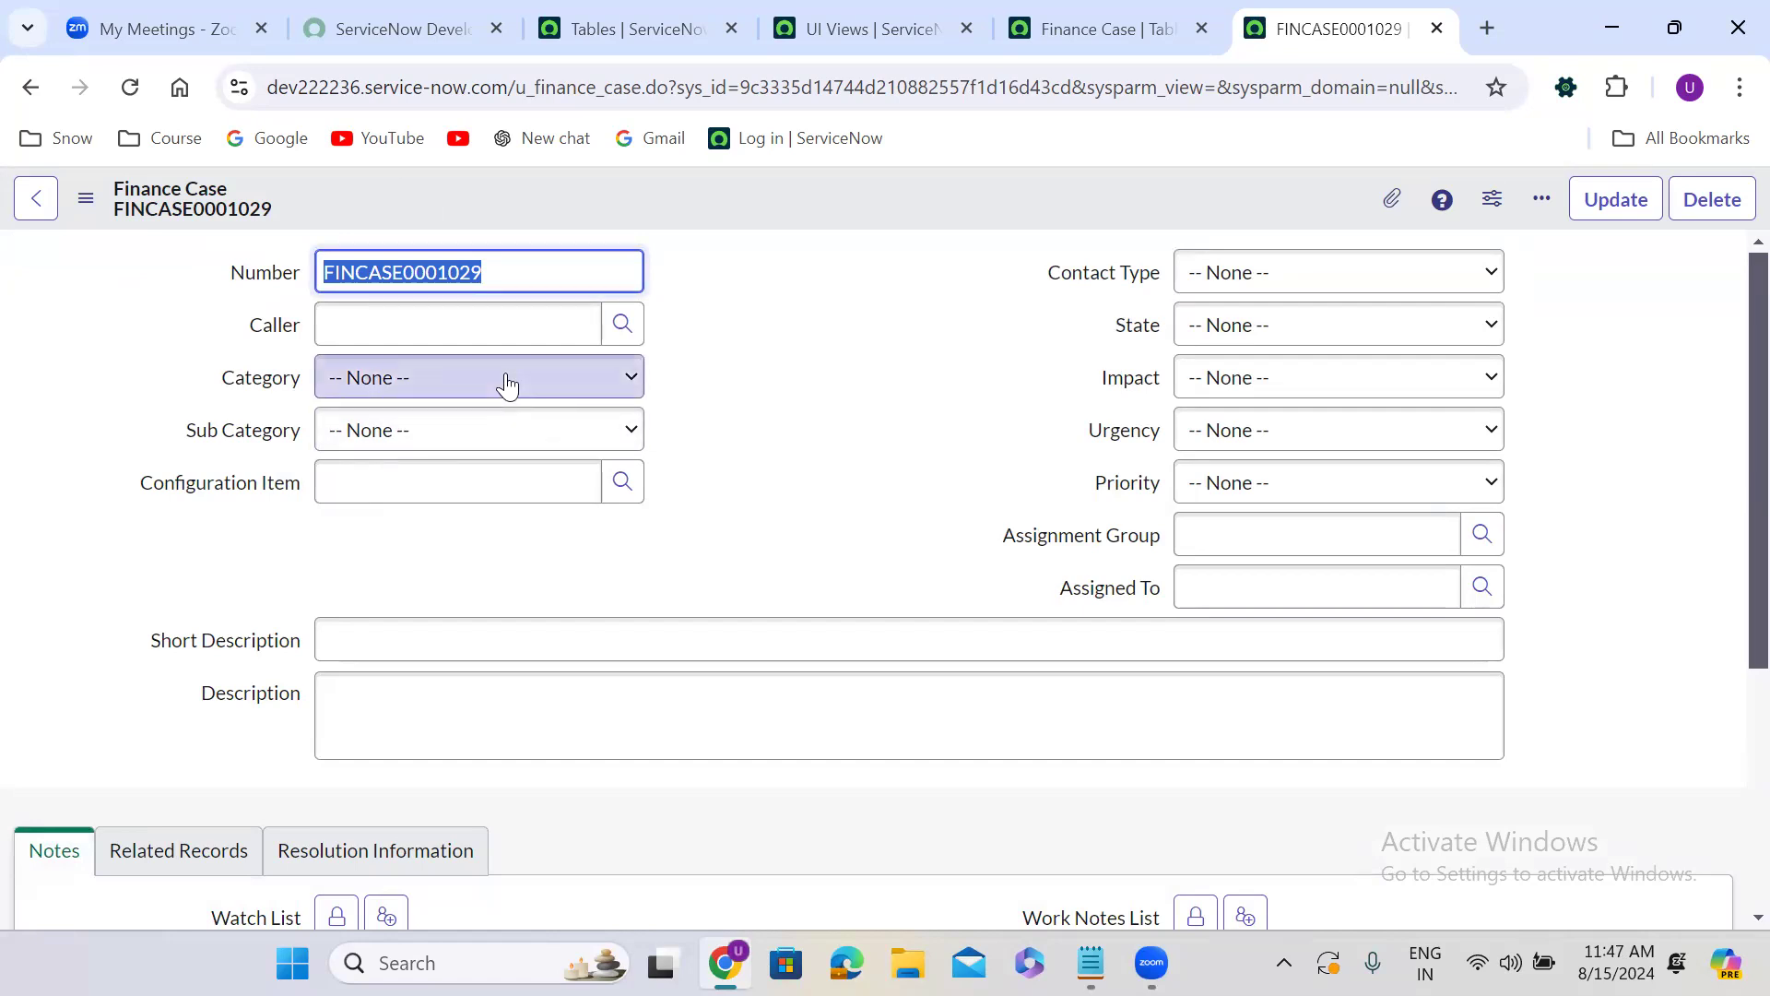
left_click(784, 331)
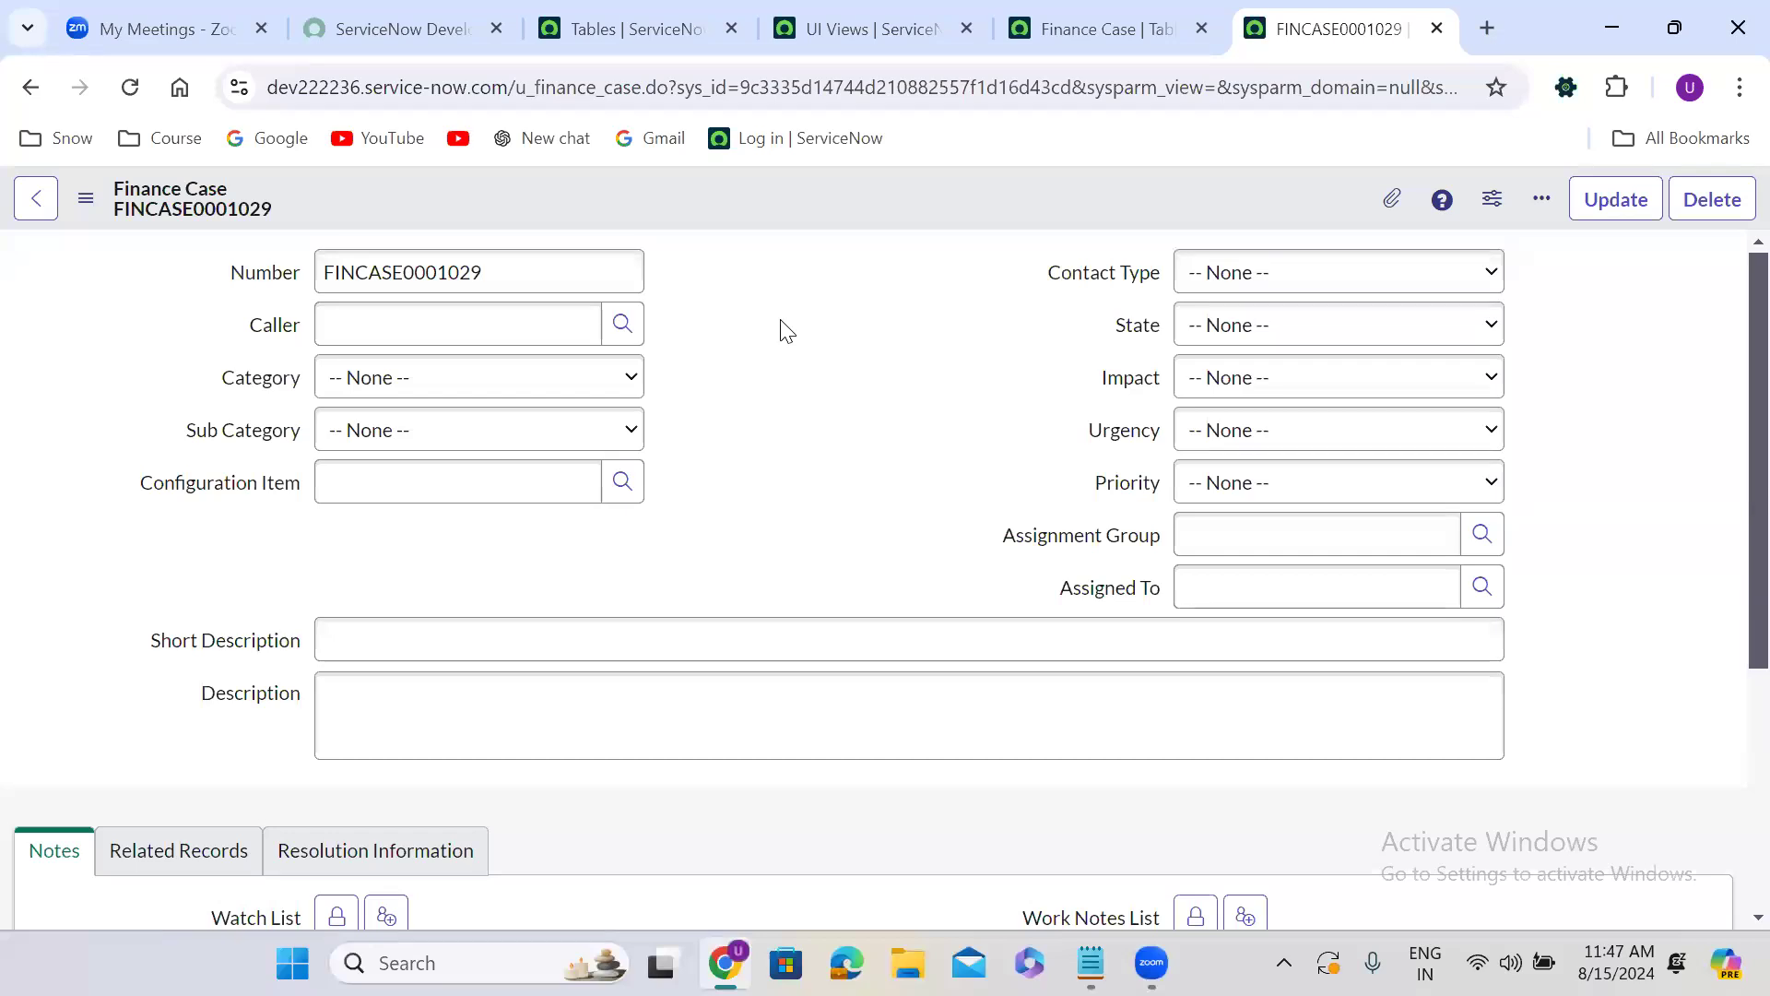
left_click(447, 318)
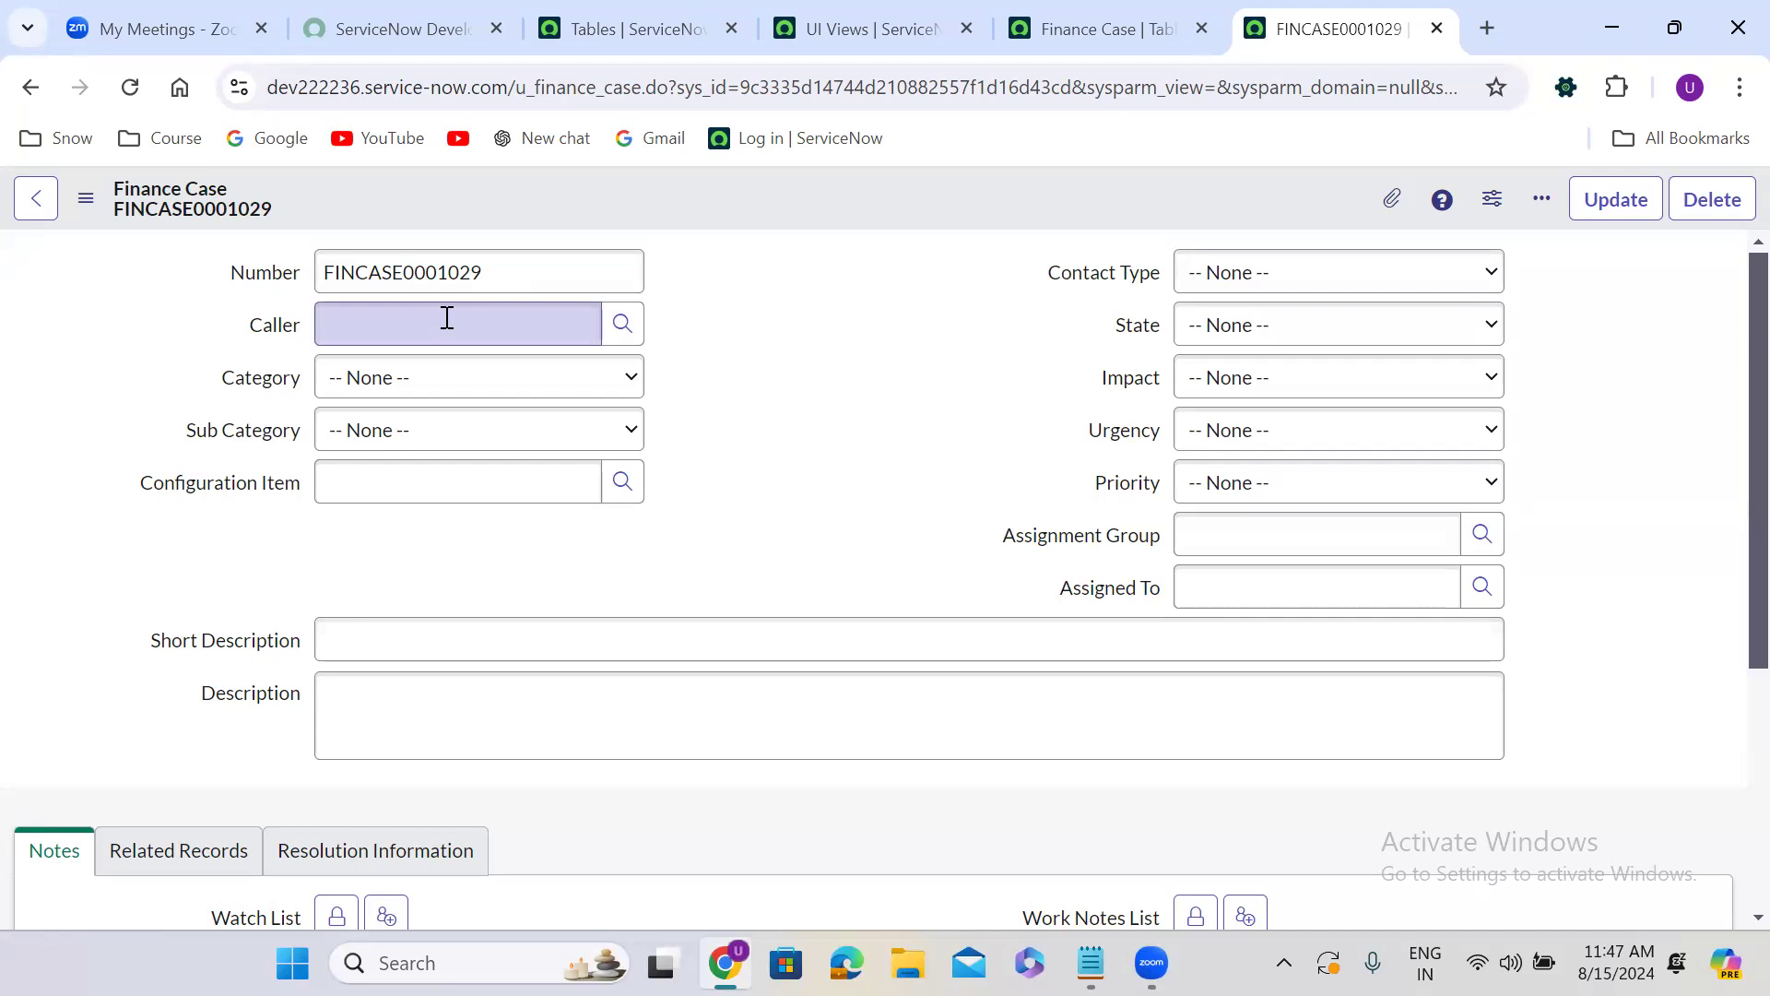
From the Tables page, search the navigator for "user ad" and open the Users list in a new browser tab.
left_click(595, 22)
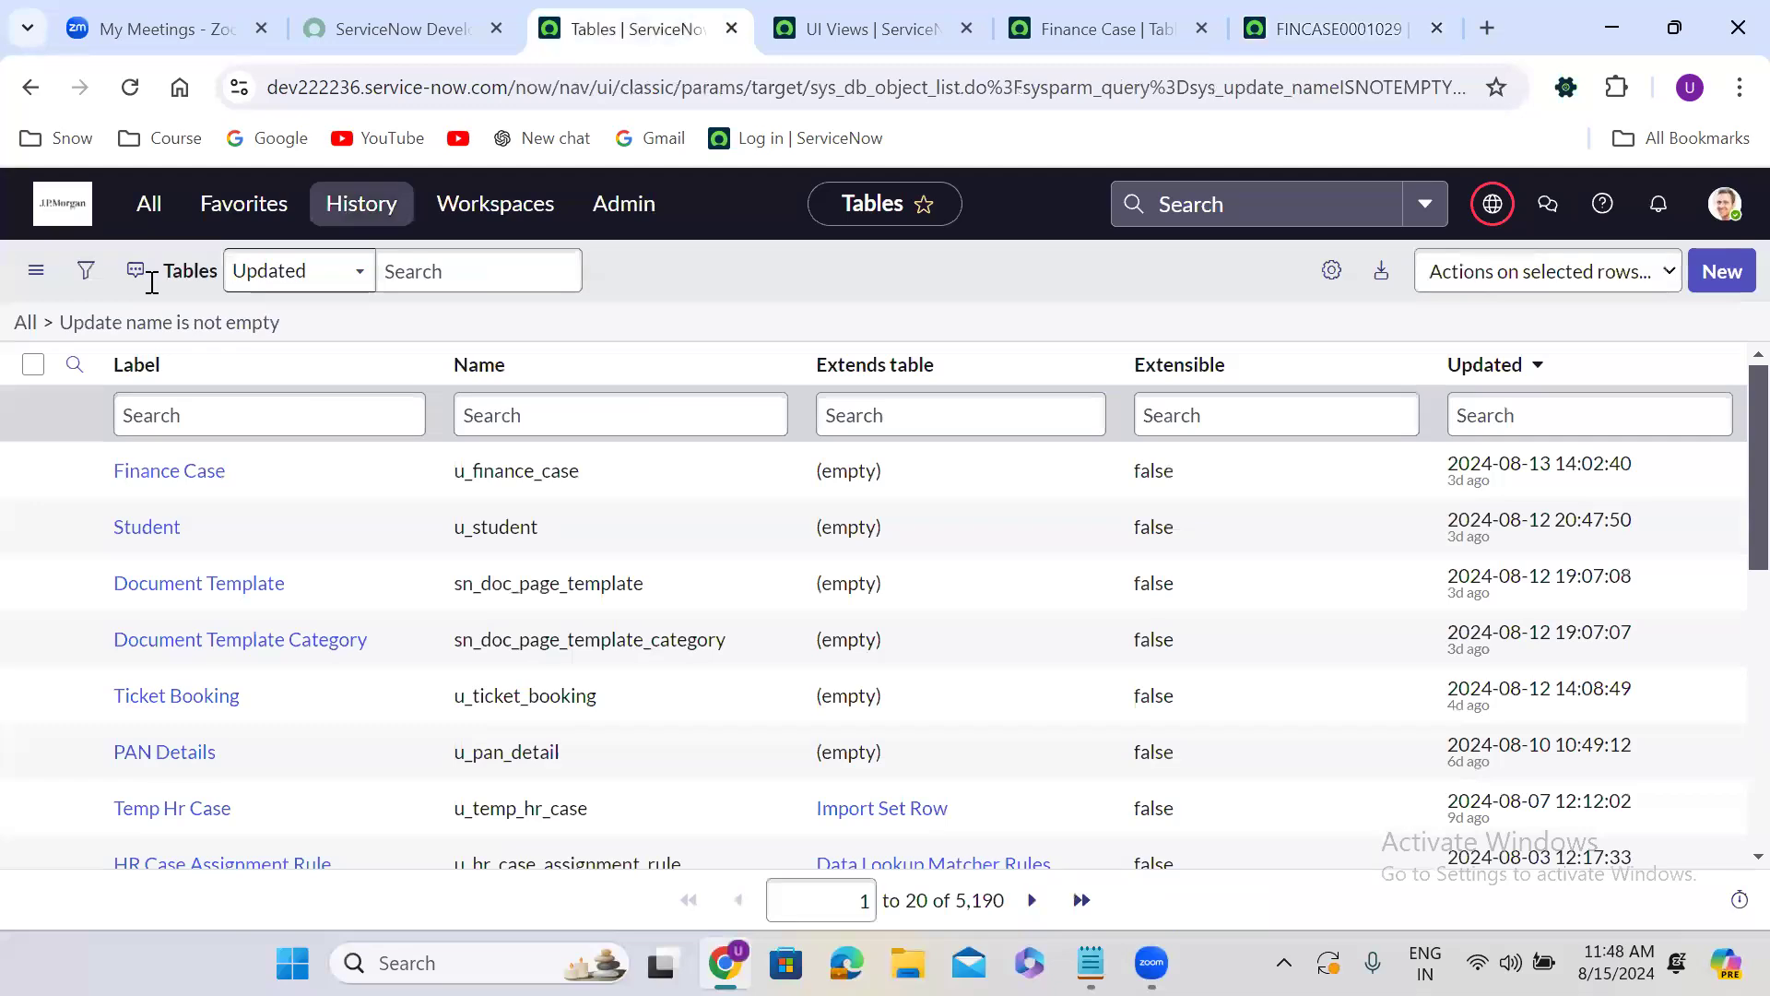
key("ctrl+alt+c")
type("user")
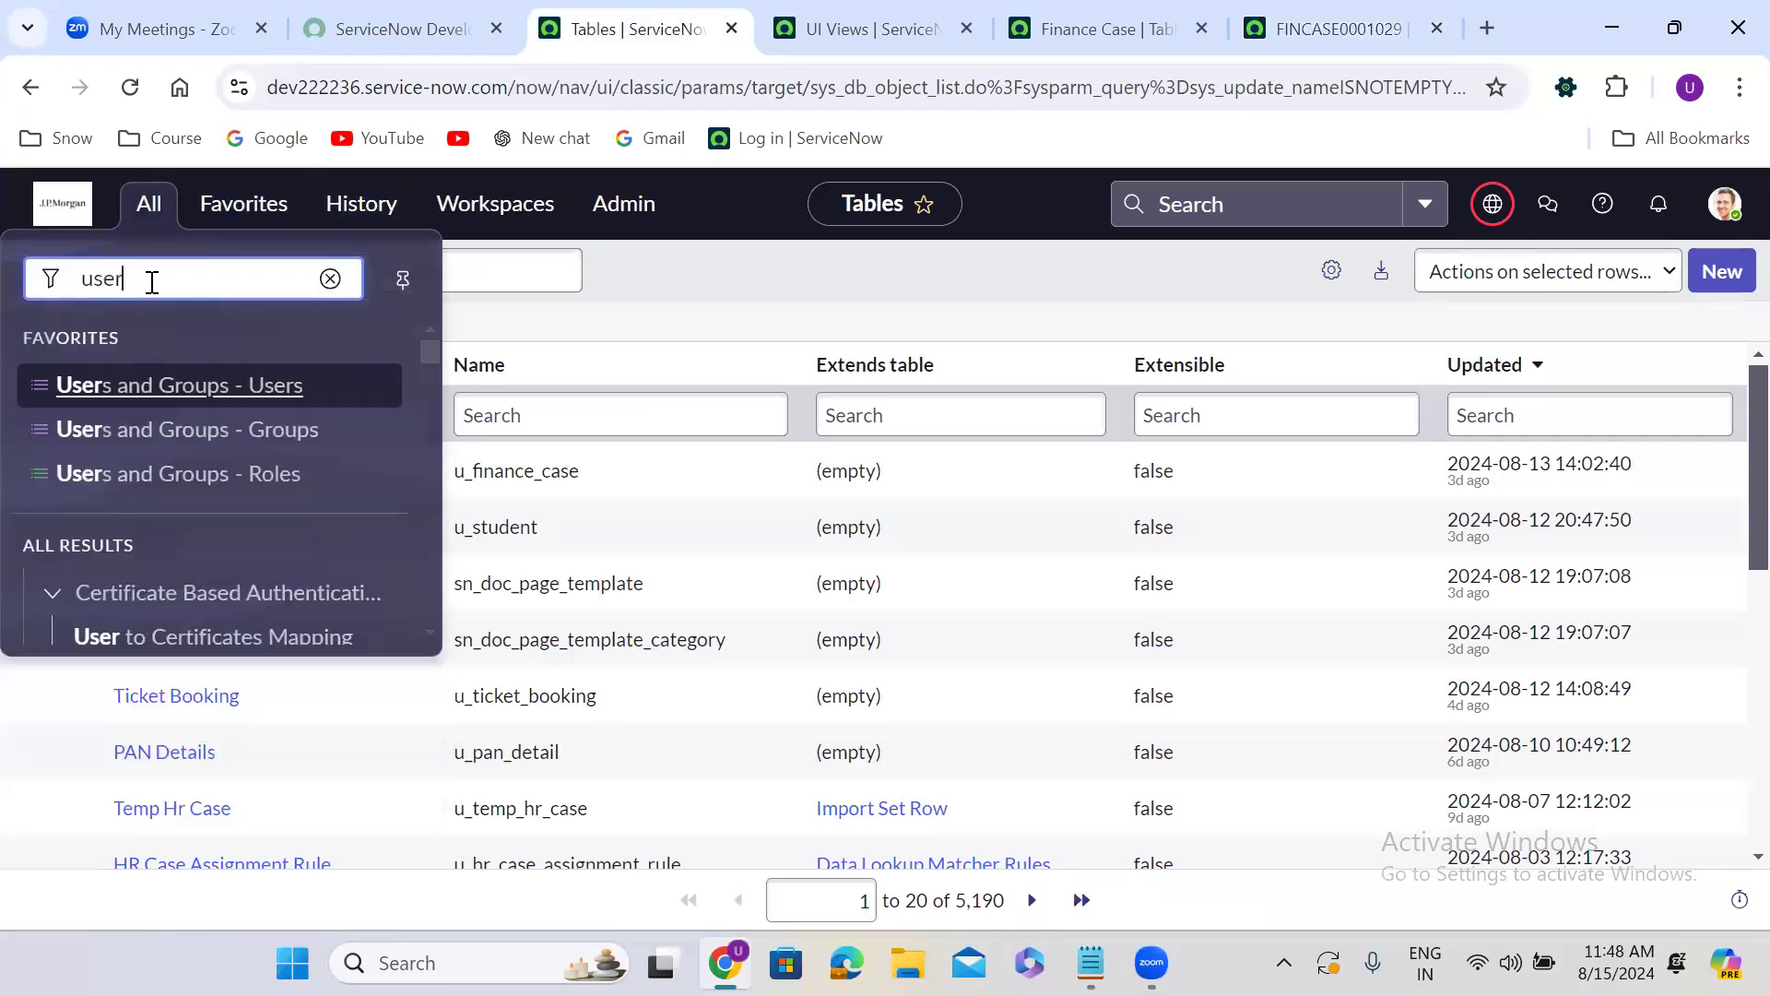
type(" ad")
right_click(97, 574)
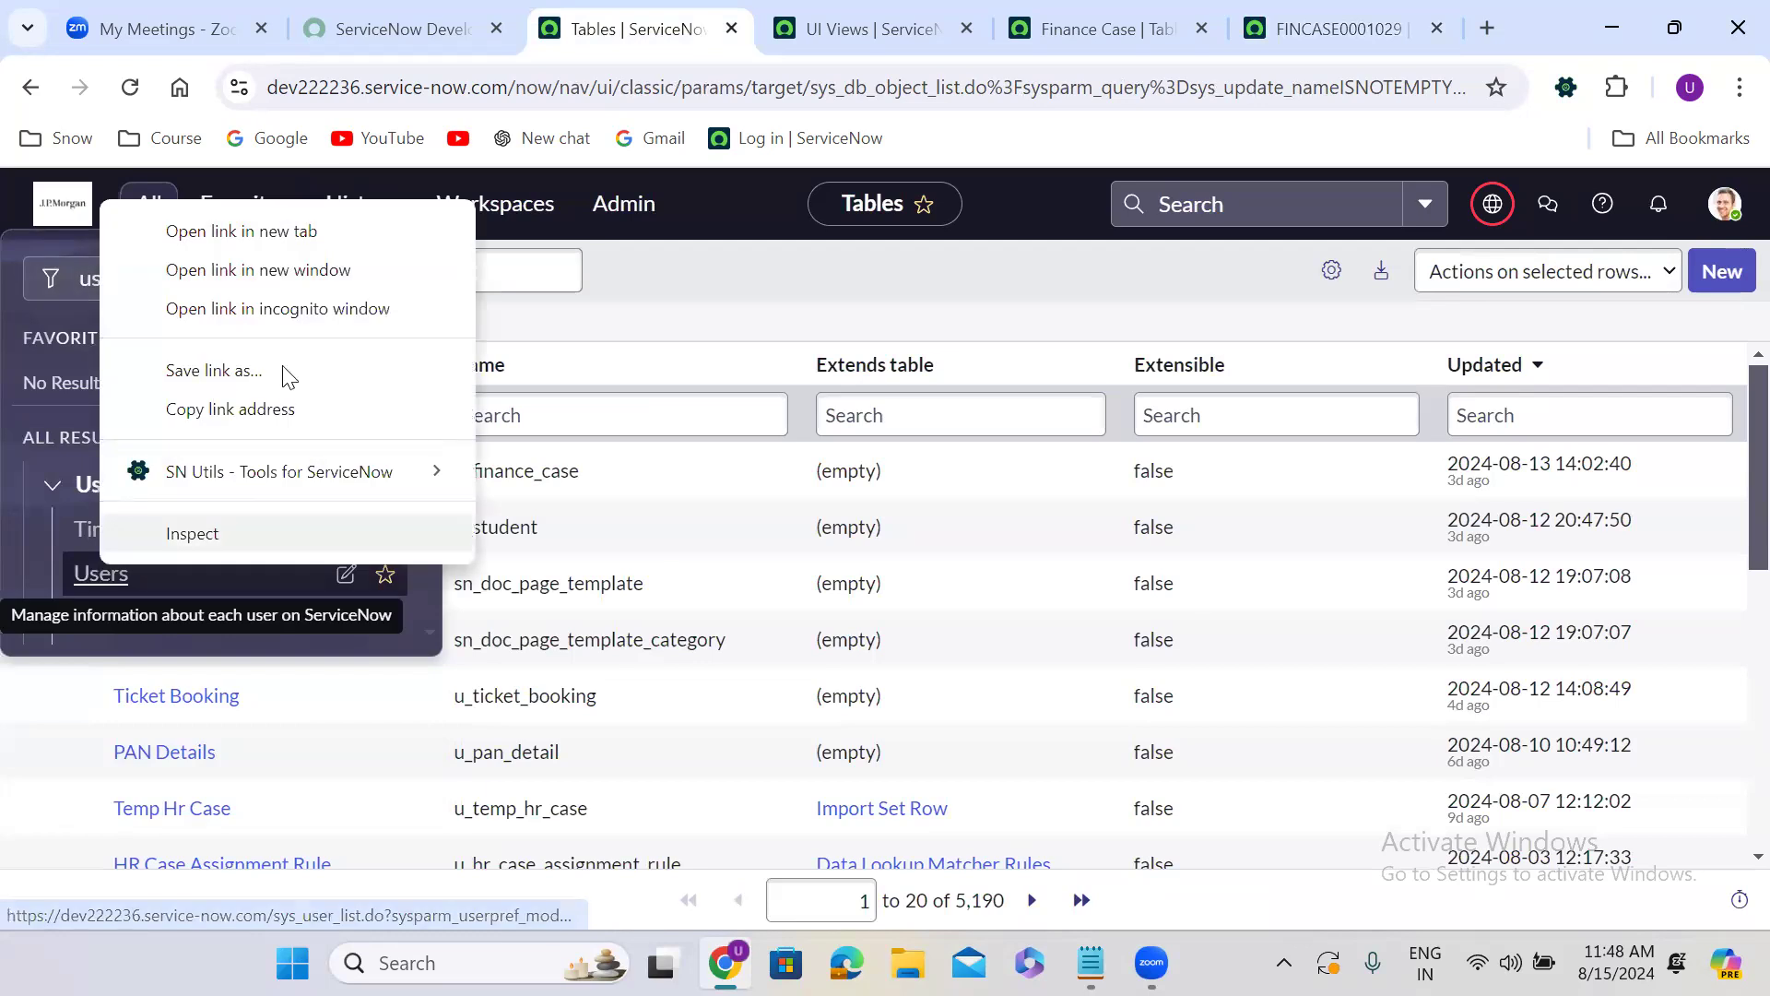
left_click(240, 231)
left_click(730, 28)
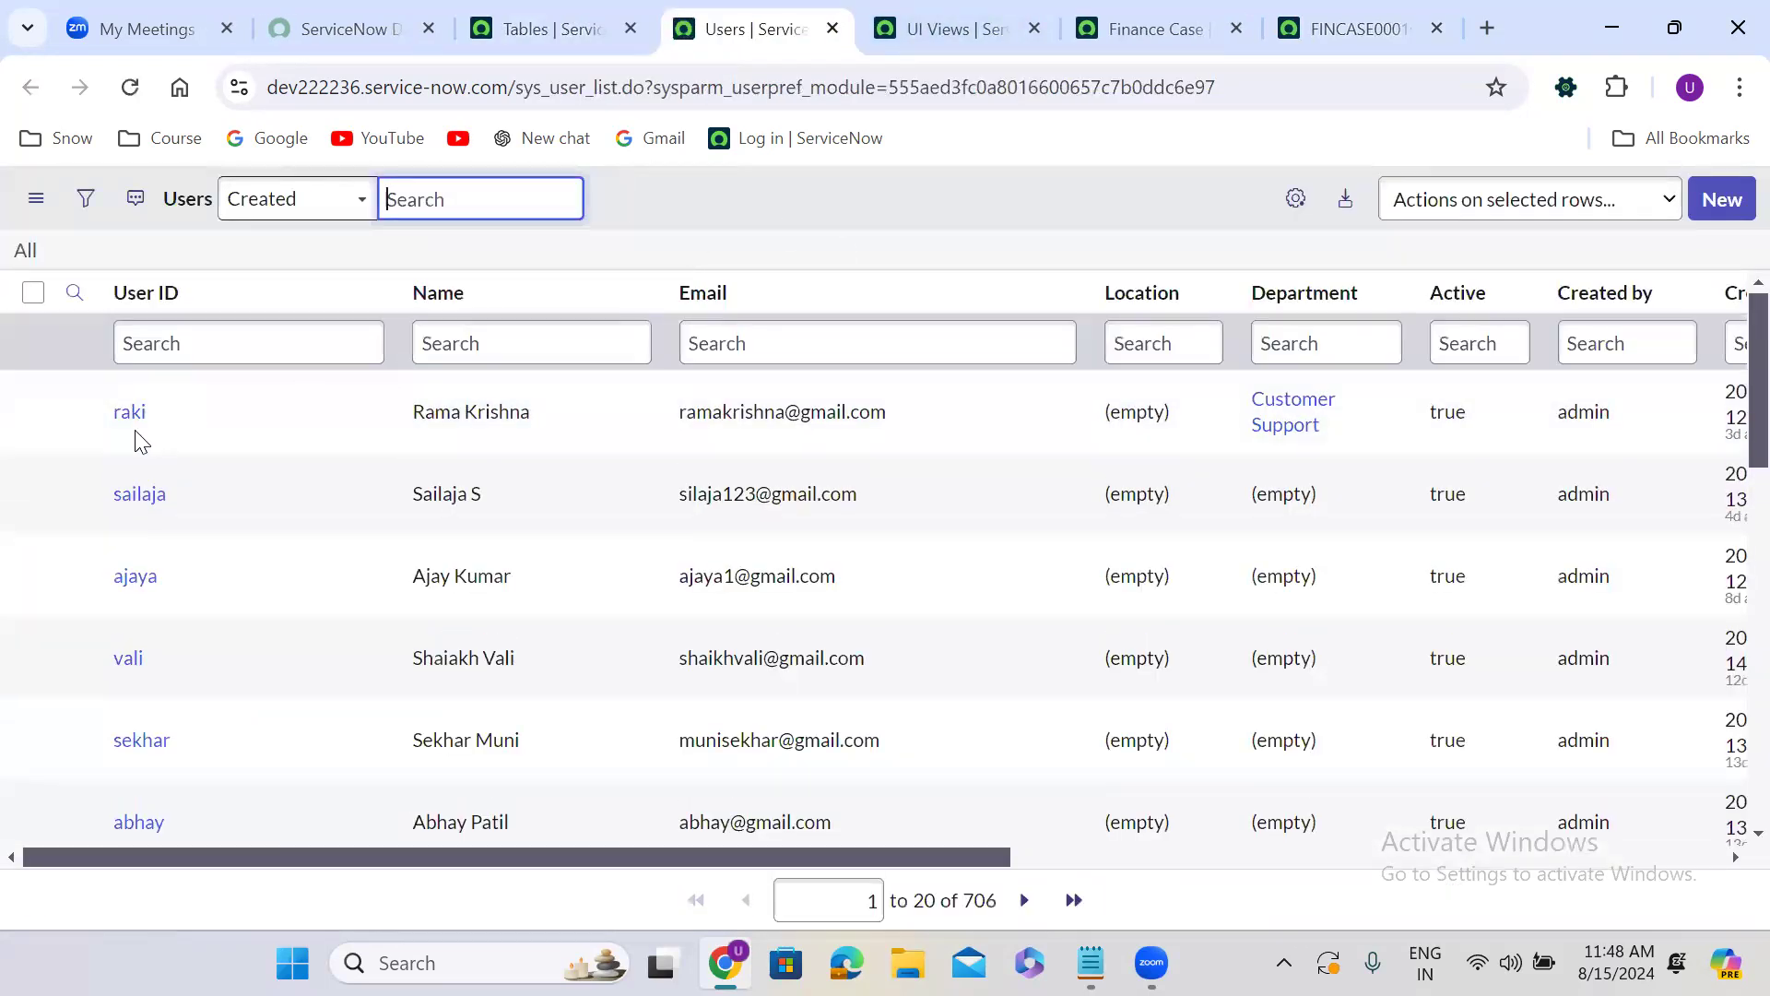
Open a blank new user record, look over its form fields and go back to the Users list.
left_click(1717, 199)
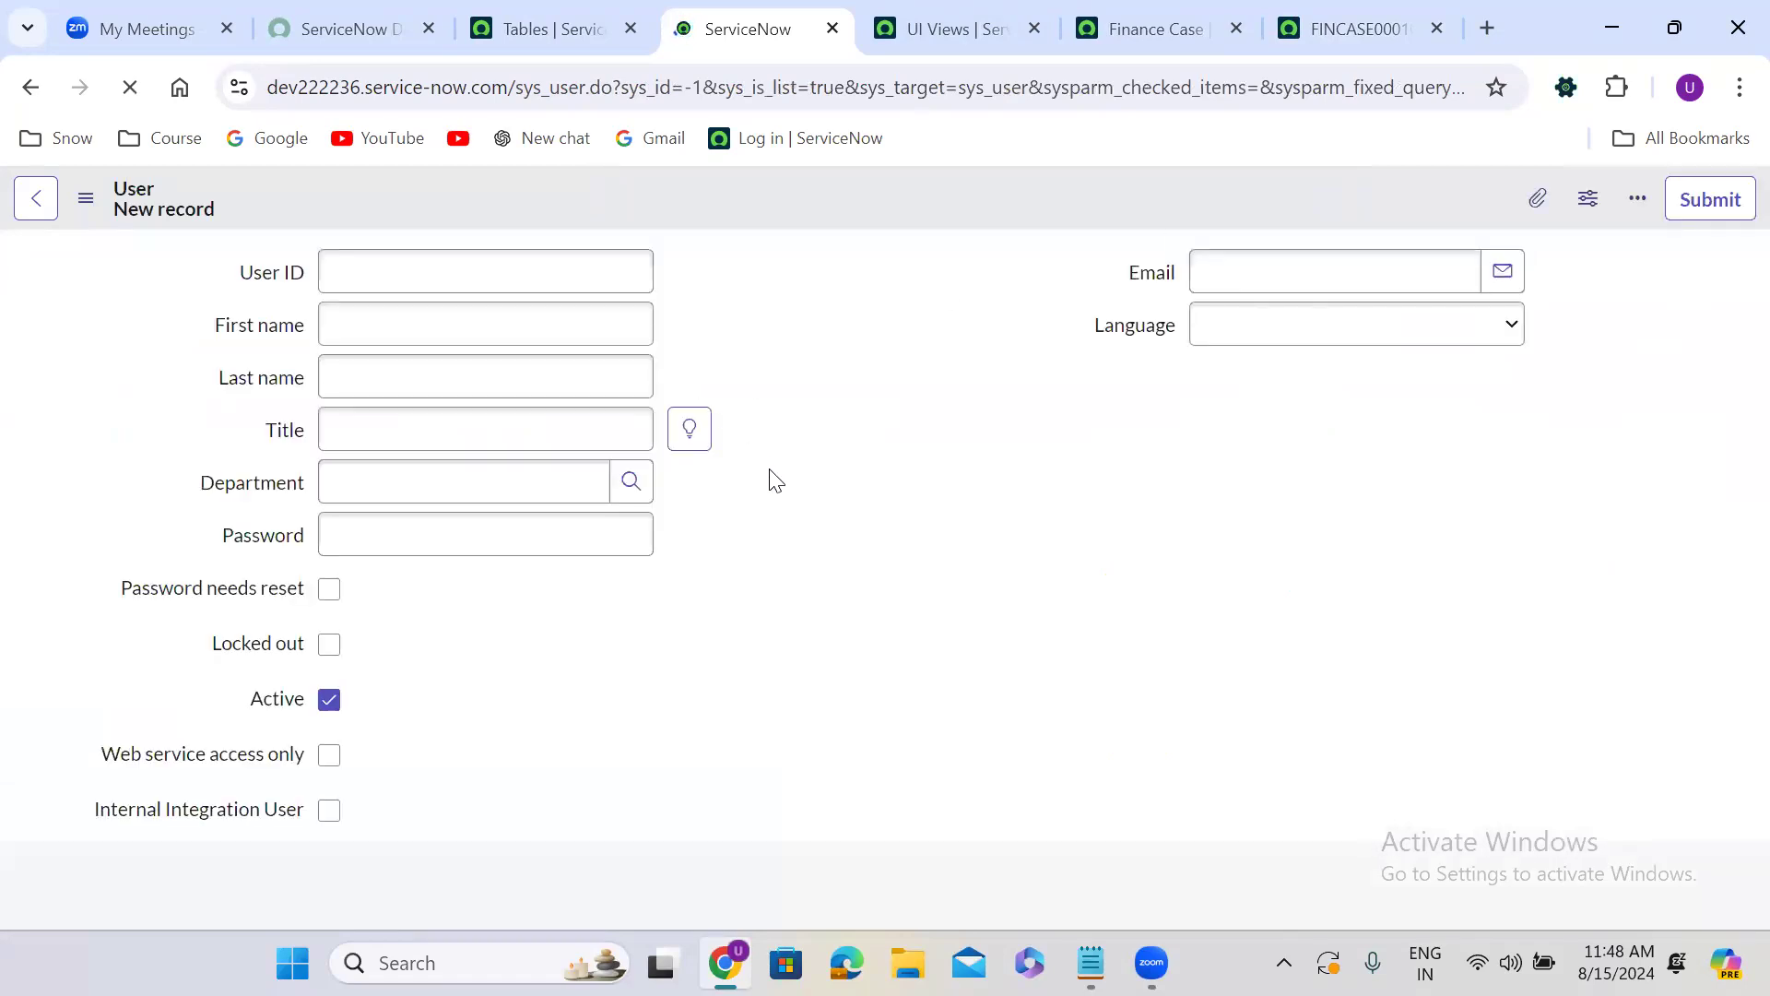
scroll(775, 481, "down", 1)
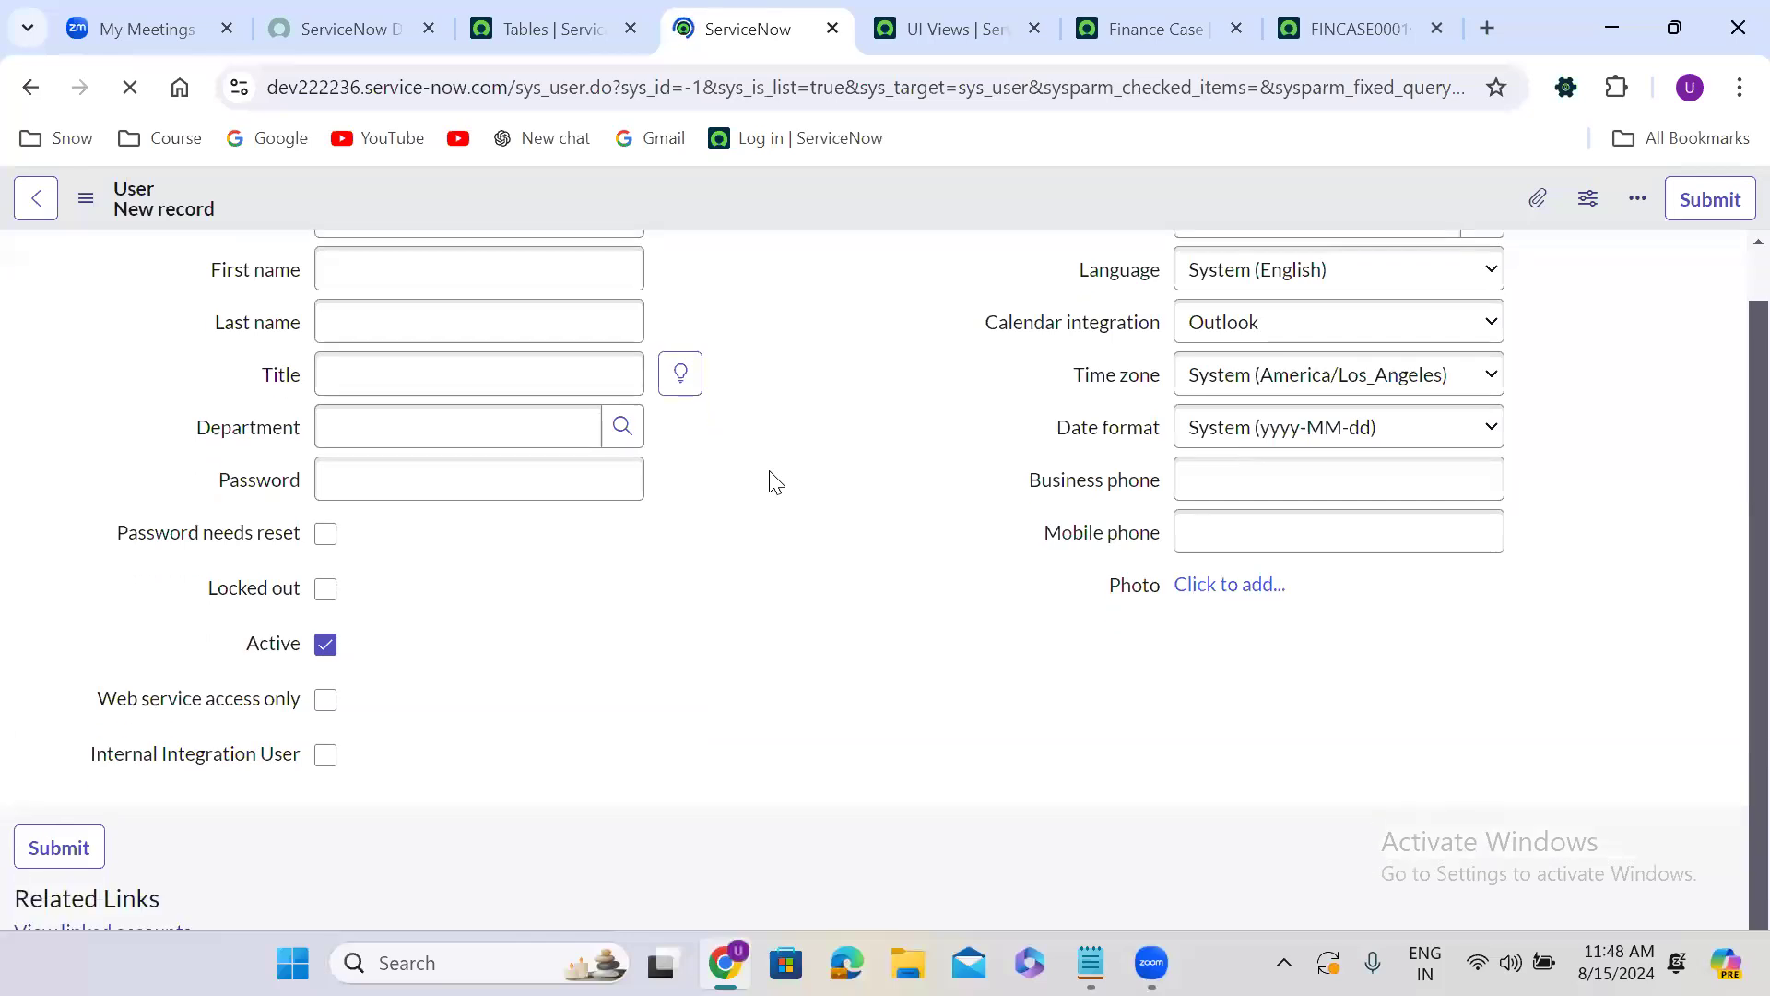
scroll(775, 481, "up", 1)
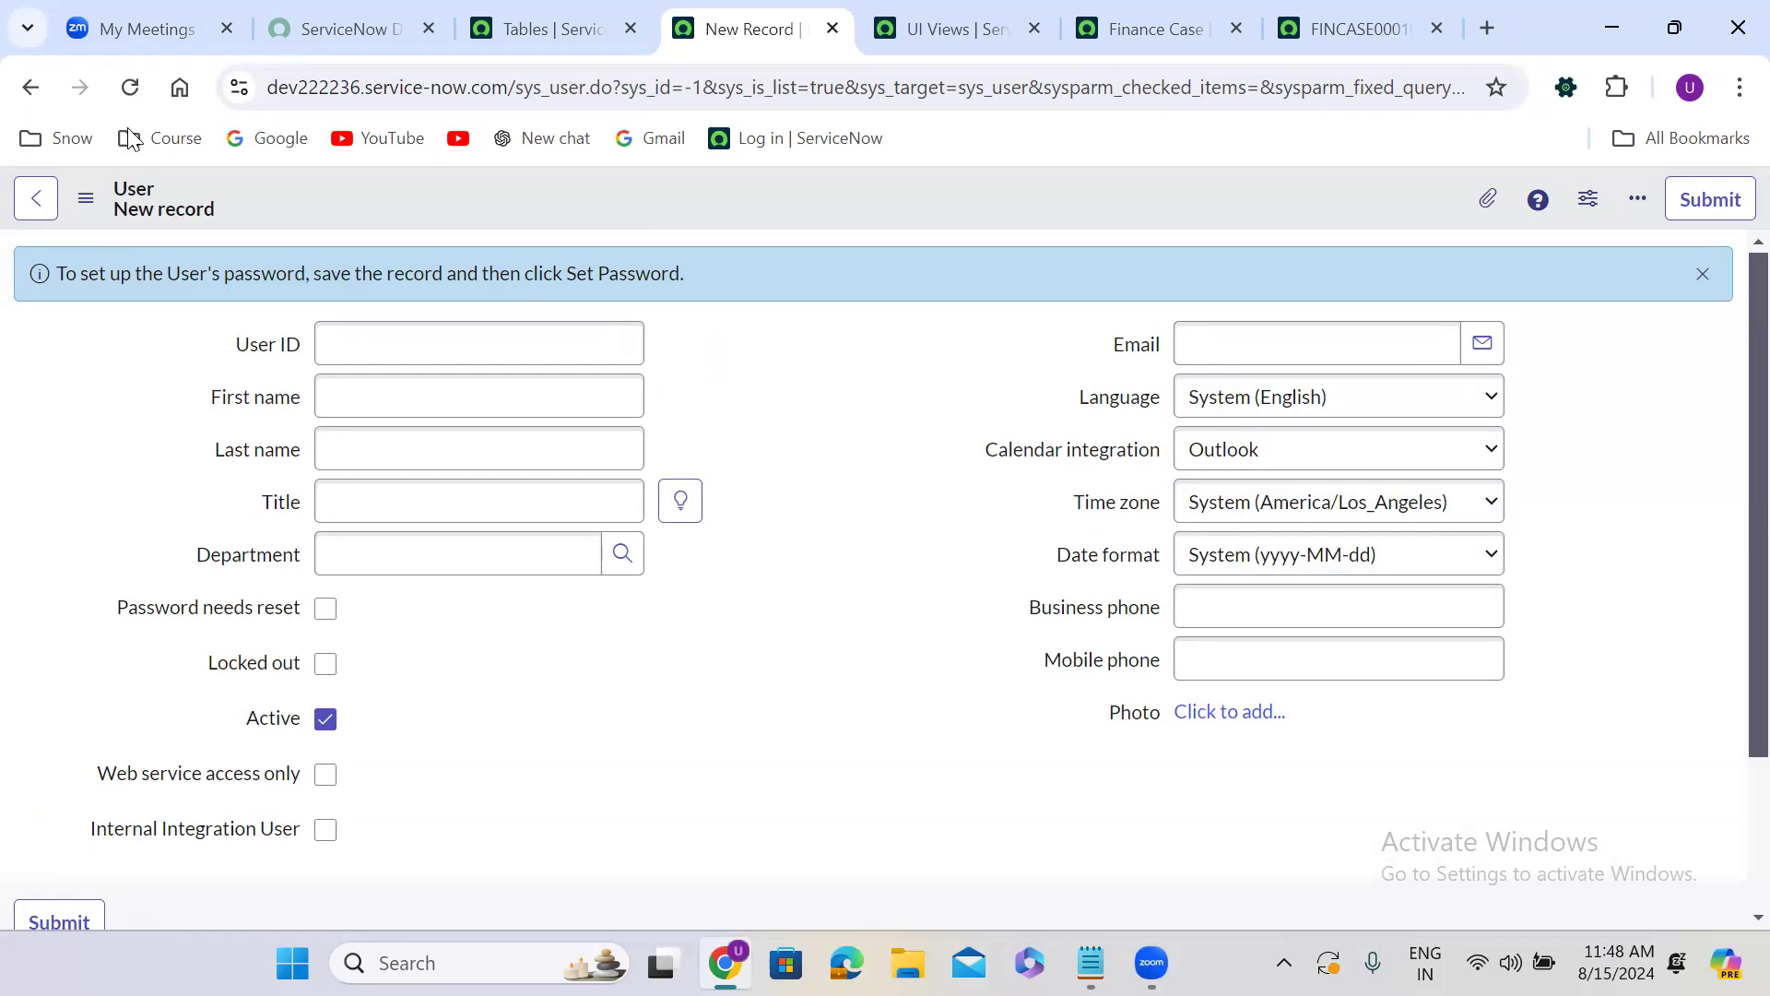
left_click(15, 88)
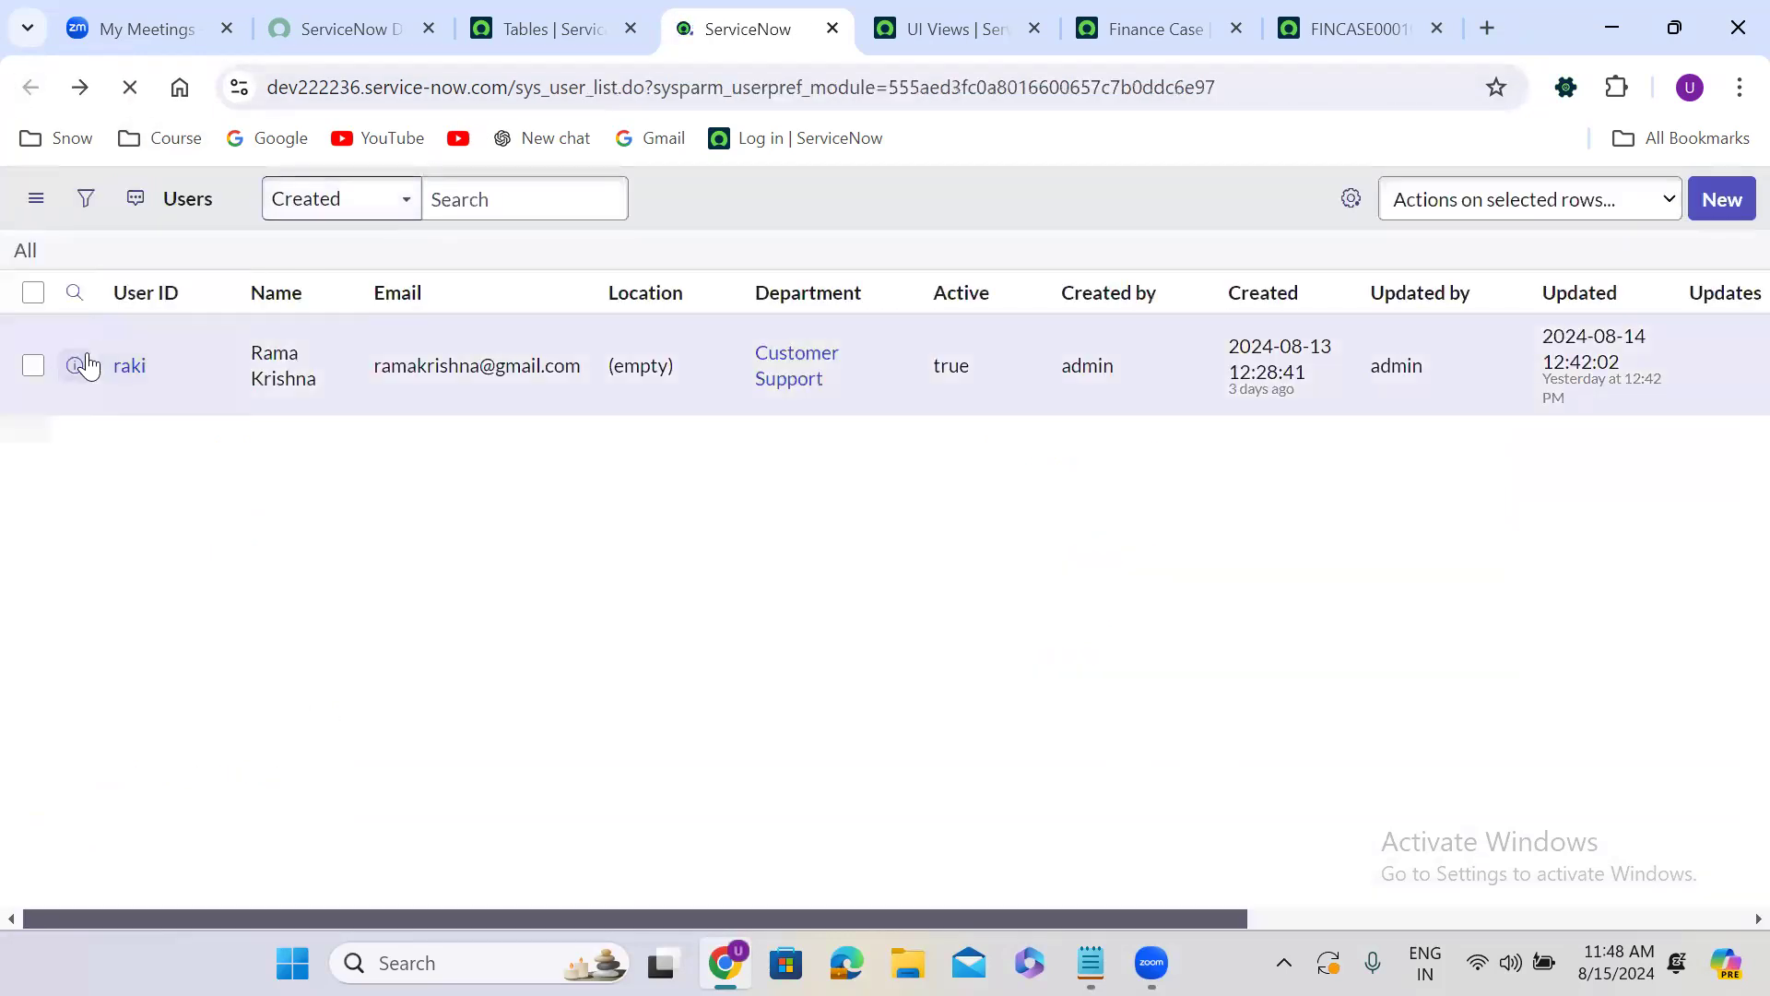
Open the first listed user's record in a separate browser tab and list the form views available for it.
right_click(75, 369)
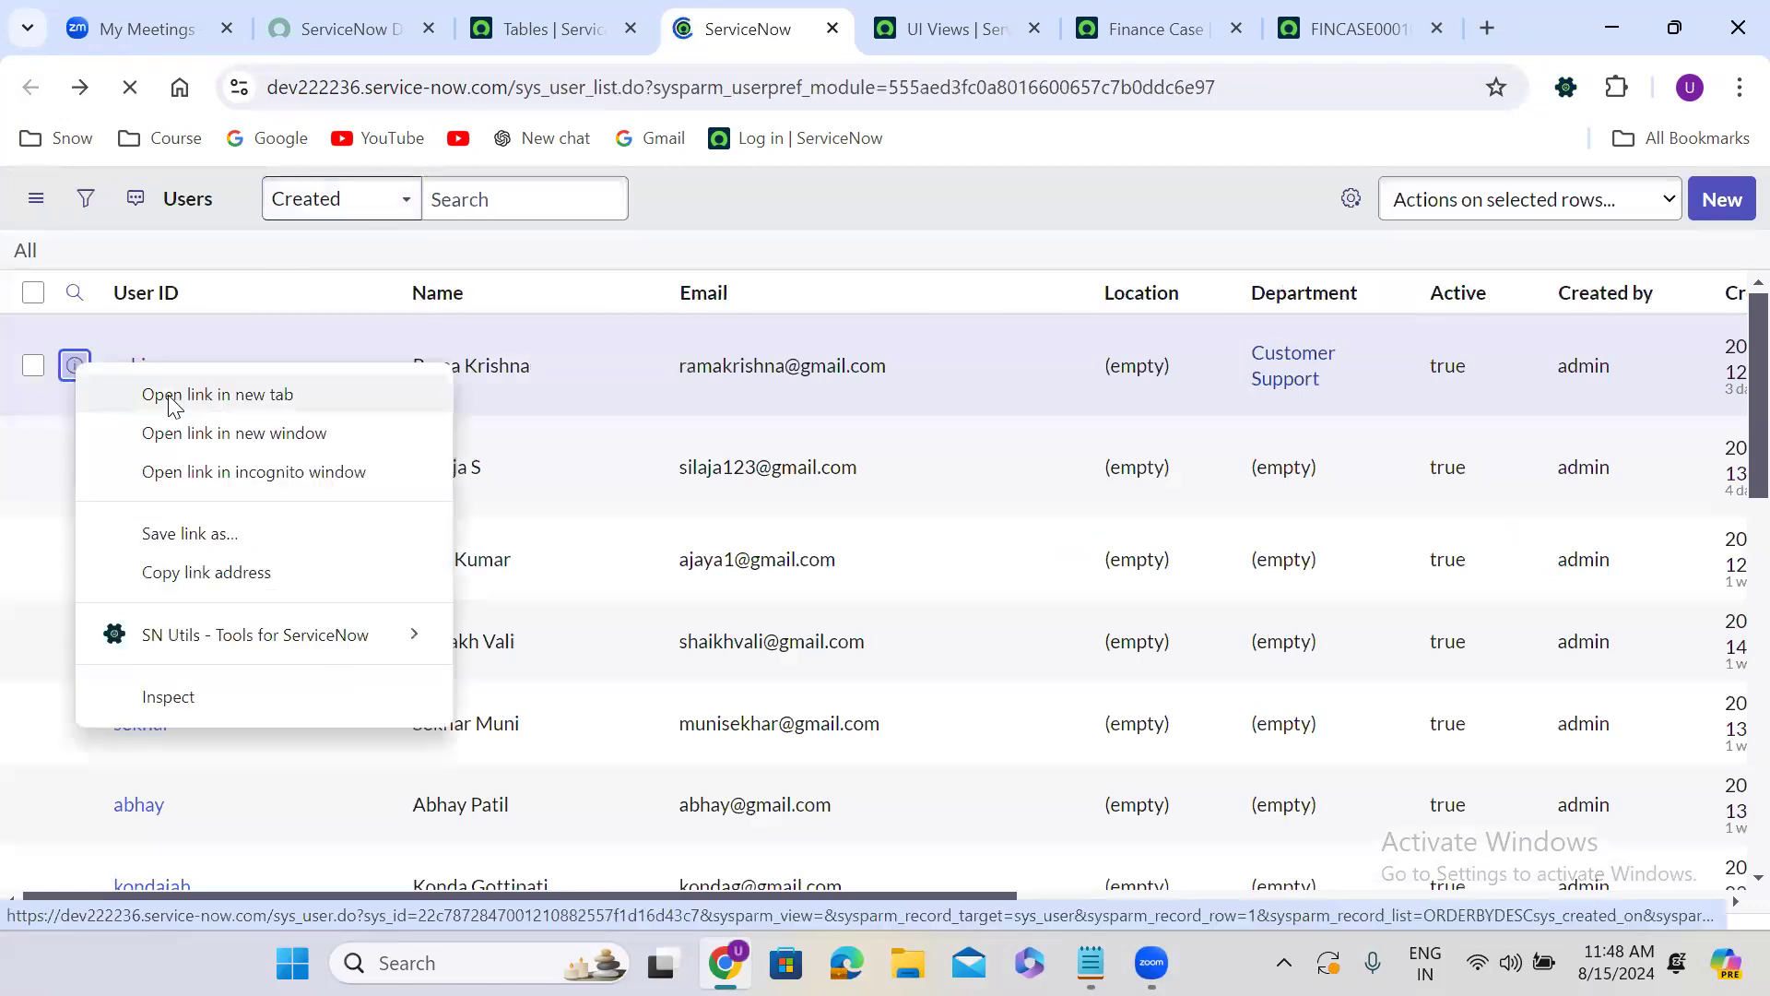
left_click(176, 398)
left_click(827, 13)
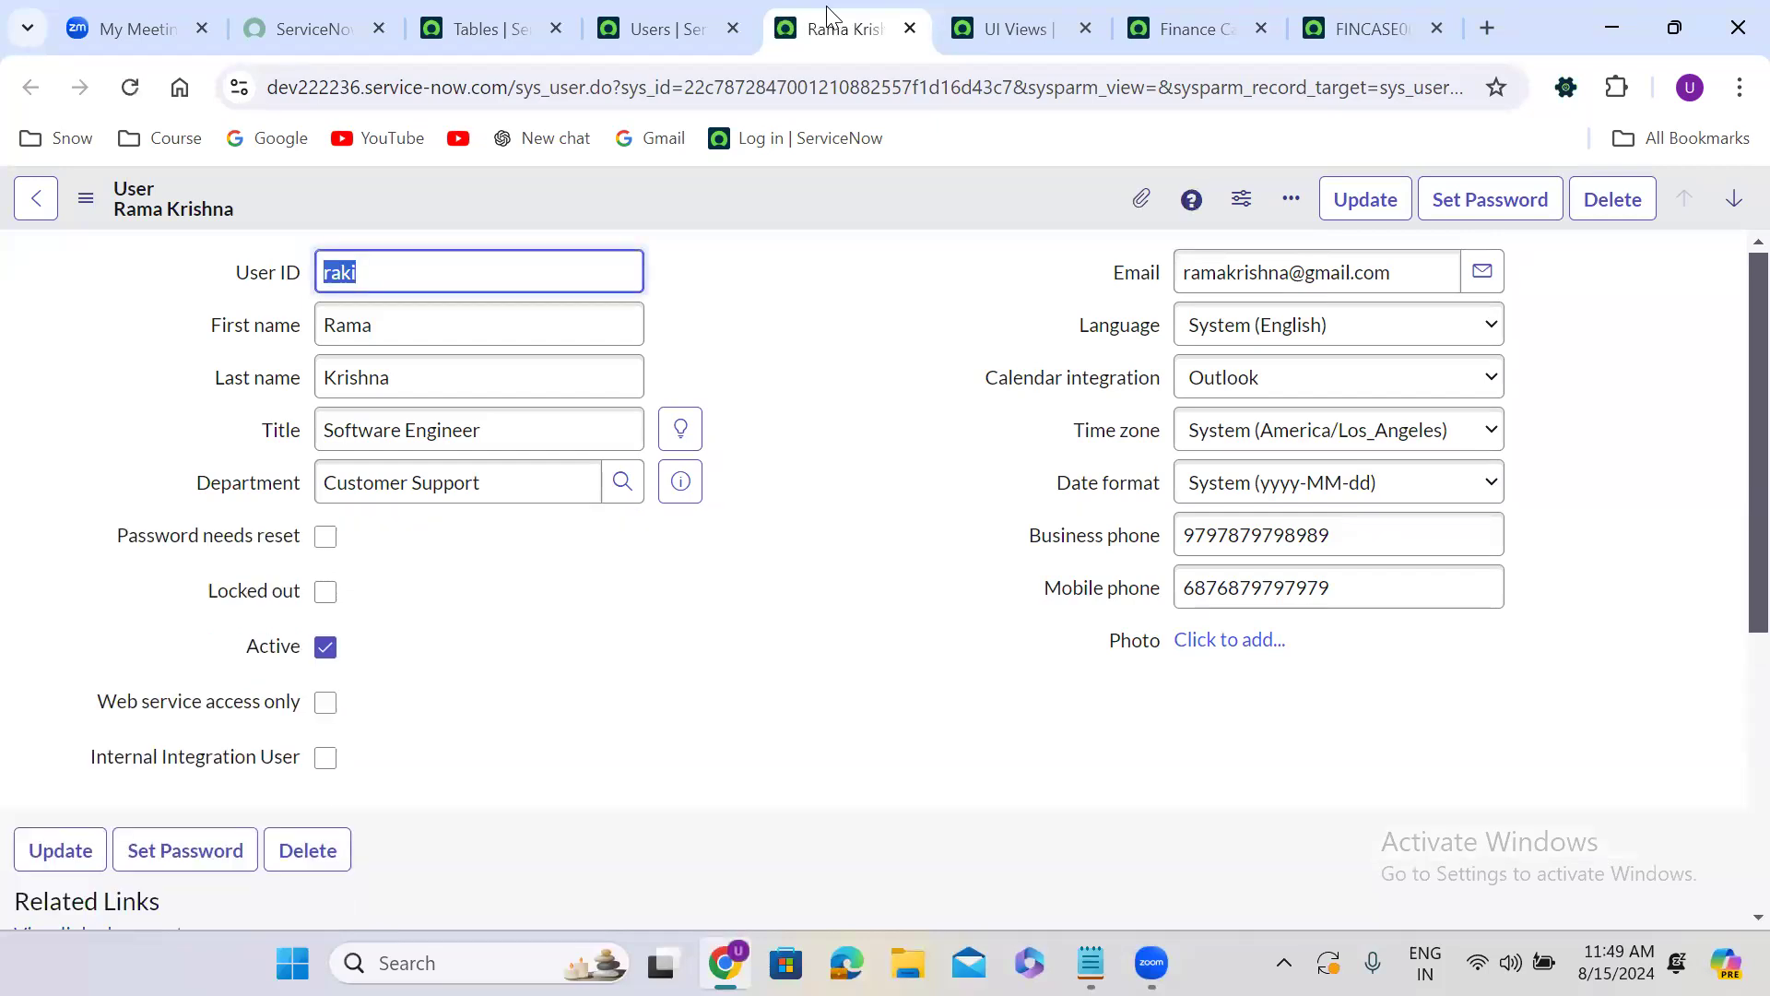
left_click(92, 204)
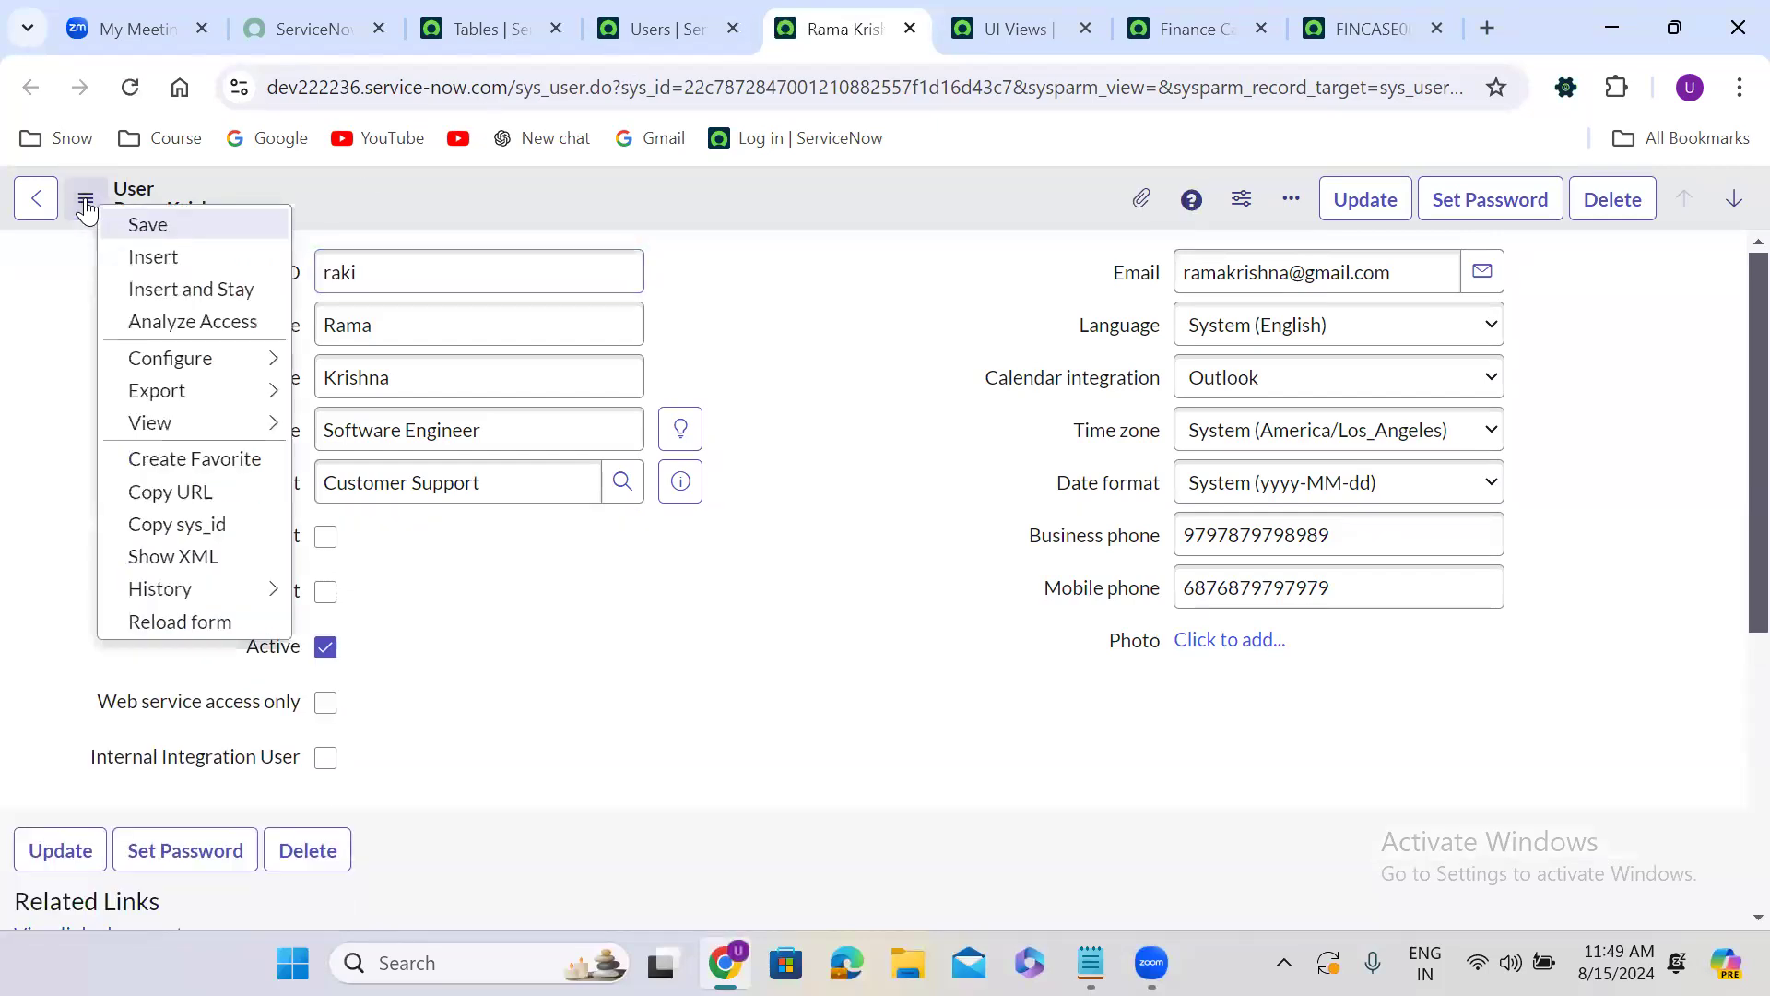
mouse_move(175, 433)
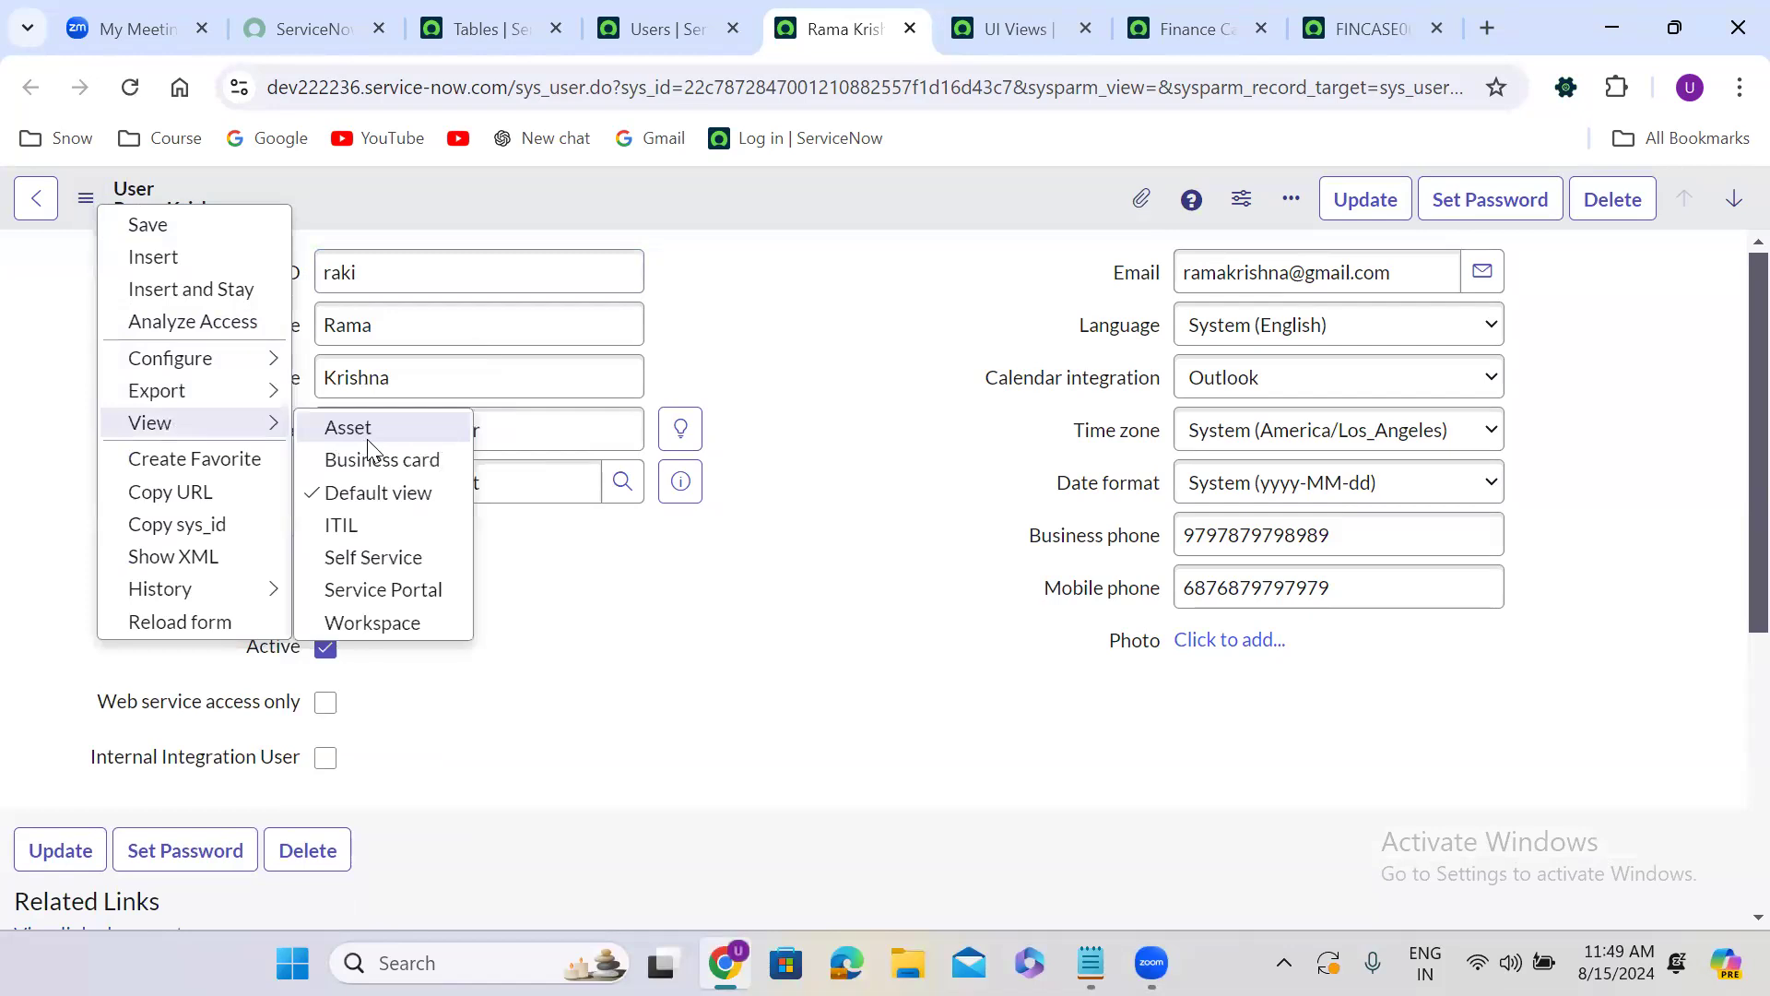
Switch the user record to the ITIL view and then to the Asset view to compare their fields.
left_click(374, 517)
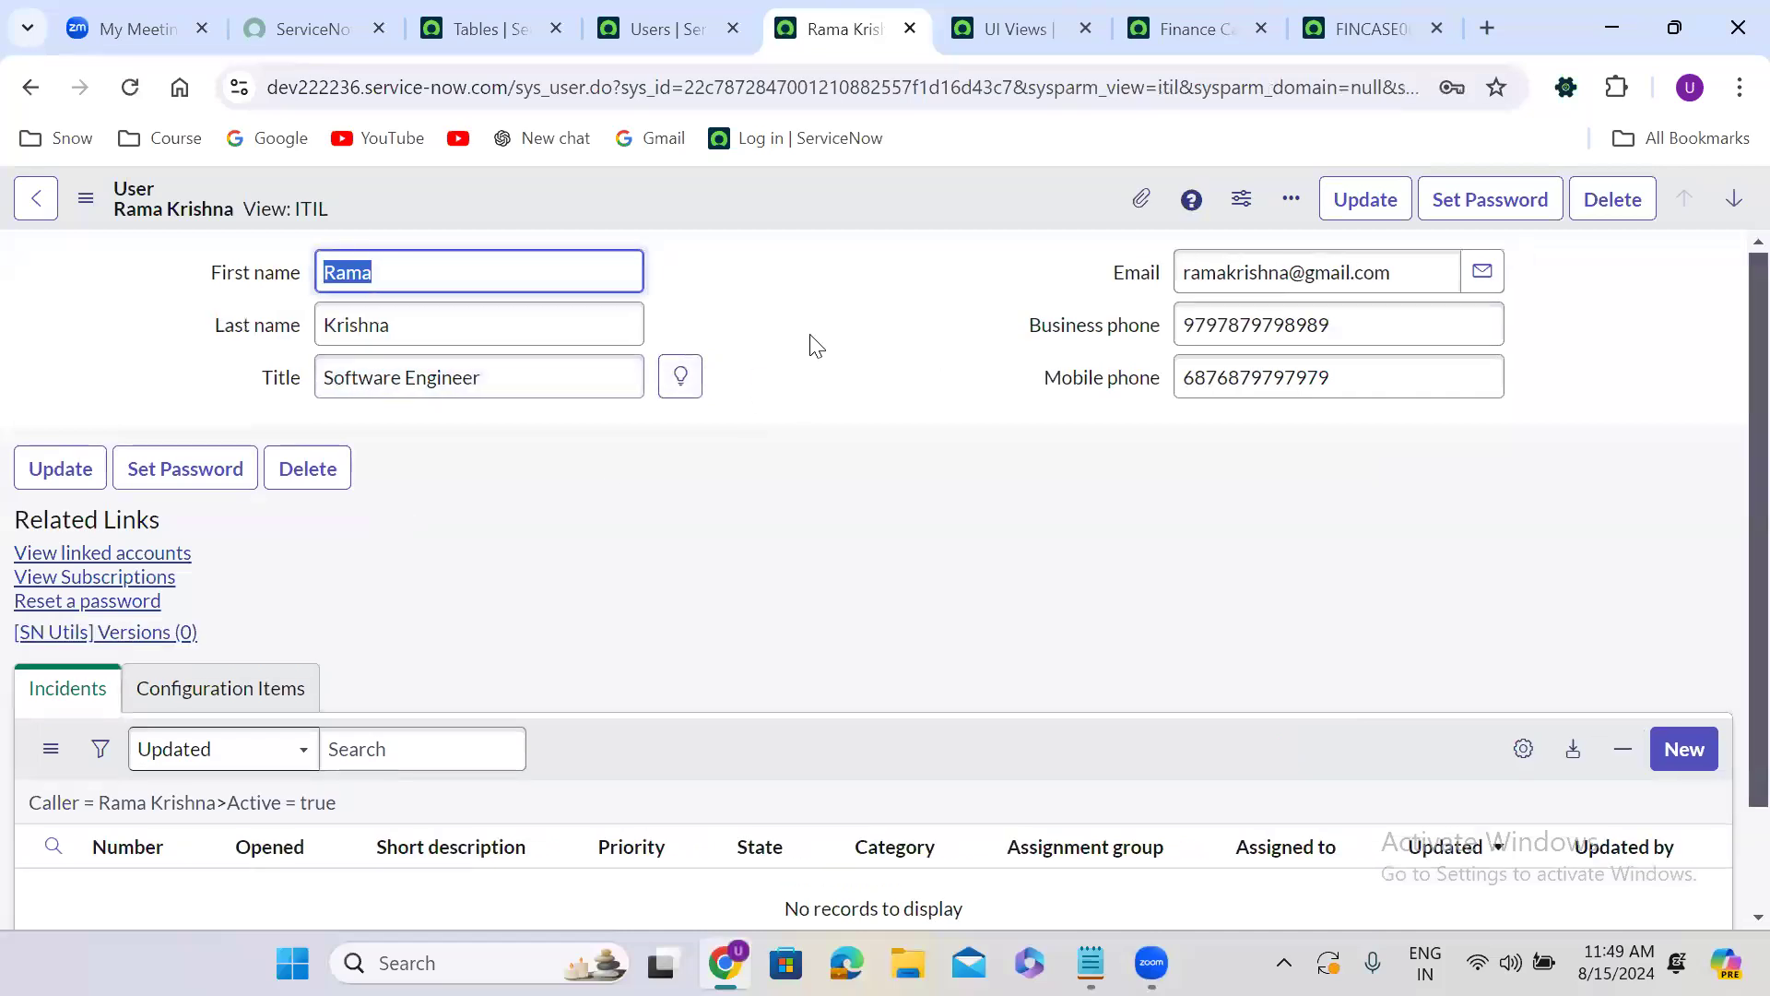
left_click(84, 201)
mouse_move(169, 426)
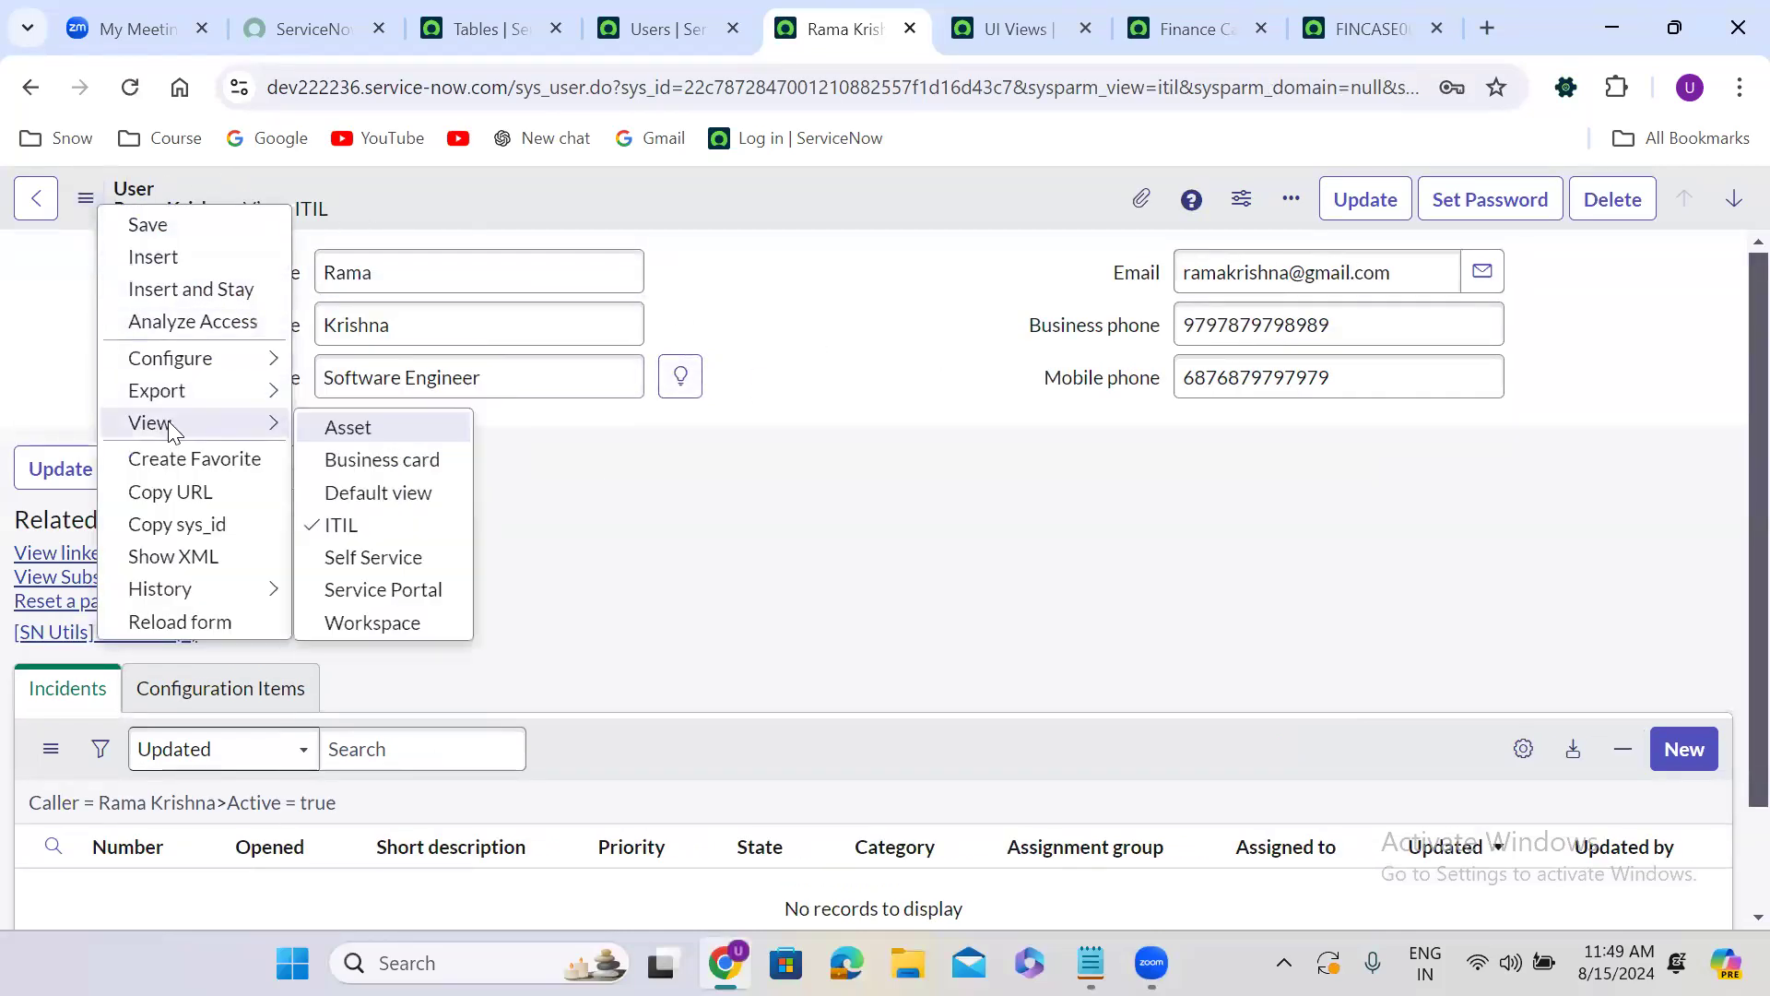
left_click(371, 435)
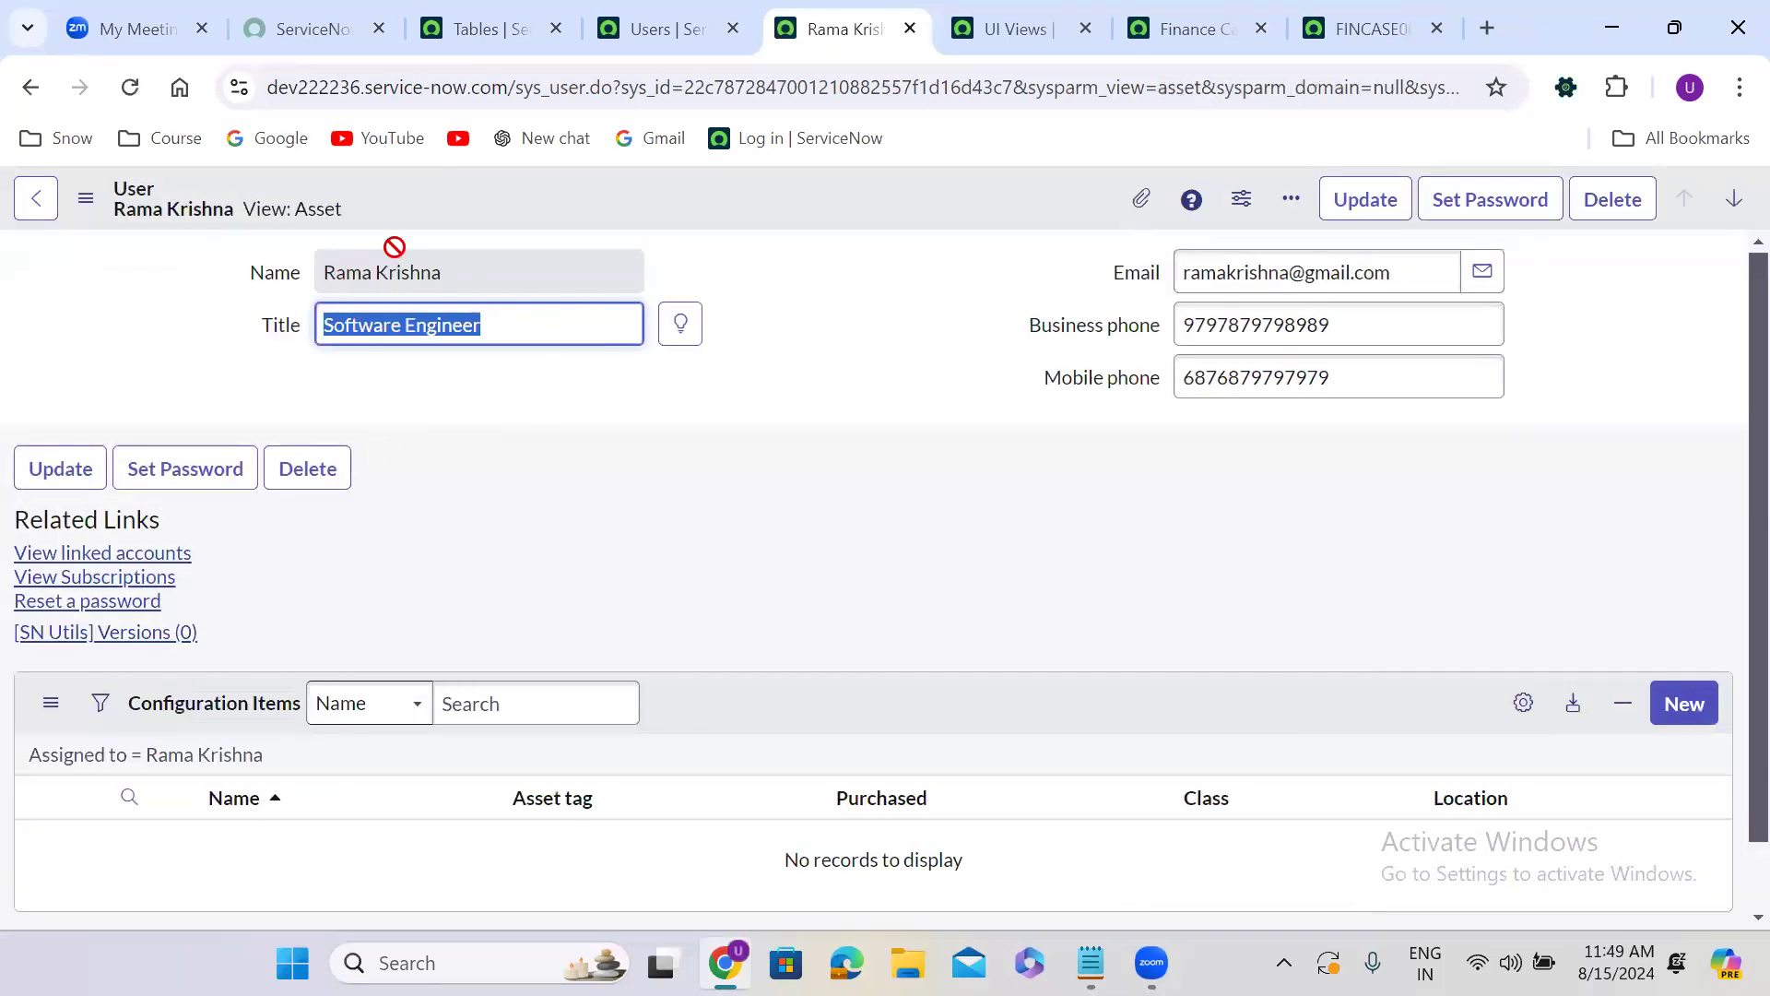
Display the user record in the Business card view, followed by the Self Service view.
left_click(85, 199)
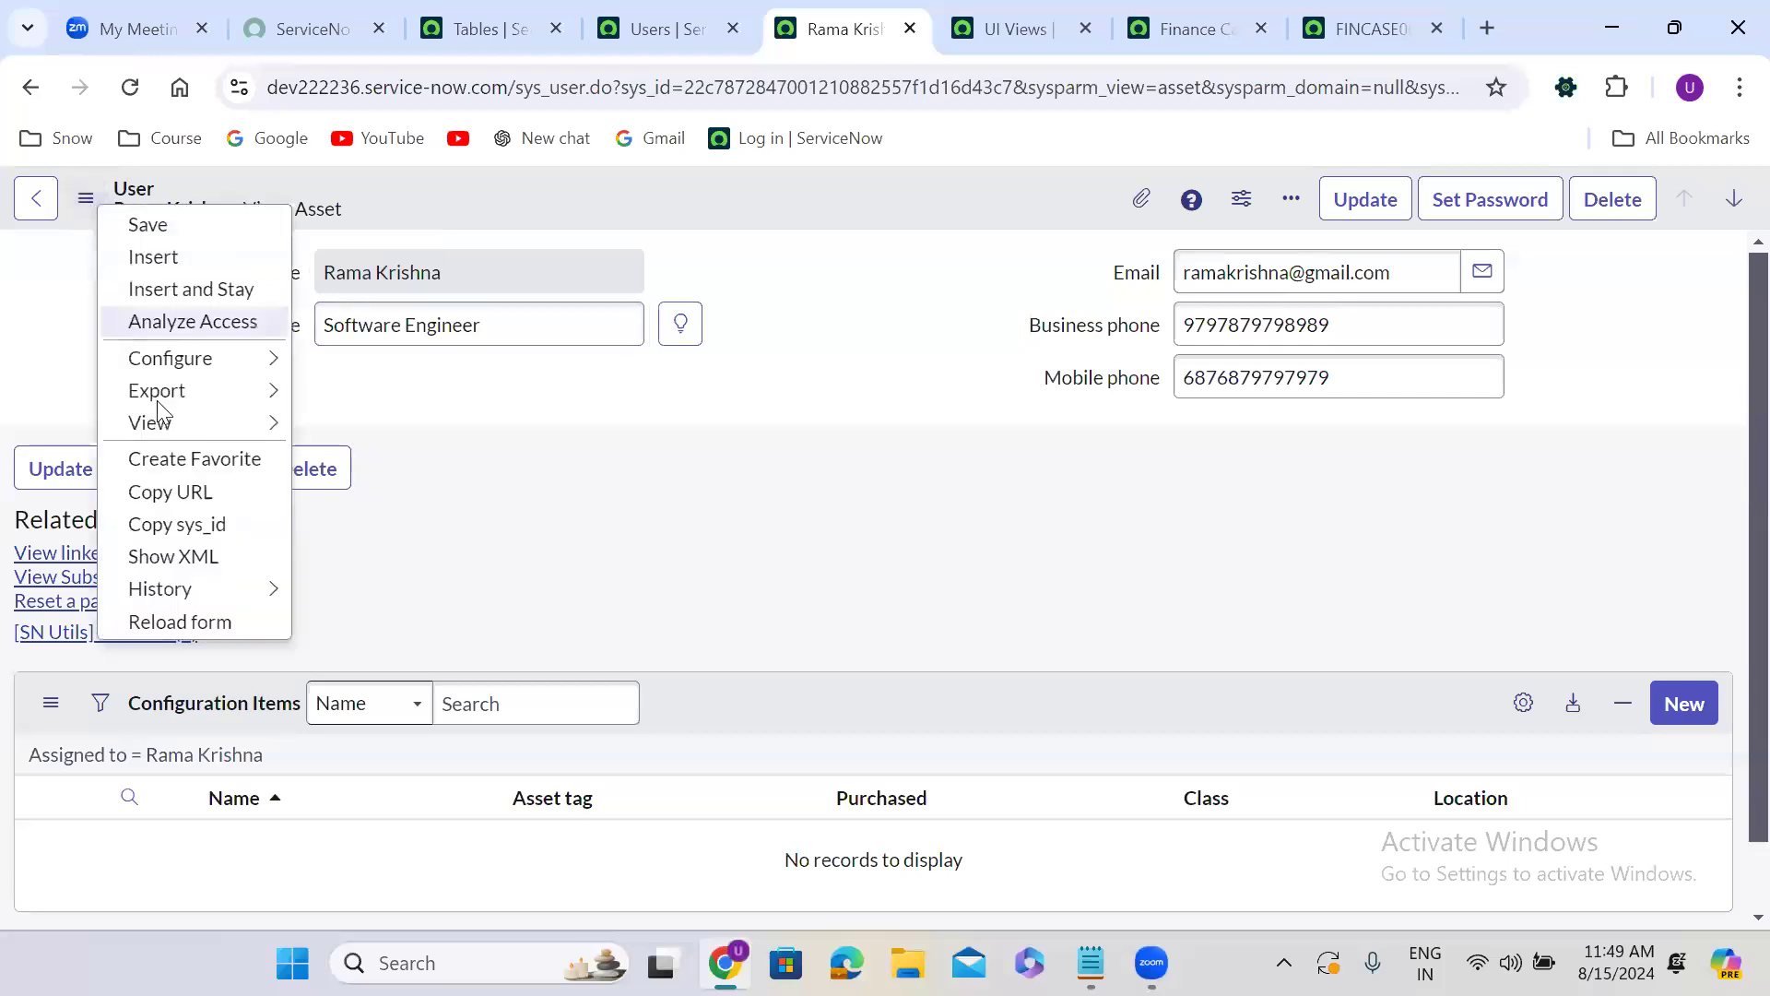
mouse_move(161, 422)
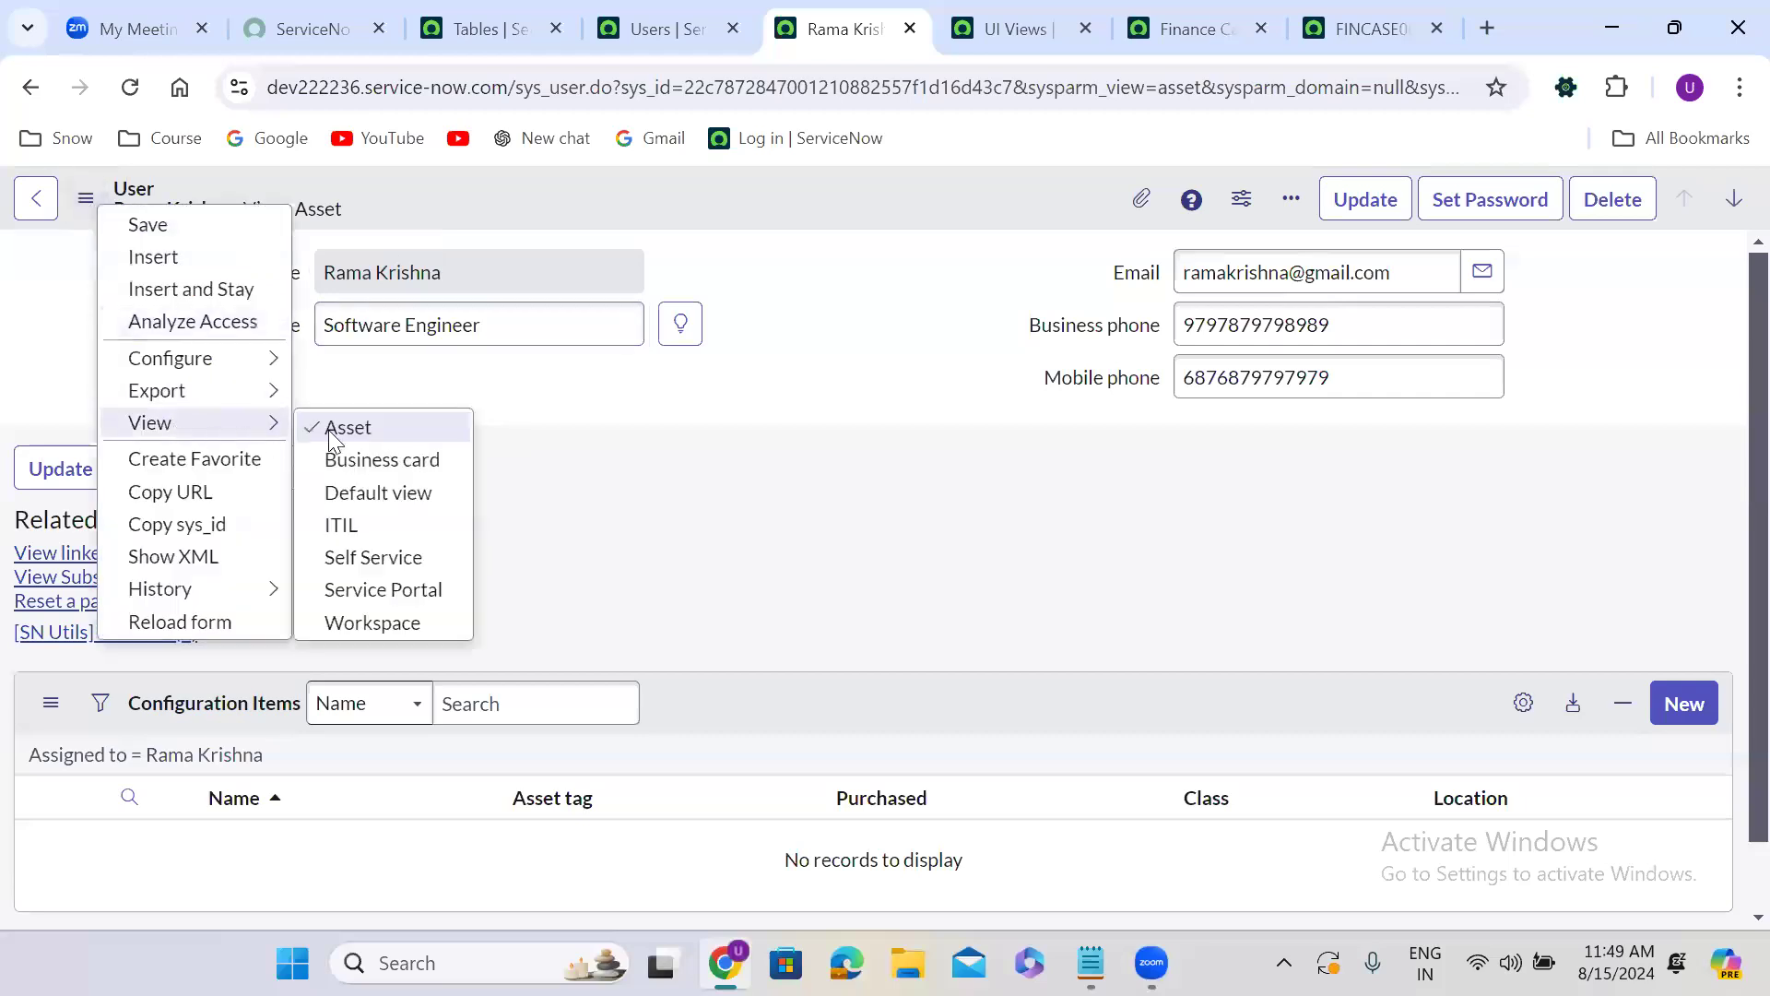
left_click(377, 461)
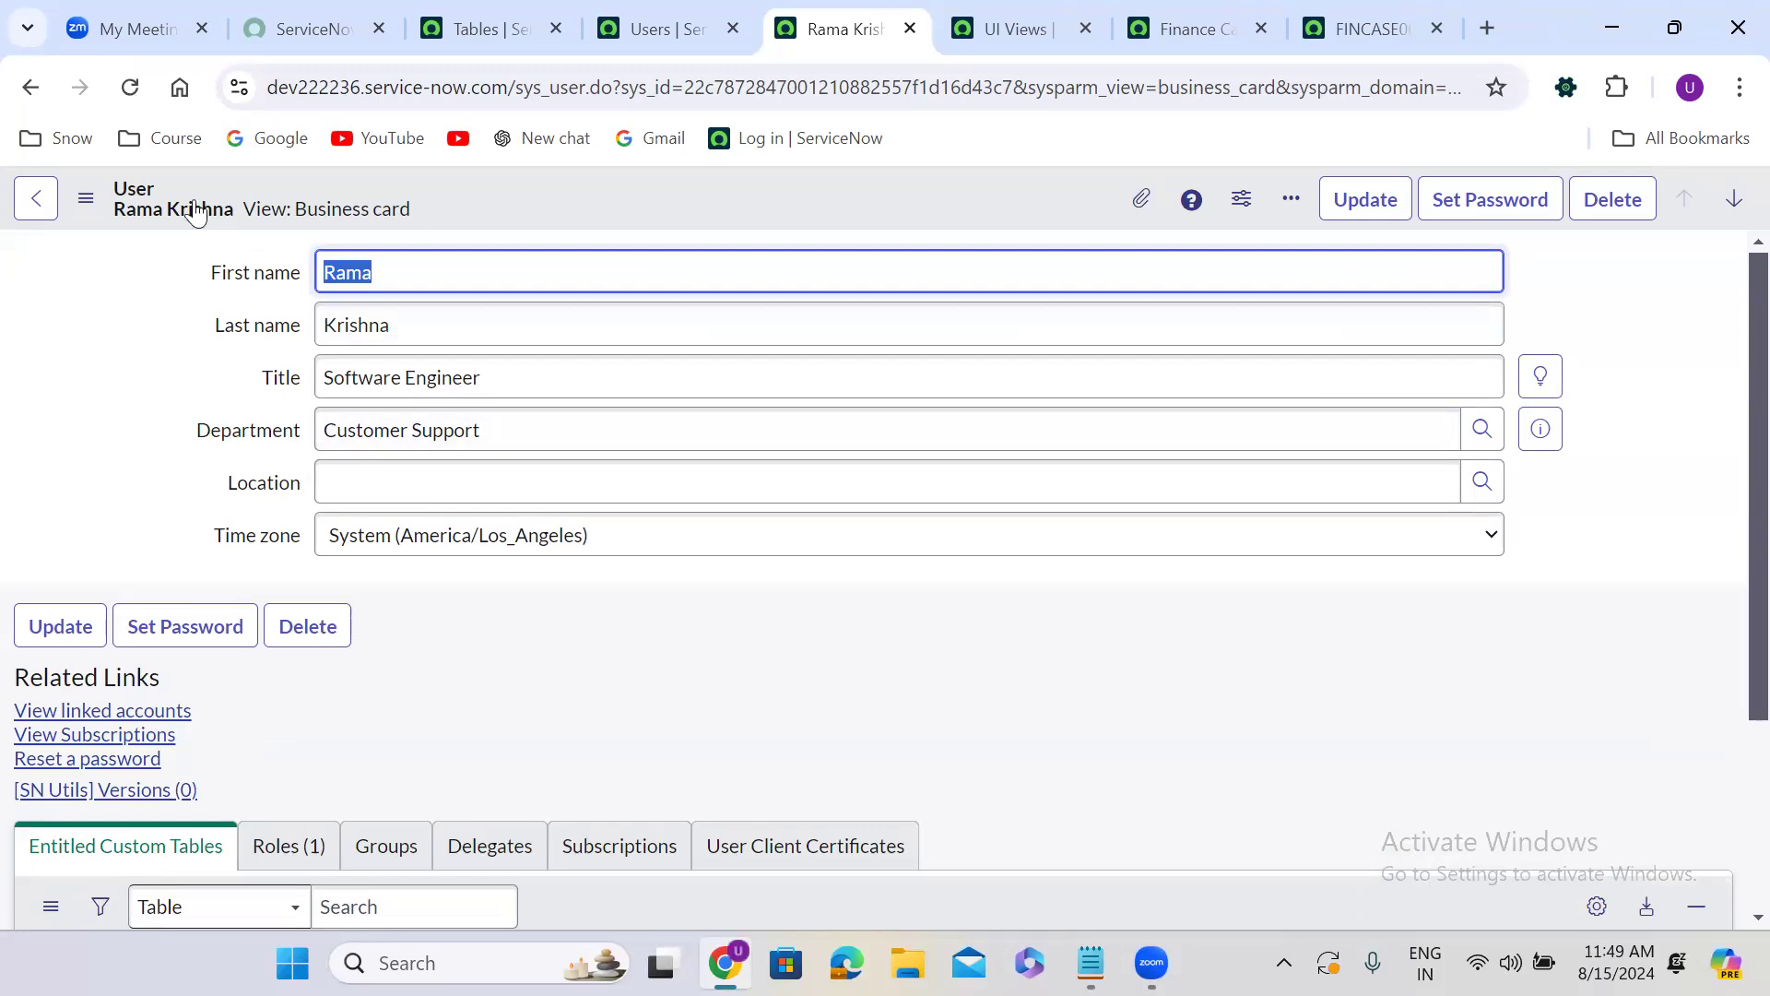
left_click(86, 198)
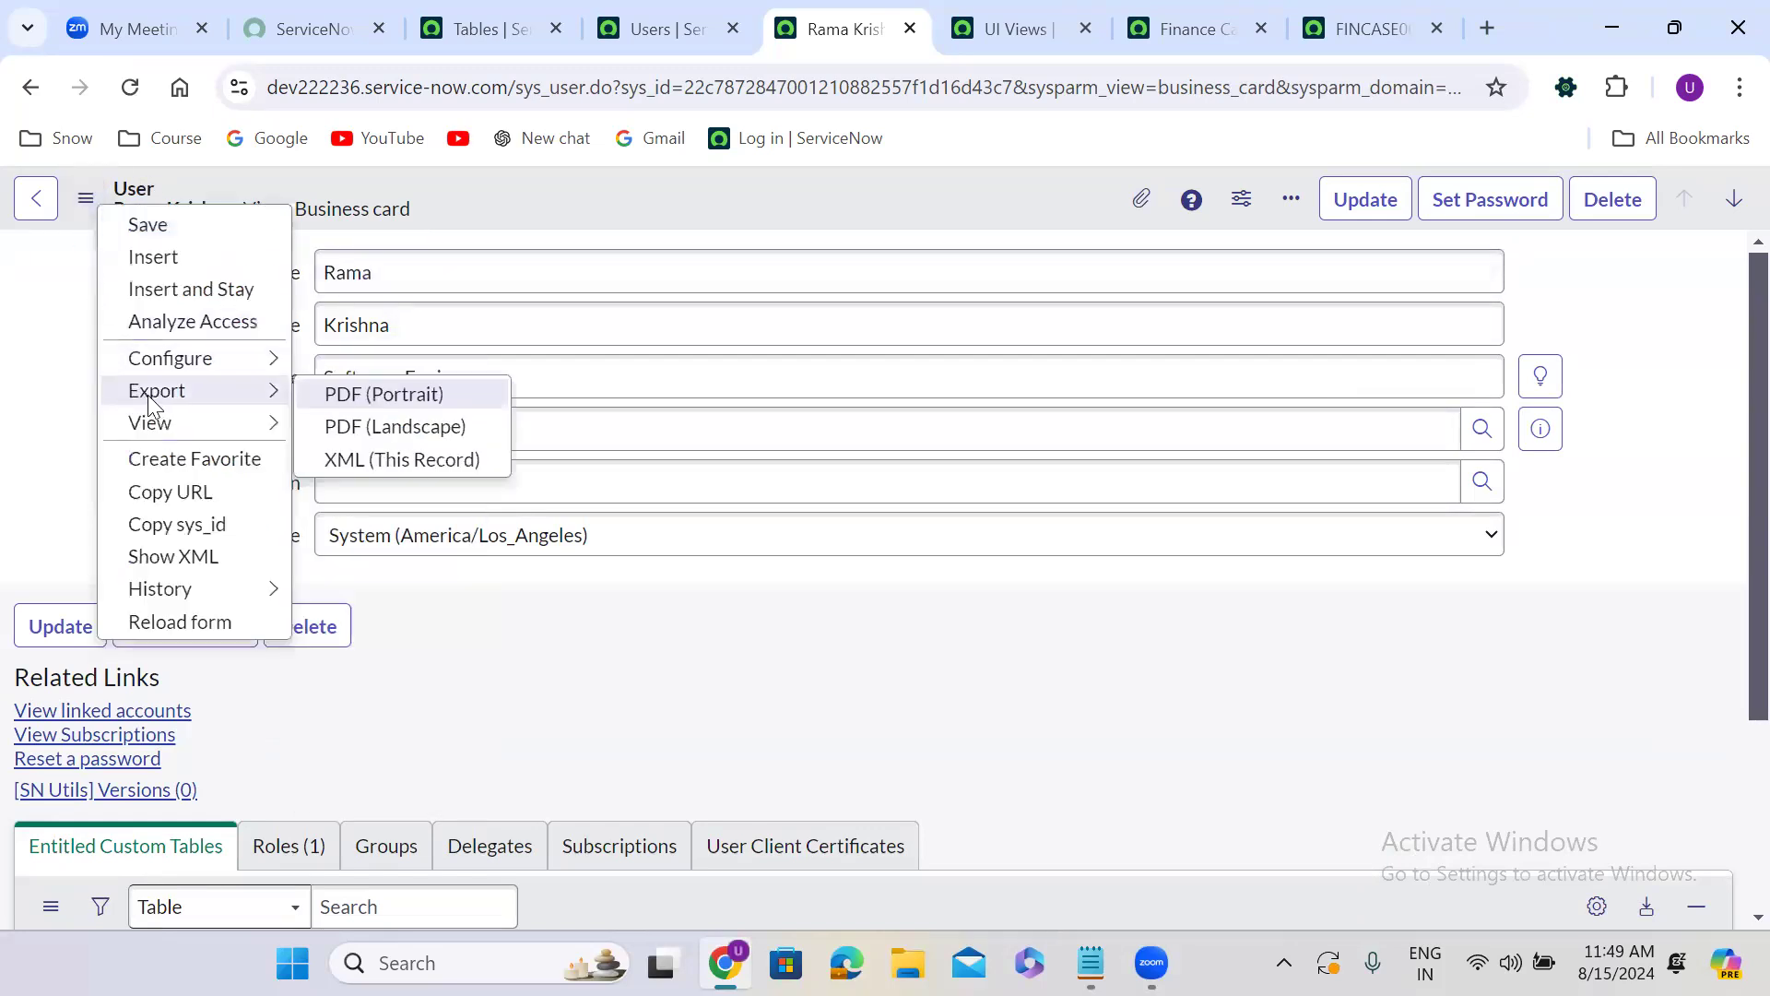
mouse_move(216, 426)
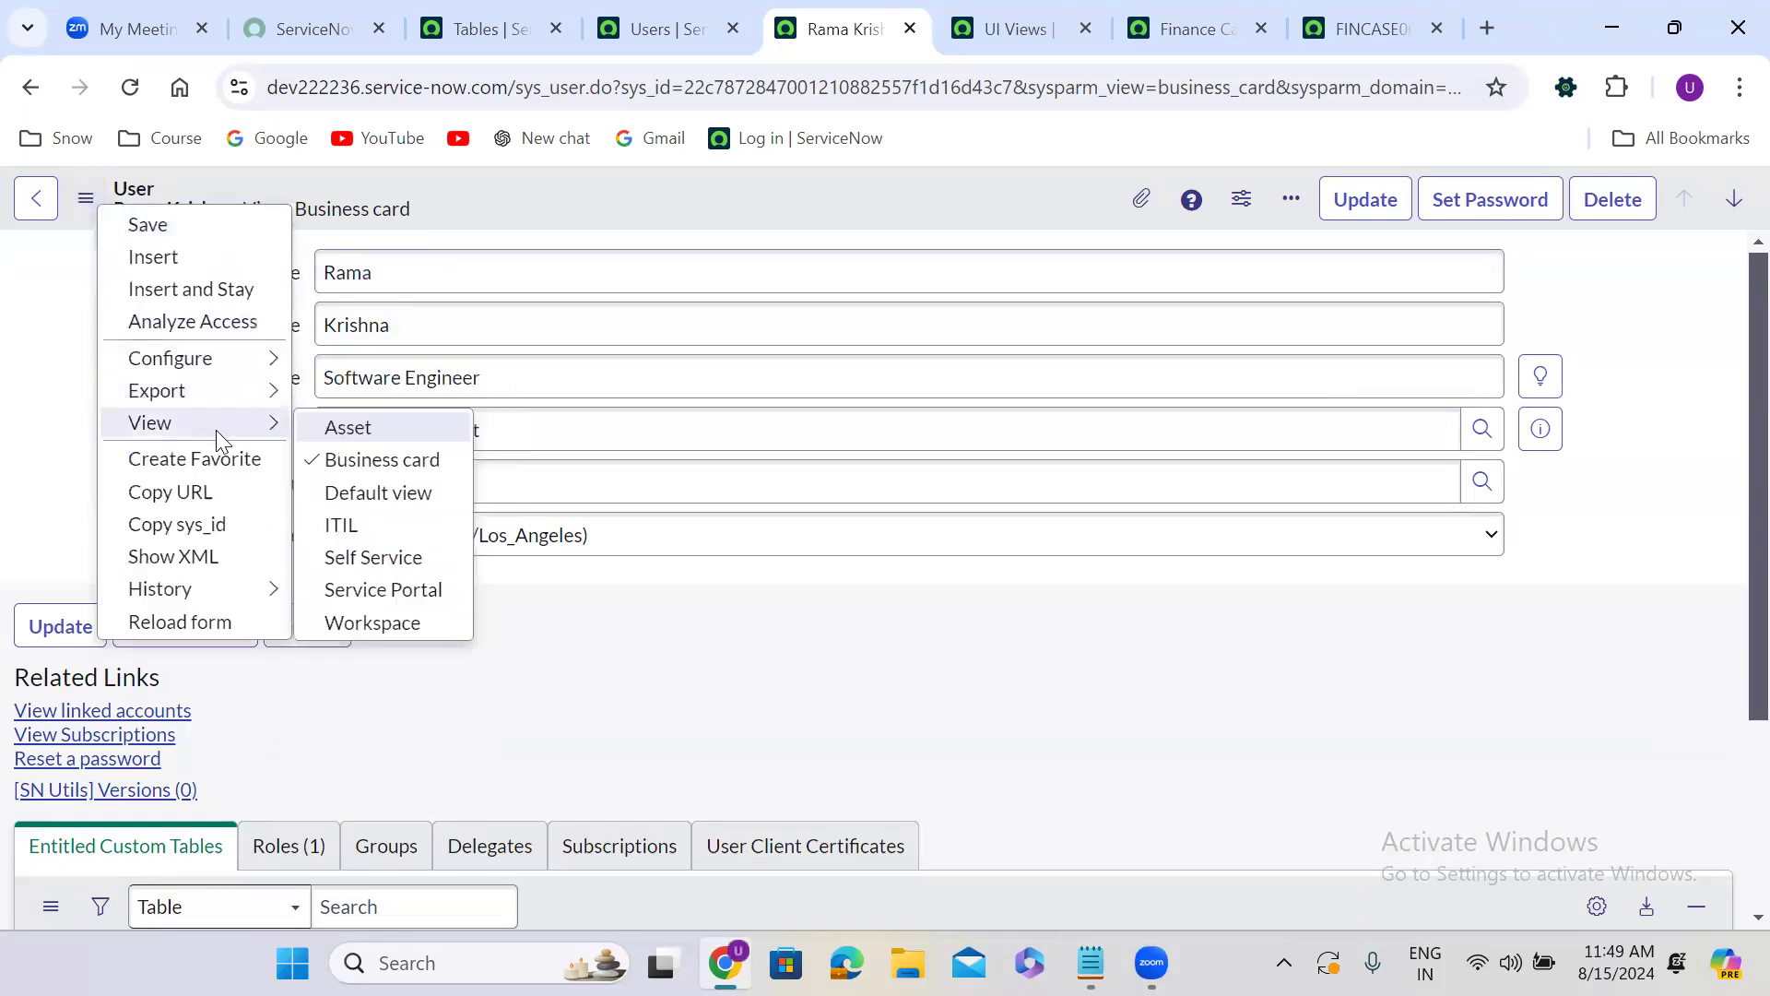
left_click(374, 558)
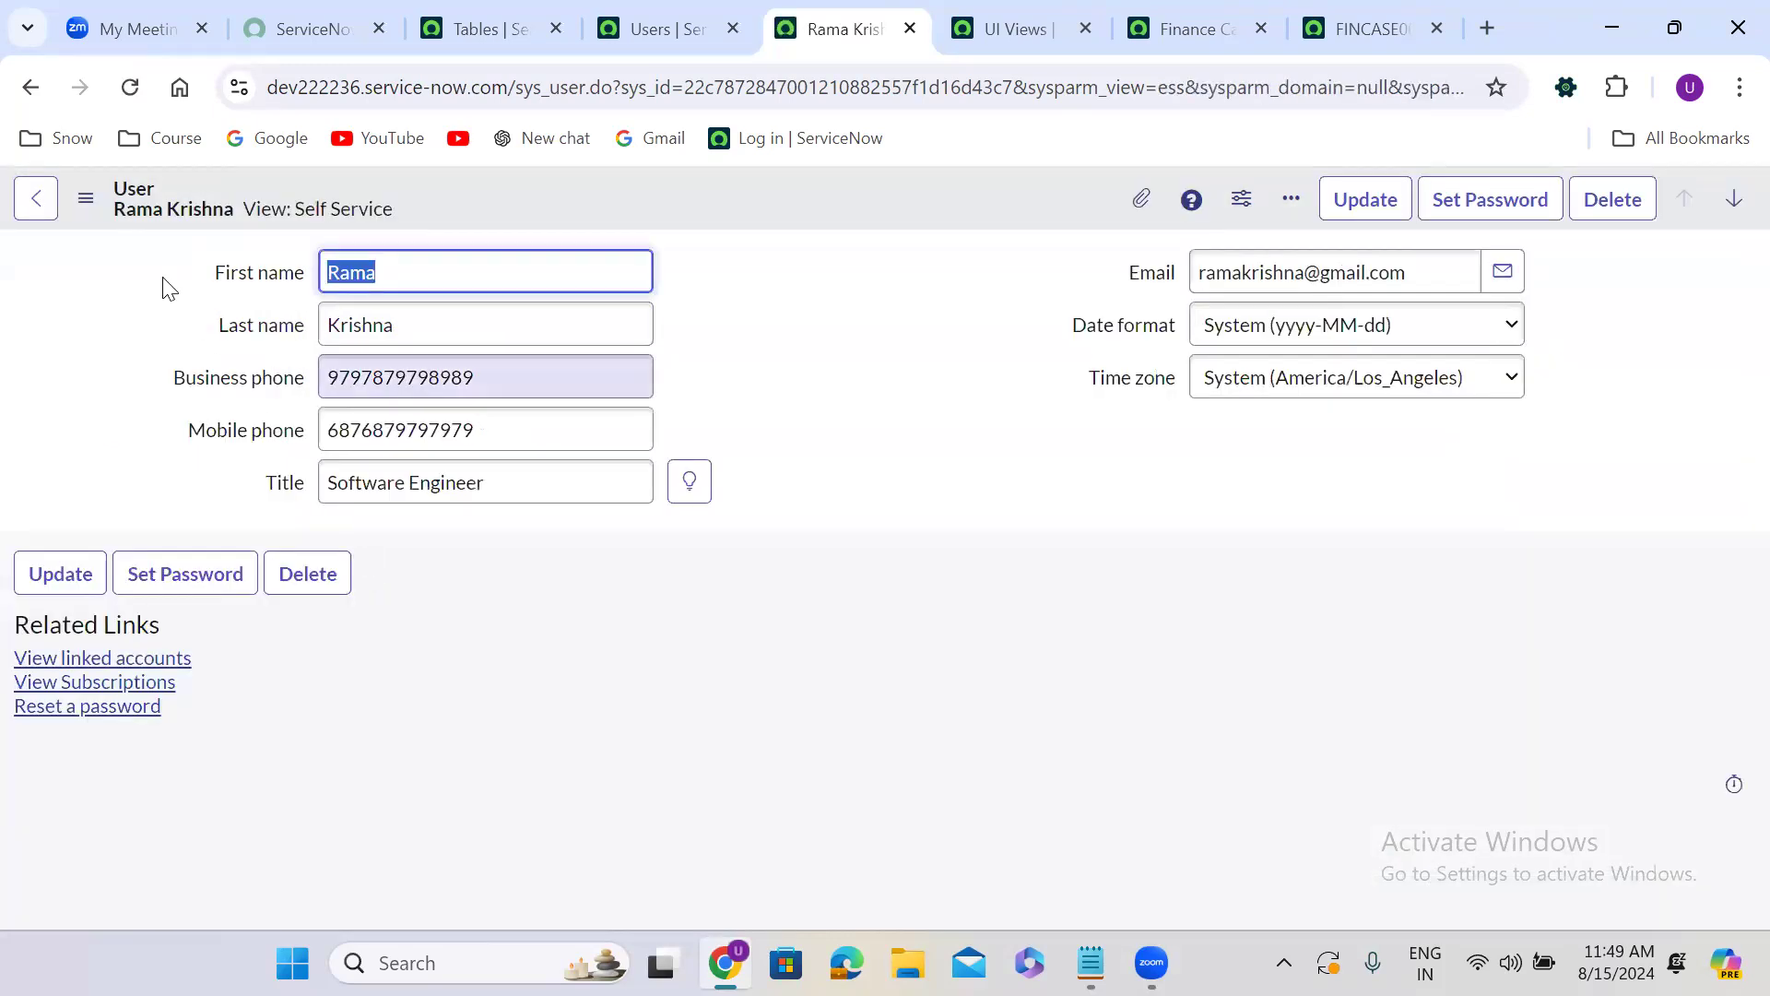
Display the user record in the Service Portal view, followed by the Workspace view.
left_click(86, 198)
mouse_move(175, 424)
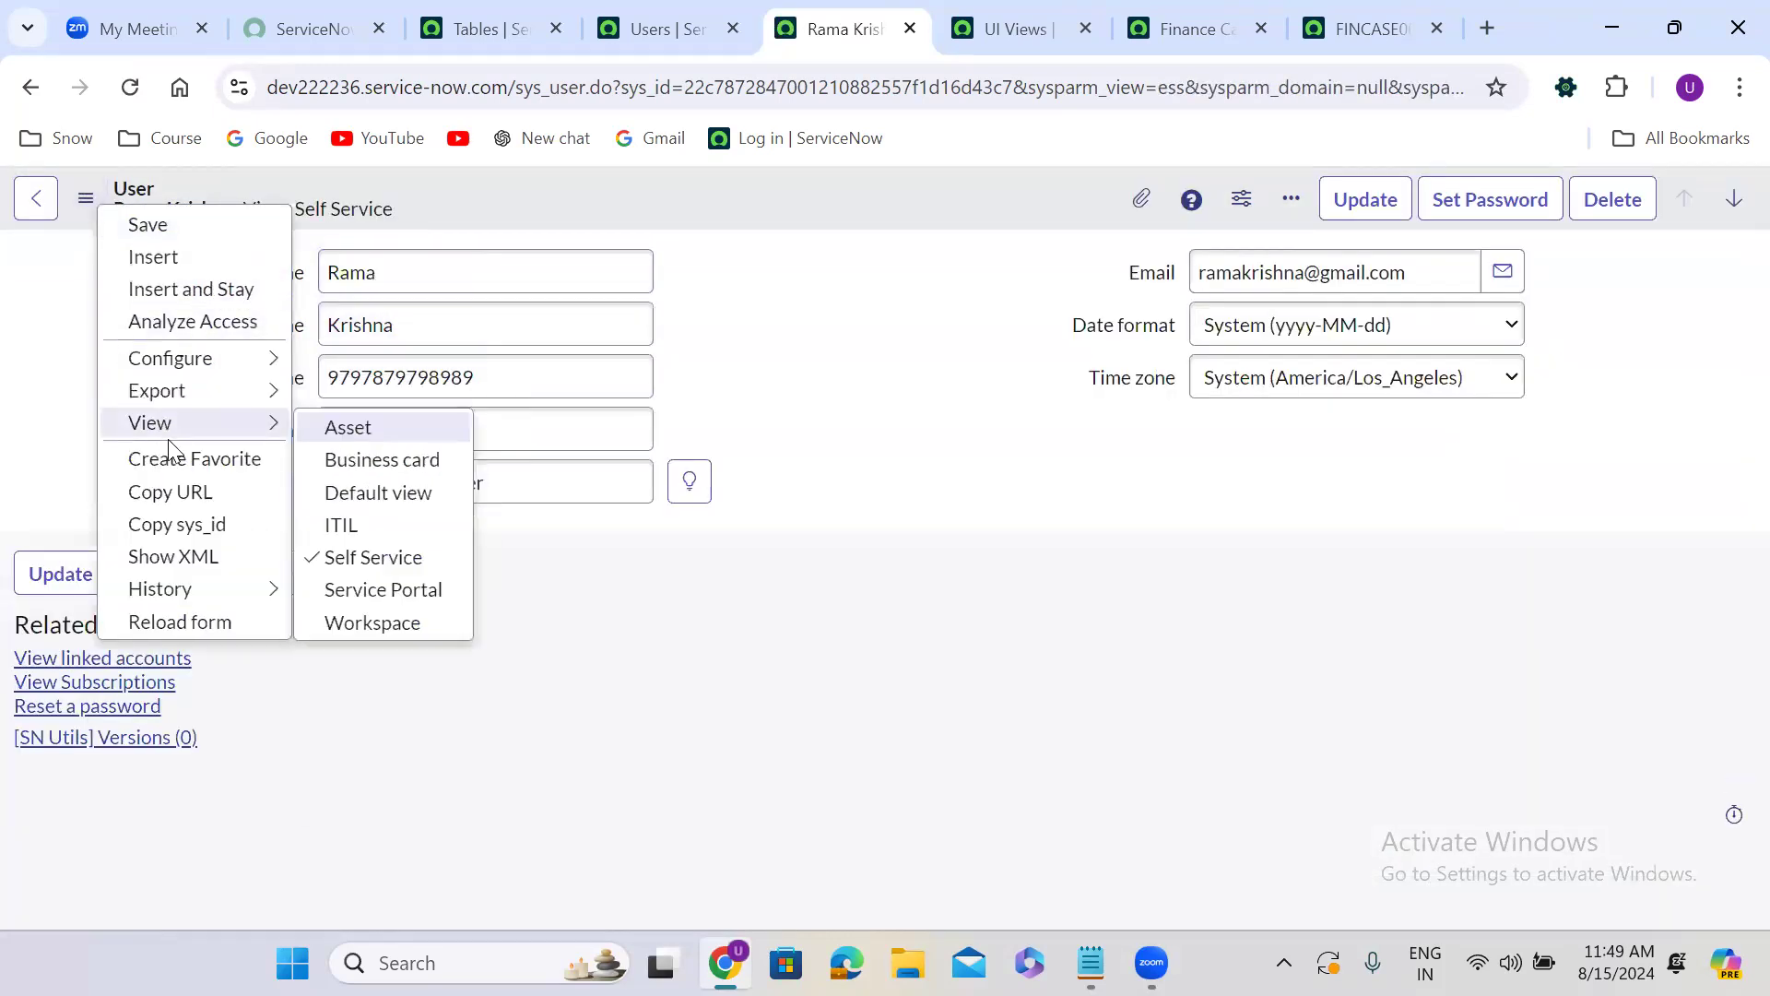
left_click(396, 591)
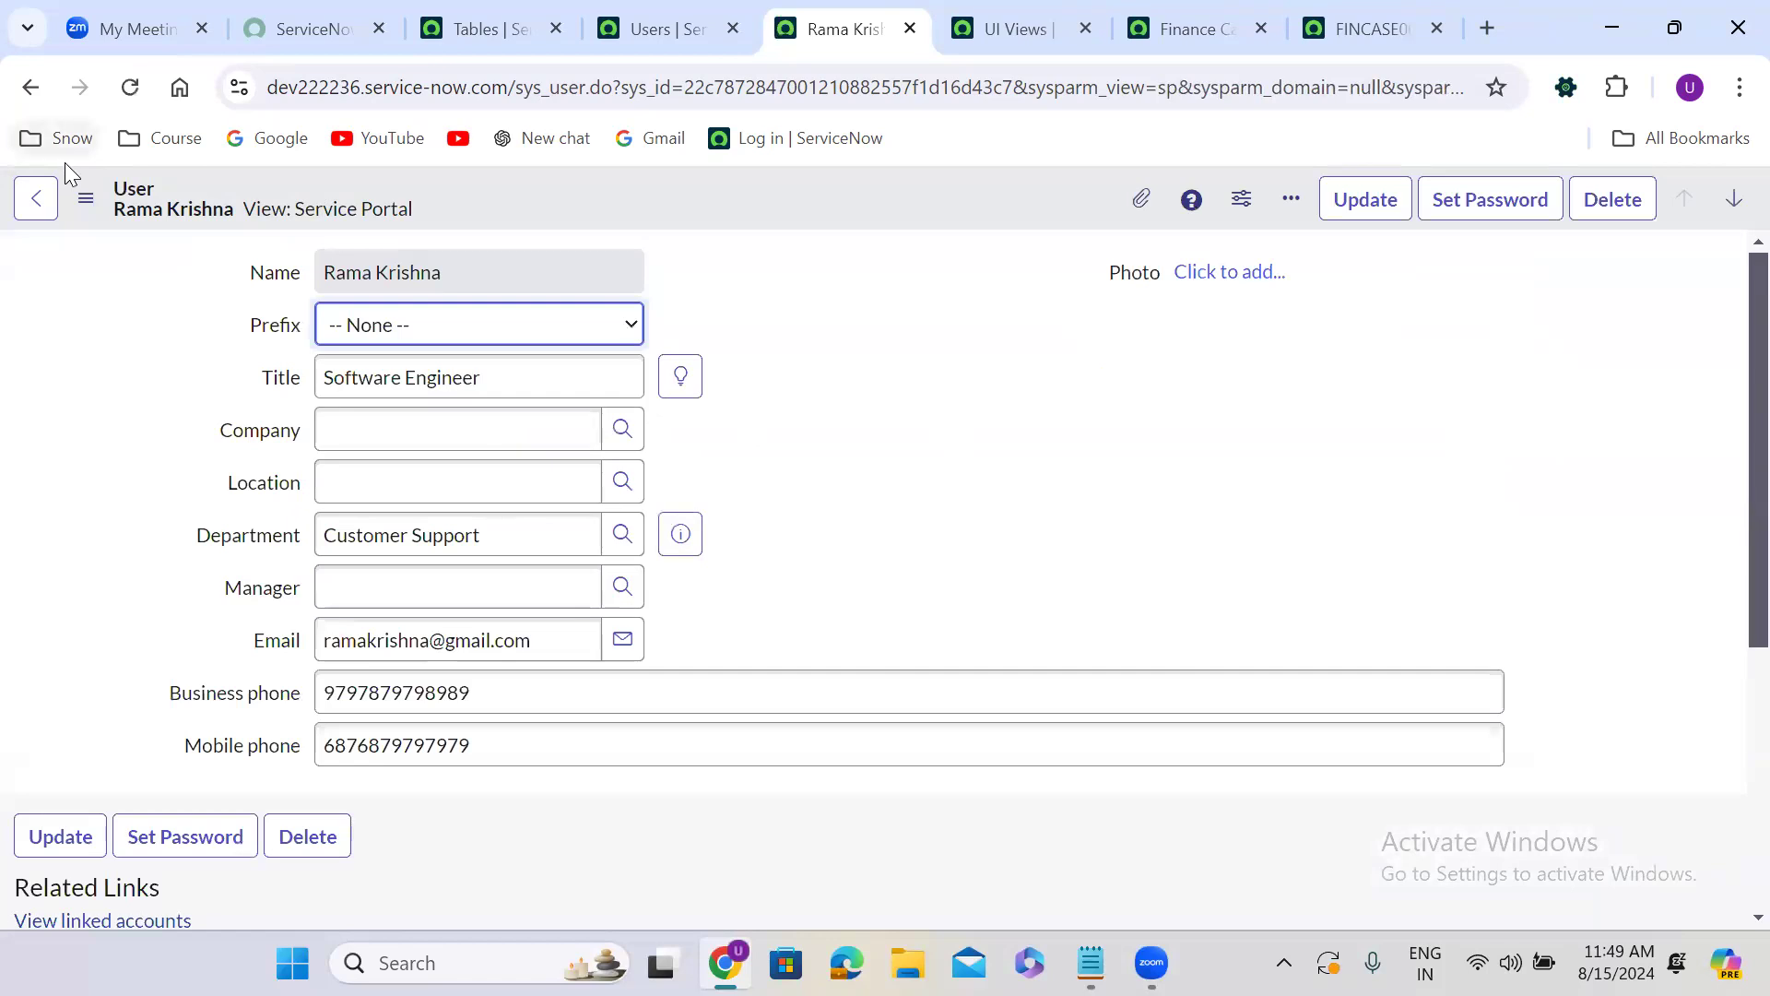
left_click(86, 199)
mouse_move(181, 426)
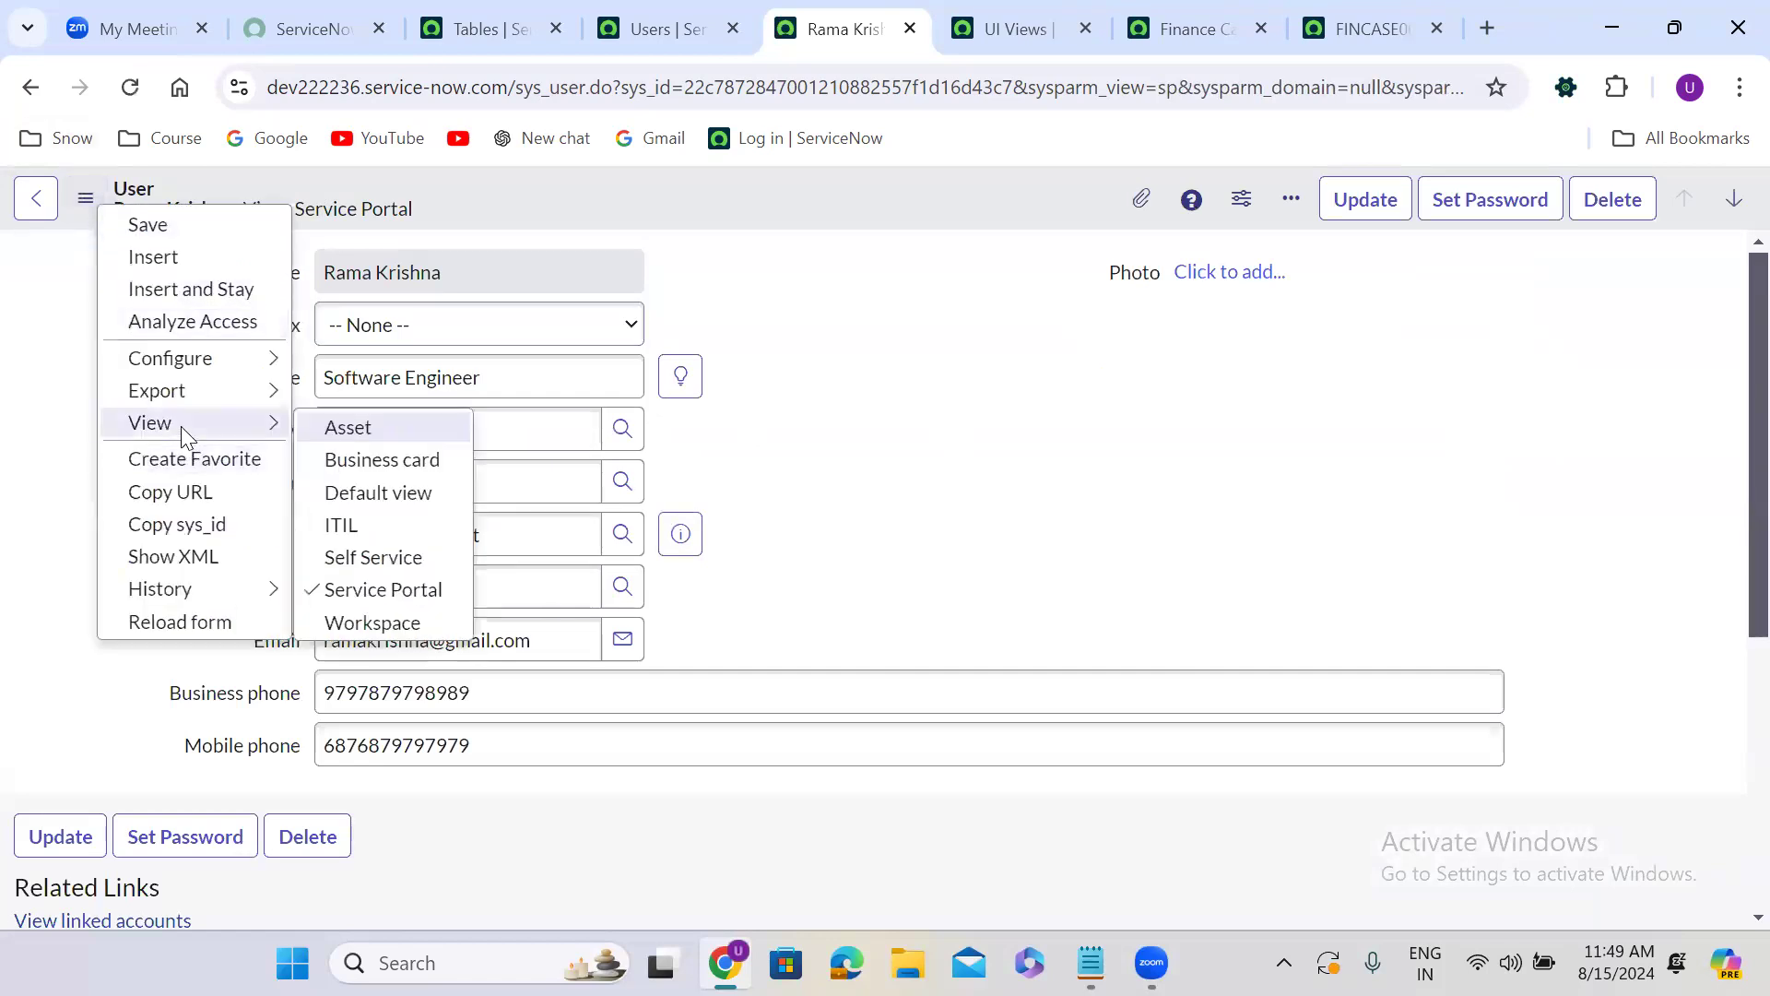
left_click(391, 620)
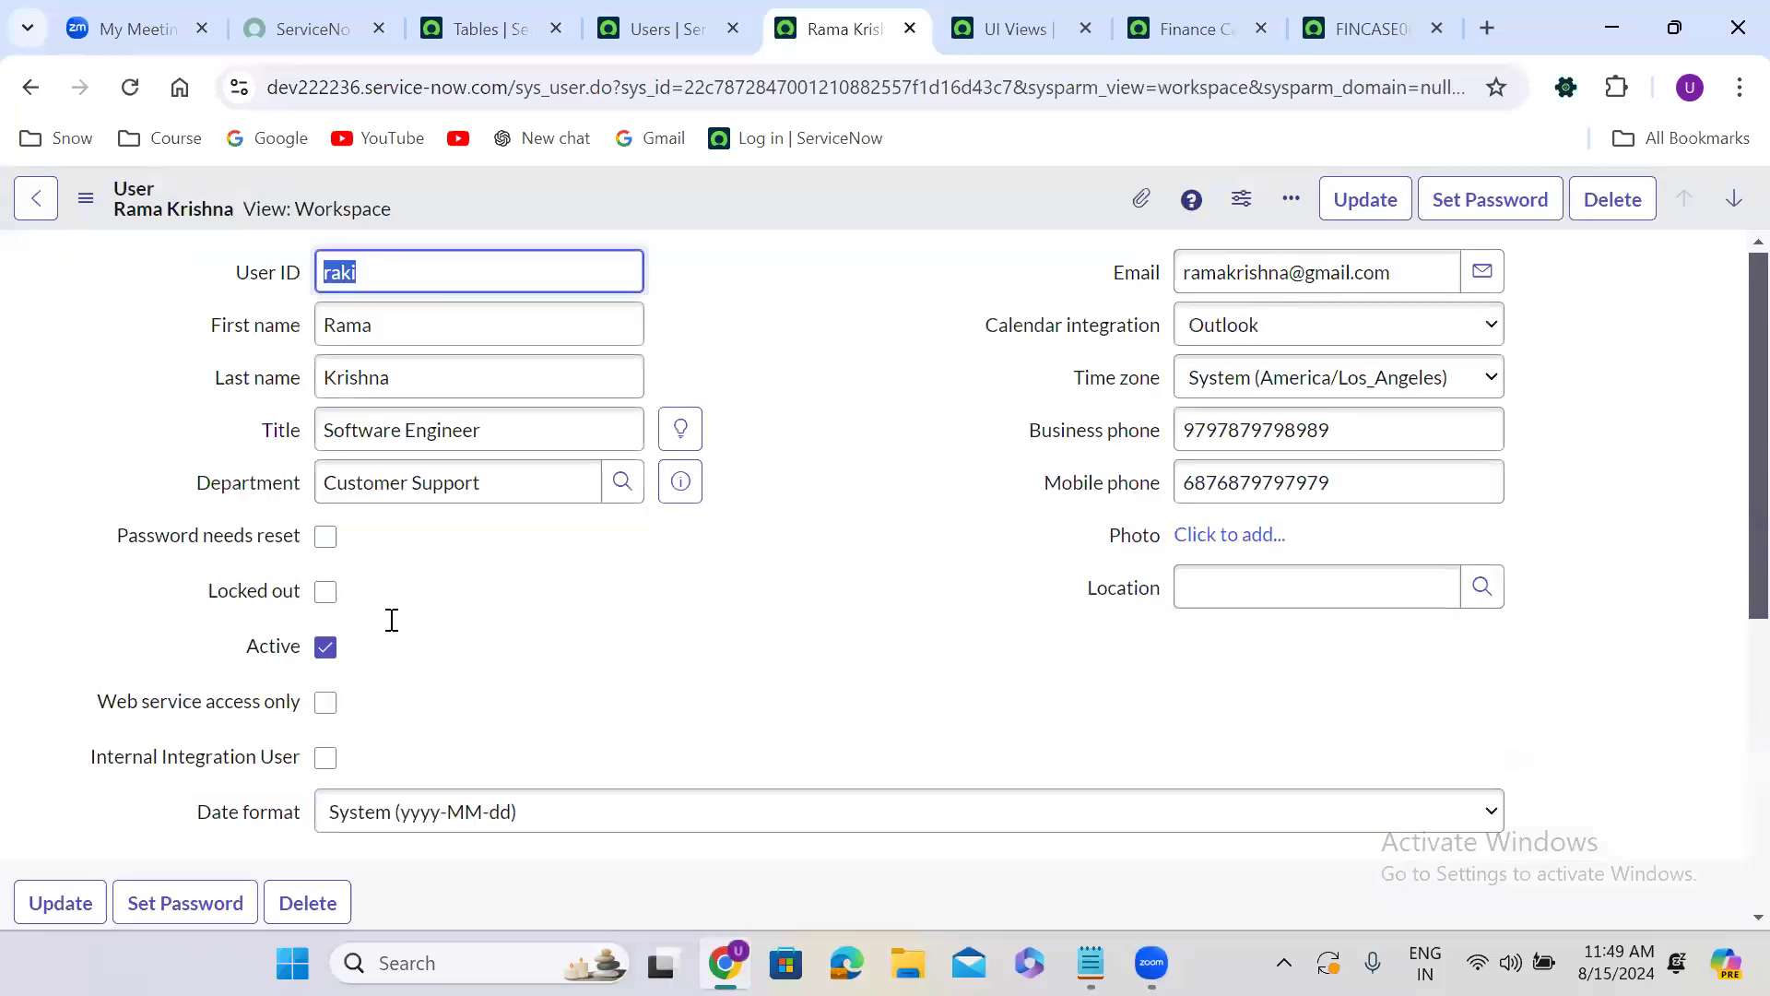
Return the user record to the Default view.
left_click(85, 197)
mouse_move(184, 423)
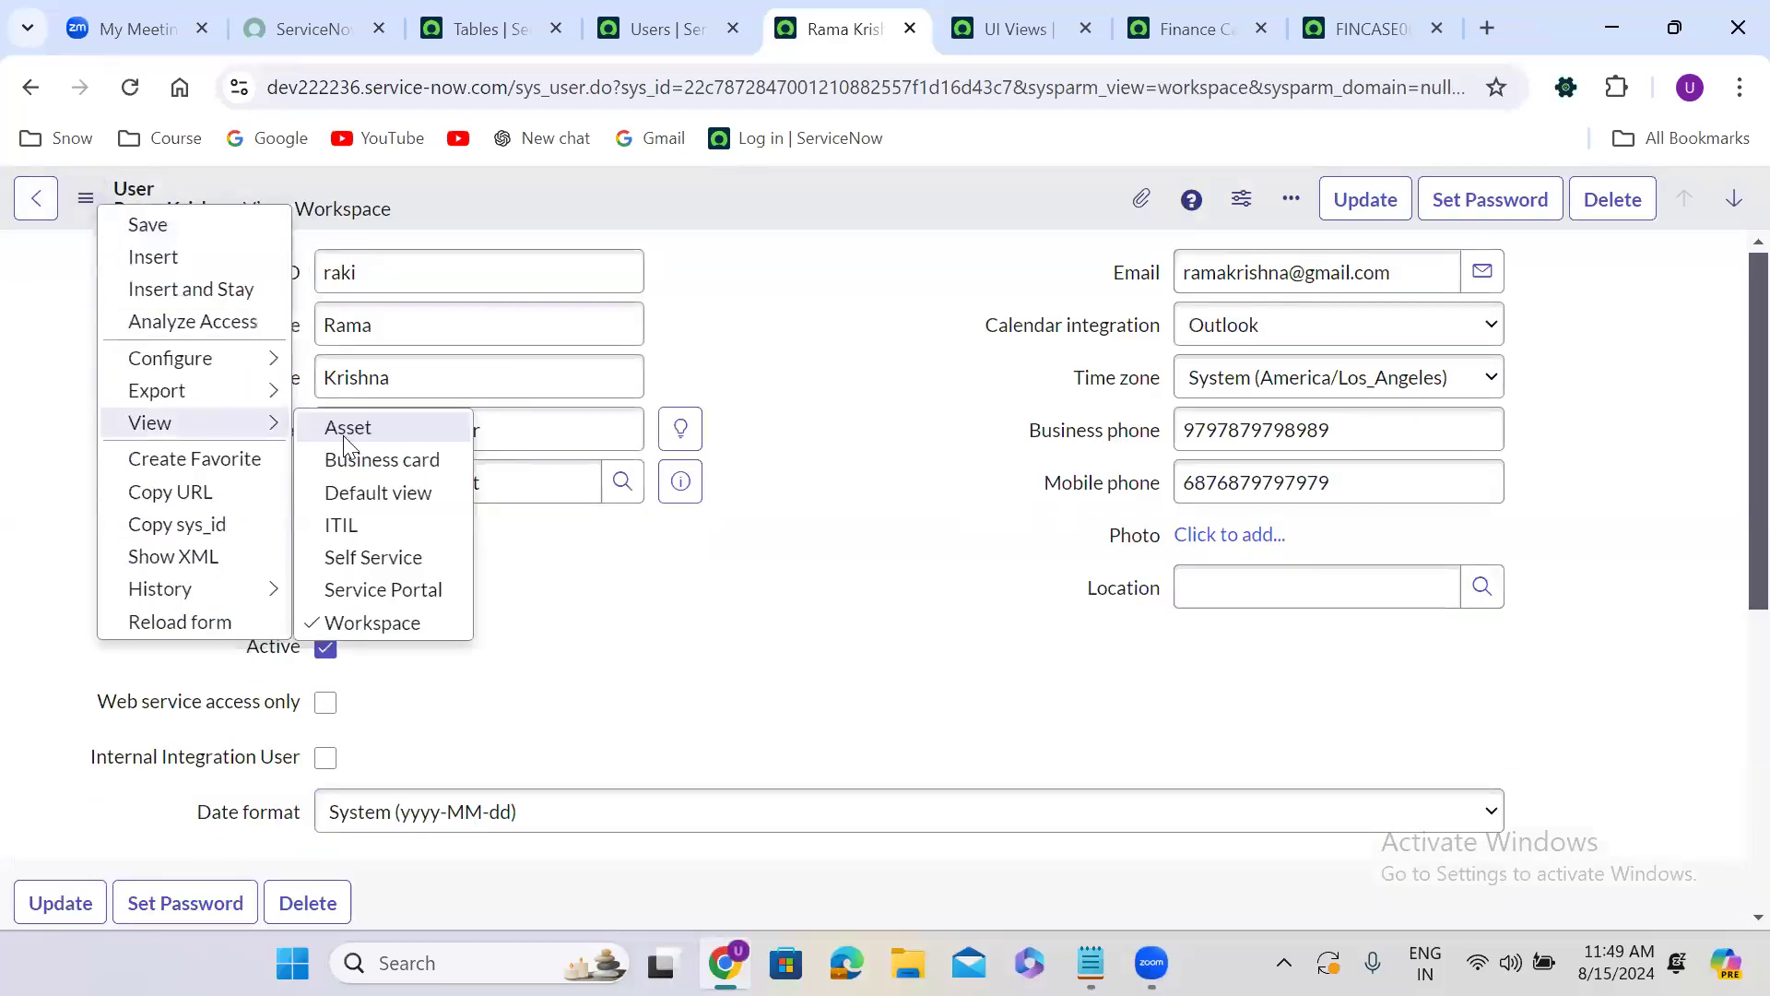
left_click(362, 492)
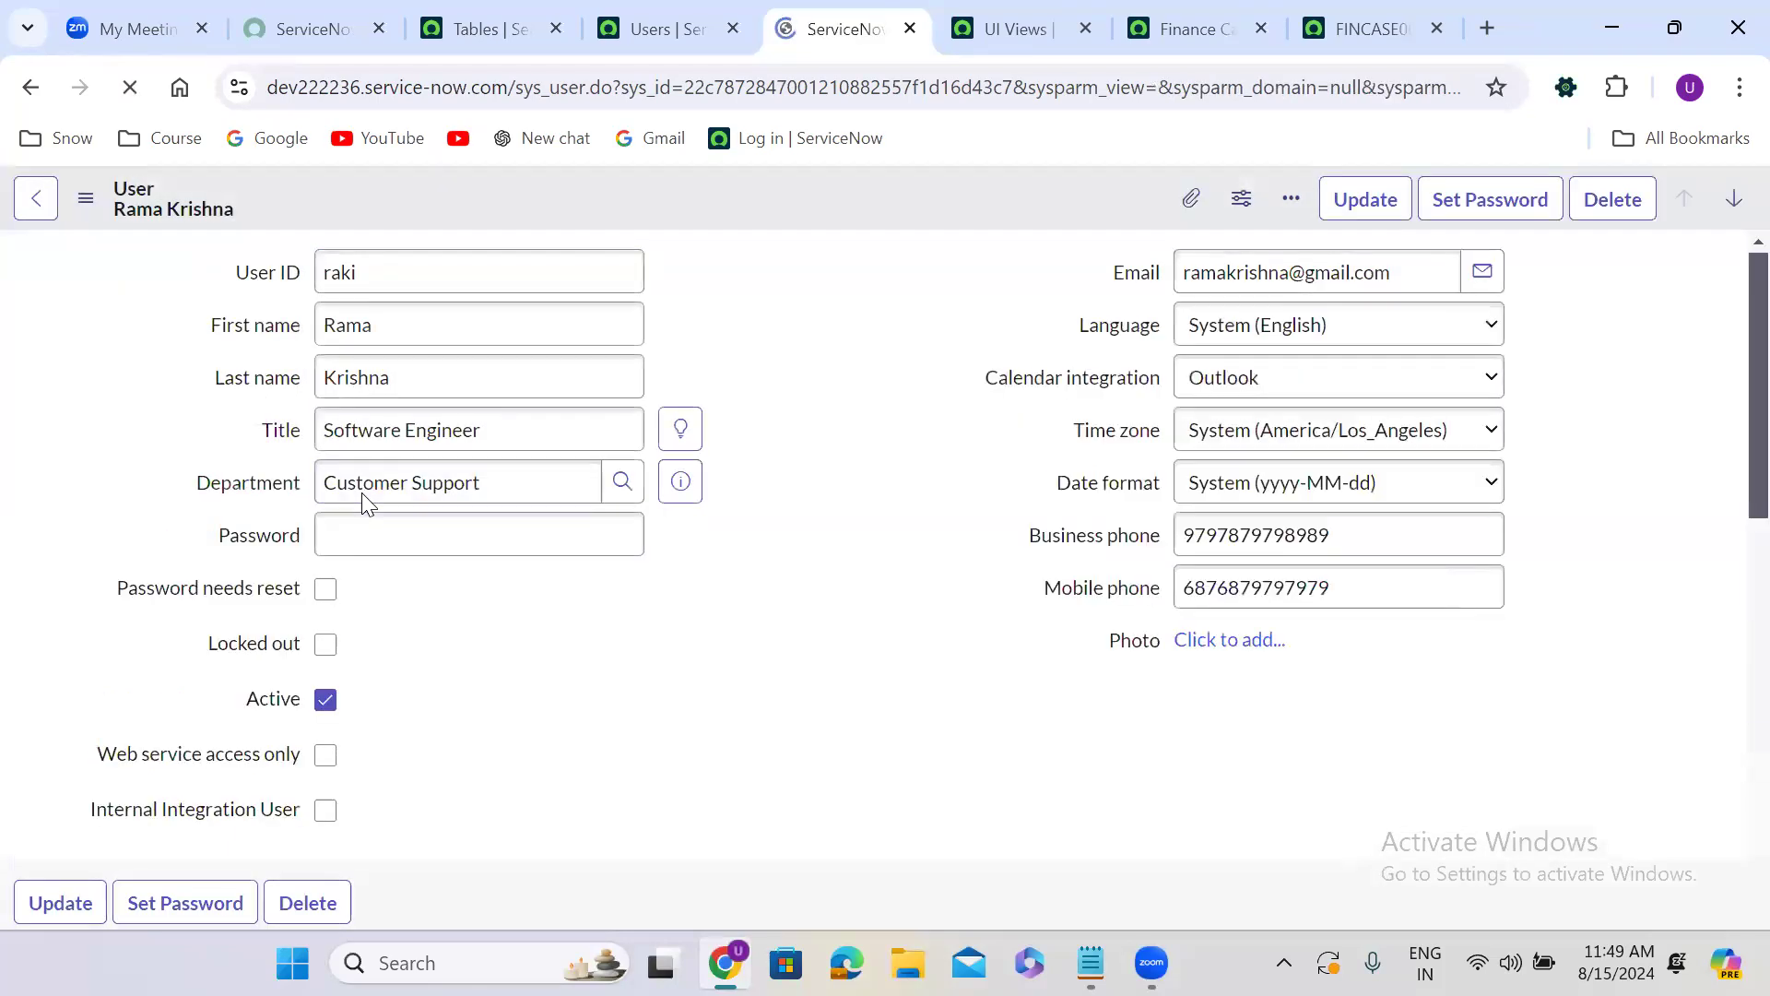
Go back to the open Finance Case record and fill its Caller field with the first user in the lookup list.
left_click(1188, 13)
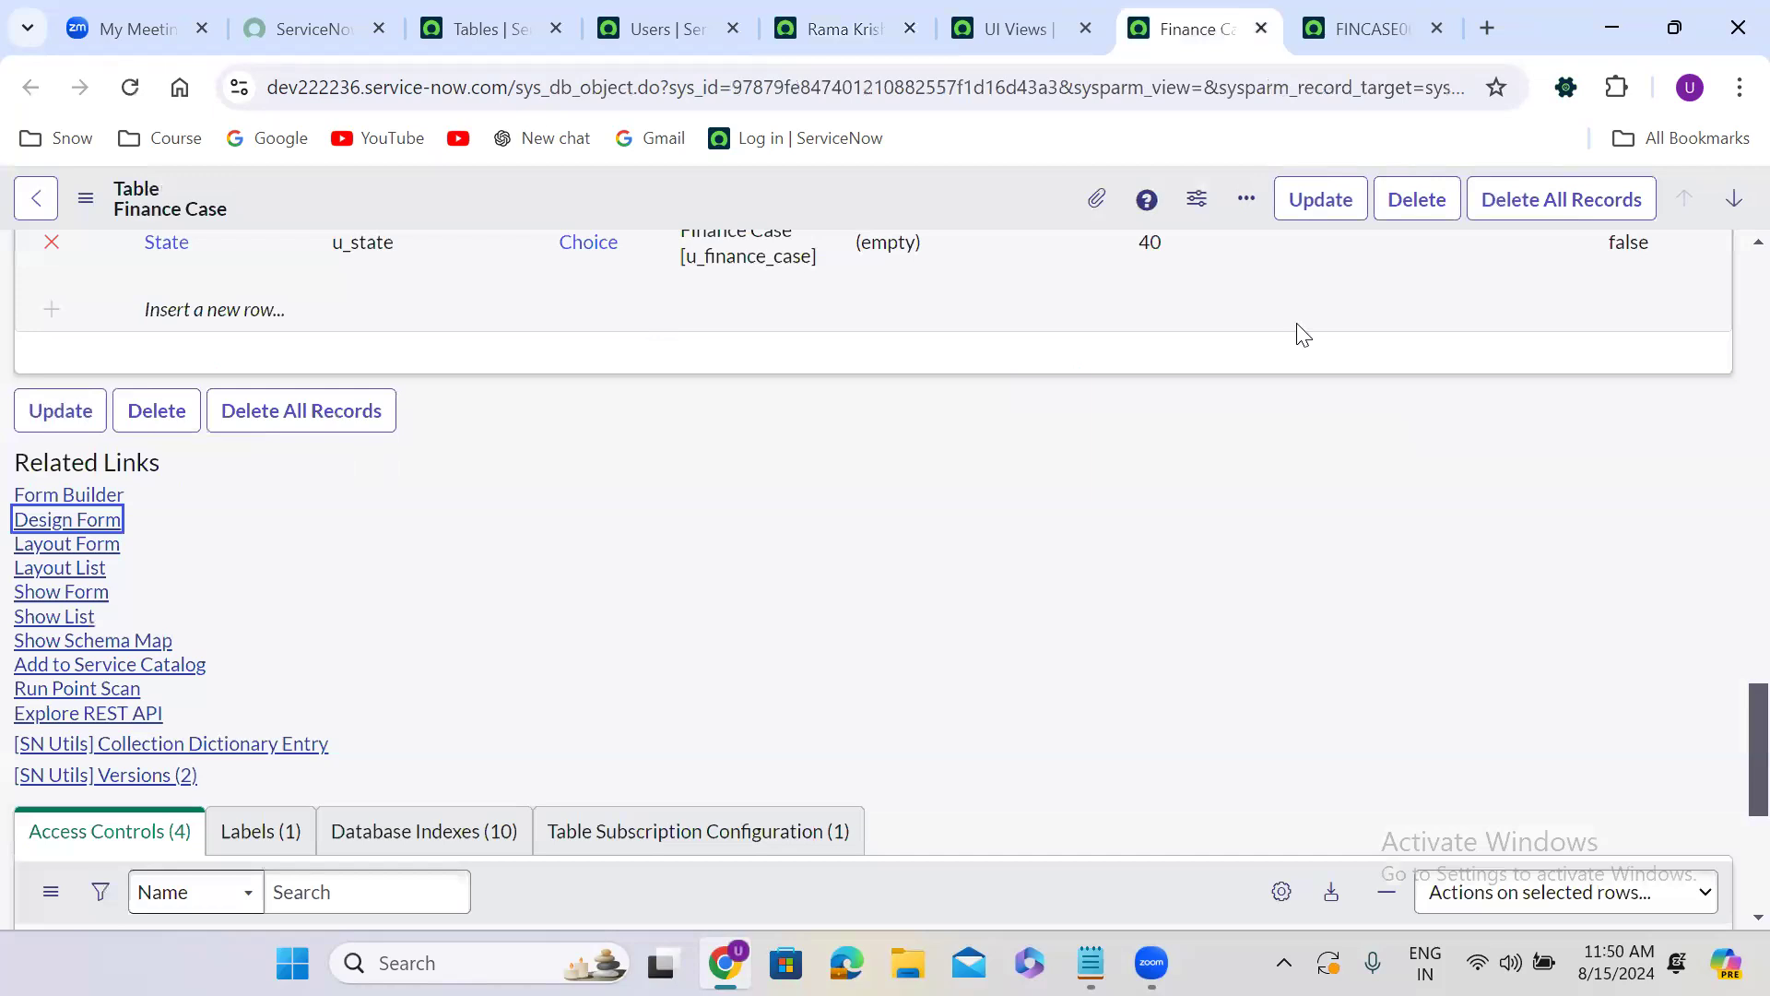
left_click(1377, 18)
left_click(622, 325)
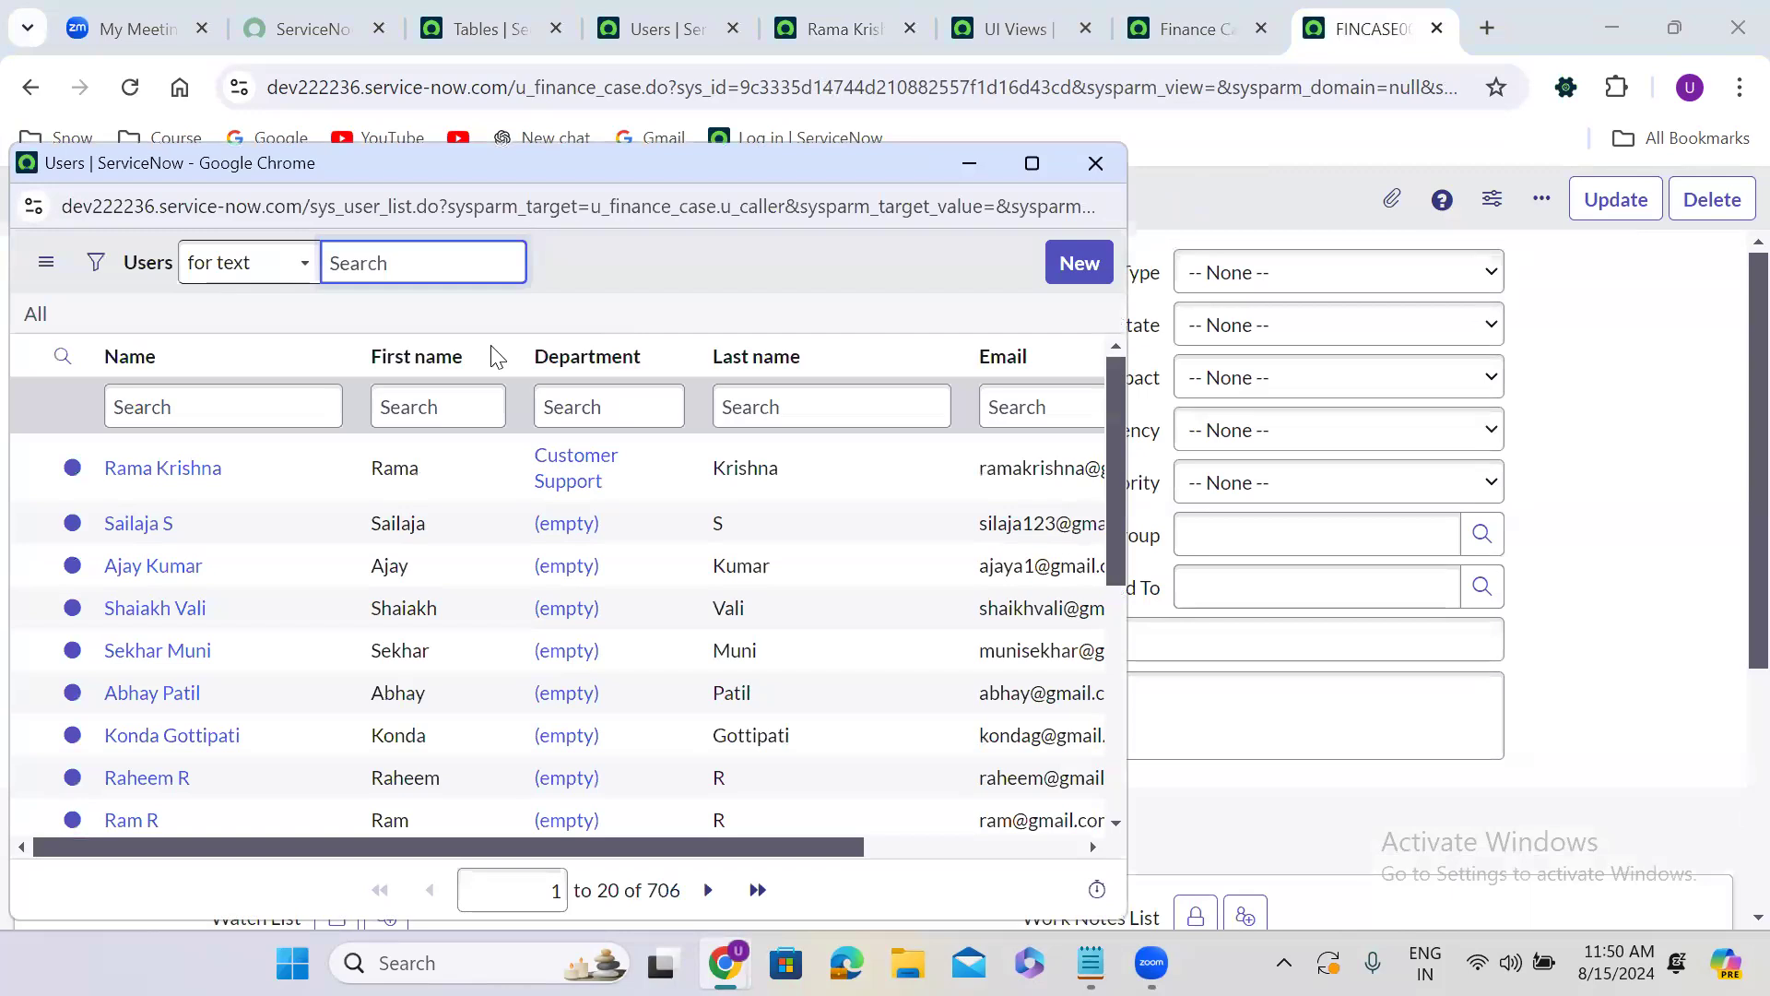
left_click(173, 475)
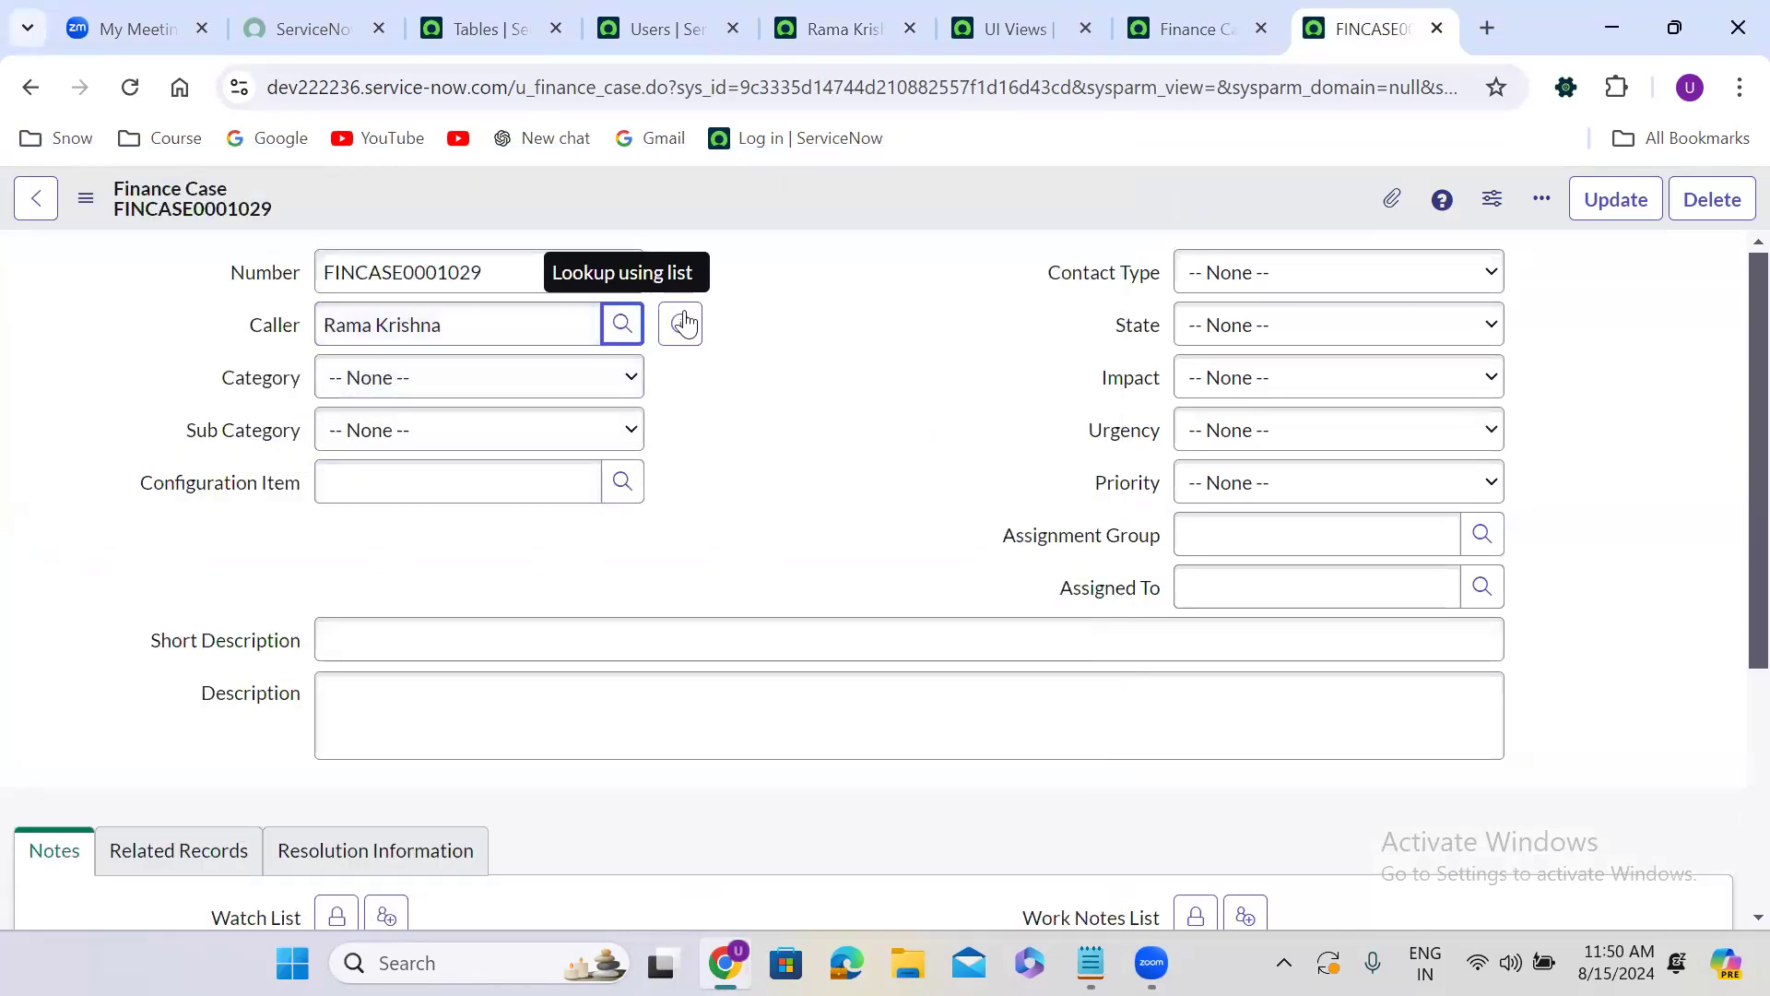
Preview the caller's user record from the Finance Case form and look through all the fields it shows.
left_click(683, 321)
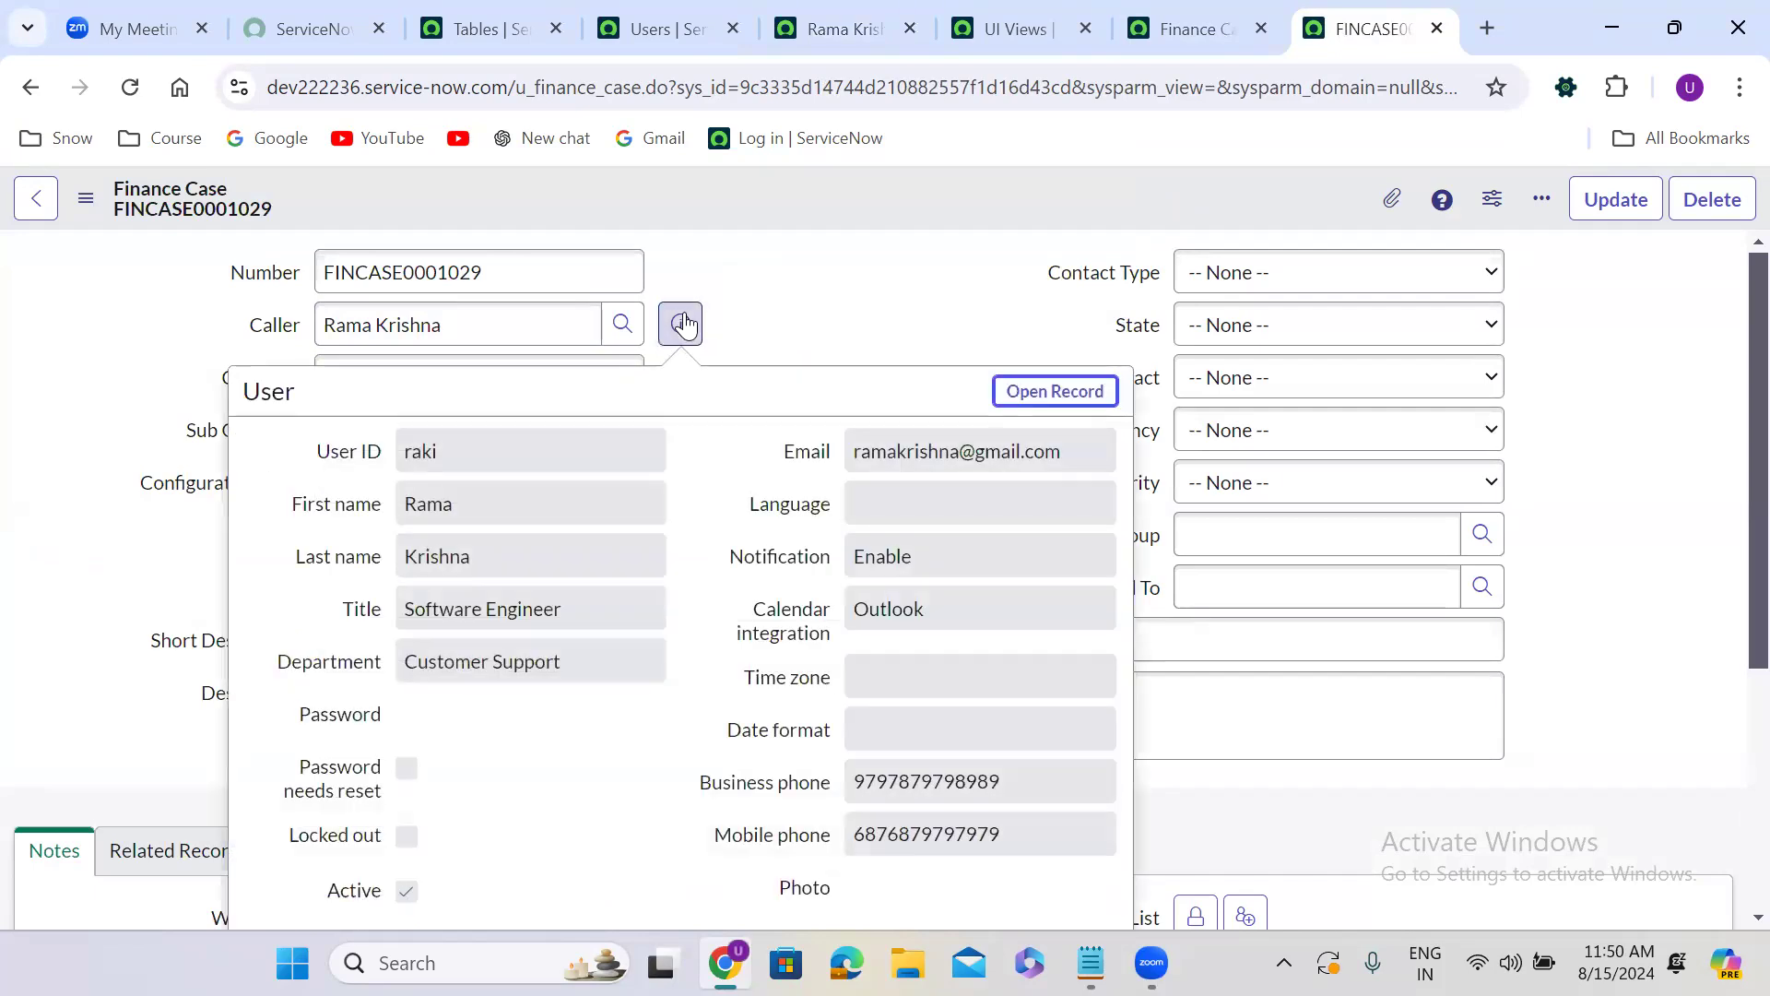
scroll(715, 590, "down", 5)
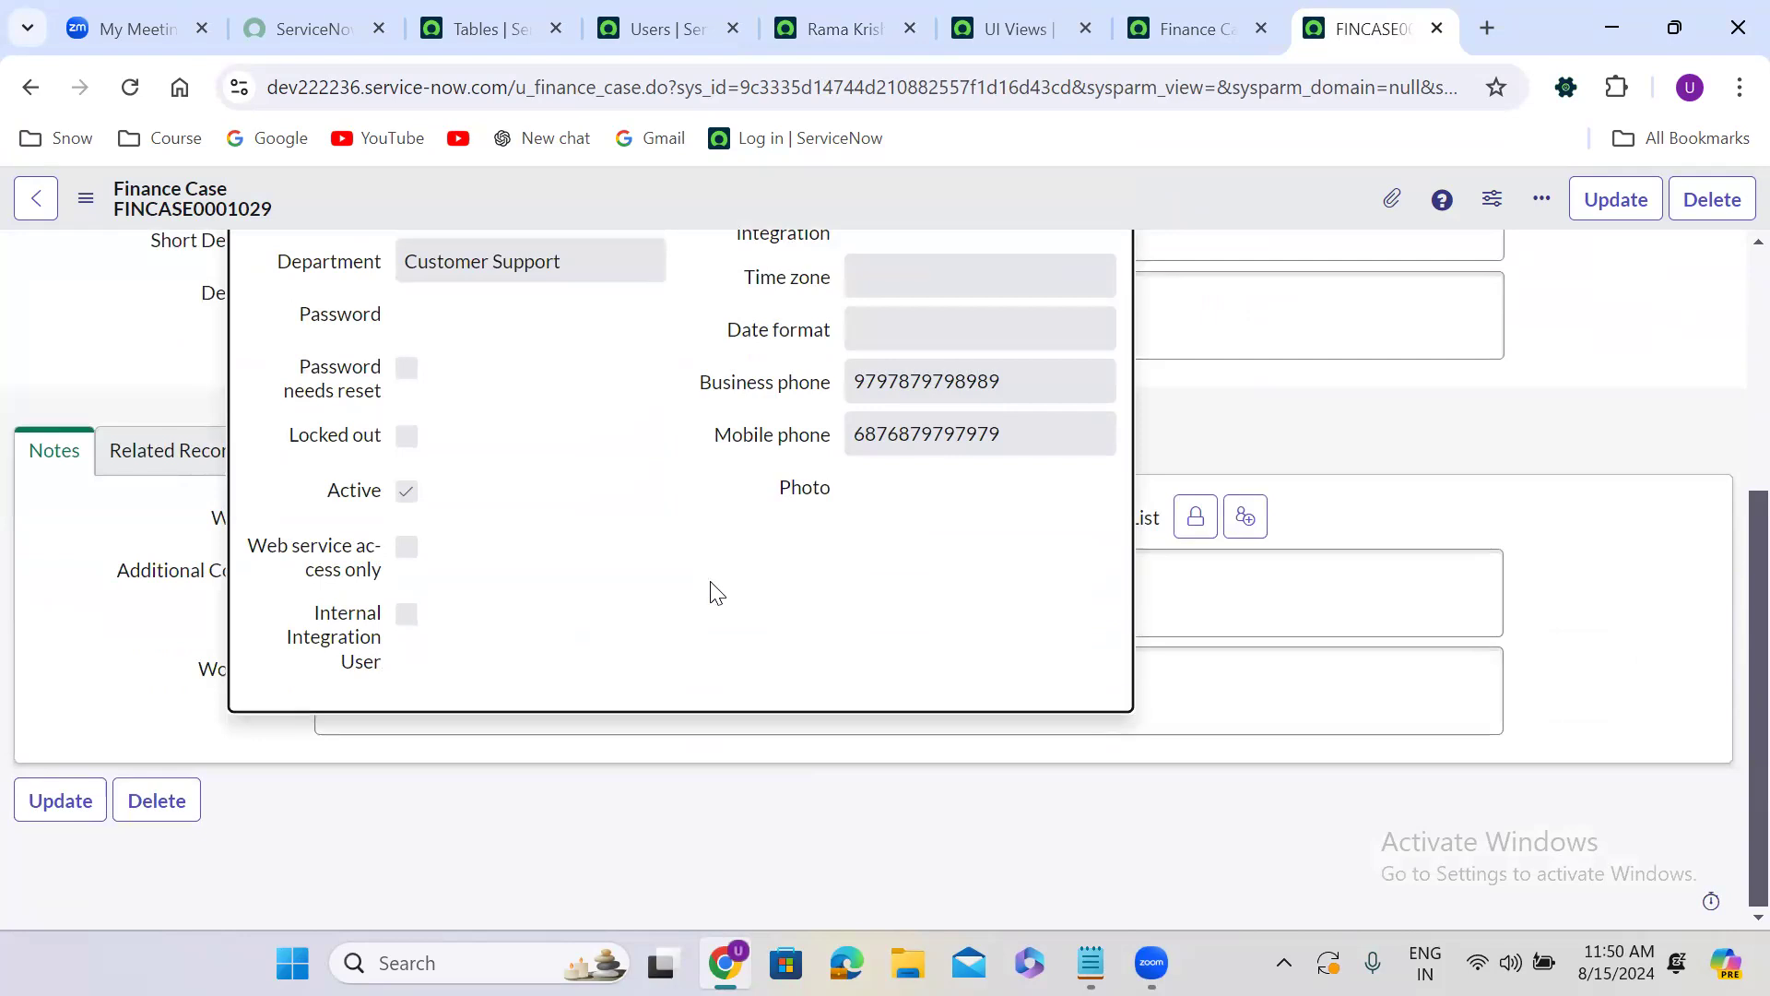
scroll(715, 590, "up", 5)
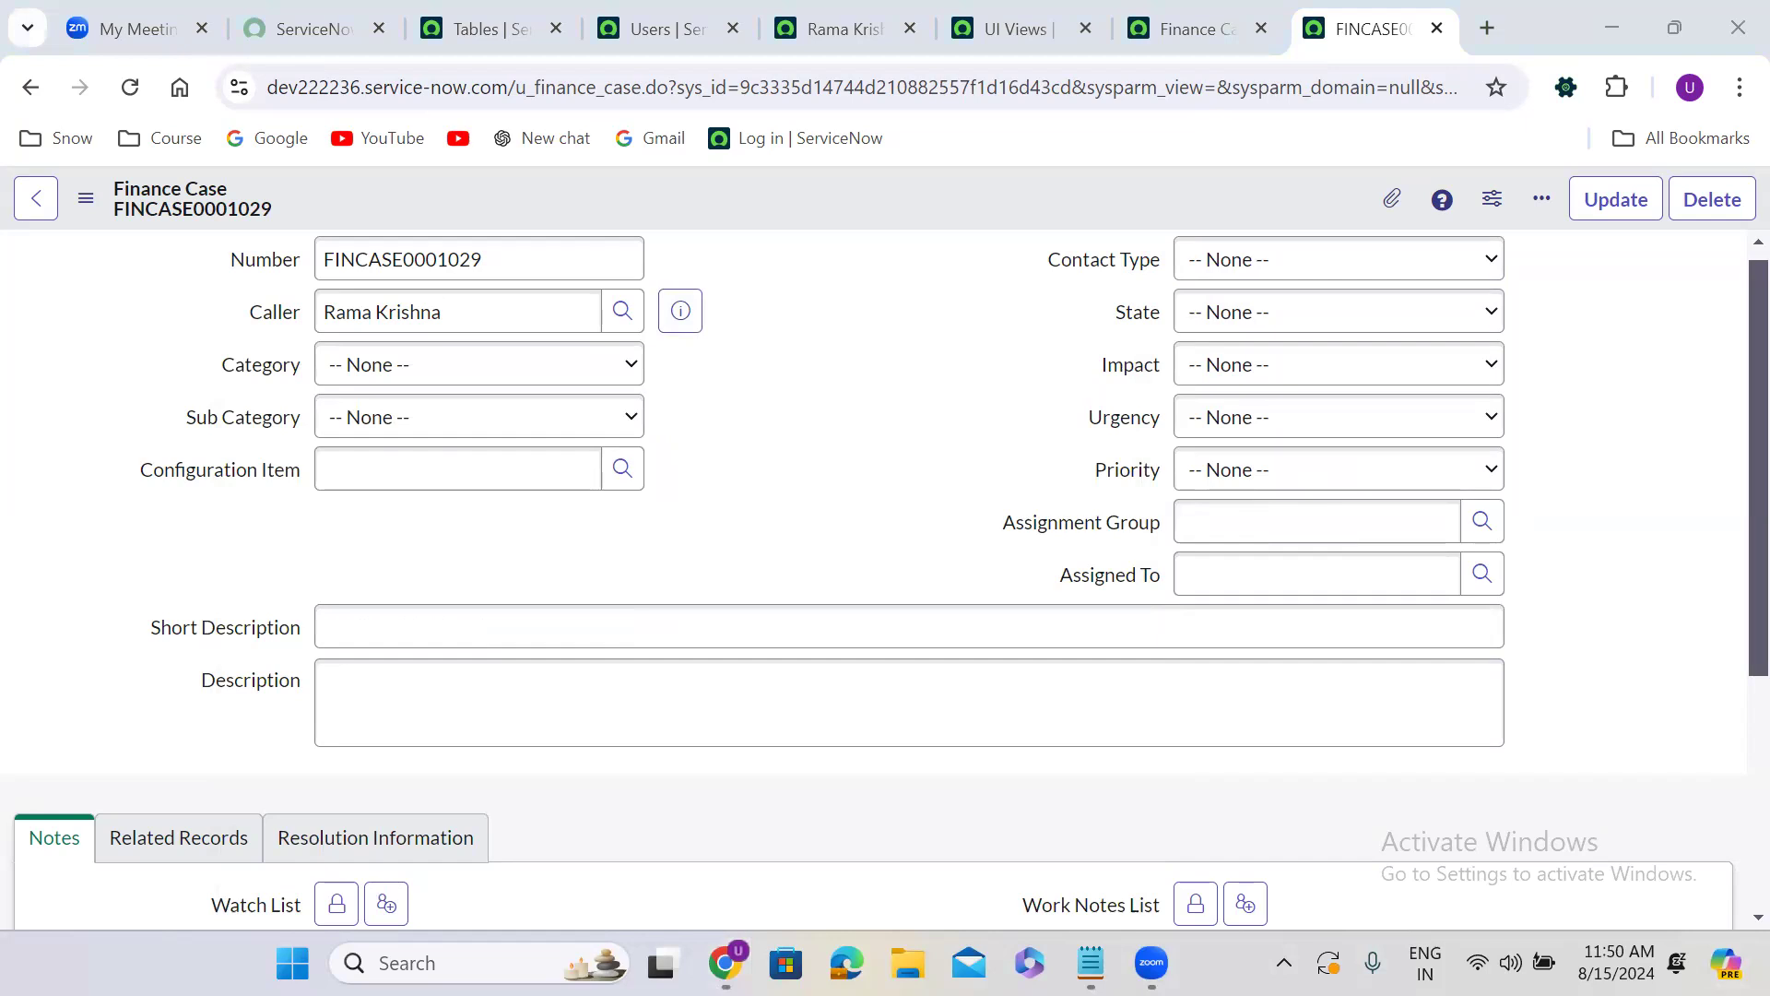
Open the desktop file "Interview Question pdf" in Microsoft Edge just this once, maximize it and start a text search.
left_click(1613, 28)
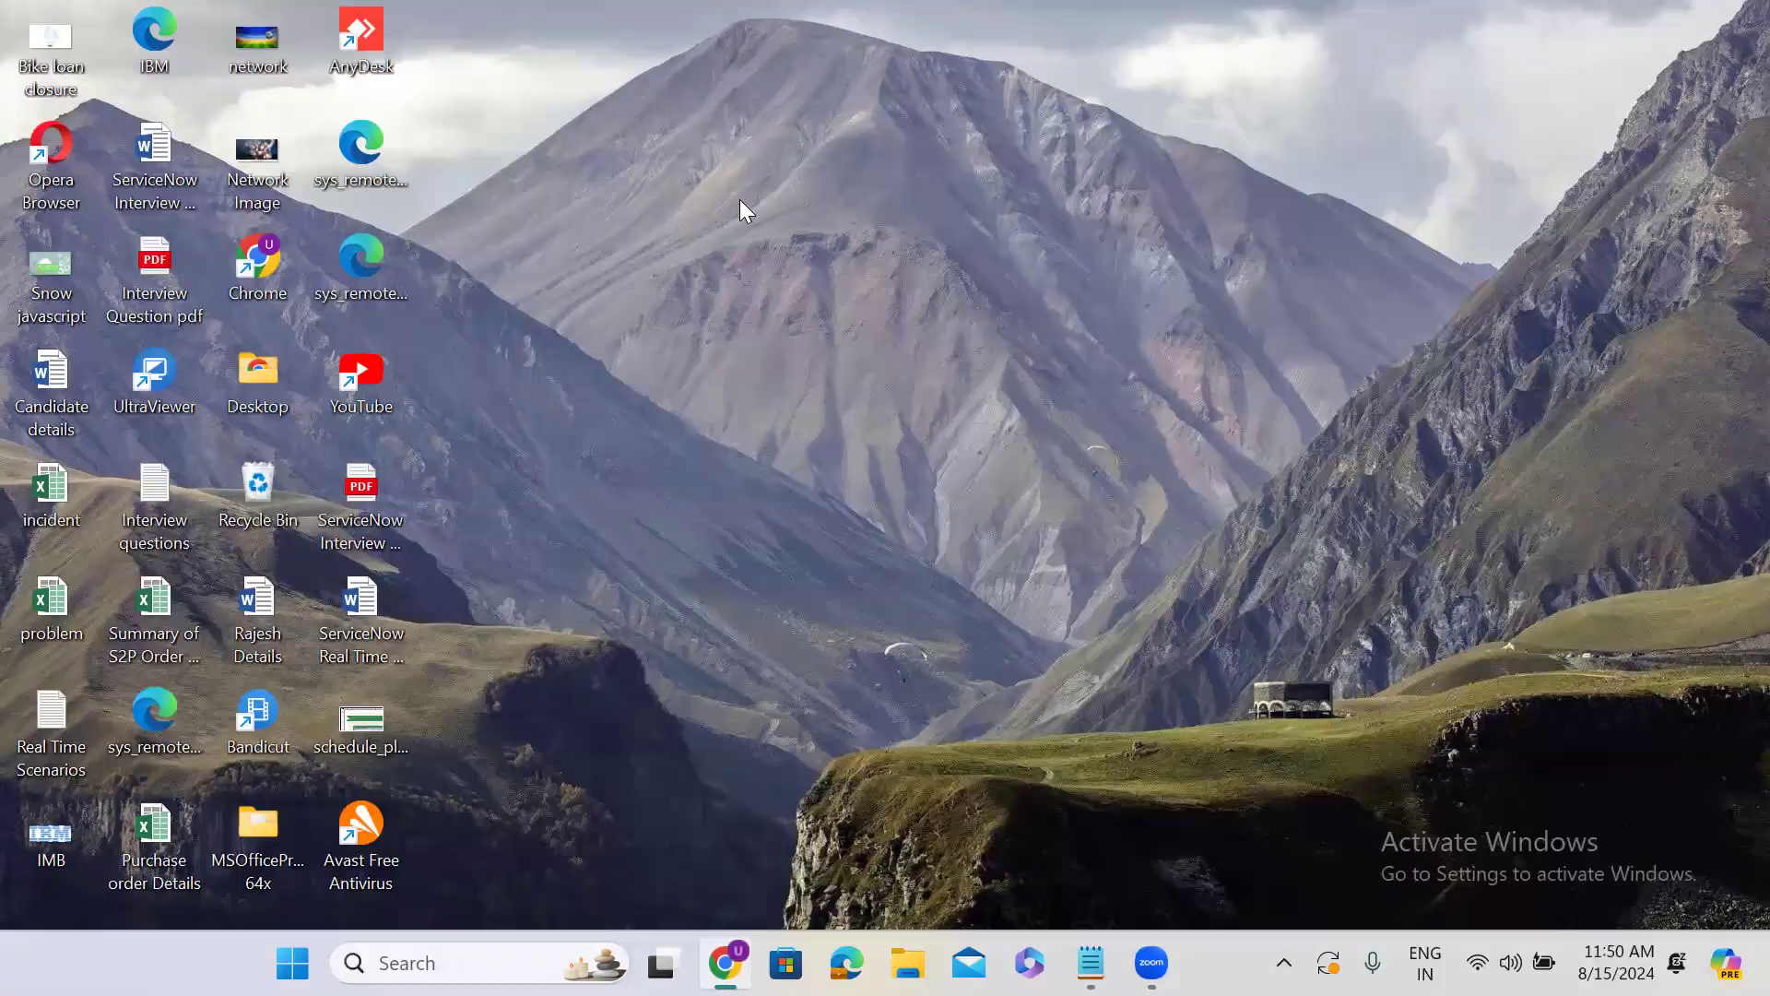
double_click(154, 261)
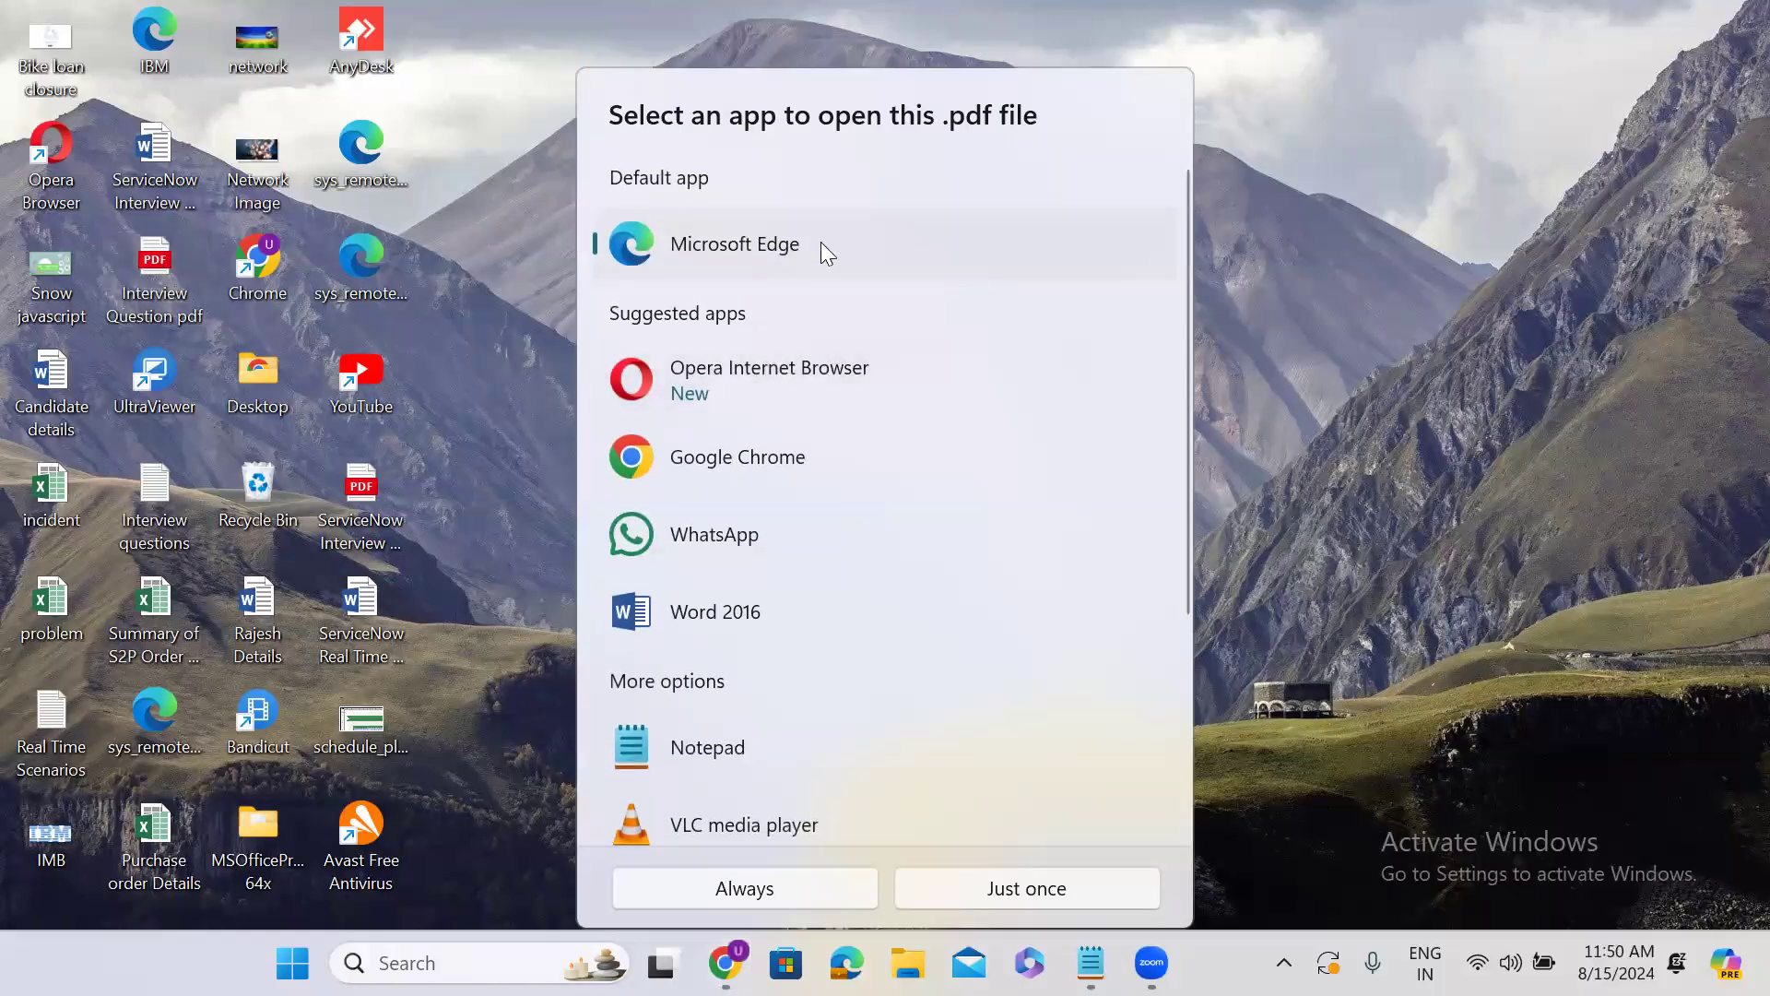
left_click(980, 888)
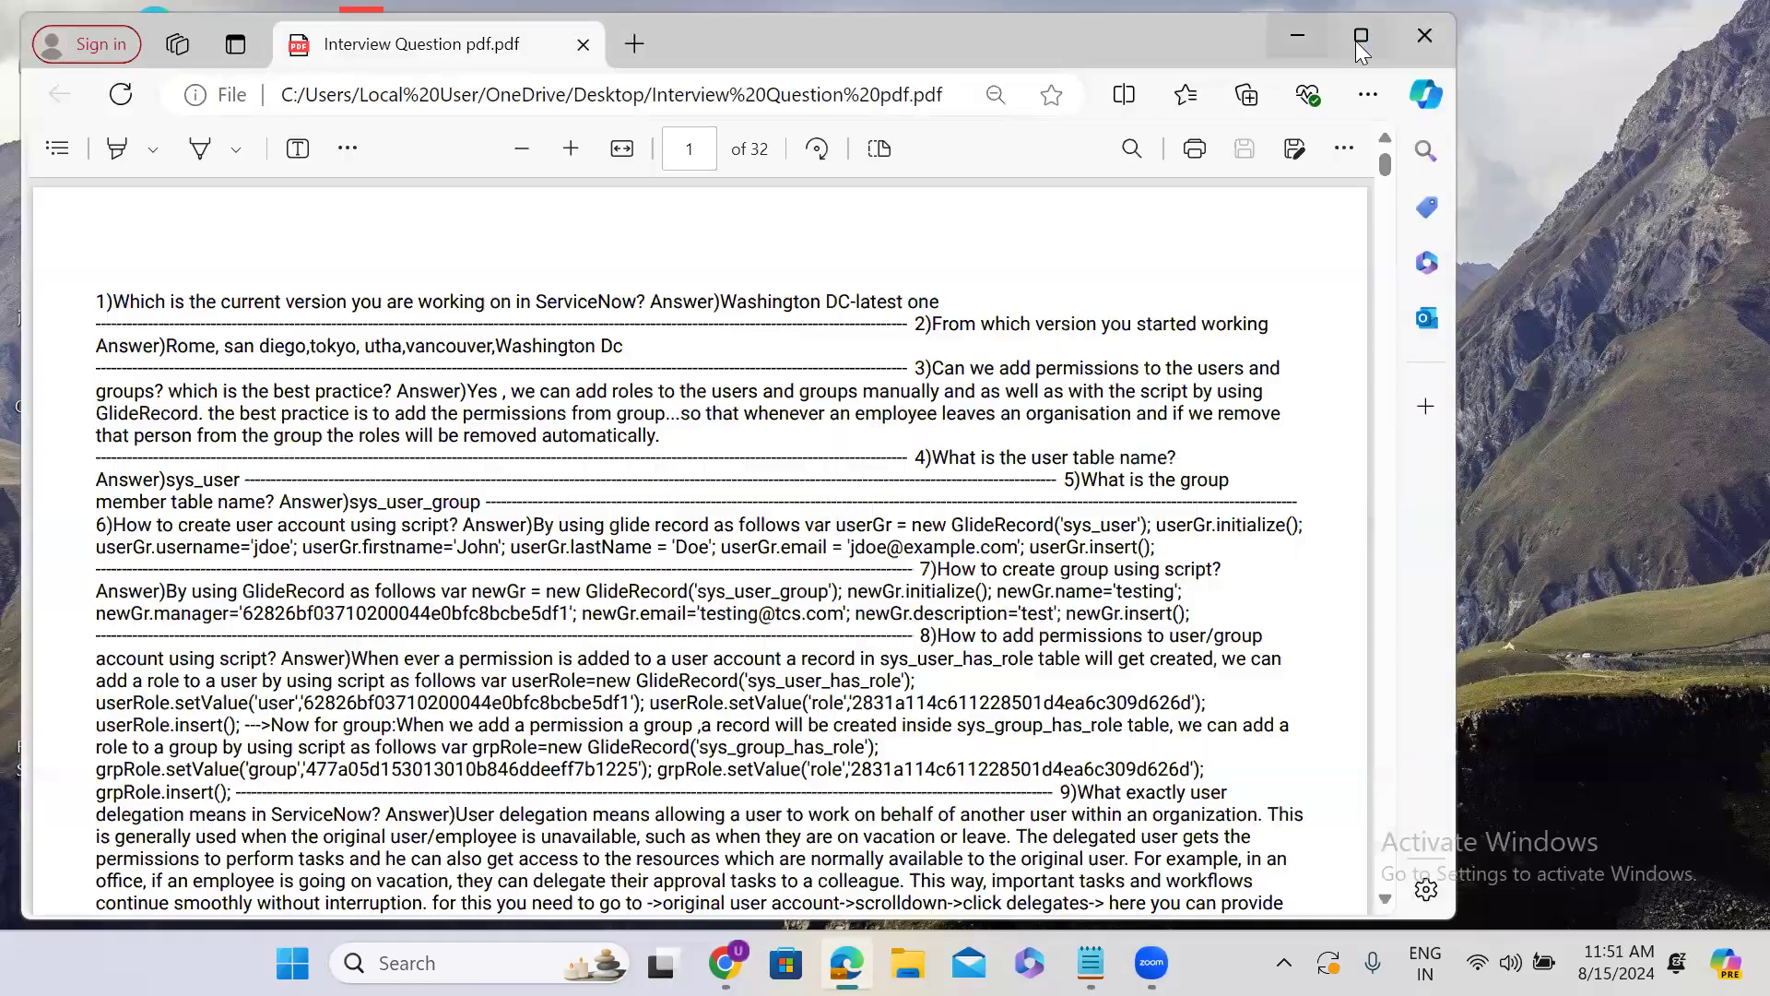
left_click(1360, 42)
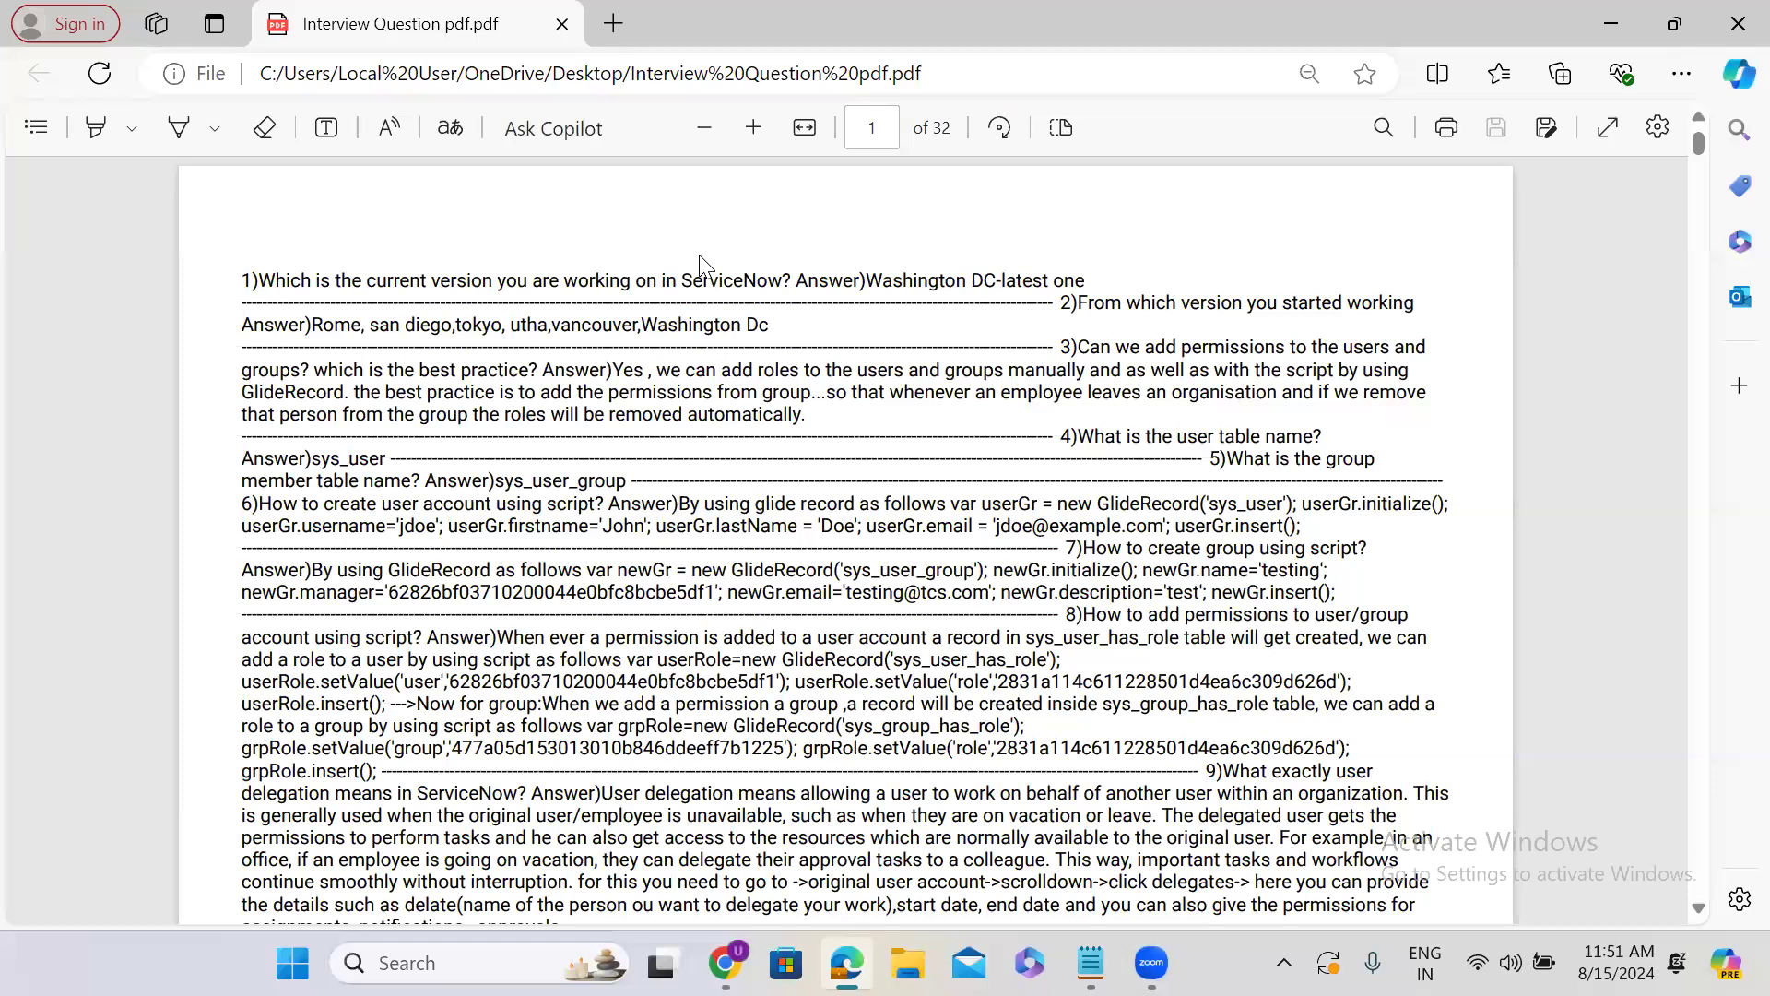
key("ctrl+f")
type("sys_pop")
key("BackSpace")
key("BackSpace")
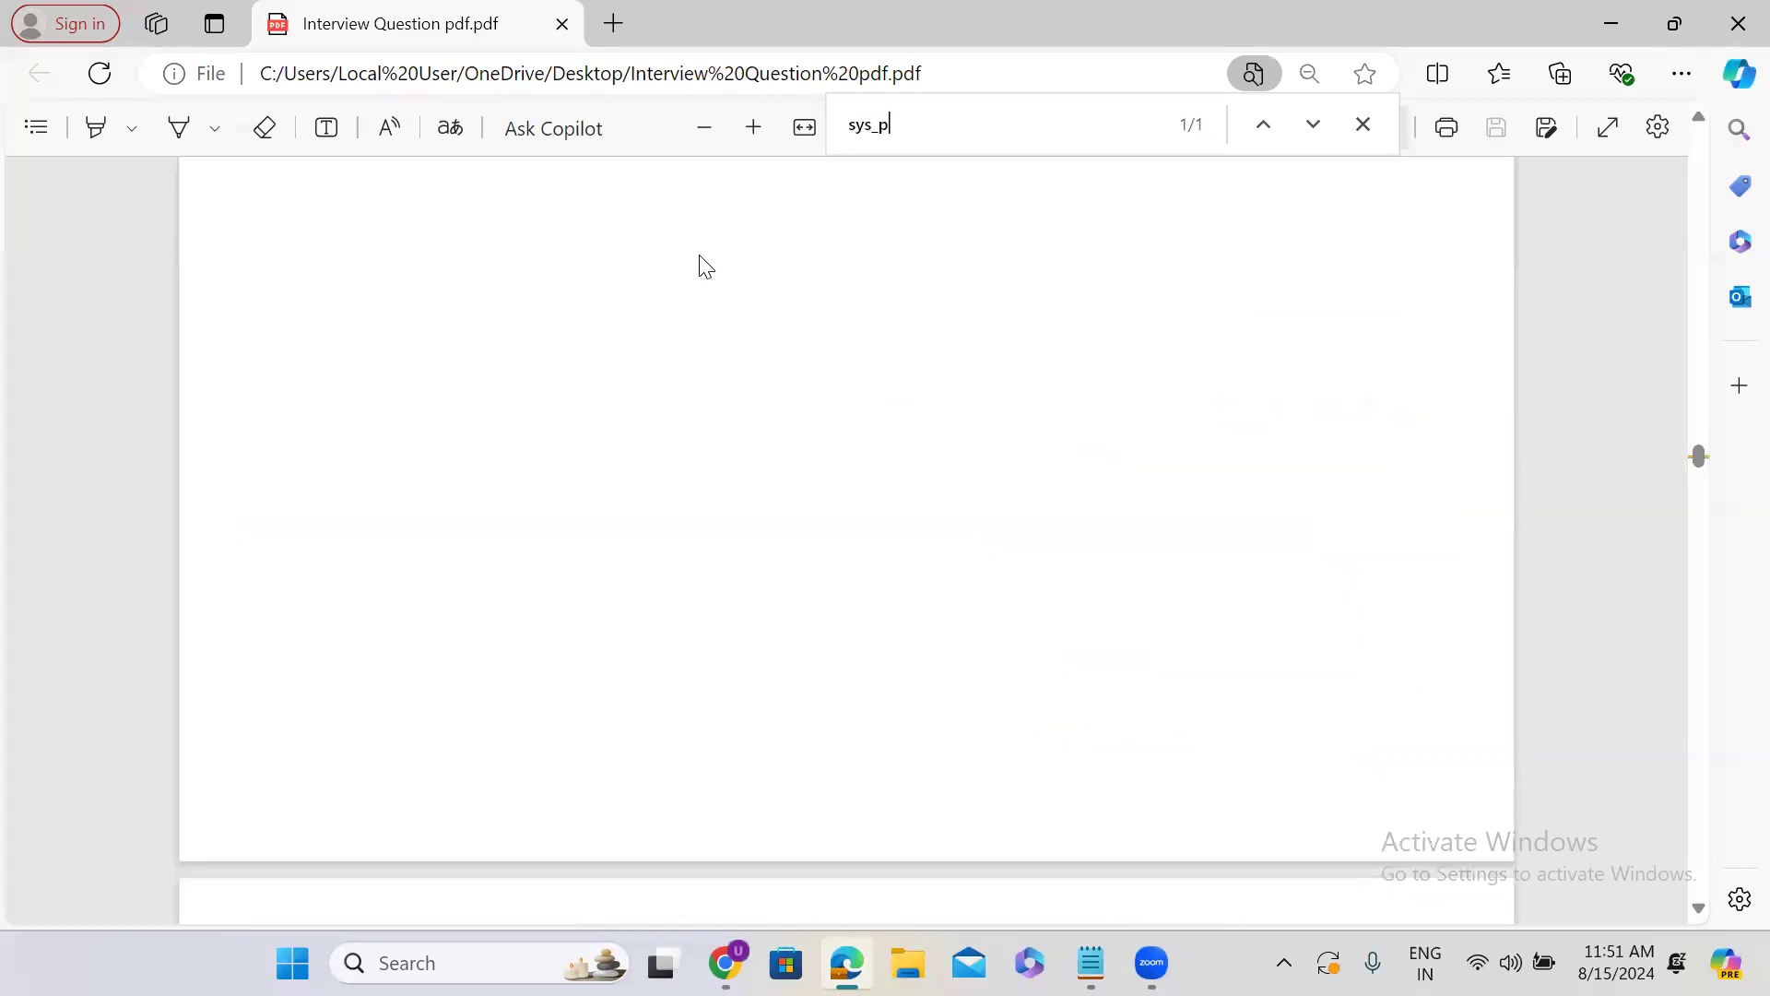
key("BackSpace")
key("BackSpace")
key("BackSpace")
key("BackSpace")
key("BackSpace")
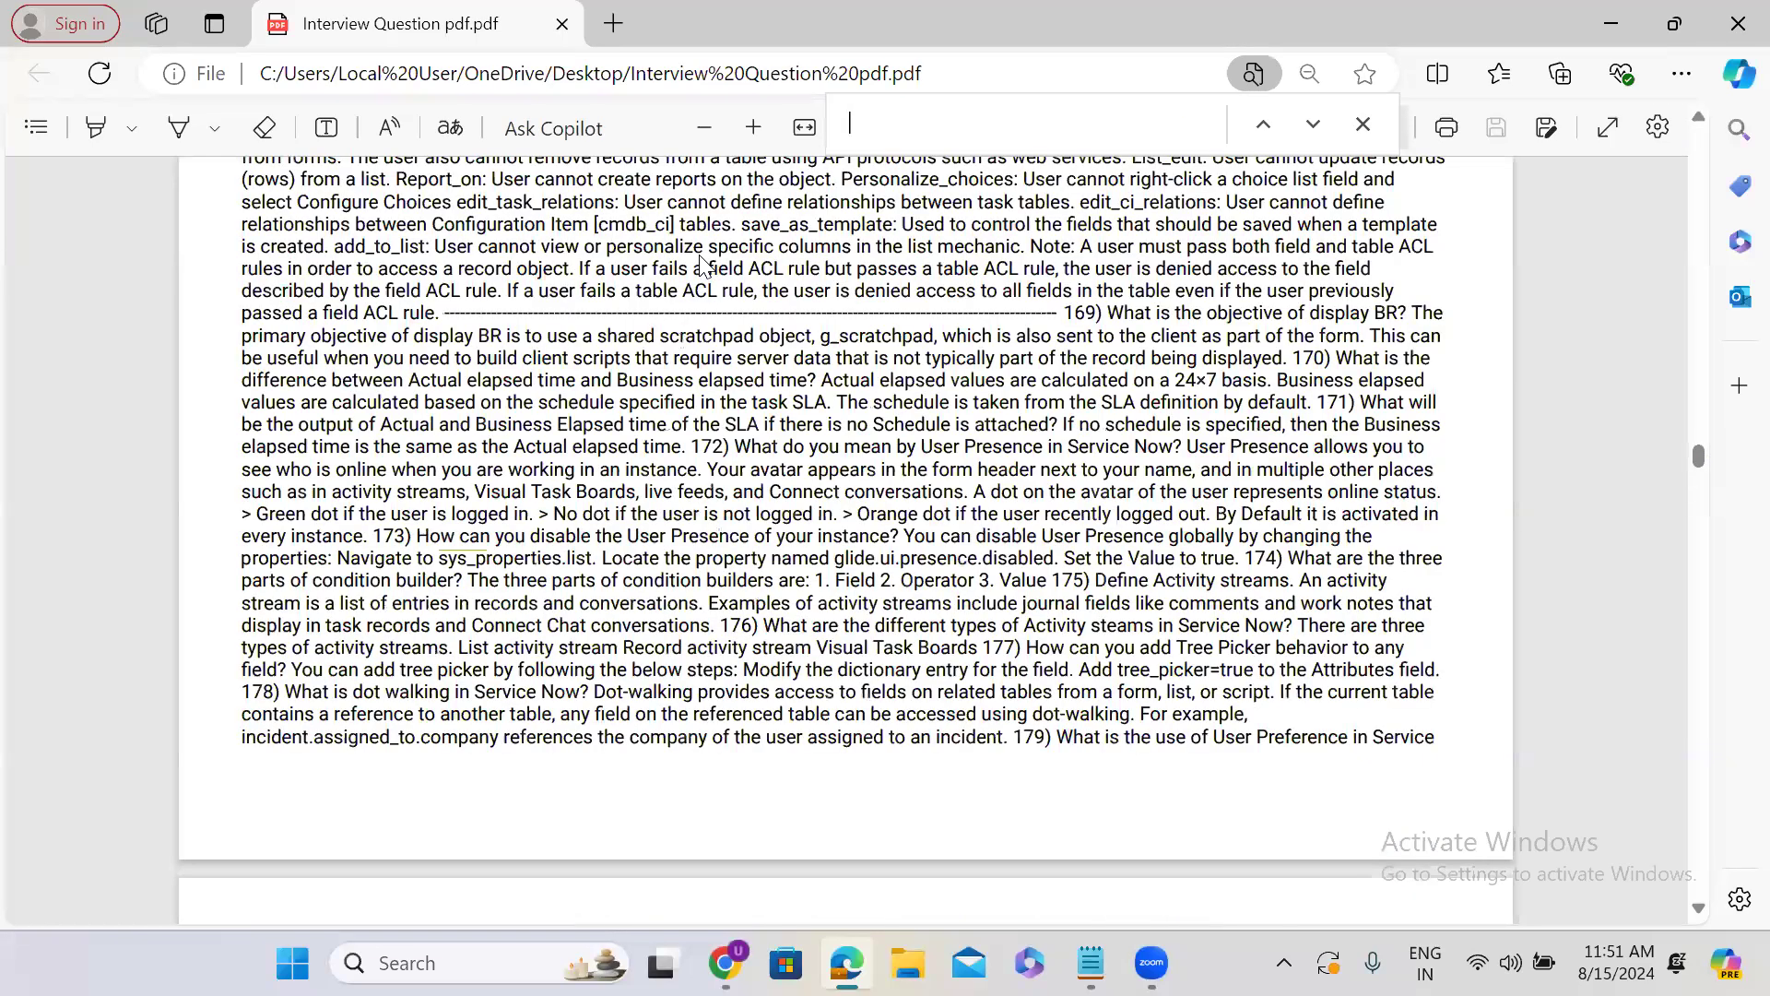
Search the PDF for "cxs" and highlight the answer text "Base URL + table_name.do?sysparm_view=cxs_popup".
type("cx")
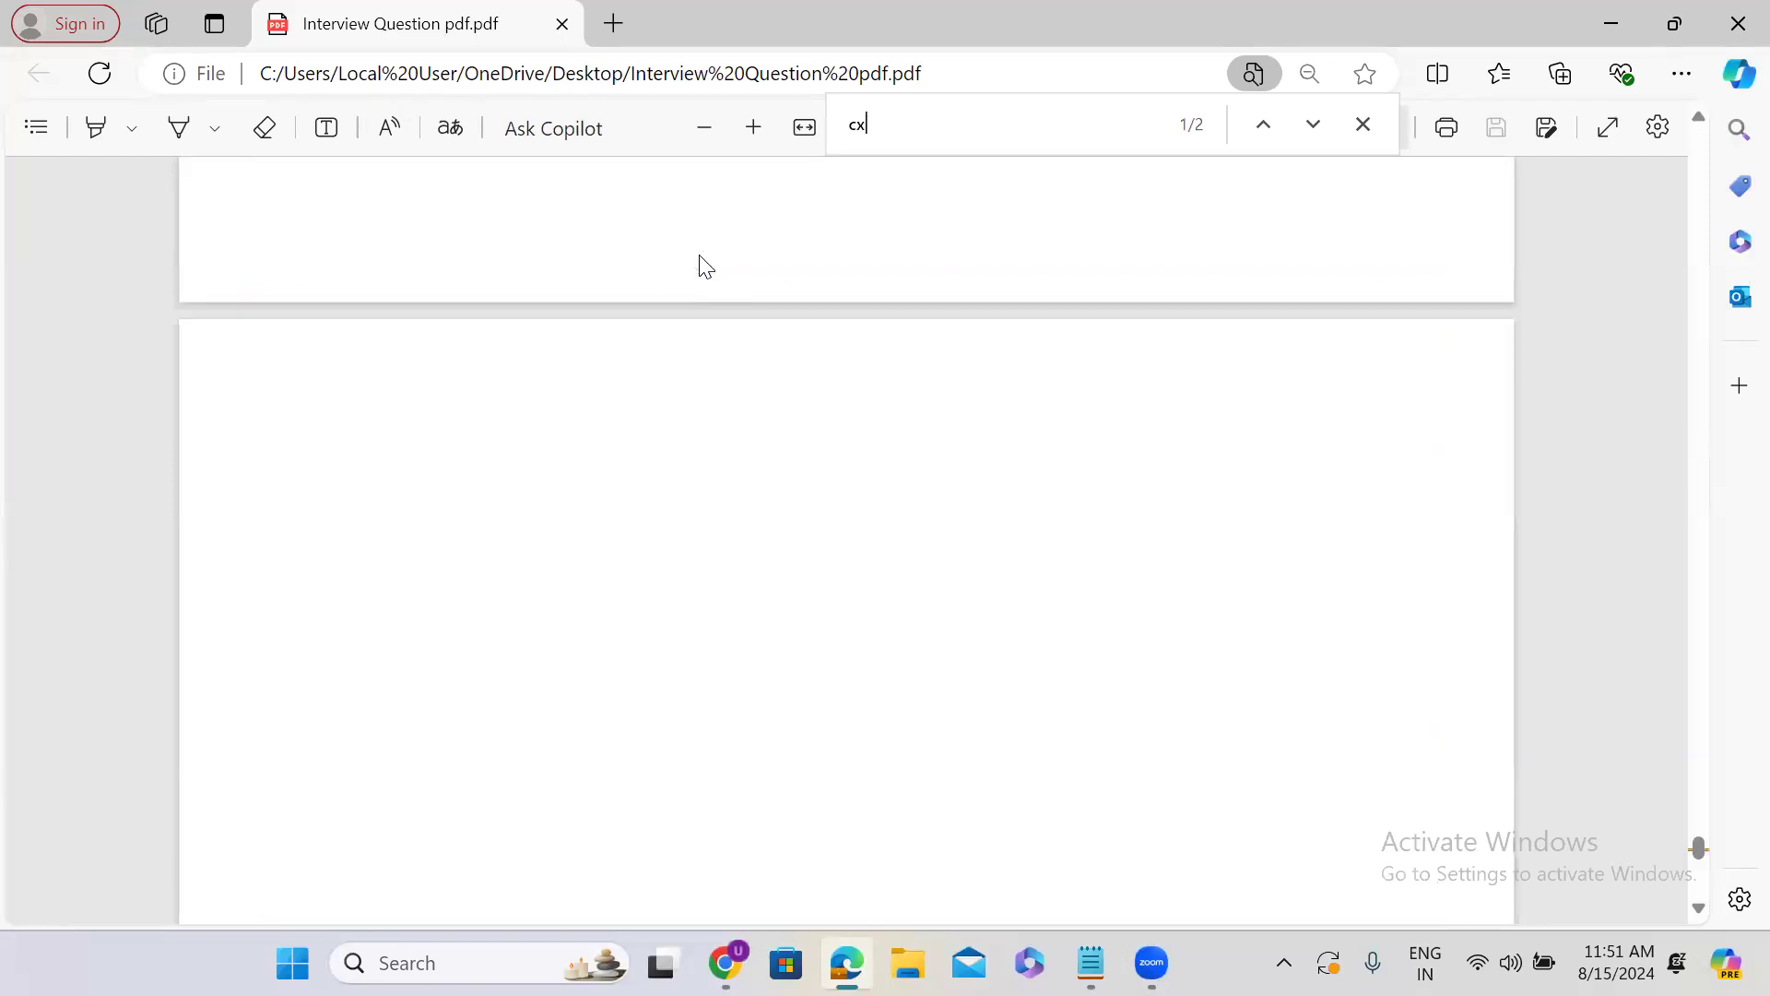
type("s")
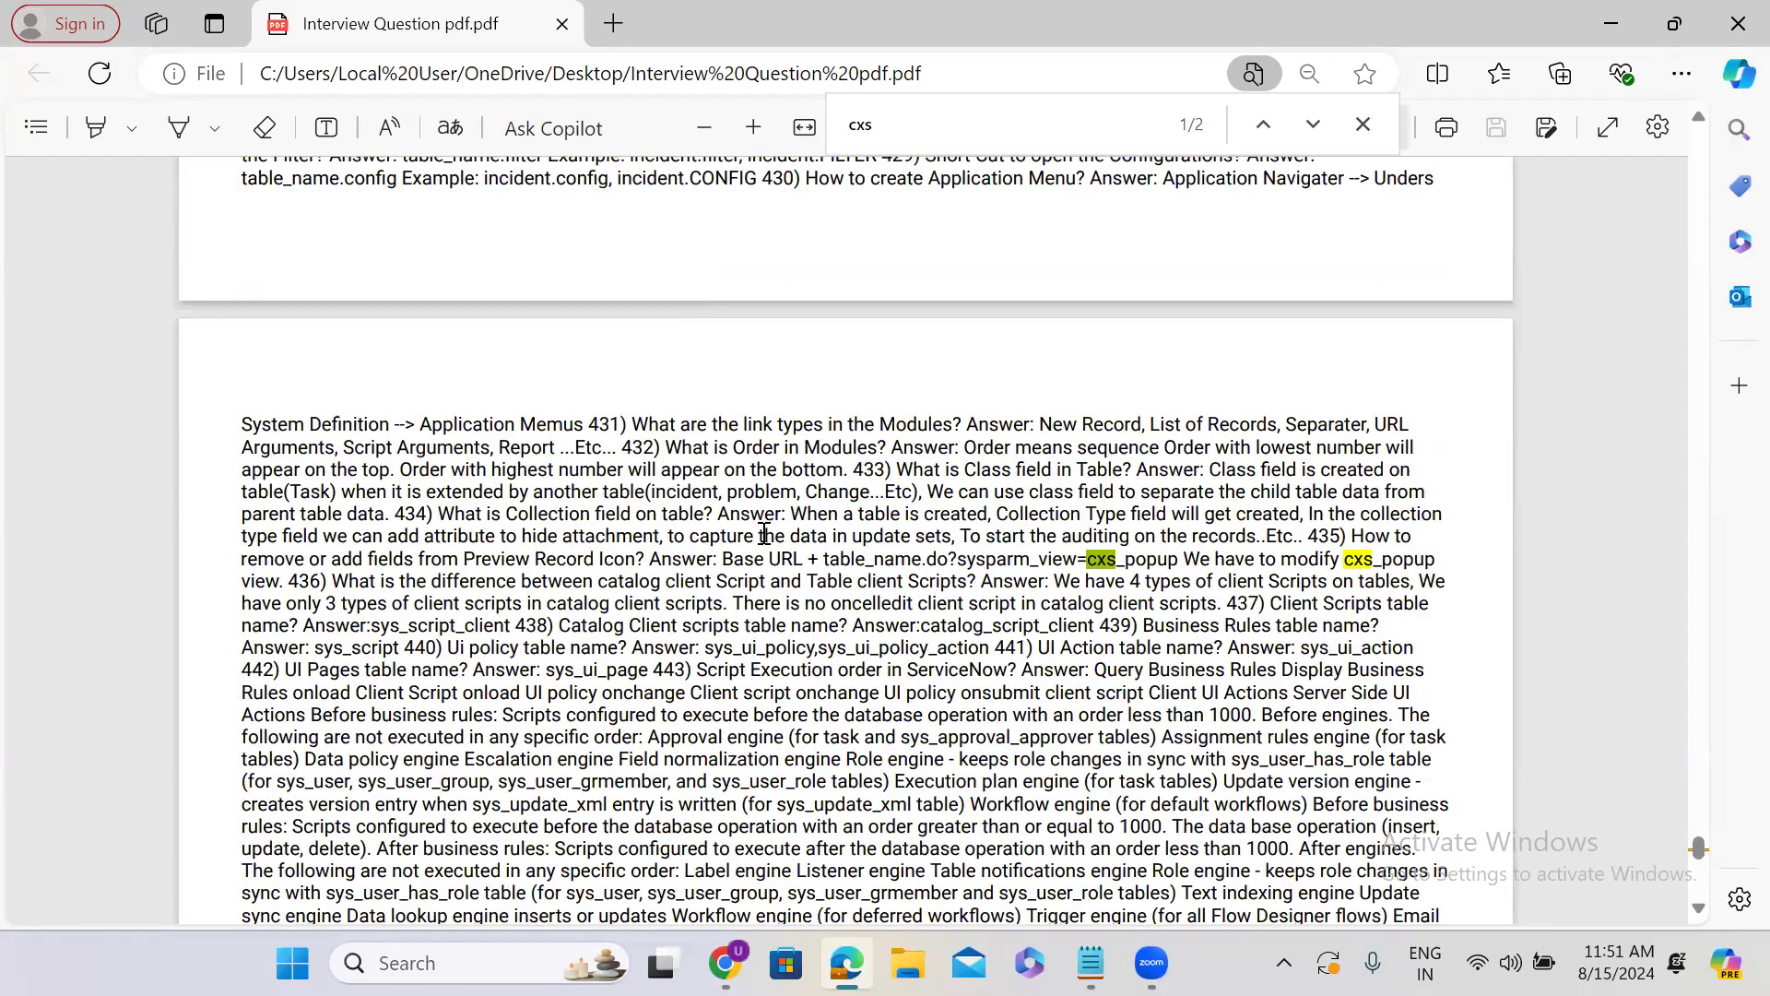
left_click_drag(725, 558, 1182, 560)
key("ctrl+c")
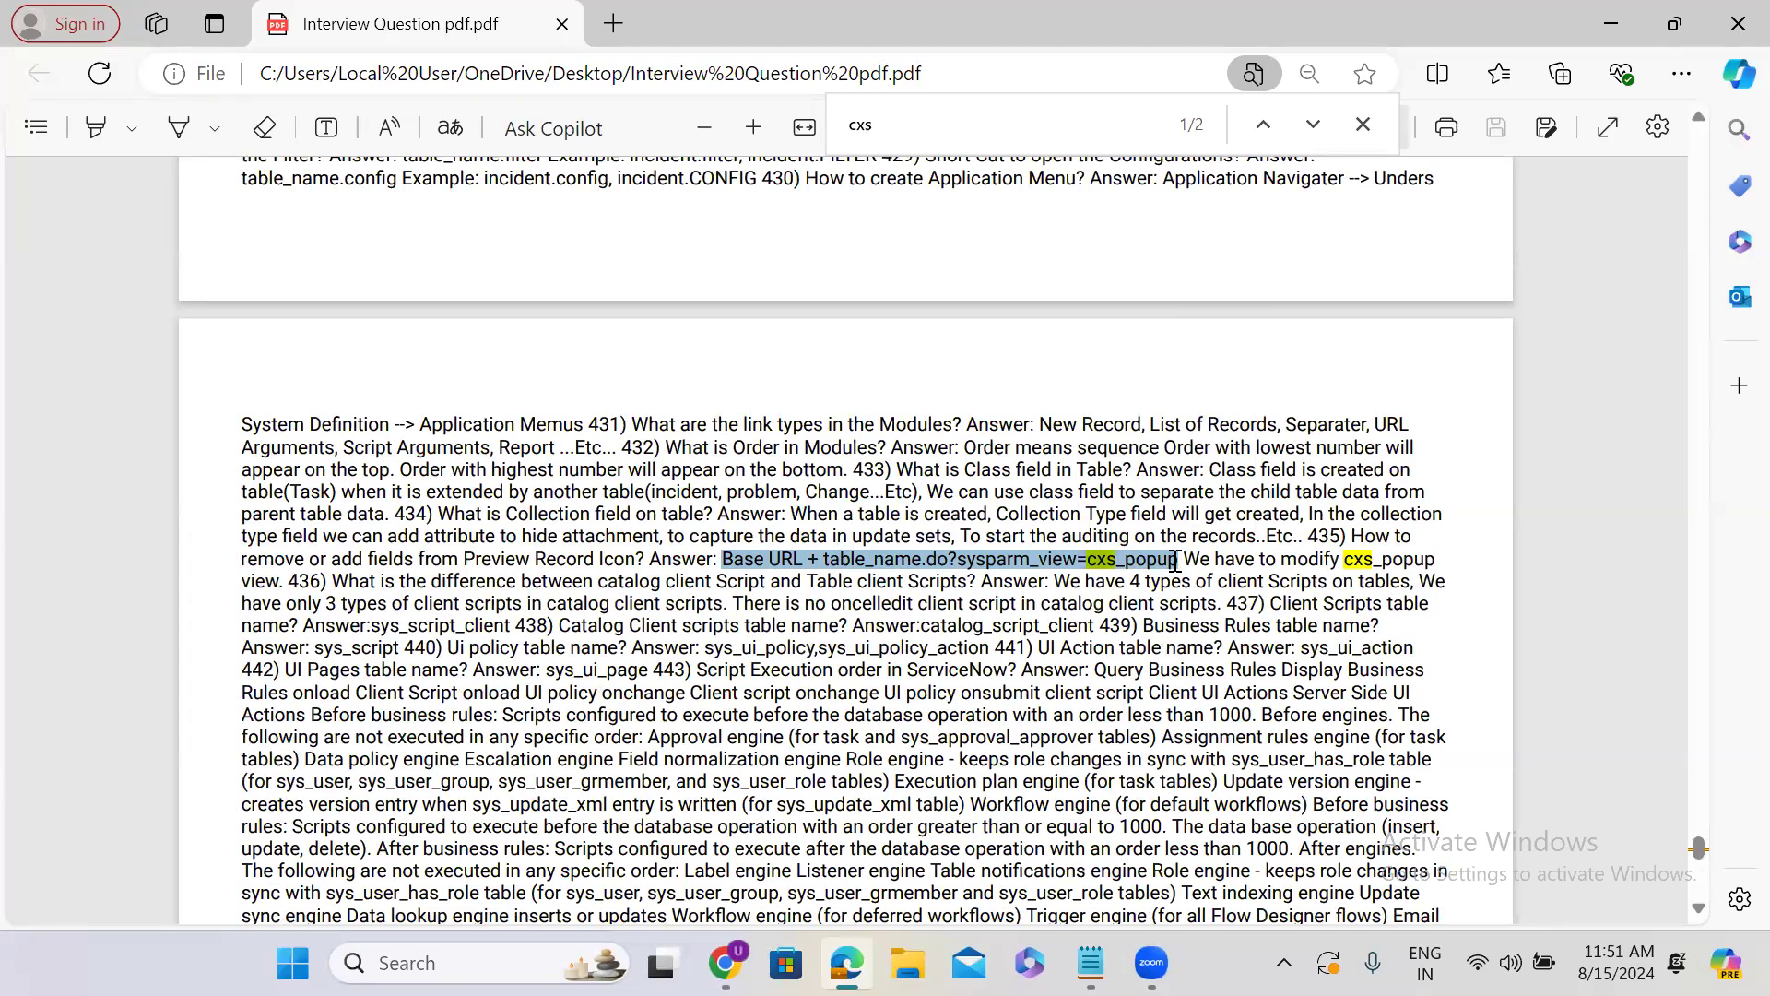
Minimize the PDF window, switch to Chrome and open a new browser tab.
left_click(1610, 25)
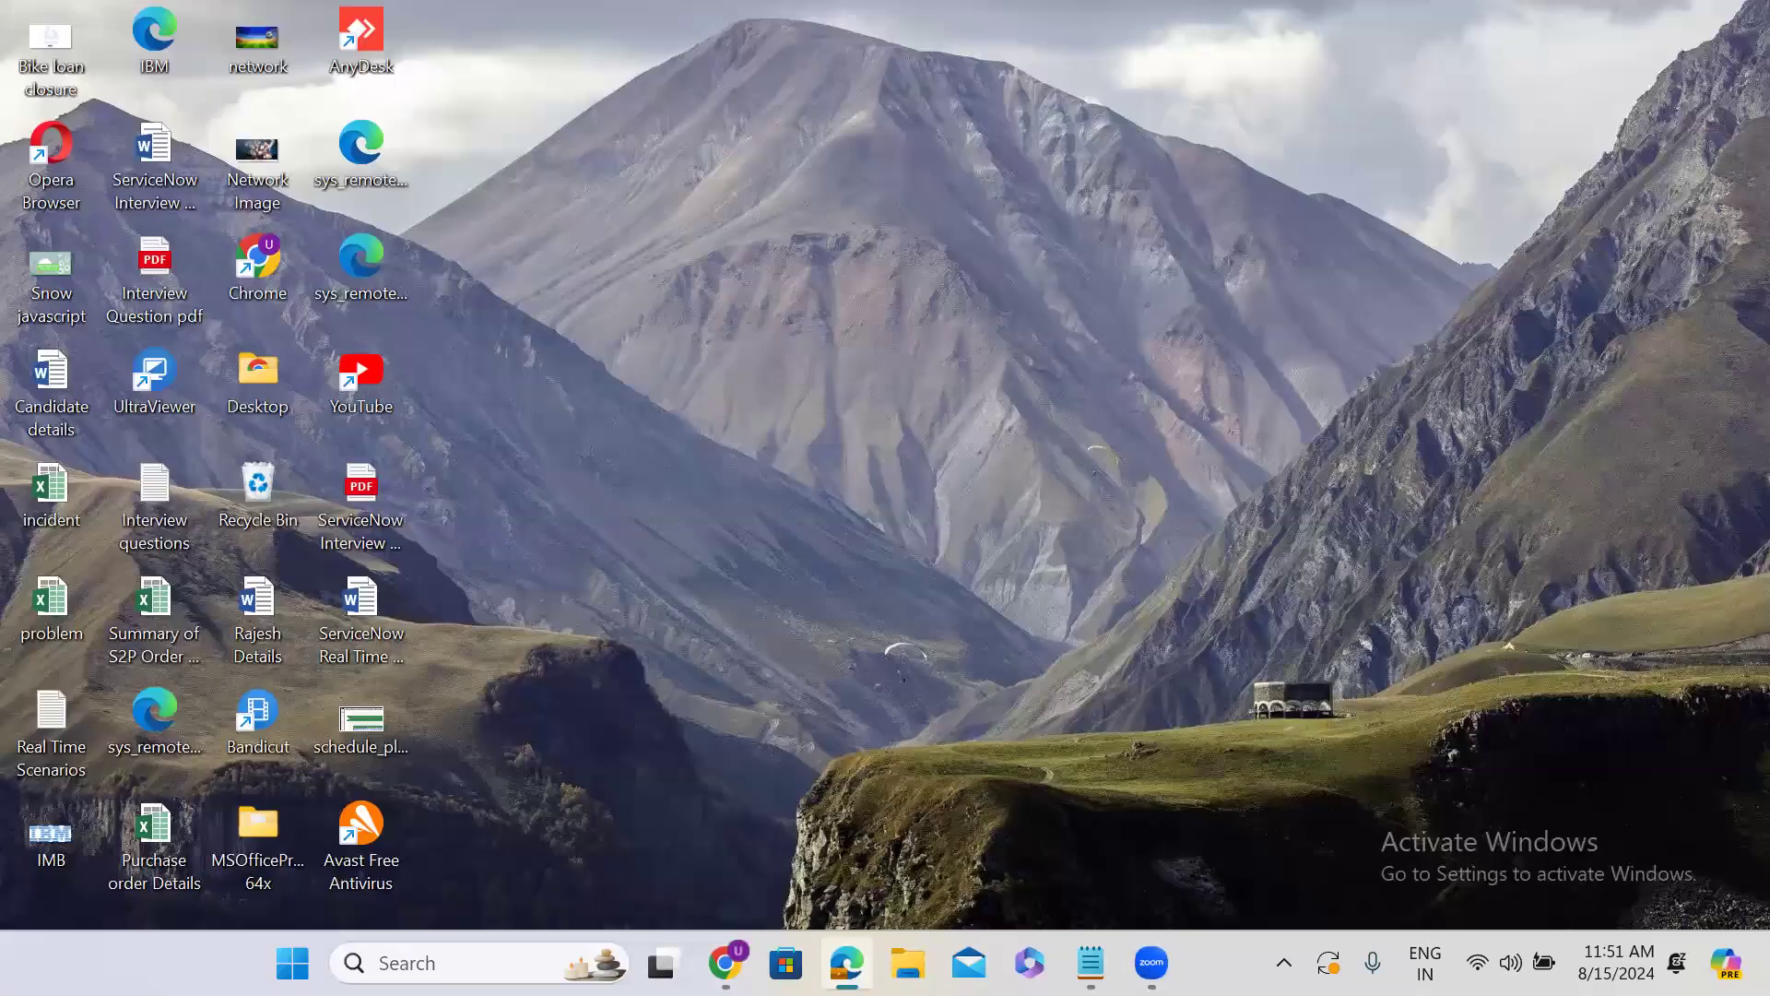
mouse_move(726, 959)
left_click(735, 896)
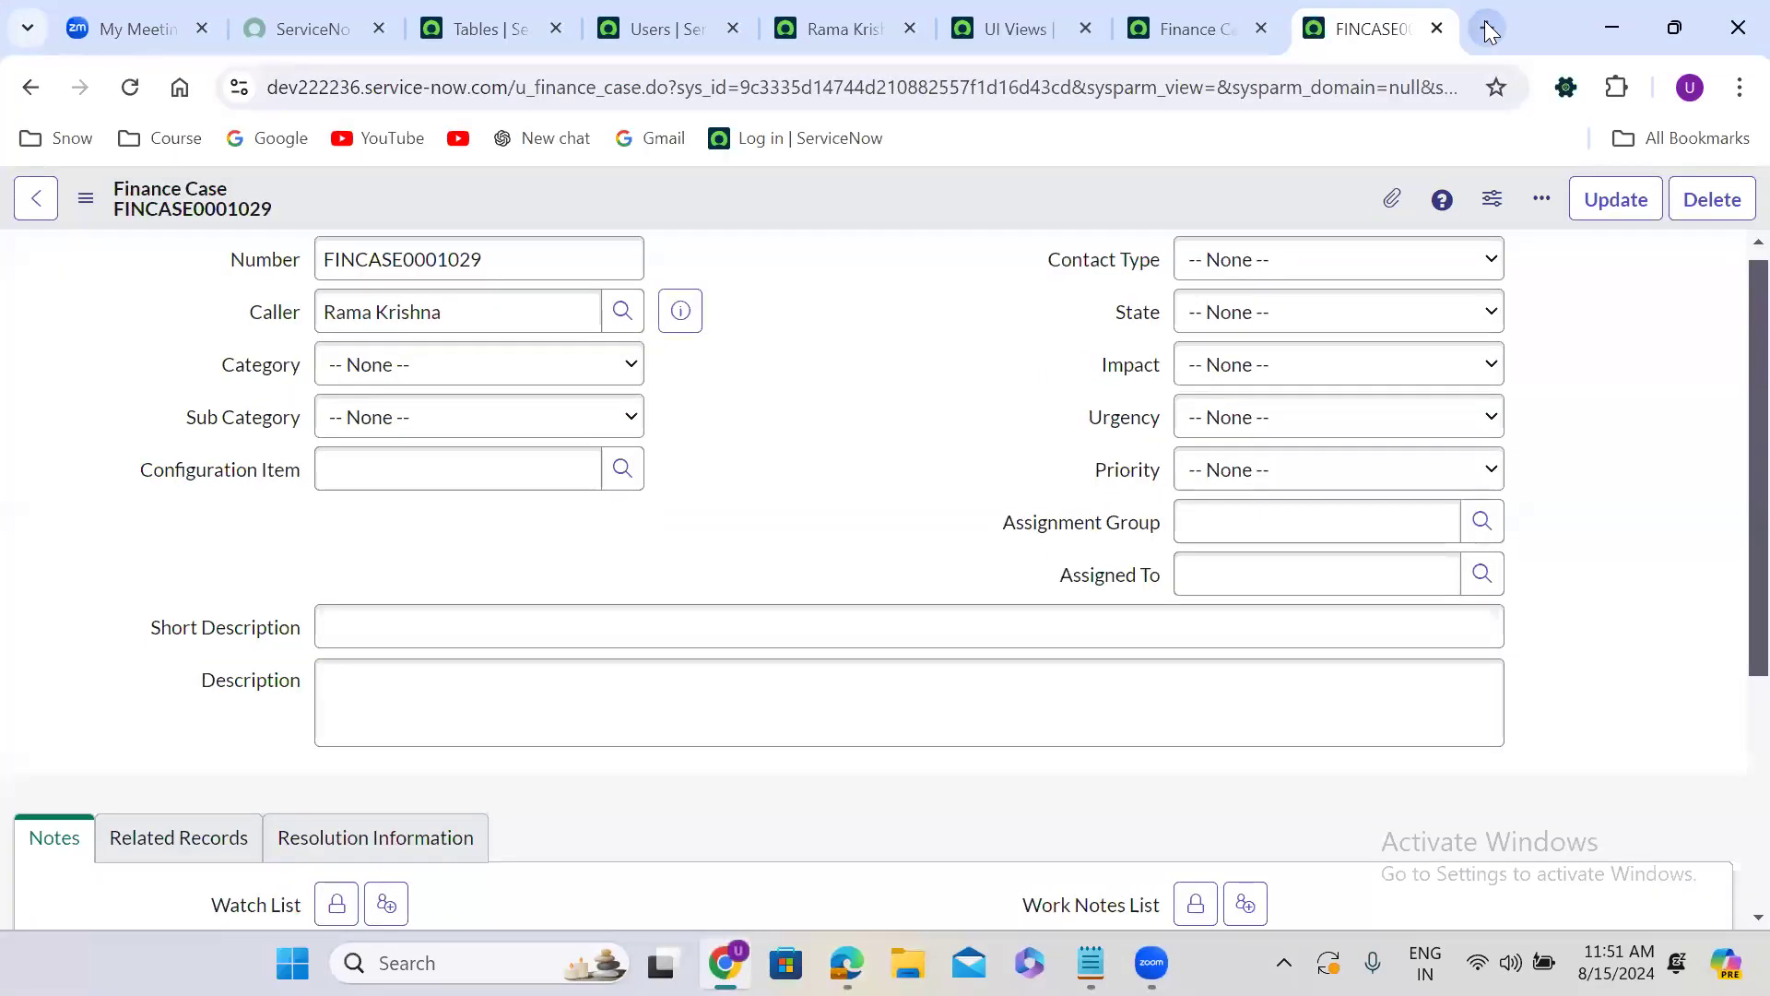
left_click(1484, 28)
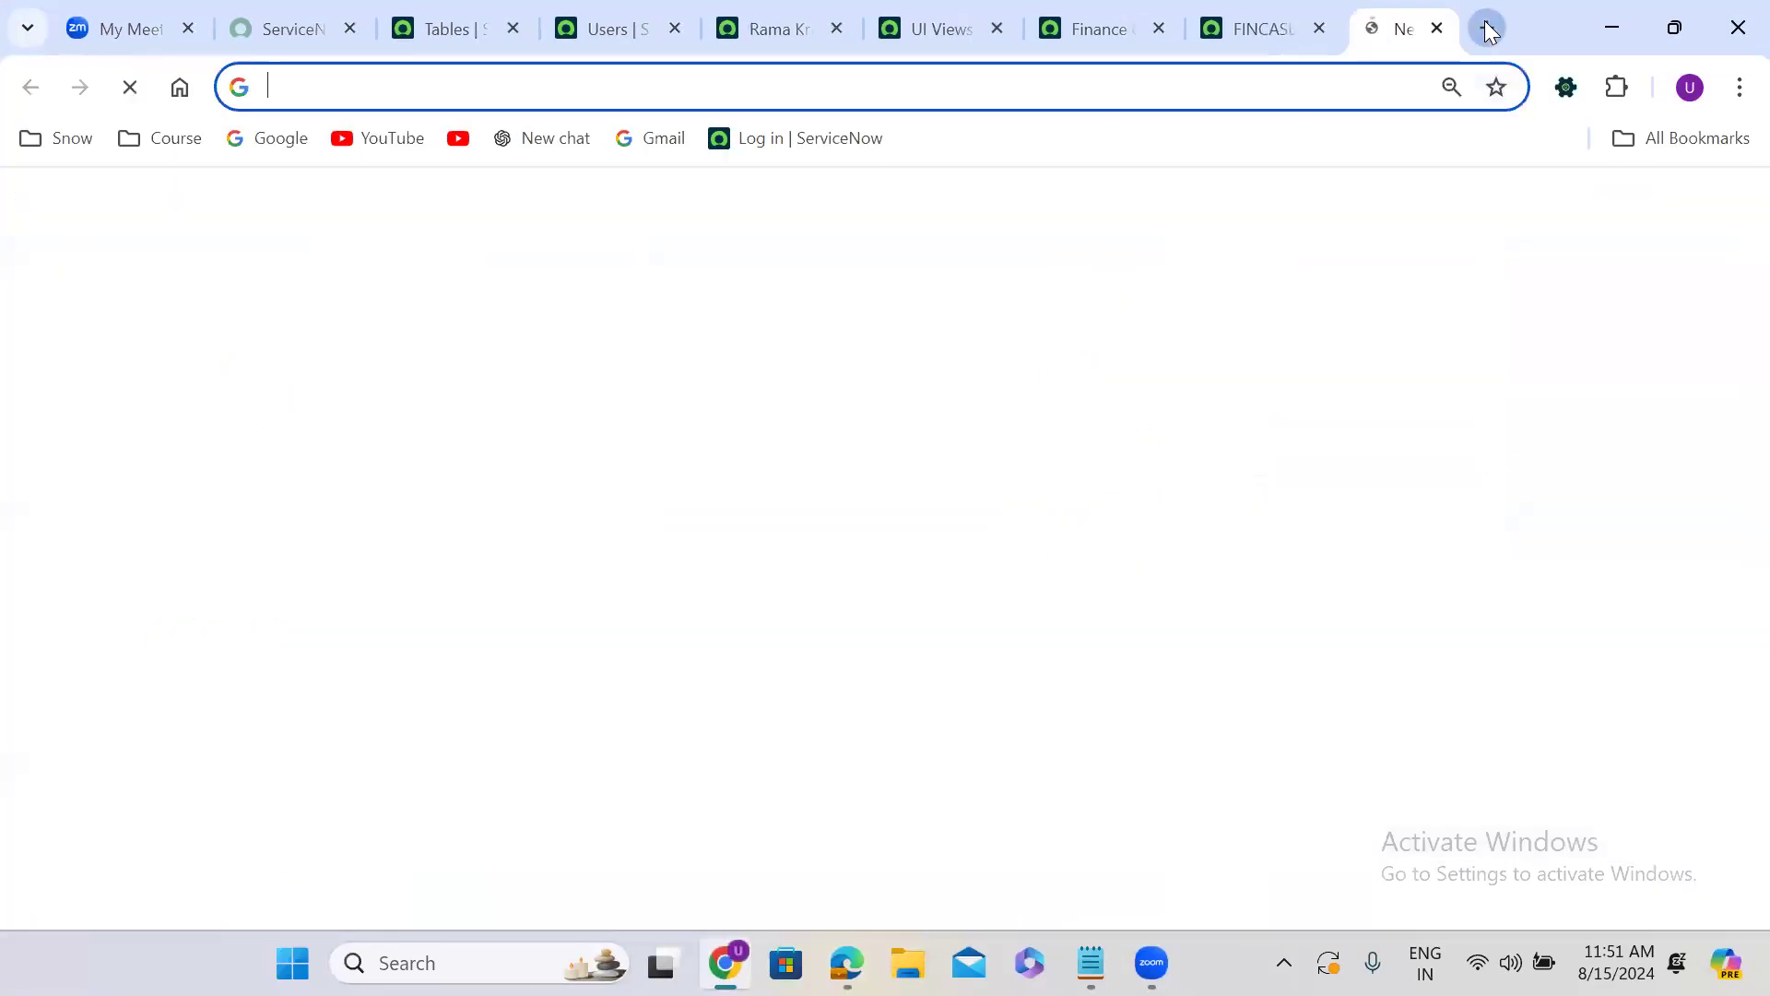
Enter the suggested dev222236.service-now.com incident form address in the new tab and replace its table name with sys_user.
type("d")
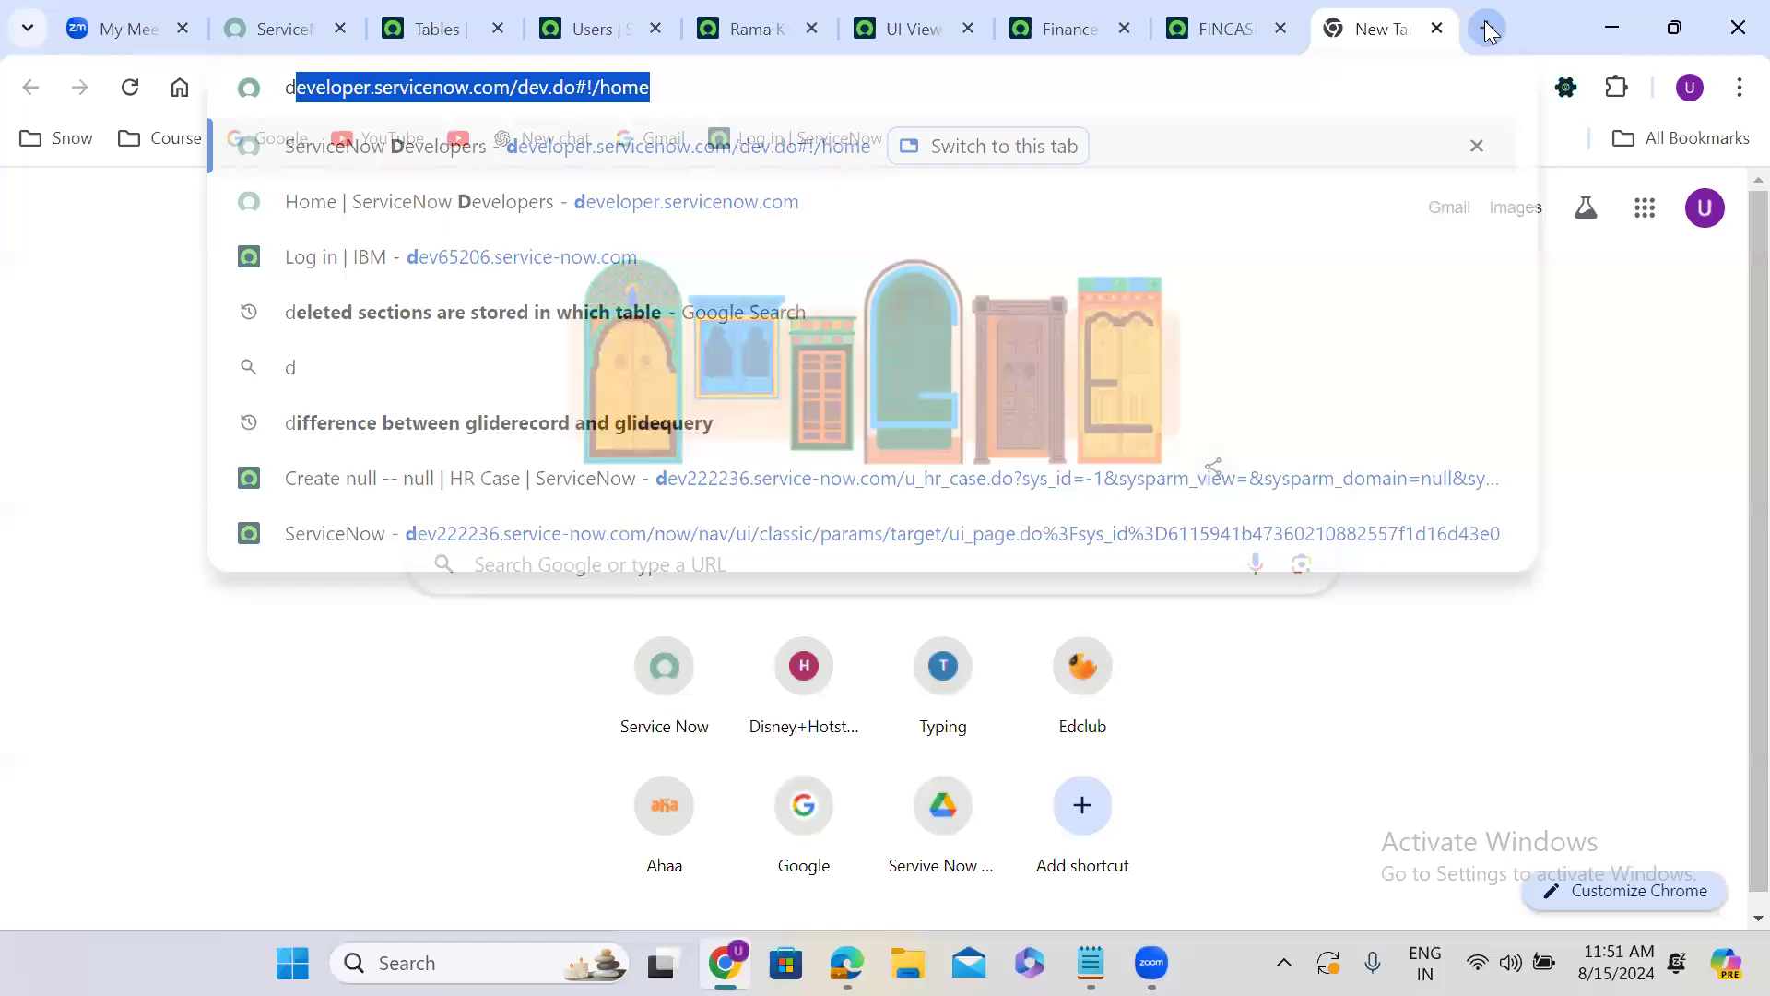
type("ev22")
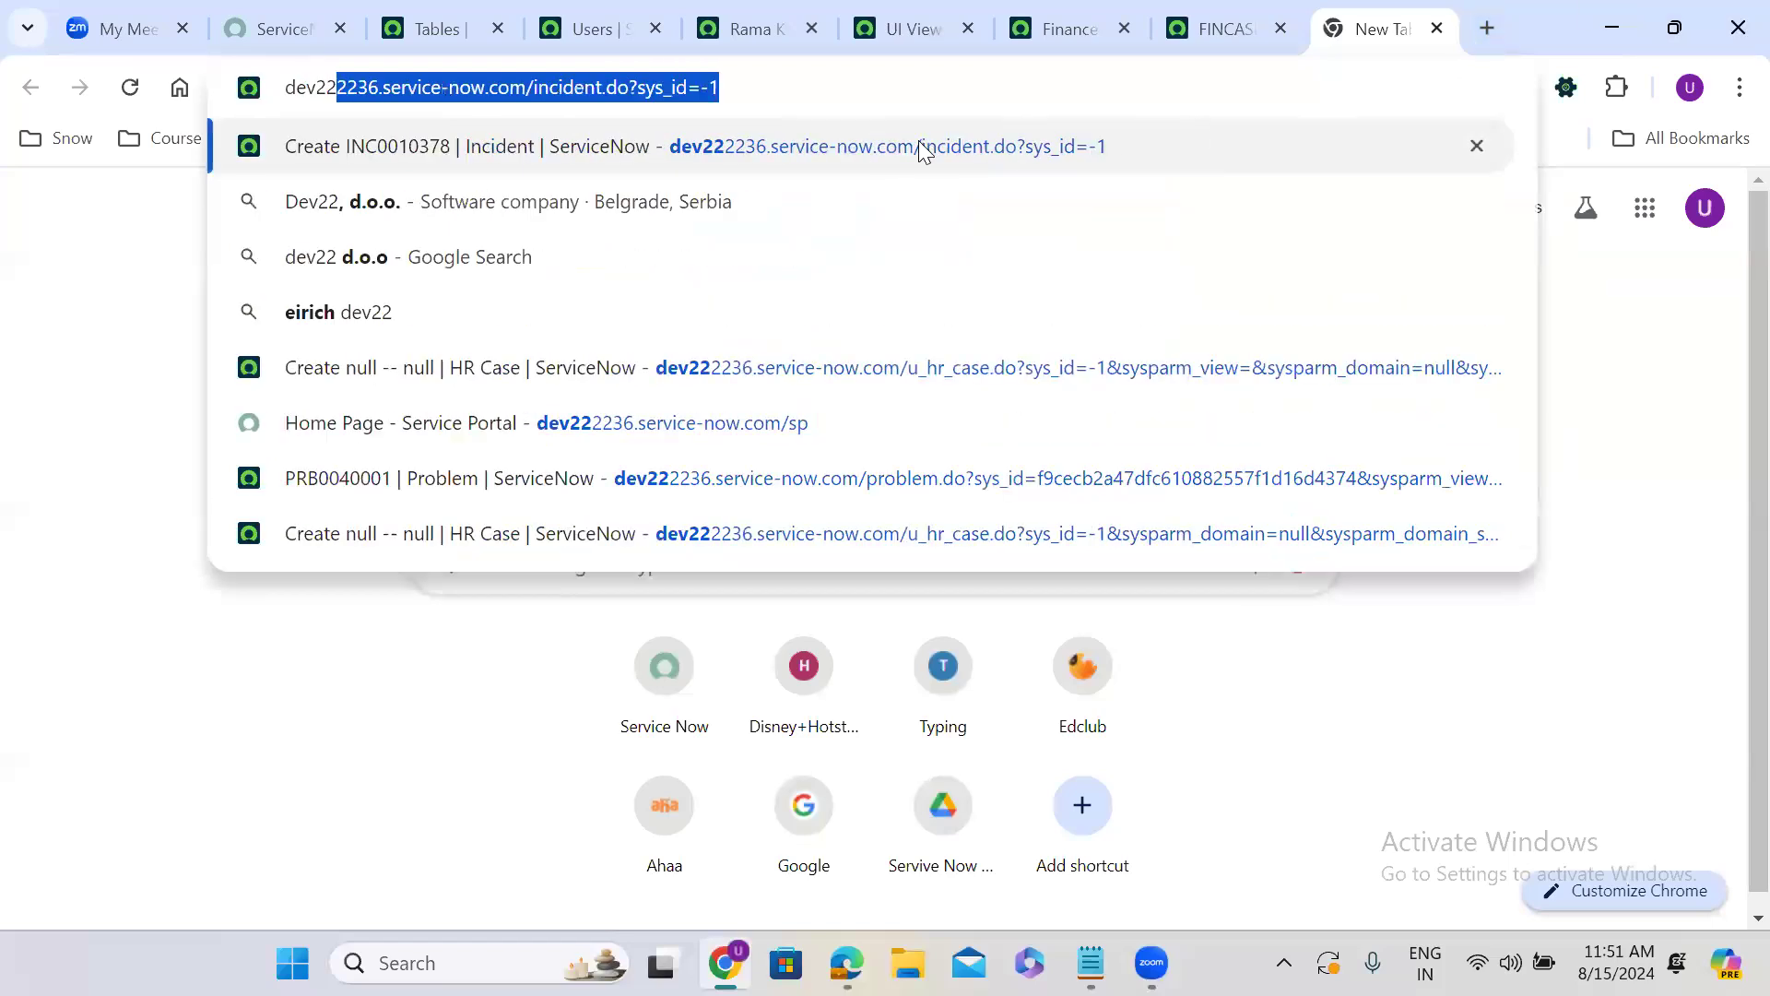
key("Right")
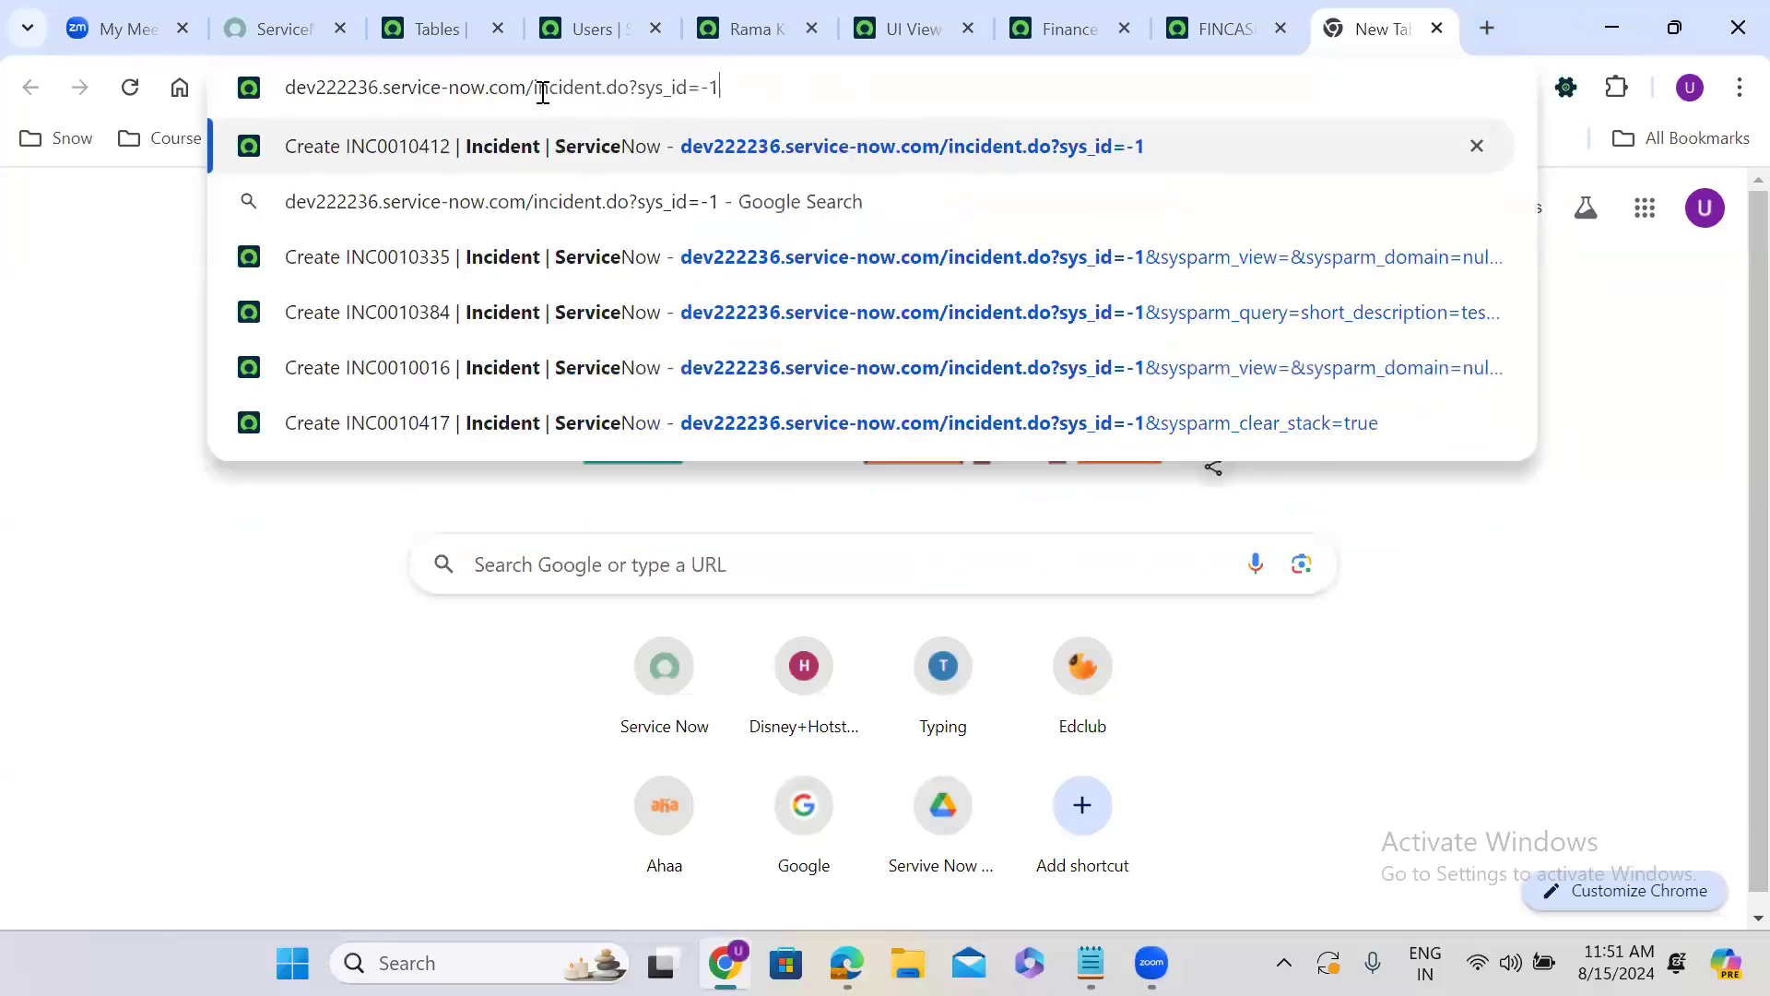
left_click_drag(533, 87, 605, 92)
type("sys_user")
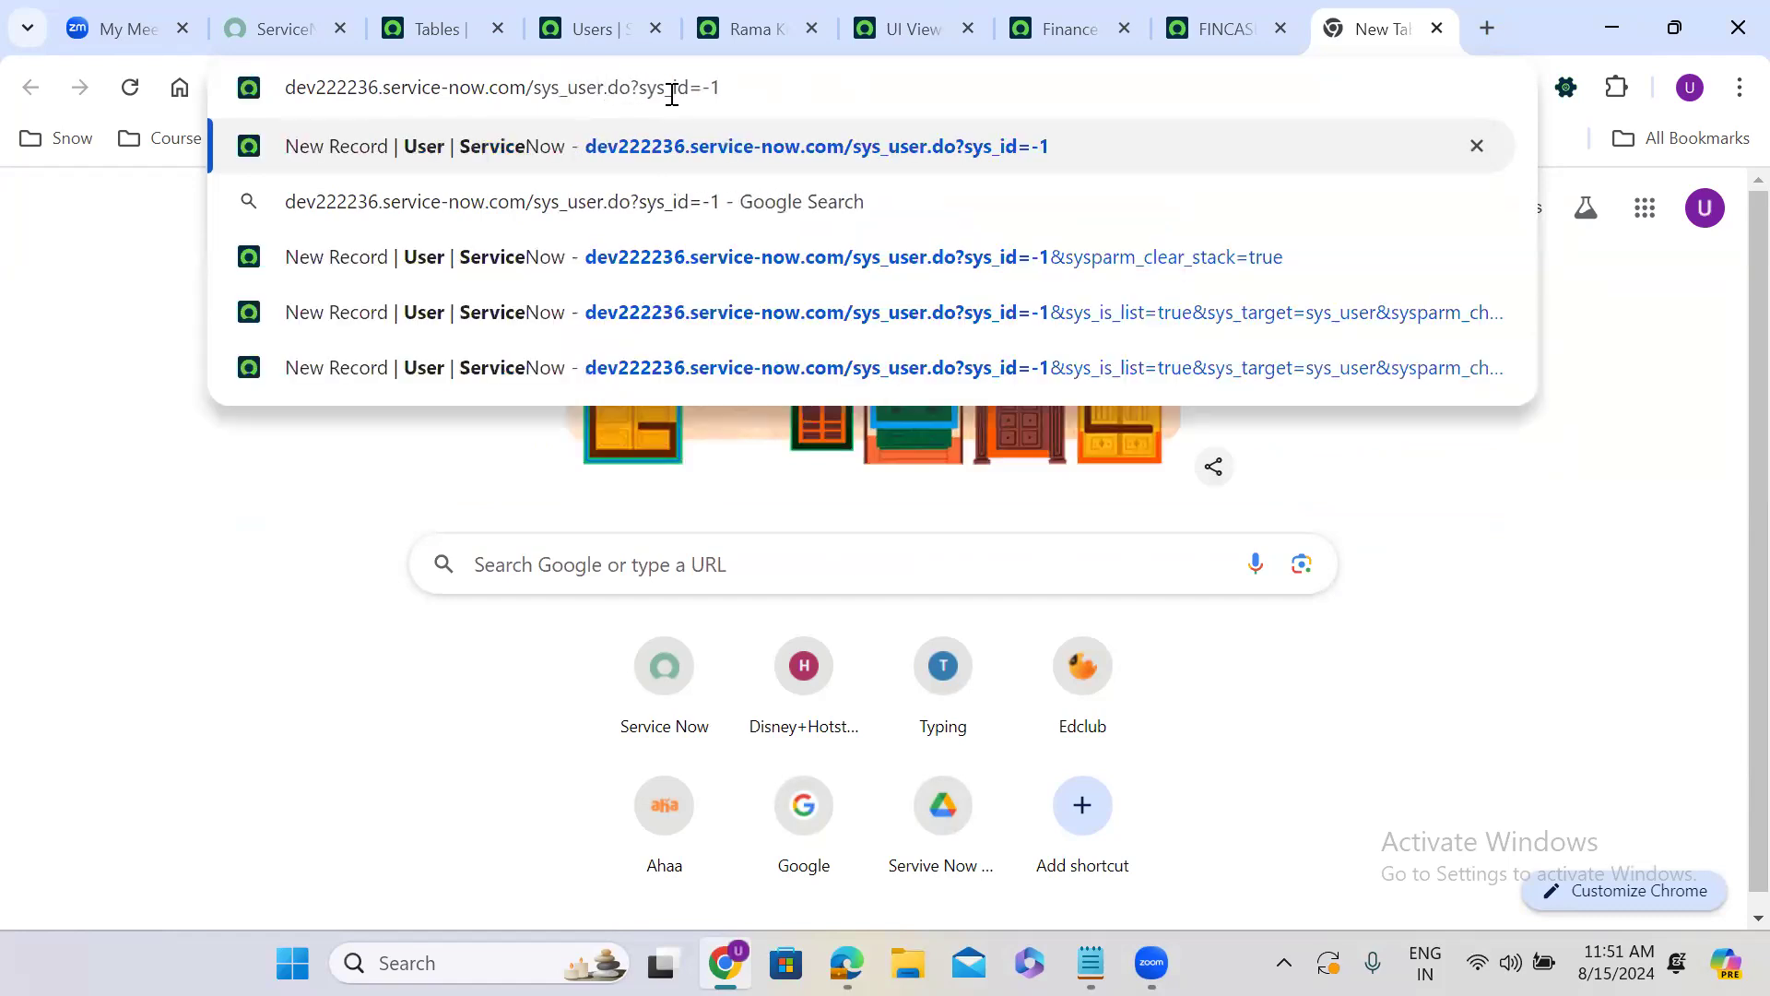
Change the address to dev222236.service-now.com/sys_user.do?sysparm_view=cxs_popup using the copied text, and load the User form.
left_click_drag(643, 88, 777, 84)
key("ctrl+v")
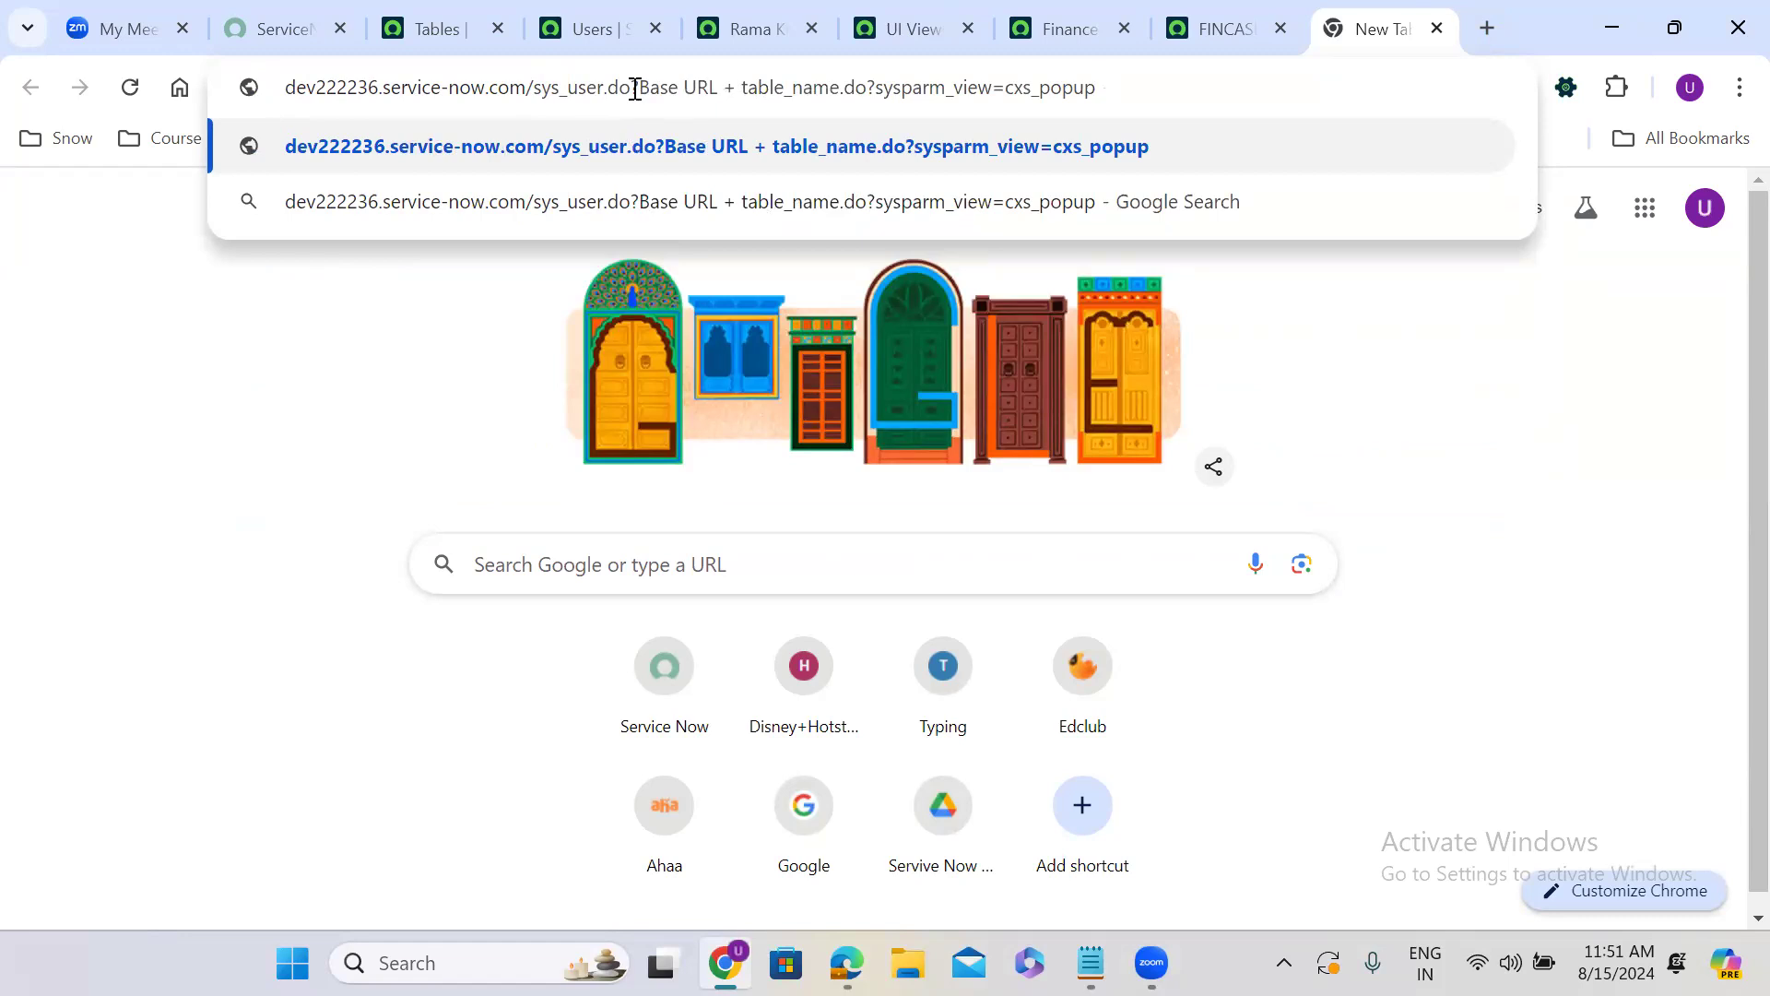
left_click_drag(634, 88, 866, 76)
key("BackSpace")
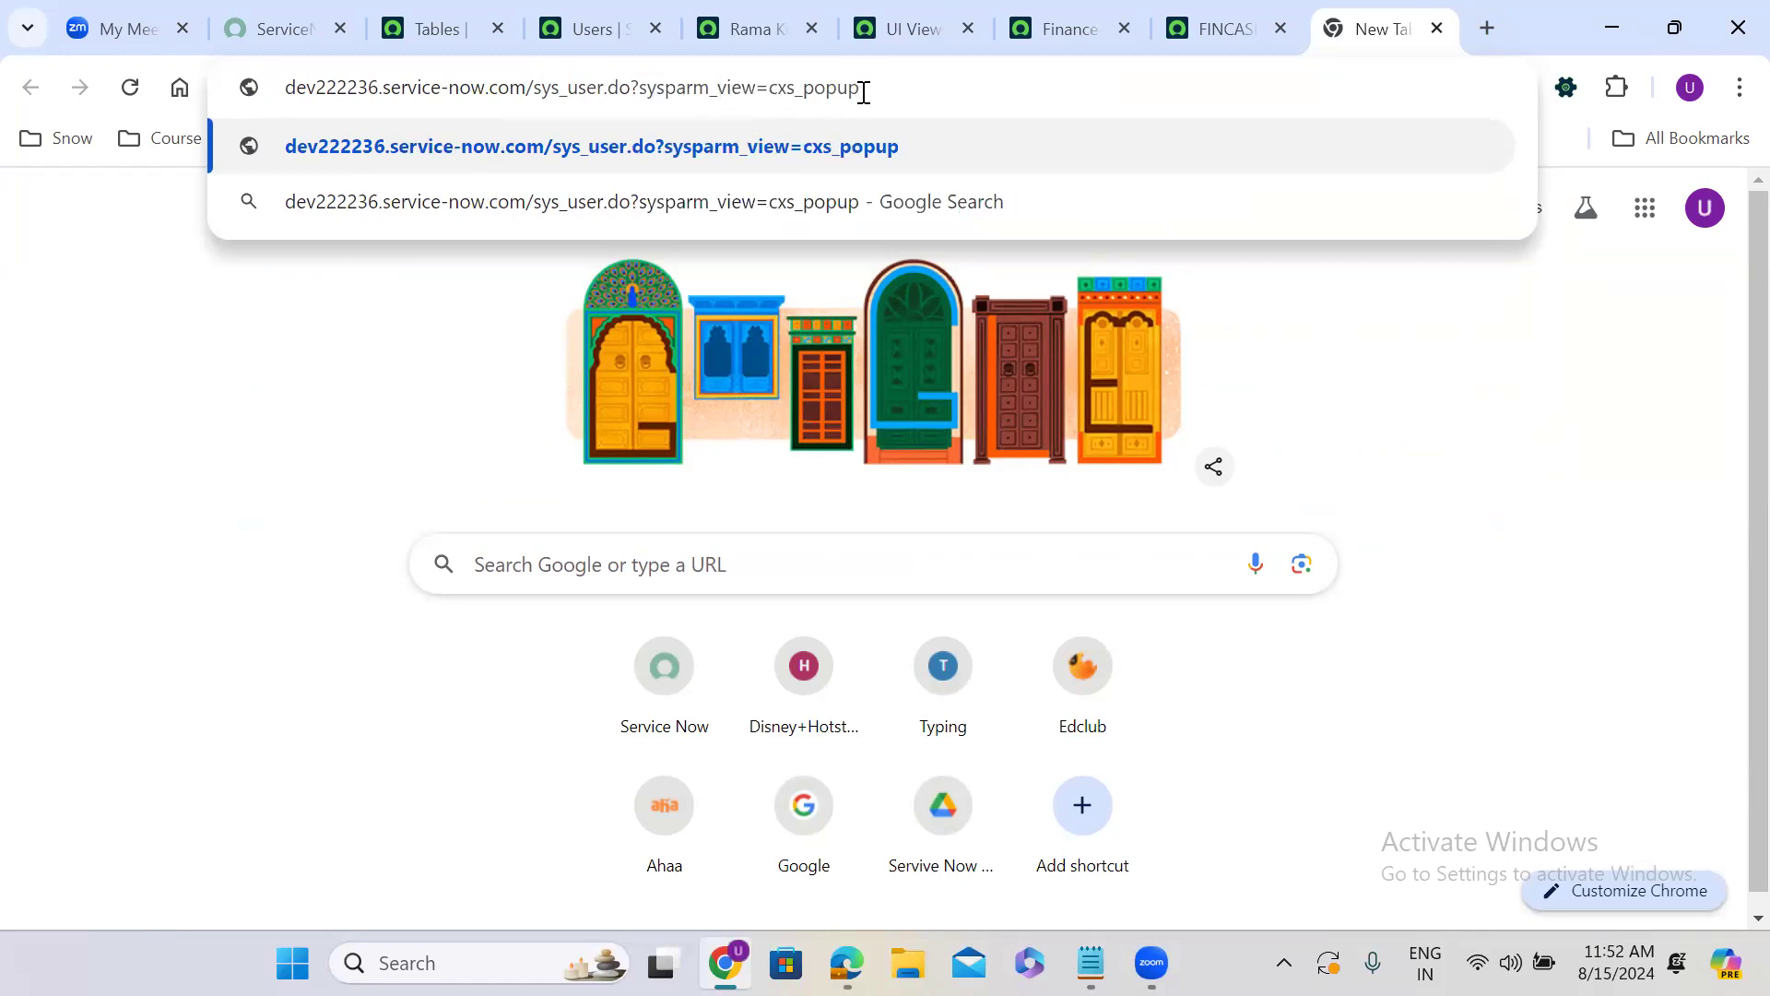
key("Return")
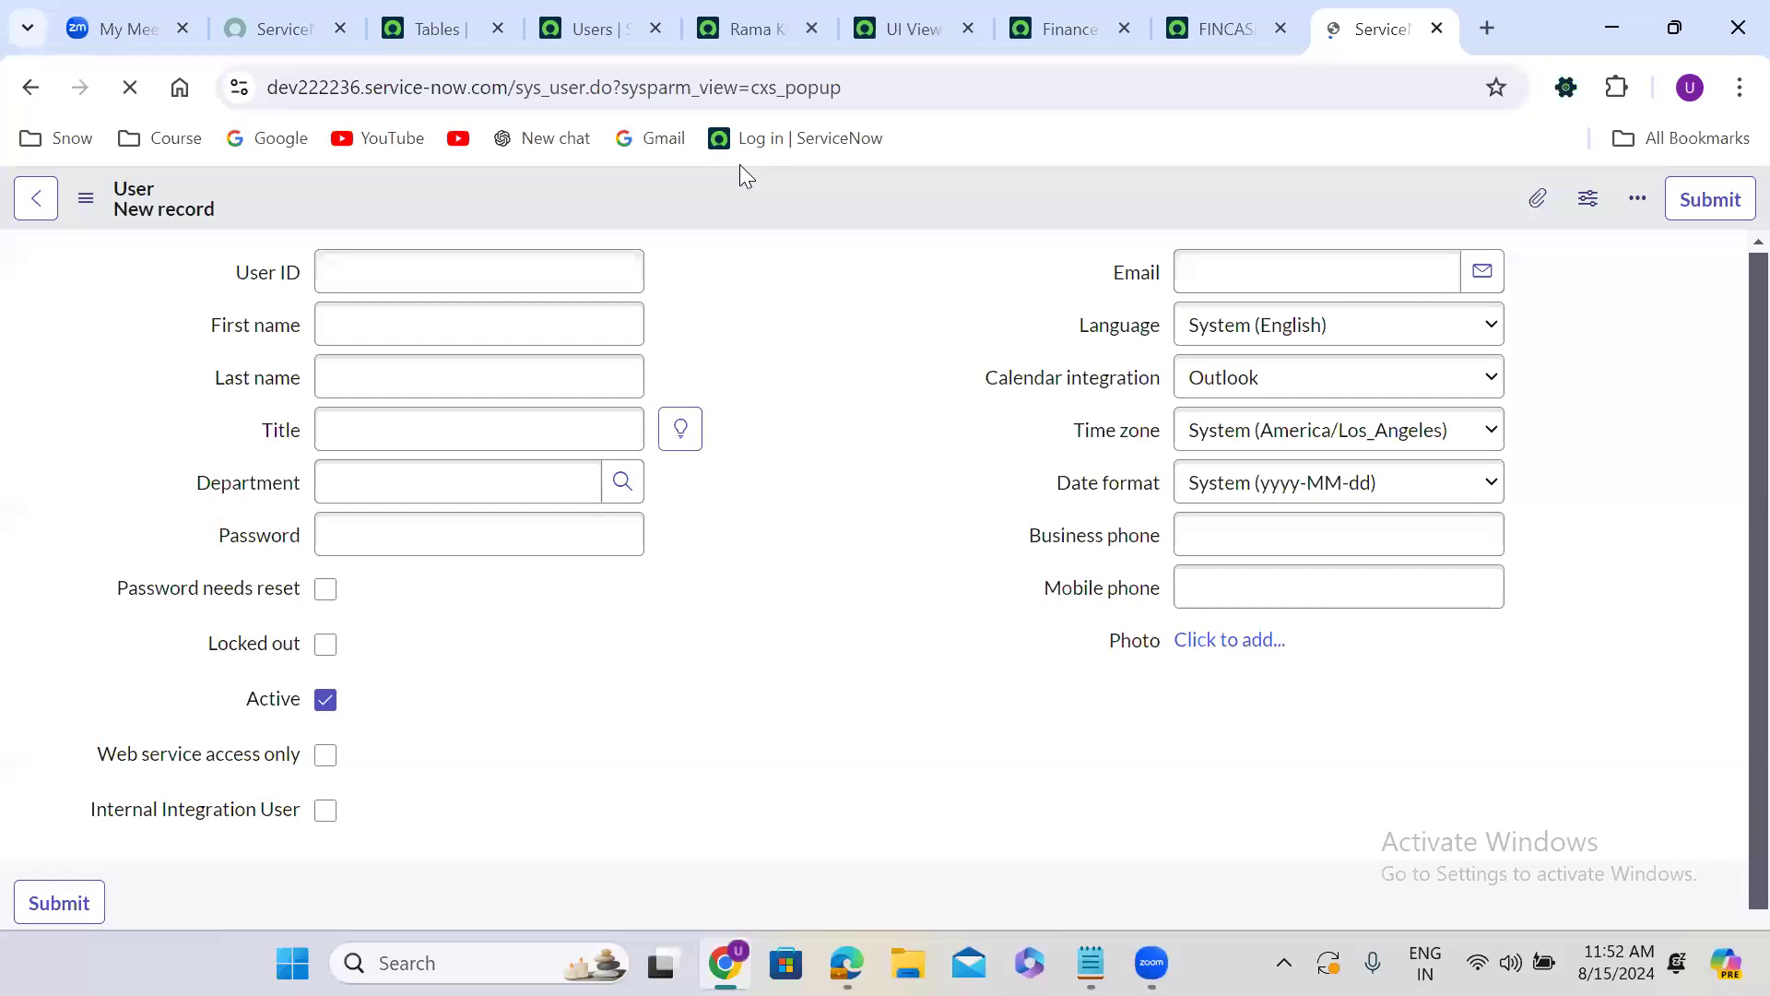
left_click(875, 354)
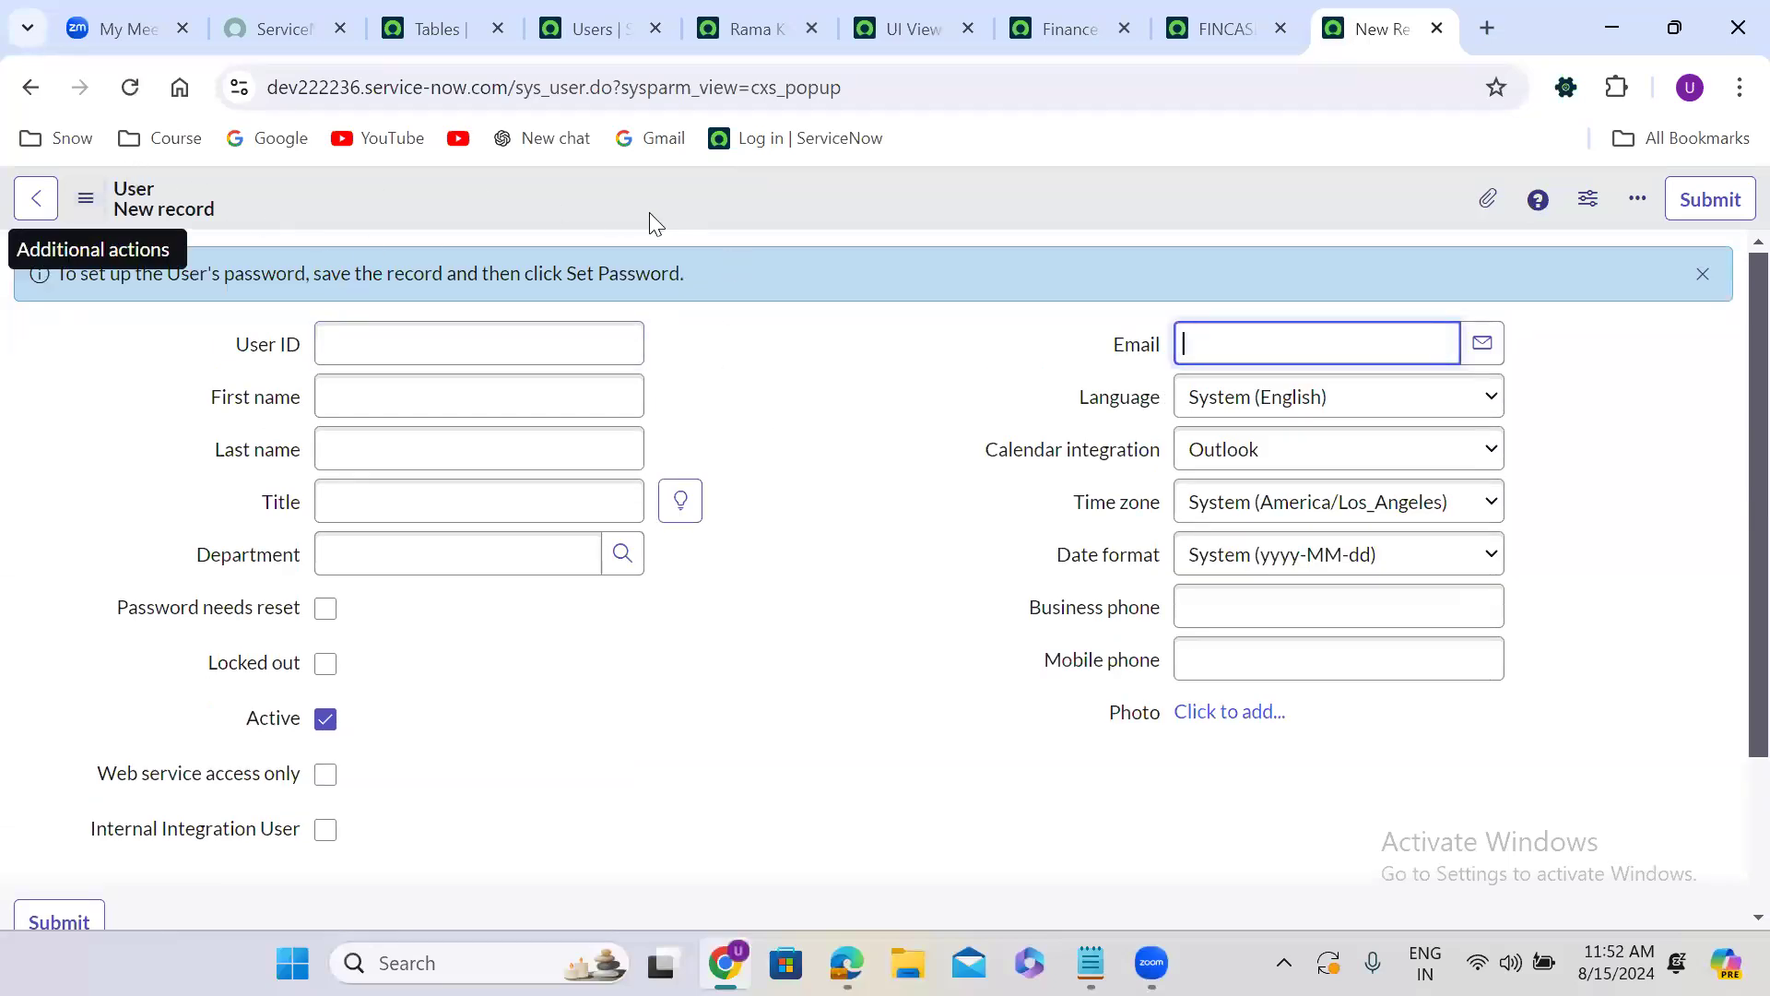
Open the form layout configuration of the User form and look through the available view names.
right_click(752, 190)
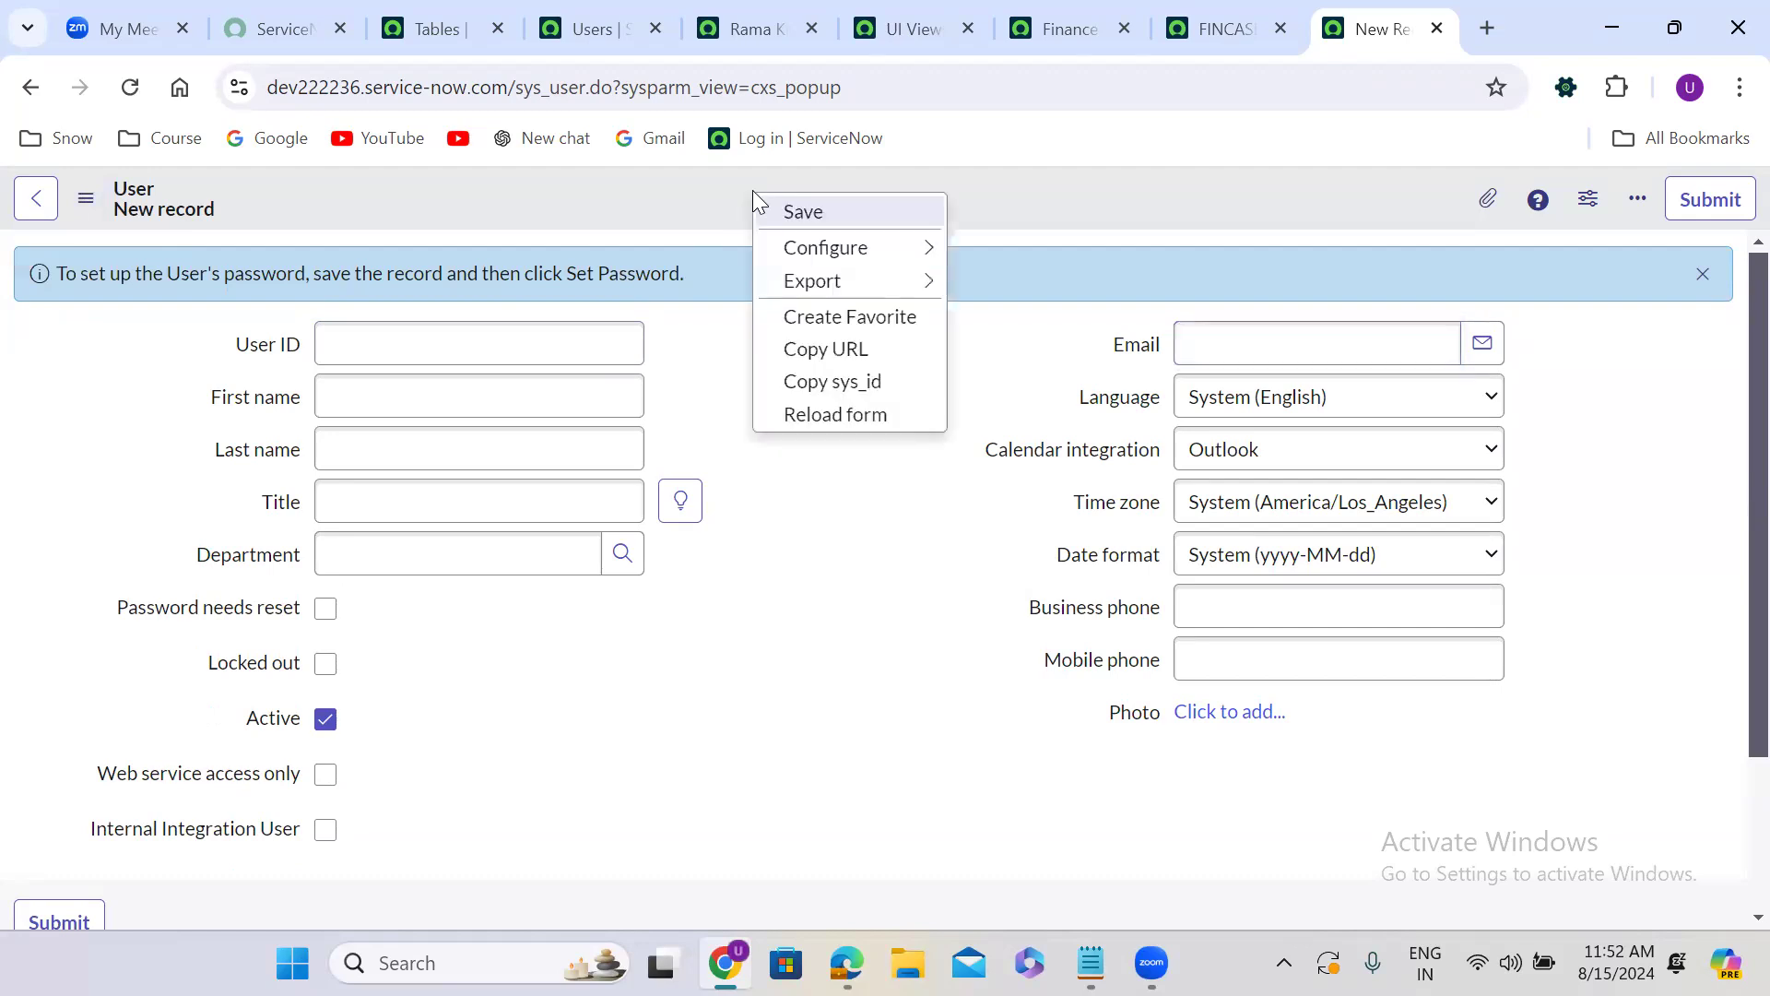
mouse_move(880, 251)
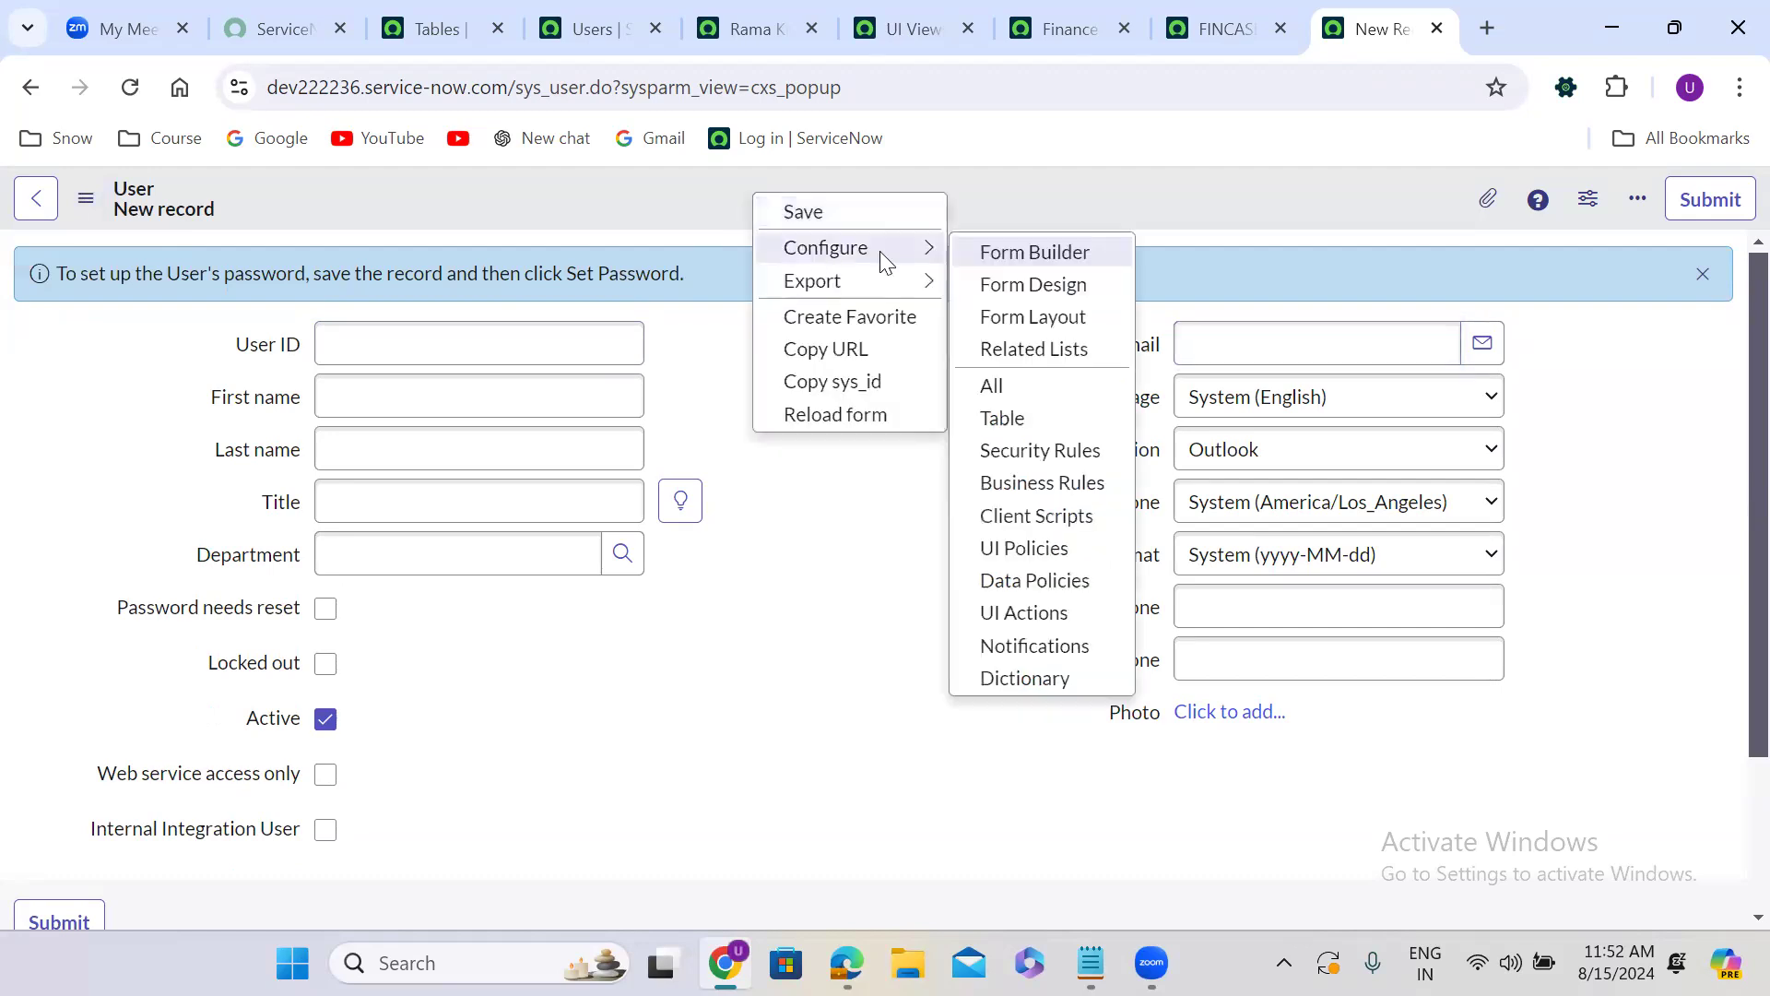
left_click(1031, 318)
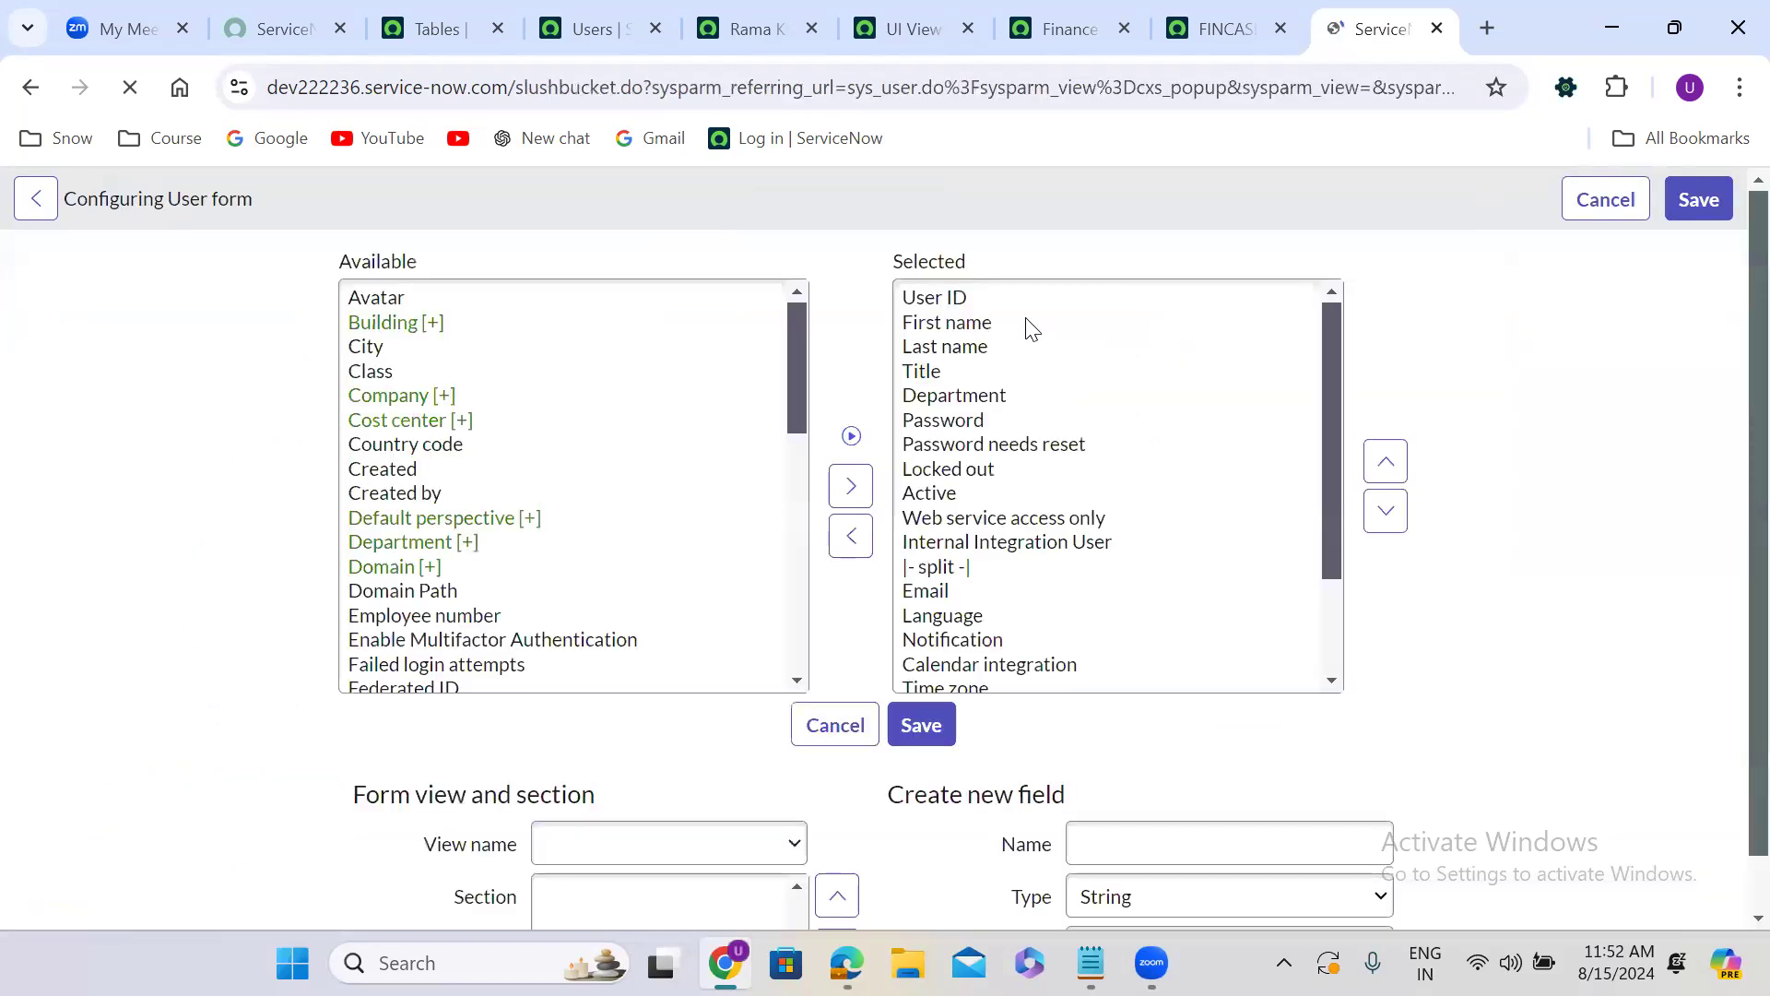
scroll(624, 715, "down", 1)
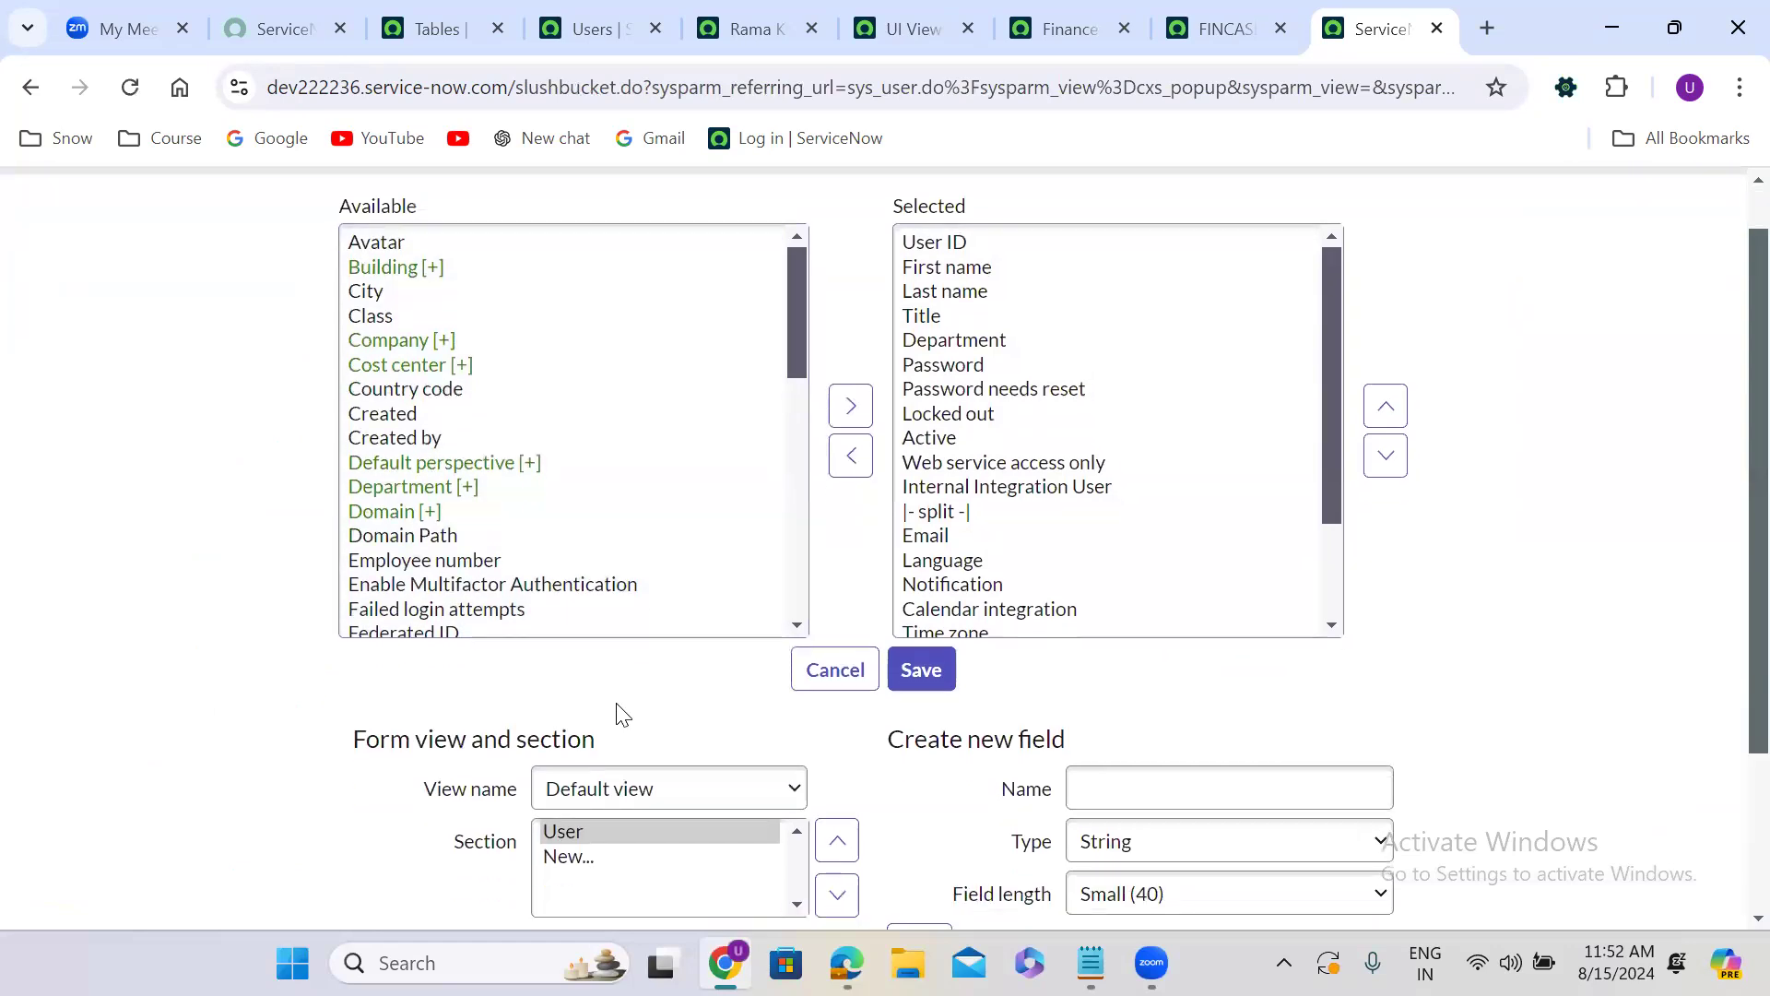
scroll(623, 714, "down", 3)
scroll(623, 715, "up", 1)
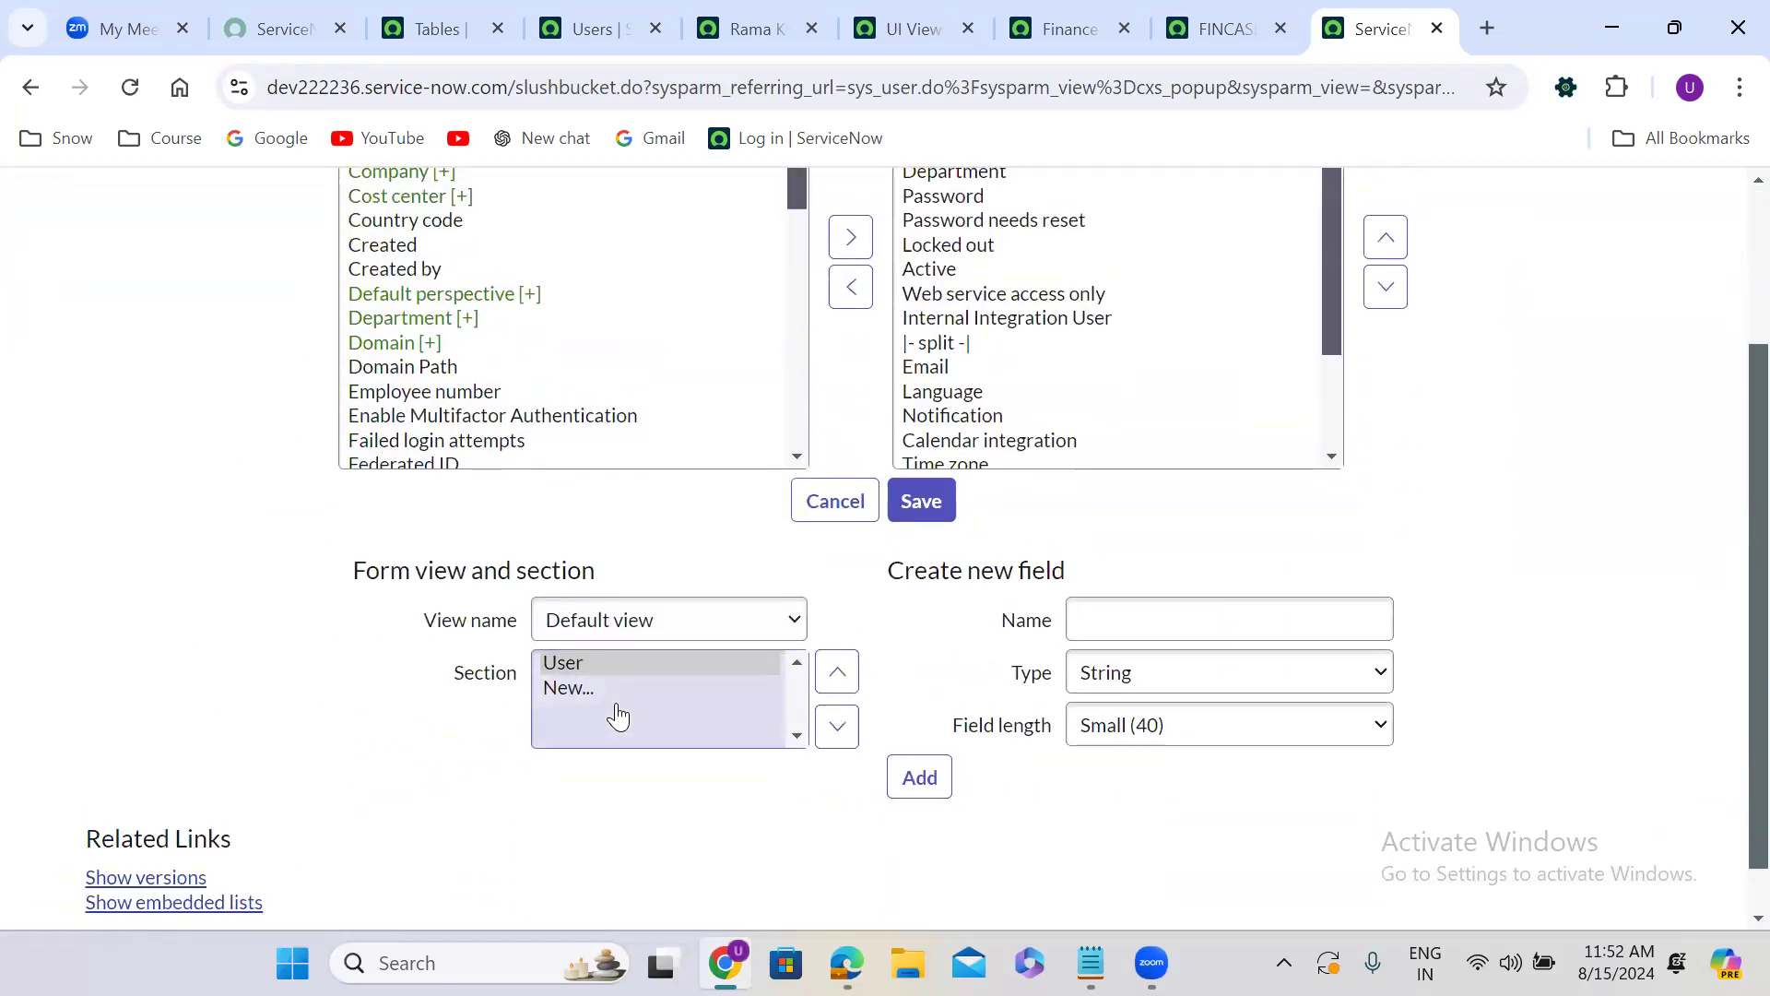
left_click(624, 620)
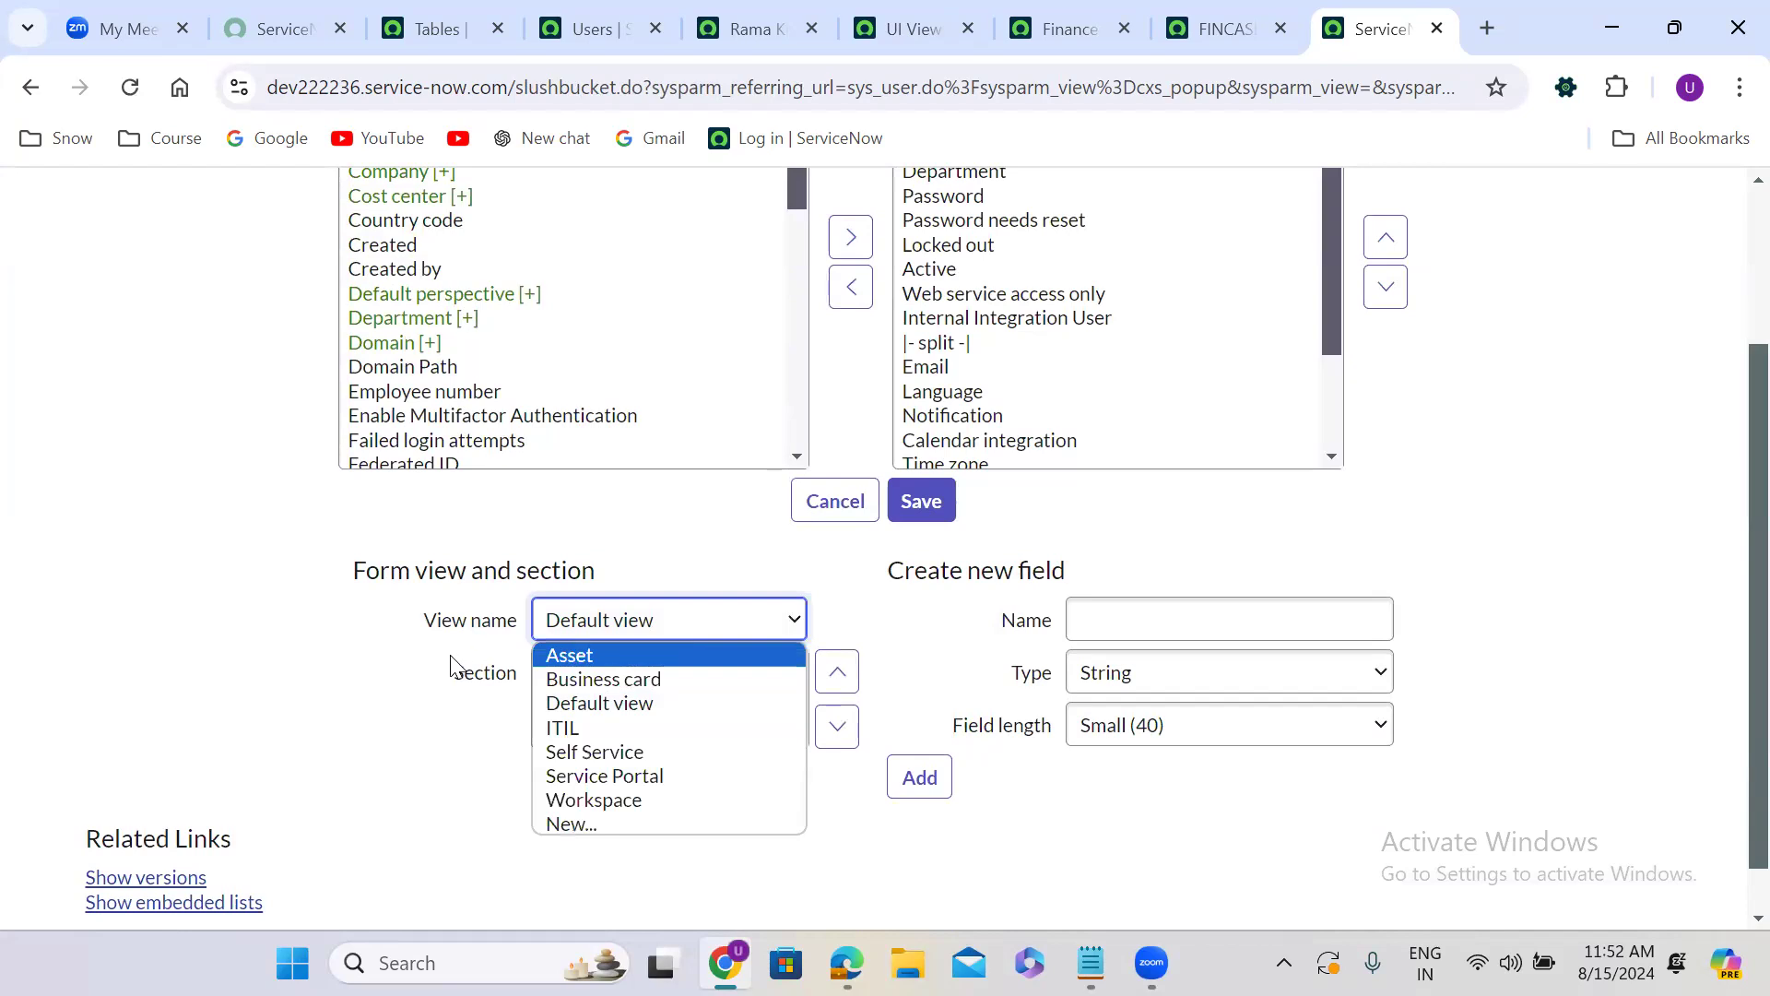
left_click(394, 671)
key("Down")
key("Down")
key("Down")
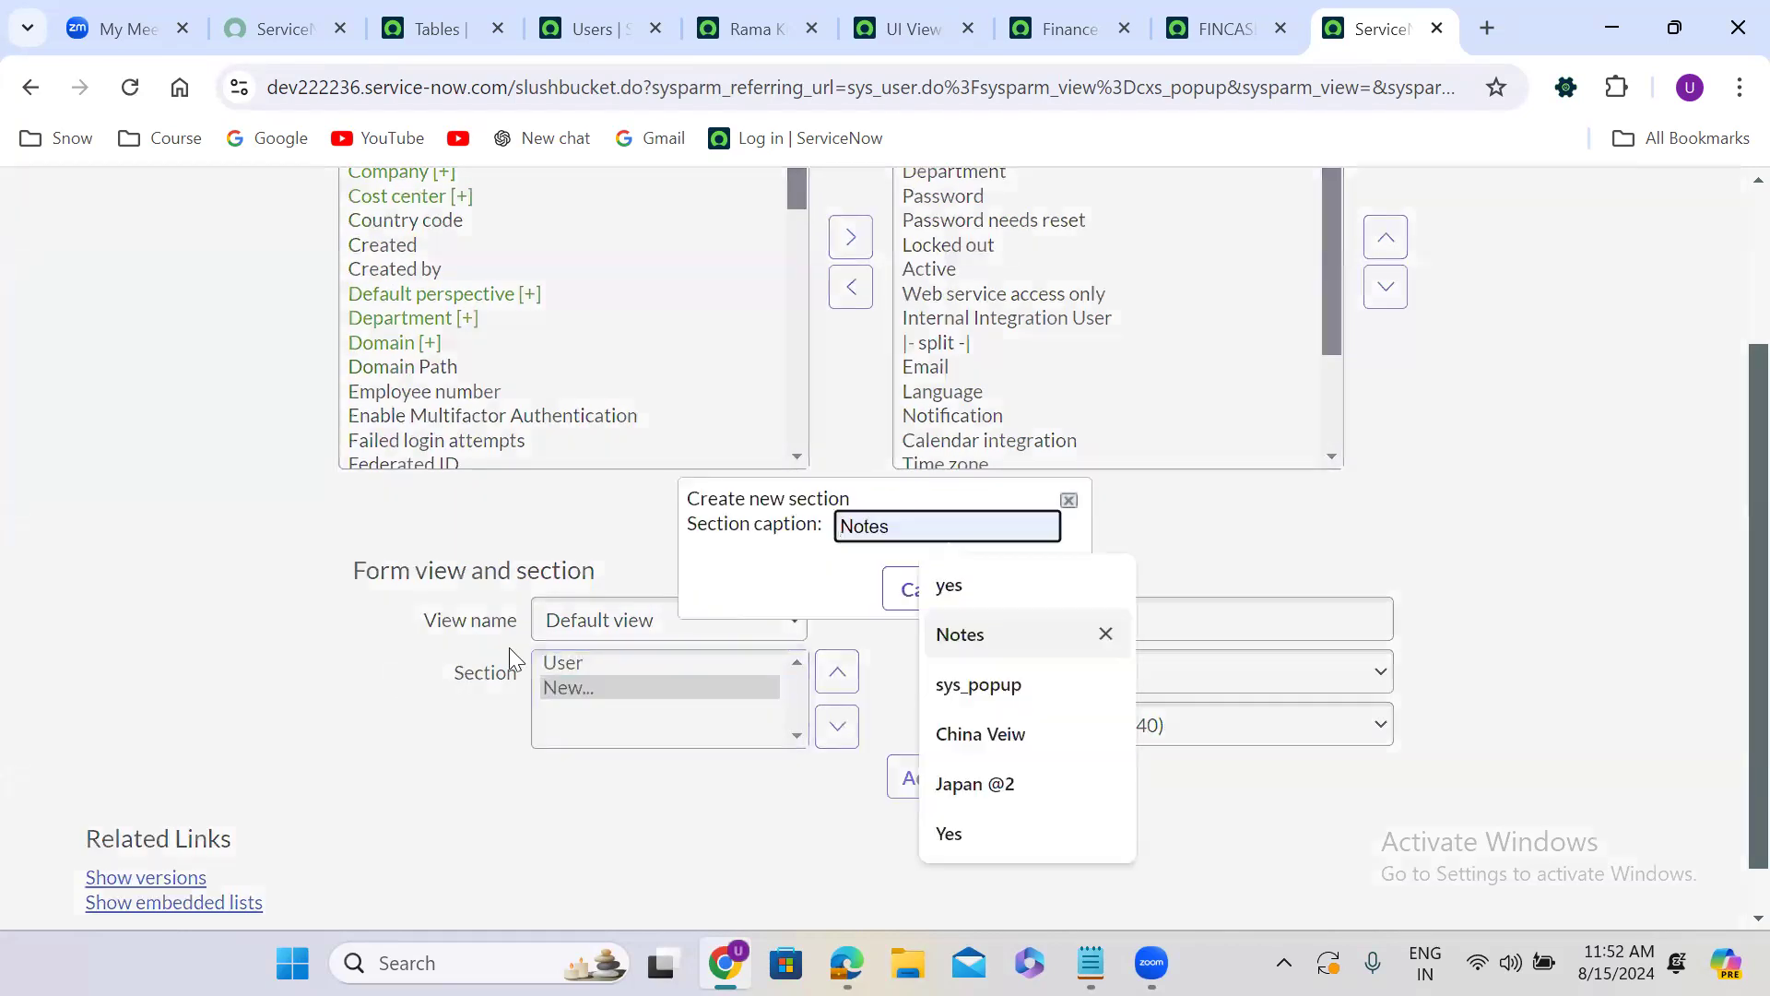
left_click(892, 598)
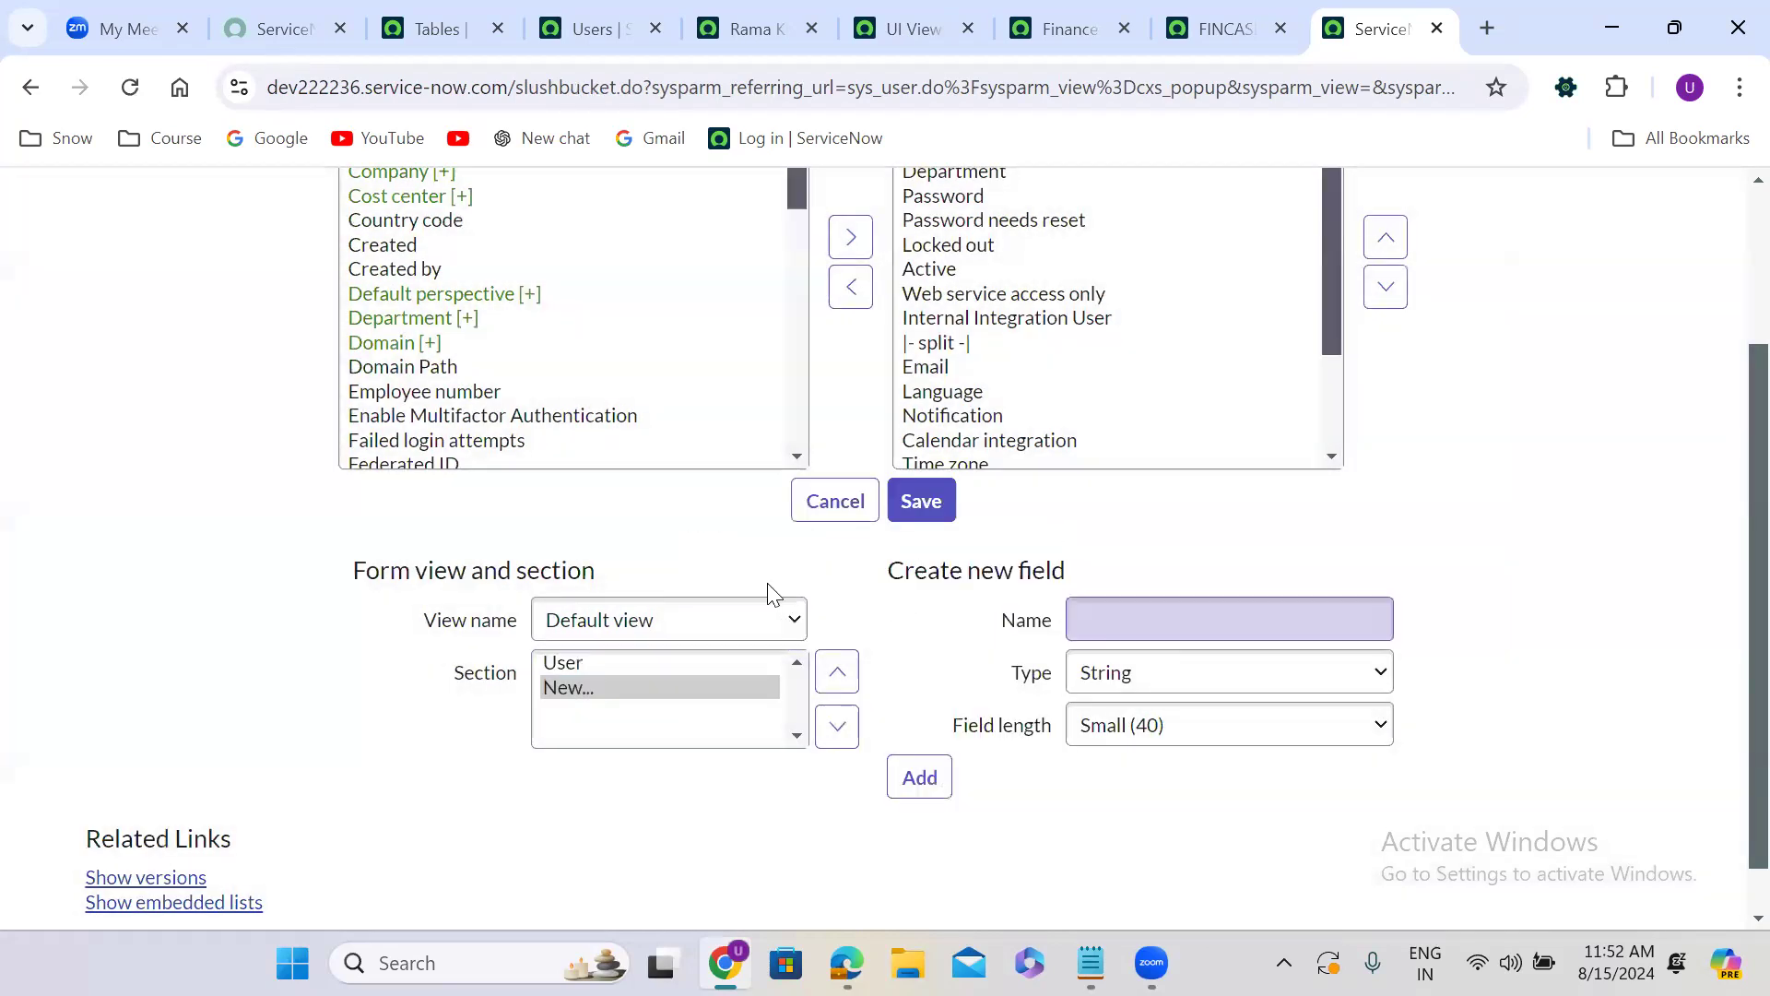
Check the layout's list of view names once more and return to the new User record form.
scroll(743, 573, "down", 1)
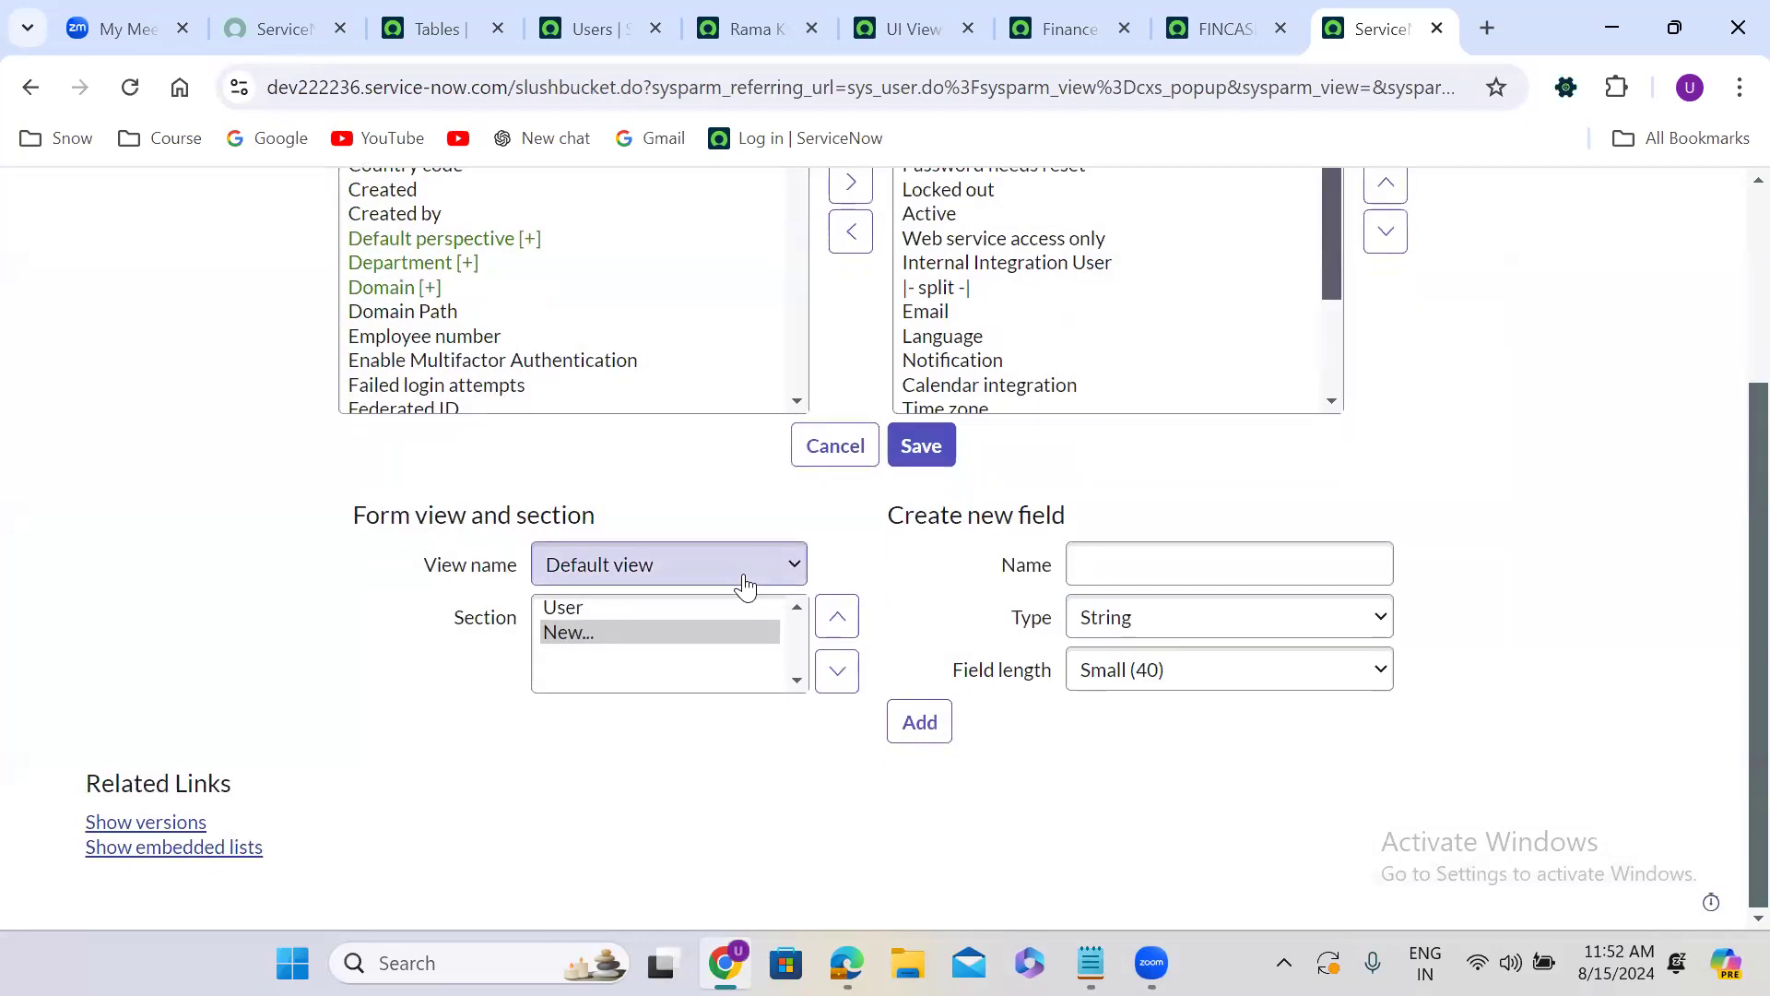
left_click(685, 581)
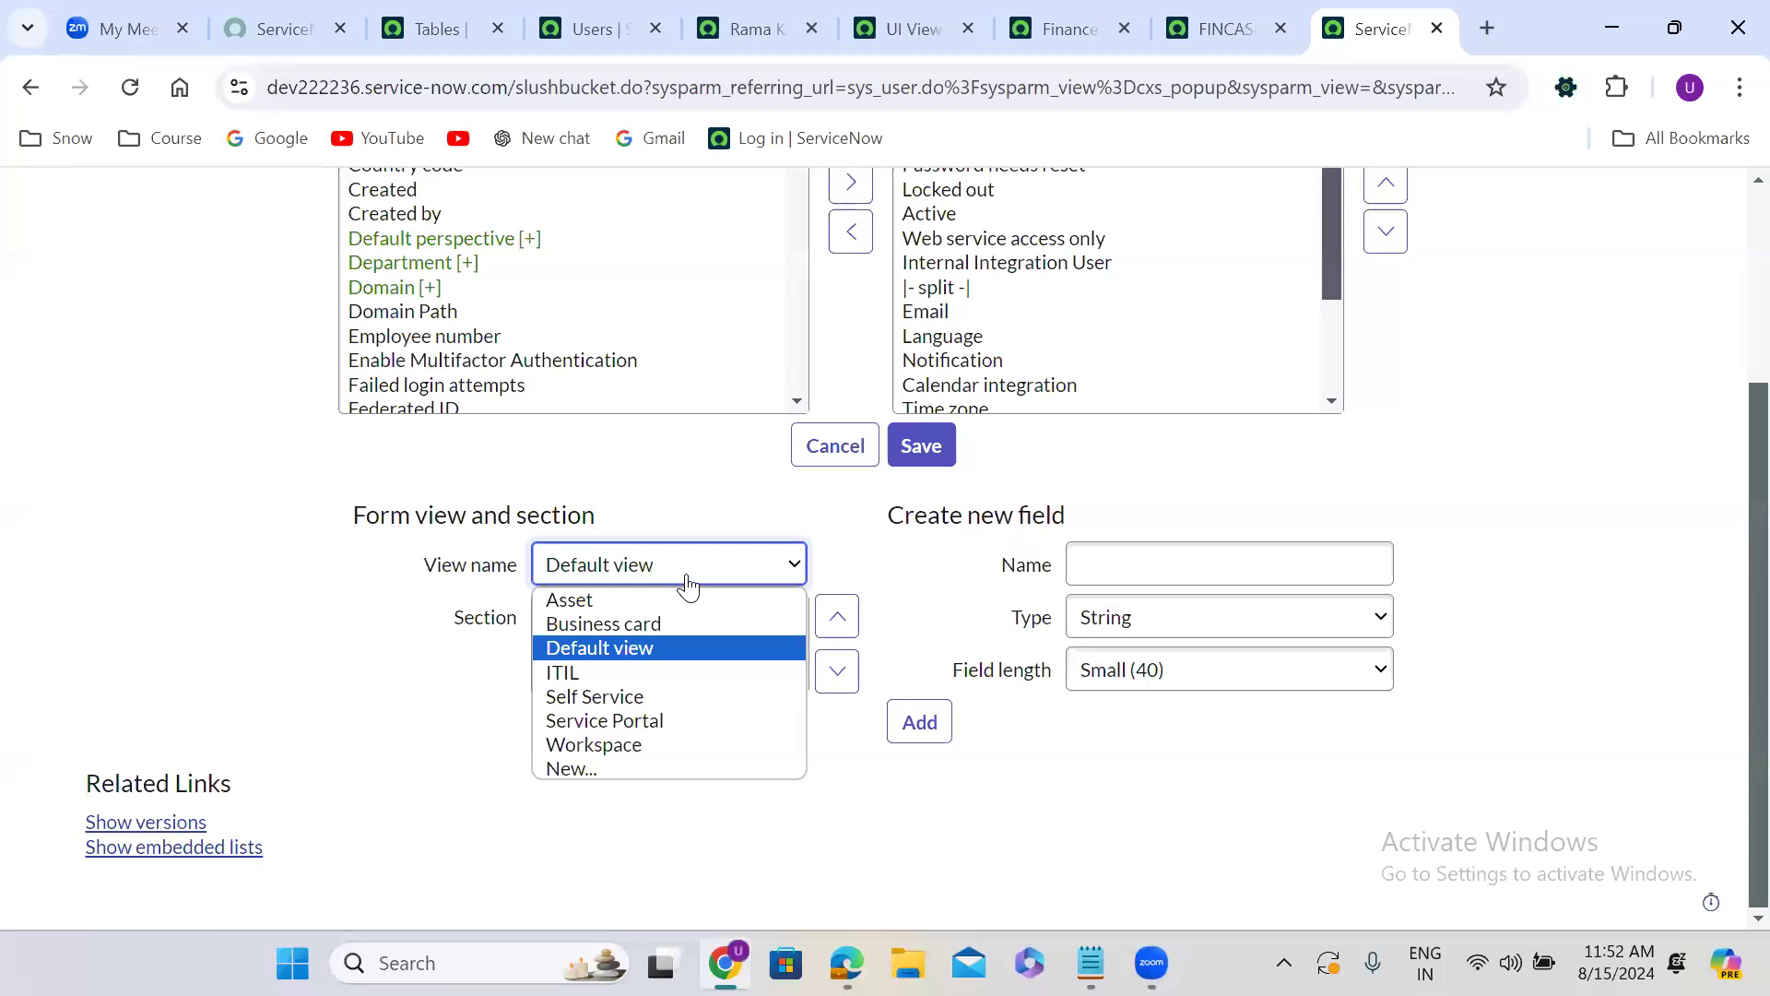
left_click(687, 583)
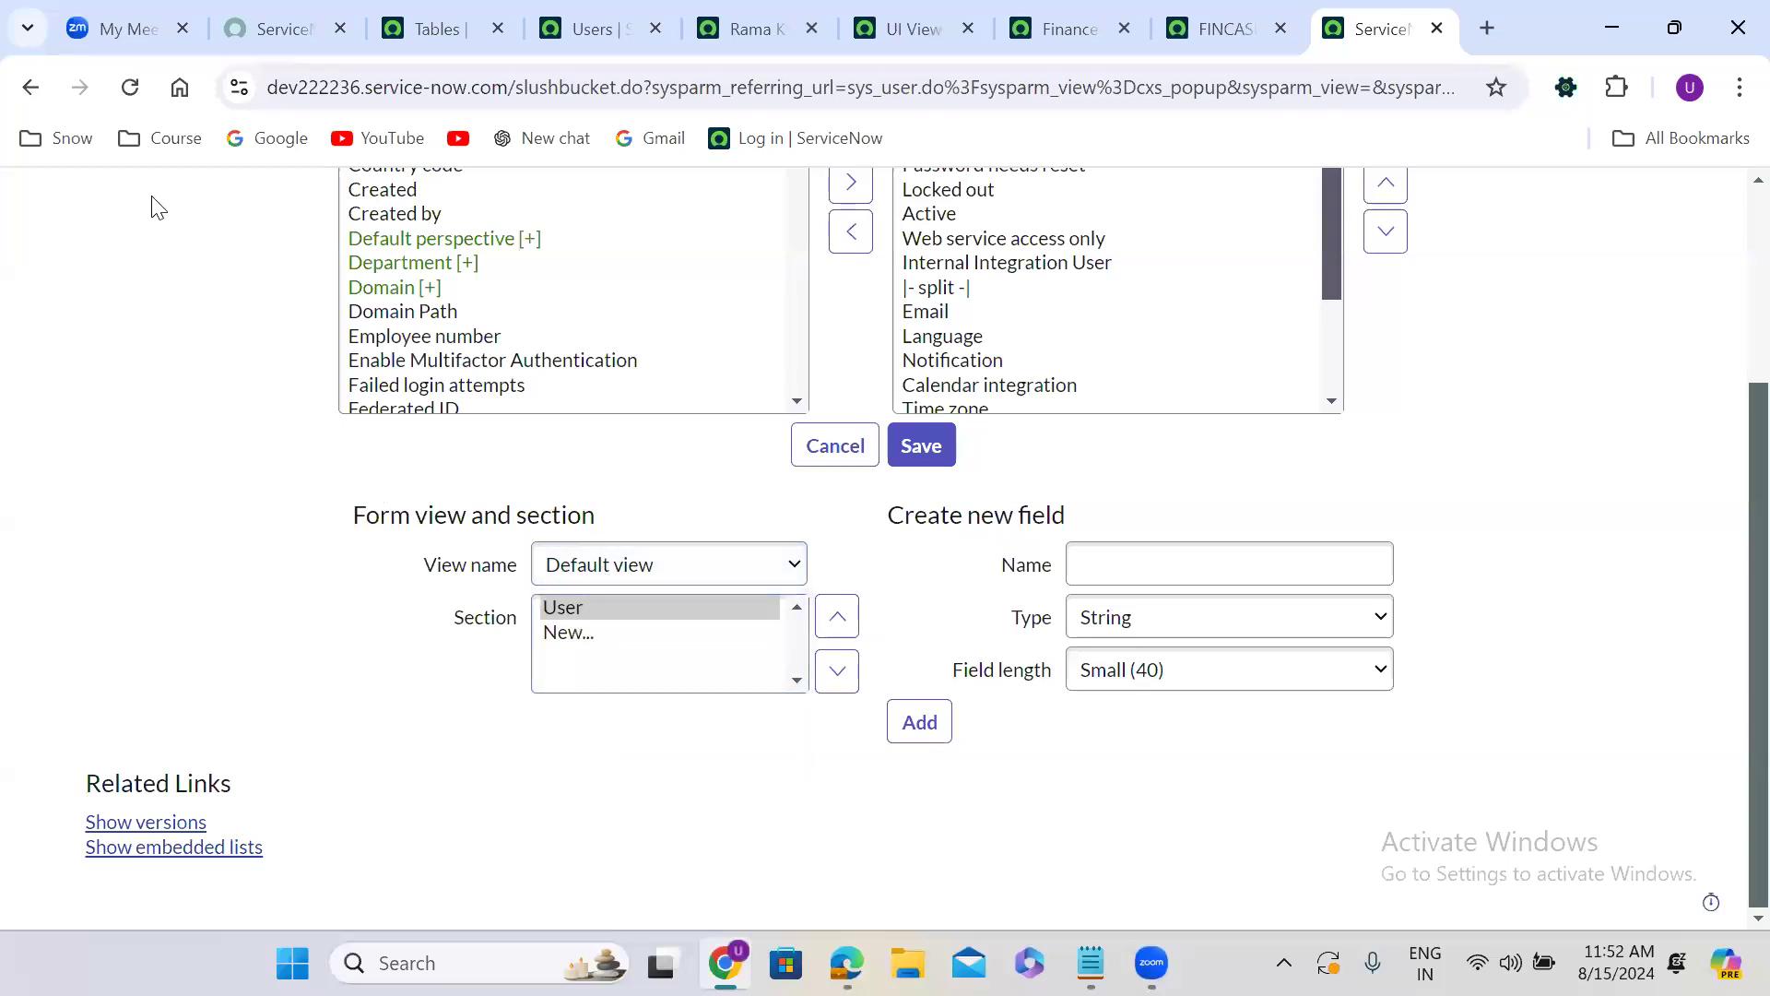
left_click(30, 88)
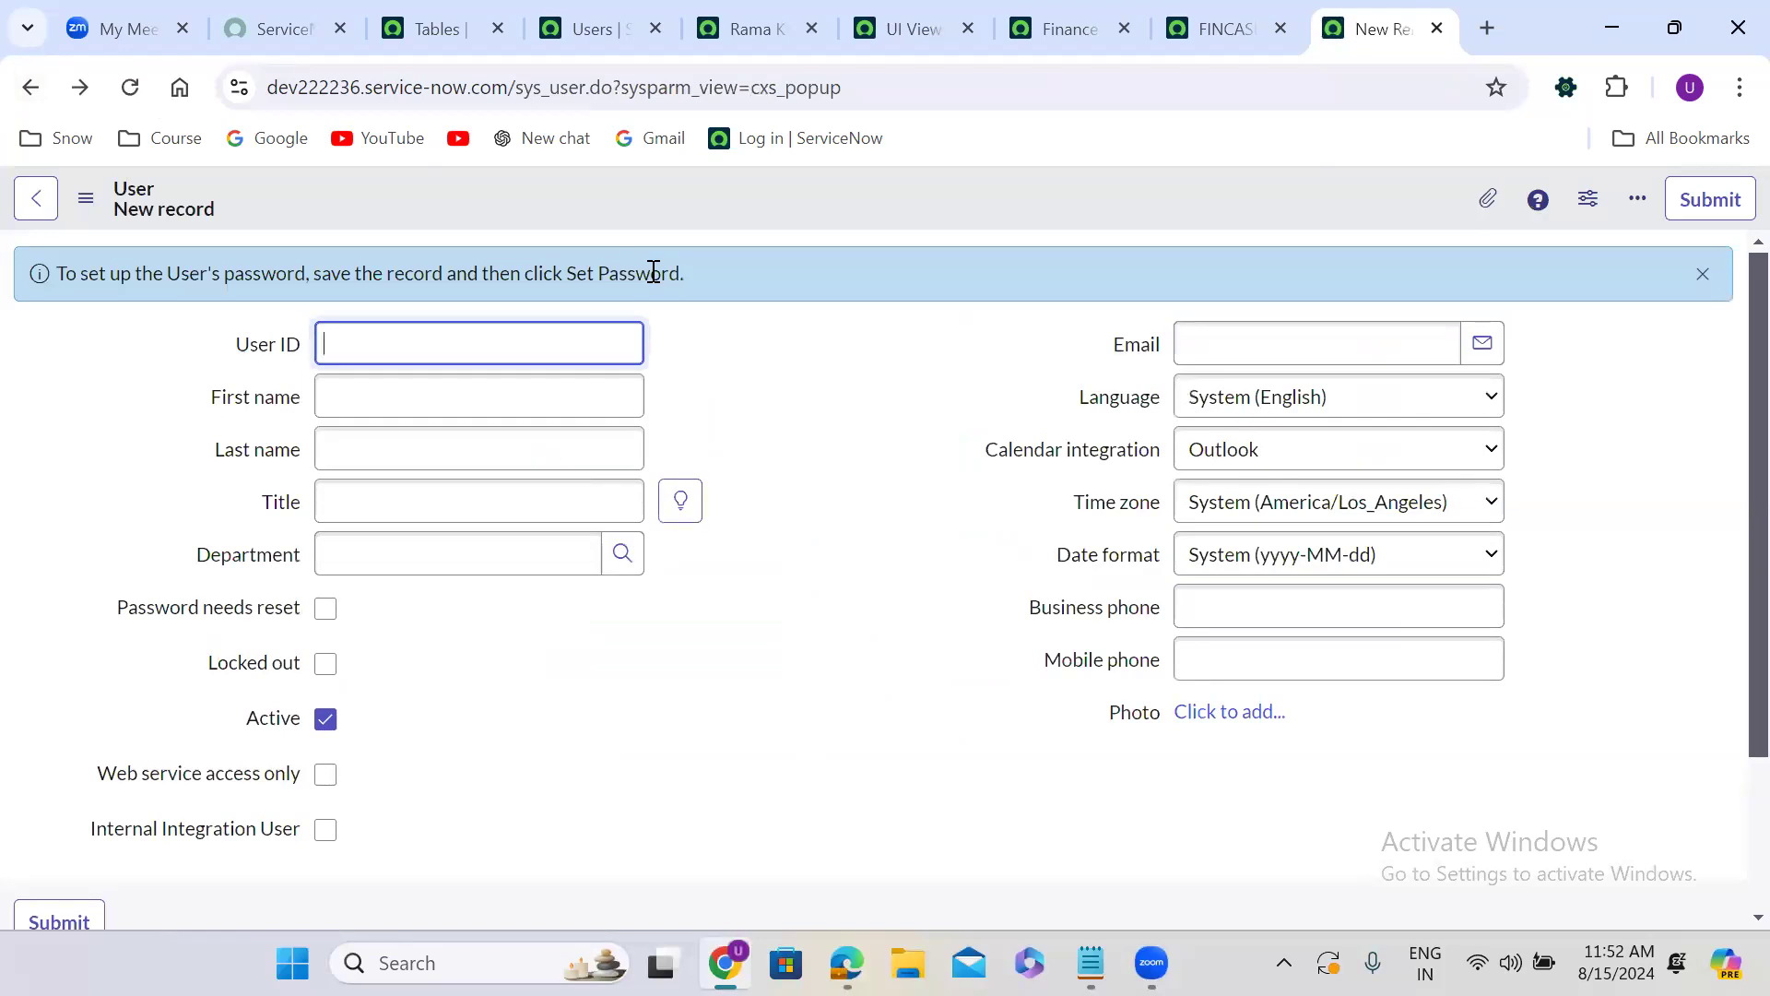
Open the User form's layout configuration and remove Title, Department, Password, Password needs reset, Locked out, Active and Web service access only from the selected fields.
right_click(815, 196)
mouse_move(955, 259)
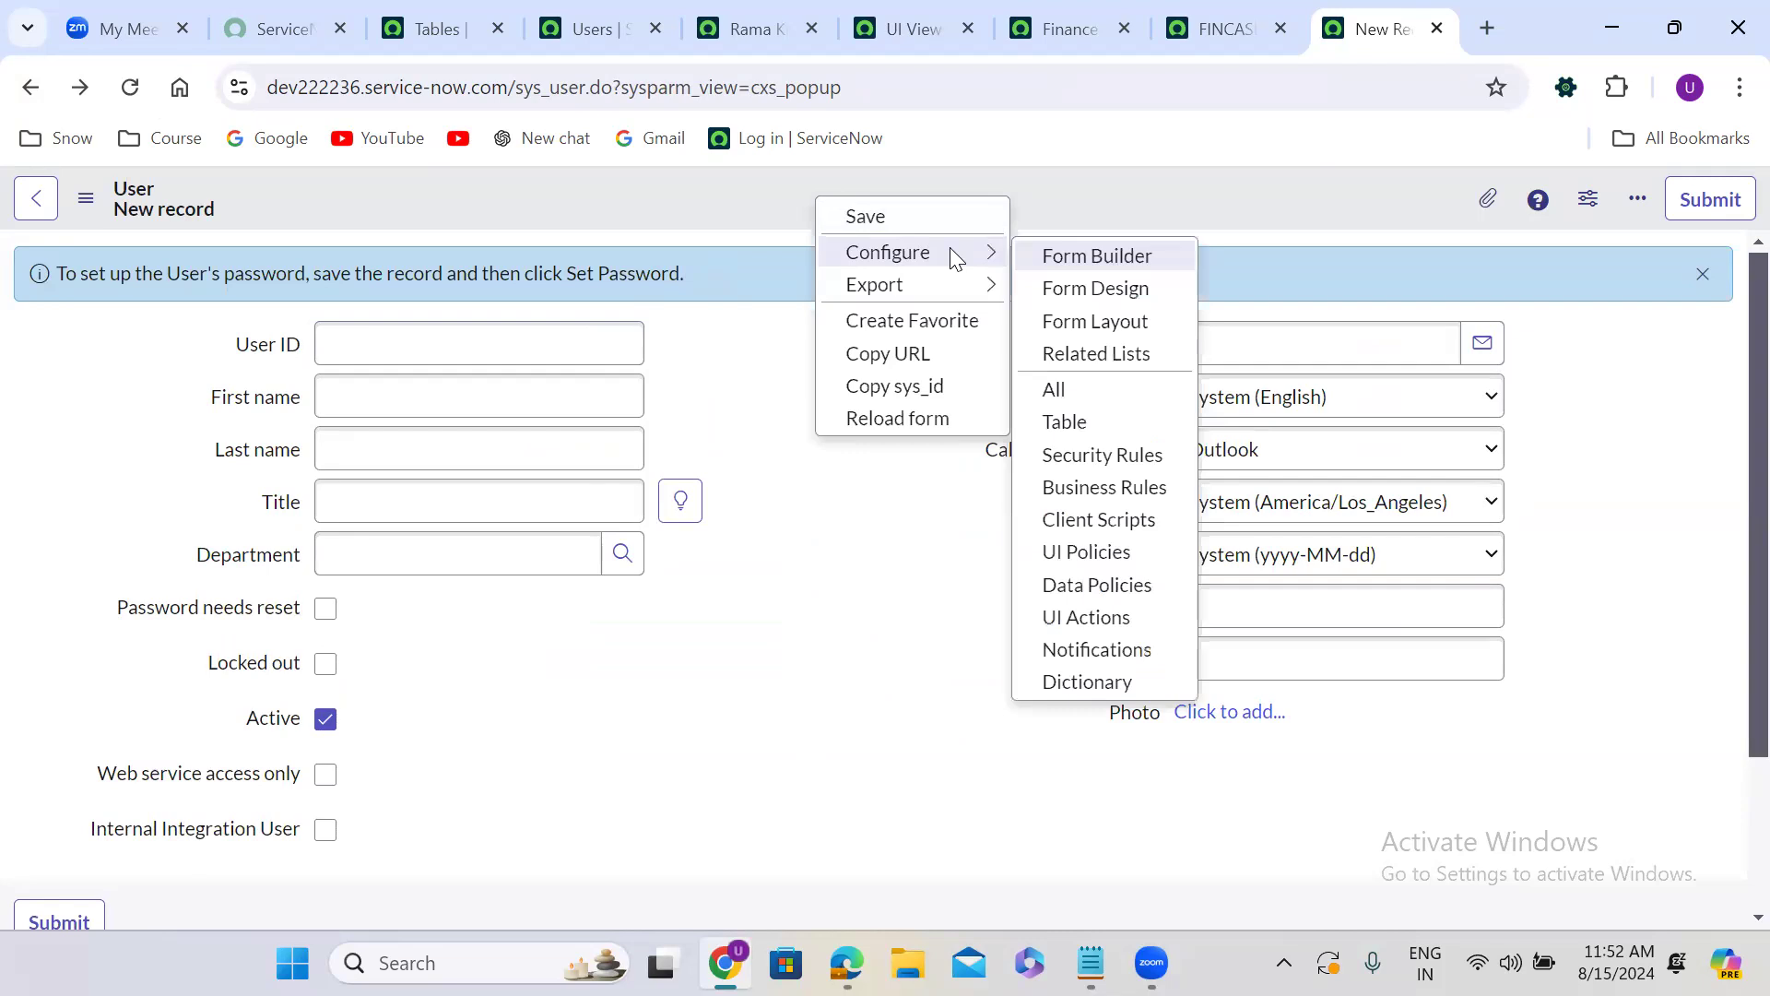
left_click(1134, 323)
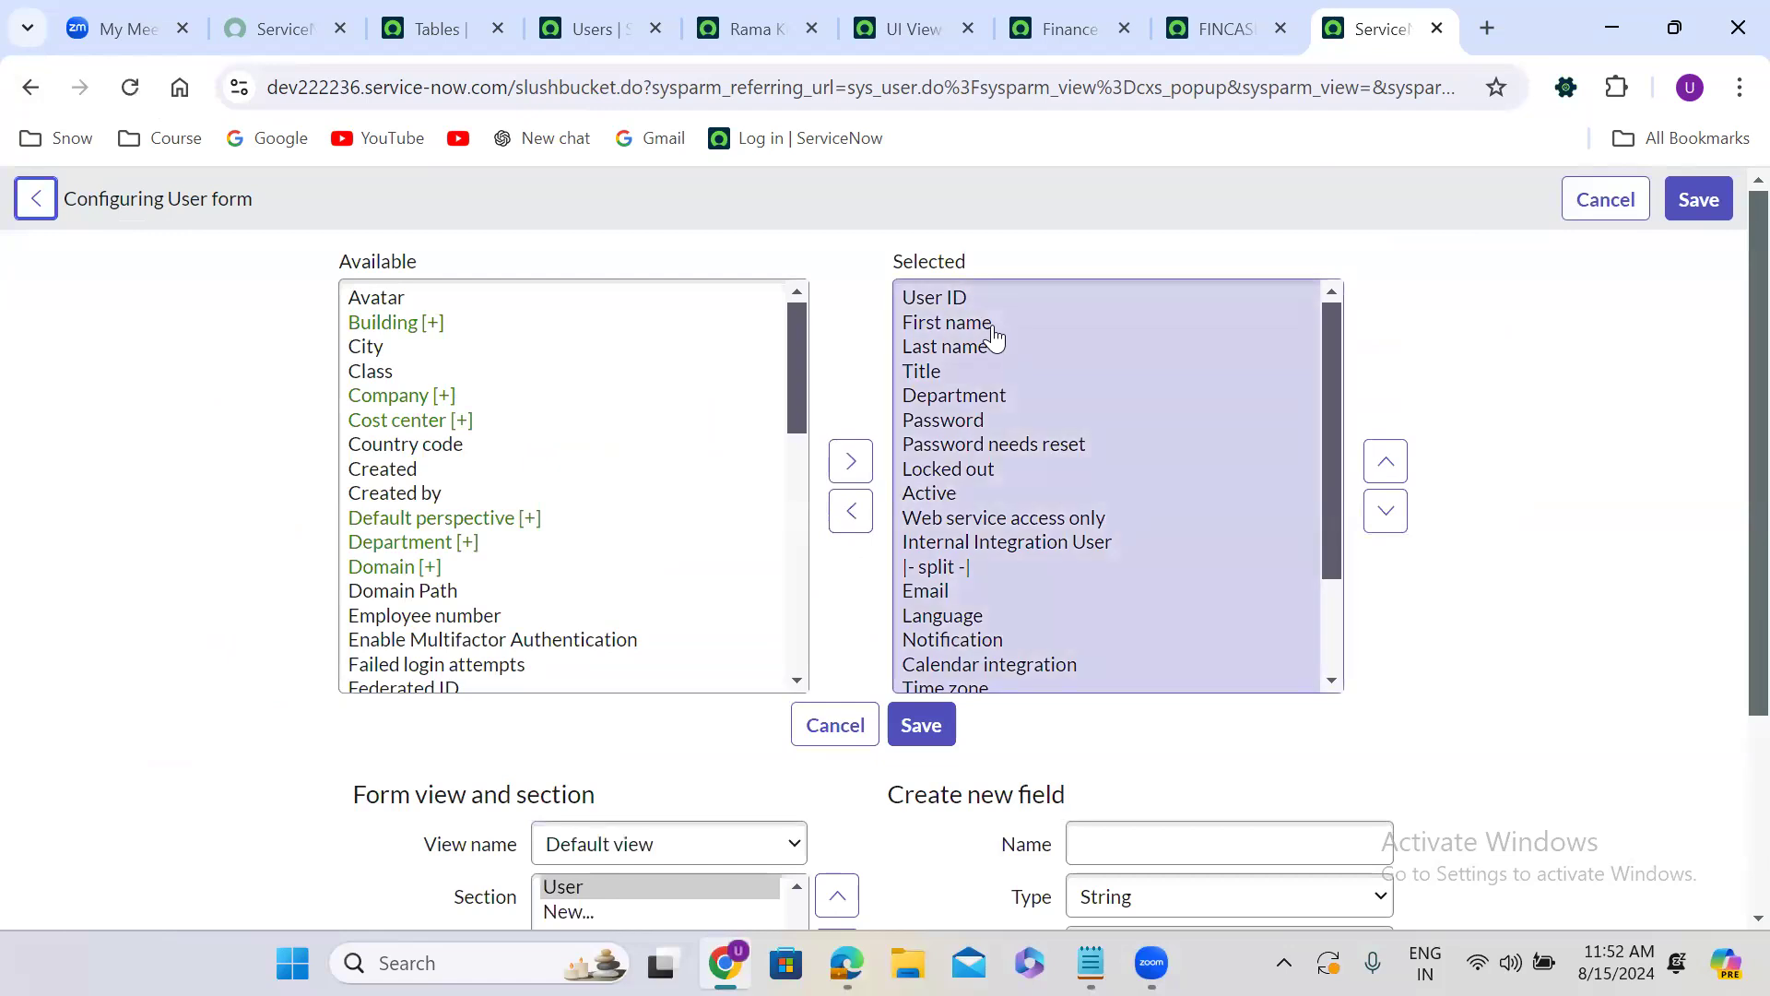
left_click(973, 382)
double_click(959, 378)
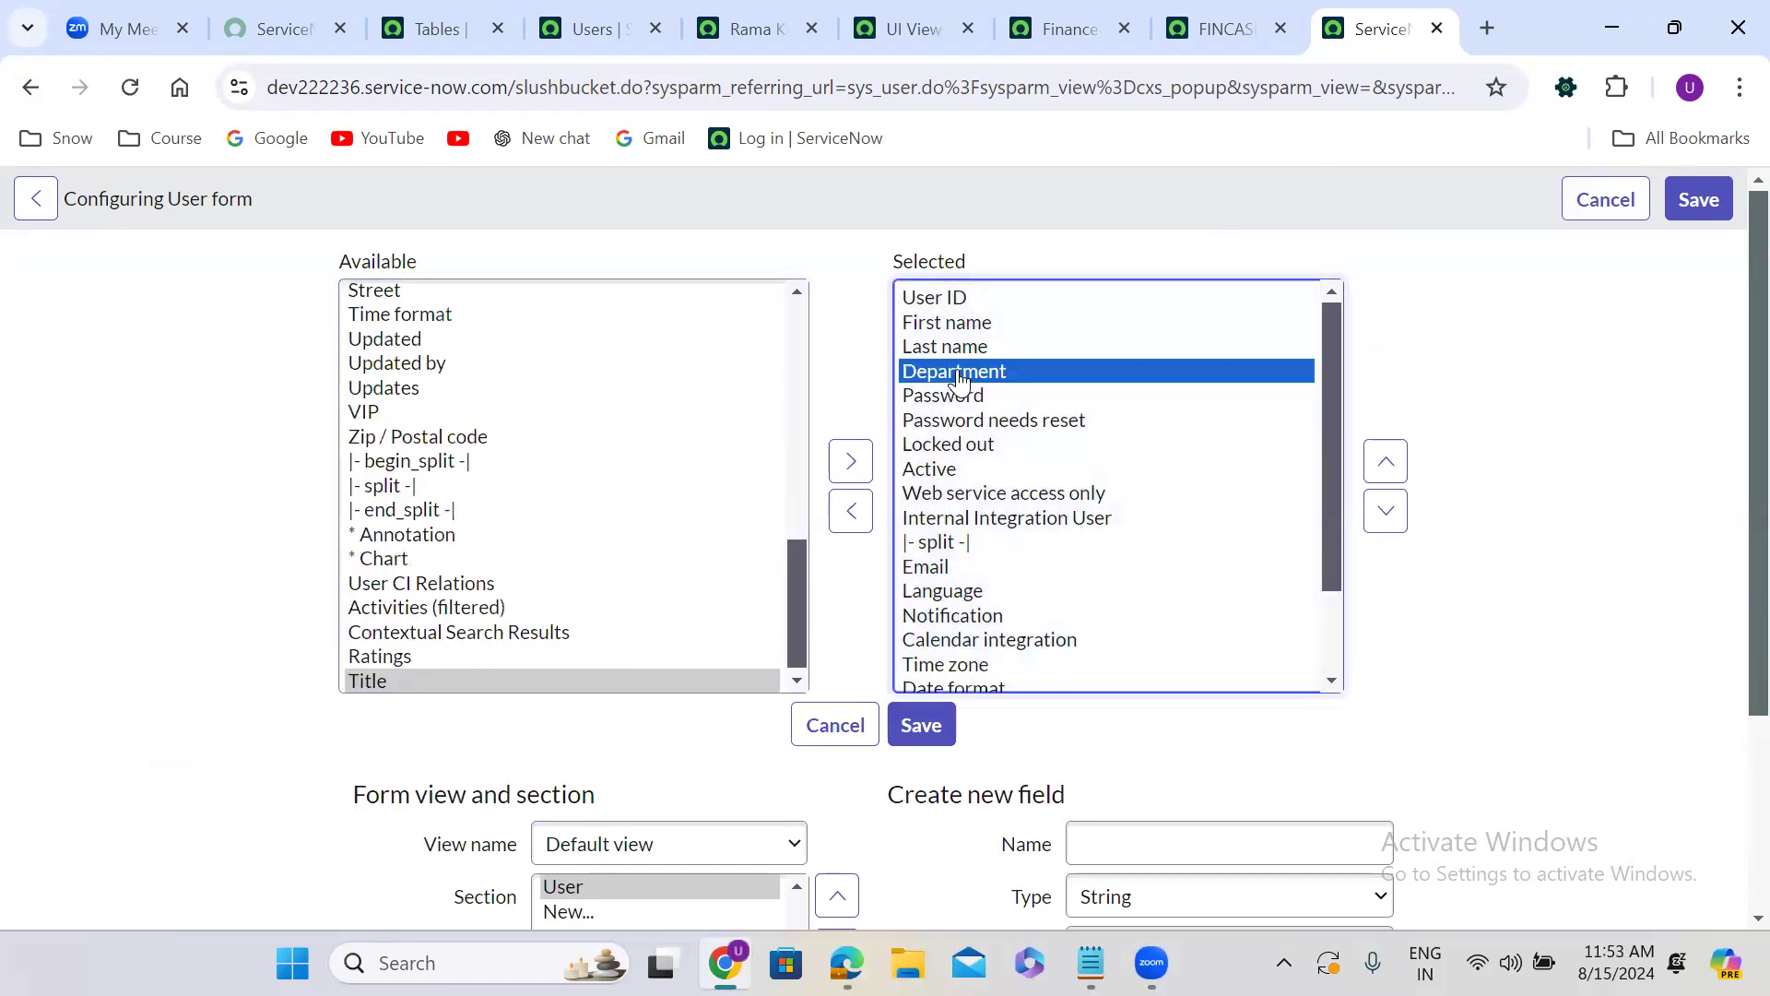
double_click(958, 378)
double_click(959, 378)
double_click(959, 378)
double_click(959, 378)
double_click(959, 378)
double_click(959, 378)
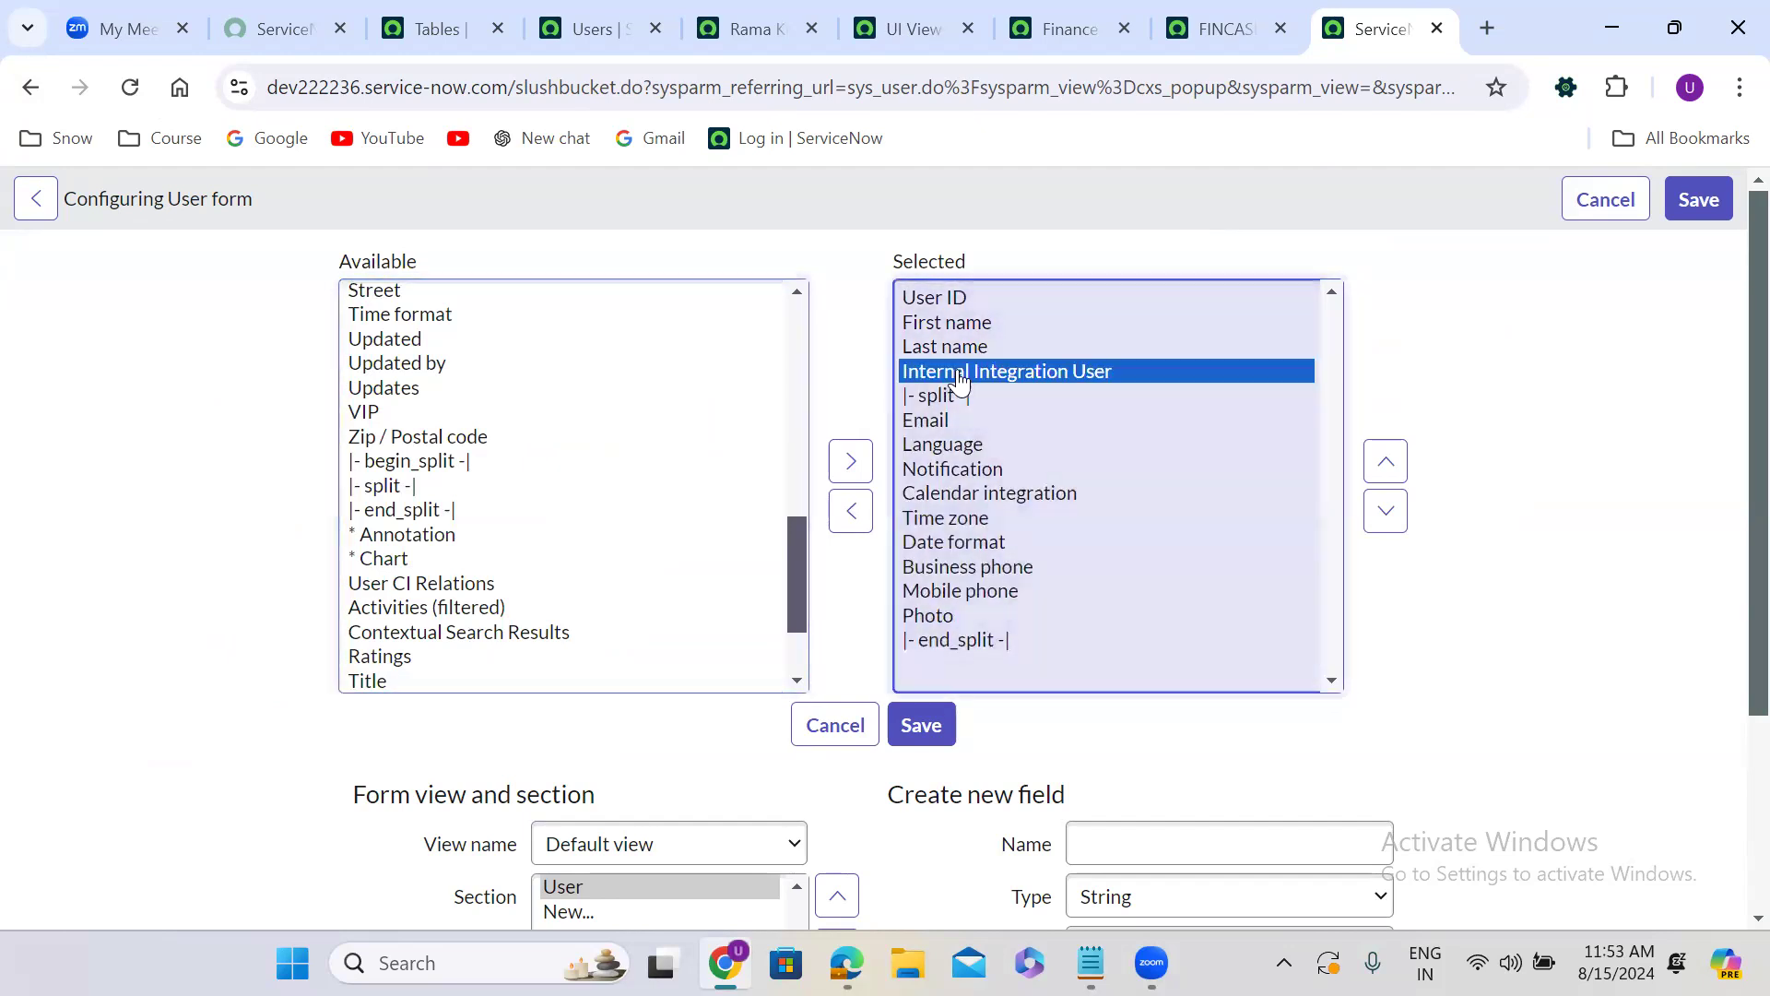
Remove Internal Integration User, Notification, Calendar integration, Time zone, Date format, Business phone, Mobile phone and Photo from the selected fields, and save the layout.
double_click(1022, 381)
double_click(976, 547)
double_click(975, 550)
double_click(975, 547)
double_click(964, 446)
double_click(965, 447)
double_click(962, 448)
double_click(961, 446)
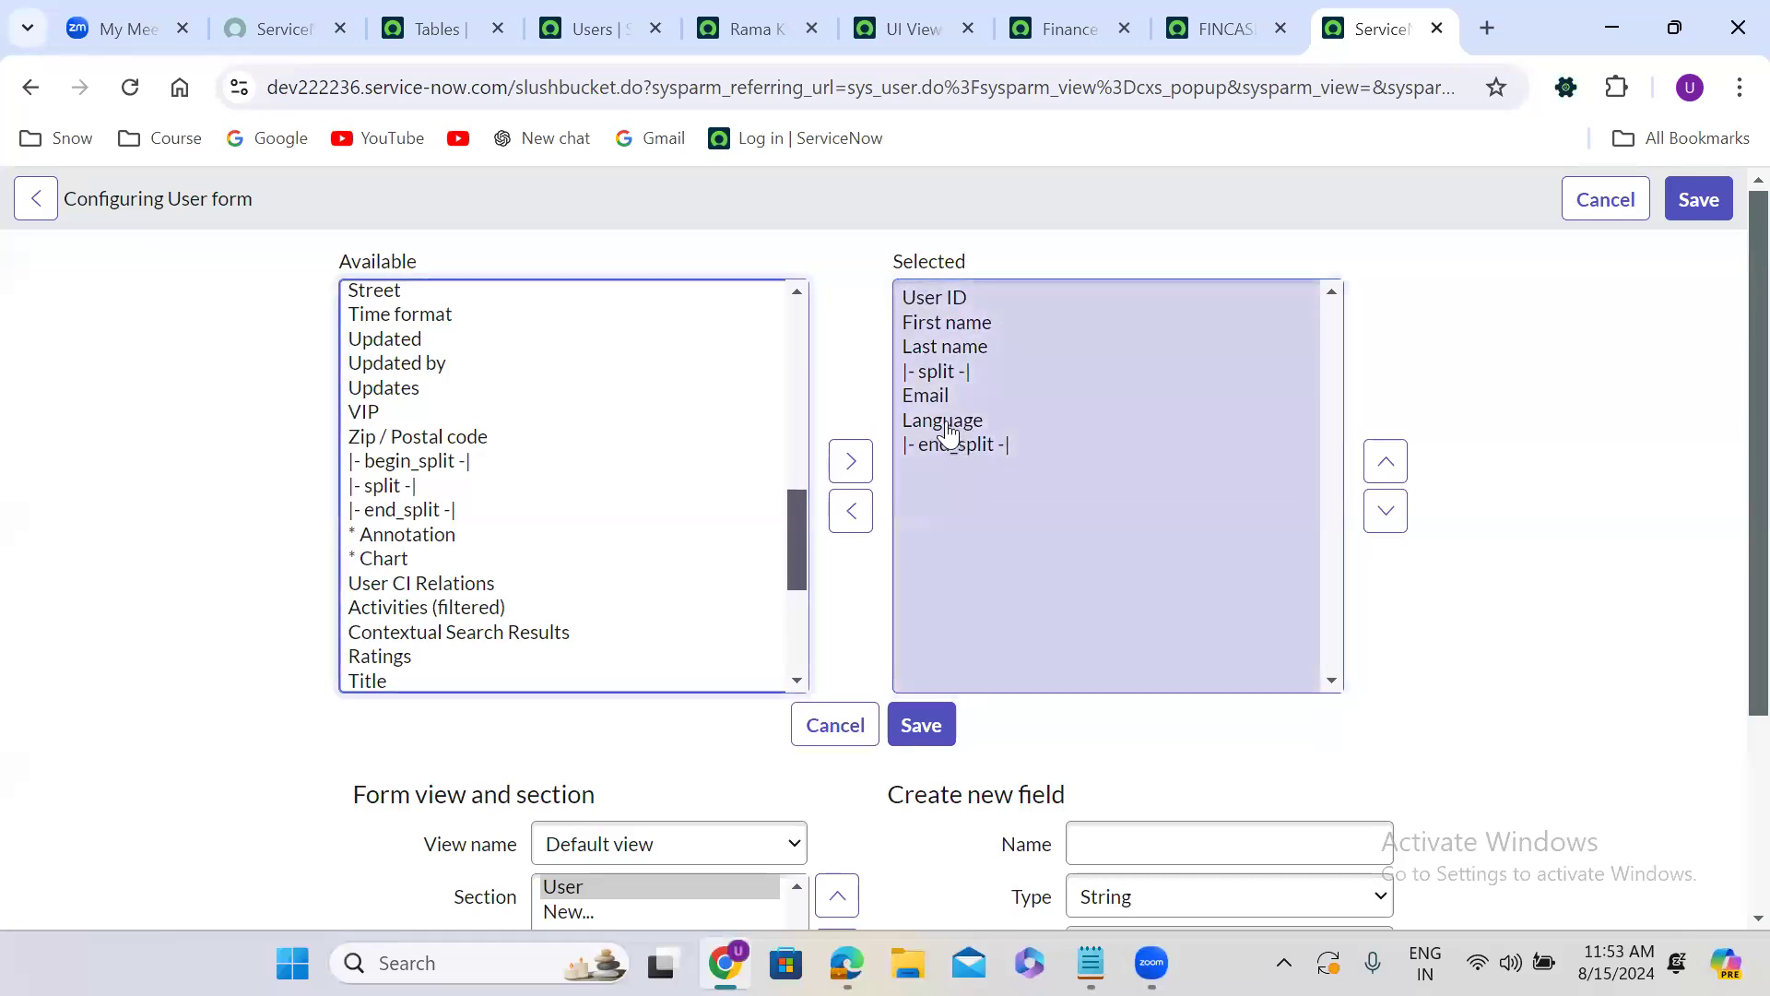
left_click(925, 723)
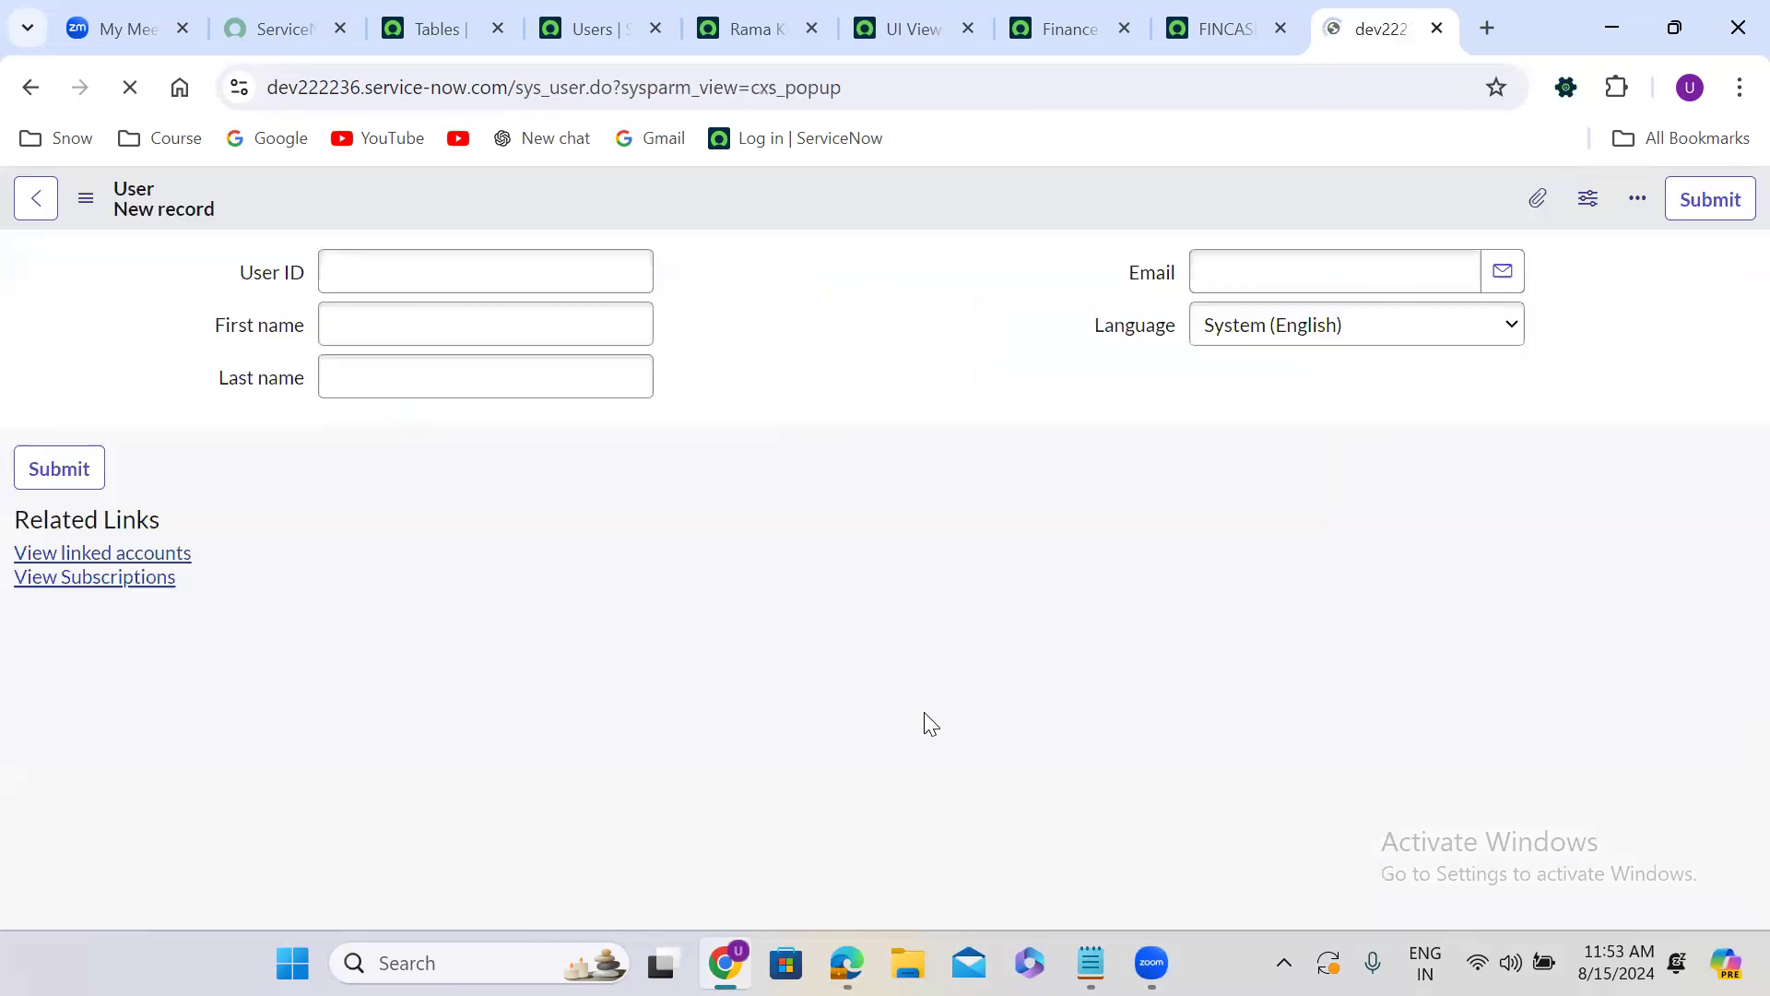
left_click(759, 387)
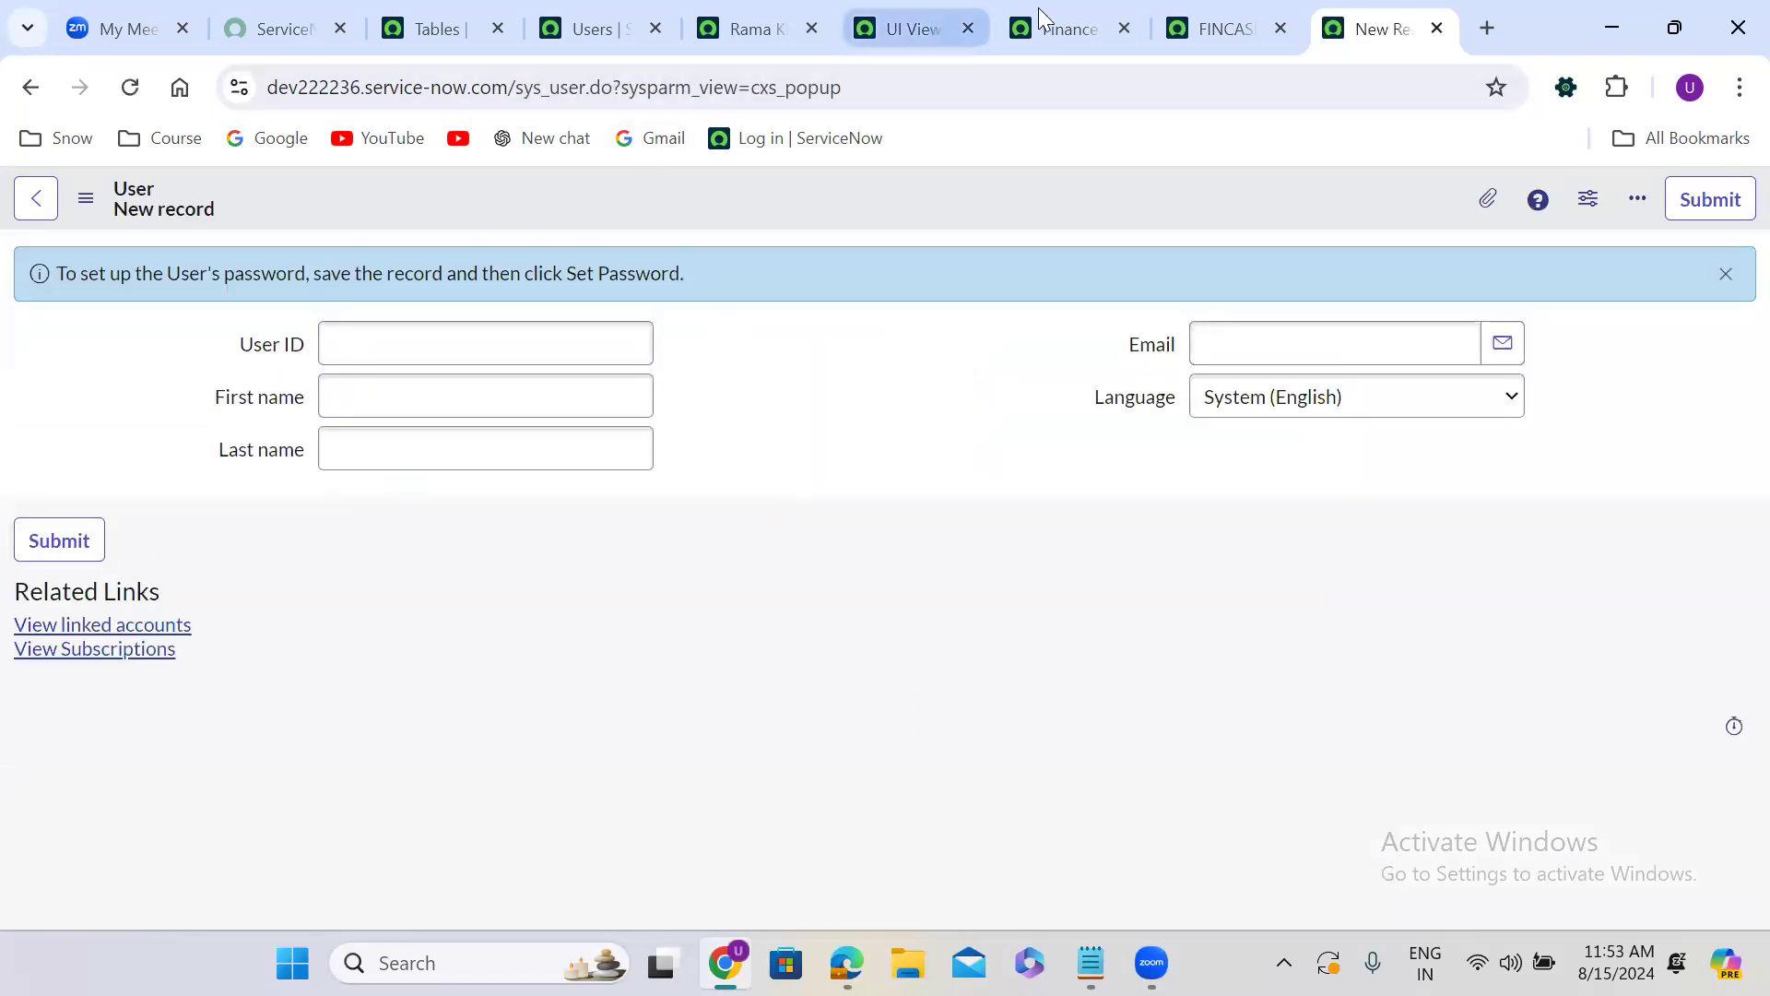
Reload the open Finance Case record, fill its Caller field with a suggested user and preview that user's record.
left_click(1183, 23)
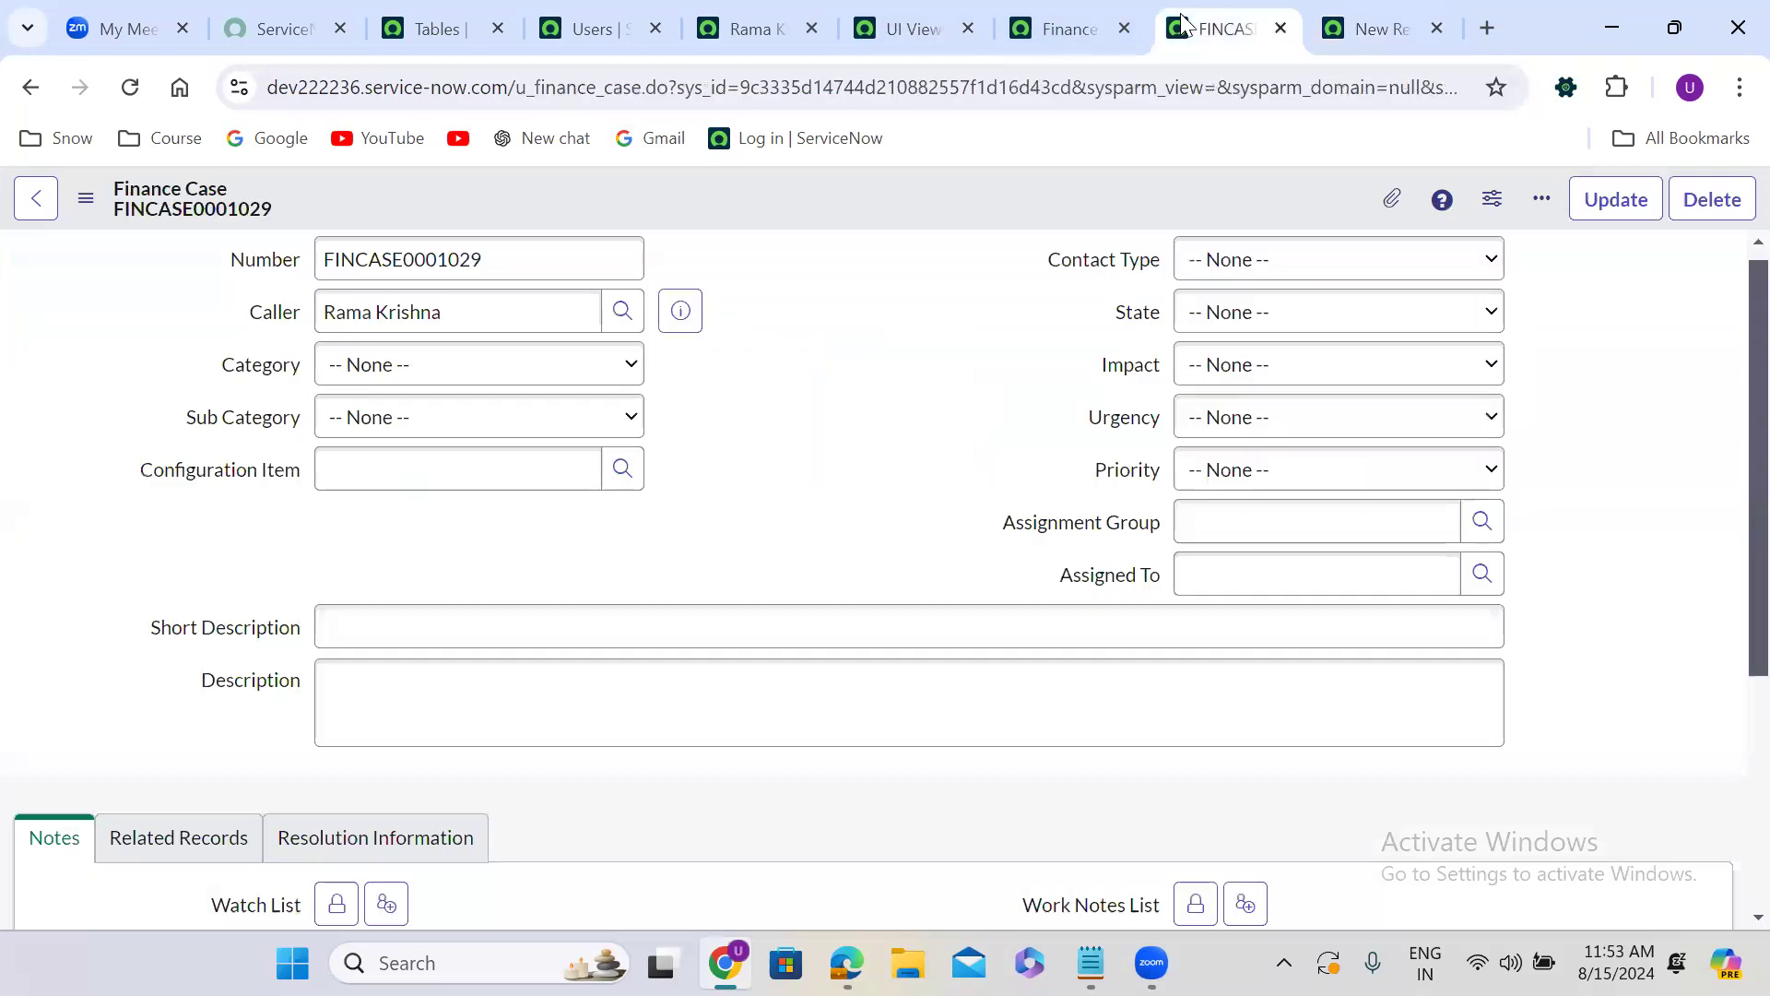
left_click(130, 87)
left_click(1016, 259)
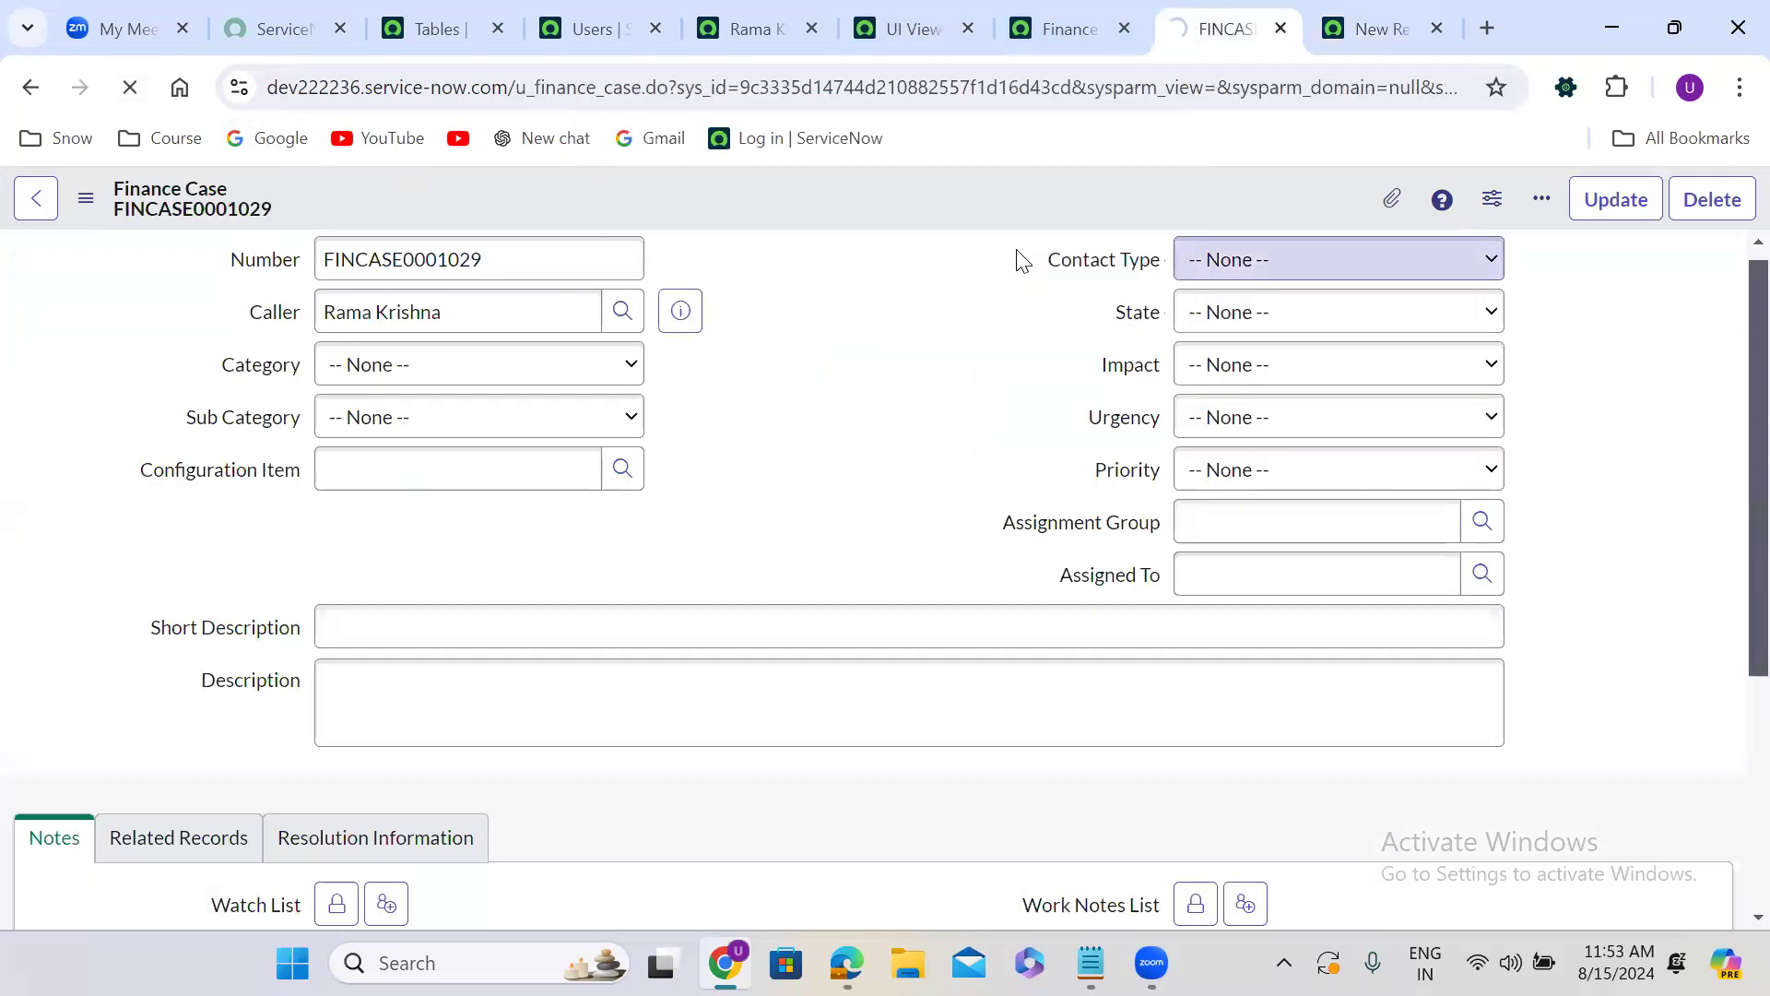
left_click(439, 330)
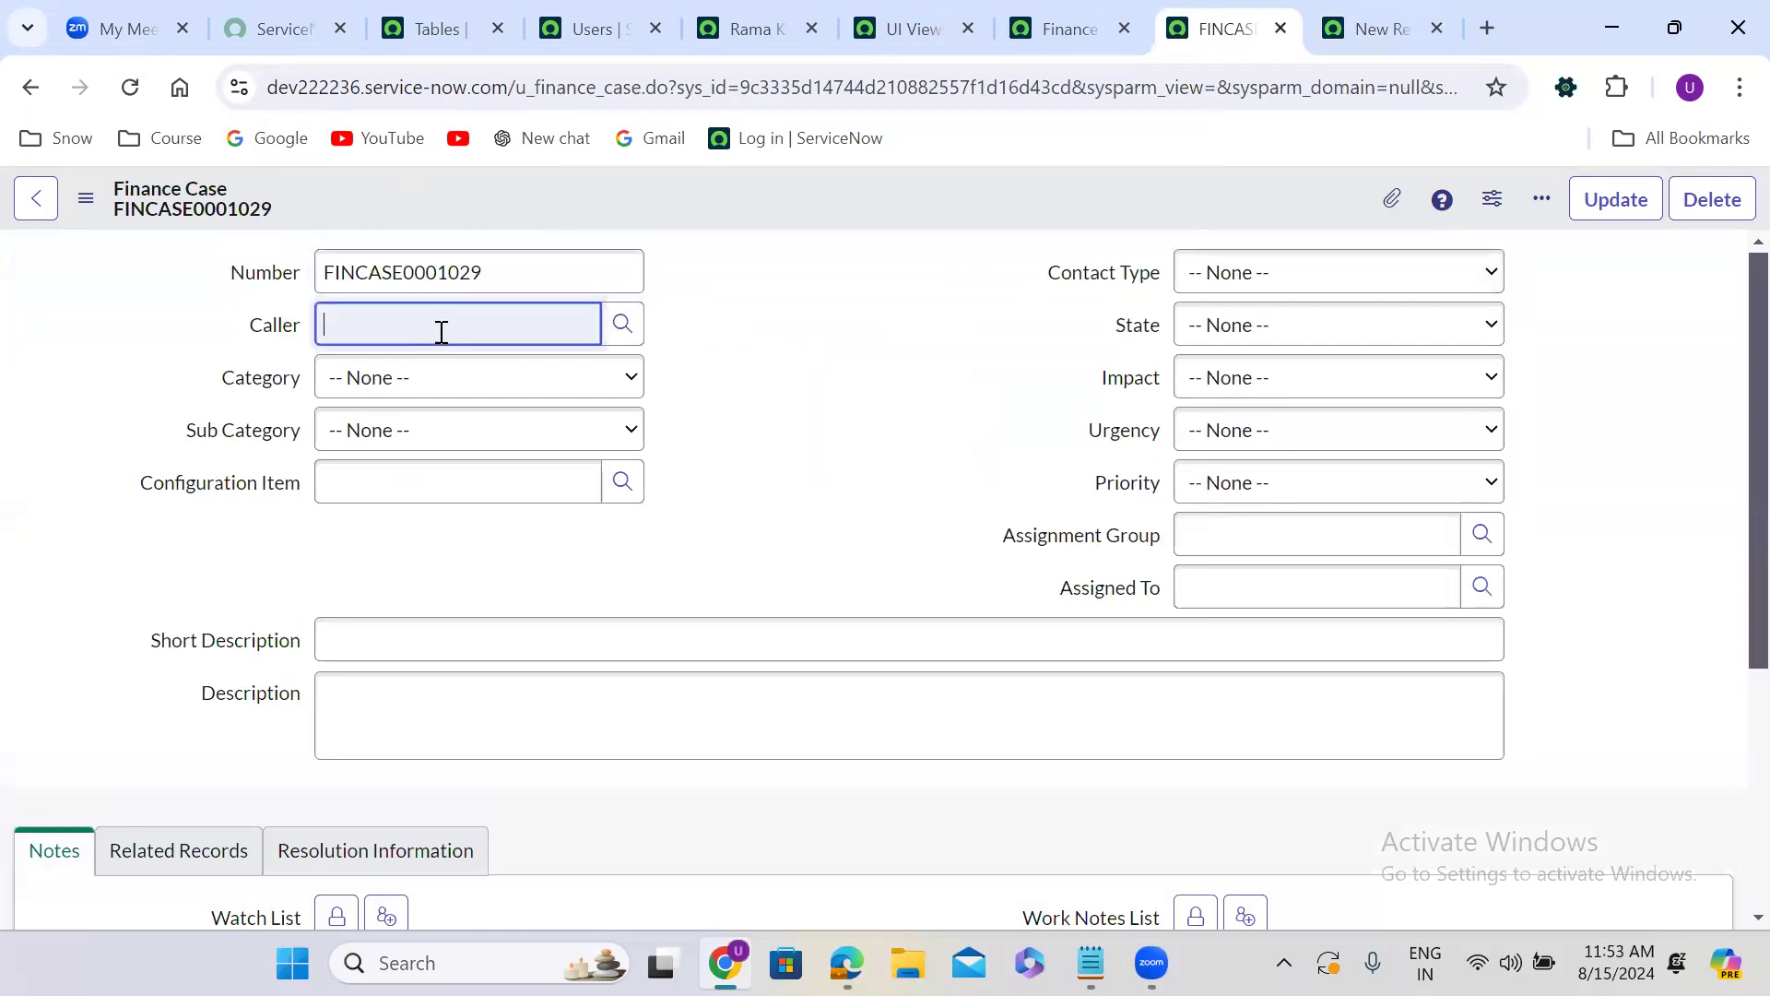
left_click(403, 406)
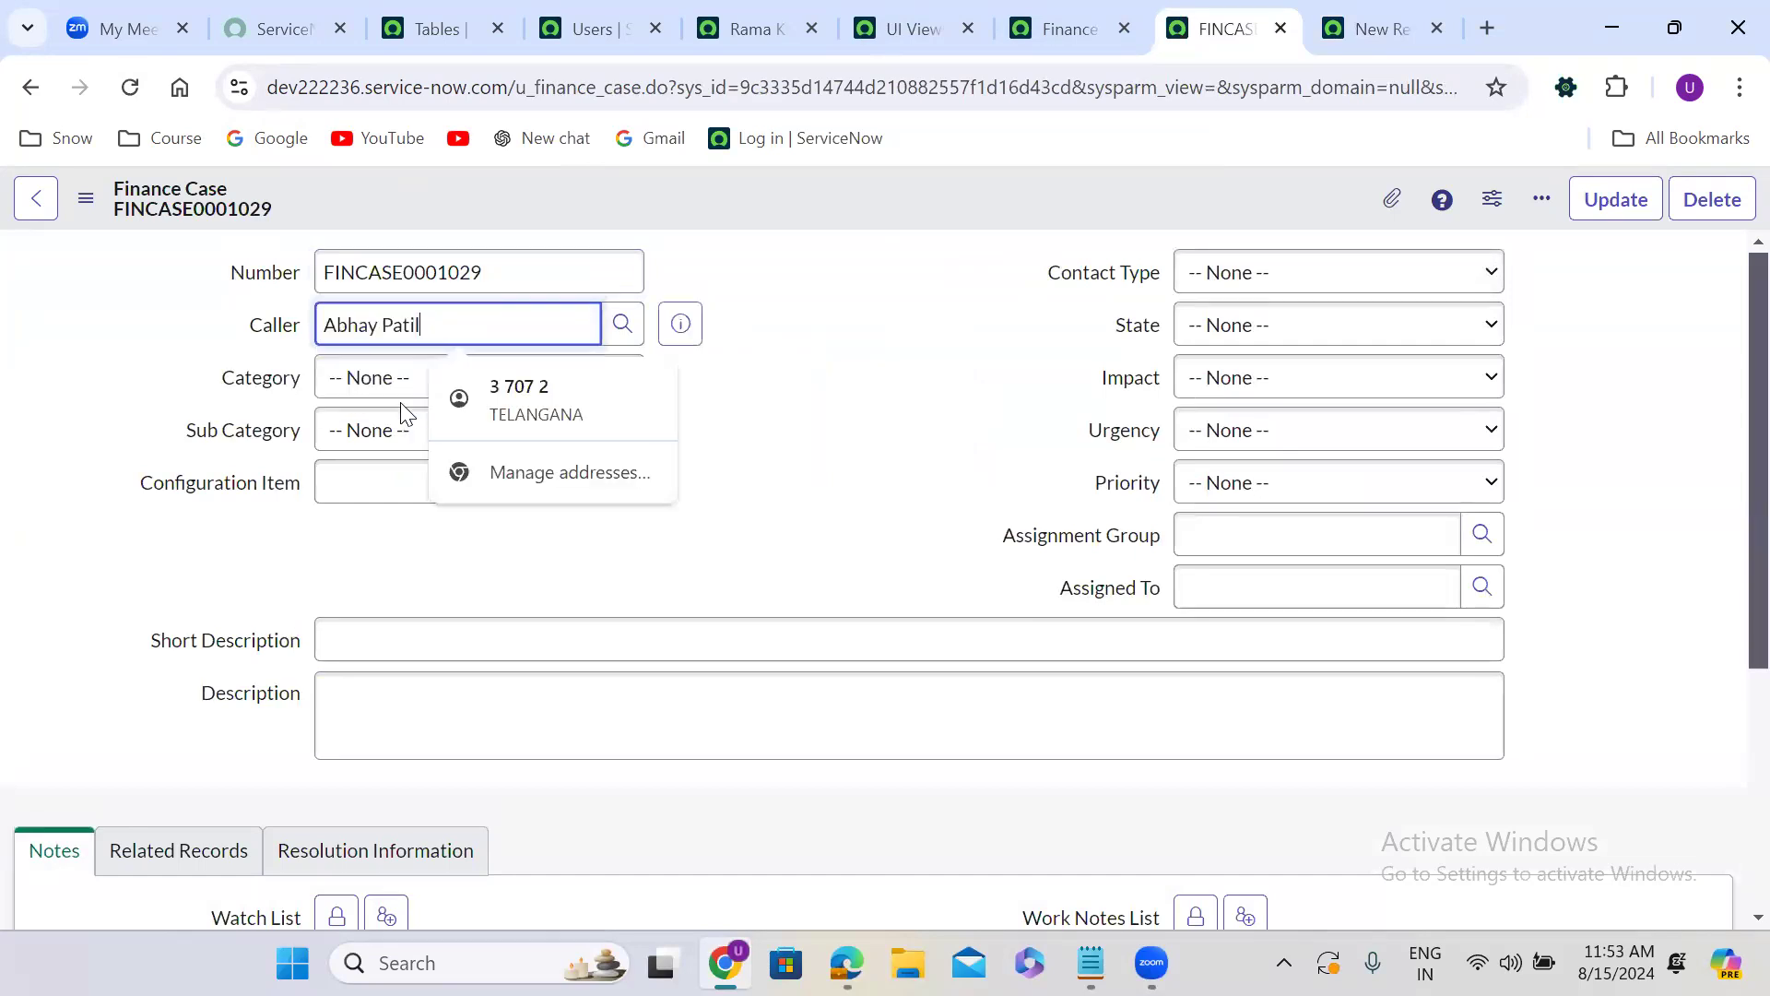
left_click(683, 323)
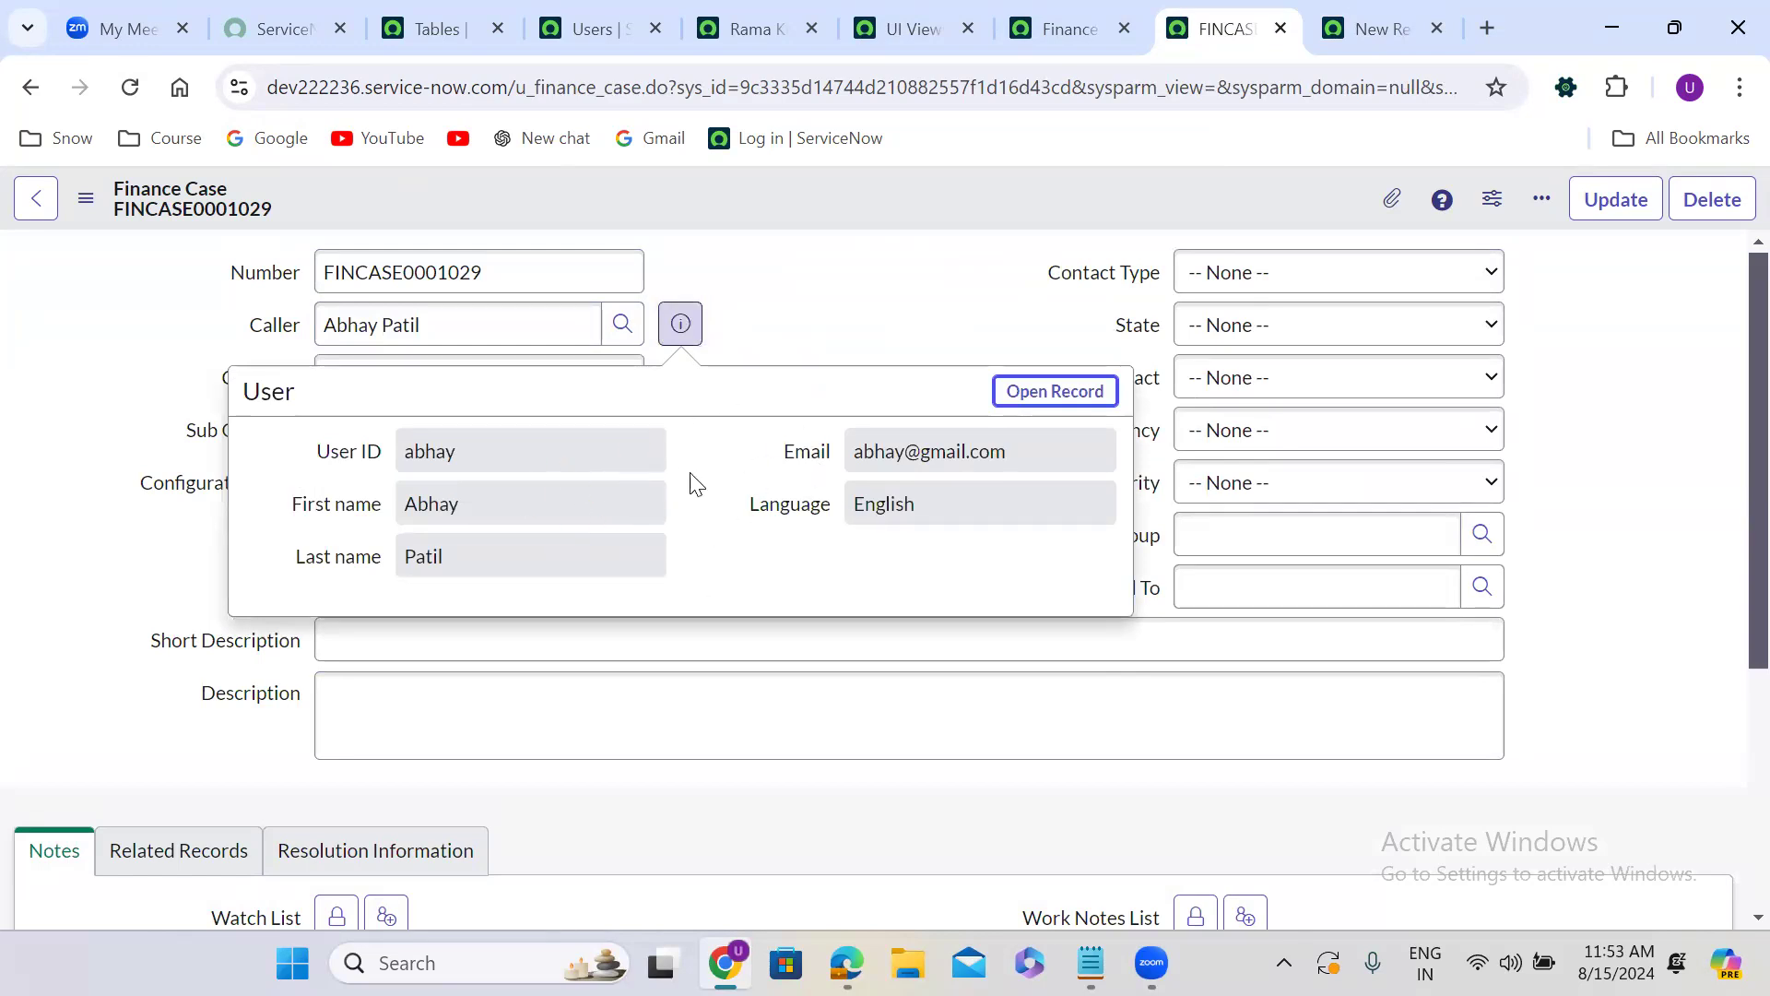
Compare the fields in the Finance Case's caller preview with those on the new User record form in the cxs_popup view.
left_click(1346, 26)
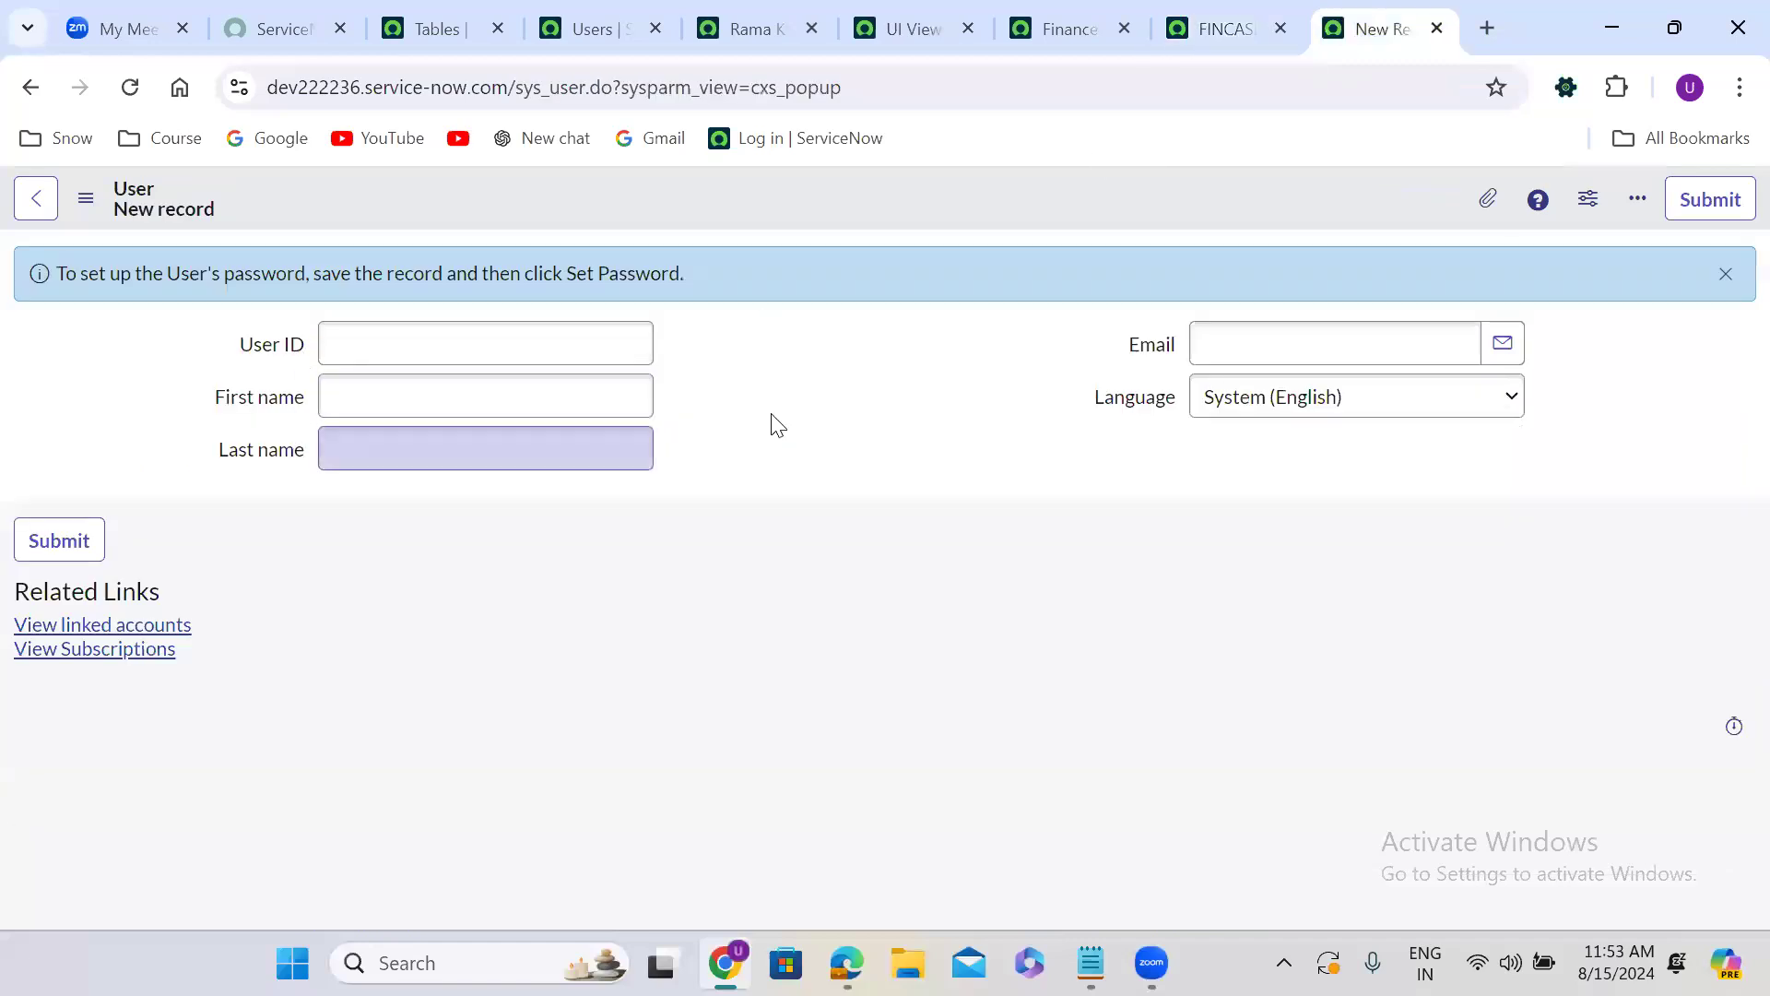
left_click(1195, 38)
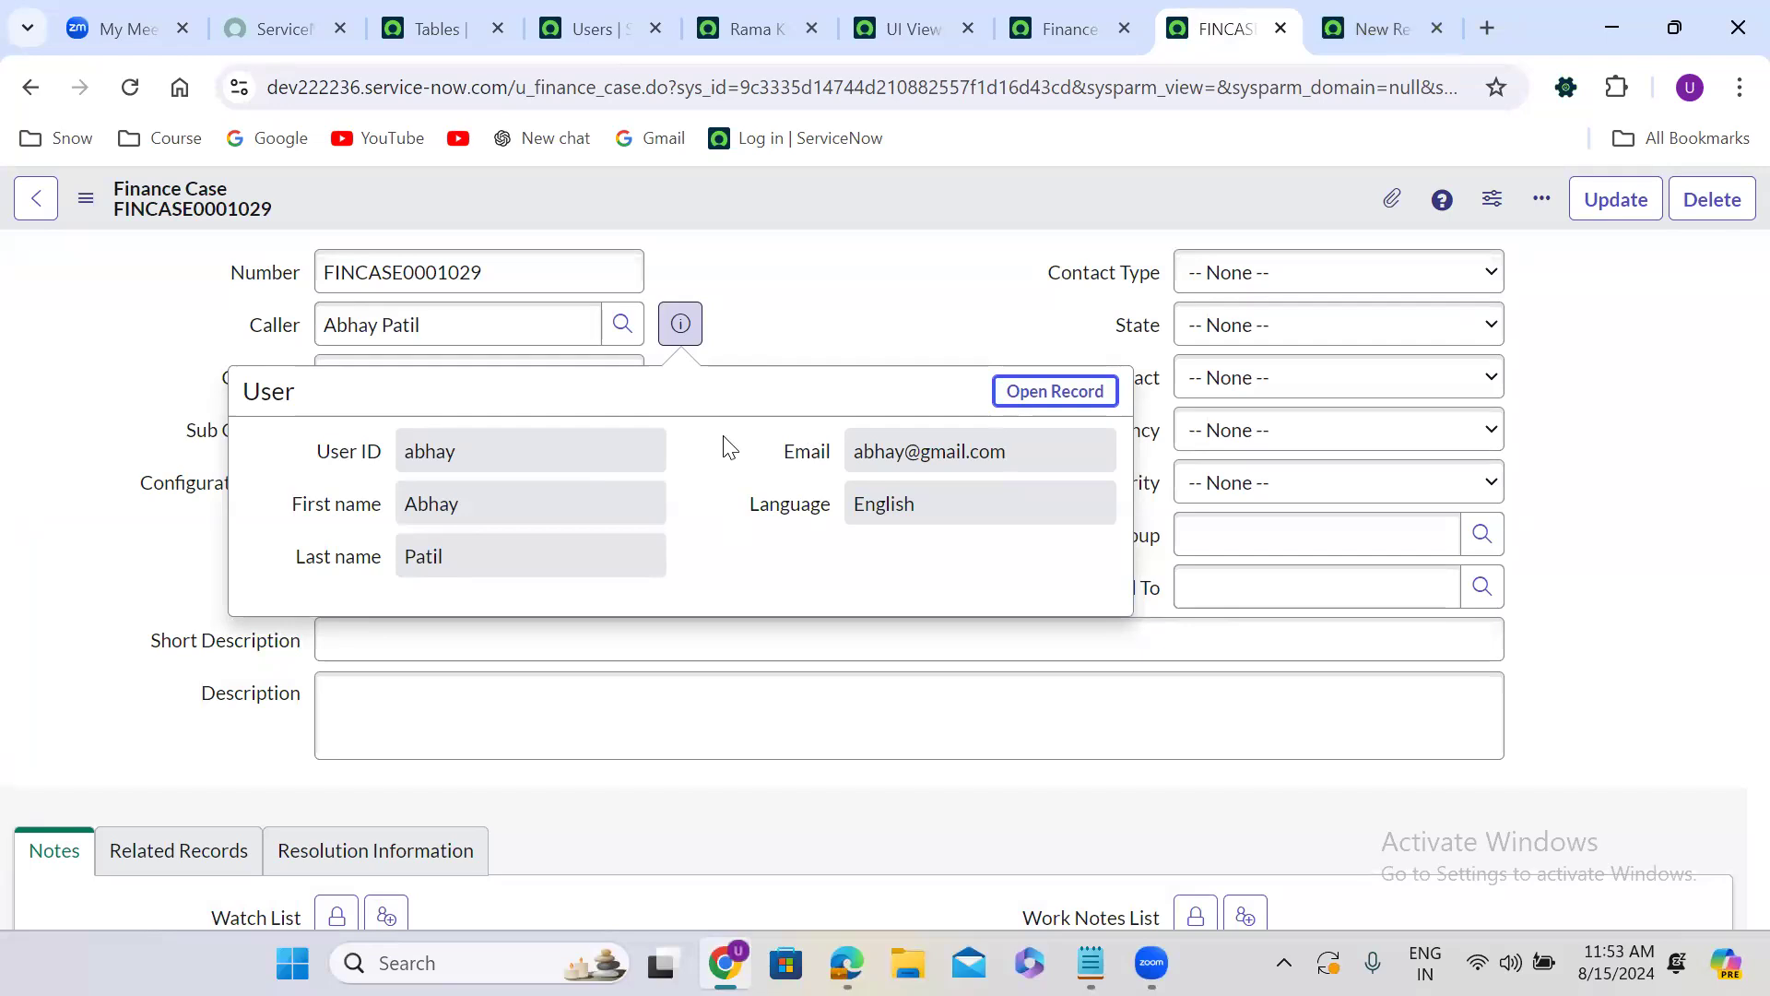
left_click(1392, 11)
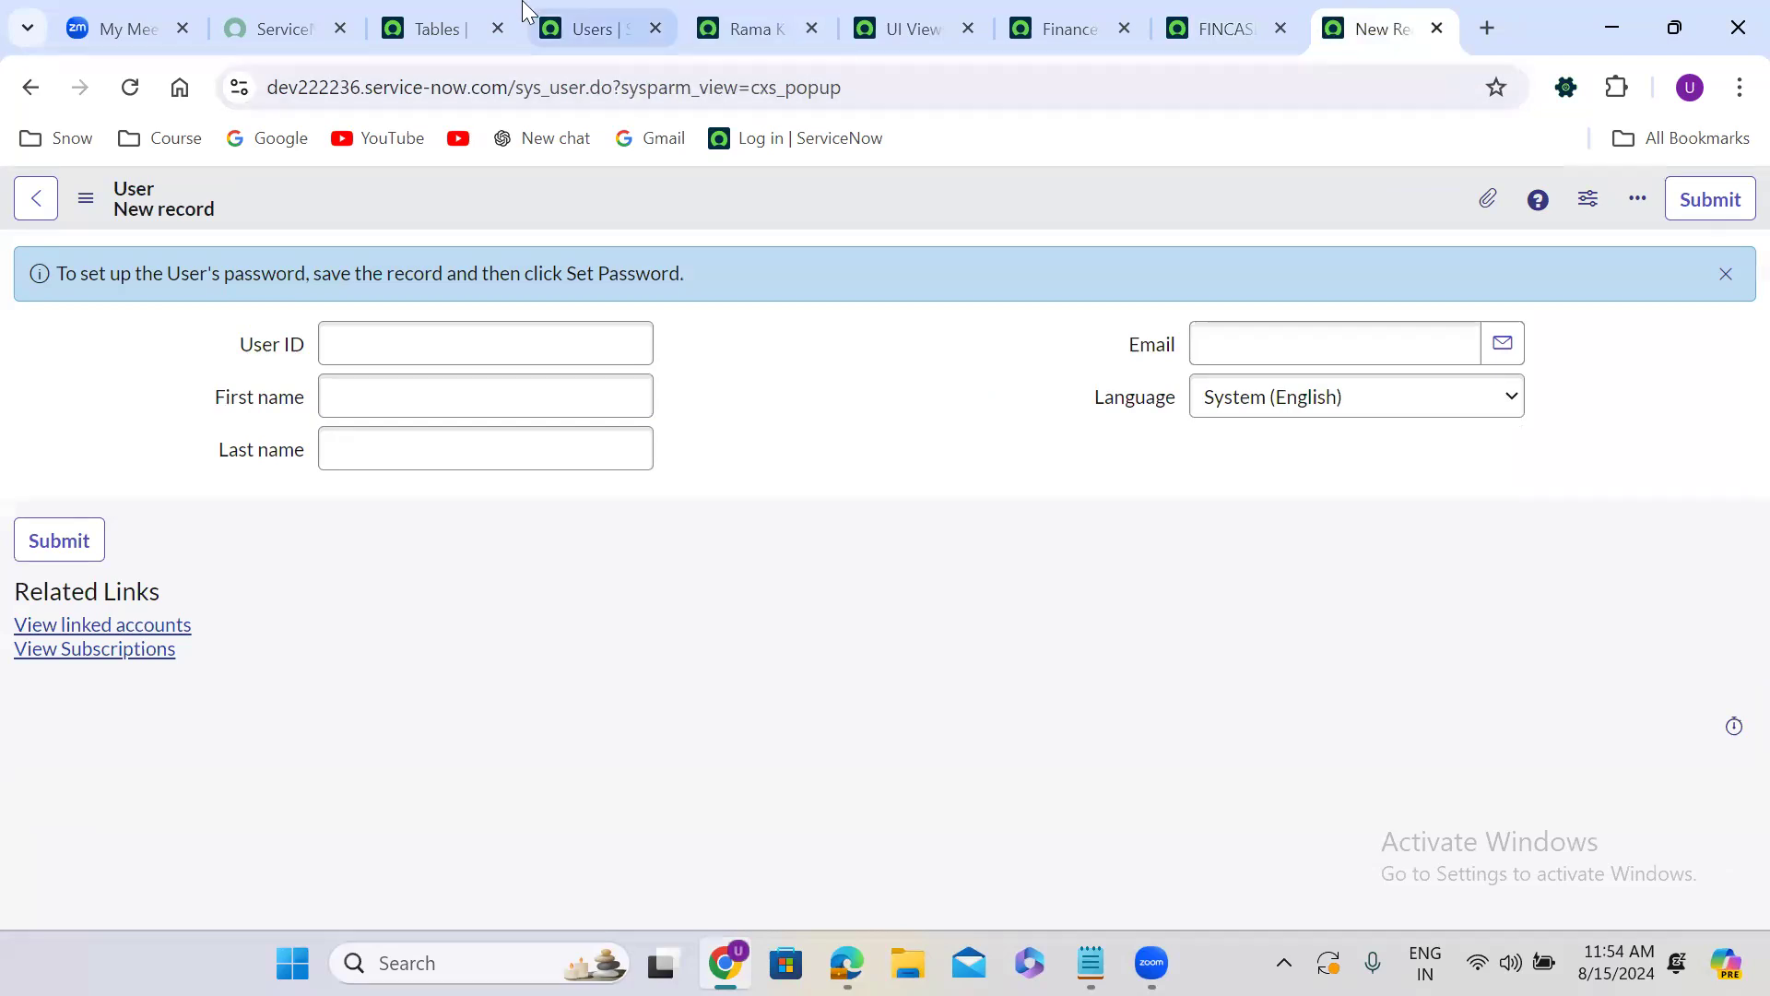
Replace the Finance Case's Caller with another suggested user, preview that user's record and close the preview.
left_click(1201, 11)
left_click(474, 316)
key("ctrl+a")
type("rama")
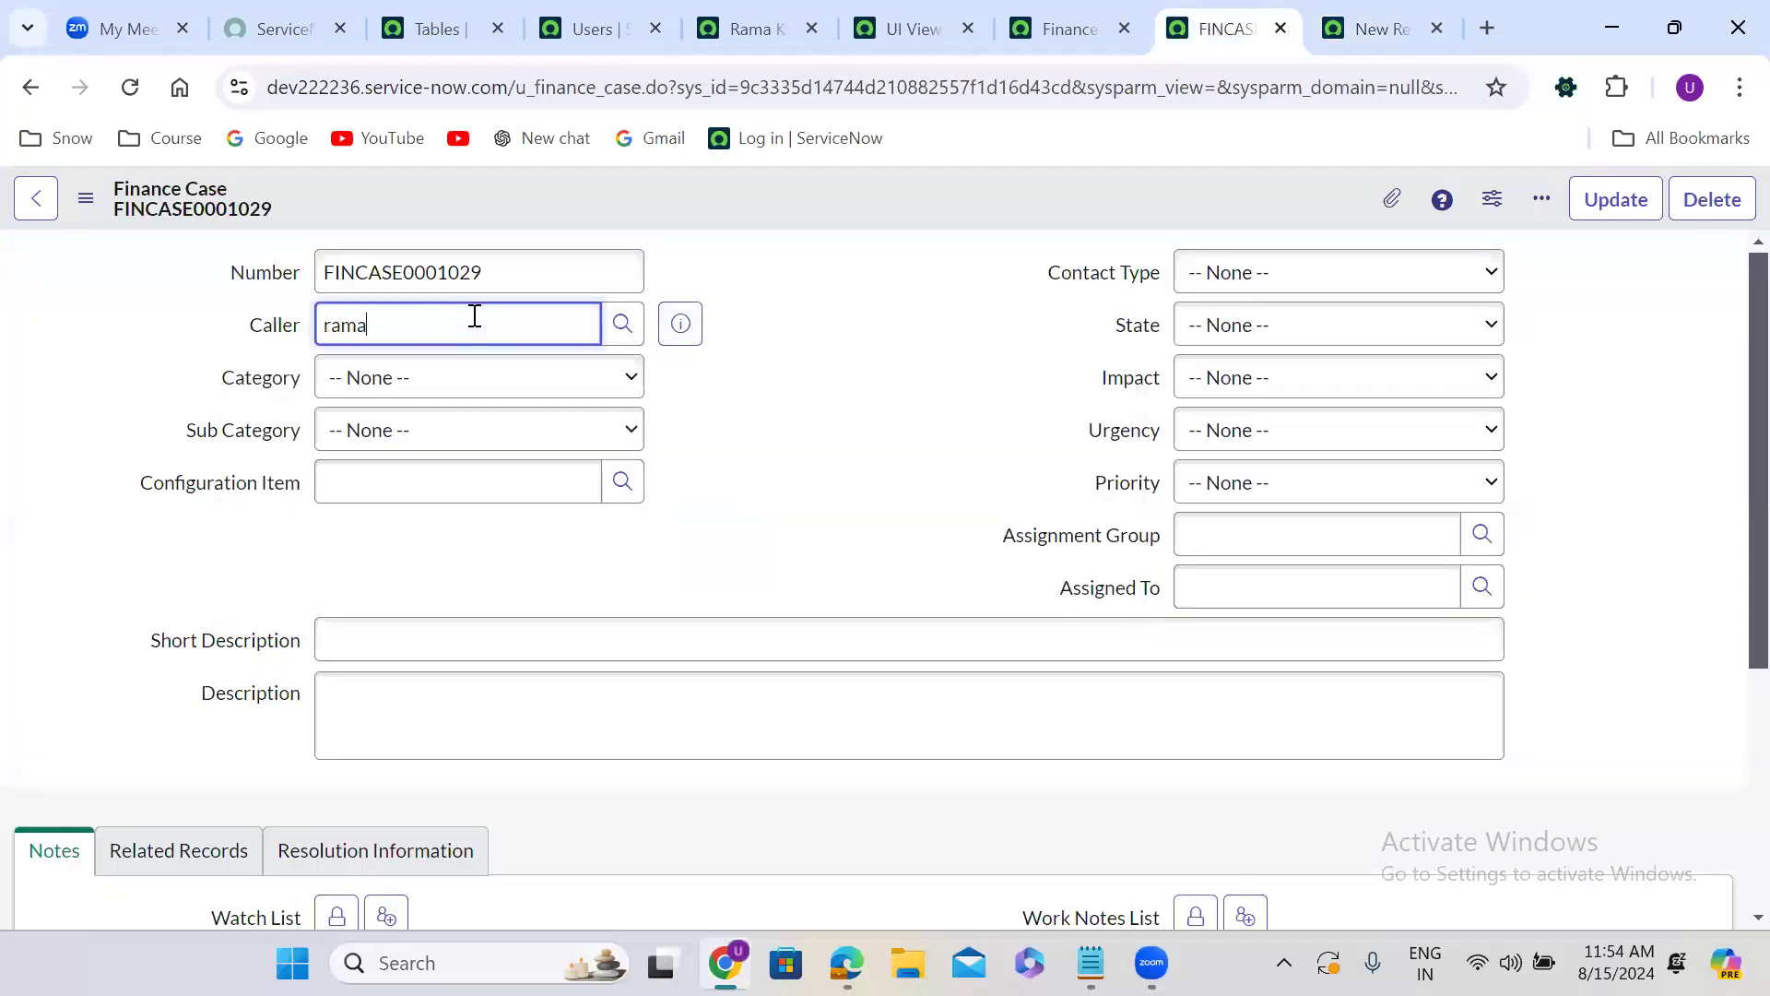
left_click(461, 399)
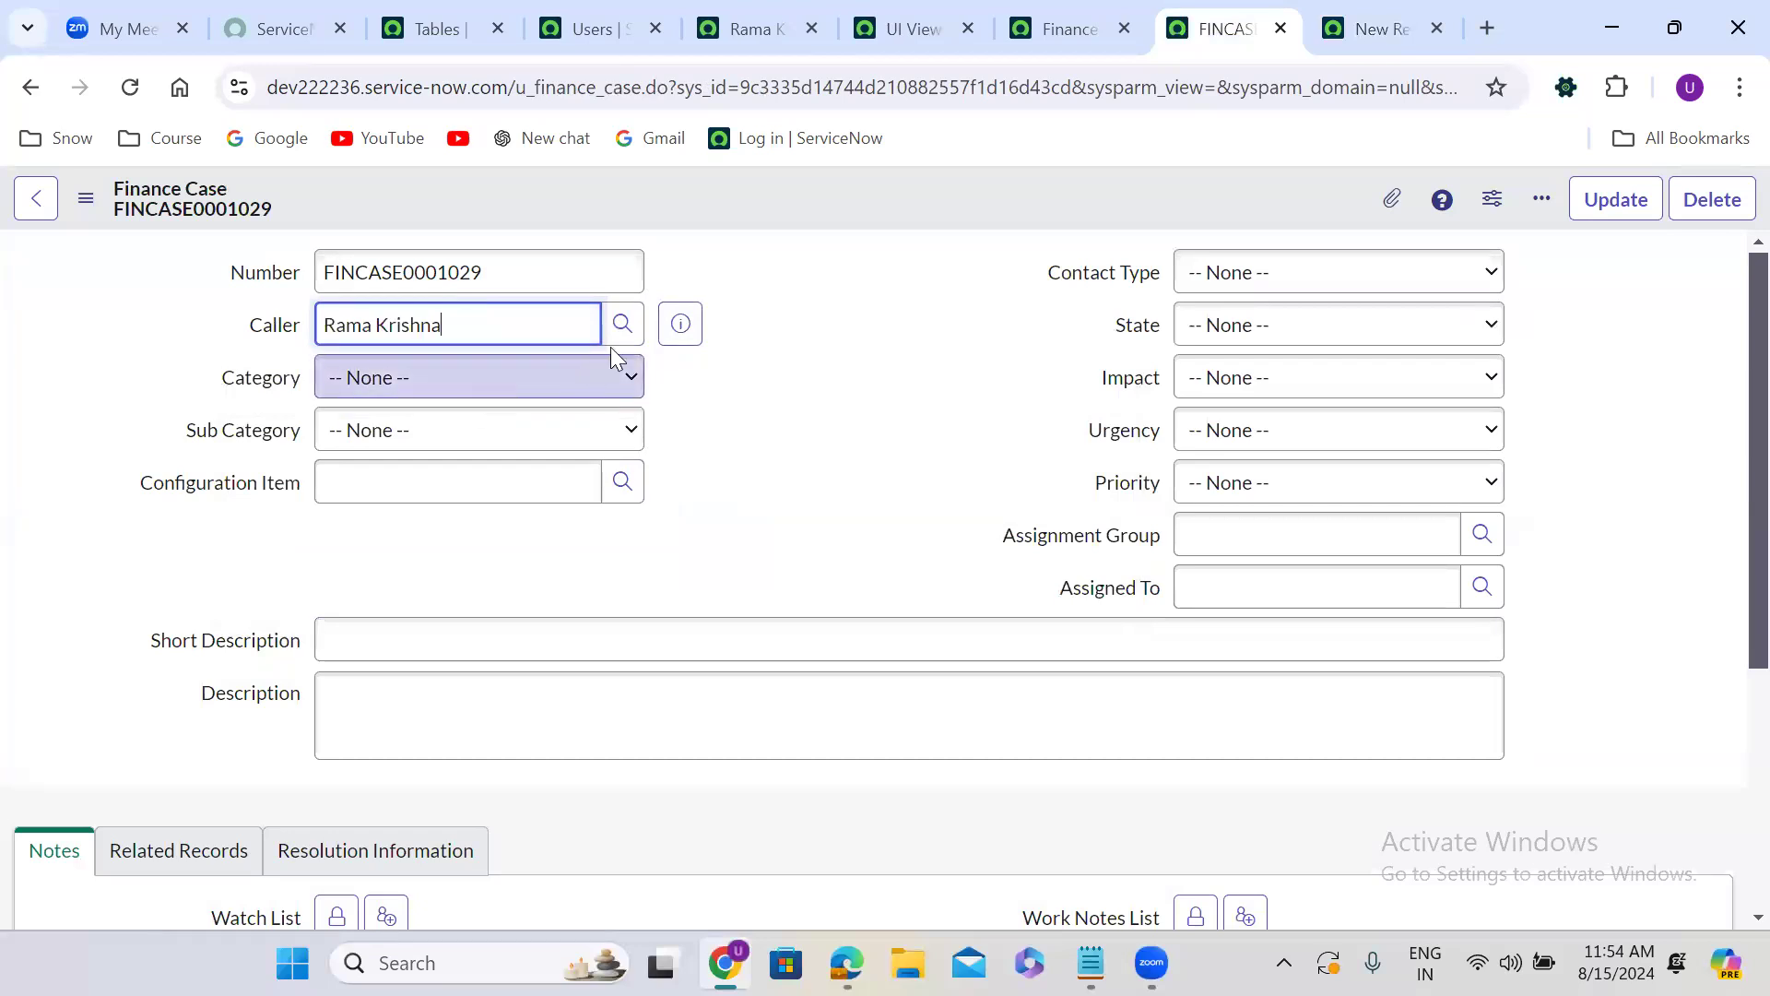
left_click(674, 324)
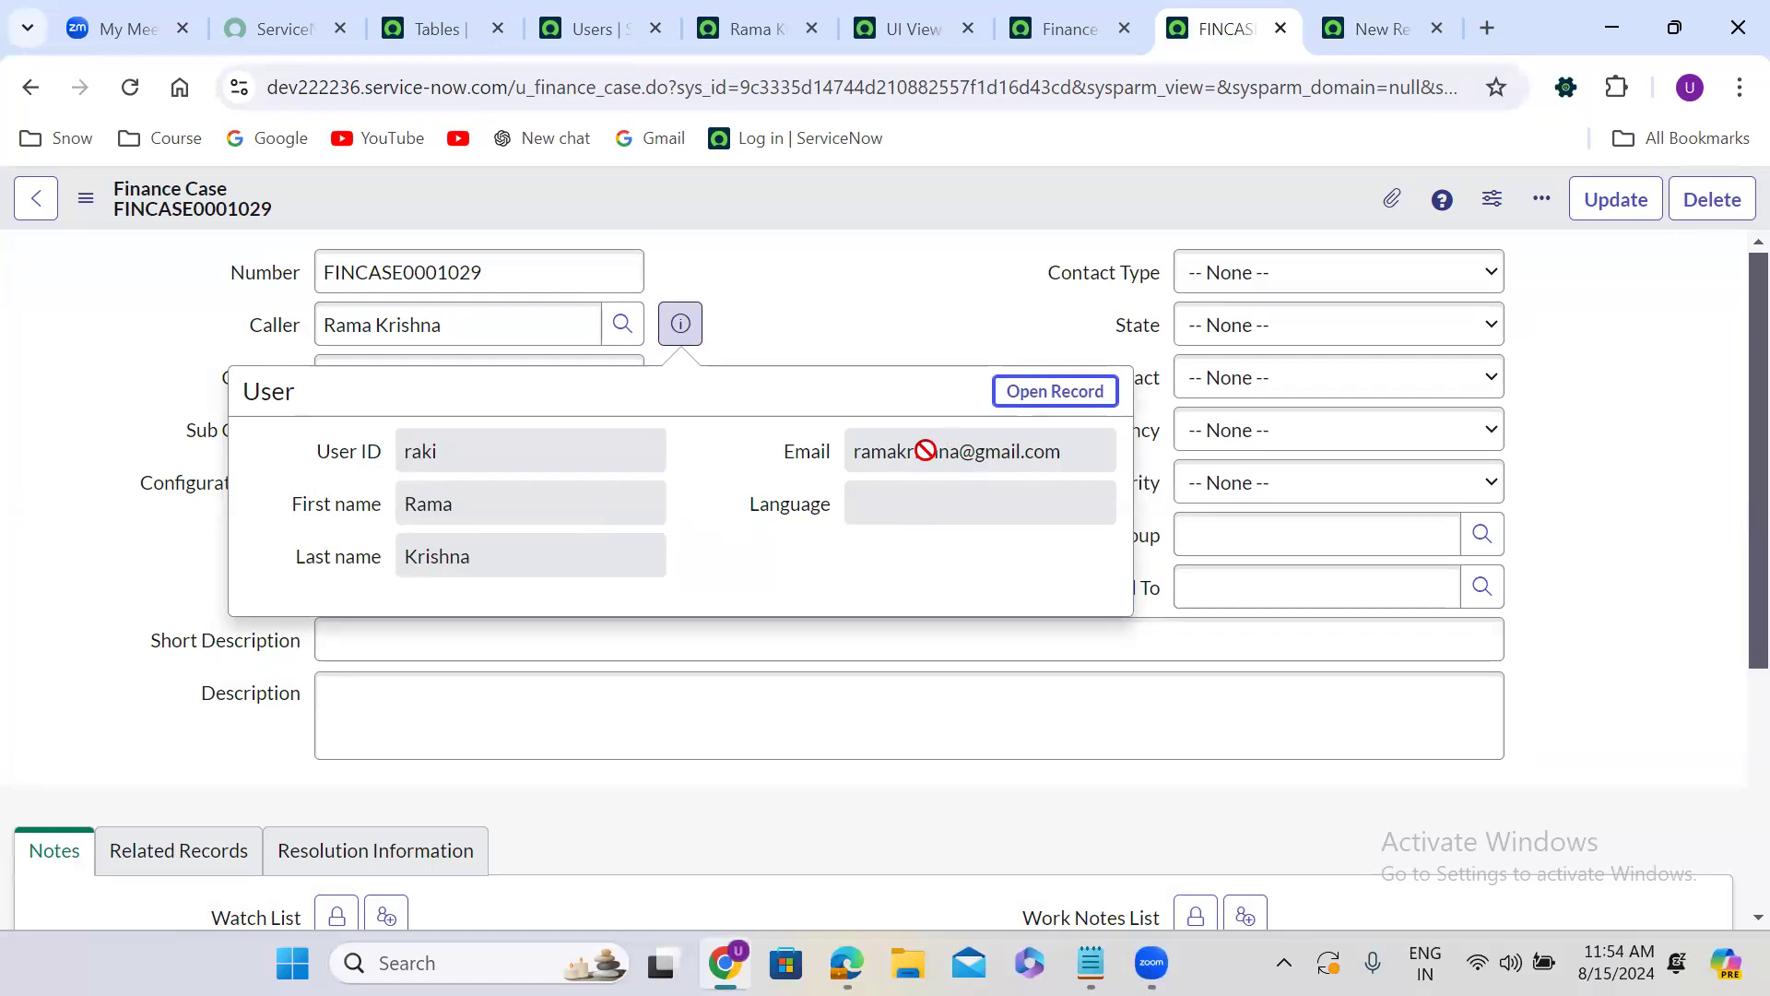
left_click(802, 466)
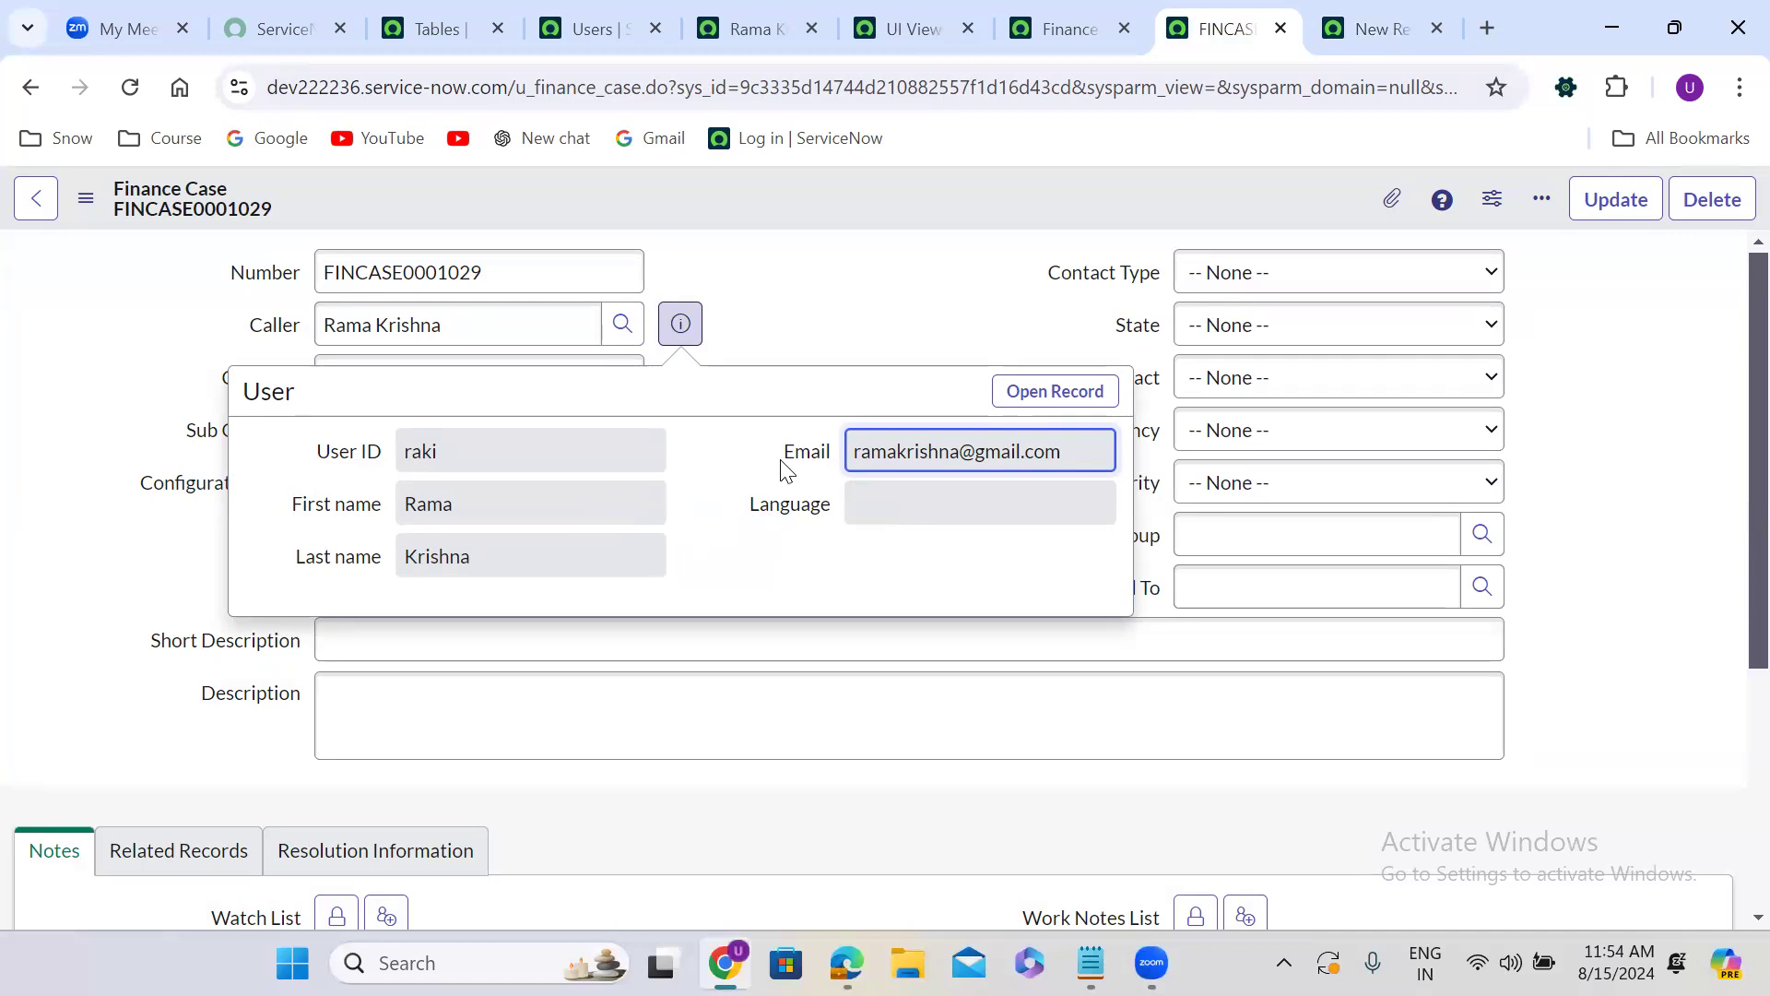
left_click(1001, 213)
Load the instance's sp portal page in place of the new User form and open the Resignation Form from its request catalog.
left_click(1361, 20)
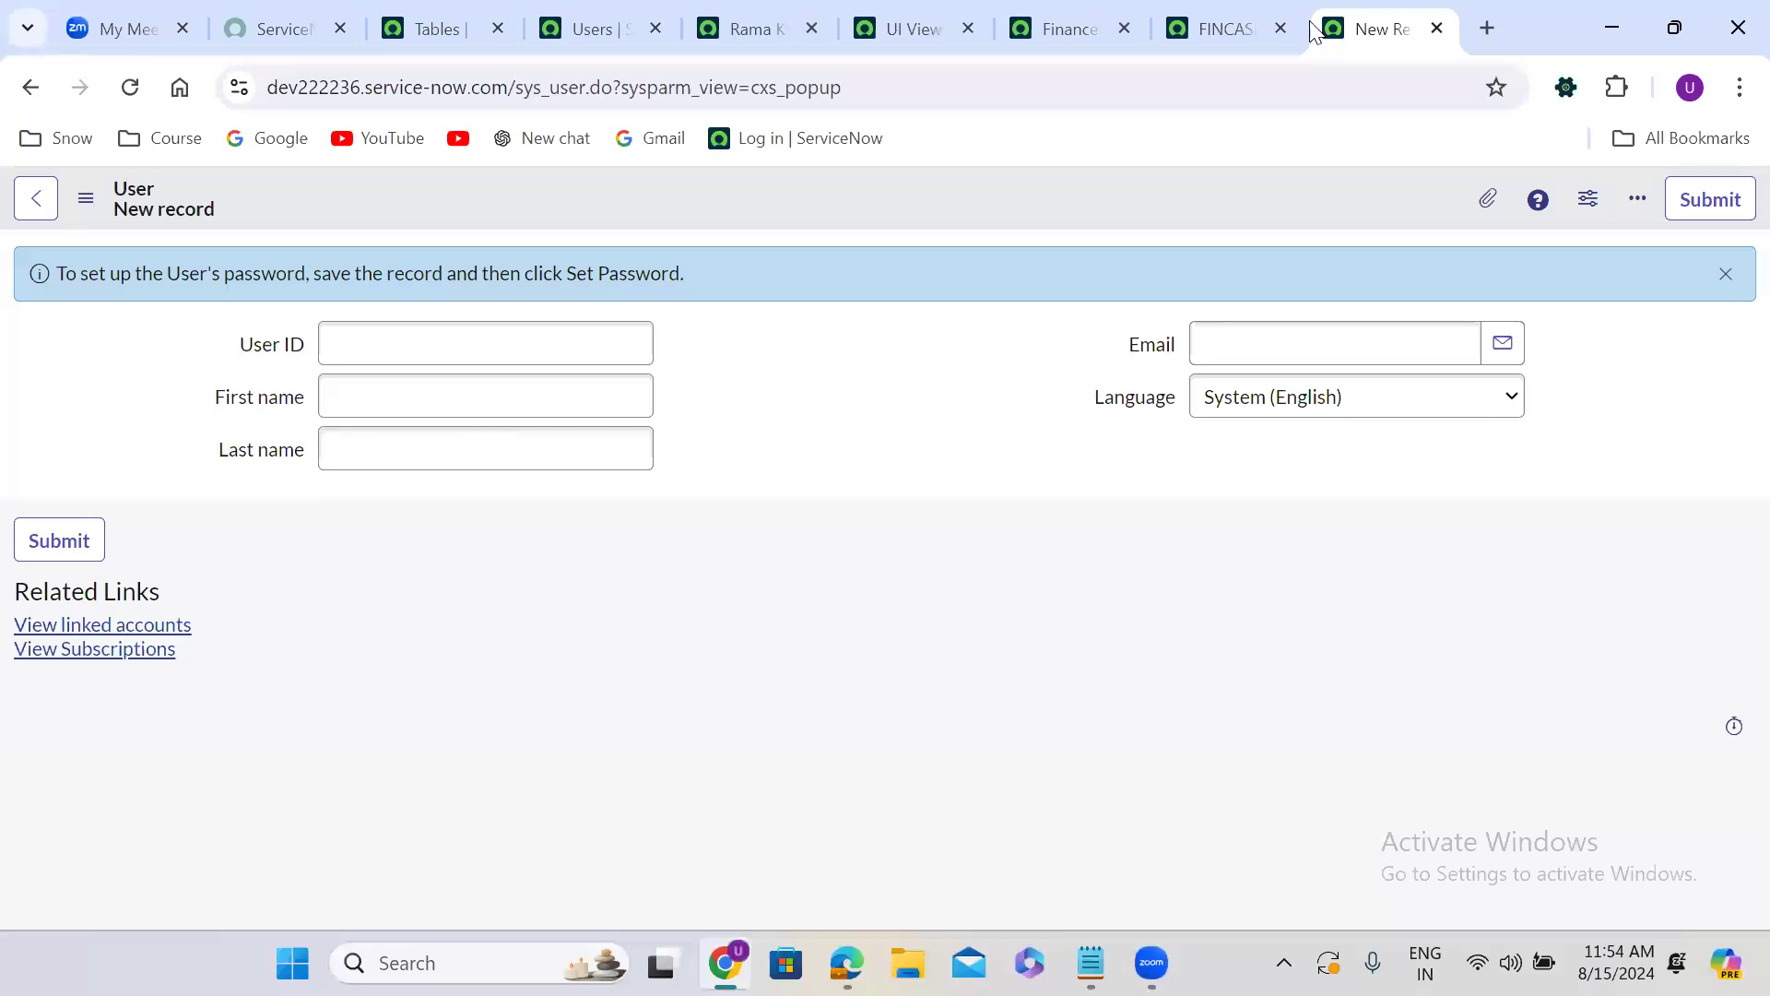
left_click_drag(519, 84, 1009, 50)
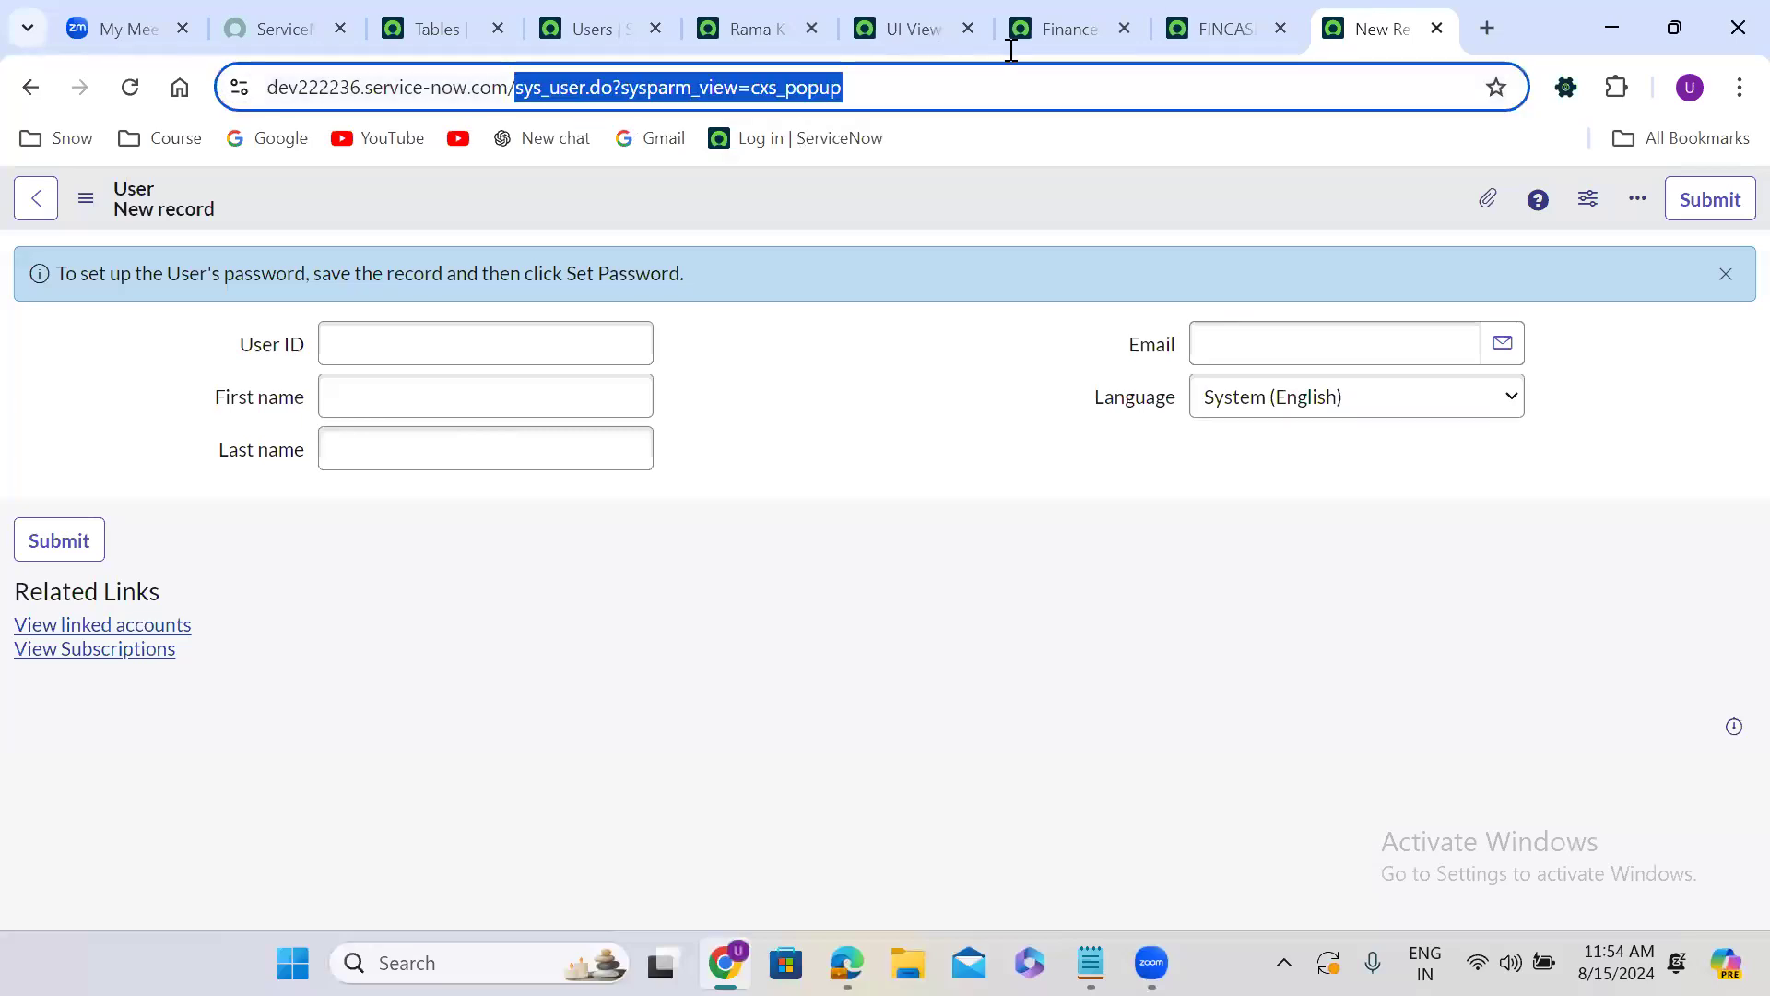
type("sp")
key("Return")
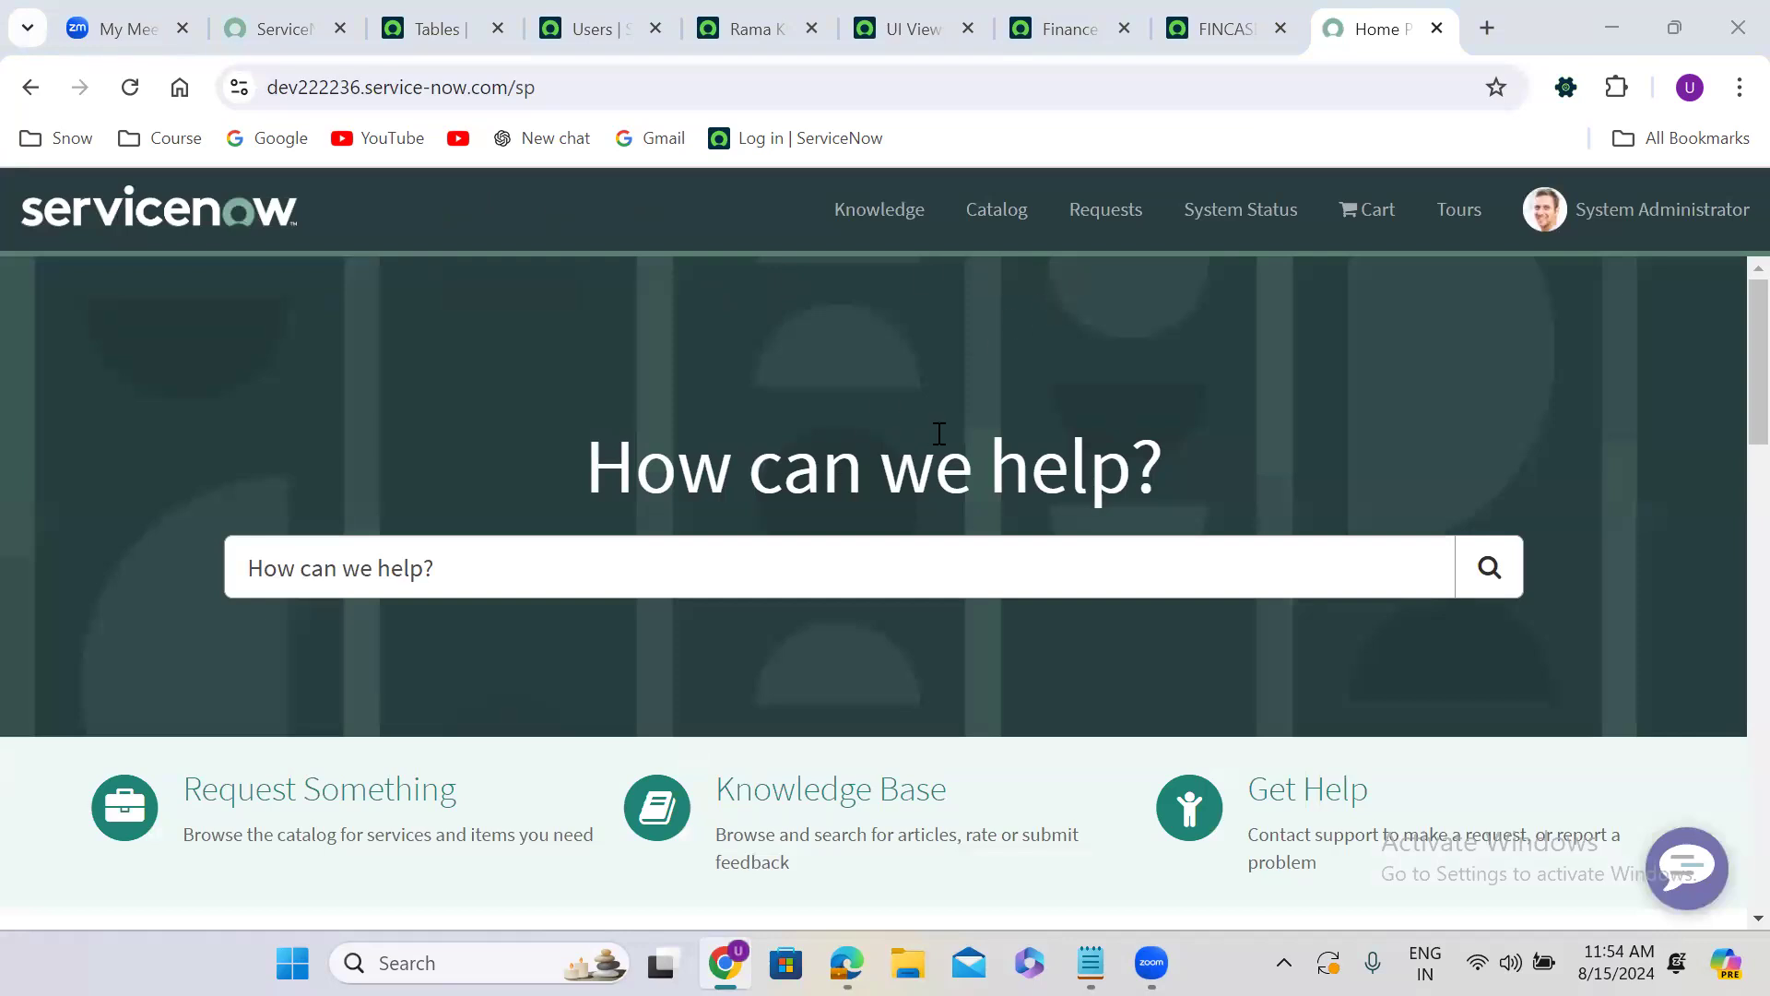
left_click(432, 791)
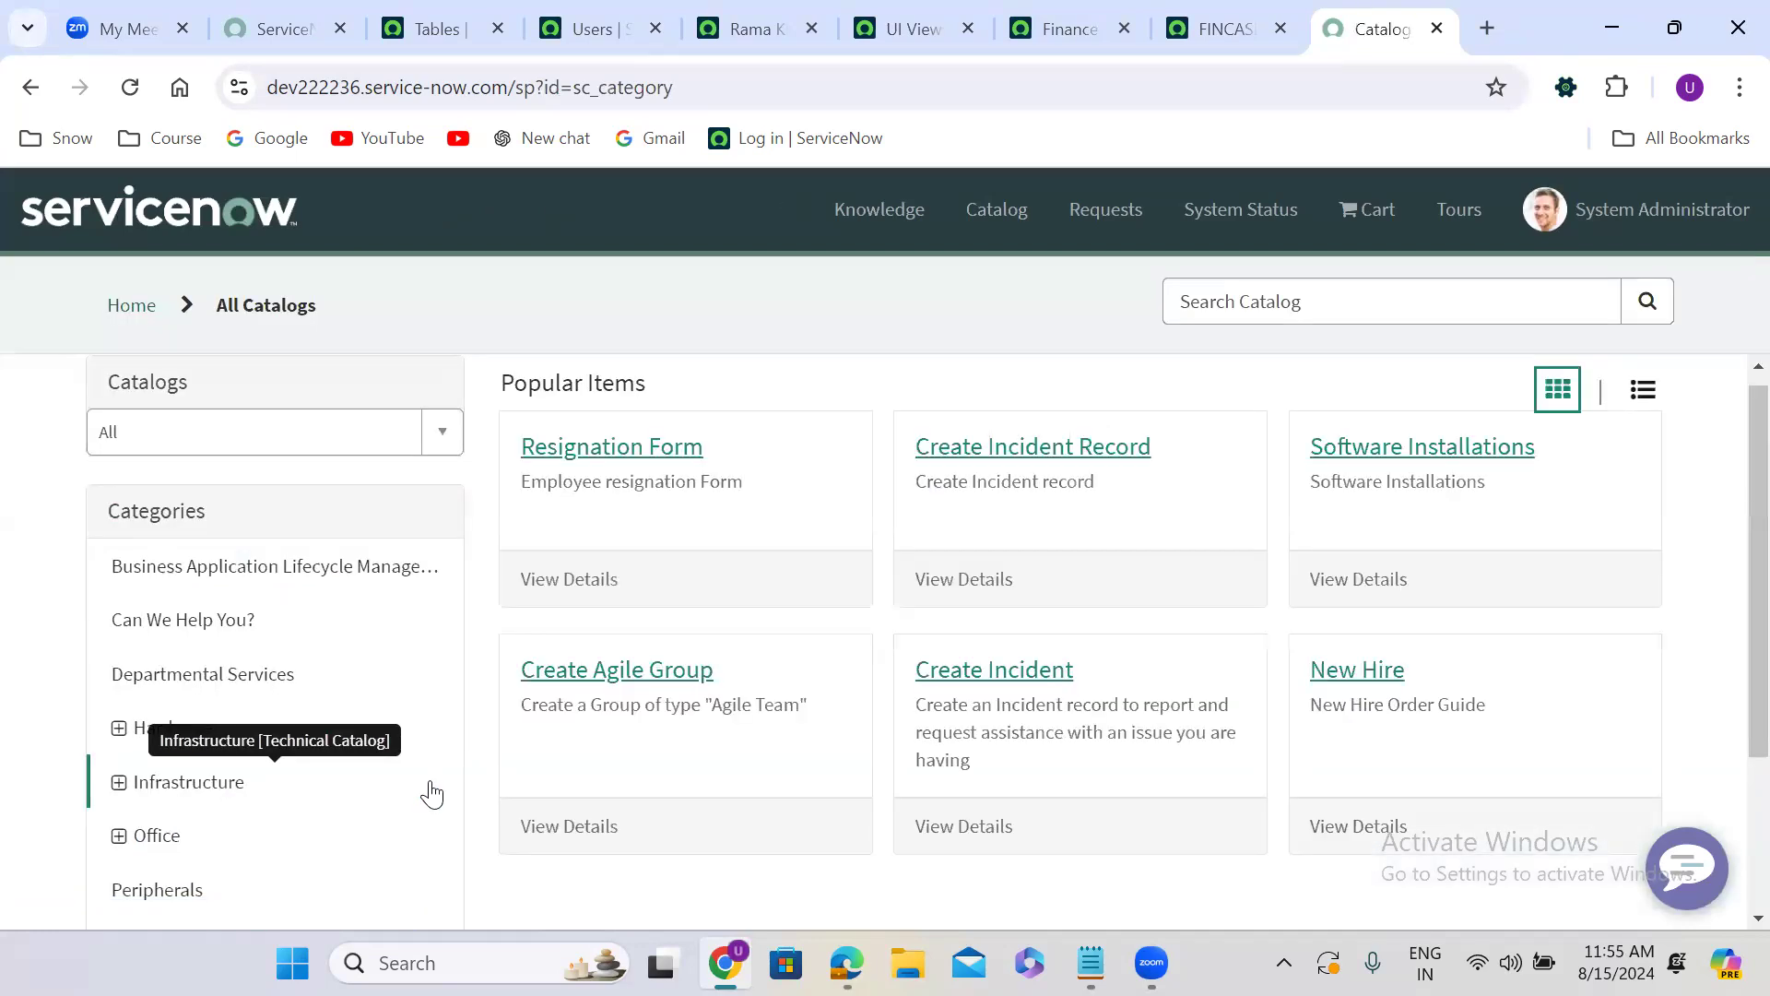
left_click(596, 456)
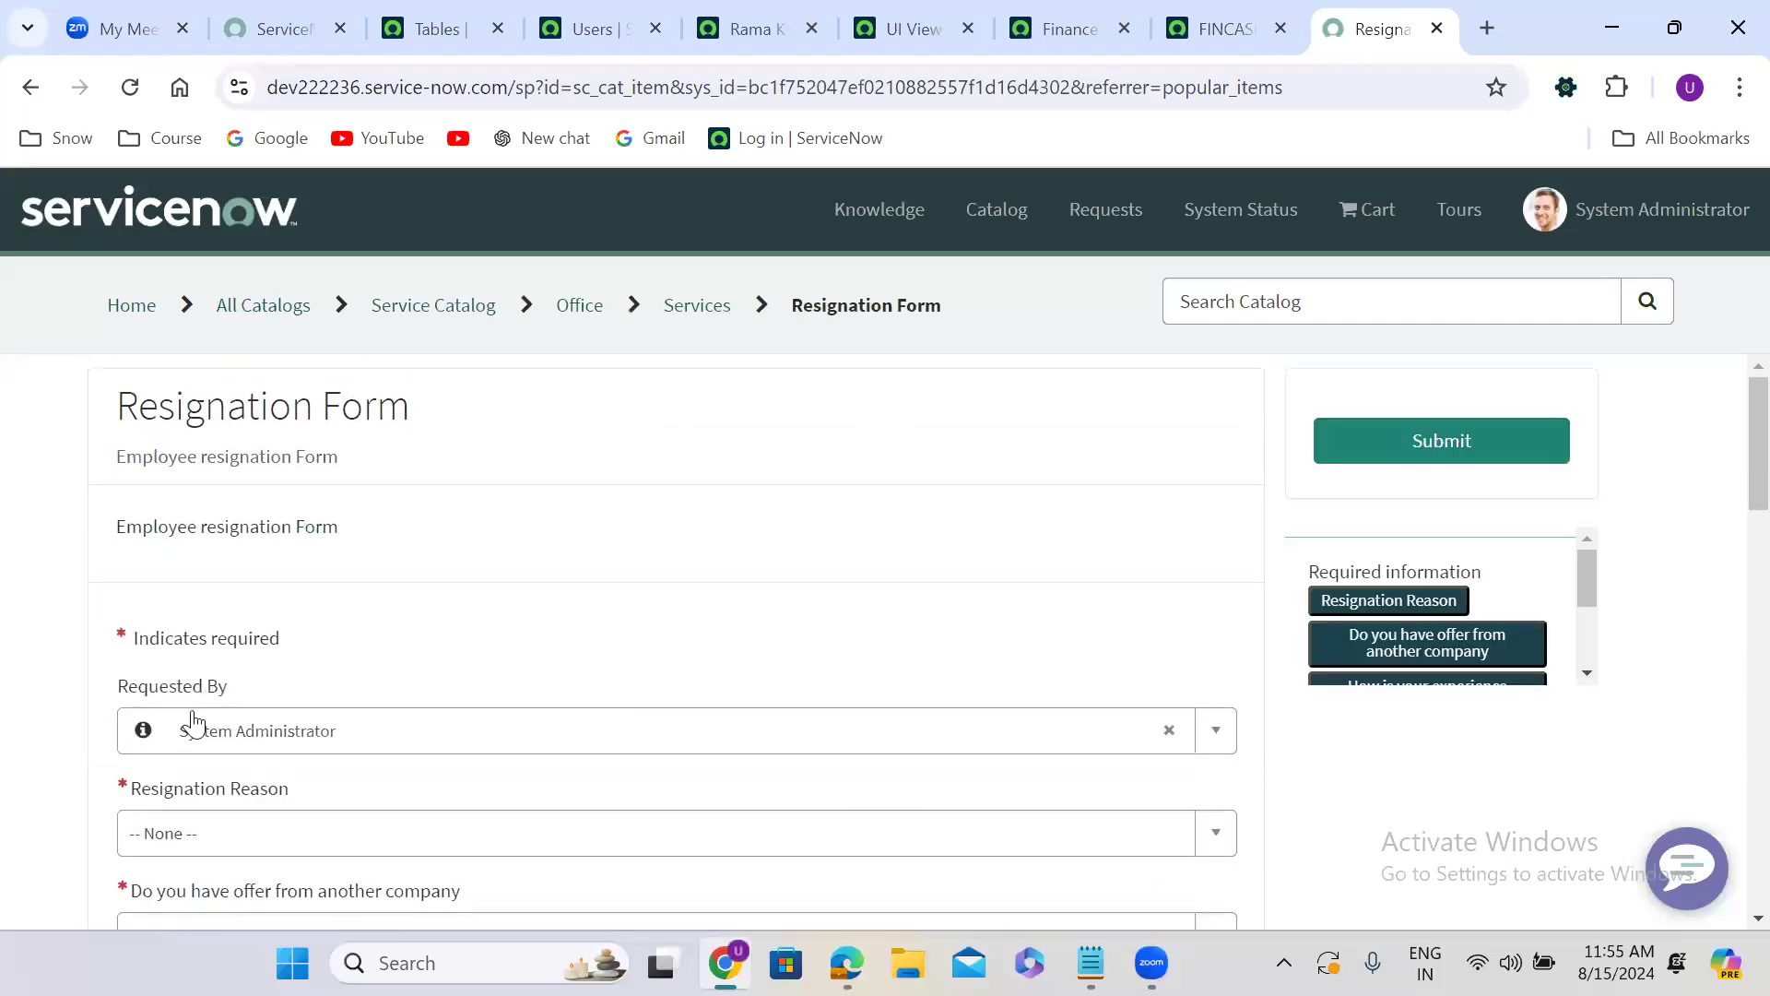
Choose another user in the Resignation Form's Requested By field, preview that user's record and close the preview.
left_click(431, 731)
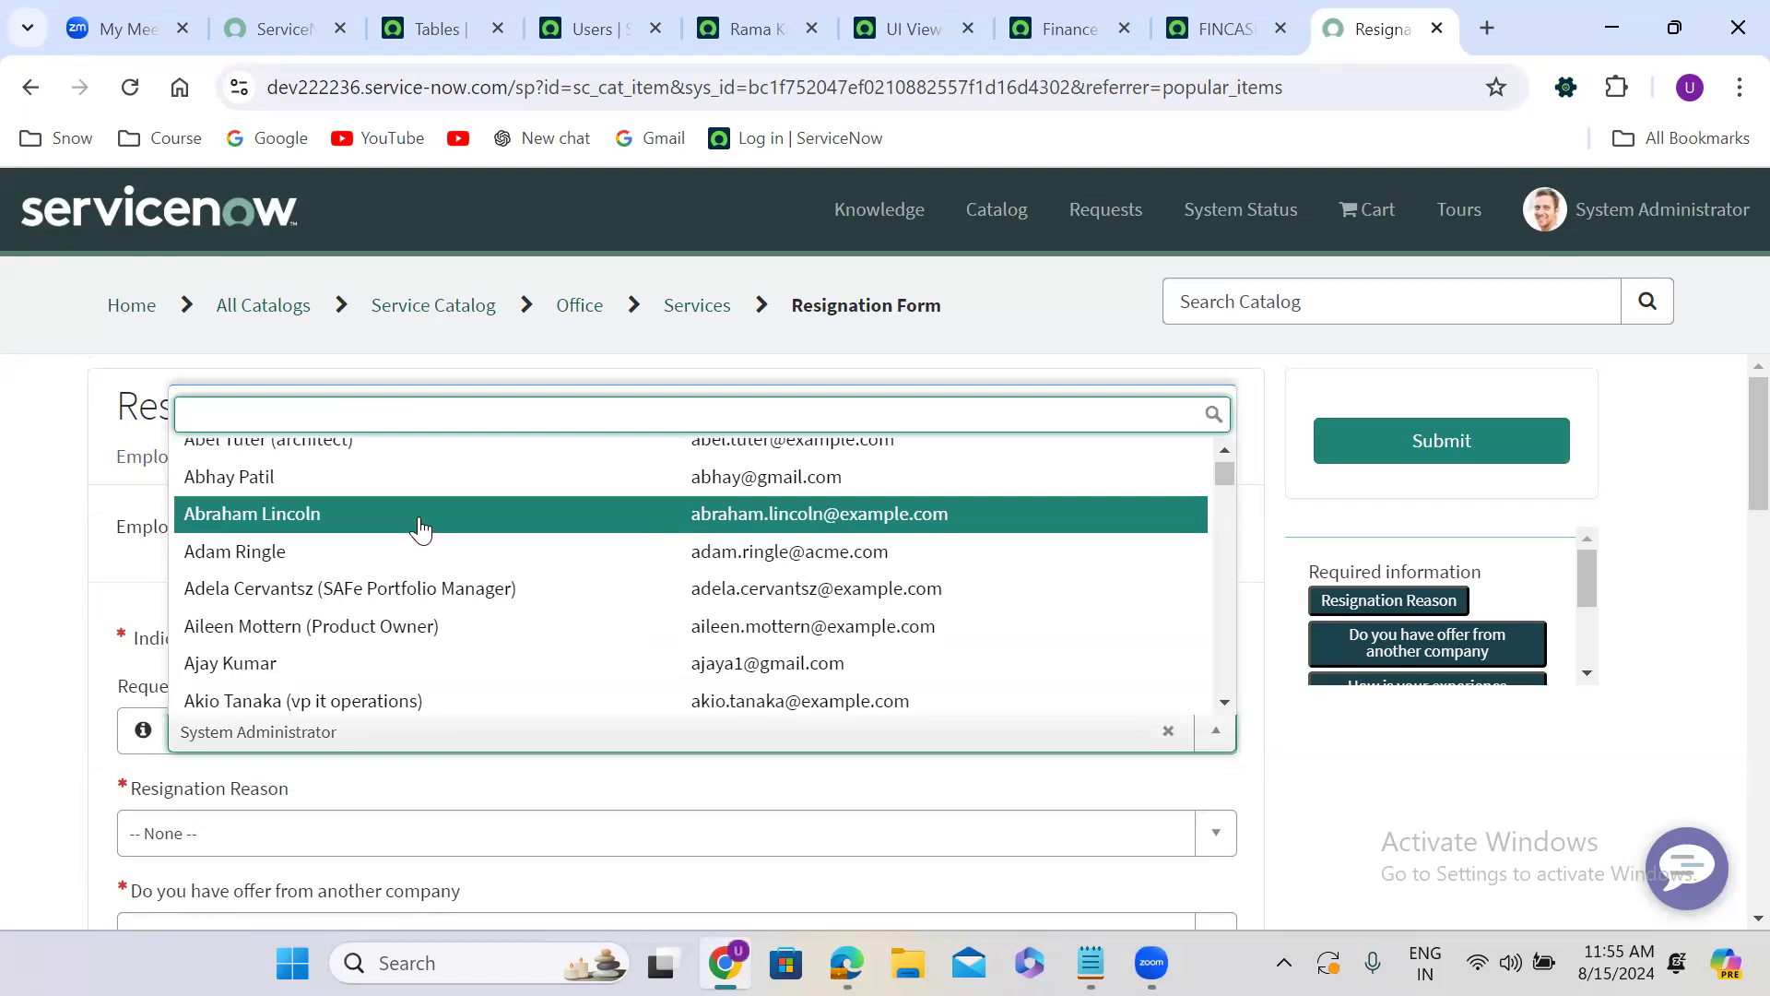
type("rama")
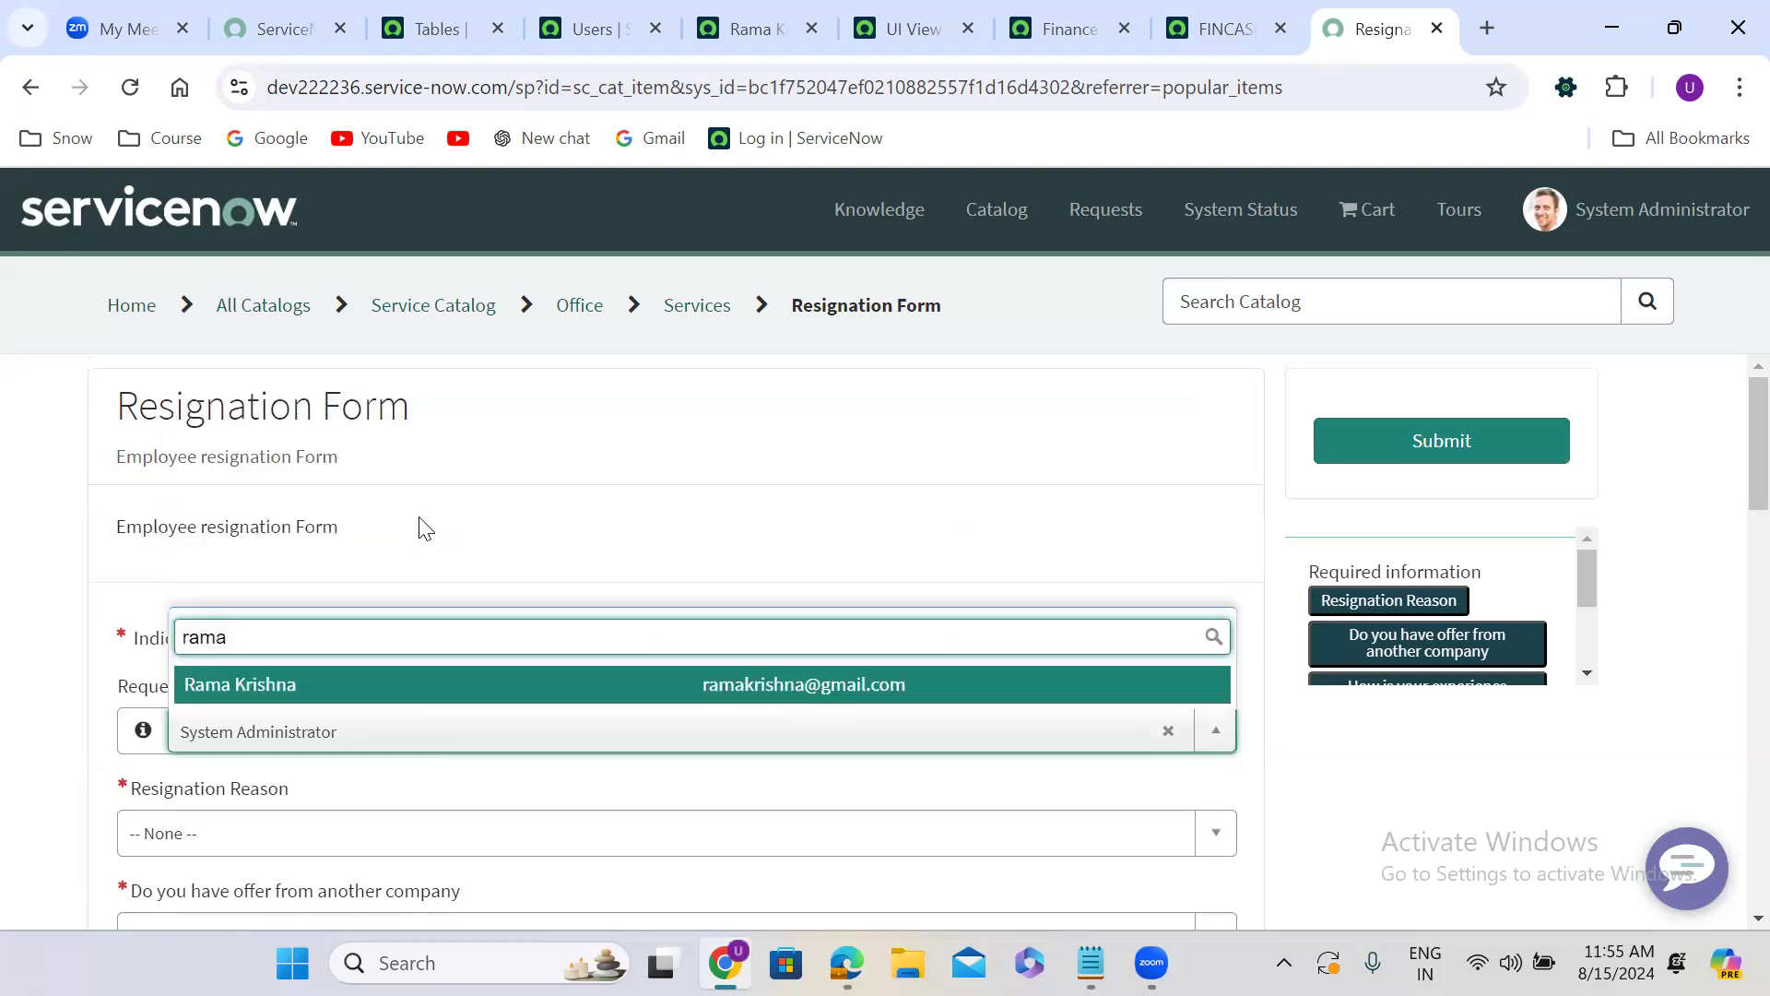
left_click(368, 688)
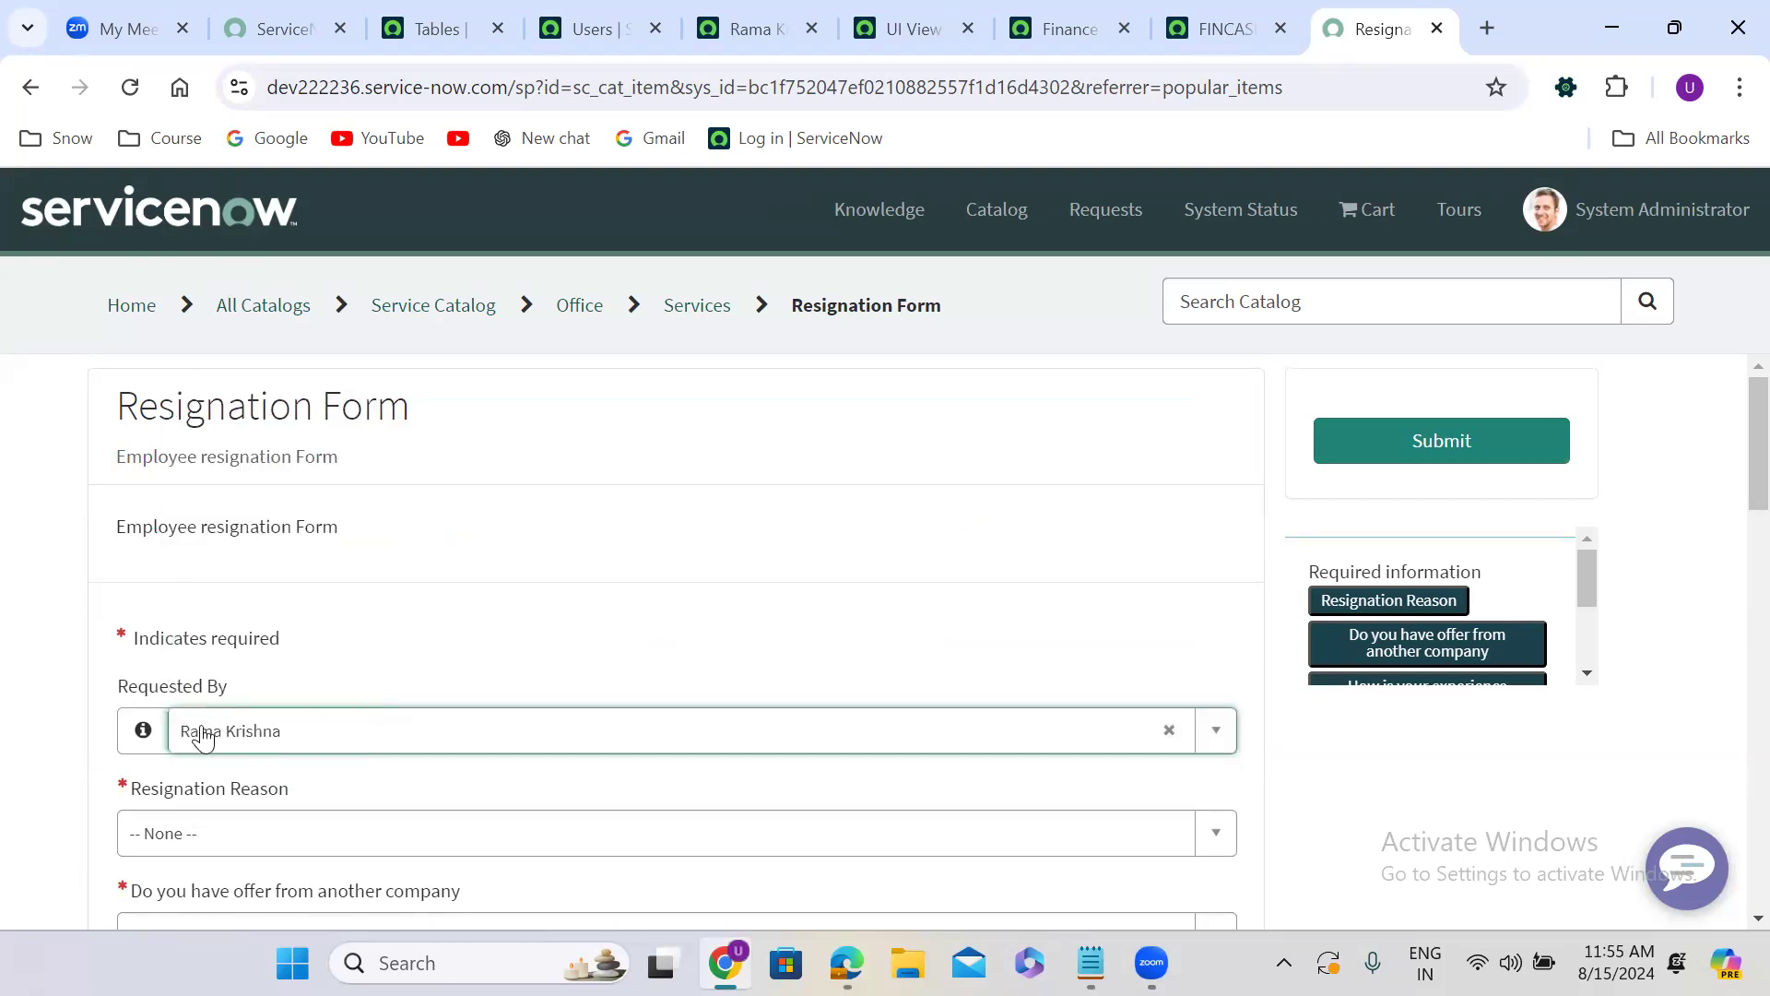
left_click(145, 733)
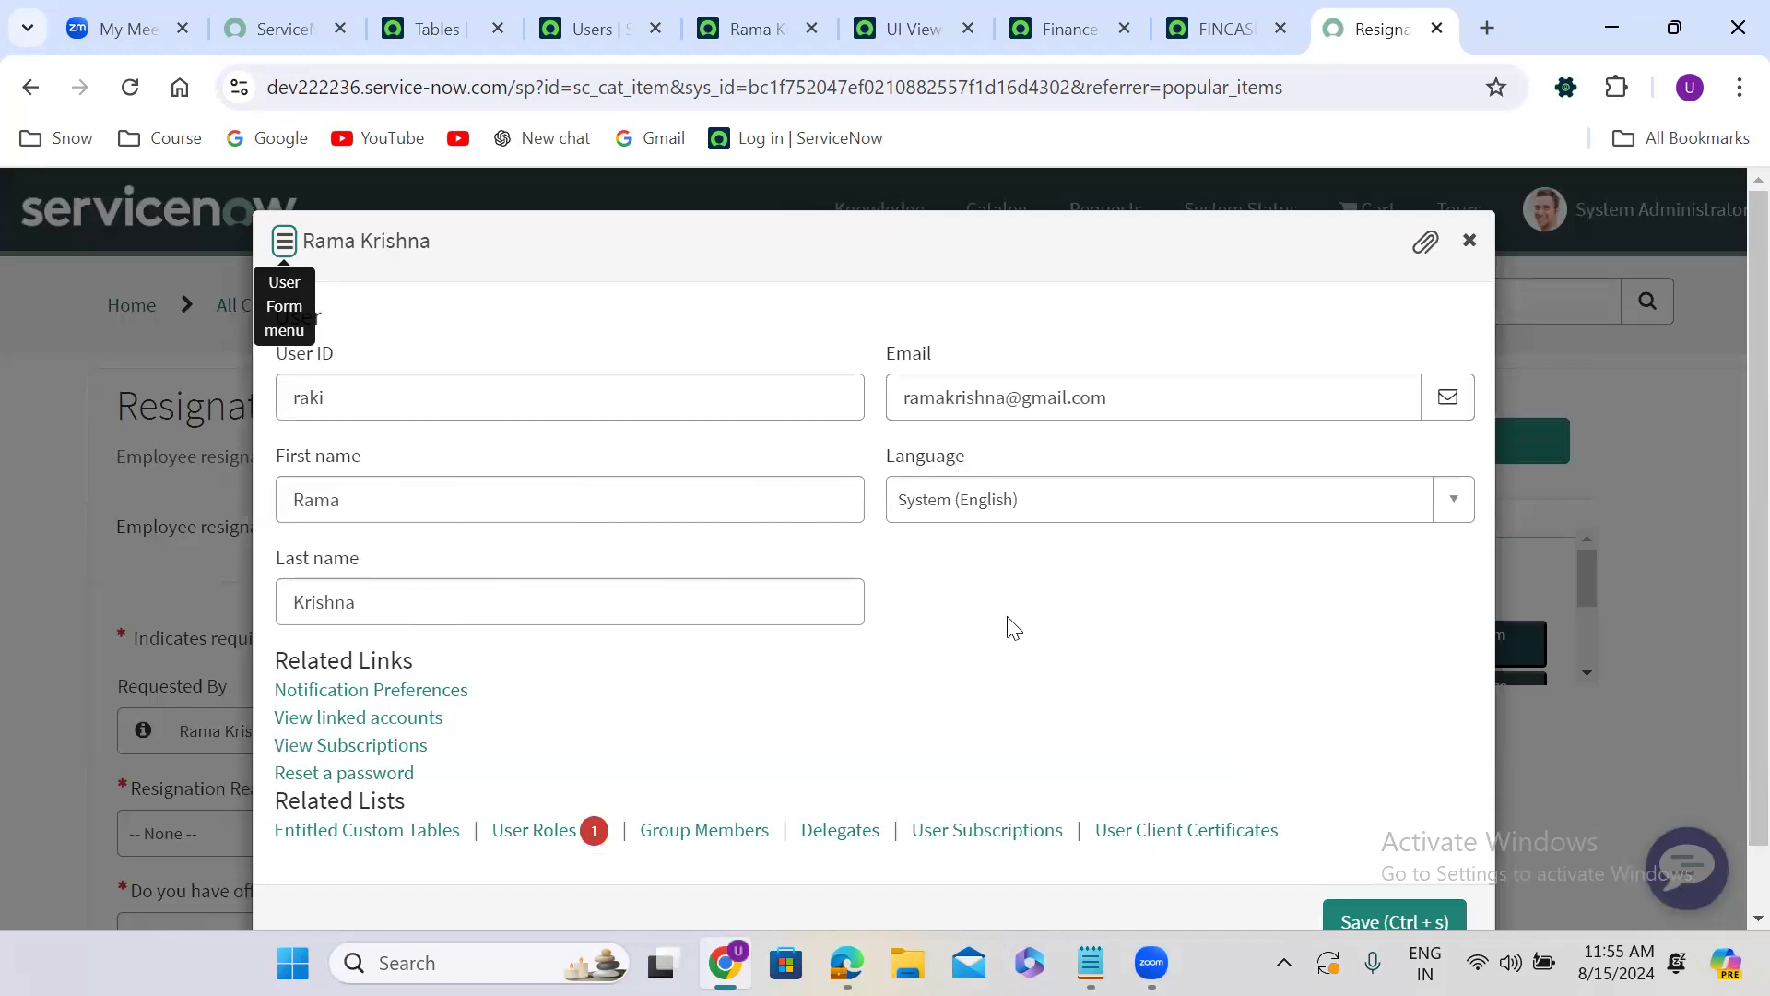
scroll(1014, 627, "down", 1)
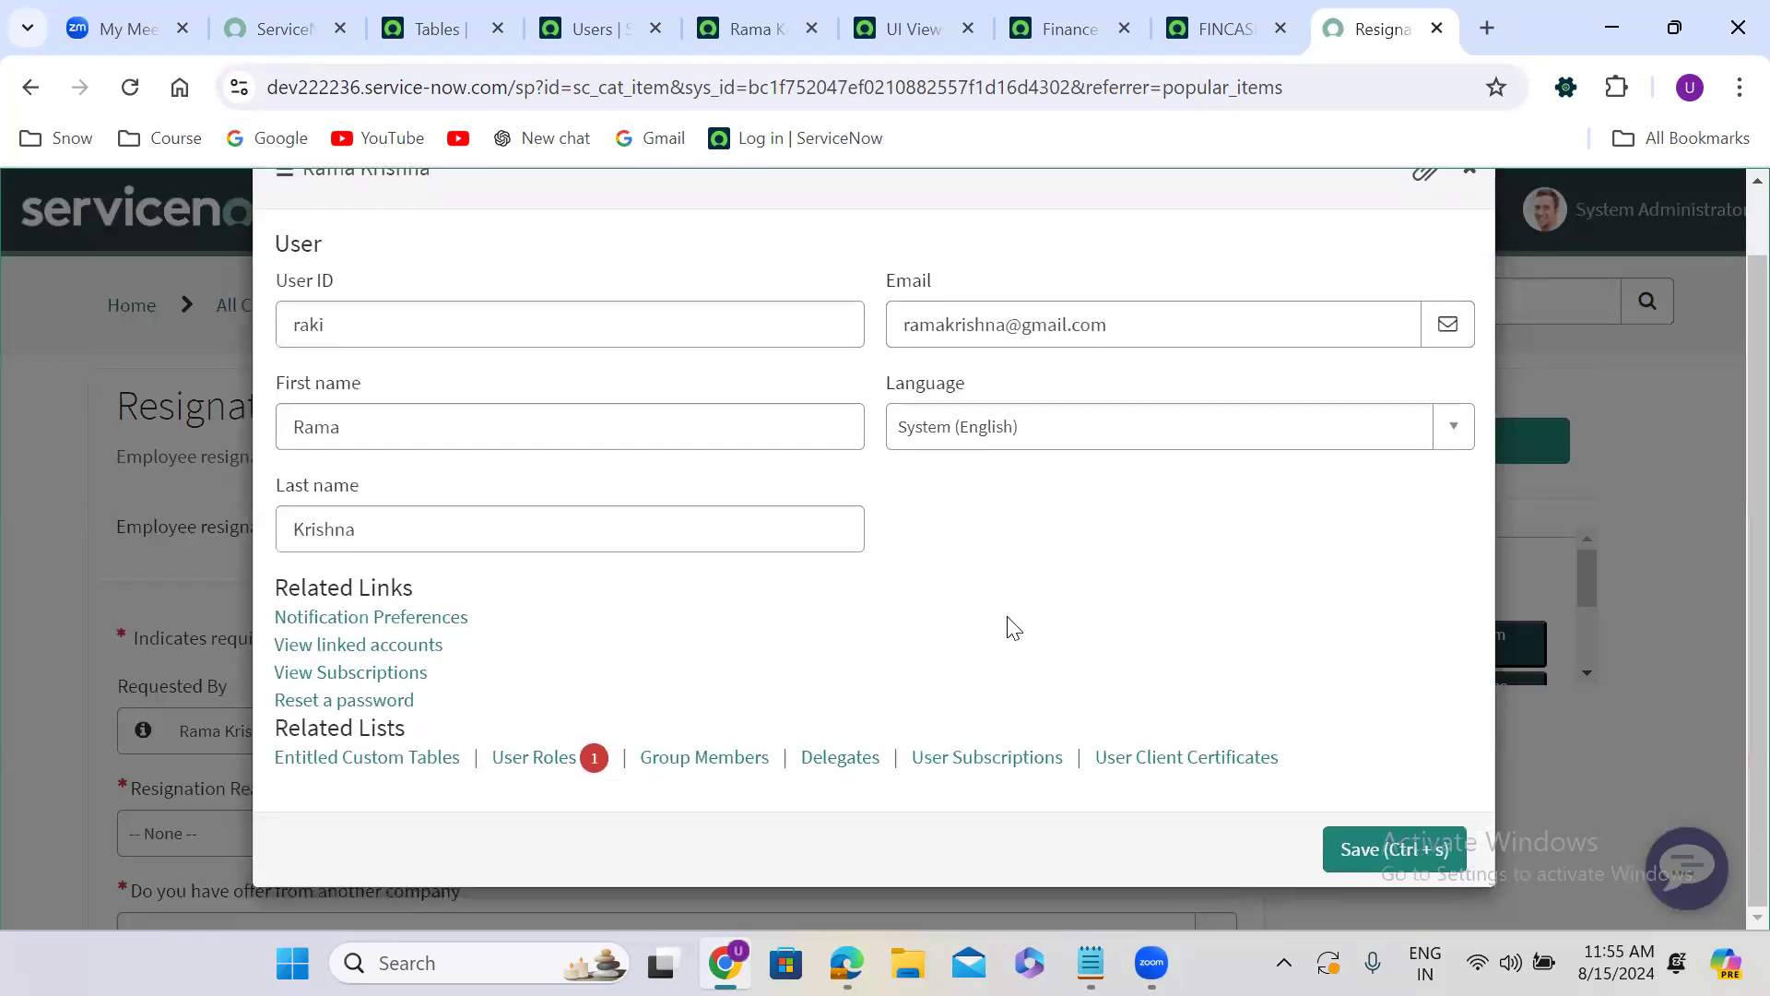
scroll(1014, 627, "up", 1)
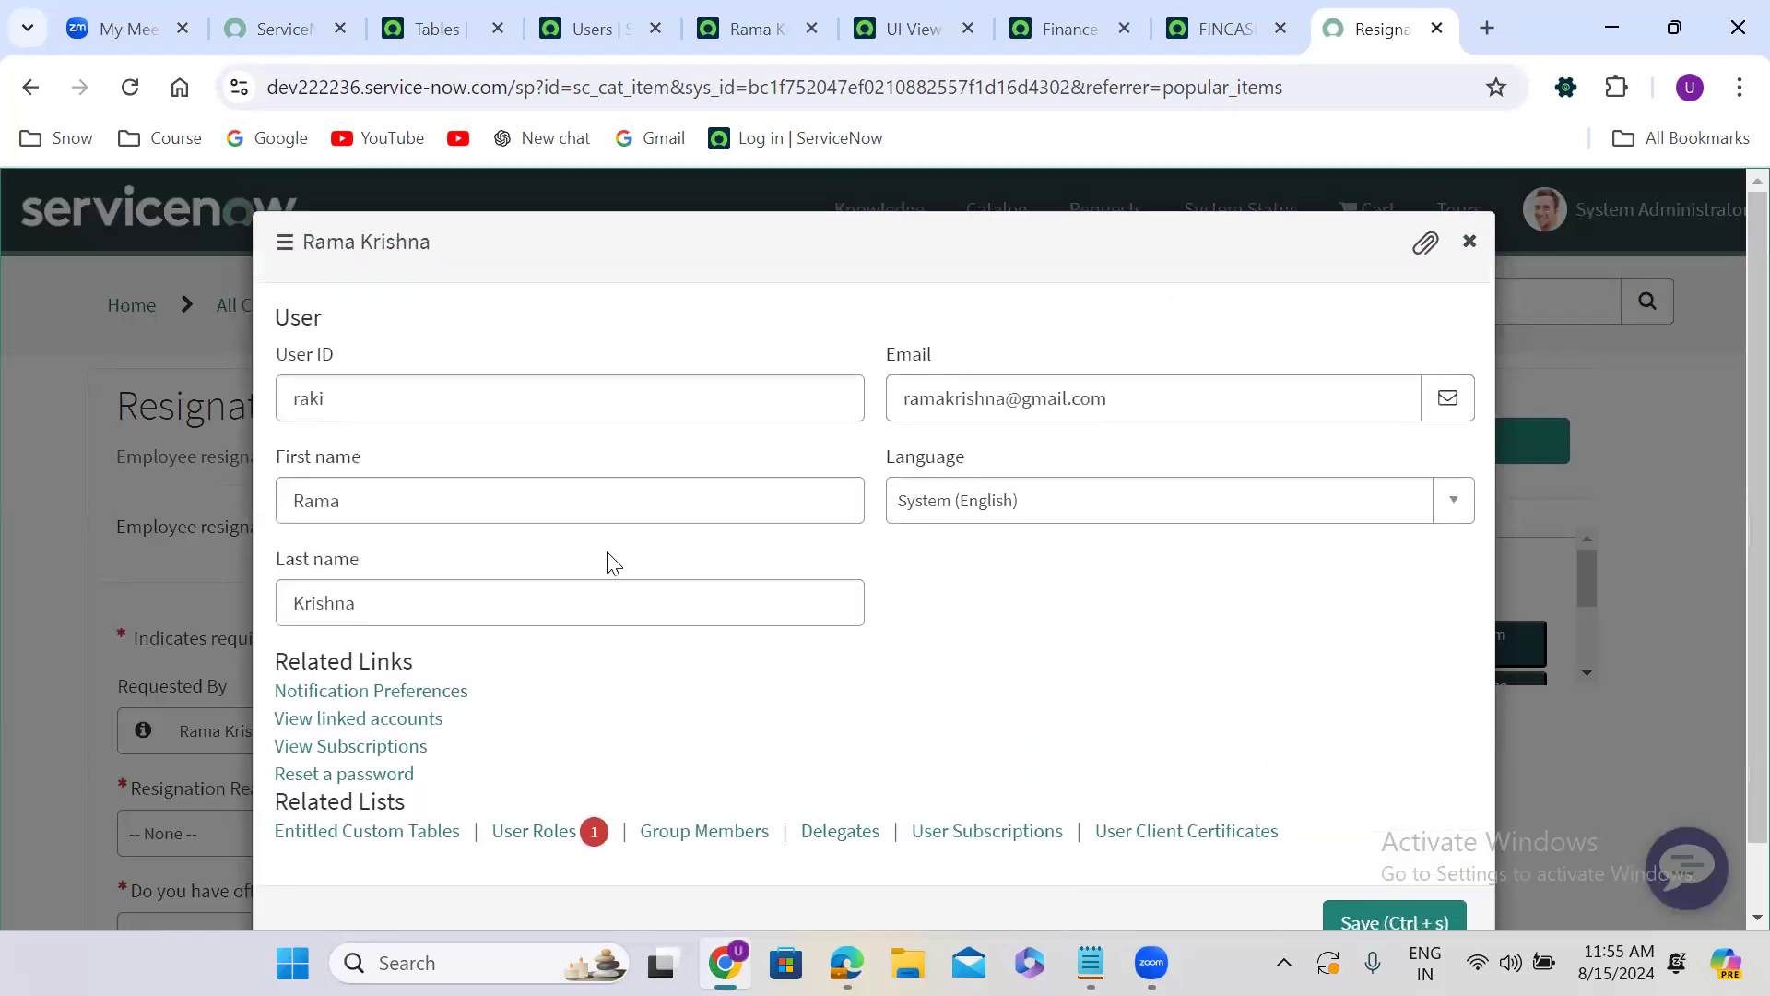
left_click(1470, 242)
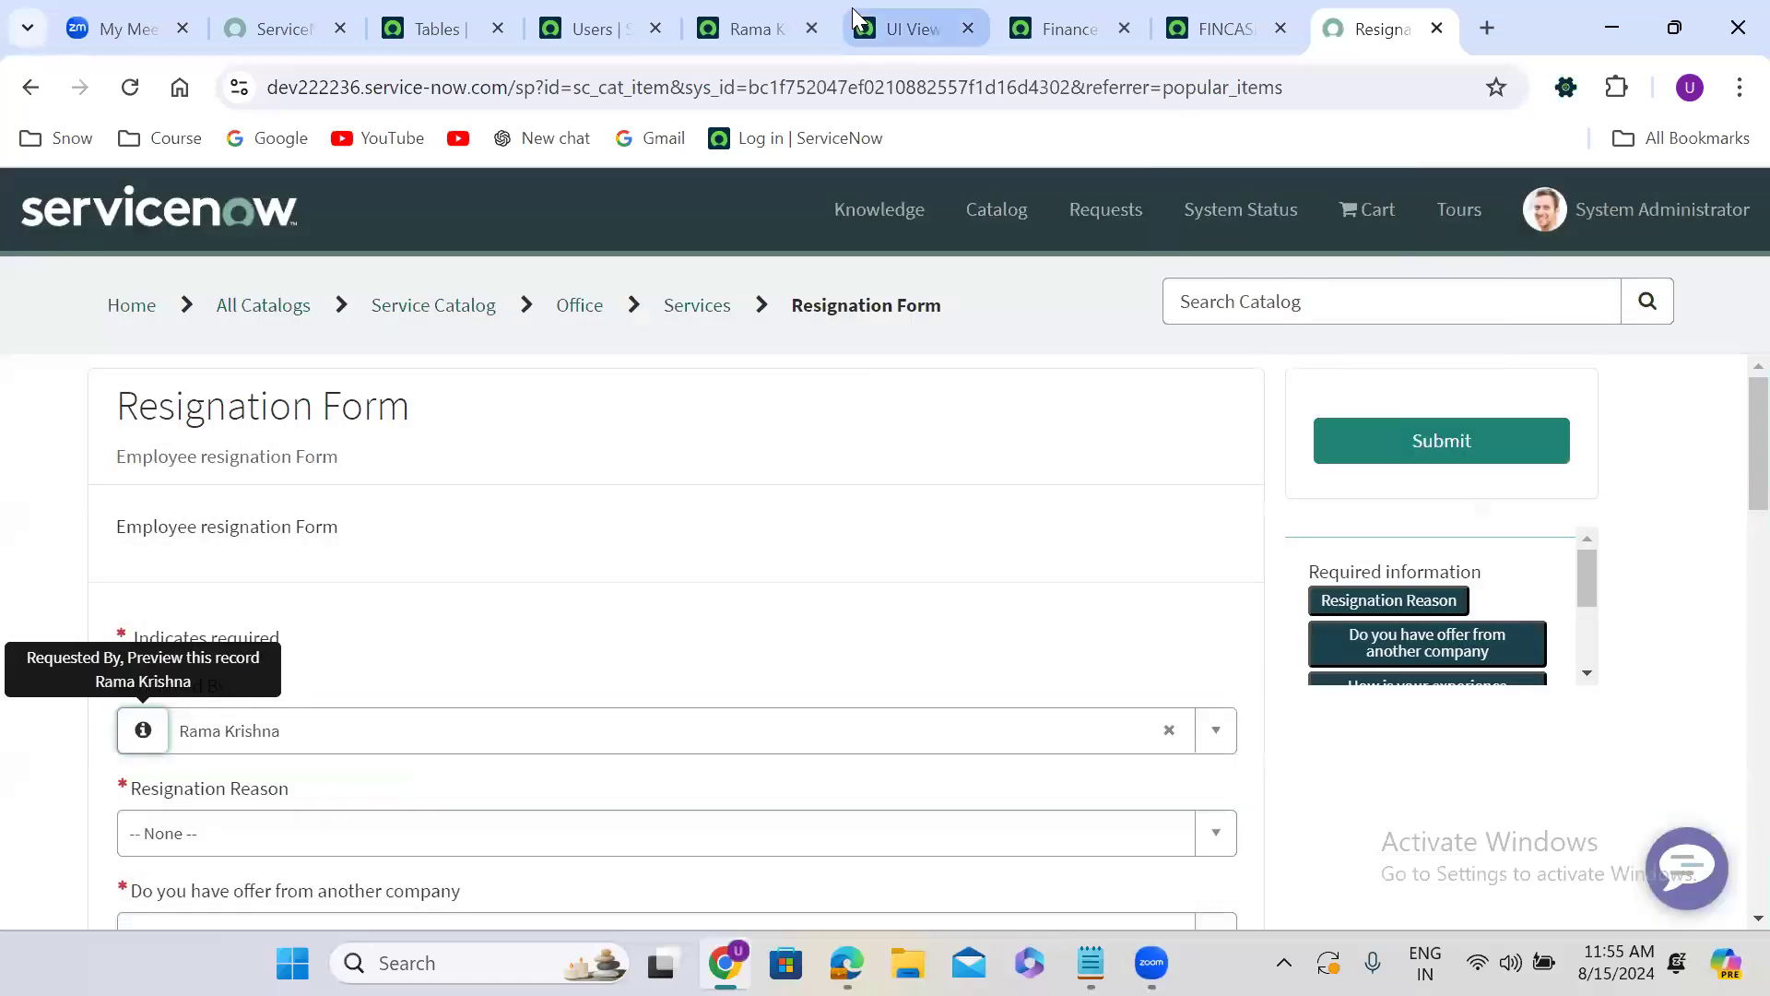
mouse_move(852, 8)
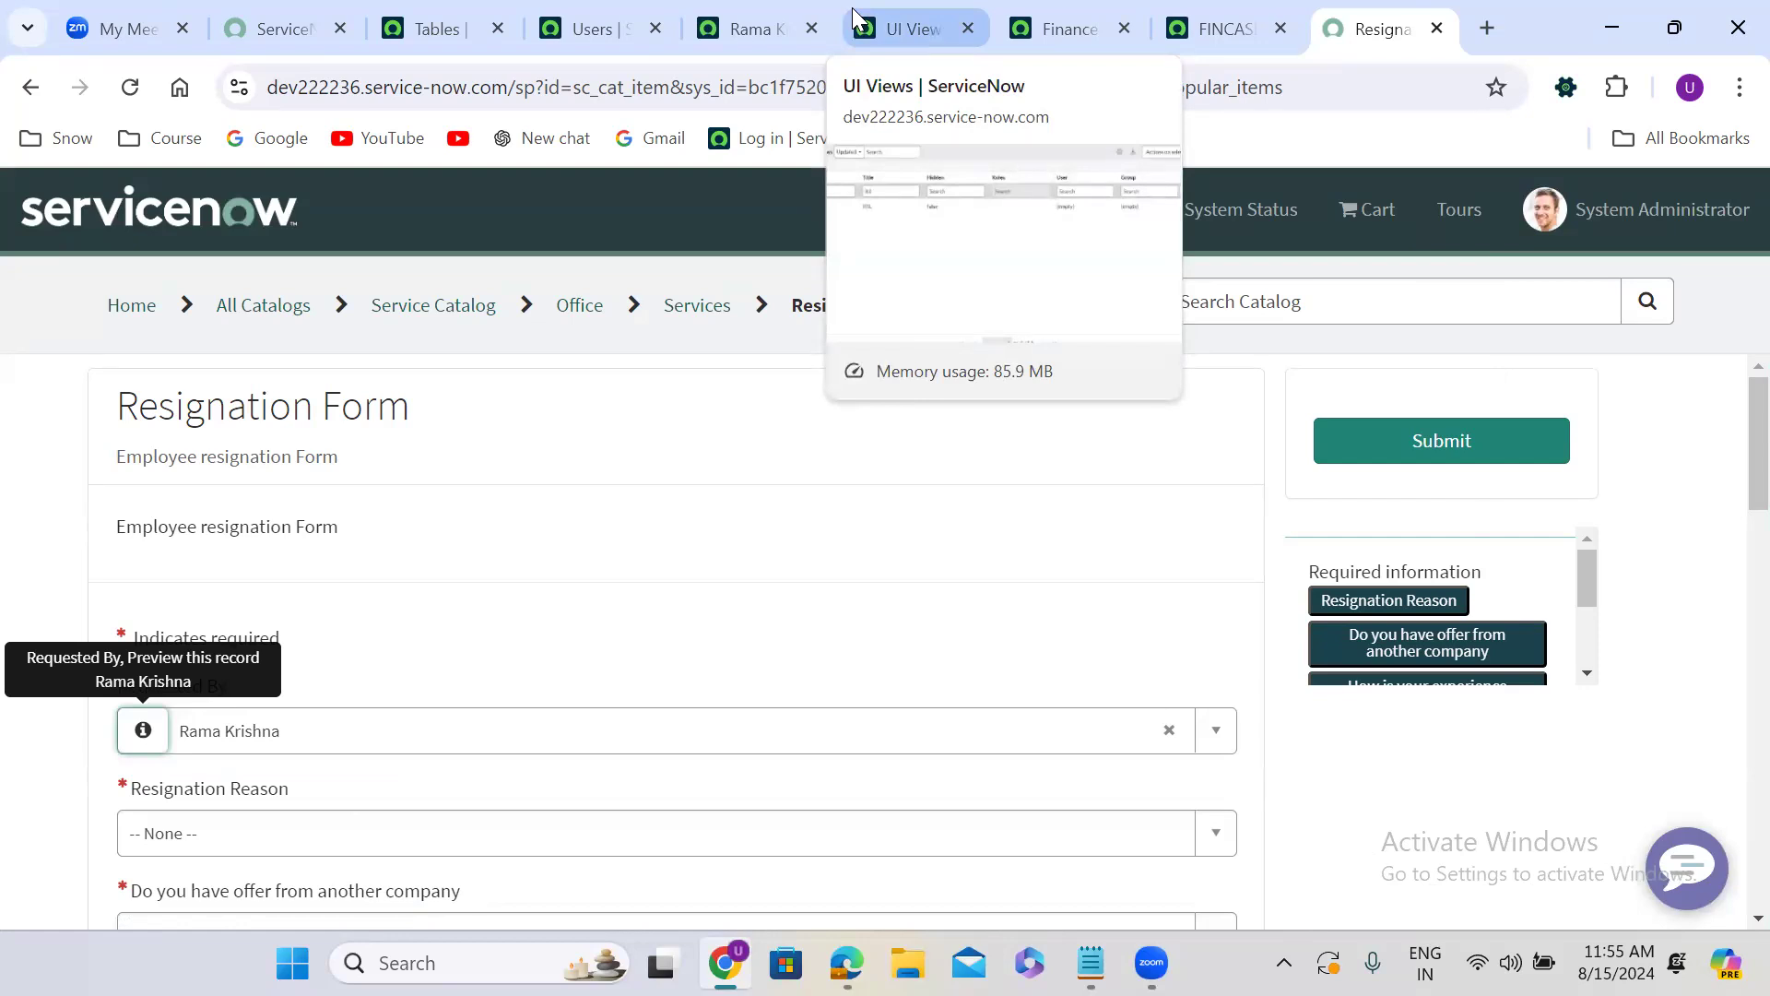
left_click(1049, 6)
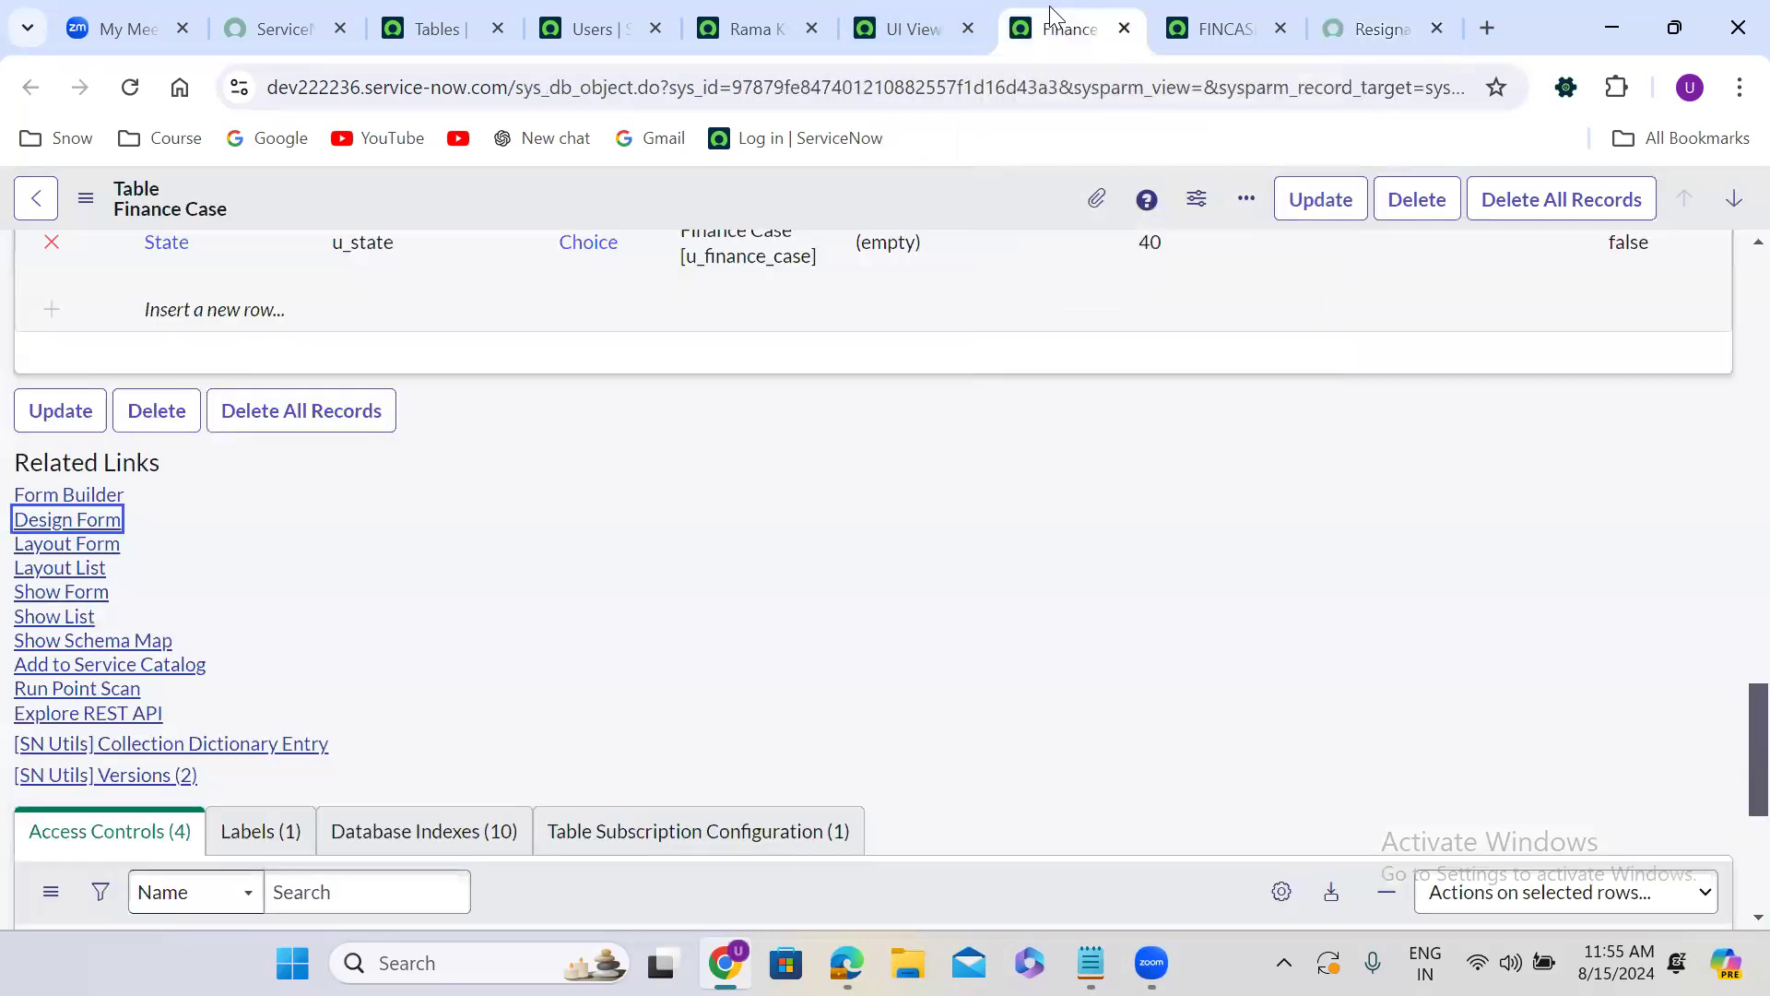
left_click(1176, 15)
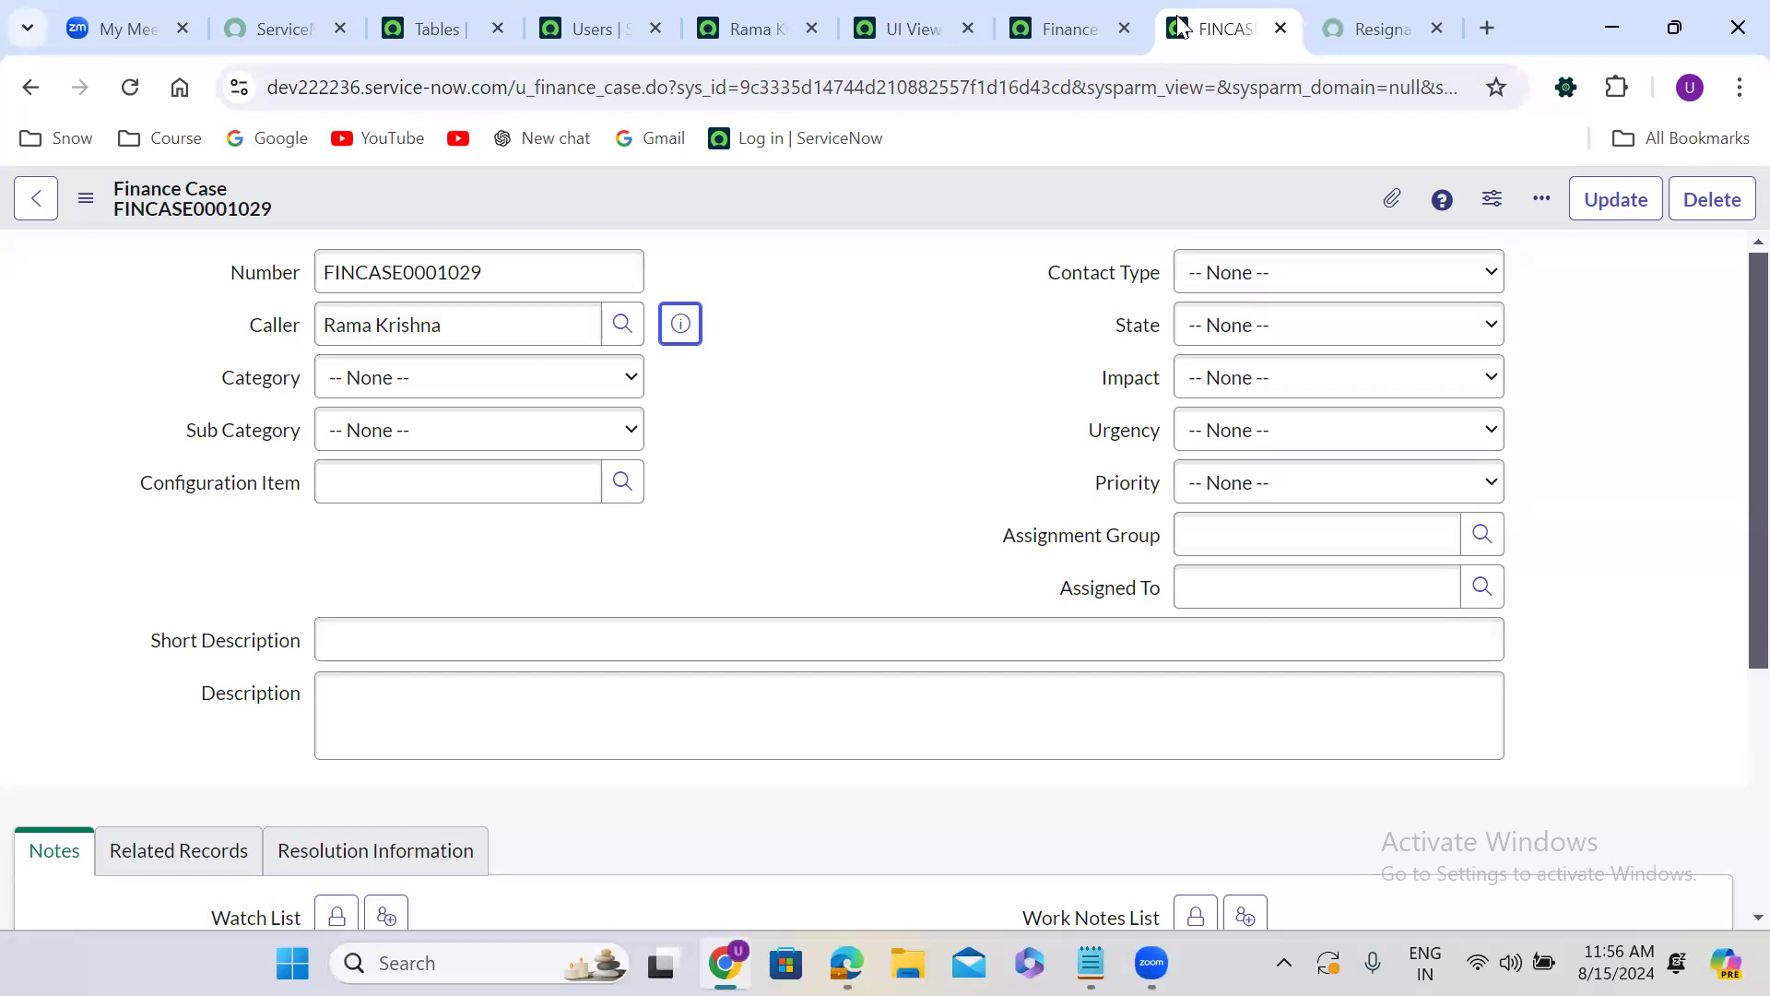
left_click(901, 356)
Open the Users list under User Administration in place of the Tables list, and open the first listed user's record.
left_click(445, 4)
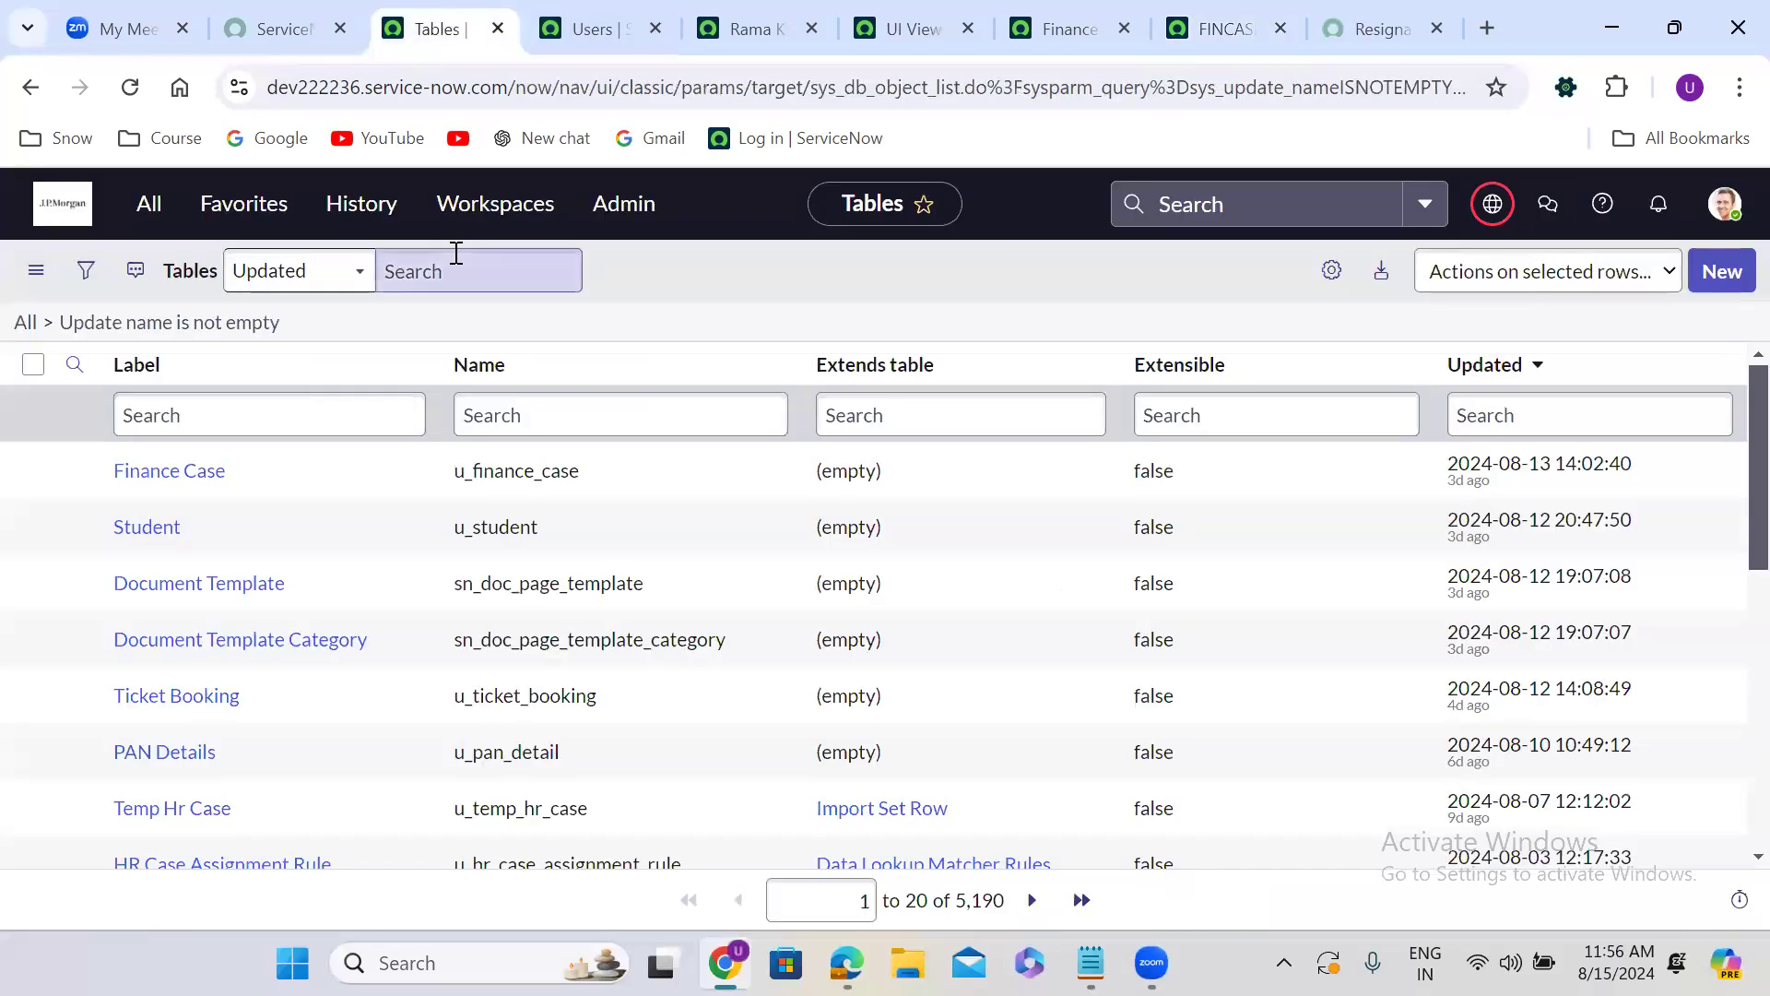
left_click(149, 203)
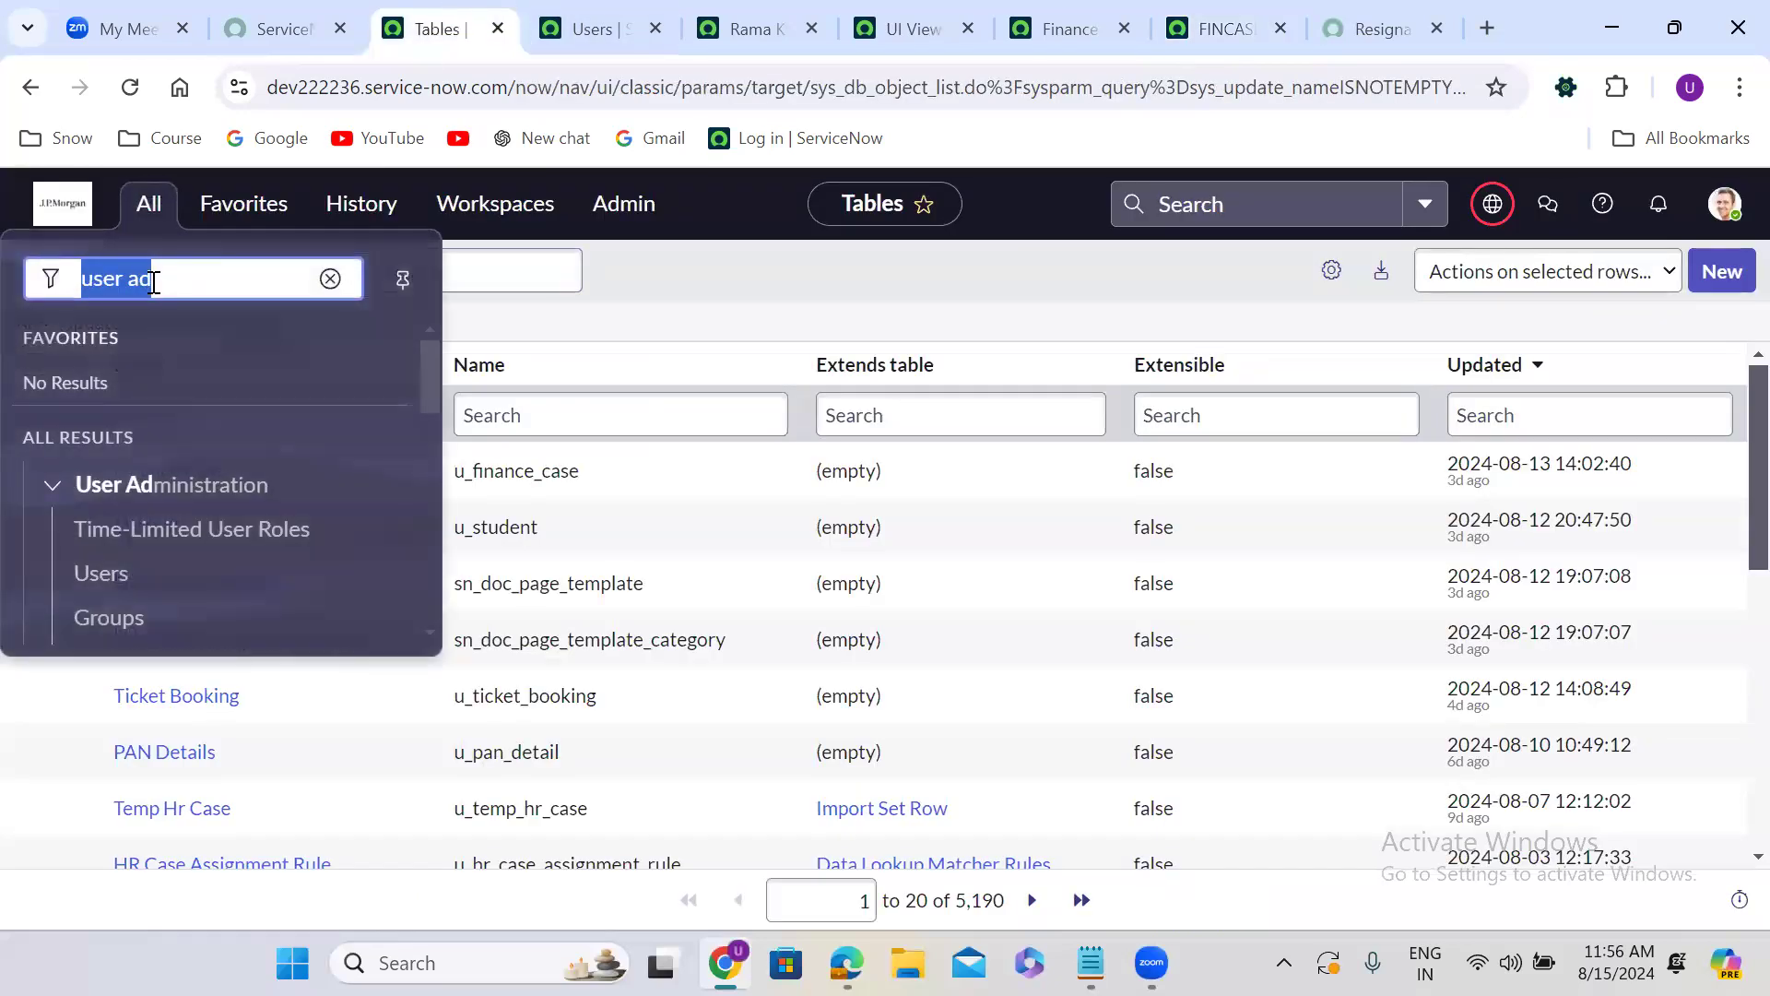
left_click(102, 576)
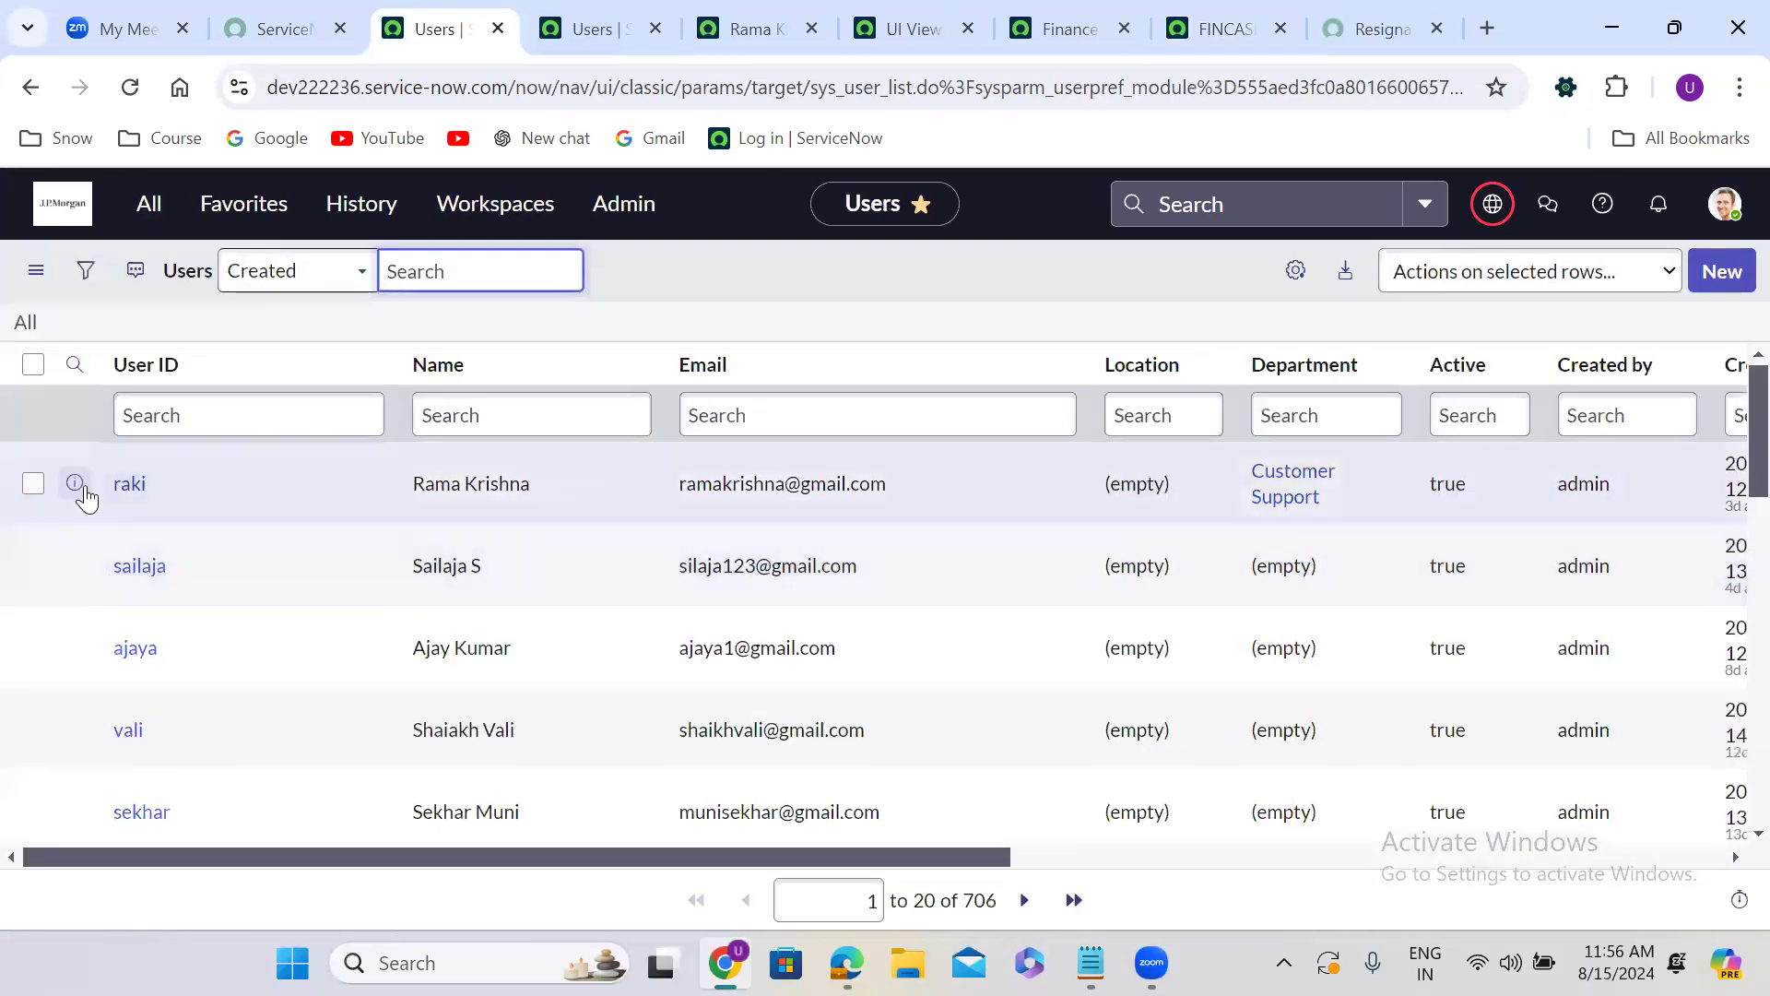
left_click(126, 485)
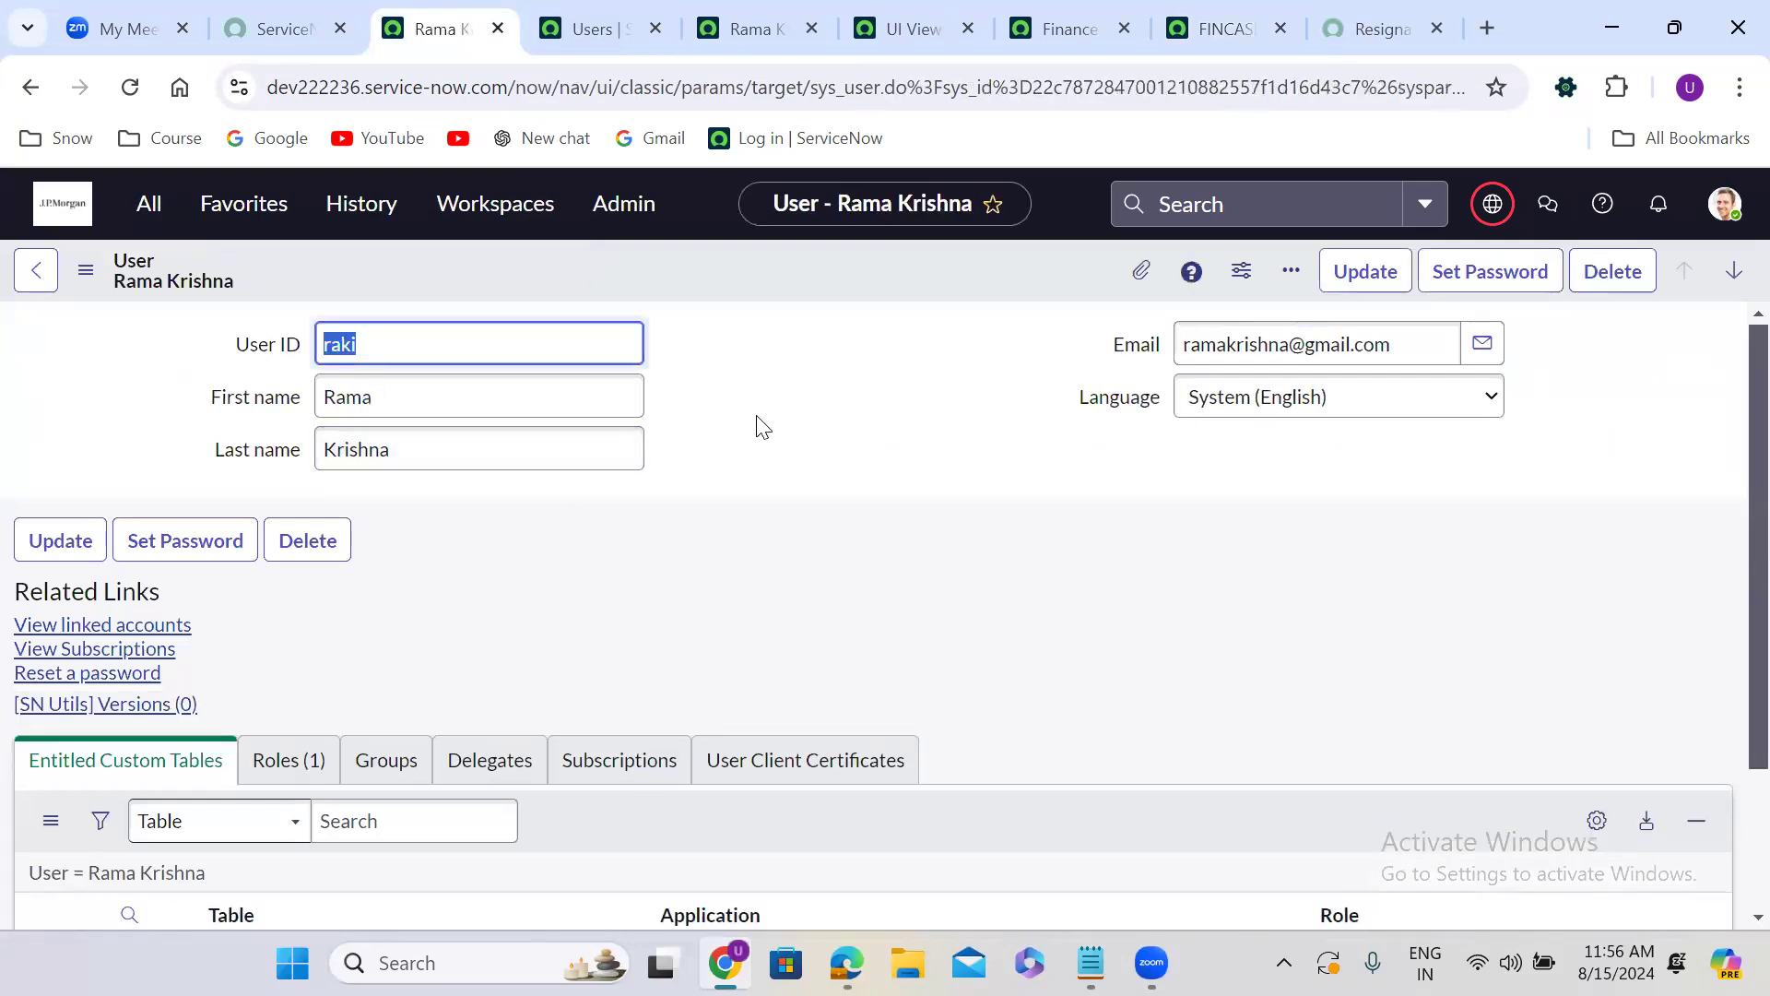
Check the views offered for the open user record and load its Default view.
left_click(92, 282)
mouse_move(173, 495)
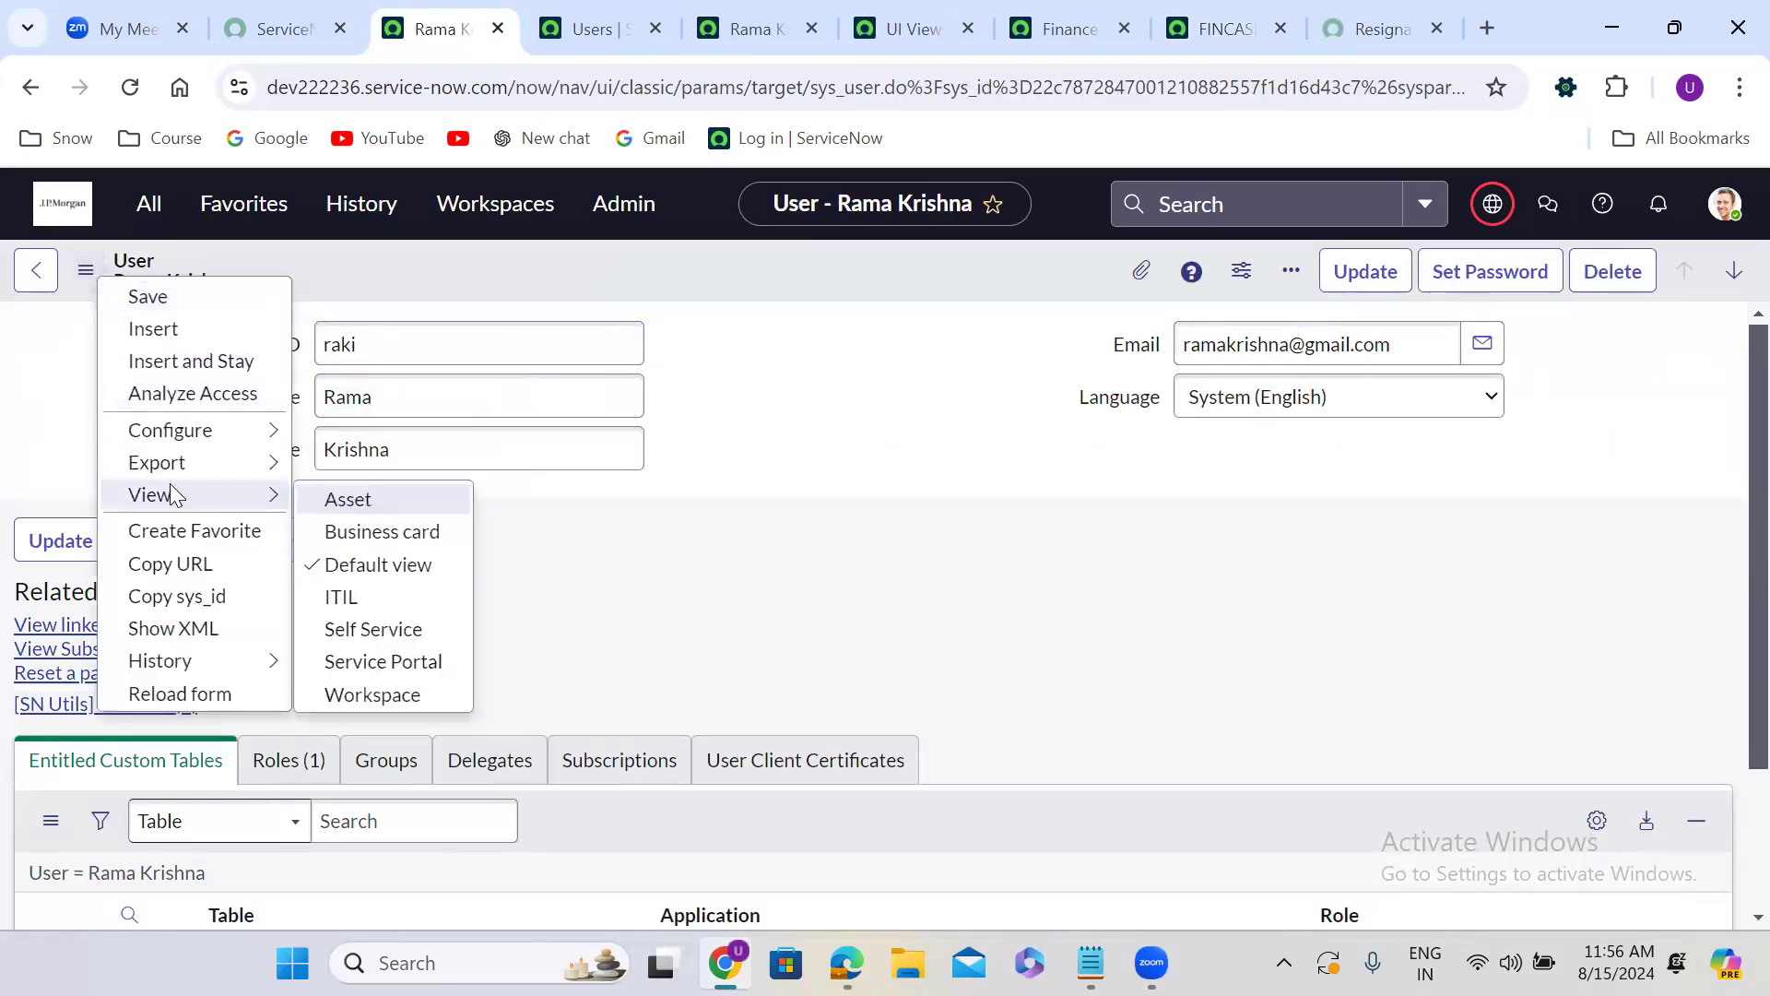
left_click(367, 559)
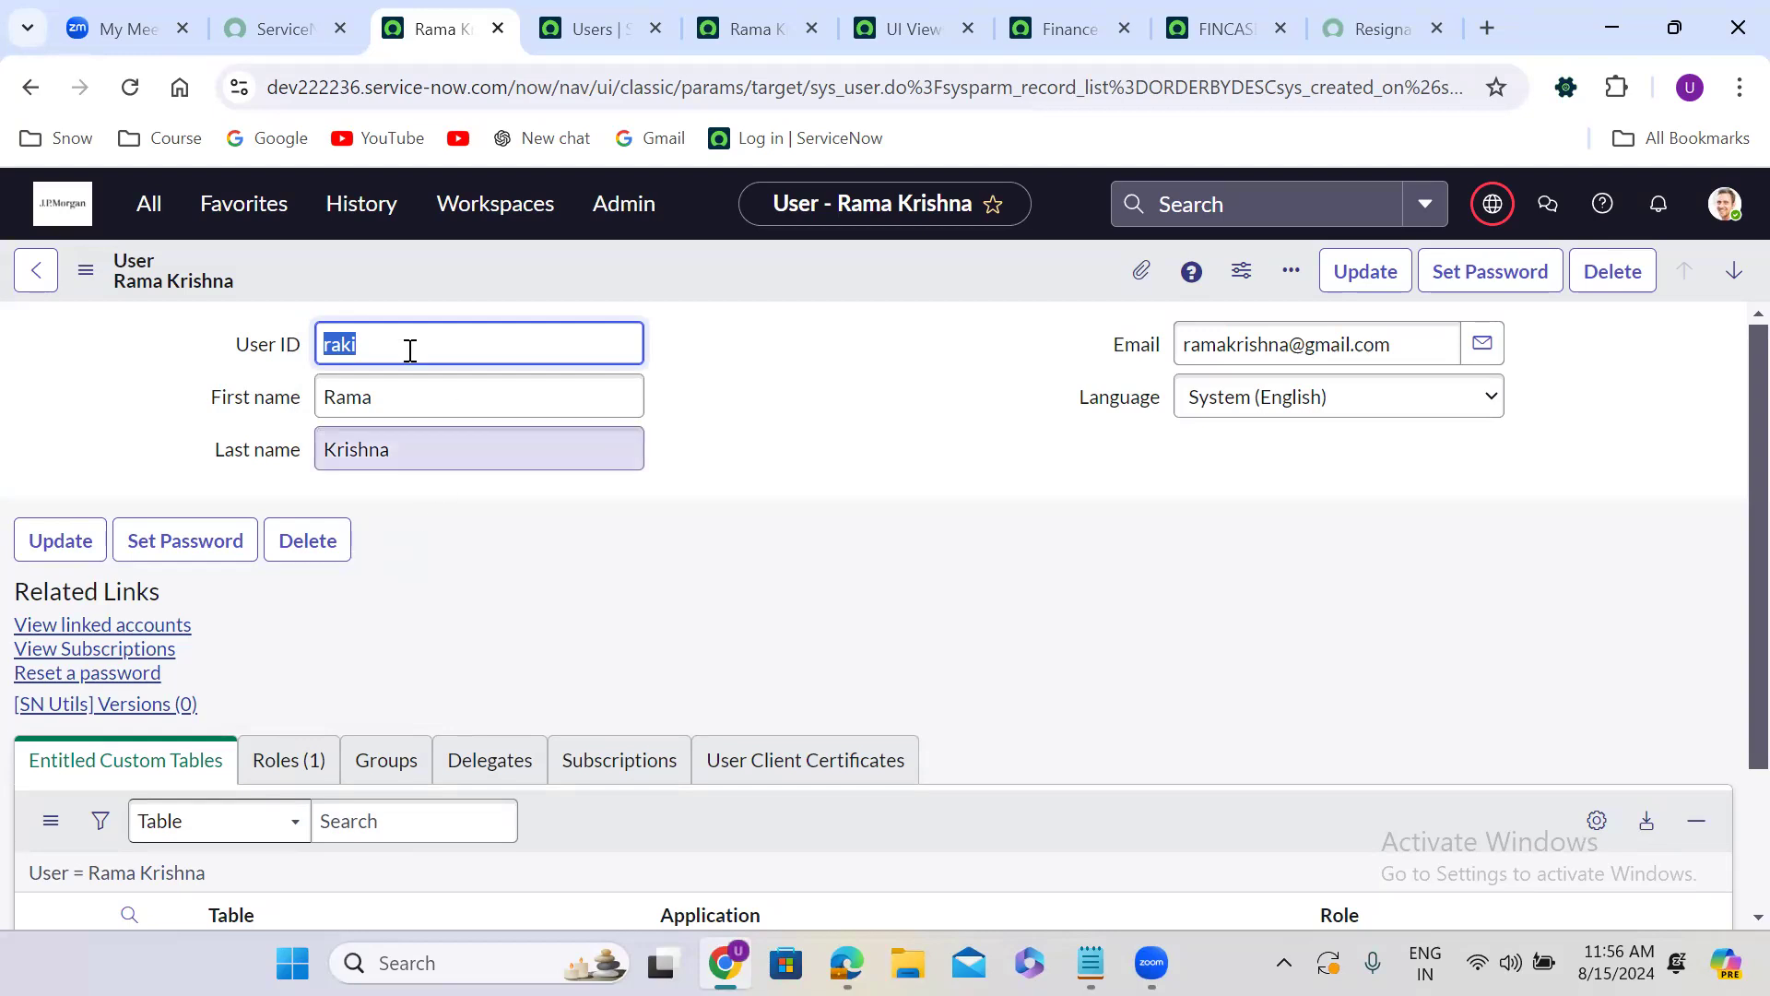
left_click(86, 275)
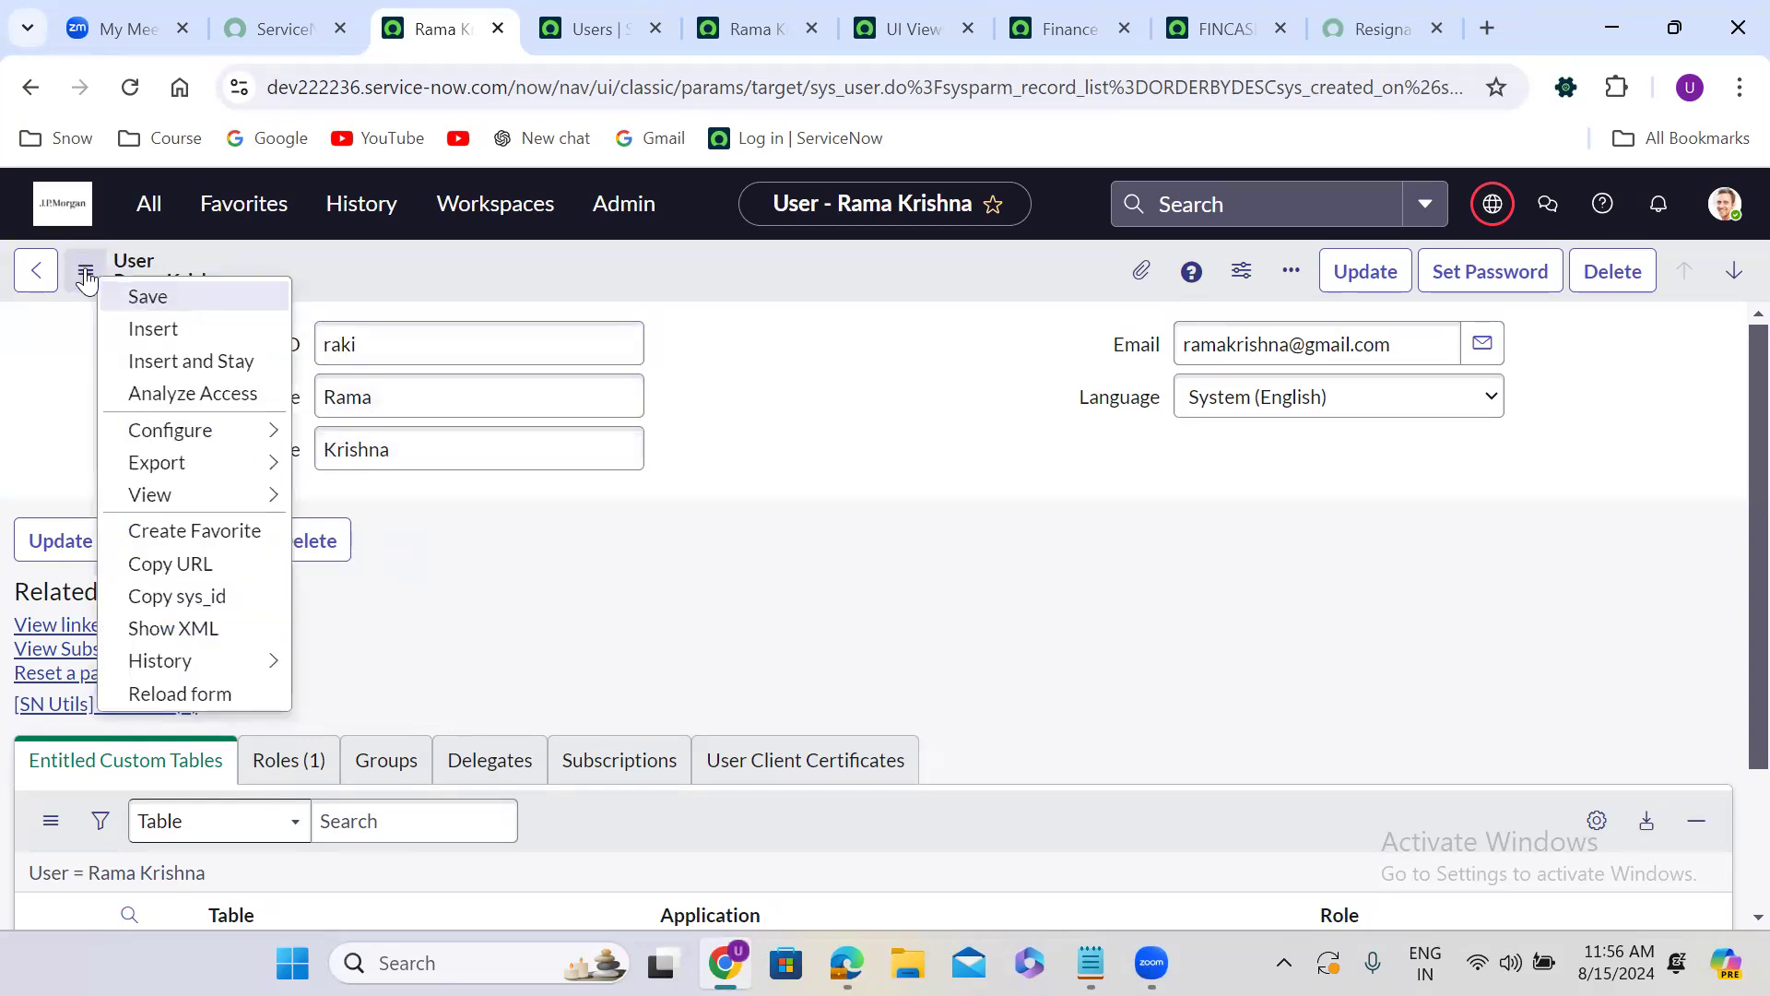
Return to the open Finance Case record FINCASE0001029 in its own browser tab.
left_click(1359, 13)
left_click(1234, 13)
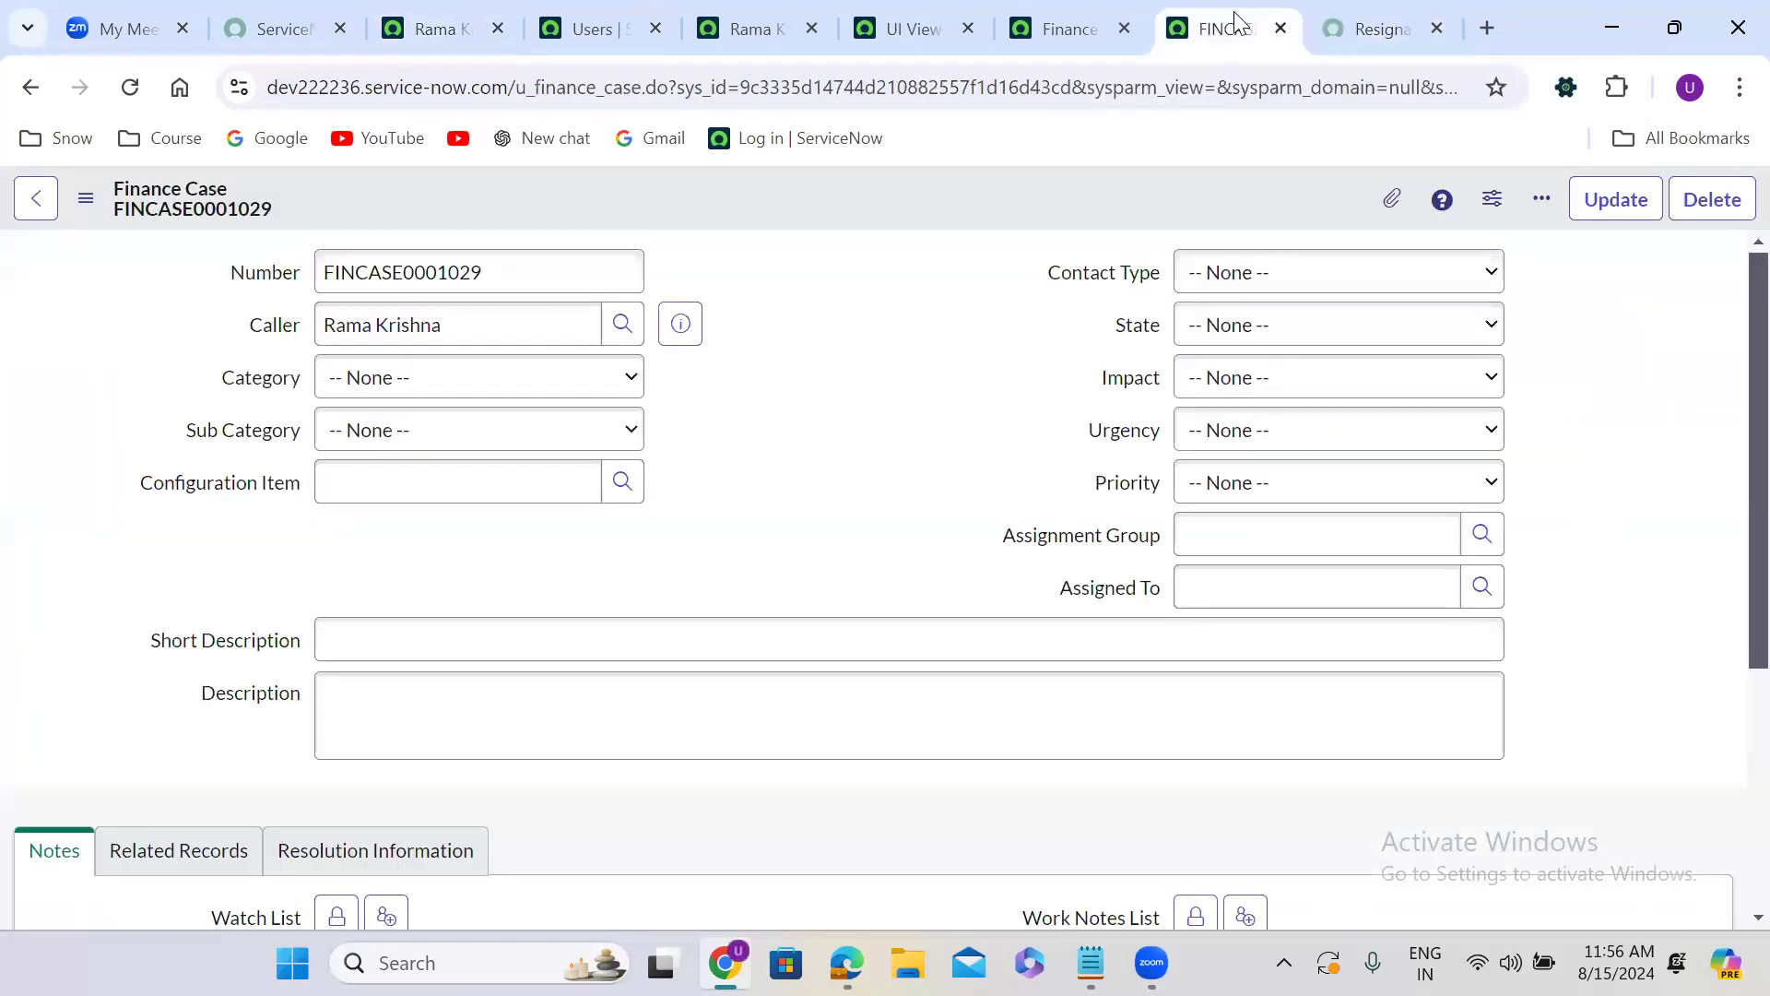
left_click(1071, 36)
left_click(1219, 26)
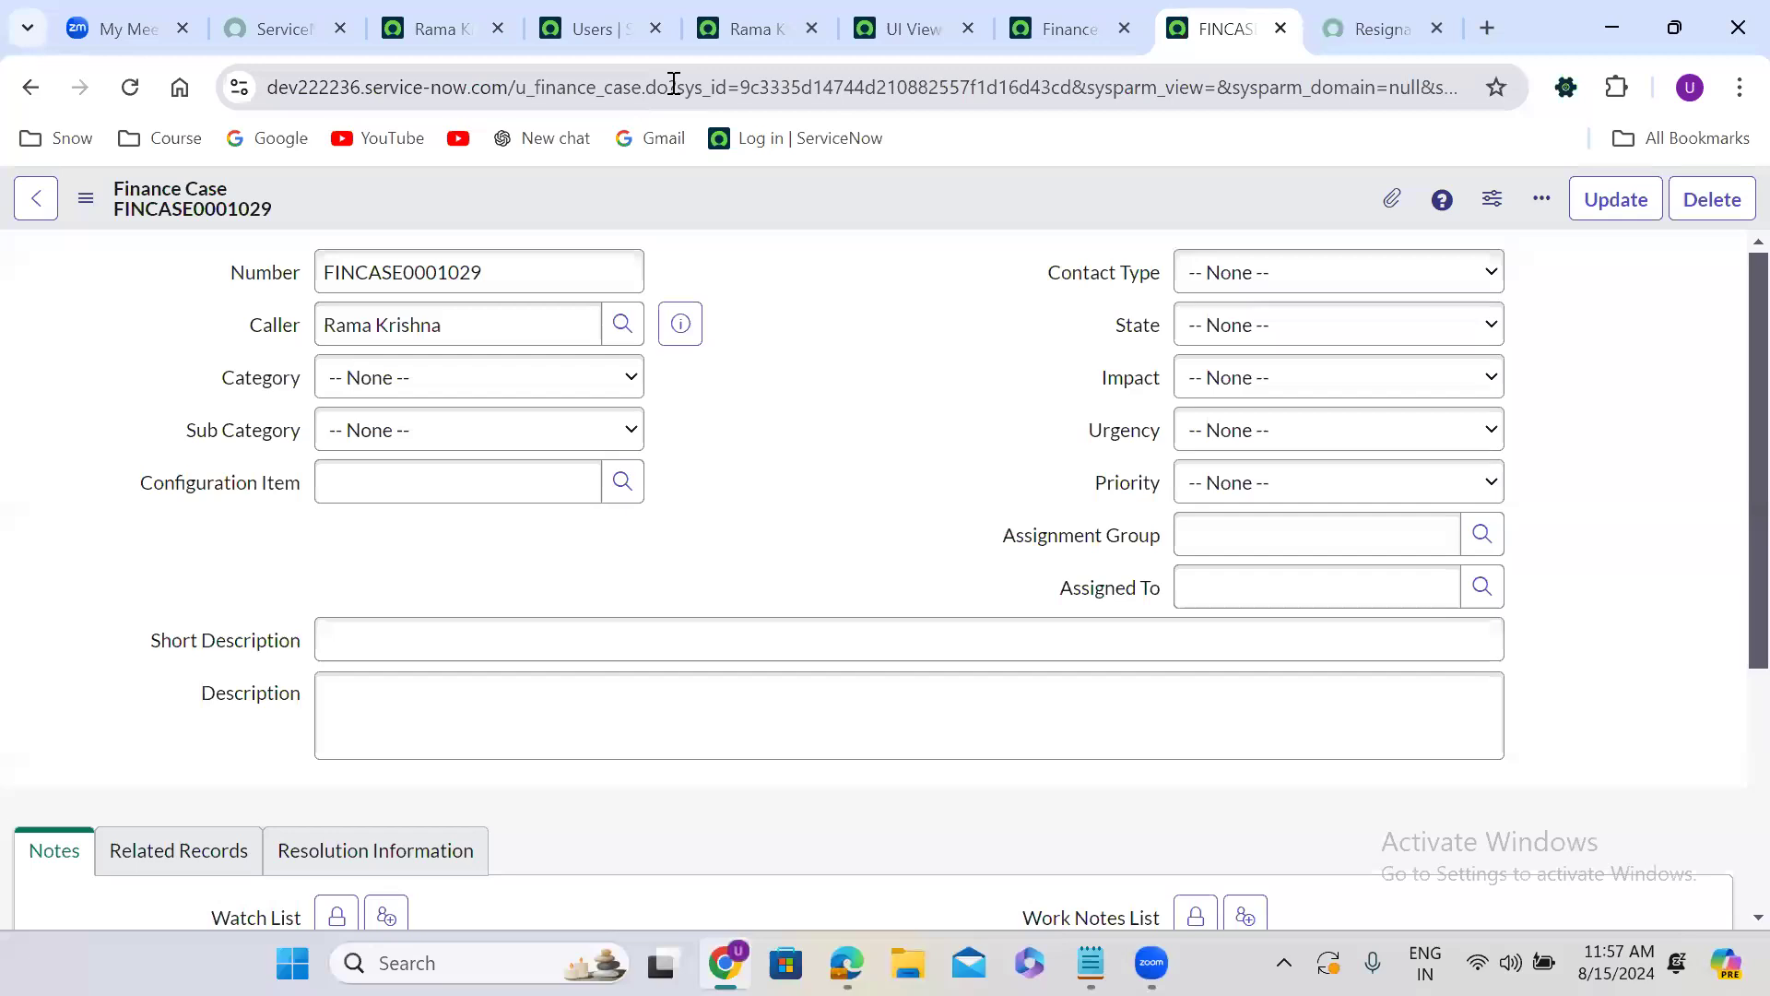
left_click_drag(678, 86, 1076, 92)
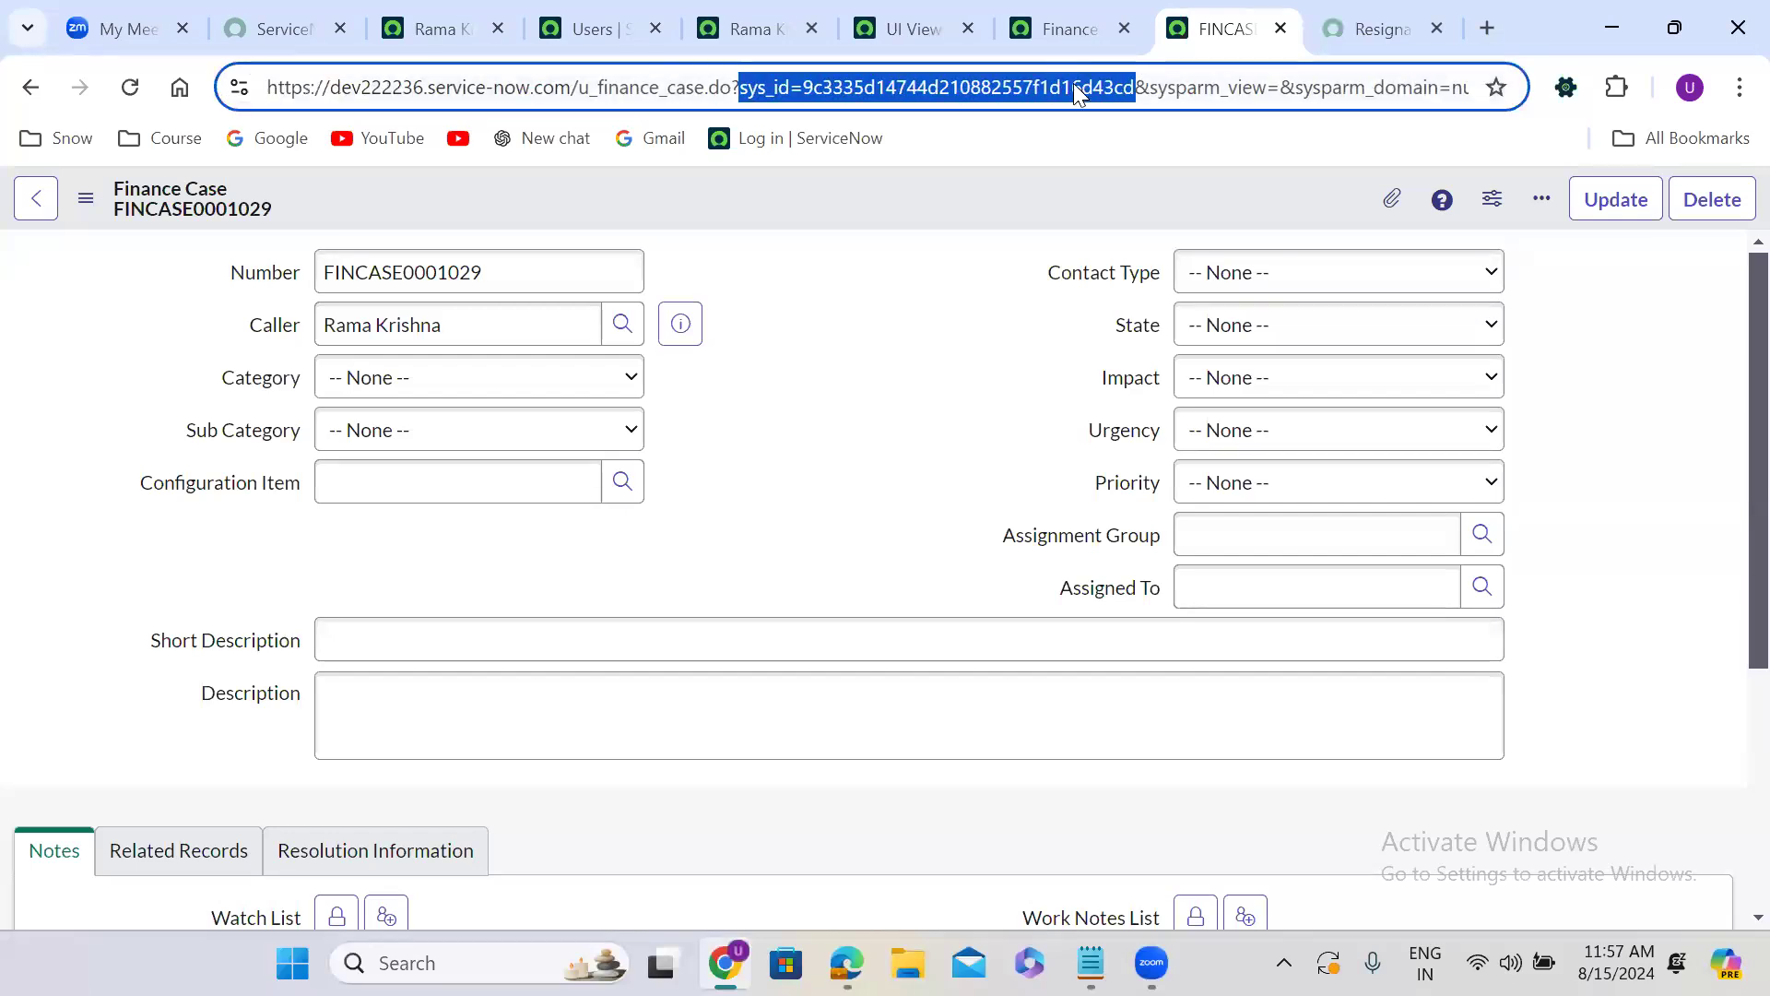
key("BackSpace")
left_click_drag(904, 85, 1568, 57)
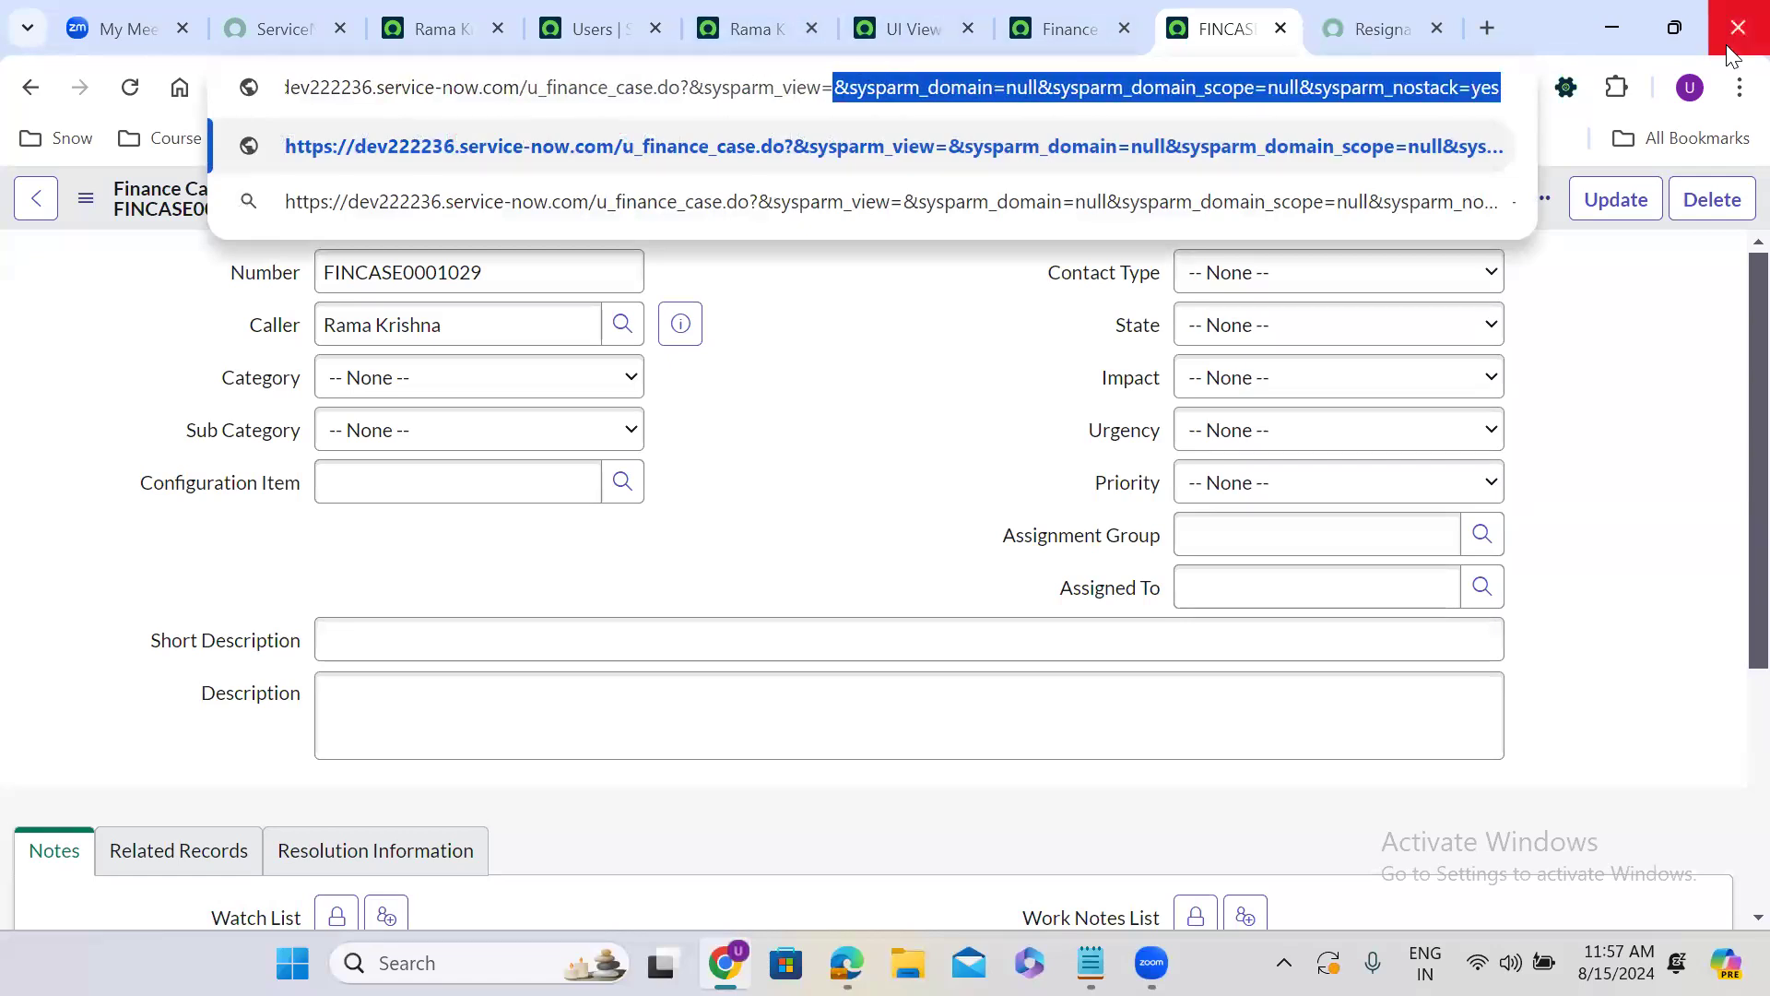
type("cxs")
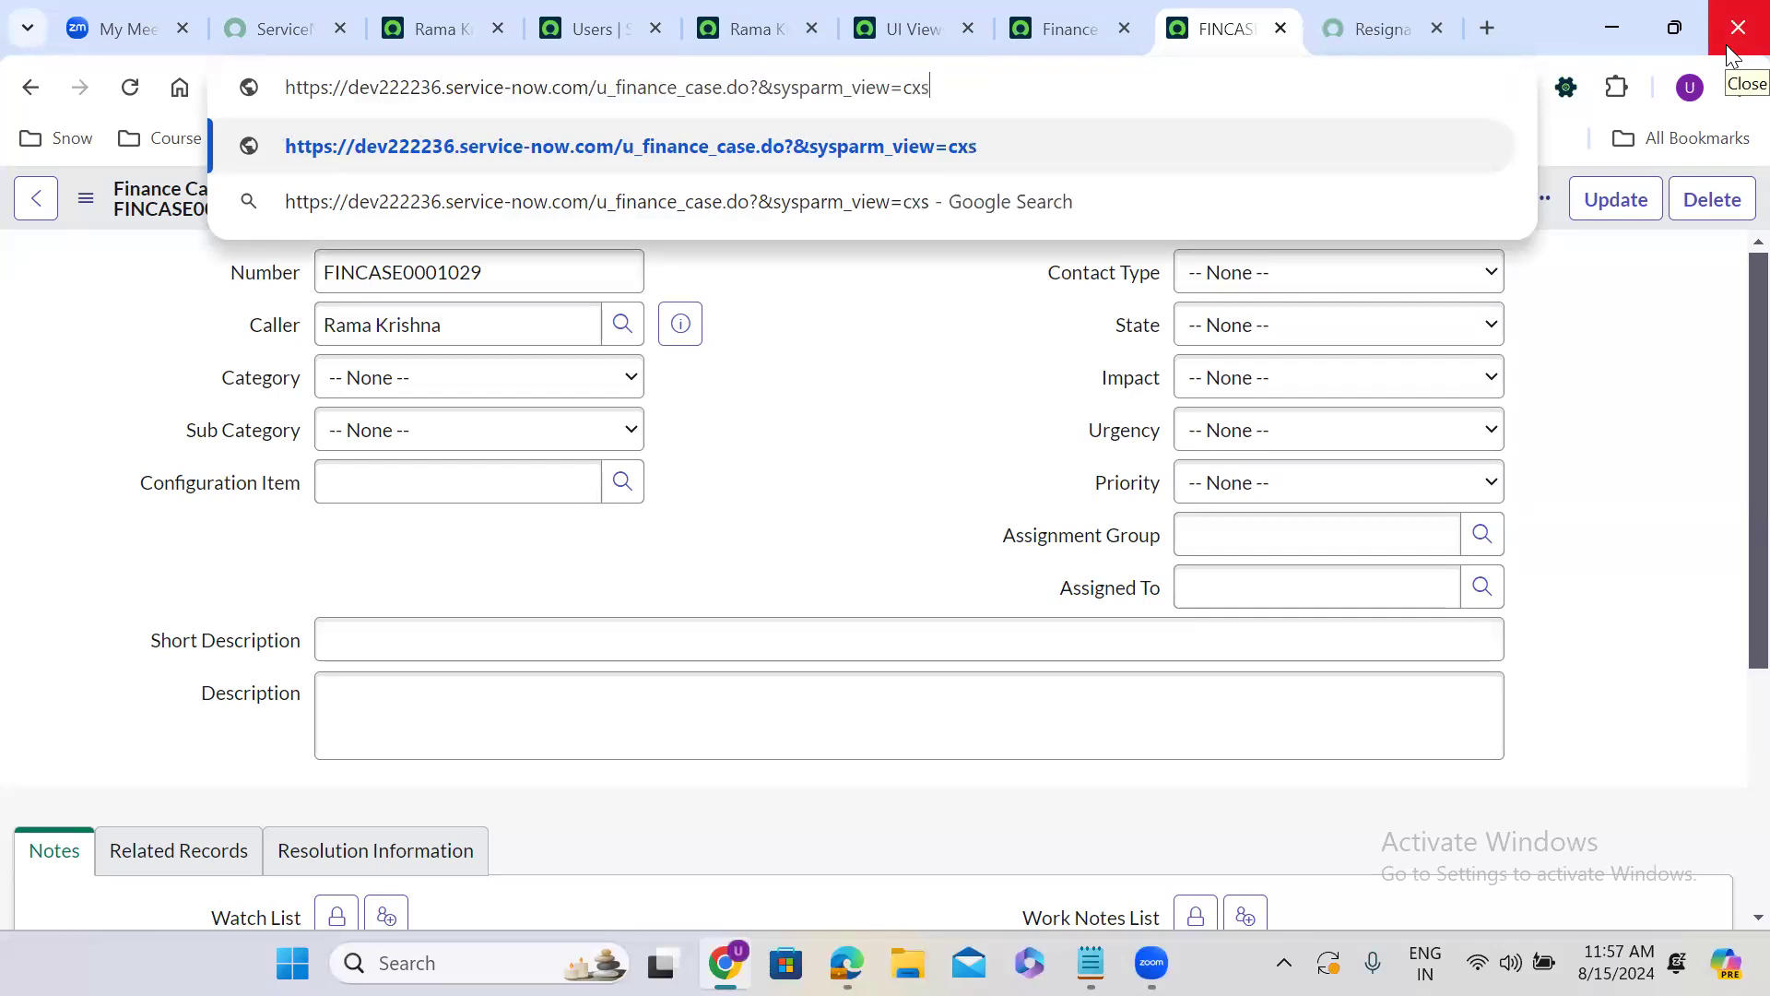
type("_pop")
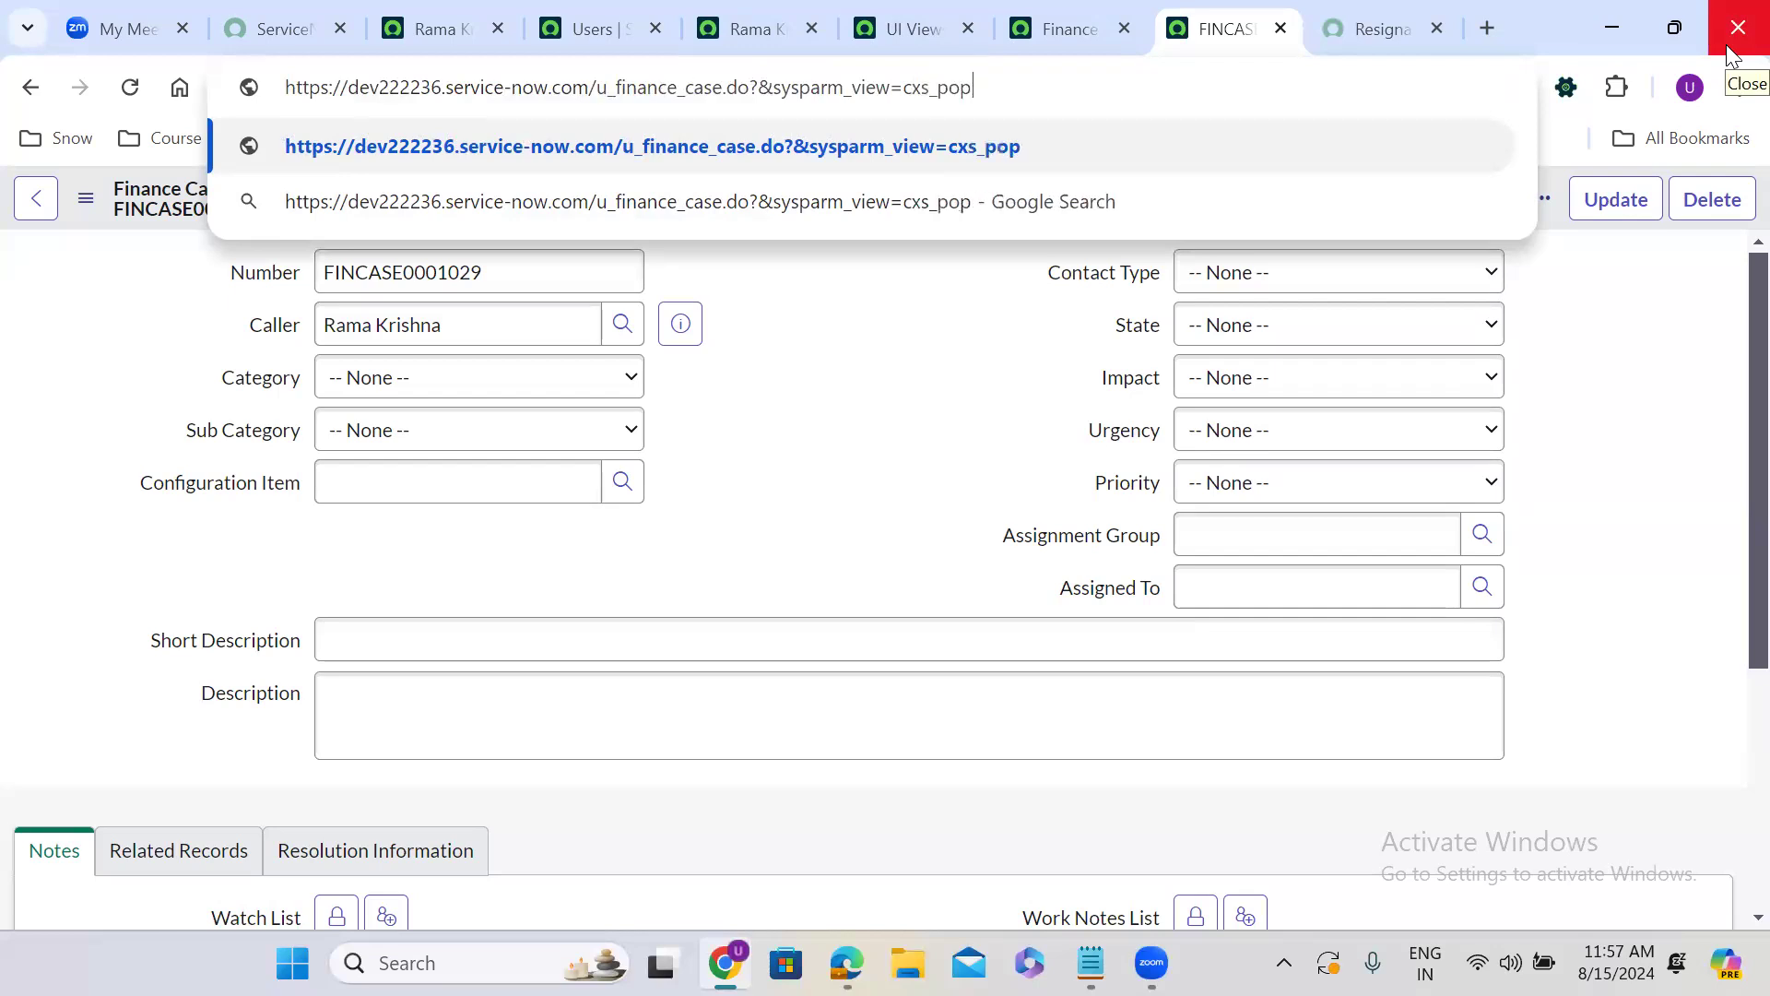
type("uup")
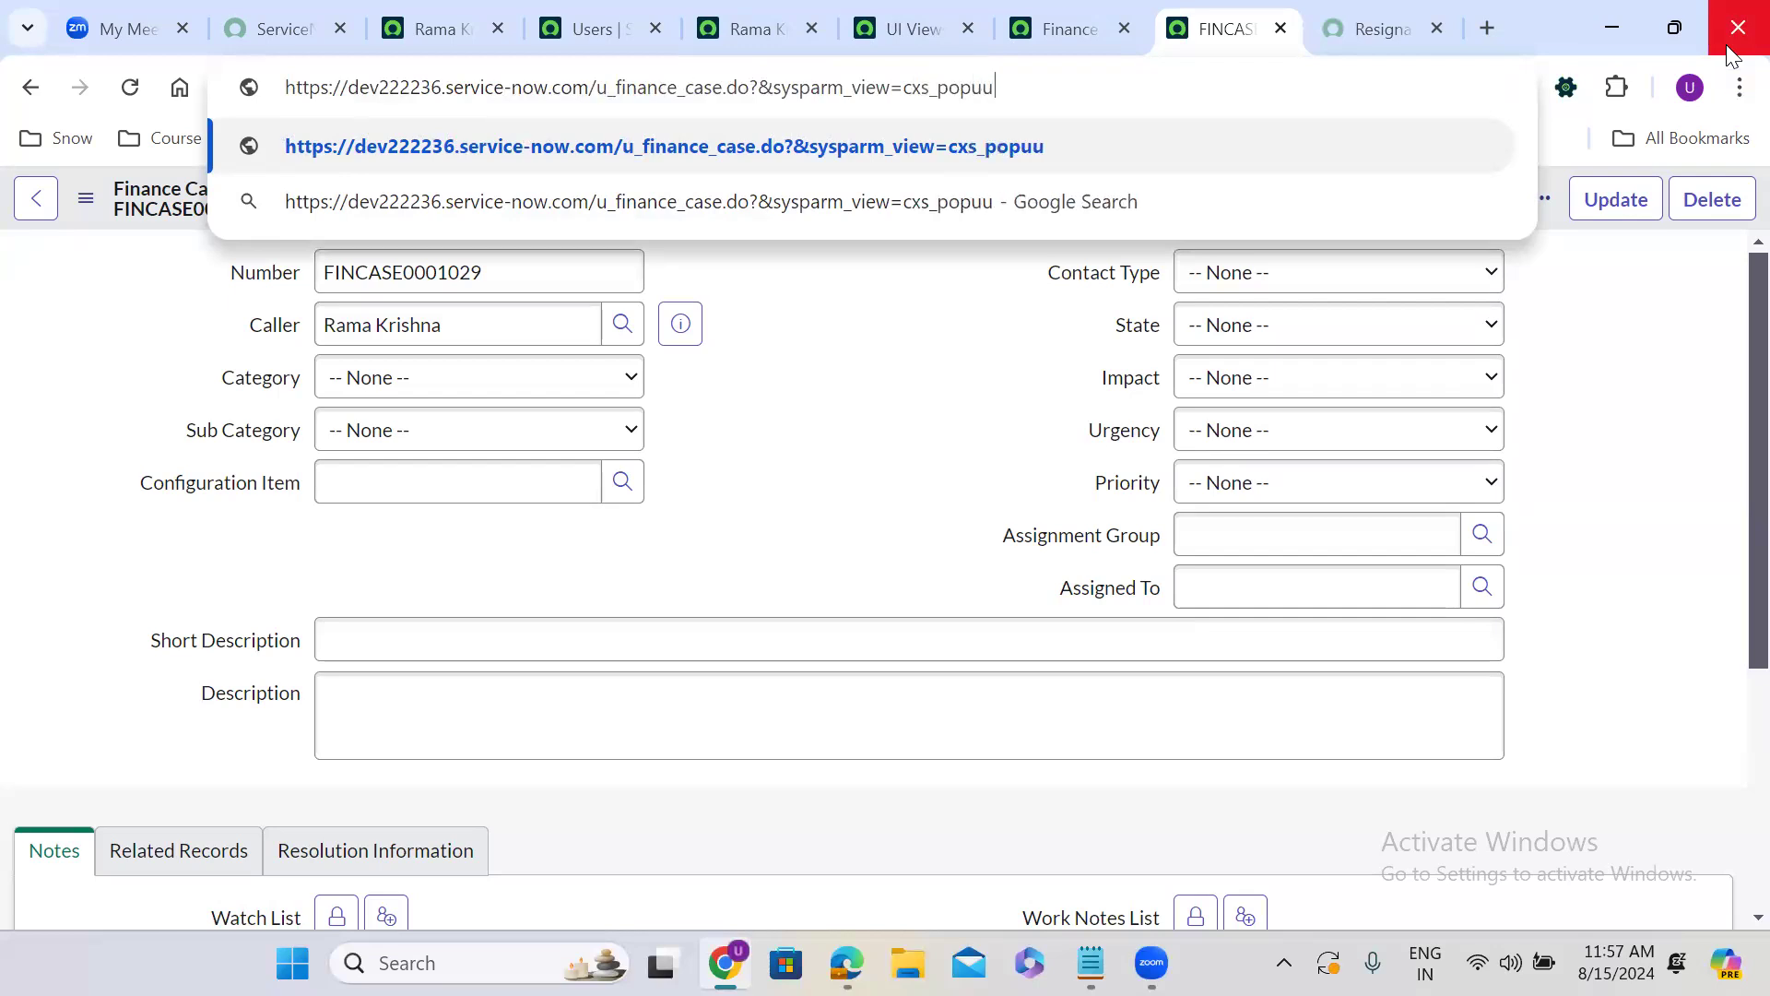
key("Return")
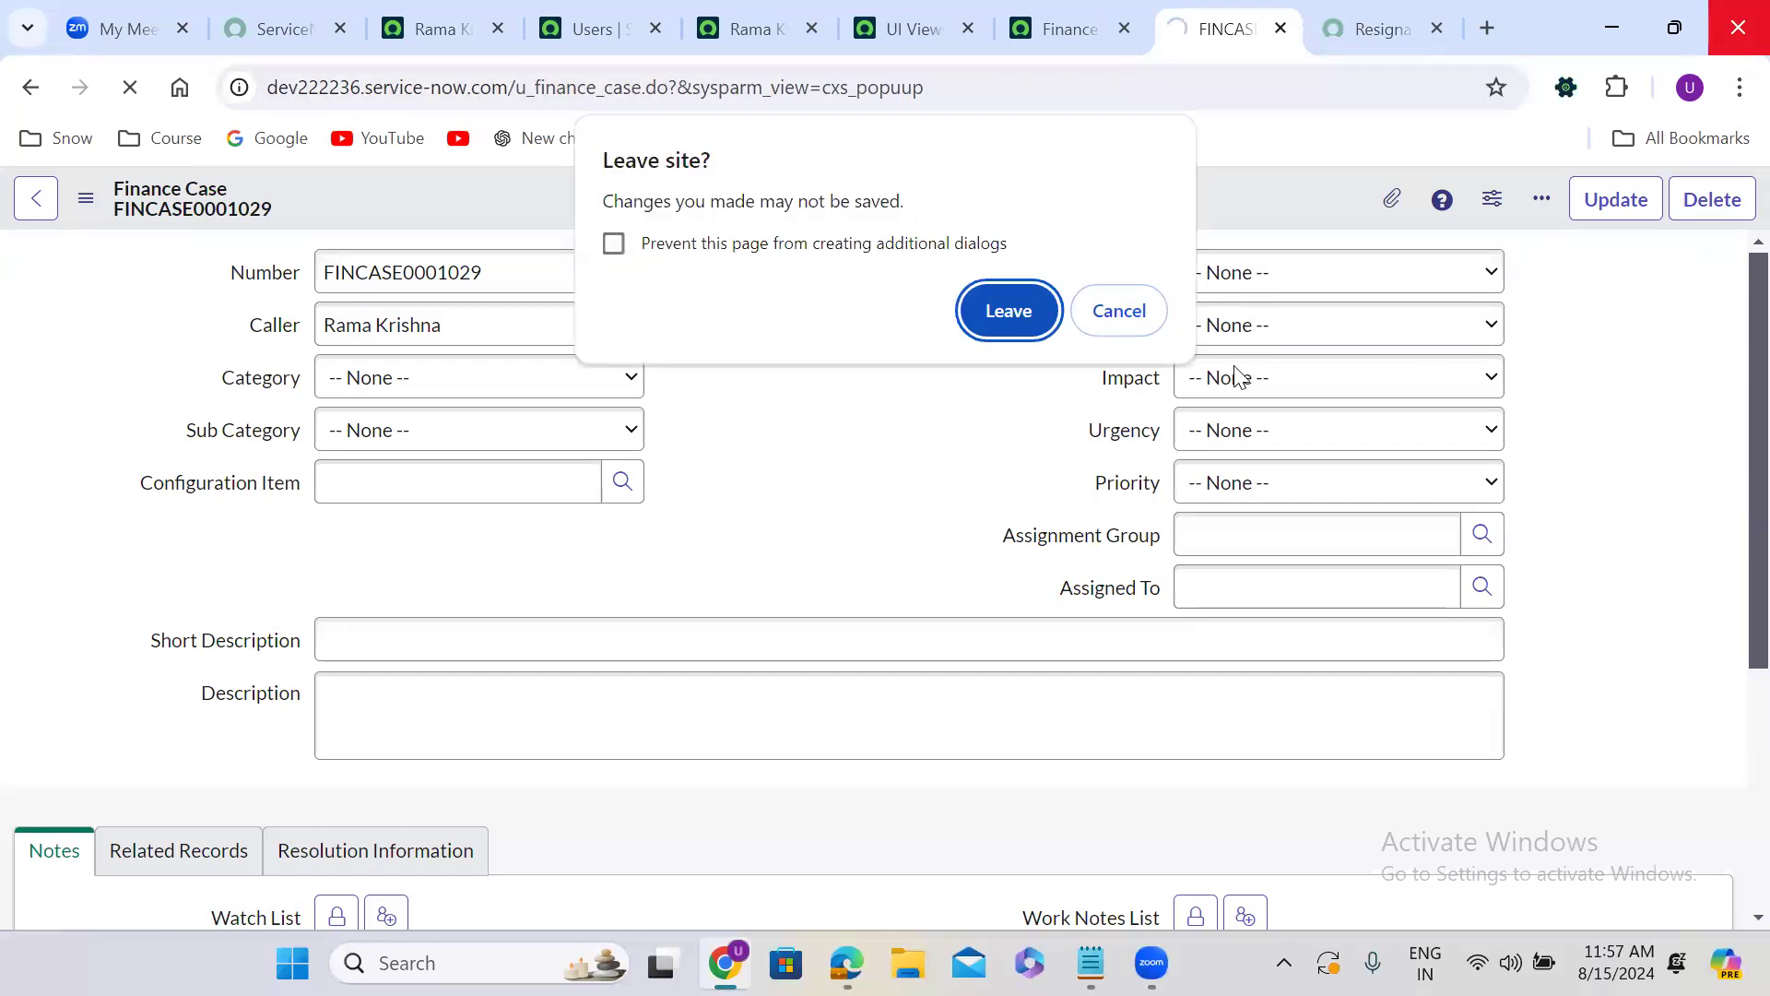
left_click(1117, 312)
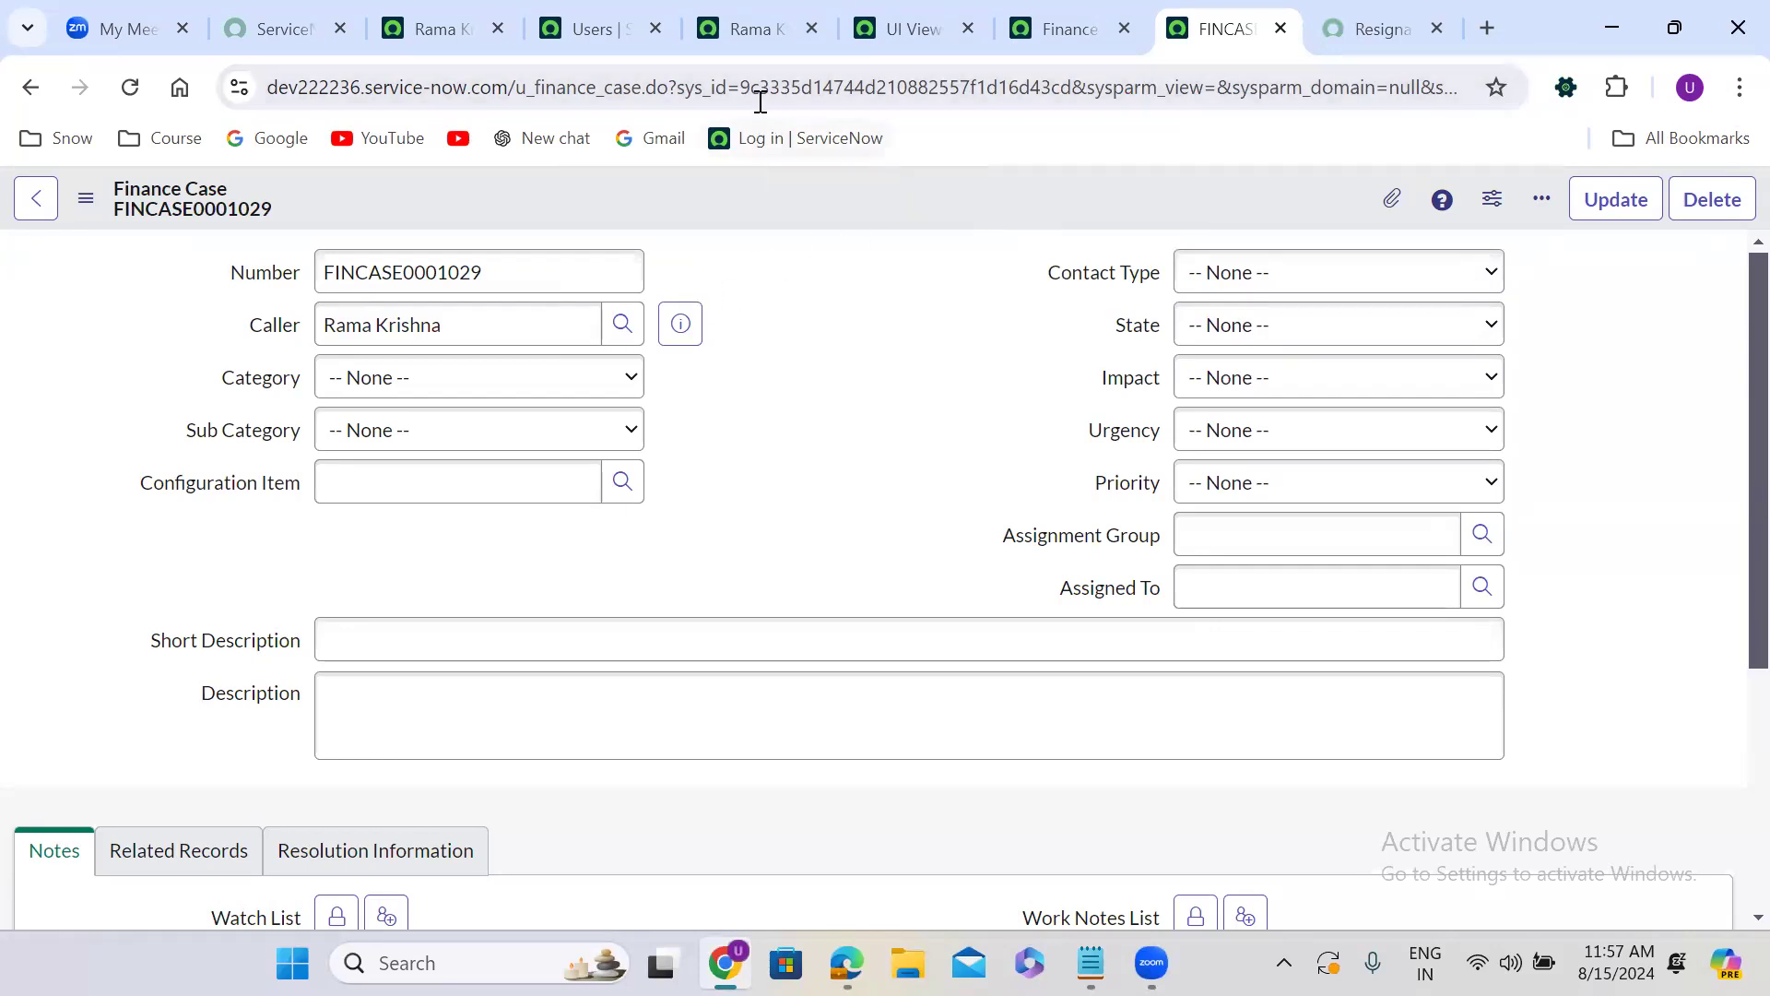
Reduce the Finance Case address to u_finance_case.do?sysparm_view=sys_popup and load it, leaving the open record unsaved.
left_click_drag(743, 87, 1075, 109)
key("BackSpace")
key("BackSpace")
key("BackSpace")
key("BackSpace")
key("BackSpace")
key("BackSpace")
key("BackSpace")
key("BackSpace")
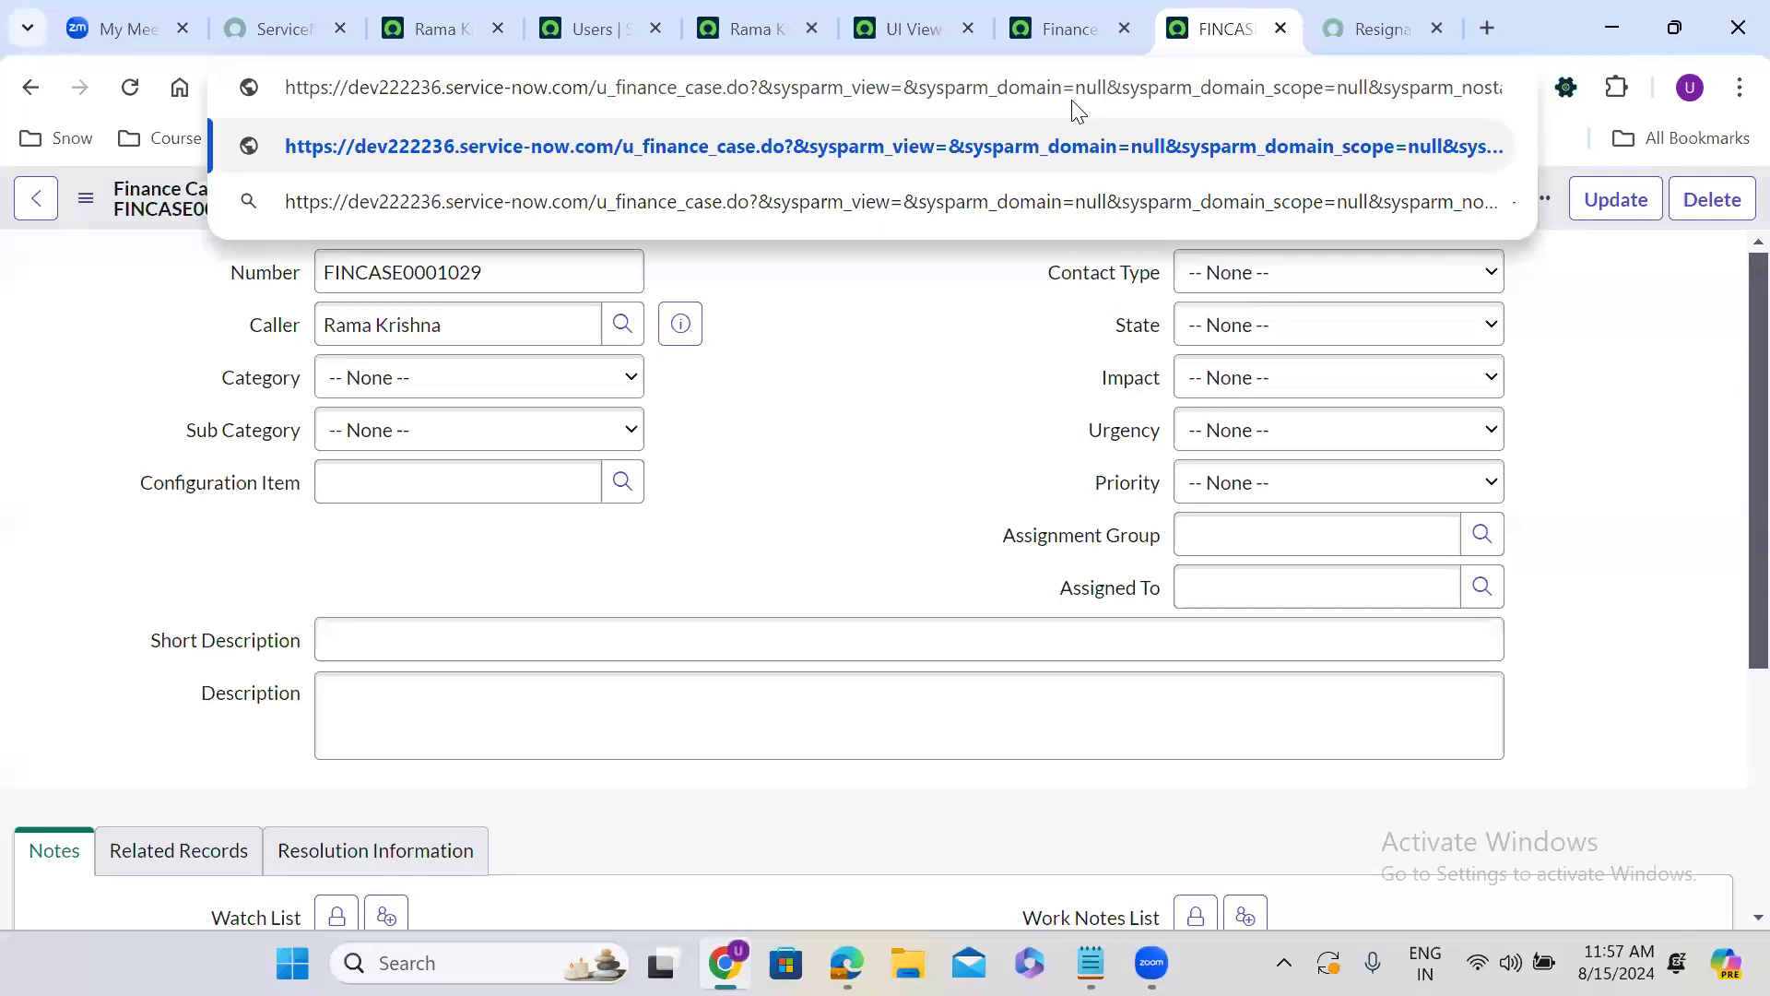
key("Delete")
left_click_drag(889, 92, 1516, 104)
key("Delete")
type("sys_popp")
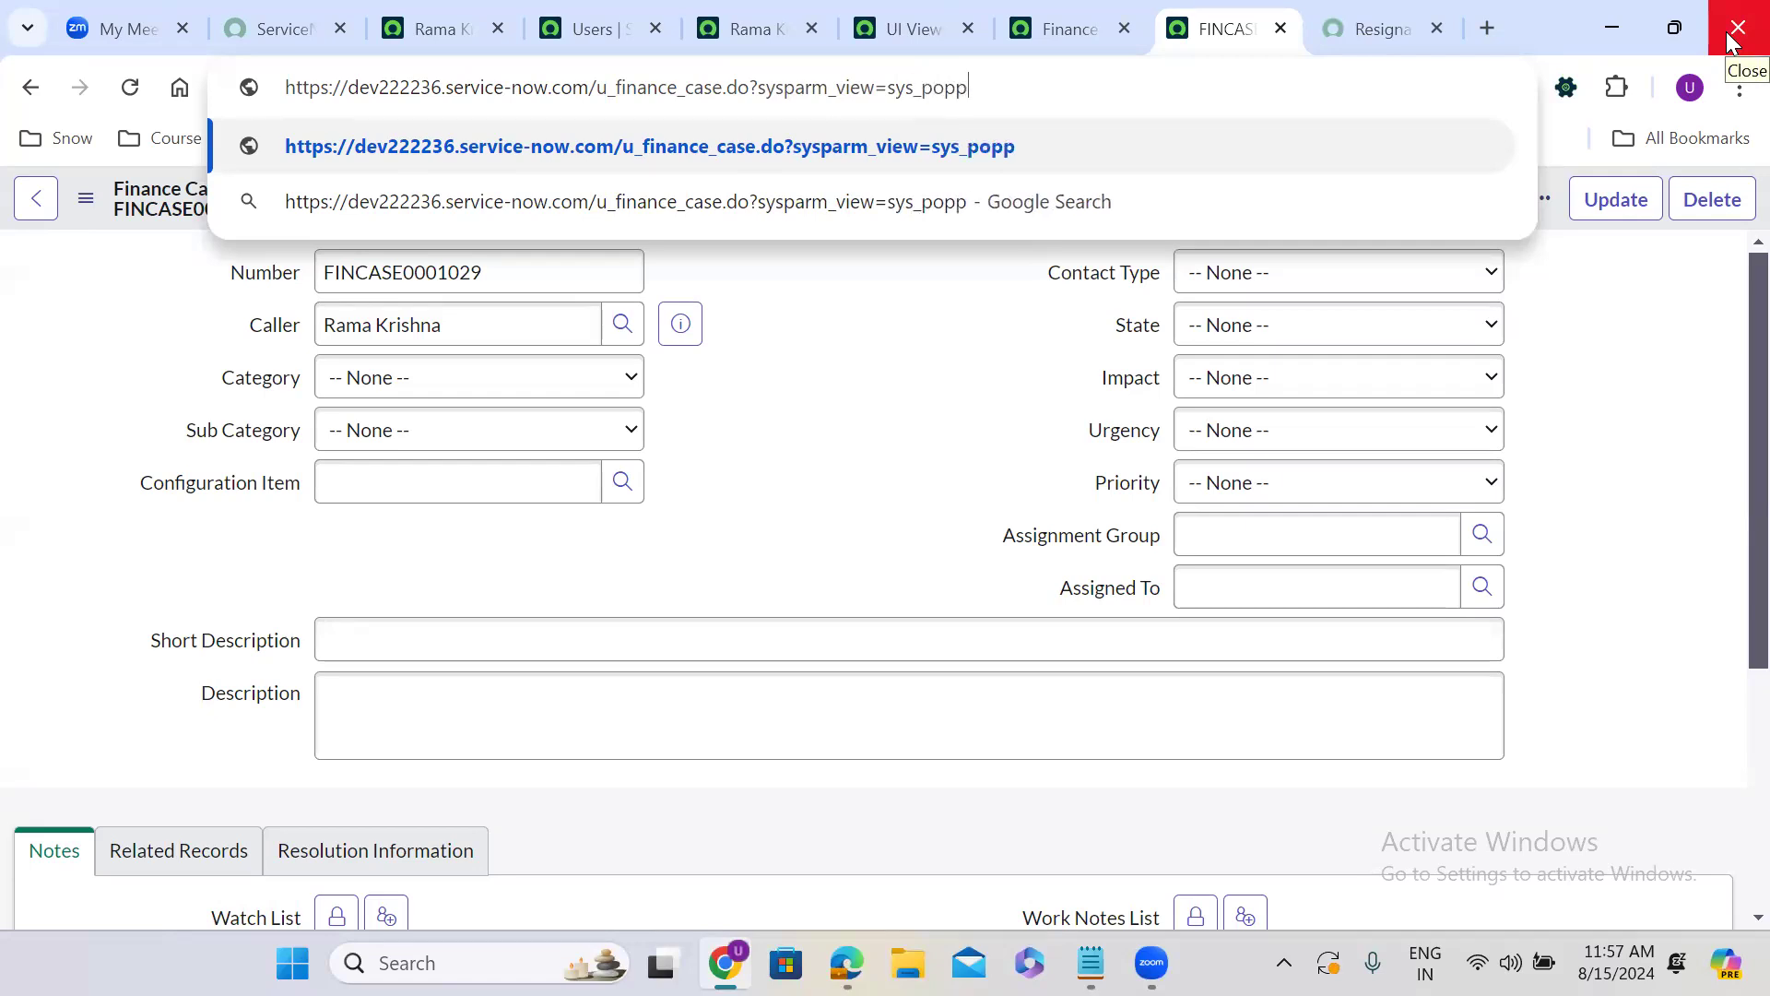
key("BackSpace")
type("up")
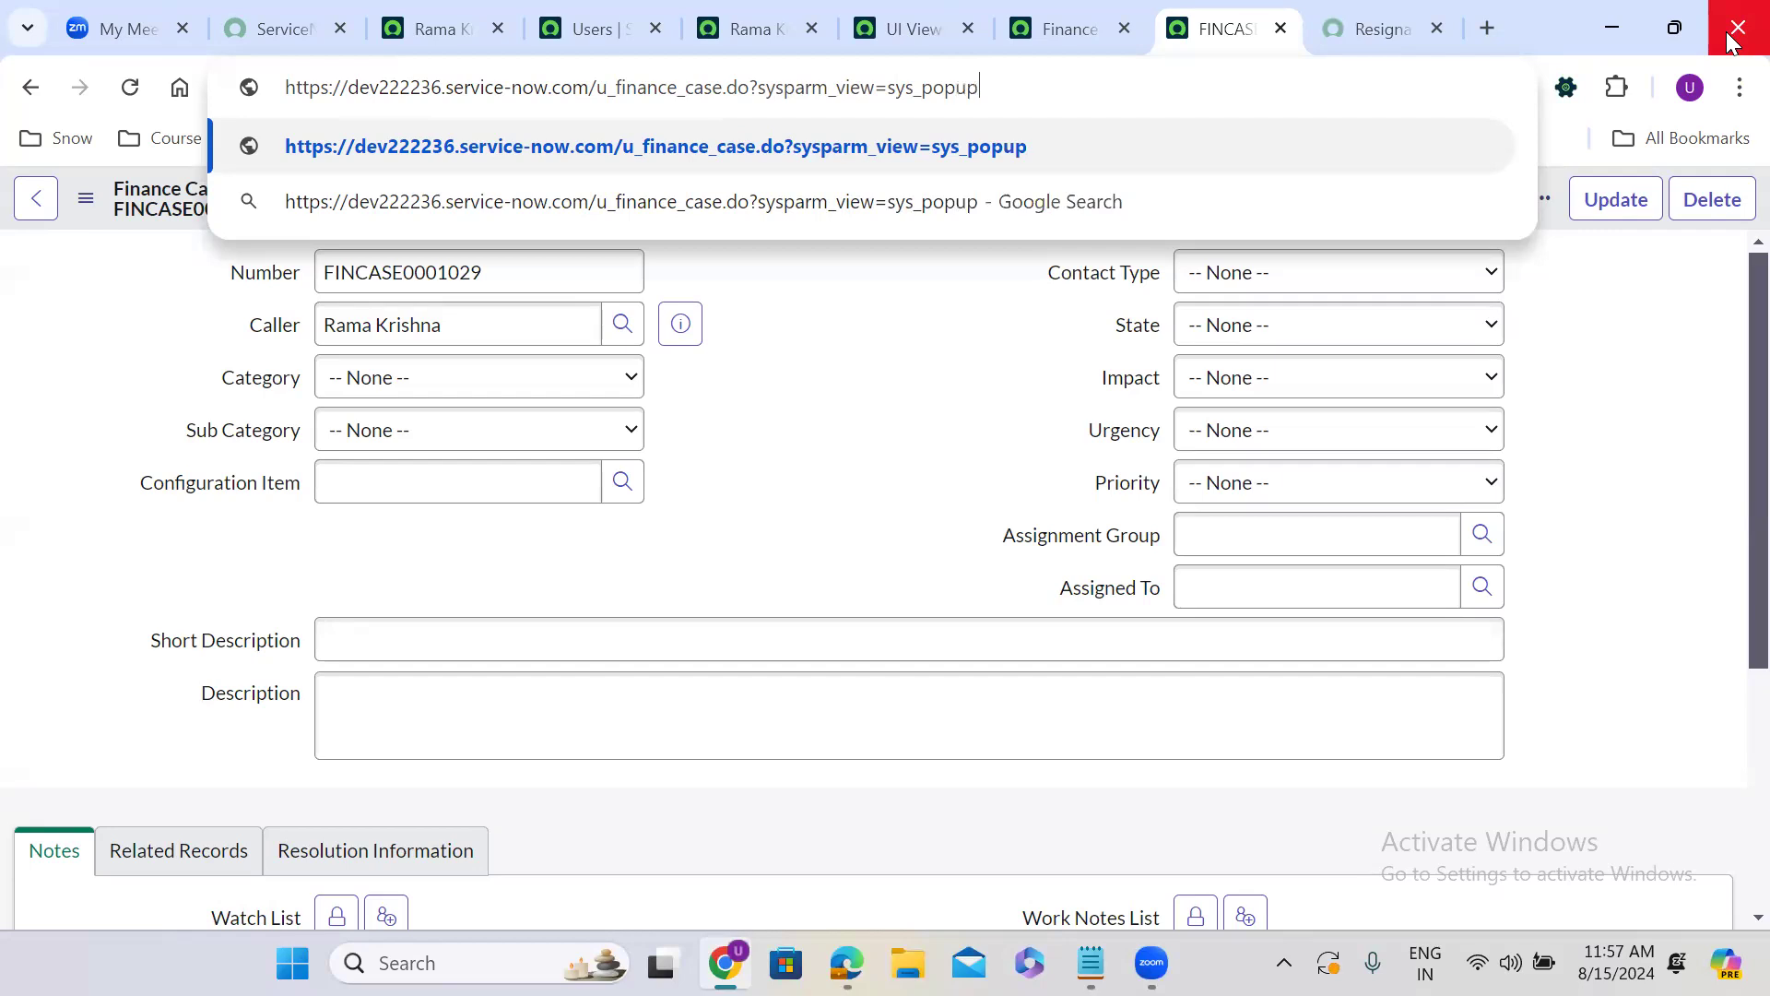
key("Return")
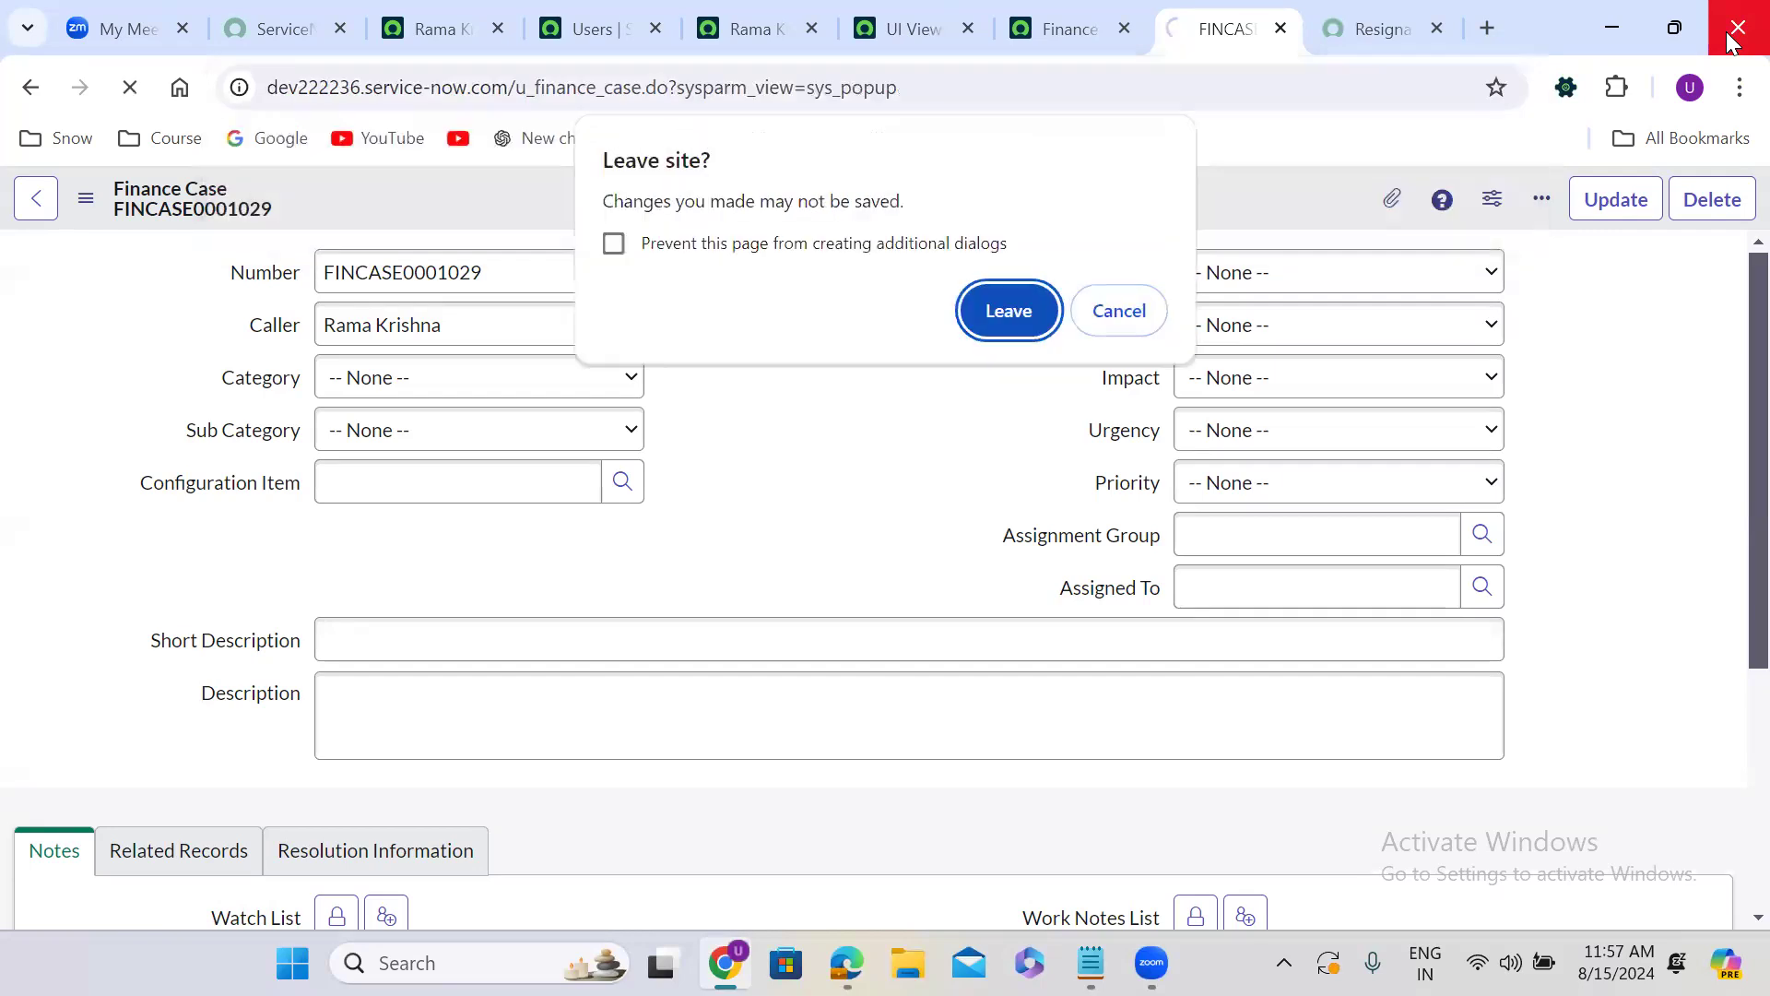
left_click(1007, 311)
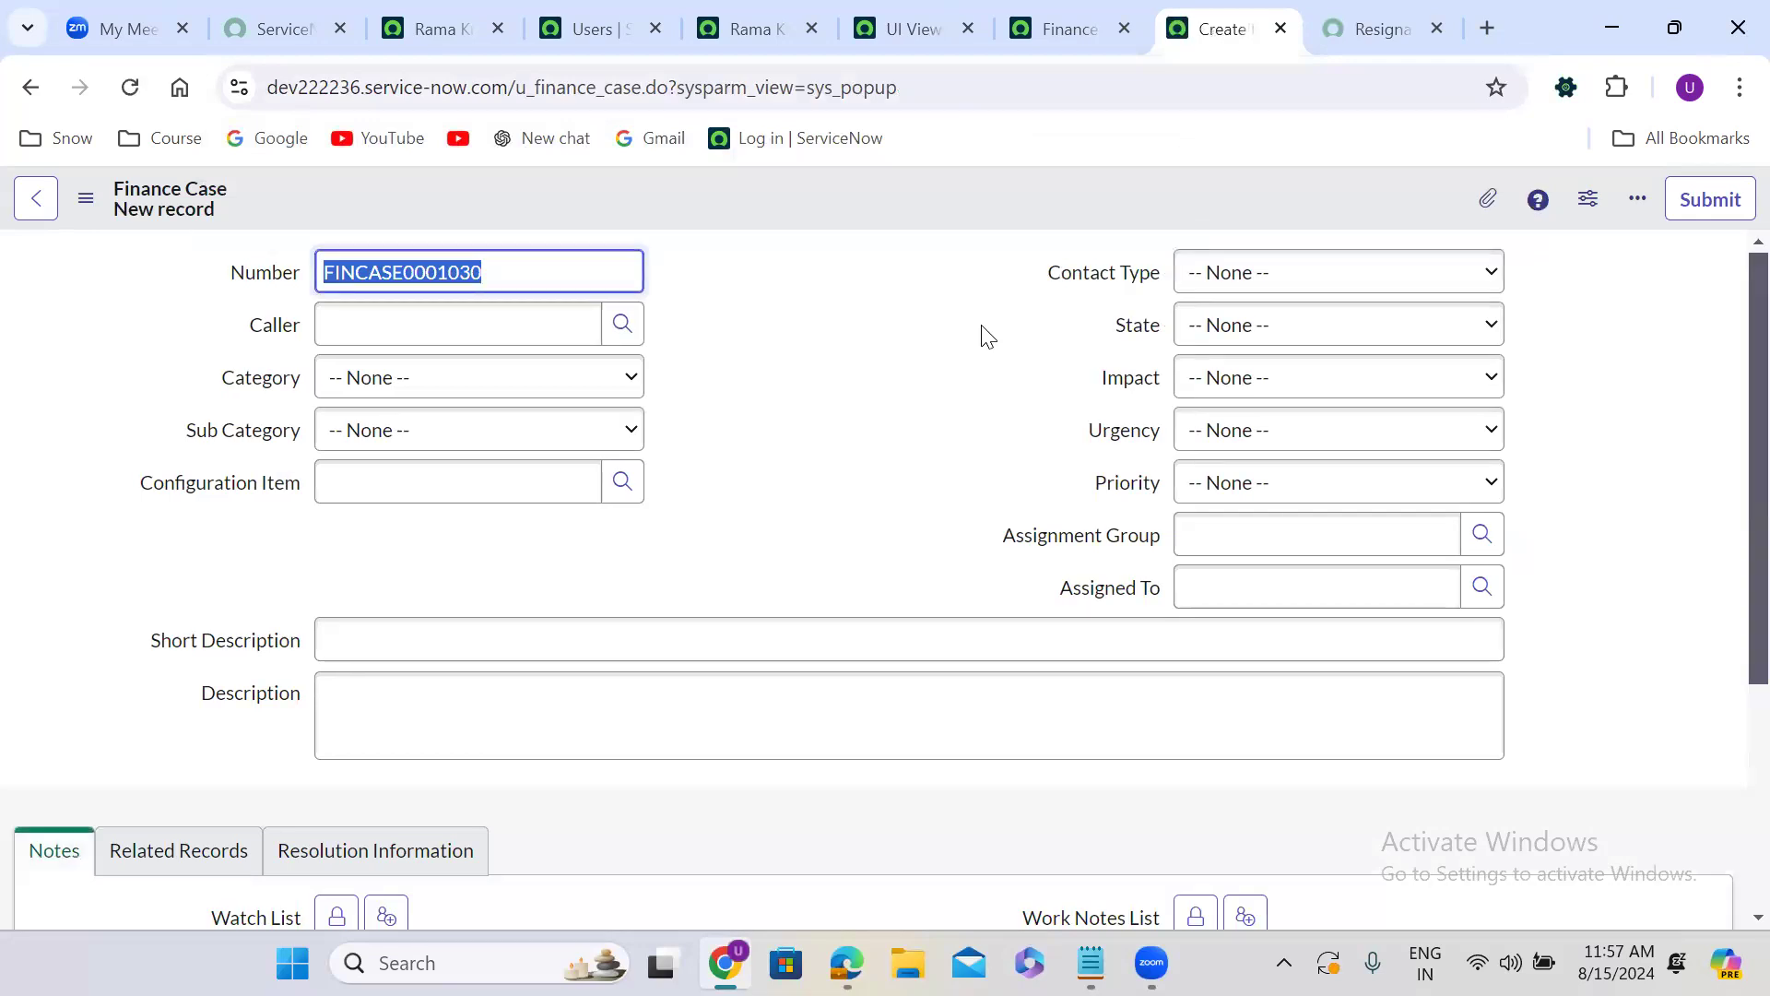
Replace u_finance_case with sys_user in the page address and load the User form with the sys_popup view parameter.
double_click(563, 87)
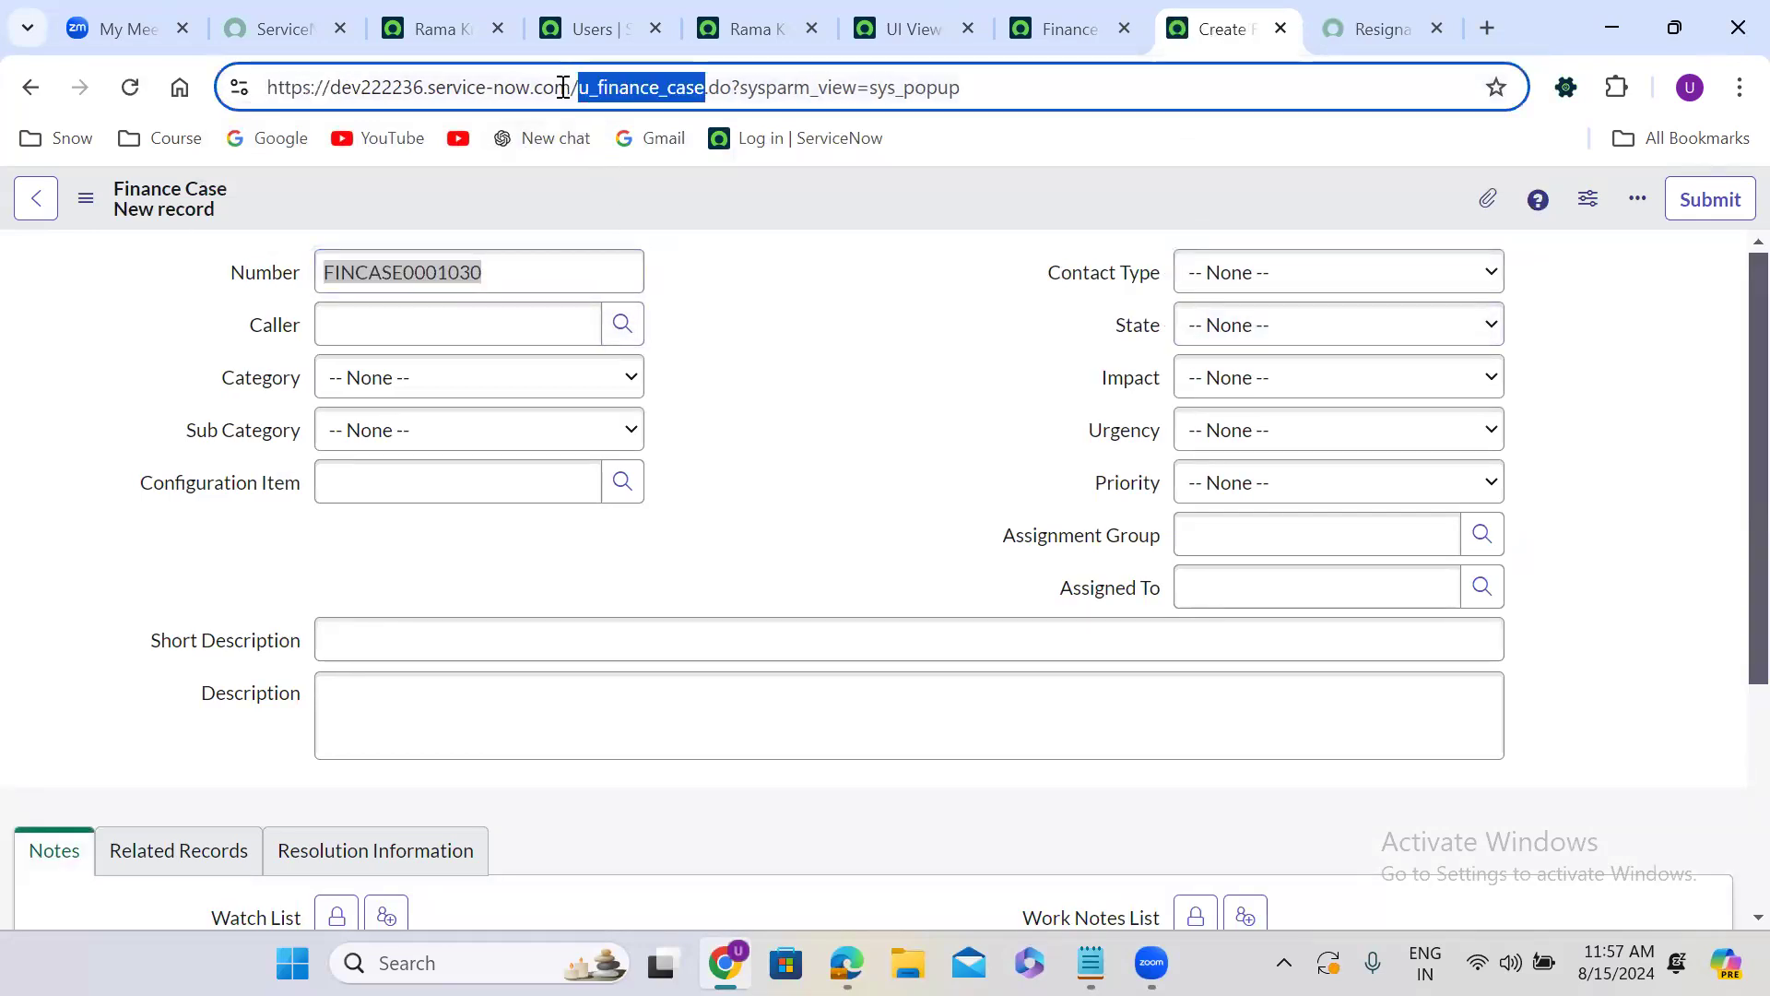
type("sys")
type("_user")
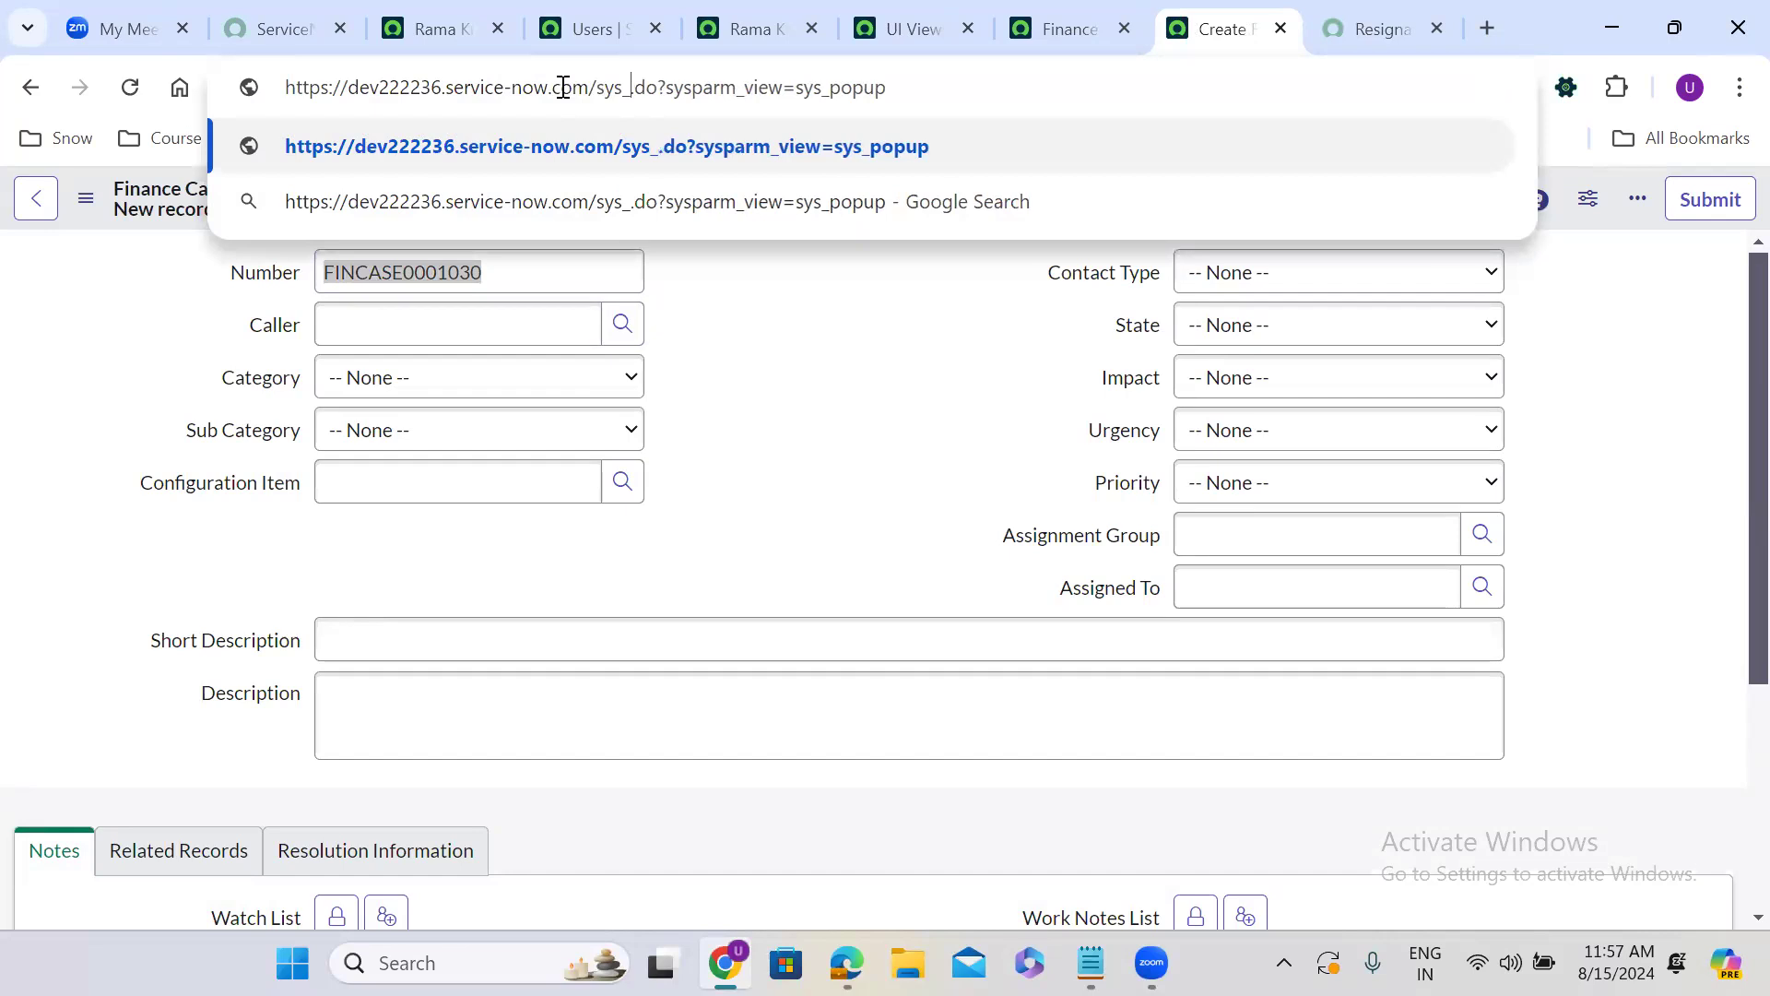
key("Return")
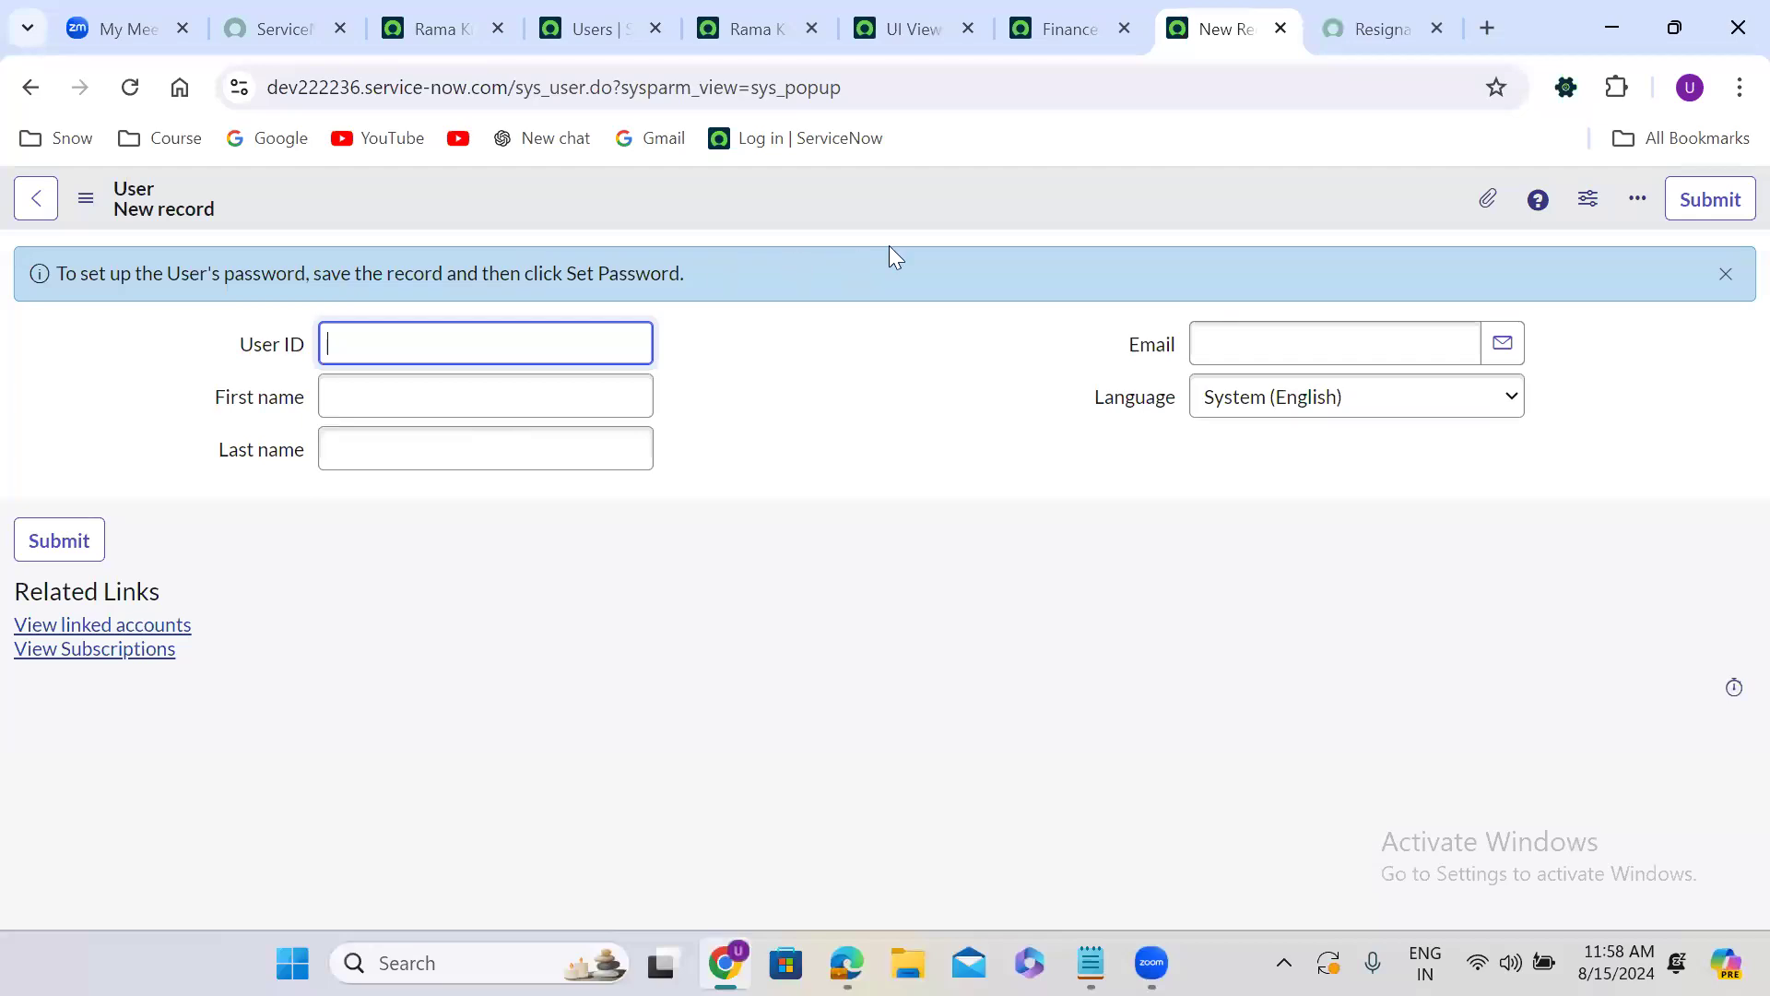
Open the User form's layout configuration and examine its selected fields, view name and sections.
right_click(867, 197)
mouse_move(933, 247)
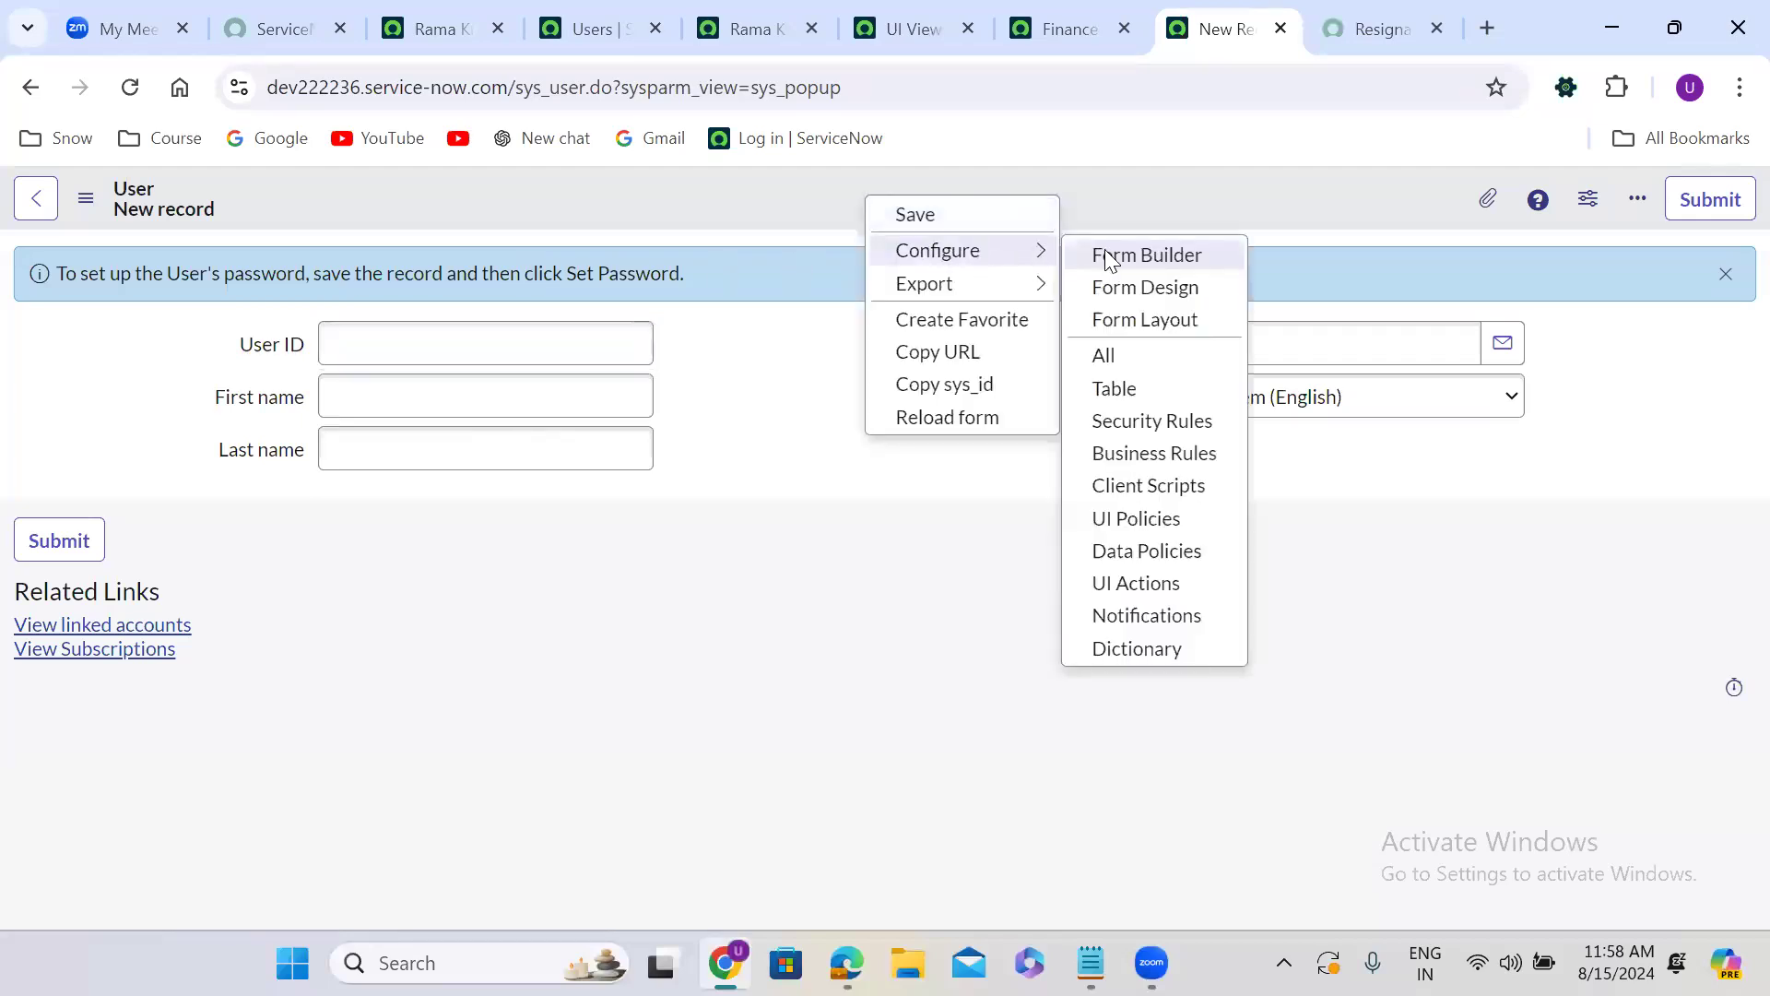
left_click(1130, 319)
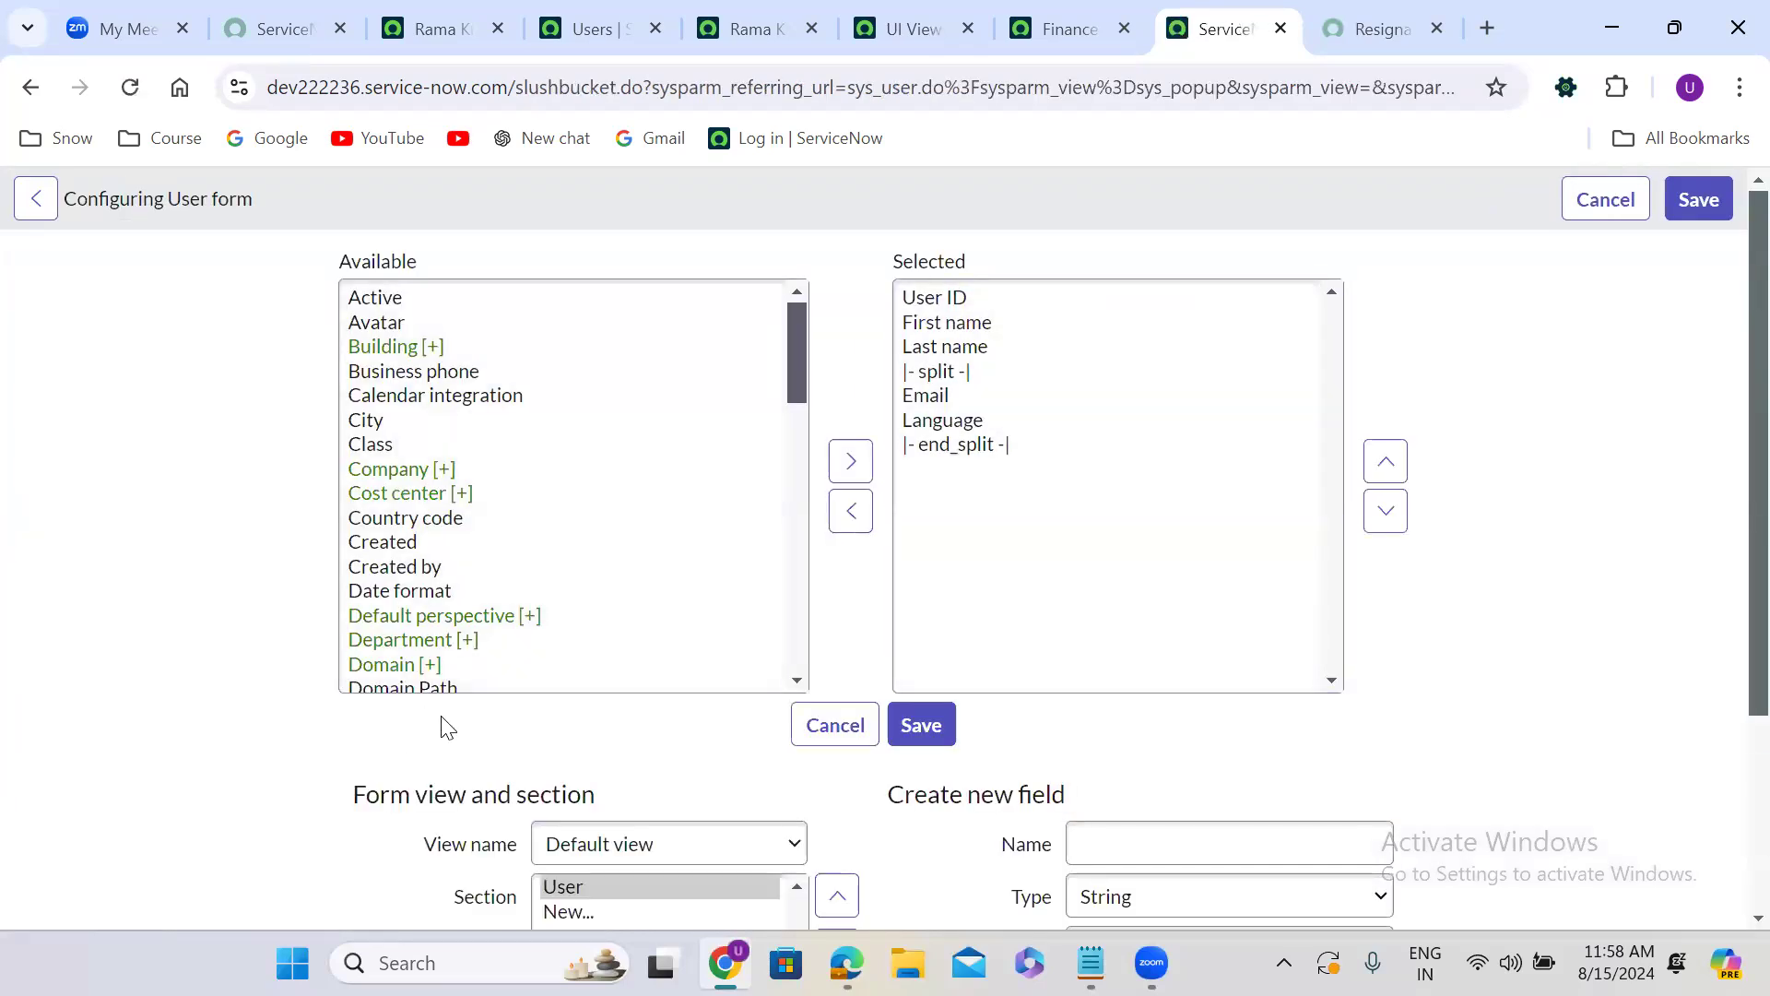
scroll(440, 715, "down", 3)
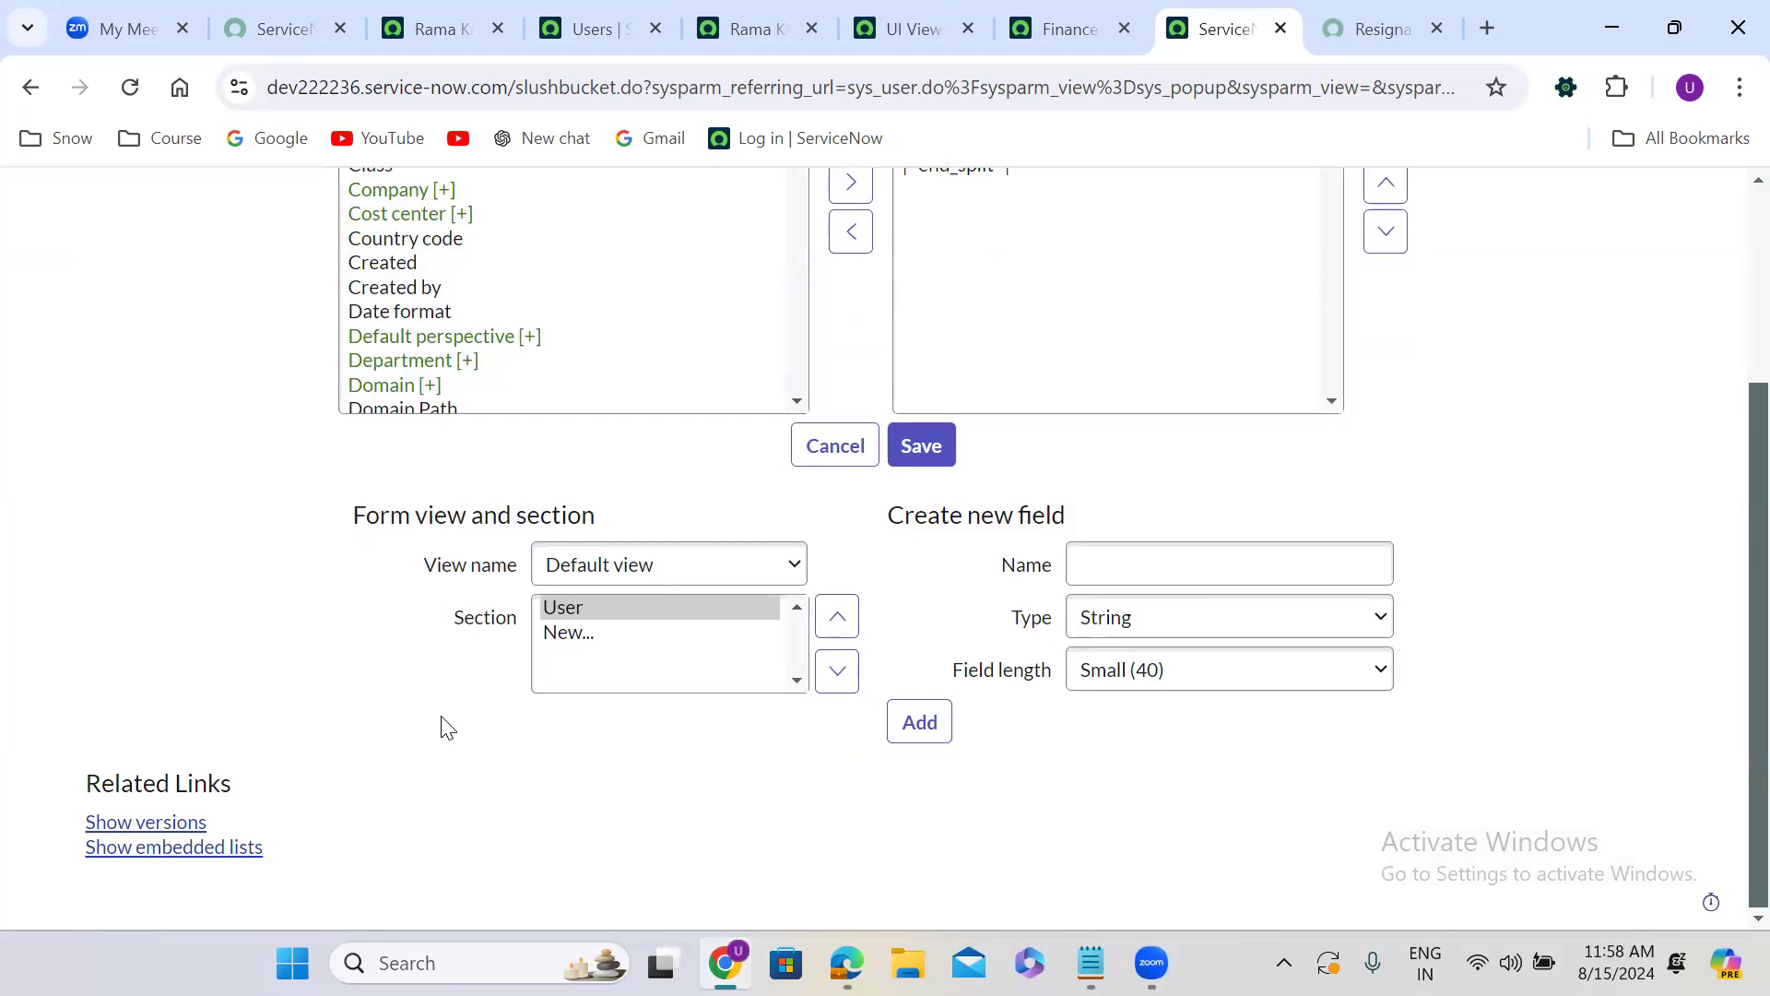
scroll(446, 727, "up", 2)
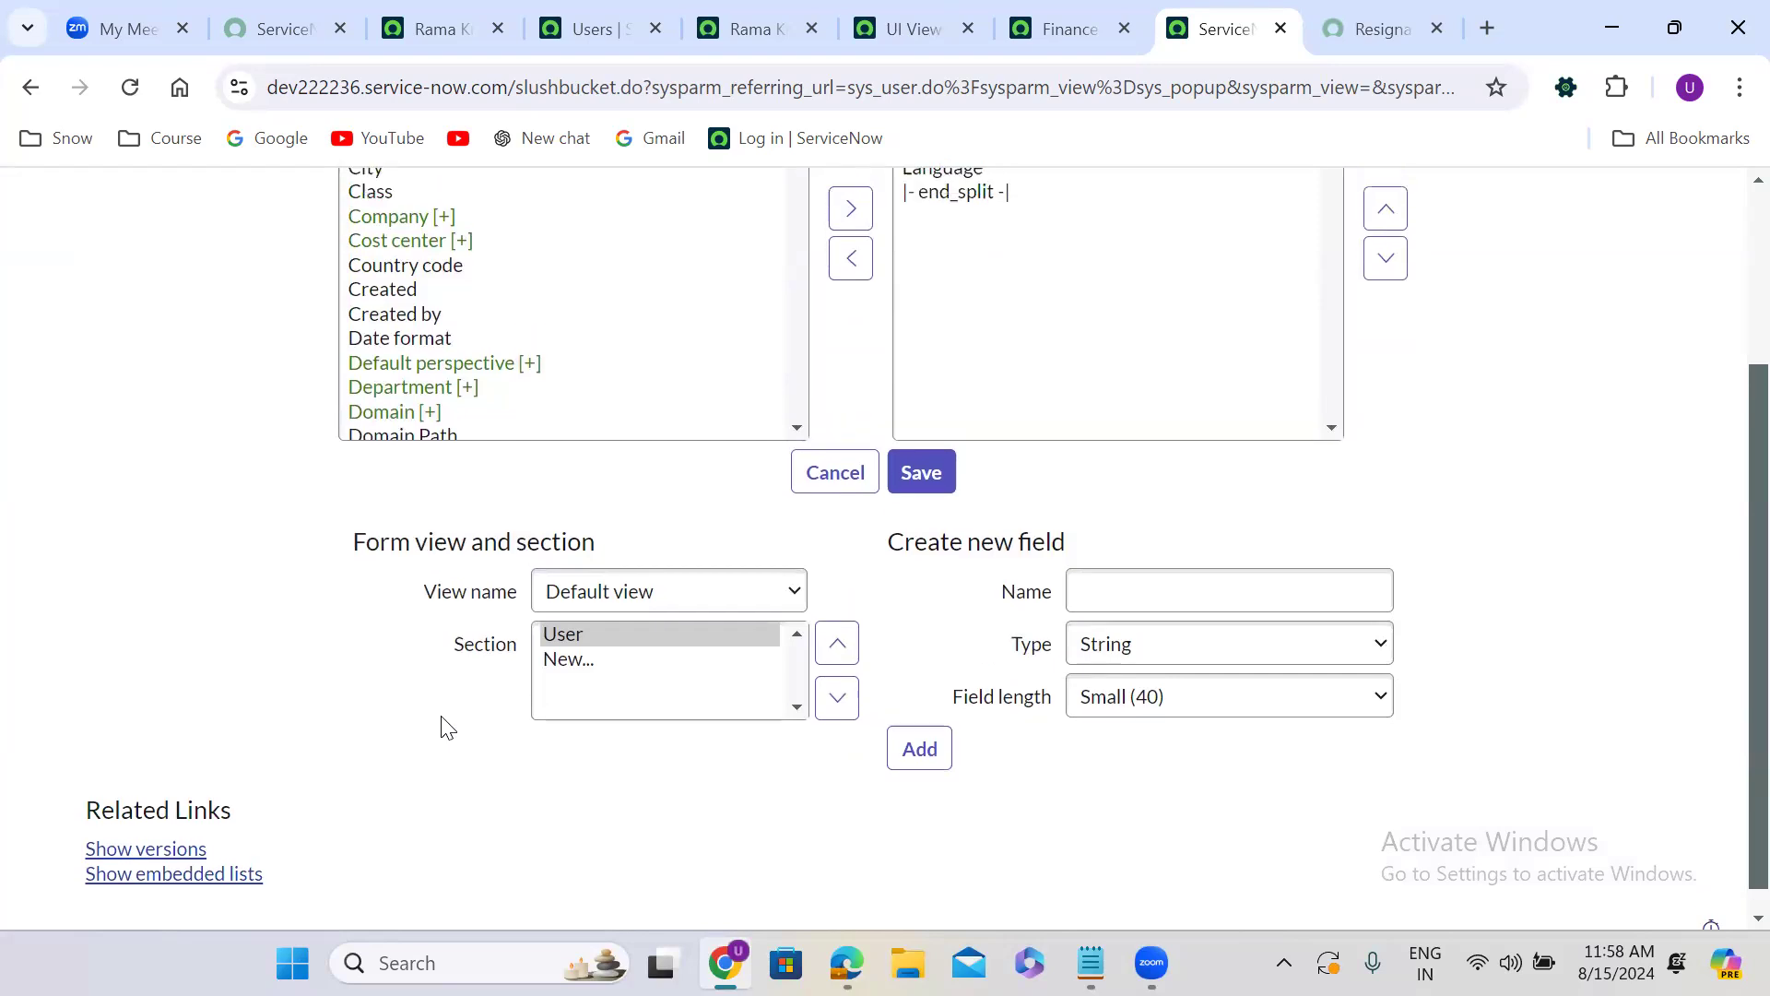
scroll(446, 727, "up", 2)
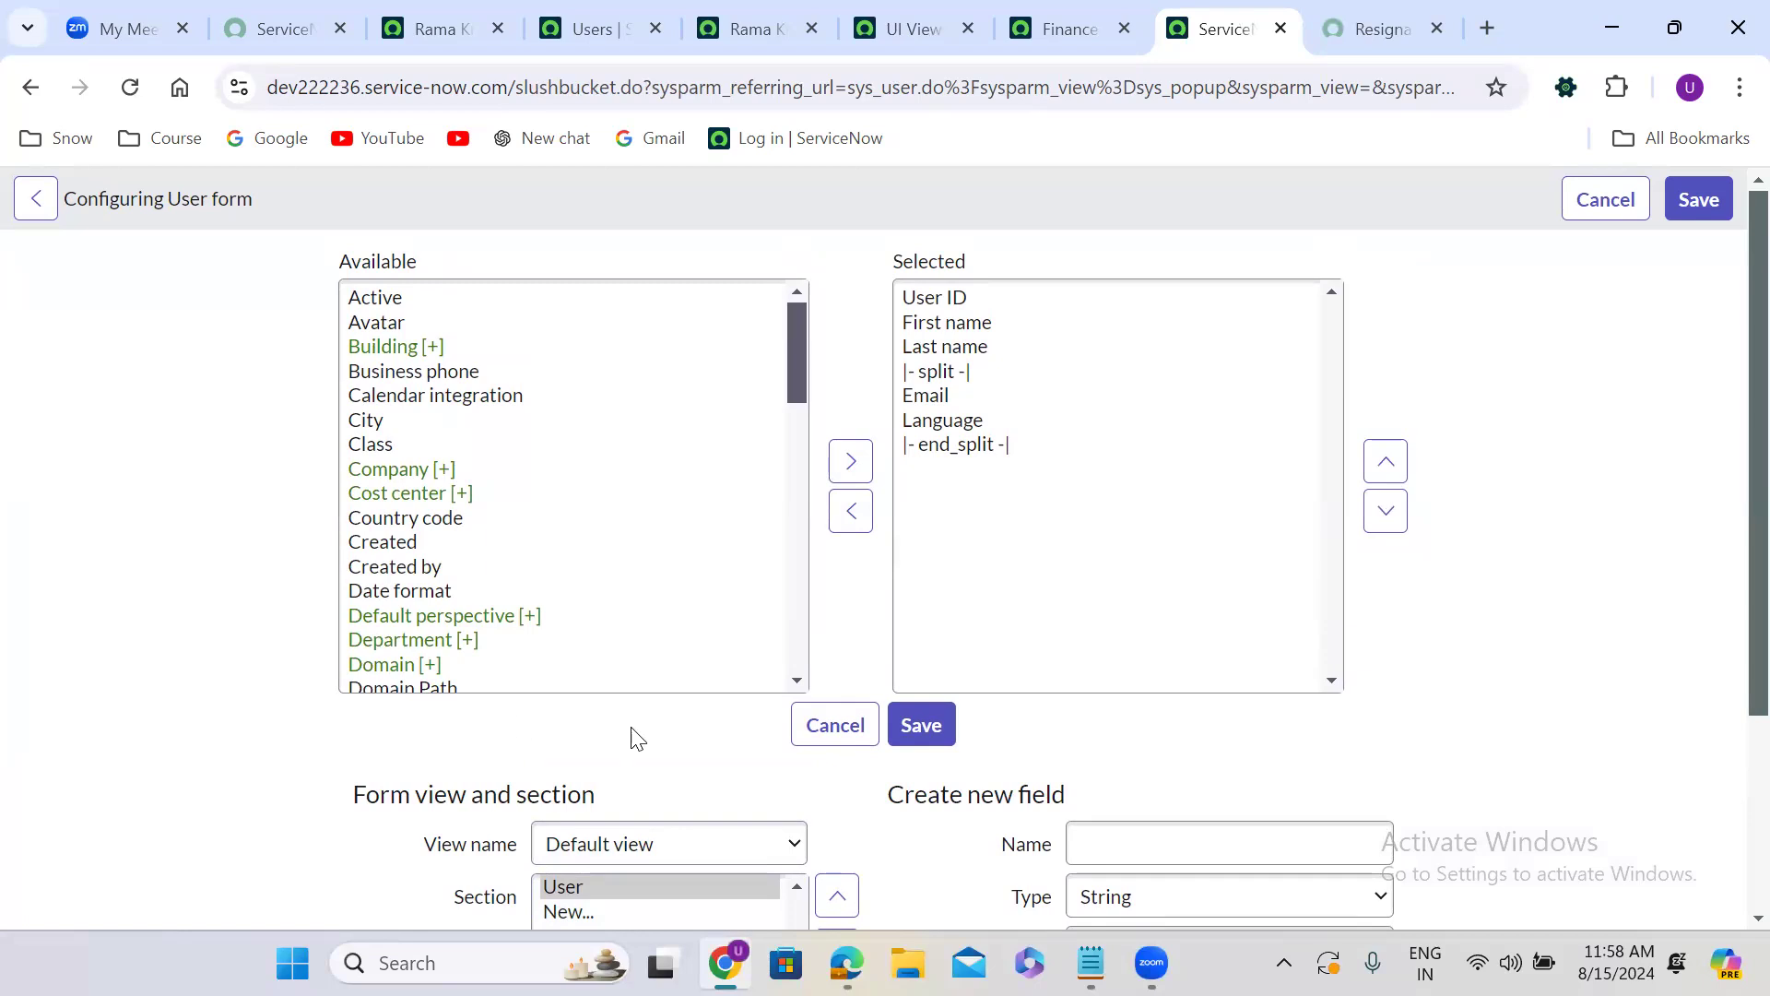
scroll(649, 740, "down", 2)
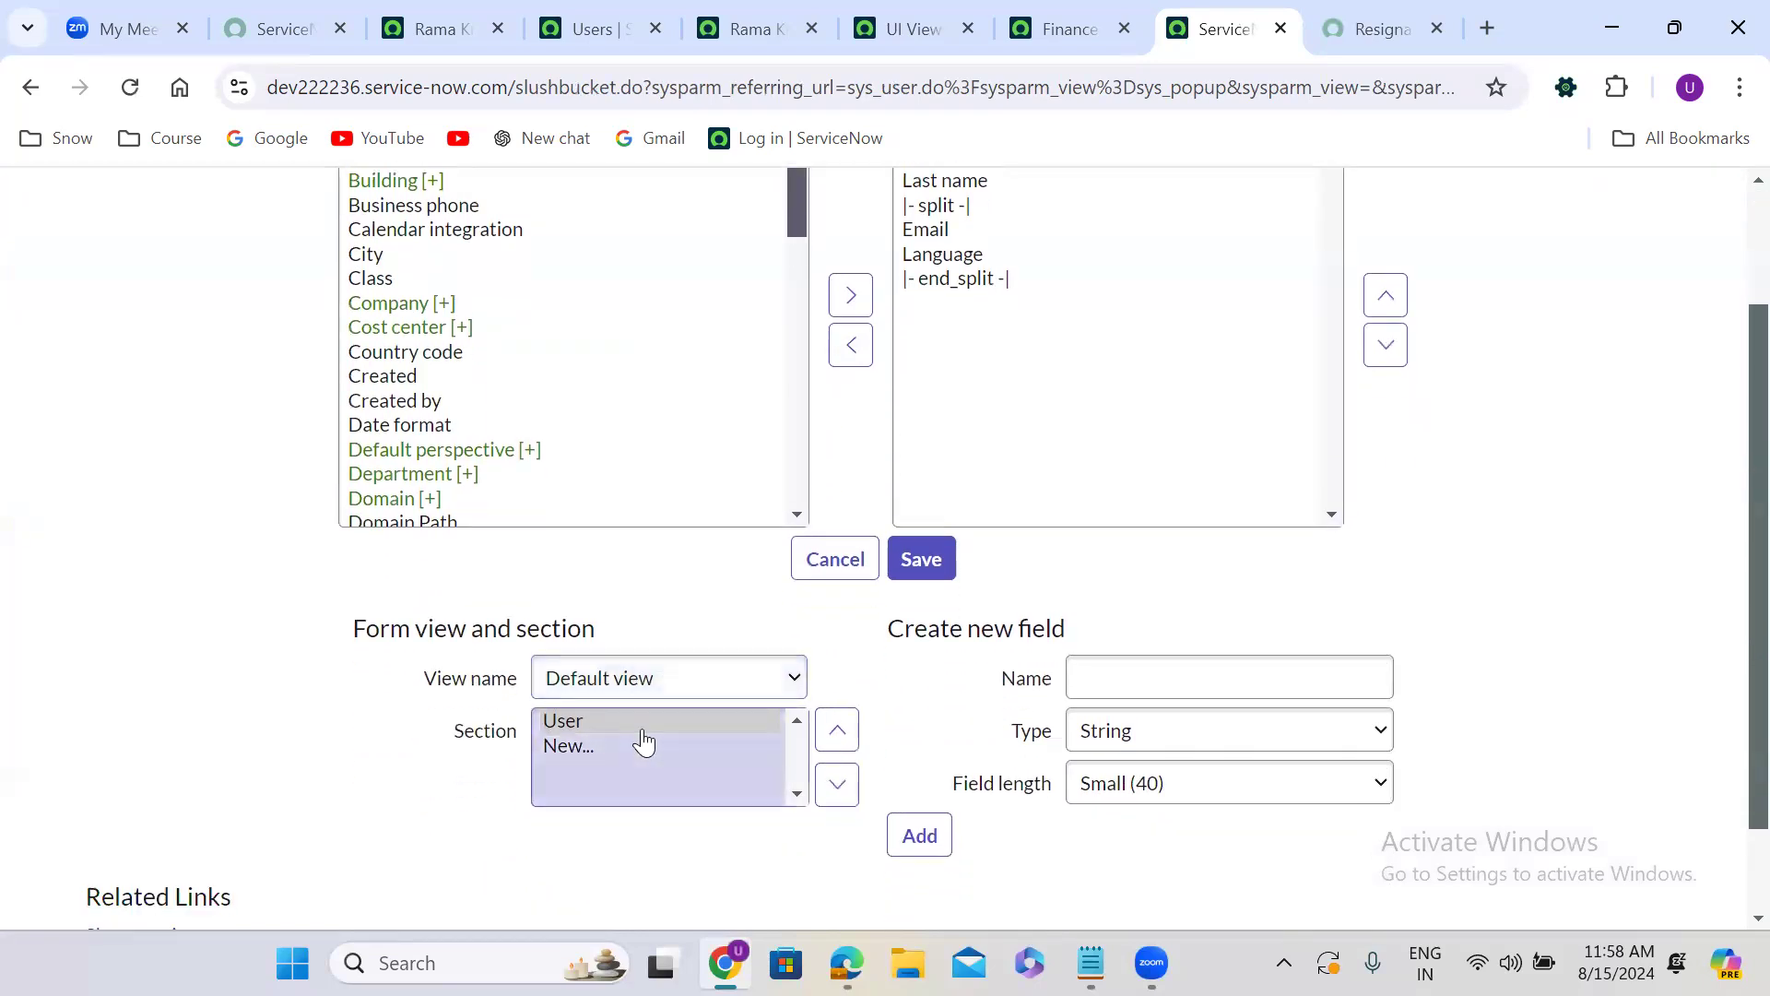
left_click(608, 751)
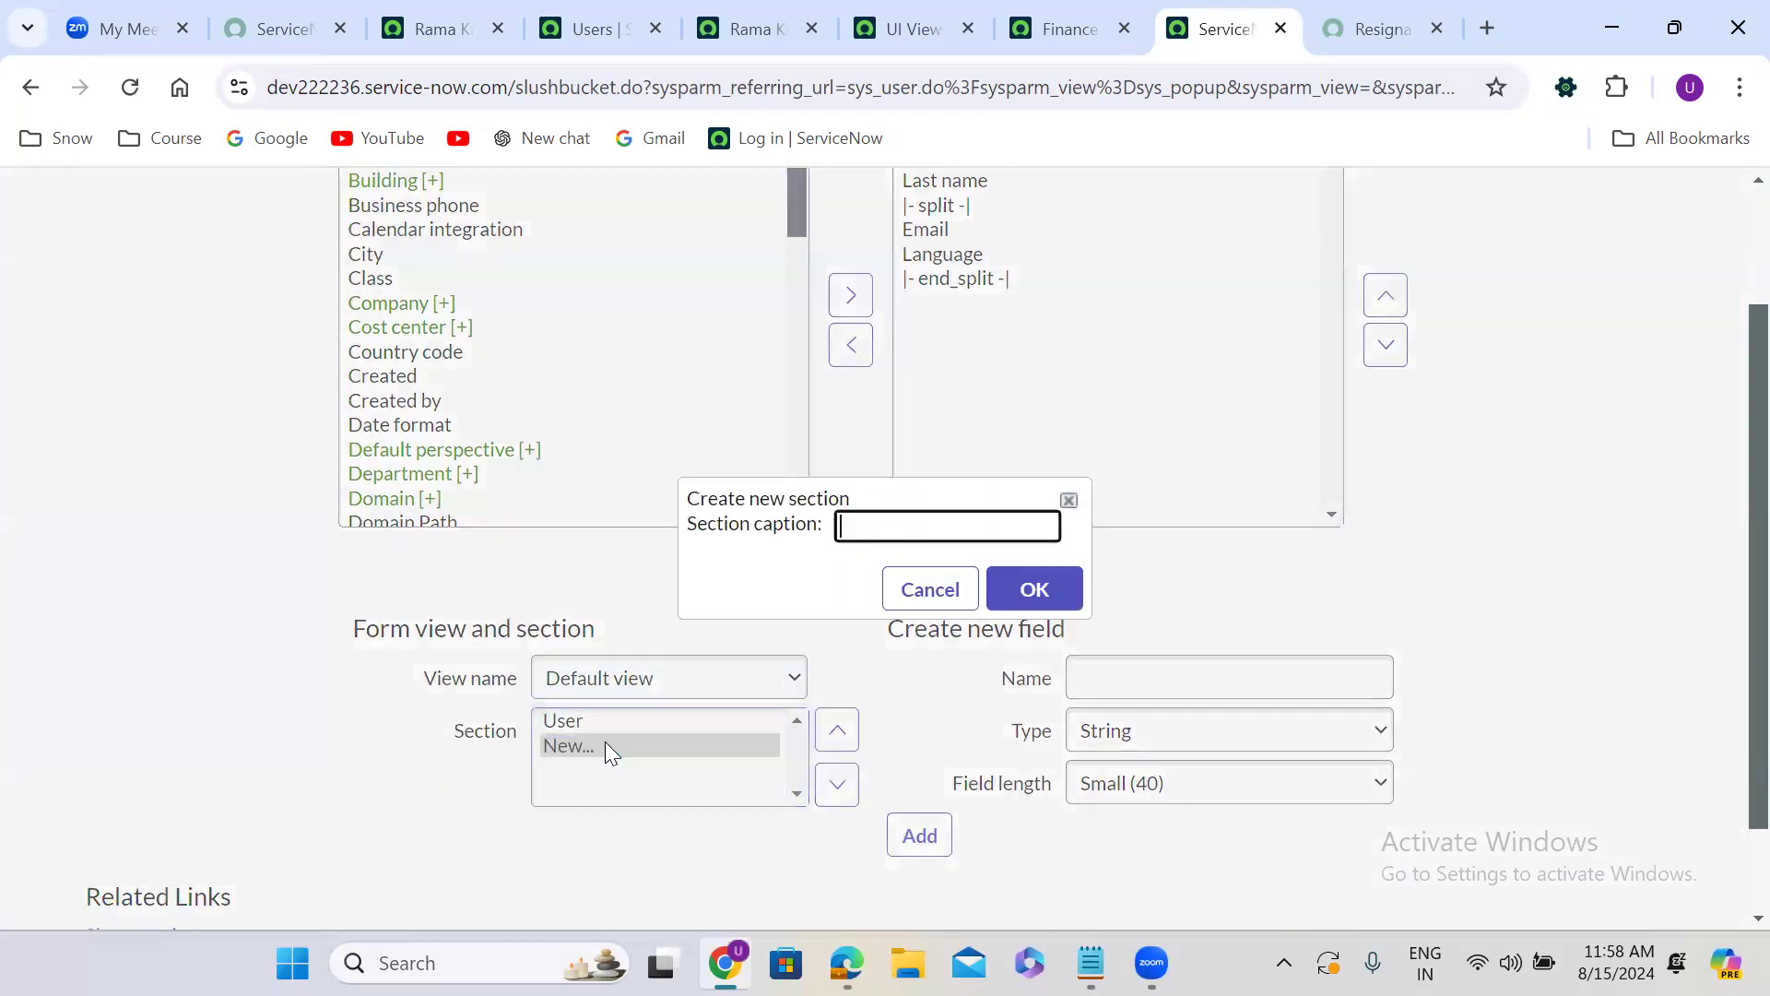
left_click(865, 529)
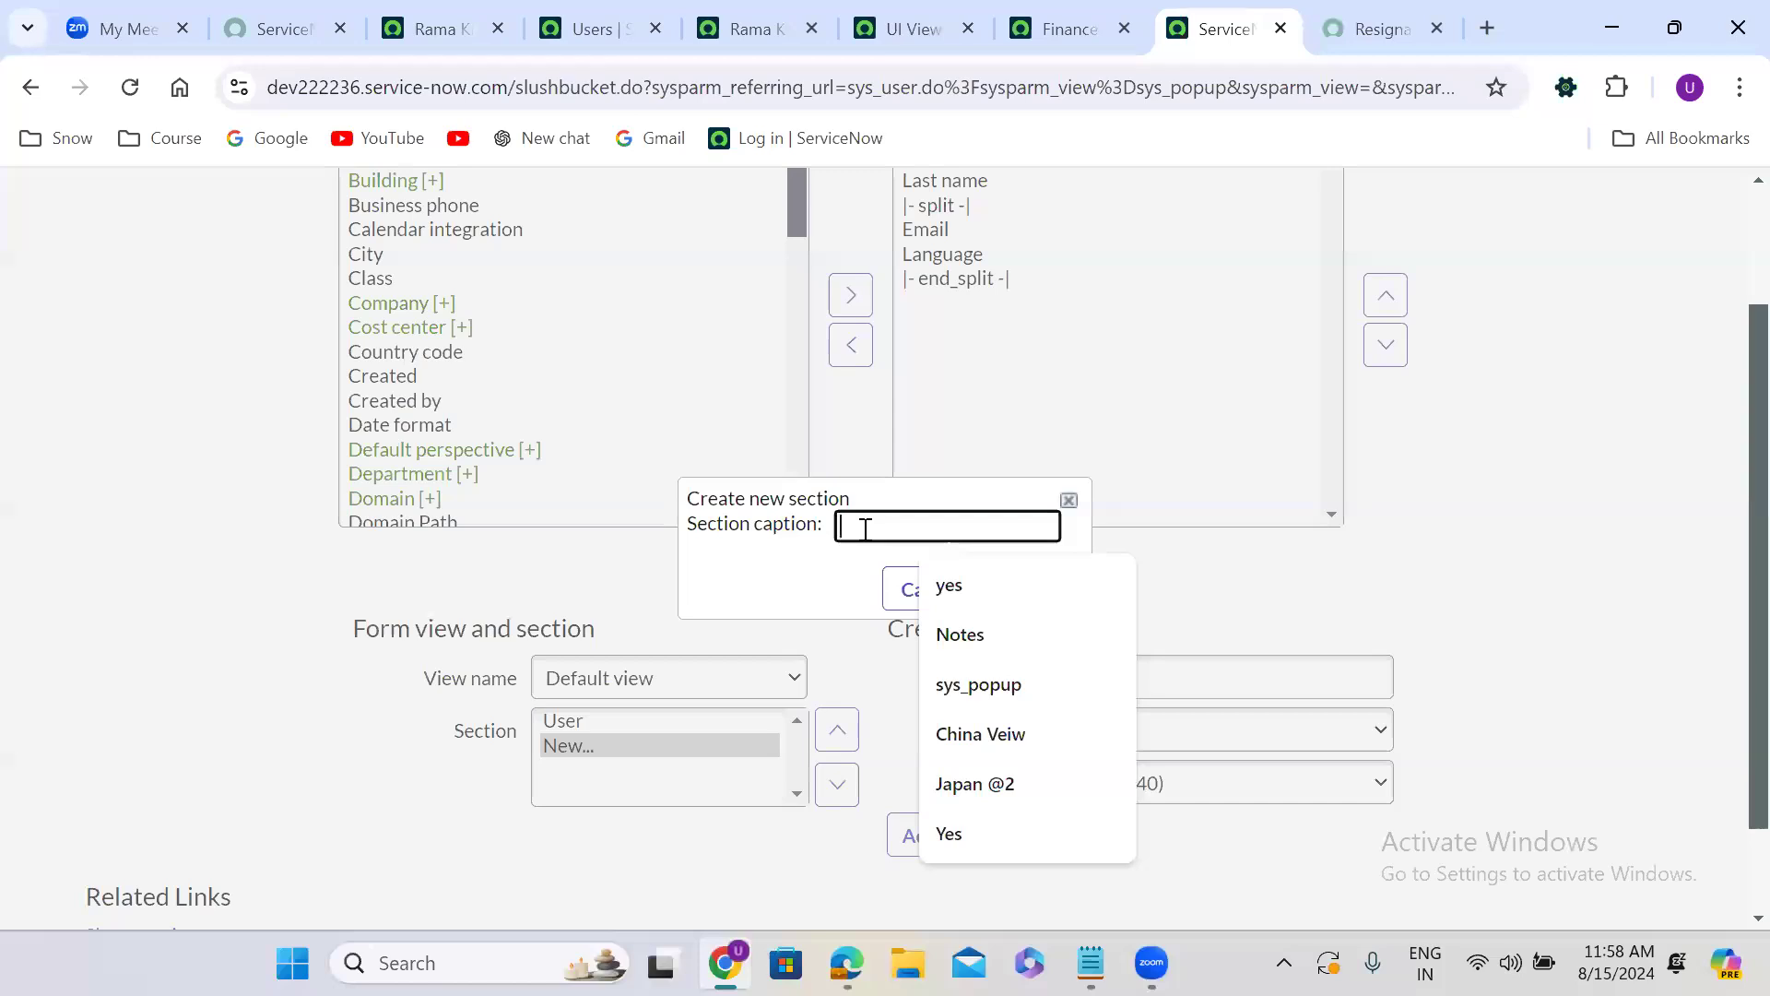
left_click(992, 682)
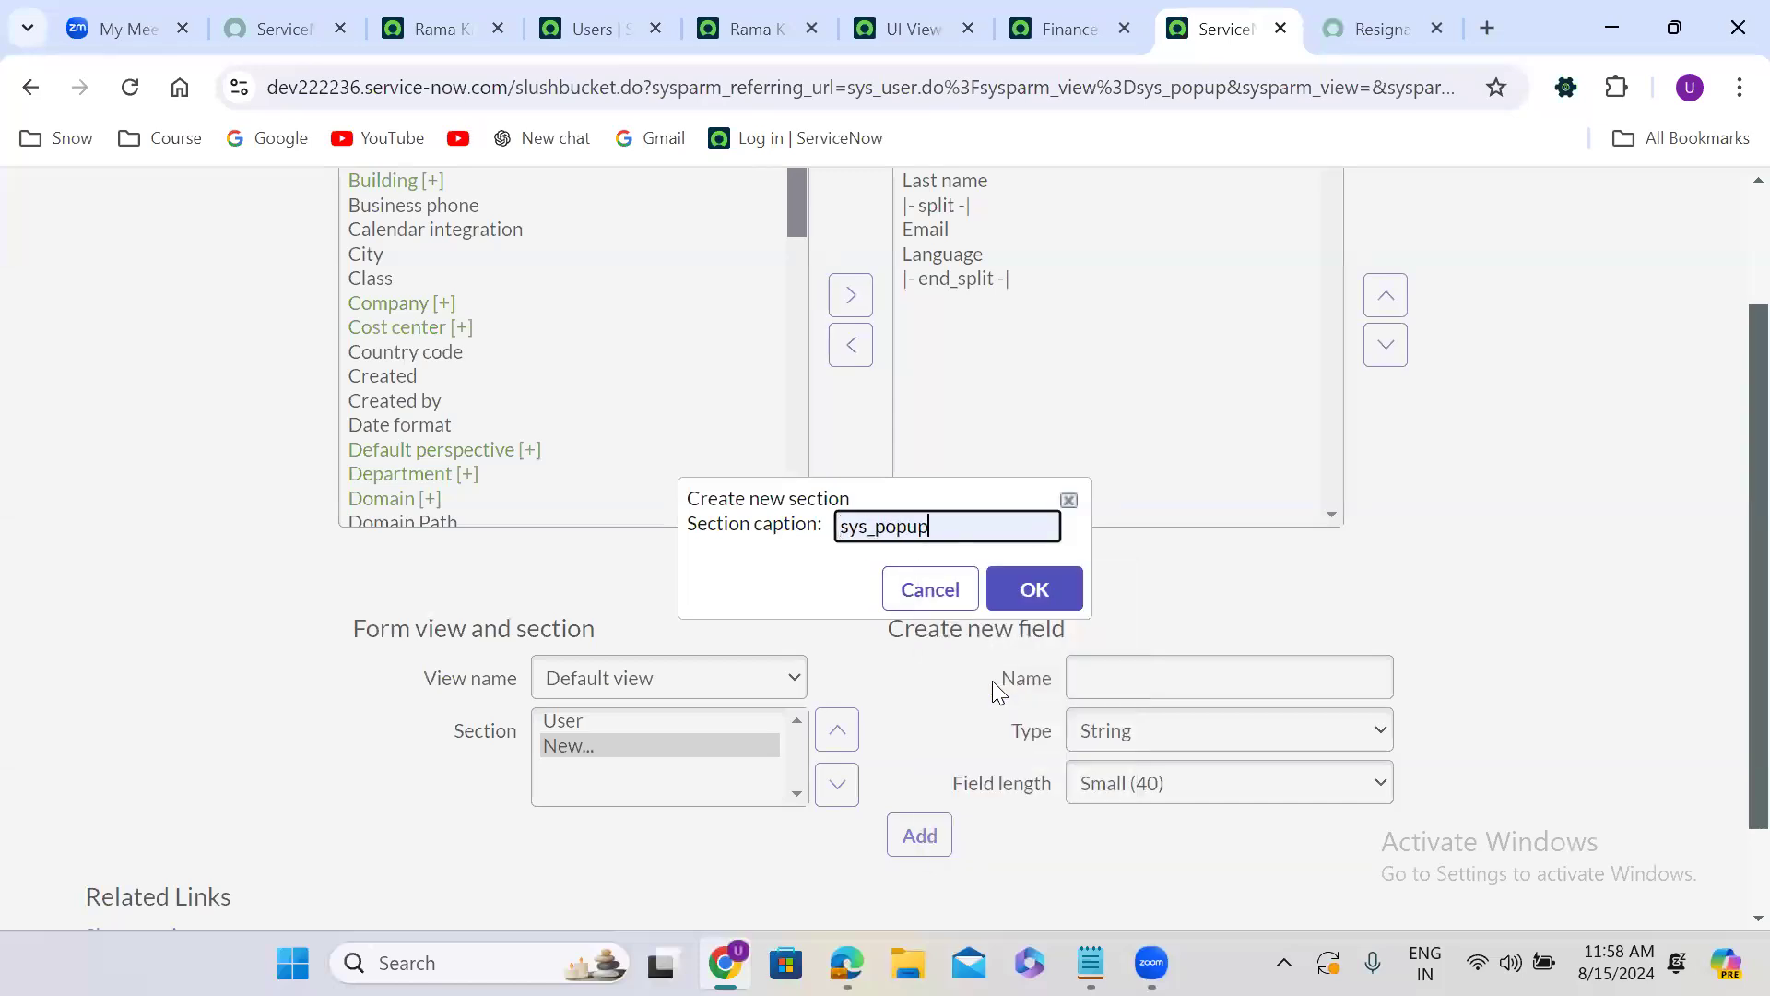
left_click(928, 593)
left_click(832, 562)
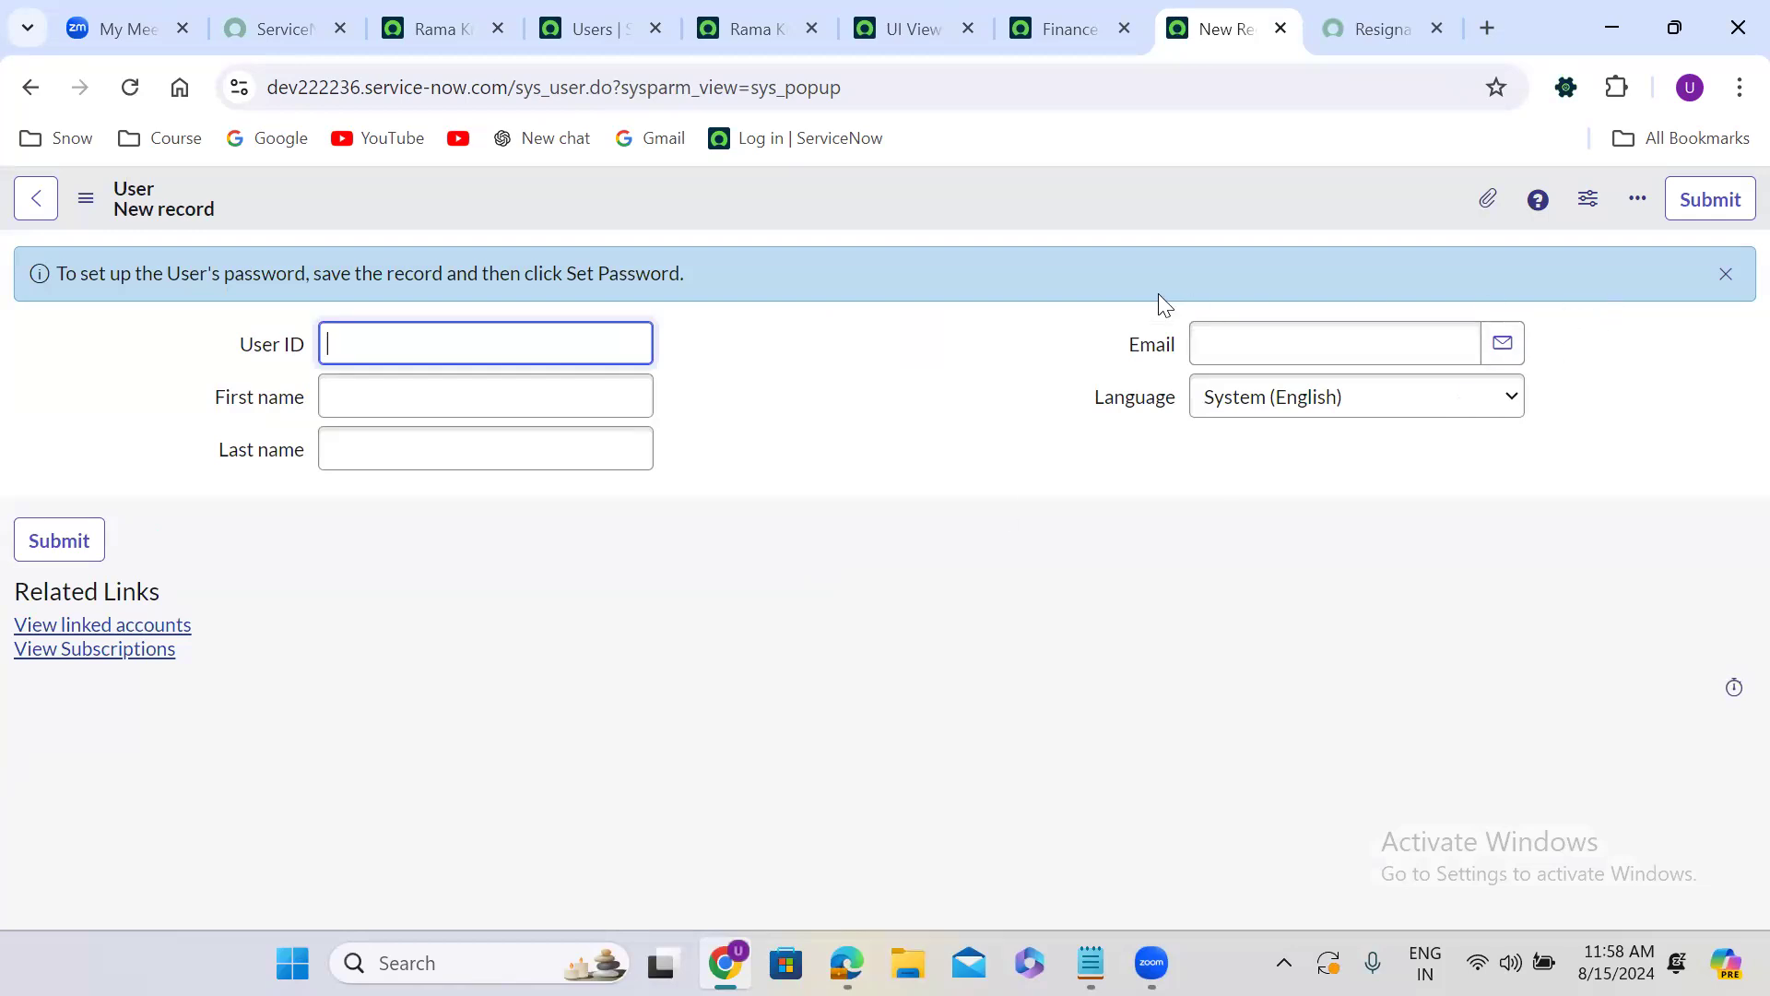
left_click(738, 199)
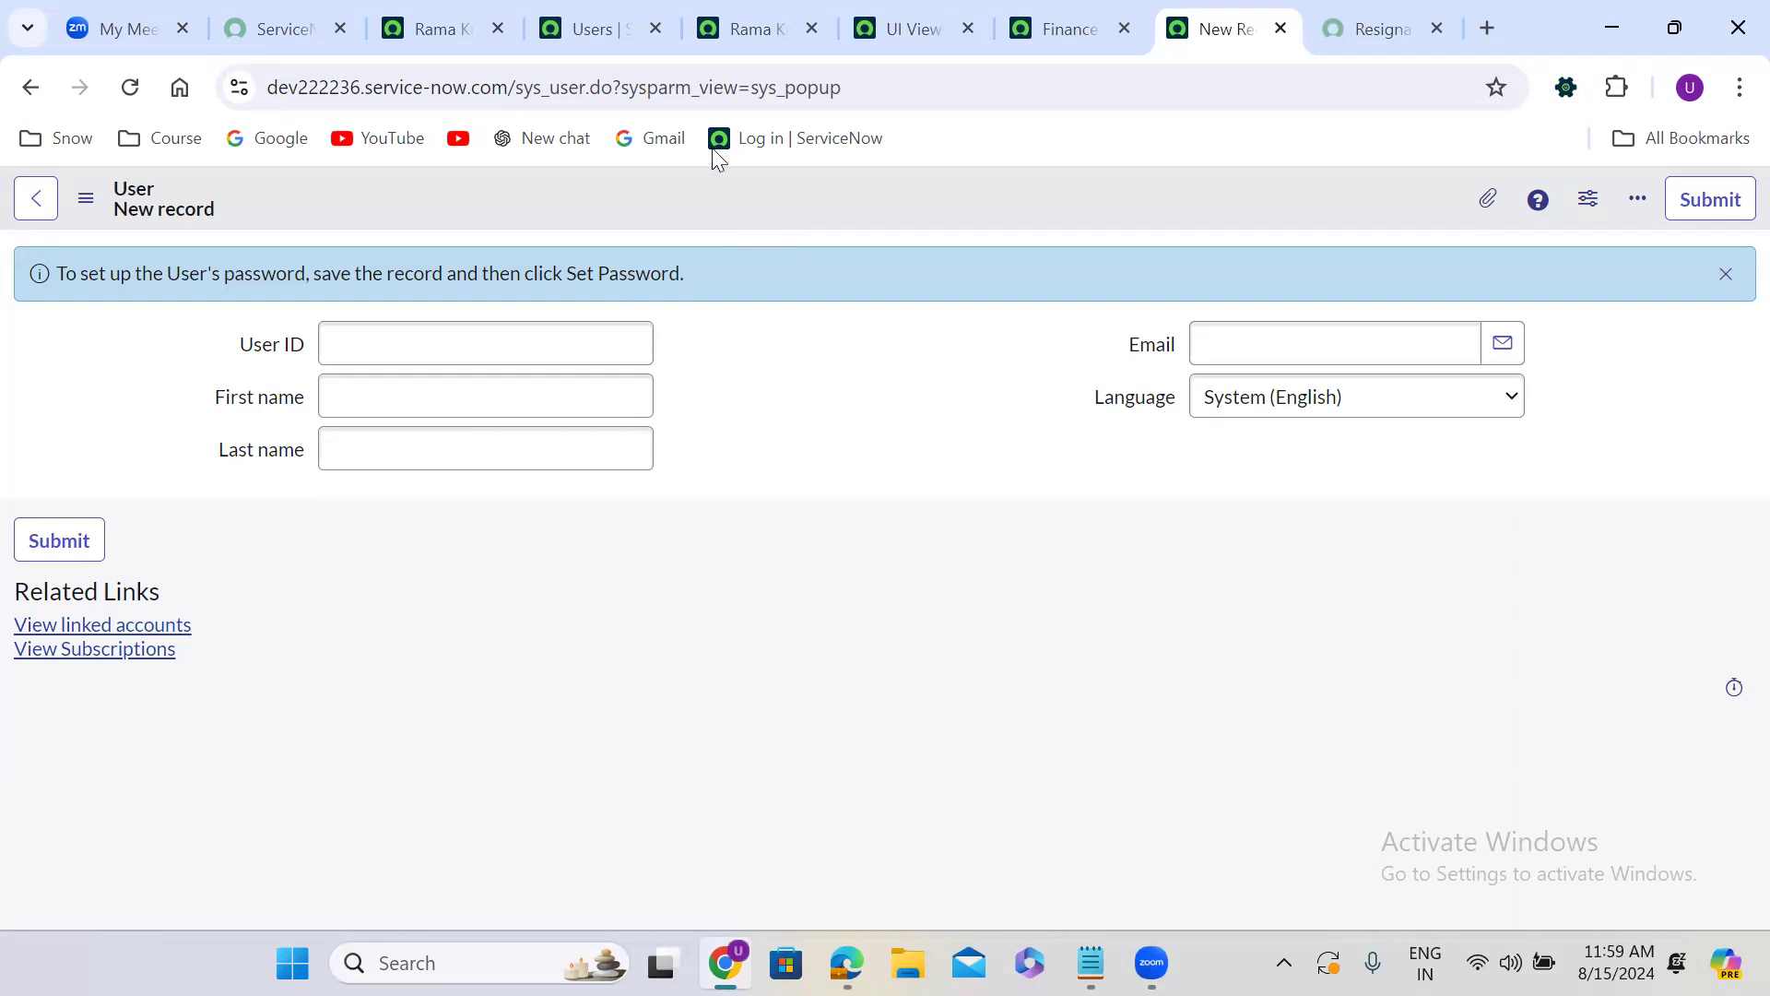
From the user record's page, search the navigator for view rules and open the System UI View Rules list in a new tab.
left_click(439, 26)
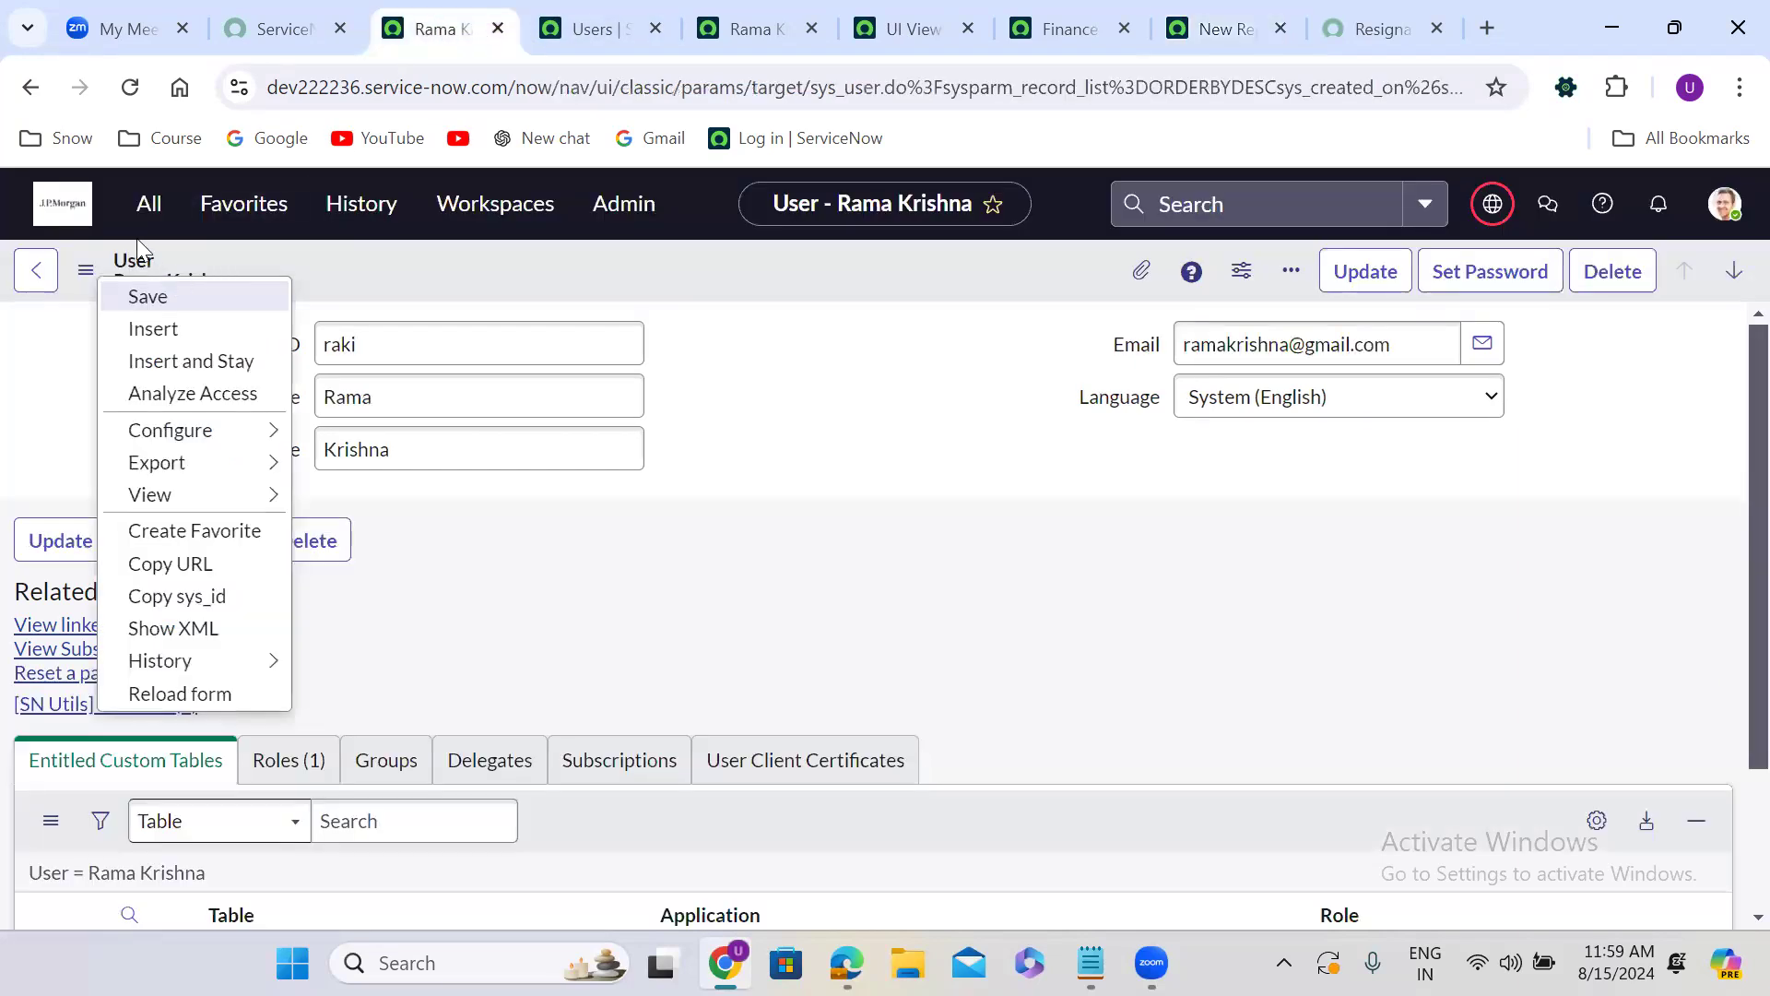
left_click(147, 203)
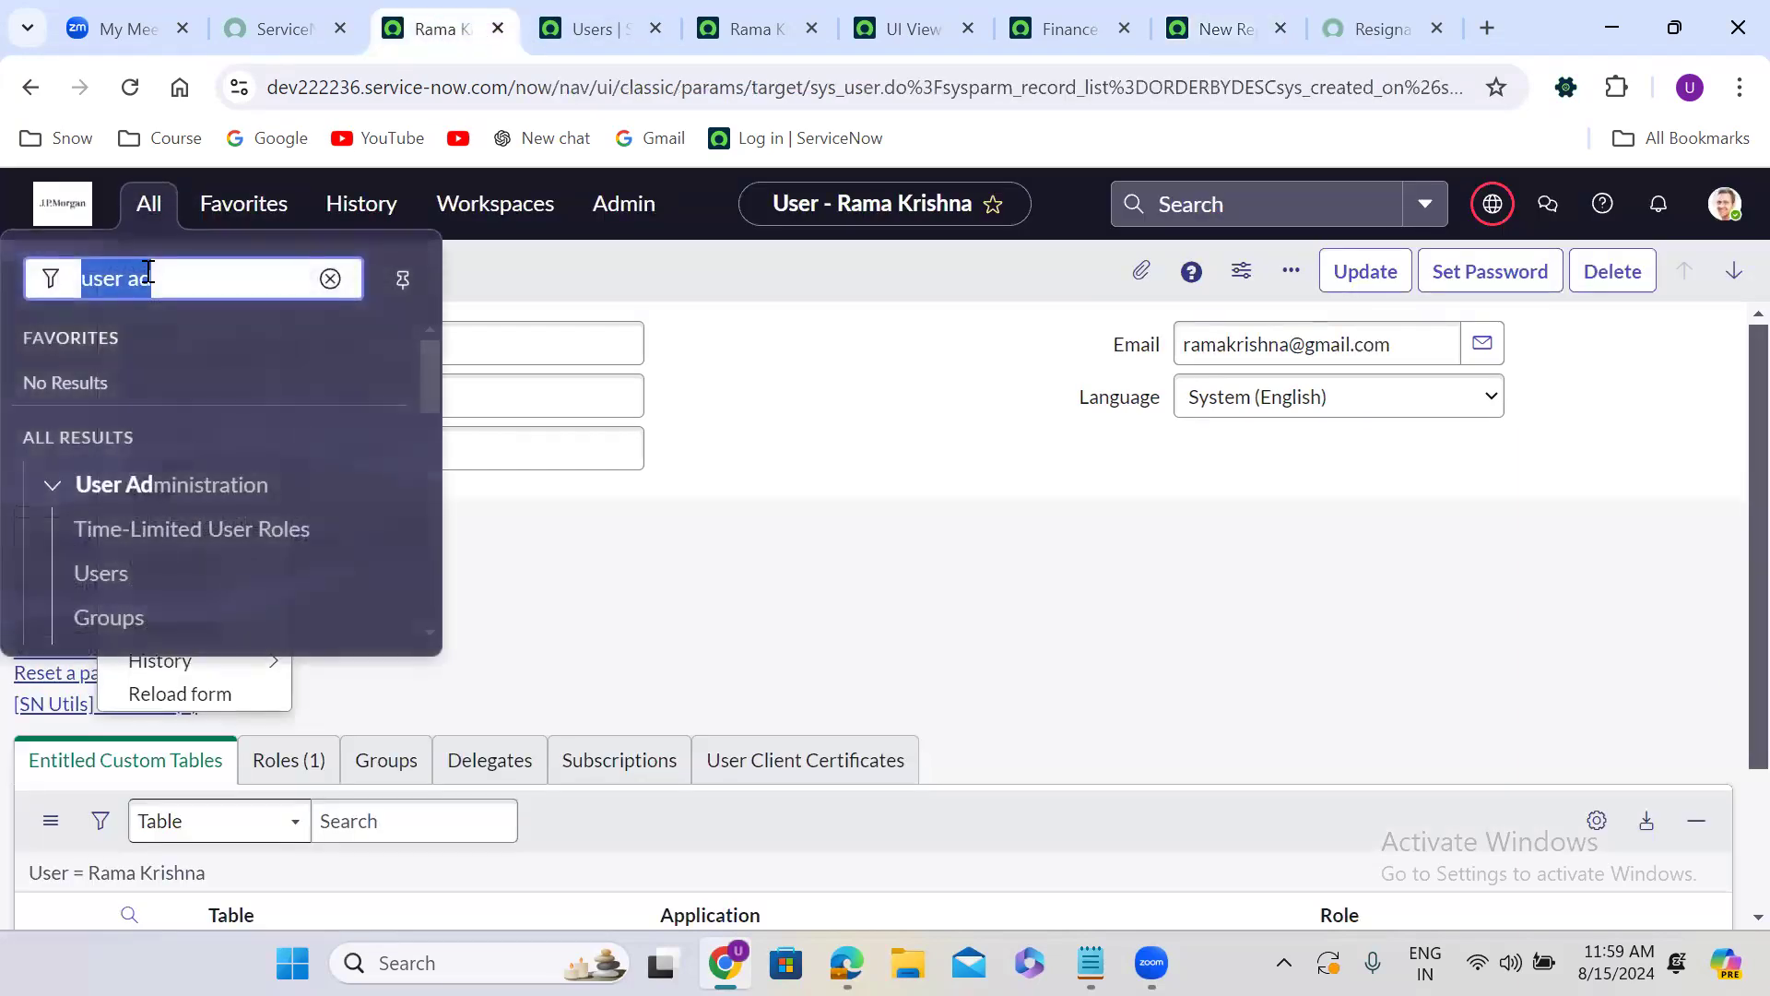
type("view r")
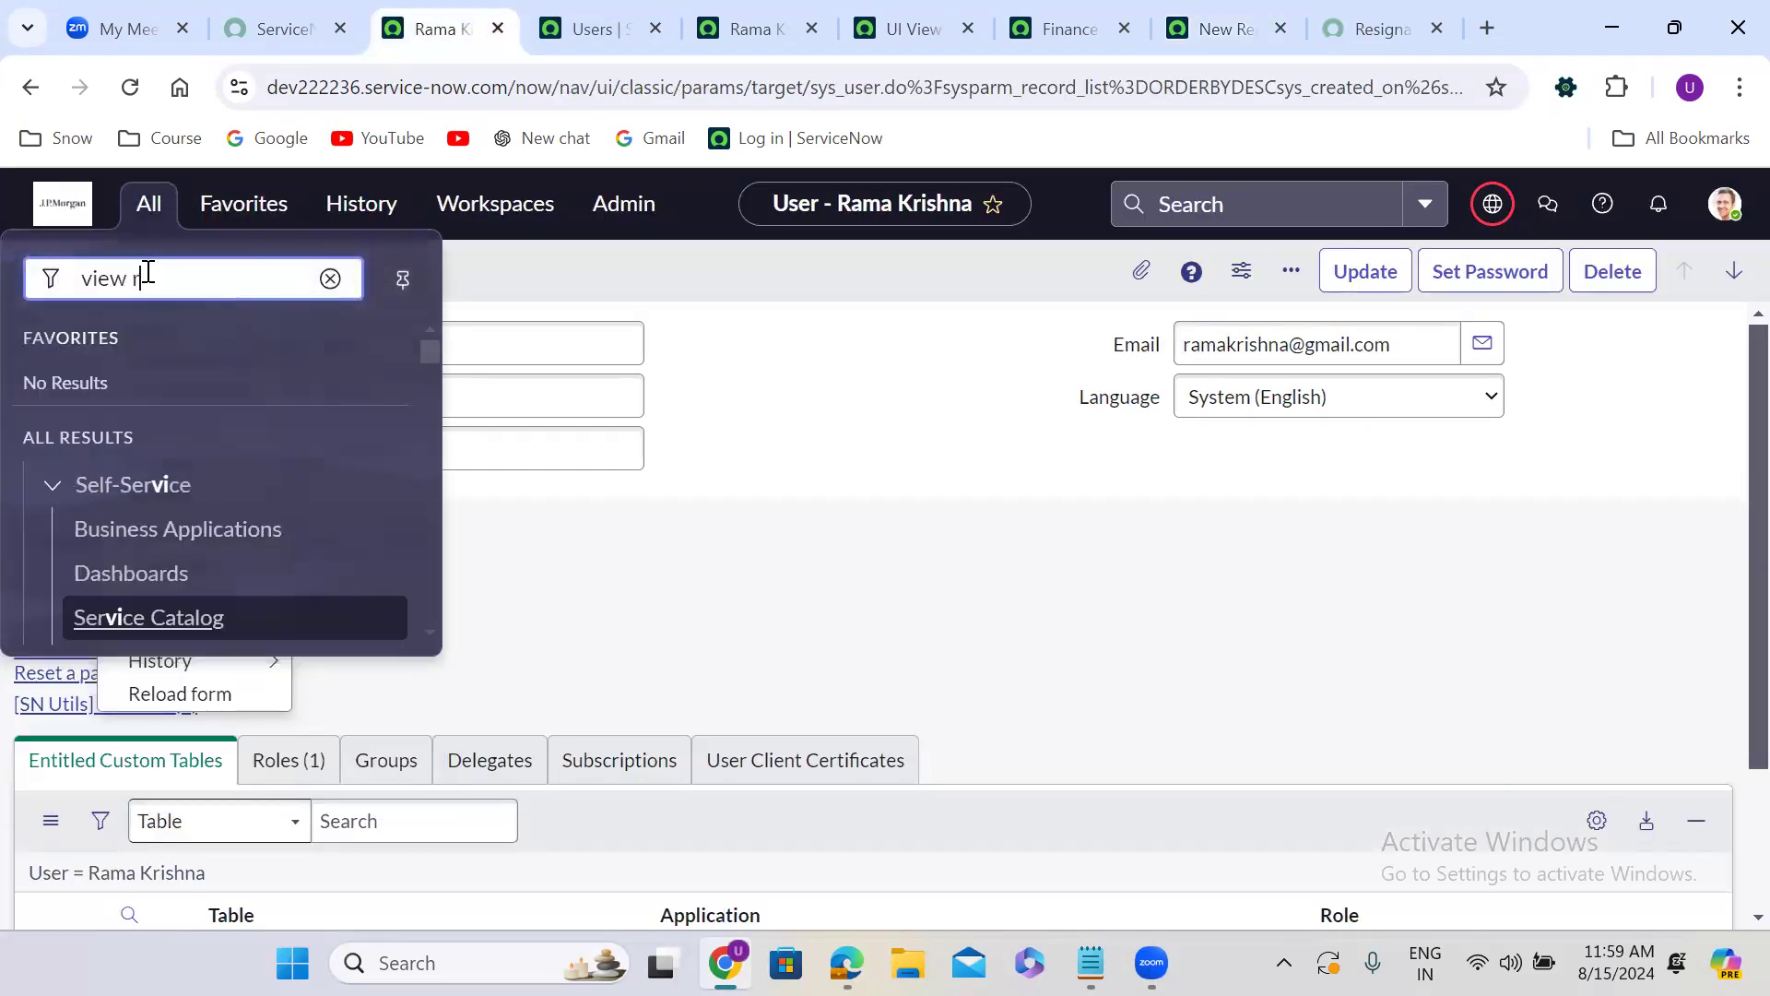
type("ules")
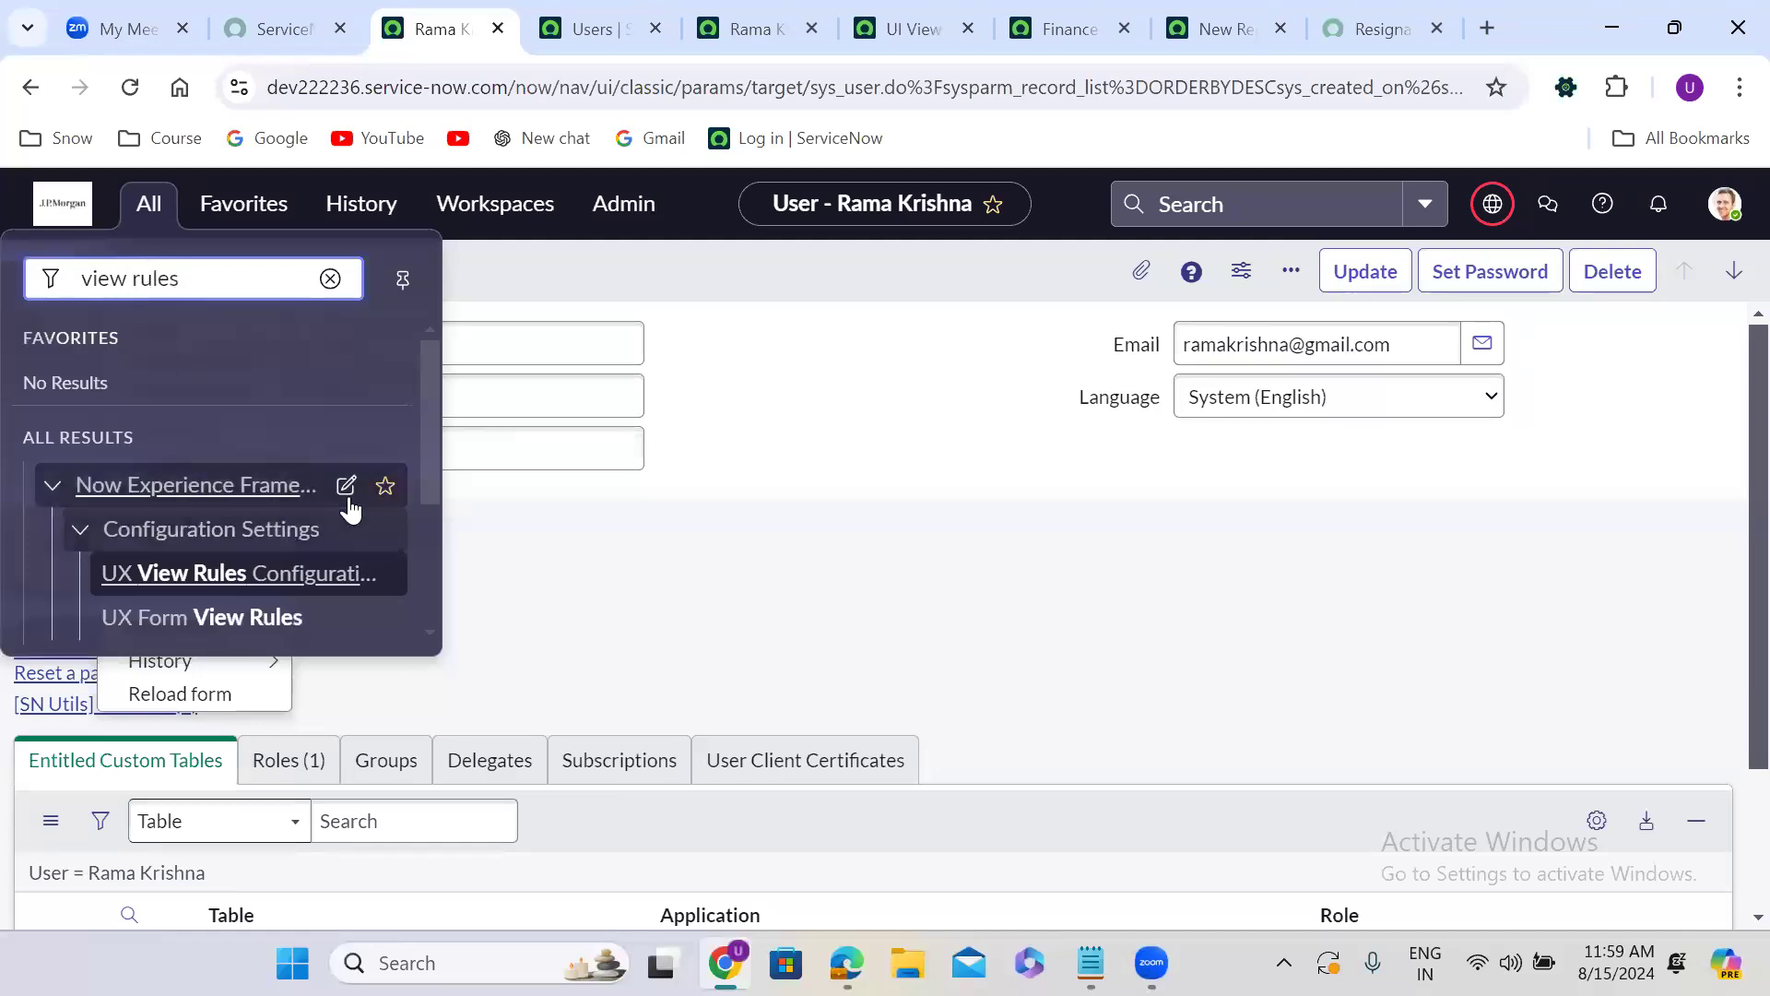
scroll(419, 600, "down", 3)
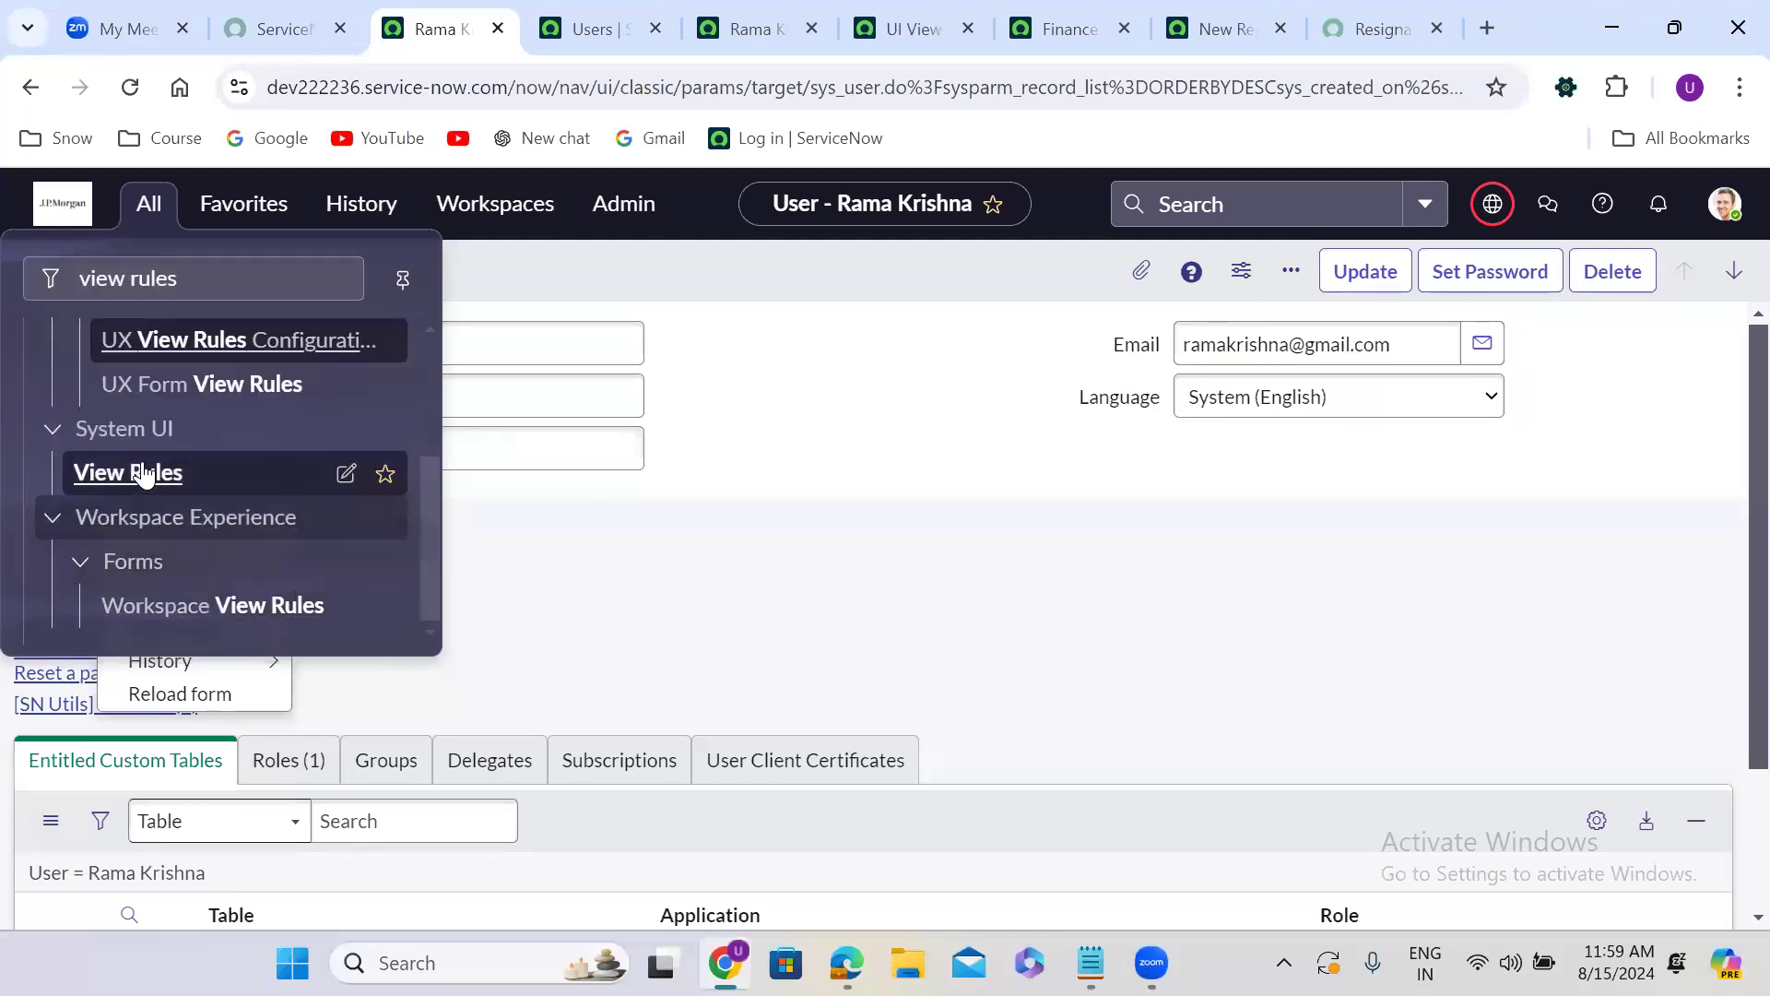
middle_click(143, 473)
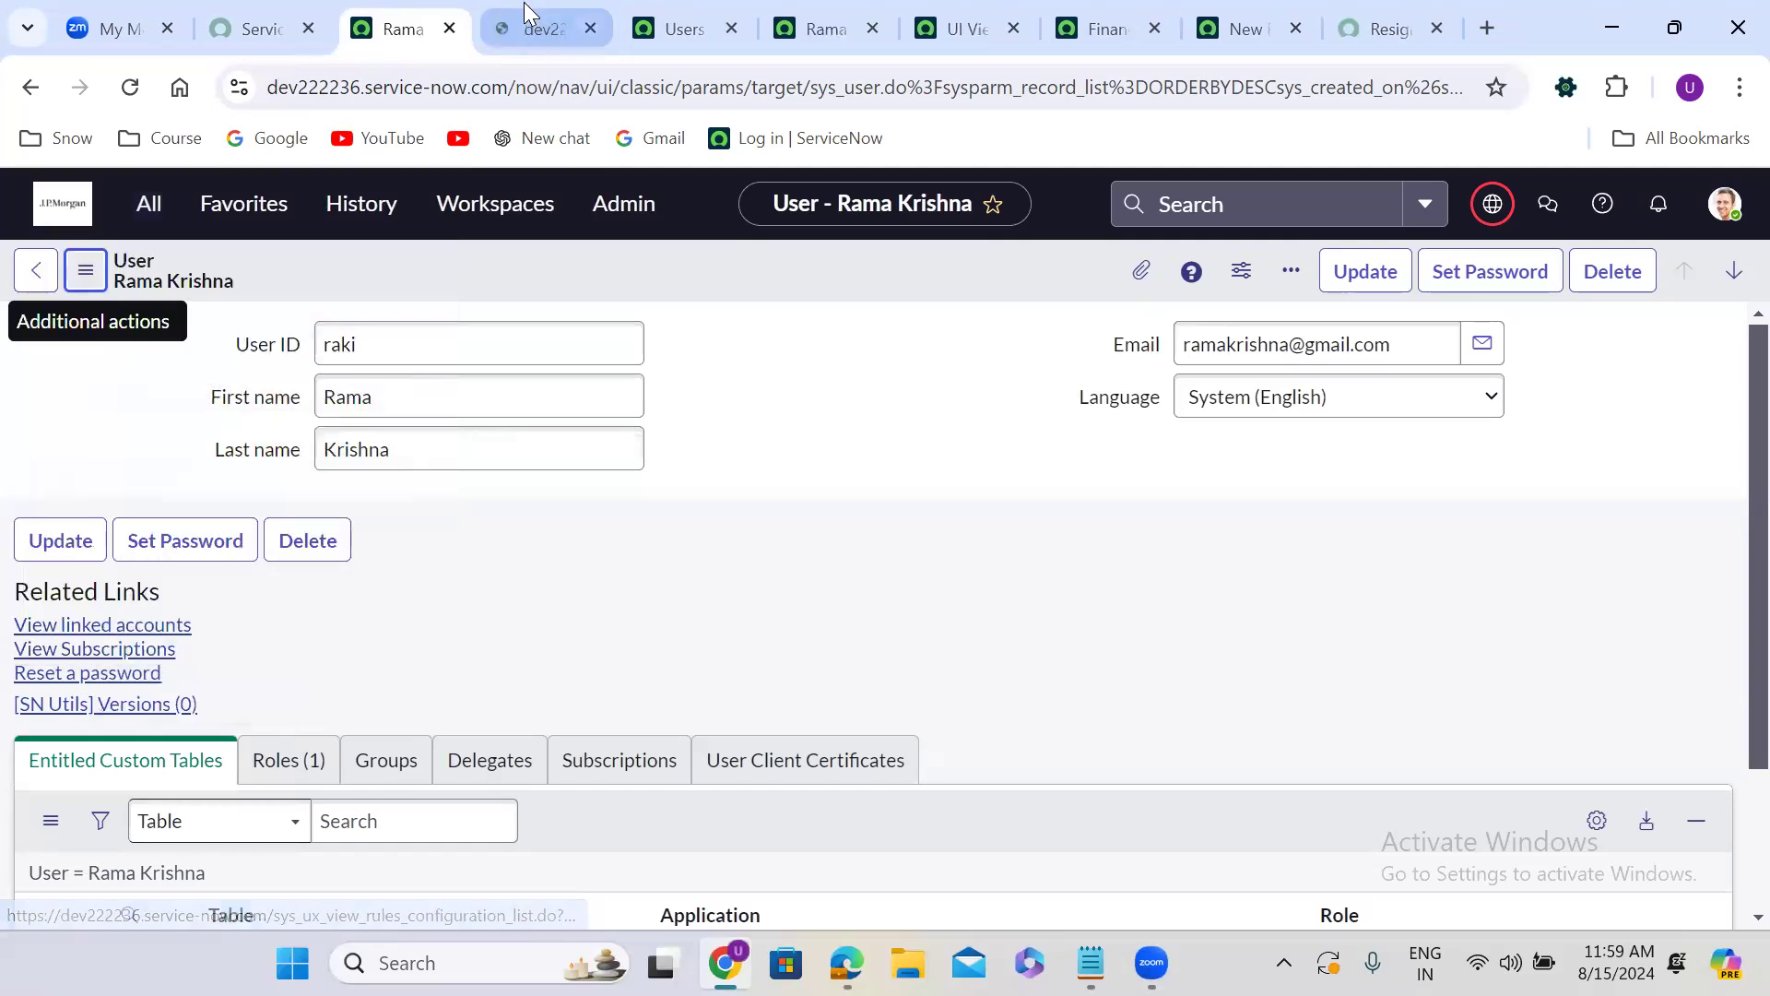
left_click(524, 13)
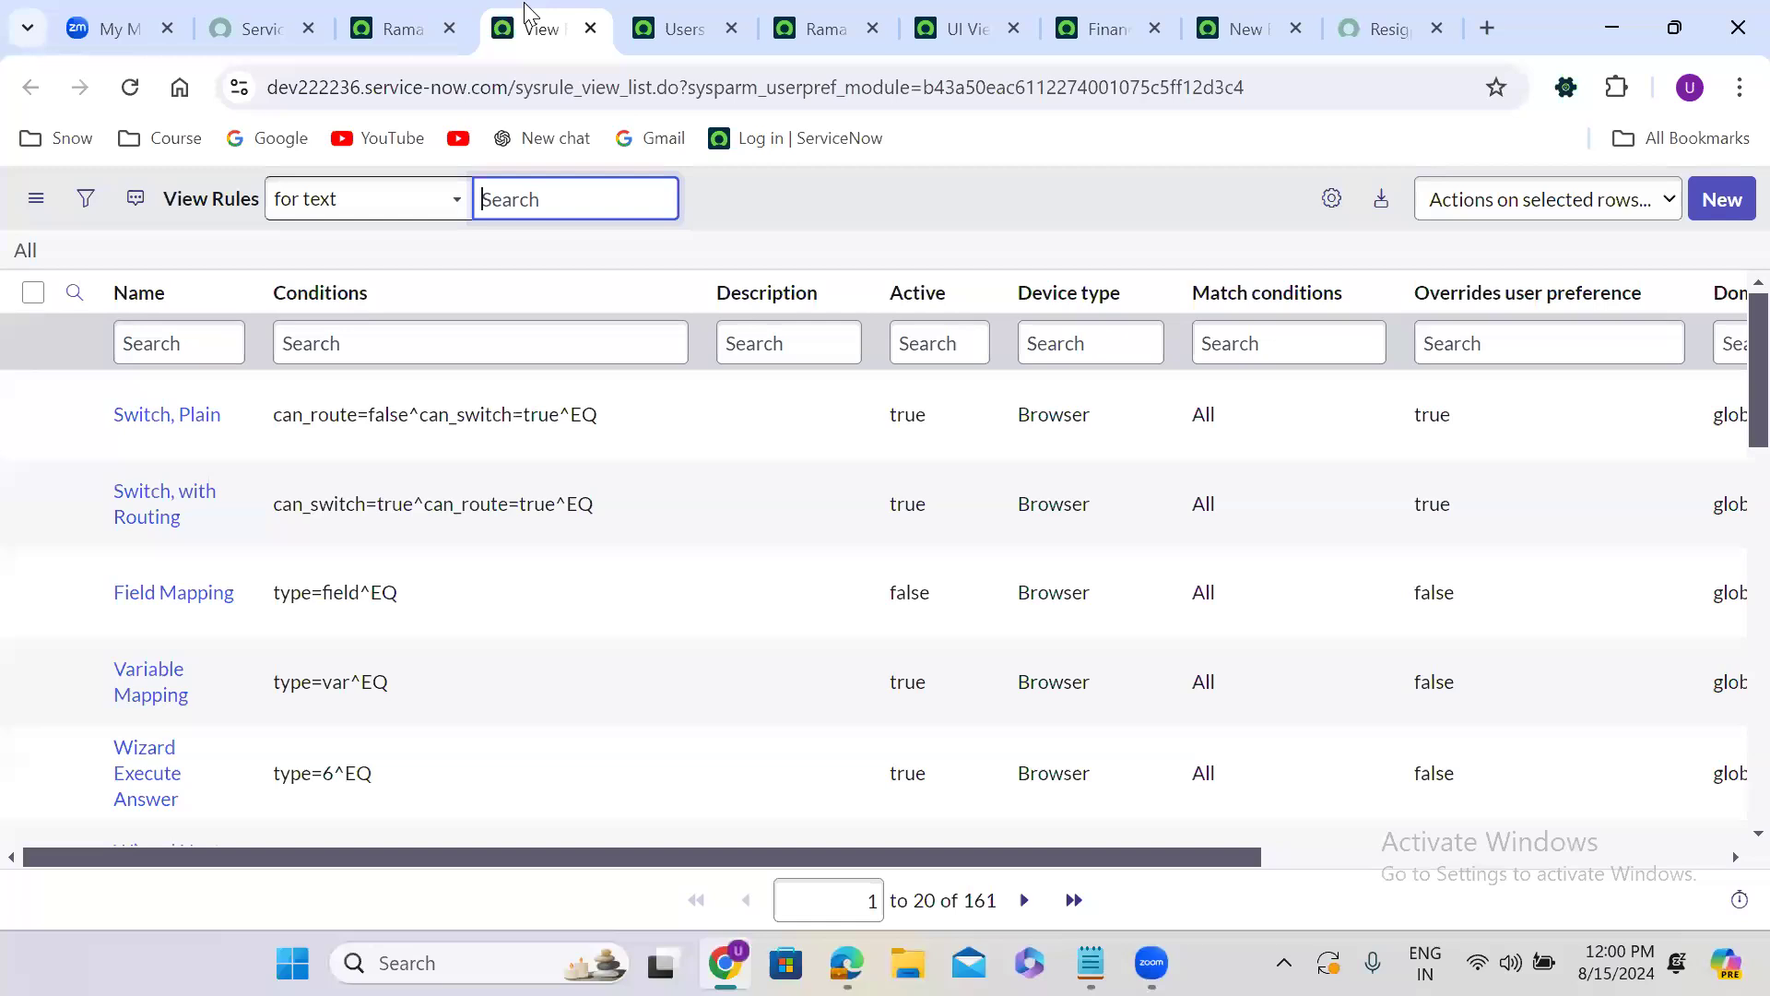
In the open Users list, filter the Department column with =sales.
left_click(705, 16)
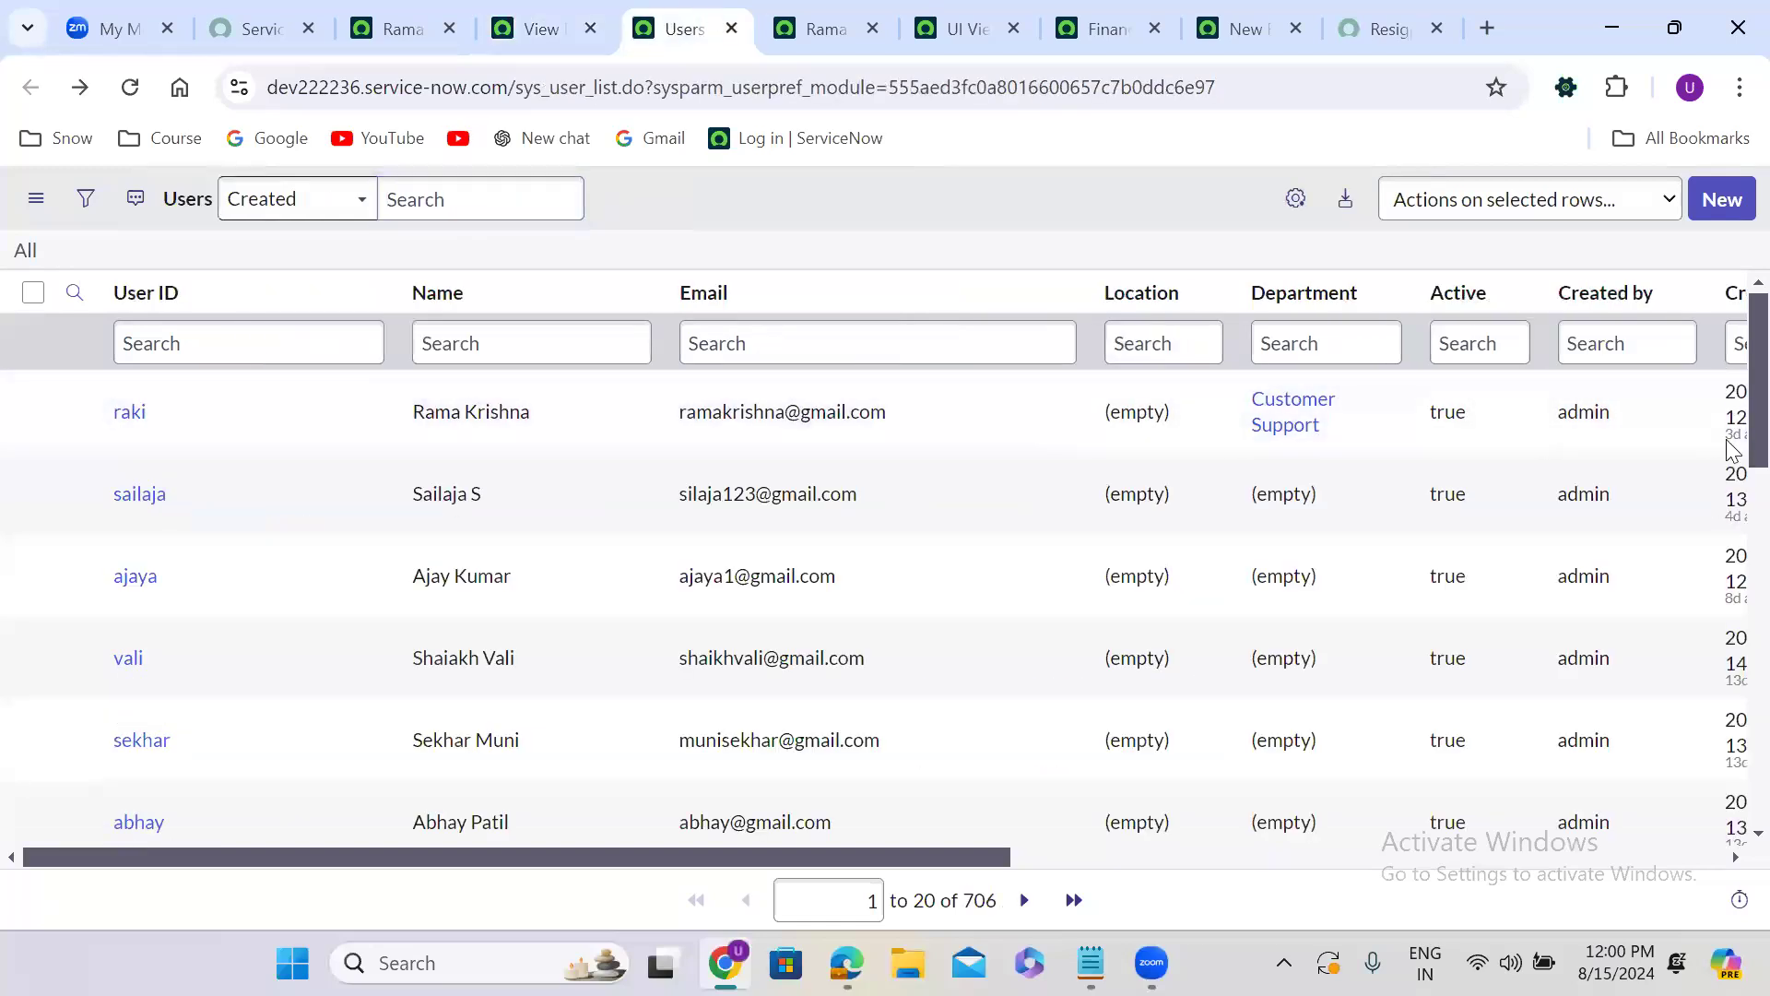
scroll(1731, 397, "down", 12)
scroll(1731, 378, "up", 7)
scroll(1732, 378, "up", 5)
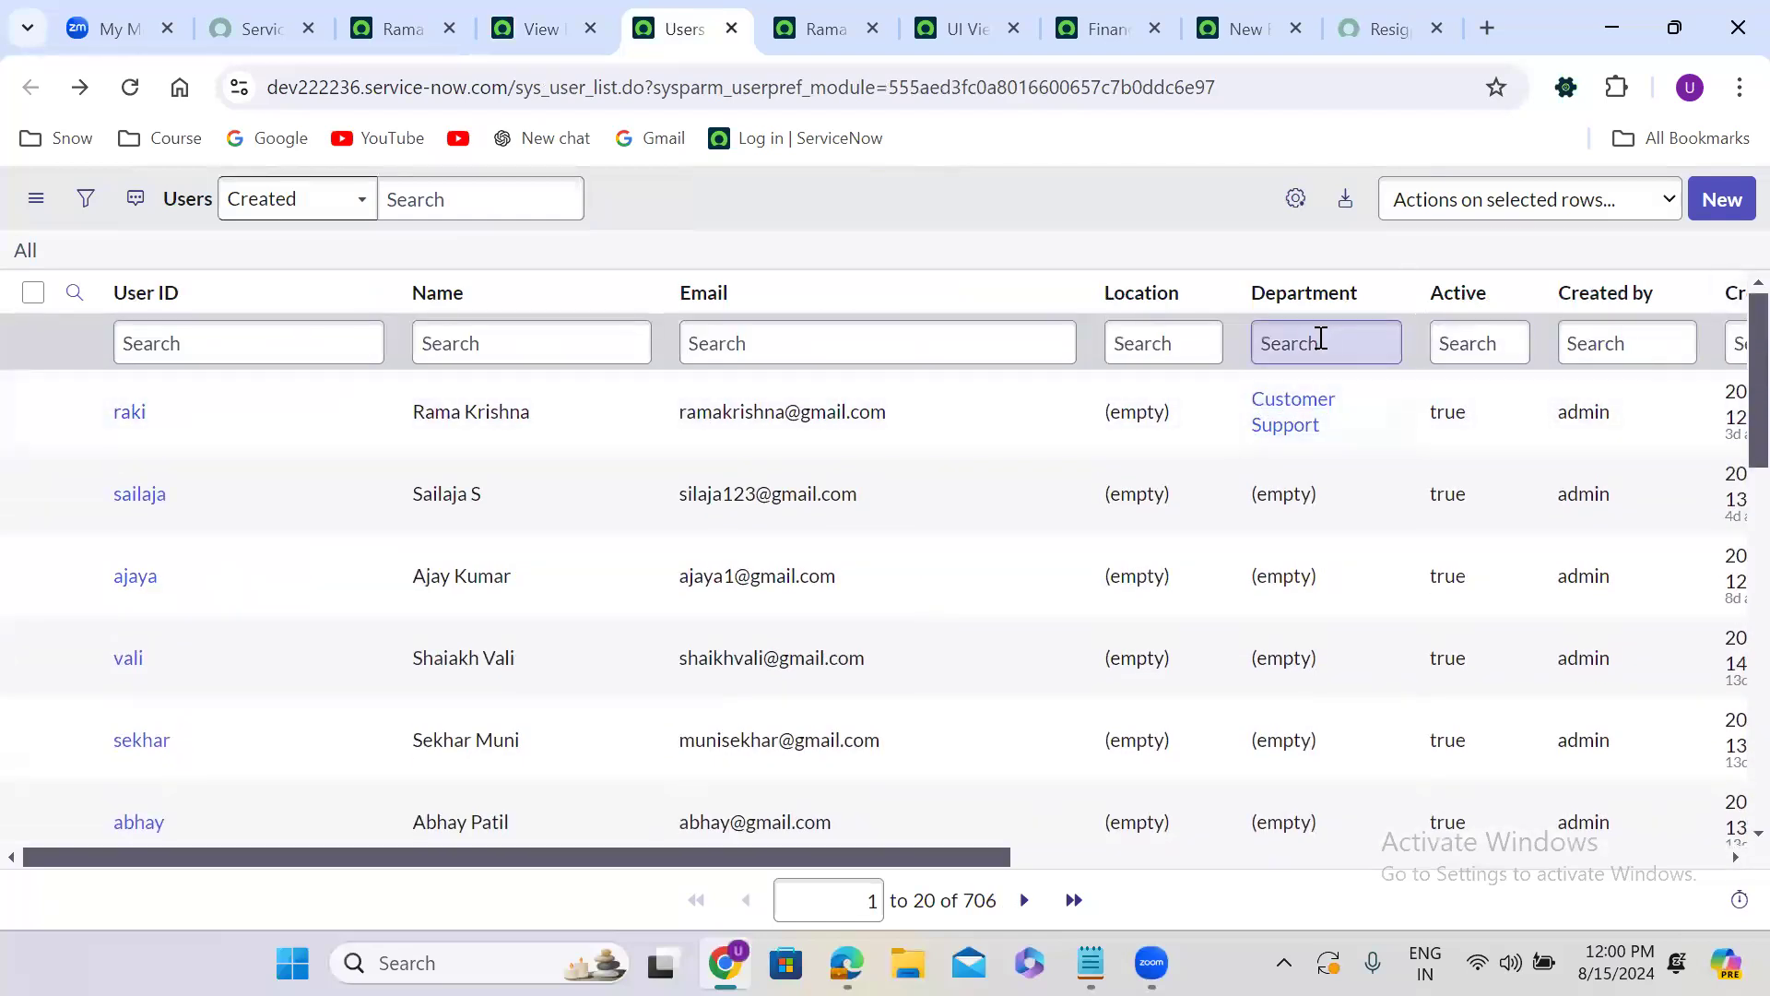
left_click(1316, 346)
type("=sales")
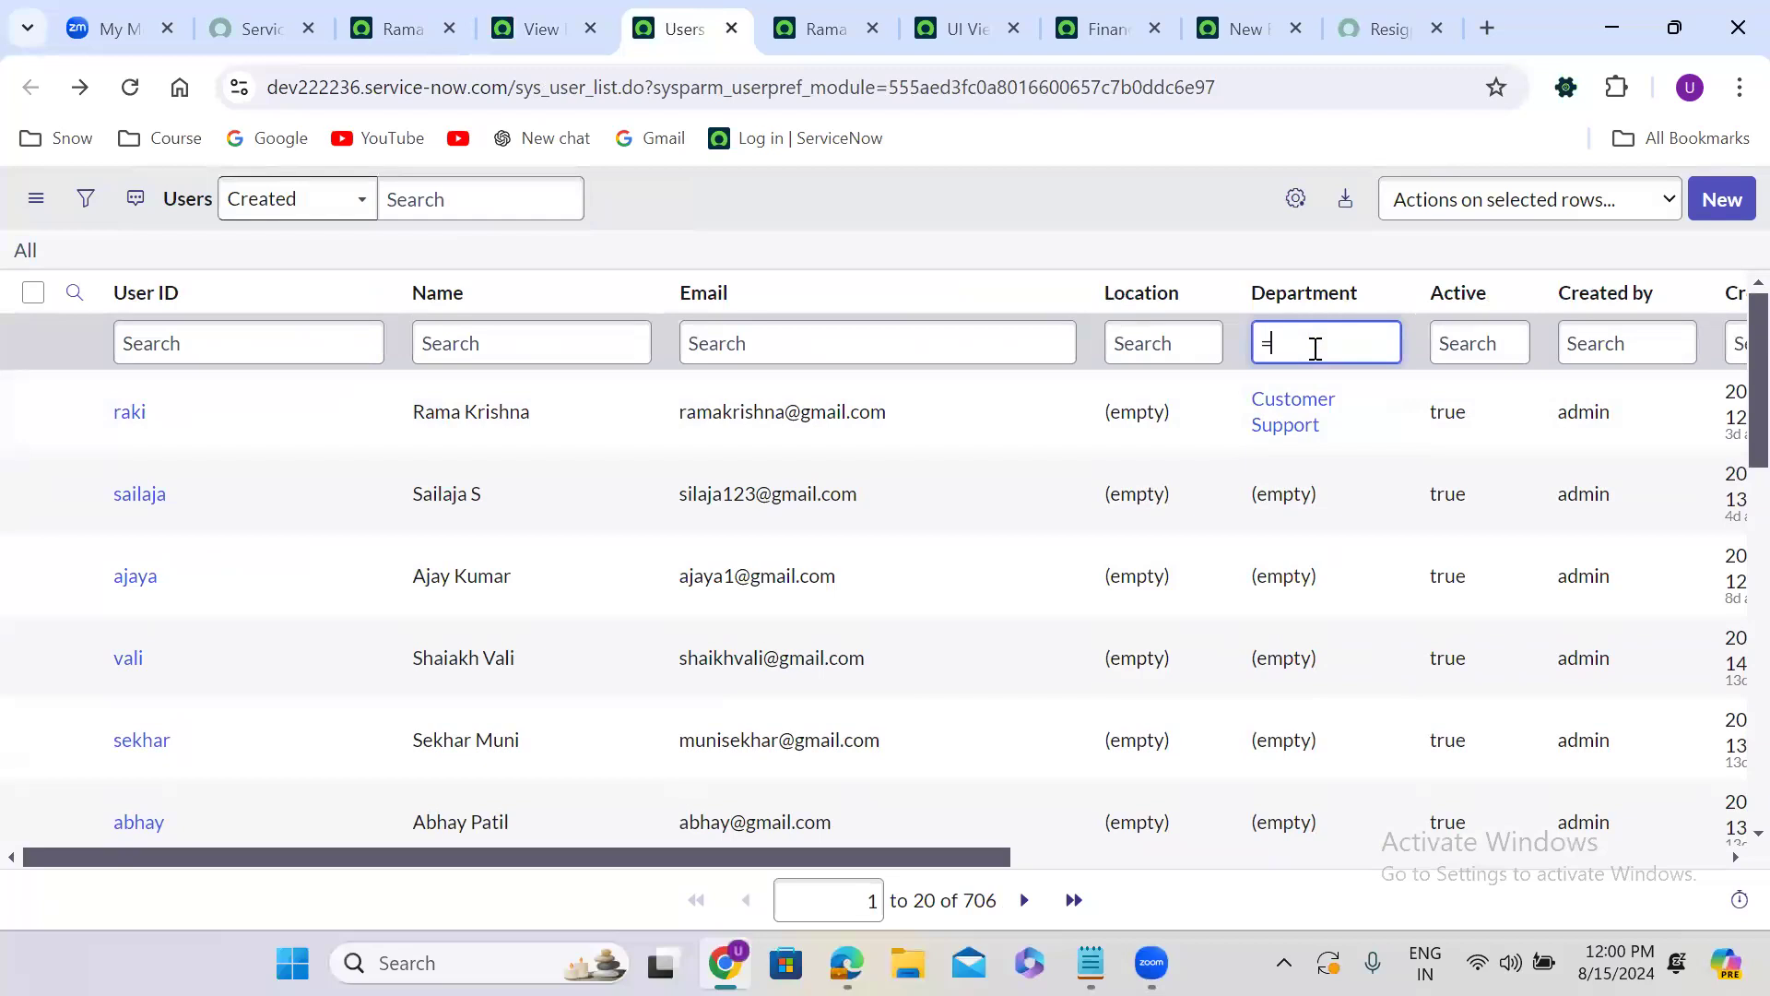
key("Return")
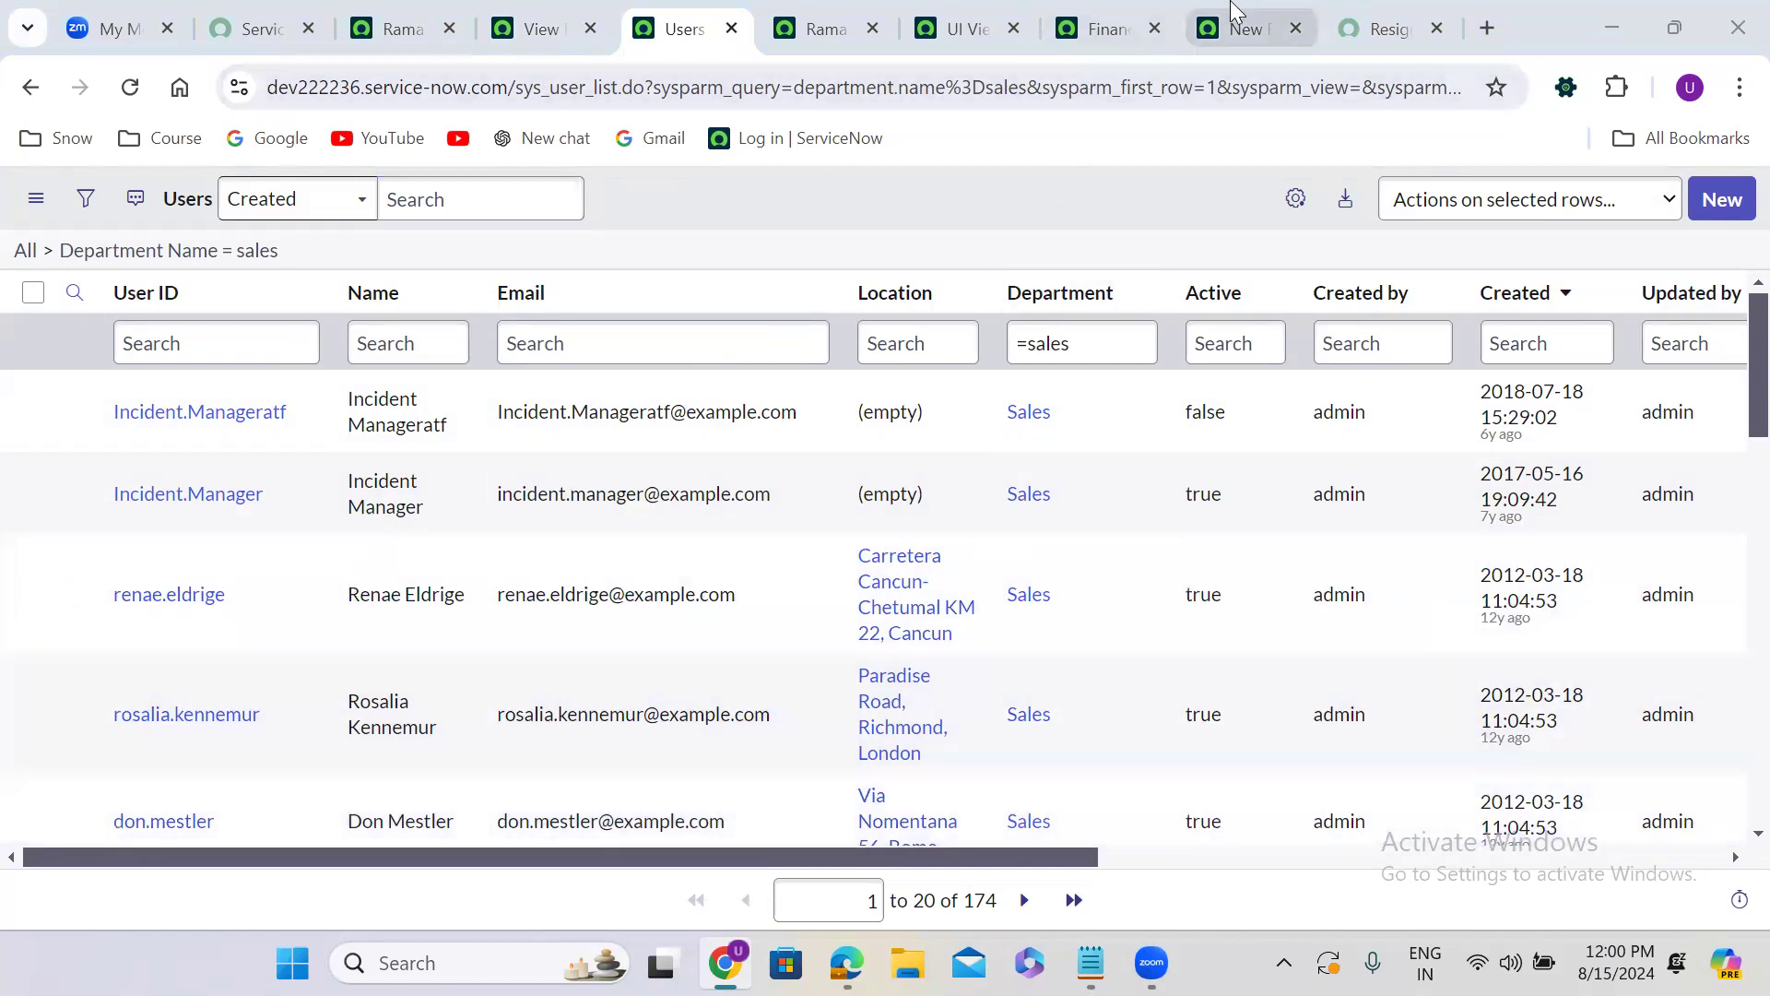
Return to the Finance Case table record and show its default form for a new record.
left_click(1236, 11)
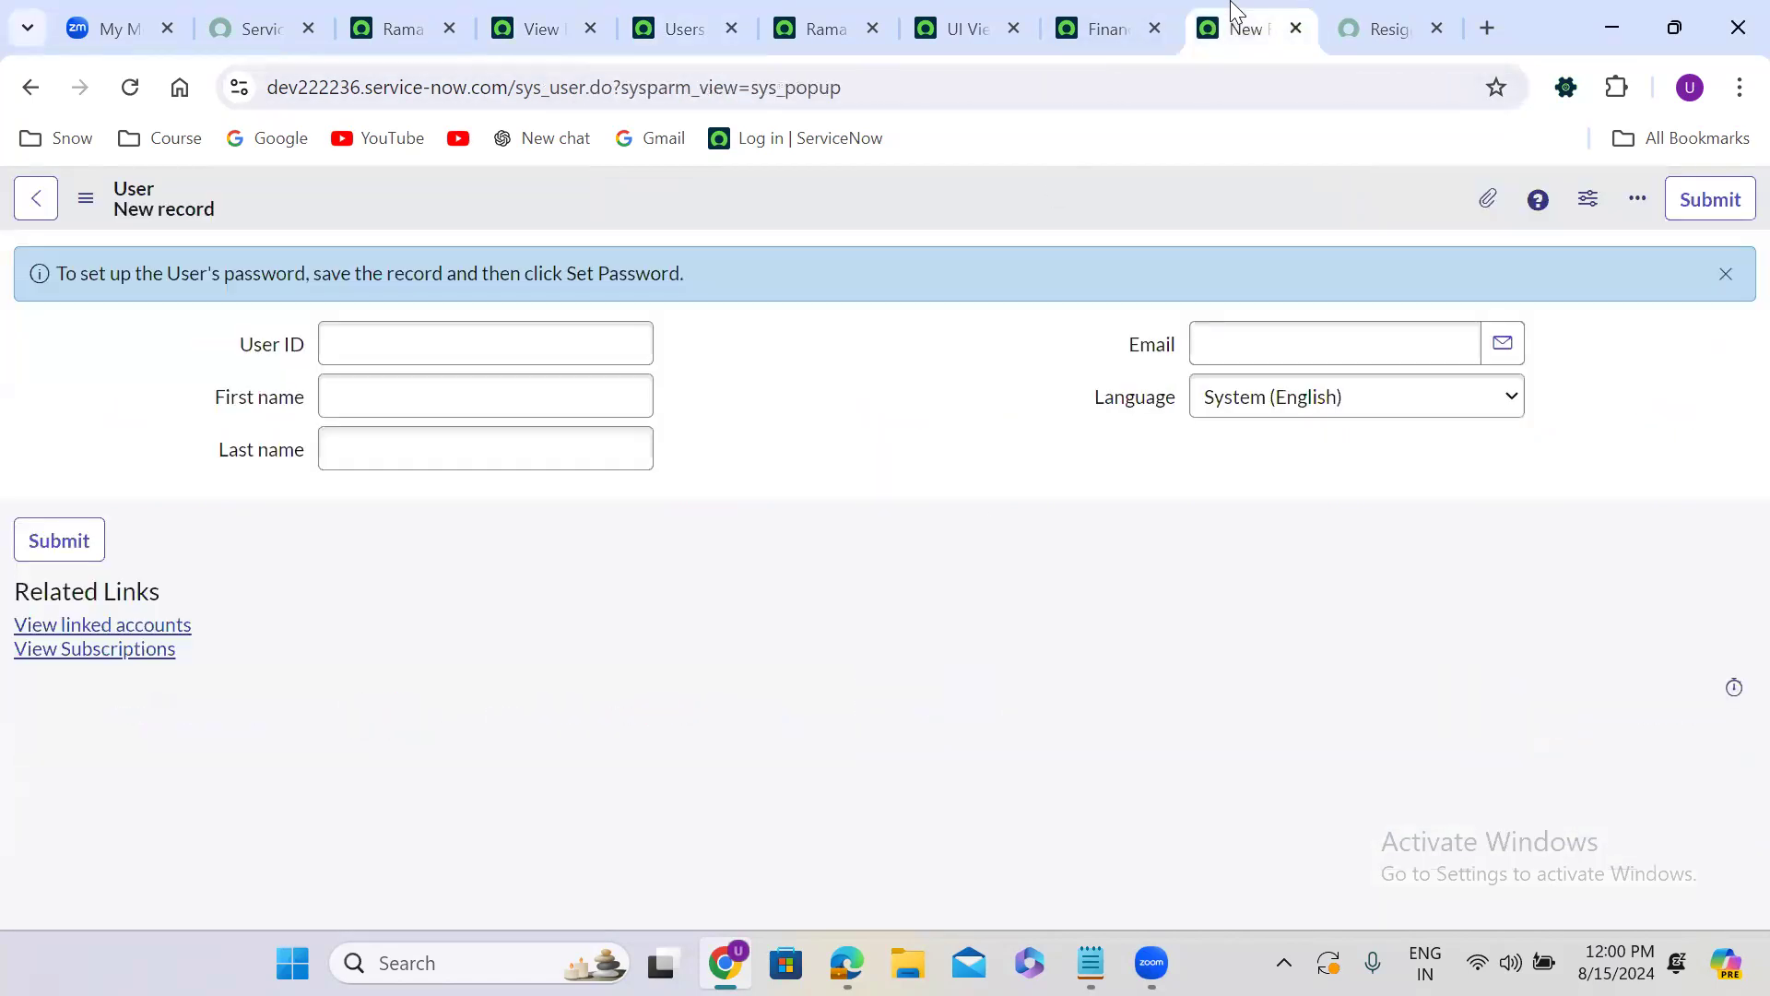
left_click(1089, 7)
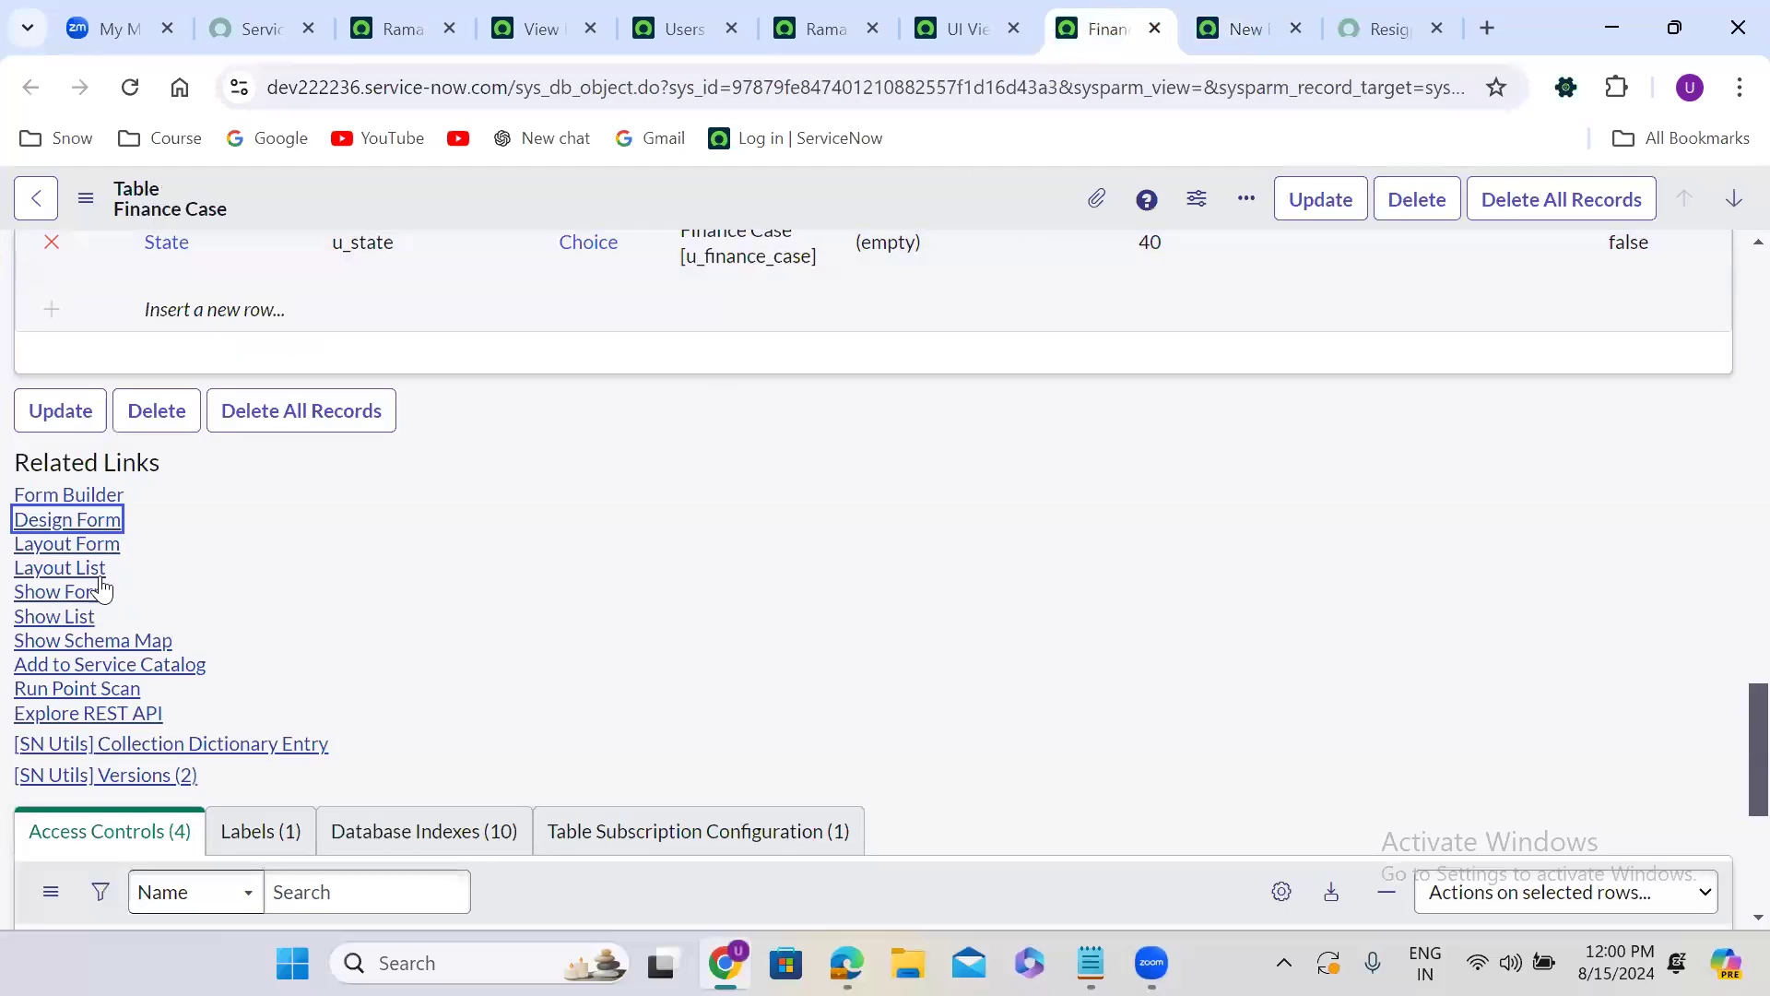
left_click(81, 596)
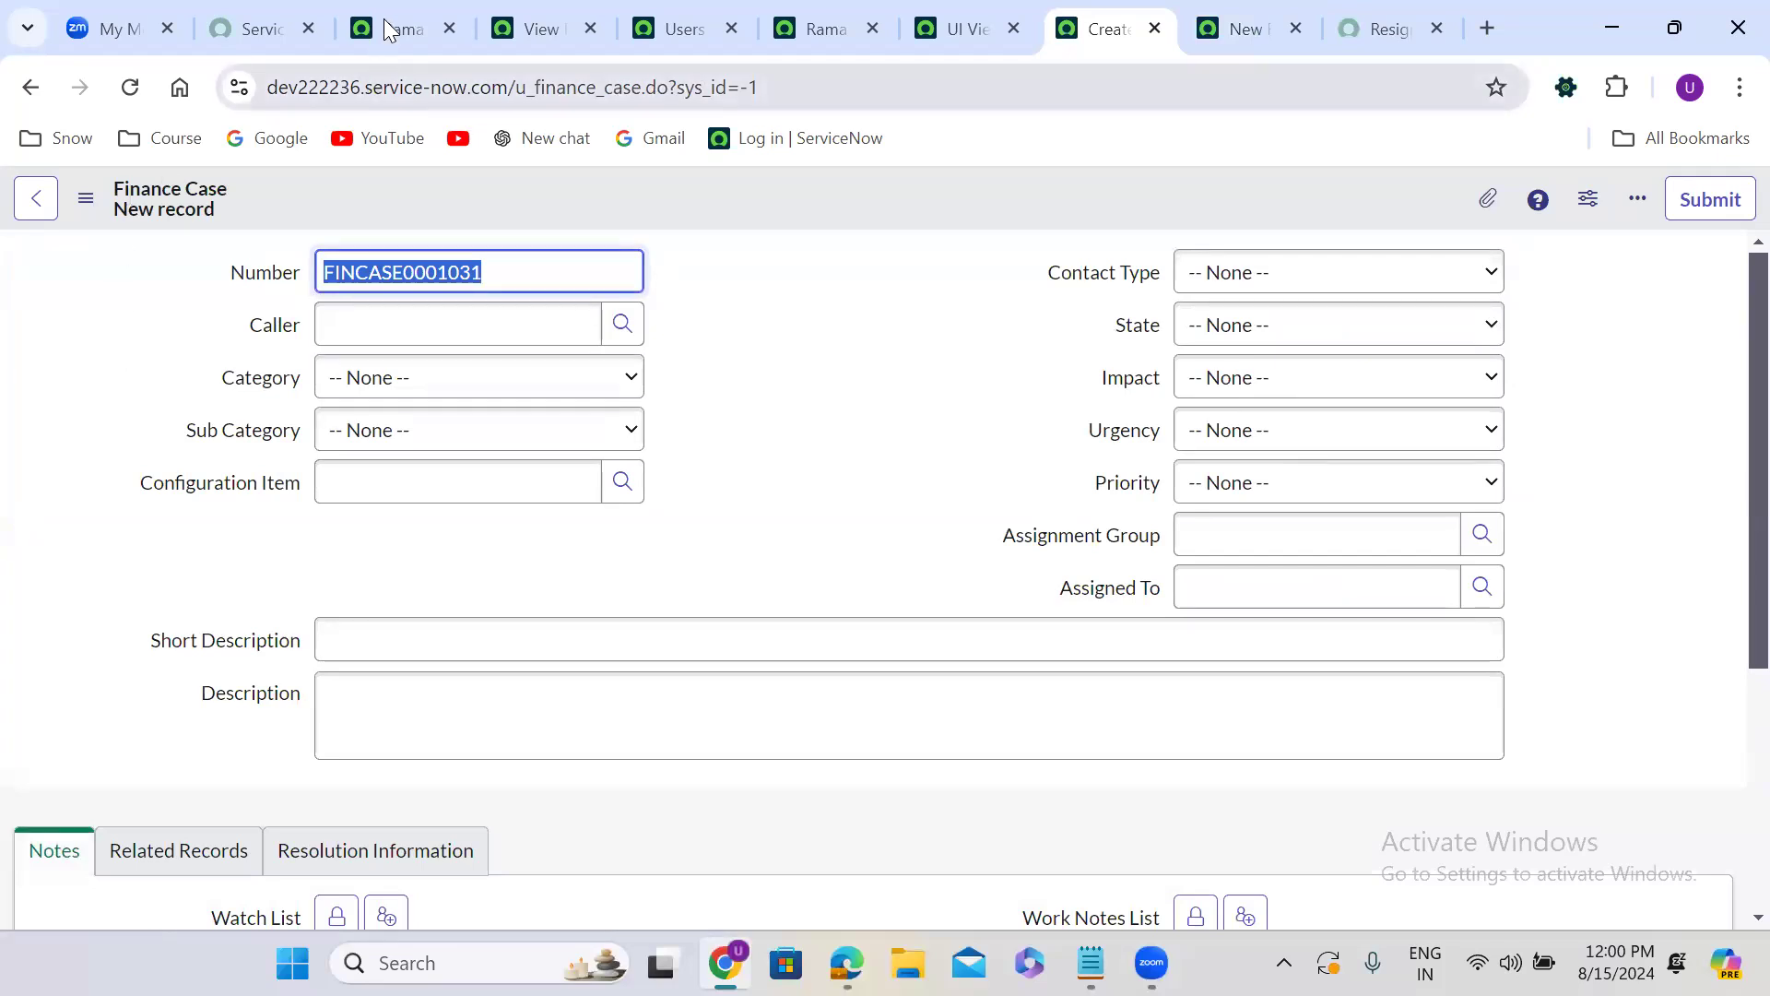
Go back to the user record's browser tab and close all tabs that follow it.
left_click(496, 13)
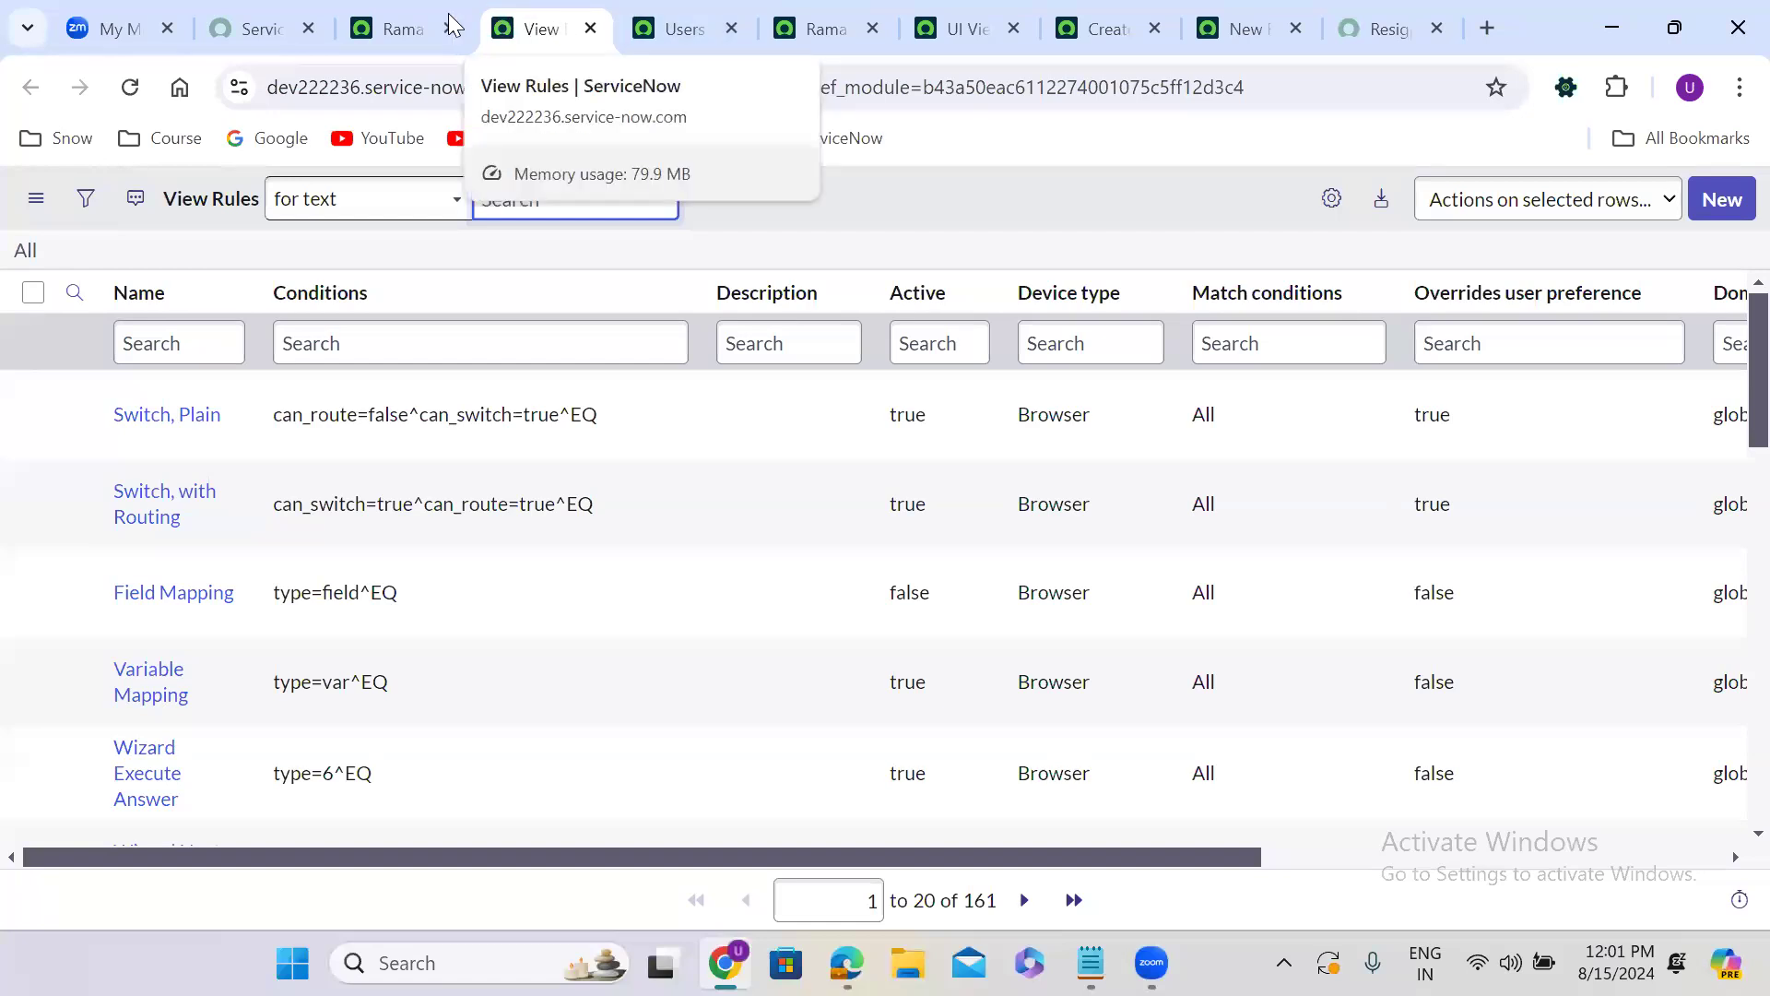
left_click(424, 15)
right_click(424, 15)
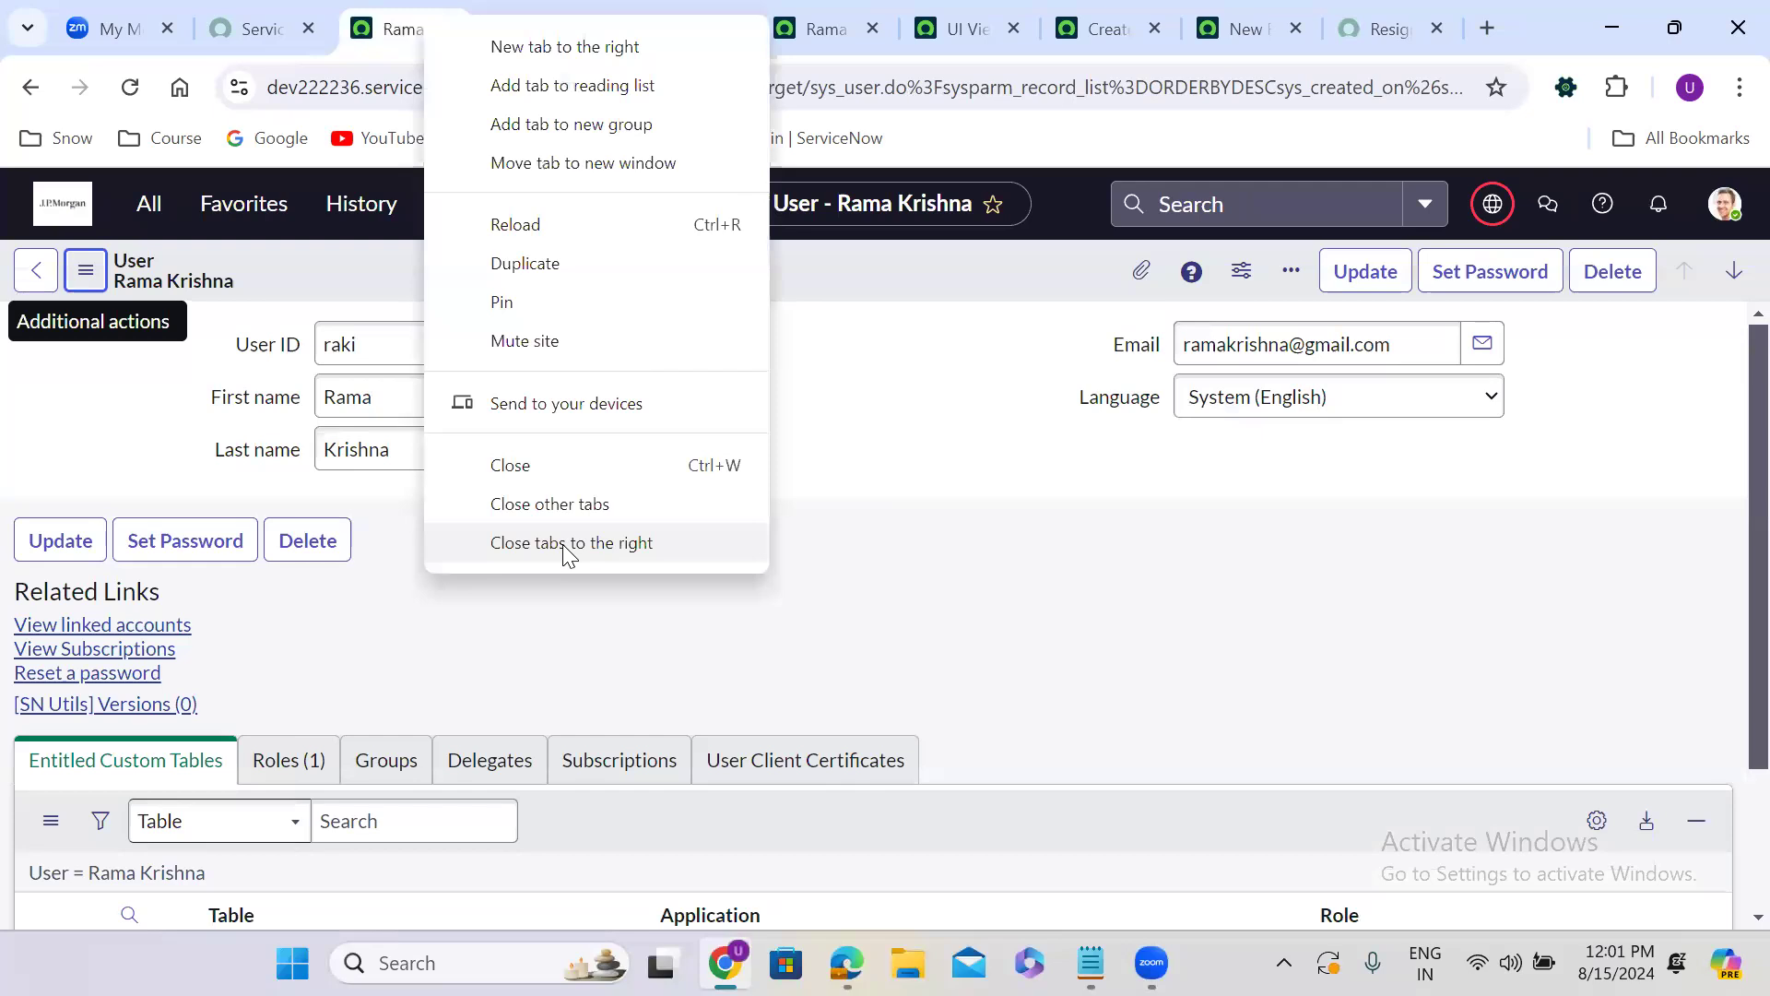
left_click(567, 544)
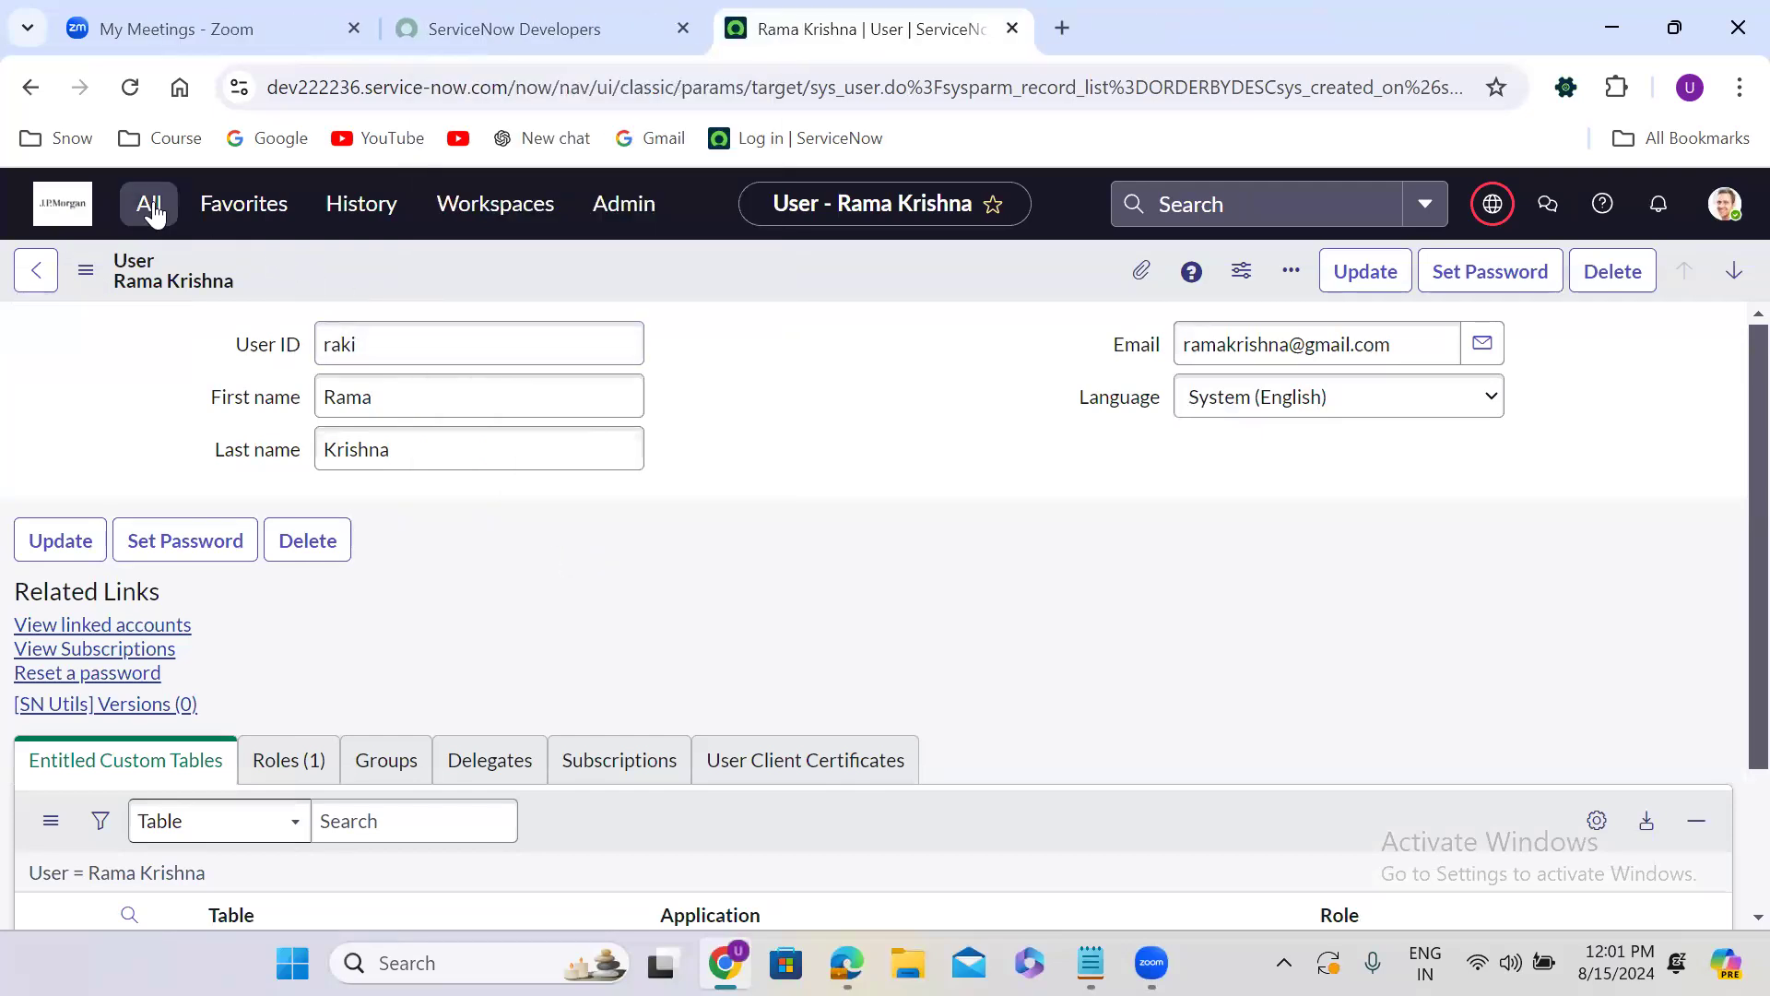
Search the navigator for tables and open the System Definition Tables list in a new tab.
left_click(150, 204)
type("tab")
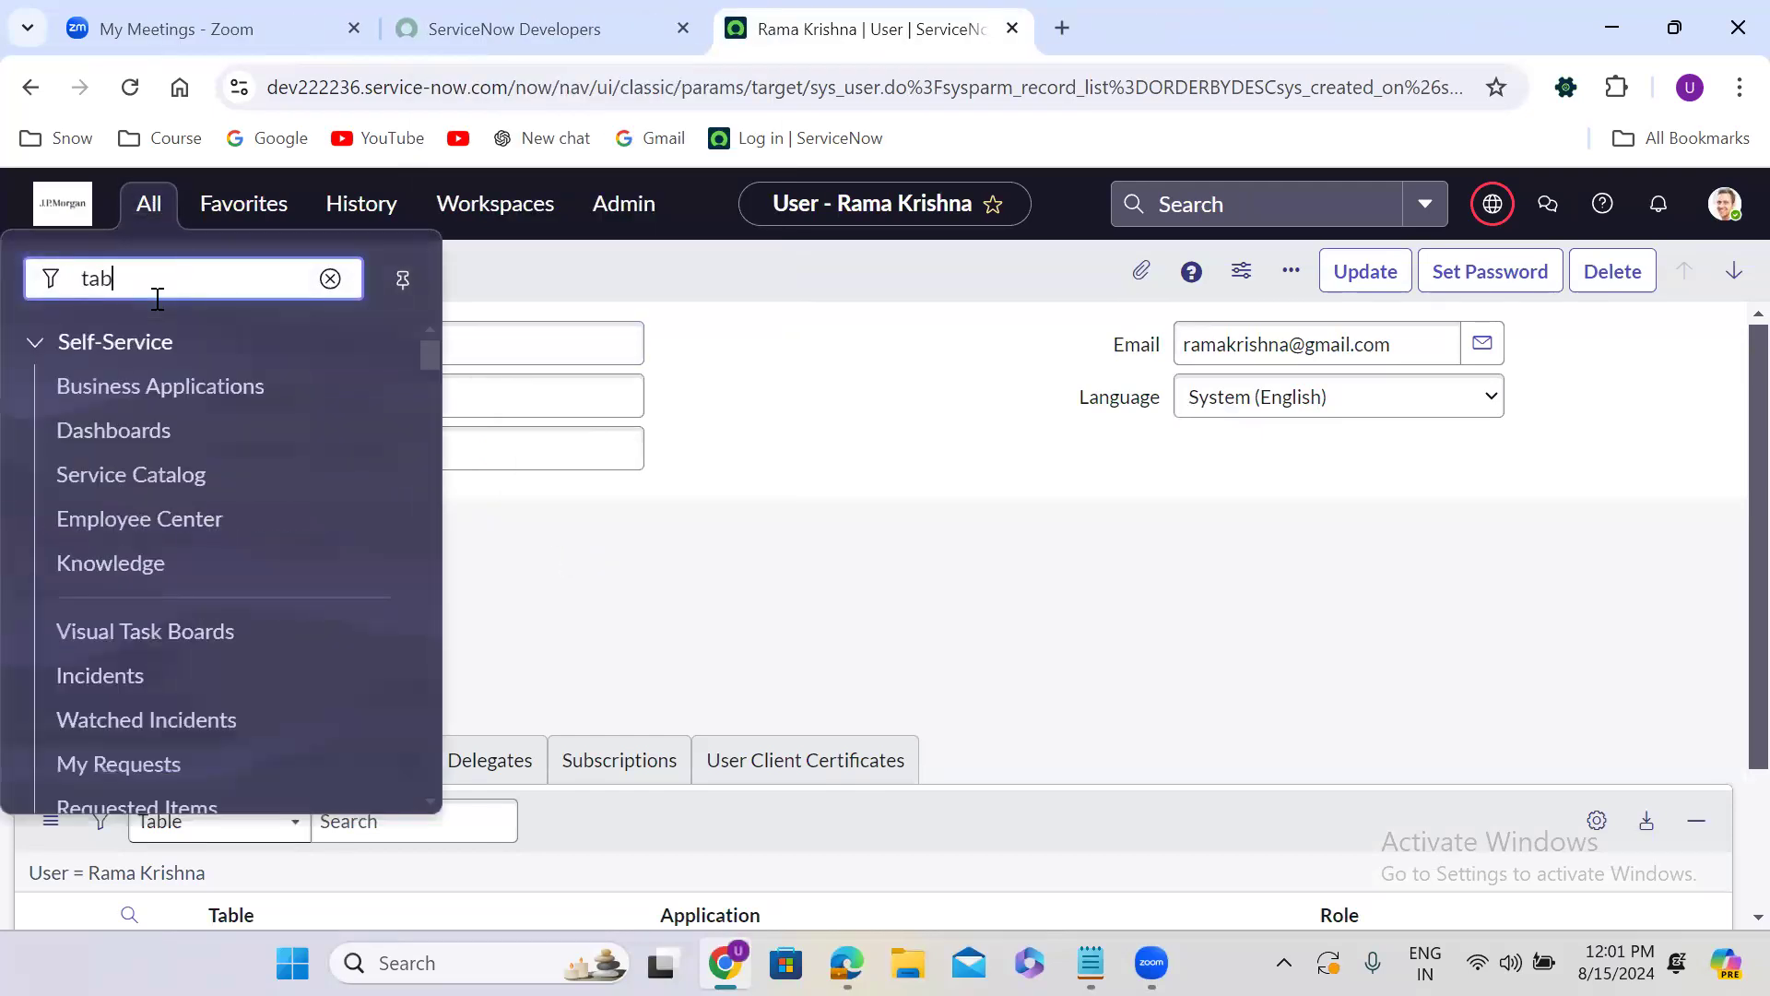
type("les")
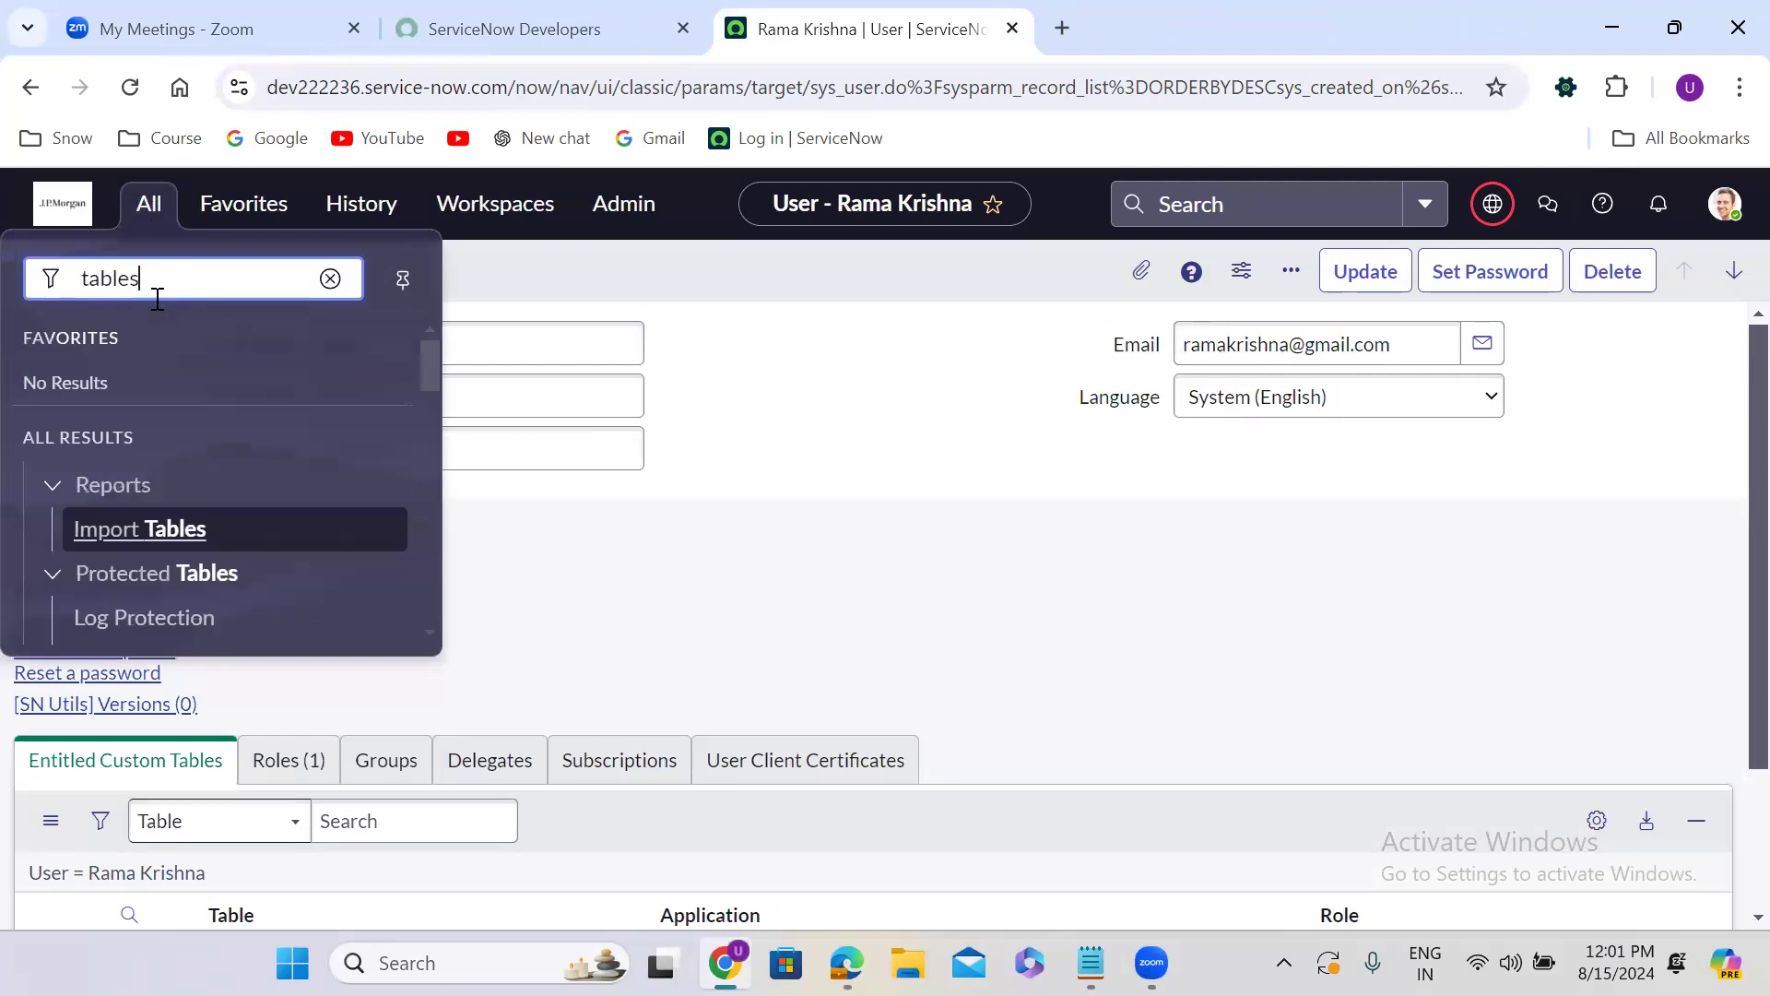
left_click_drag(435, 361, 438, 454)
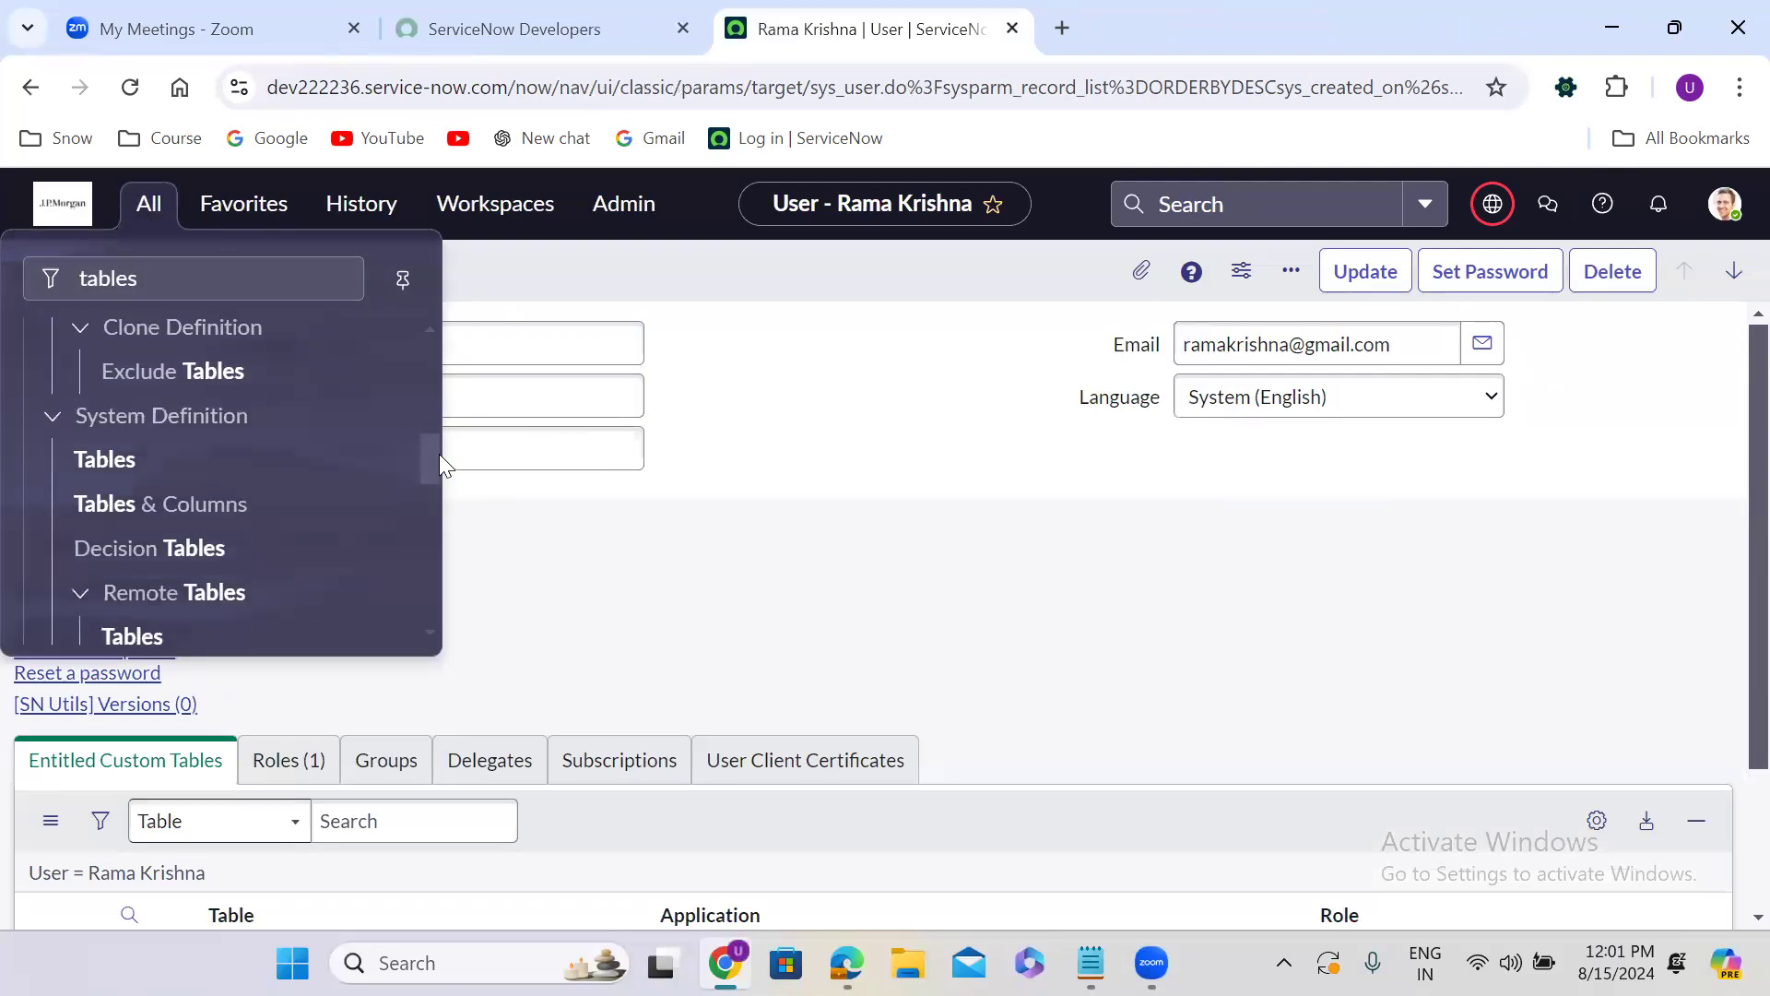
middle_click(95, 464)
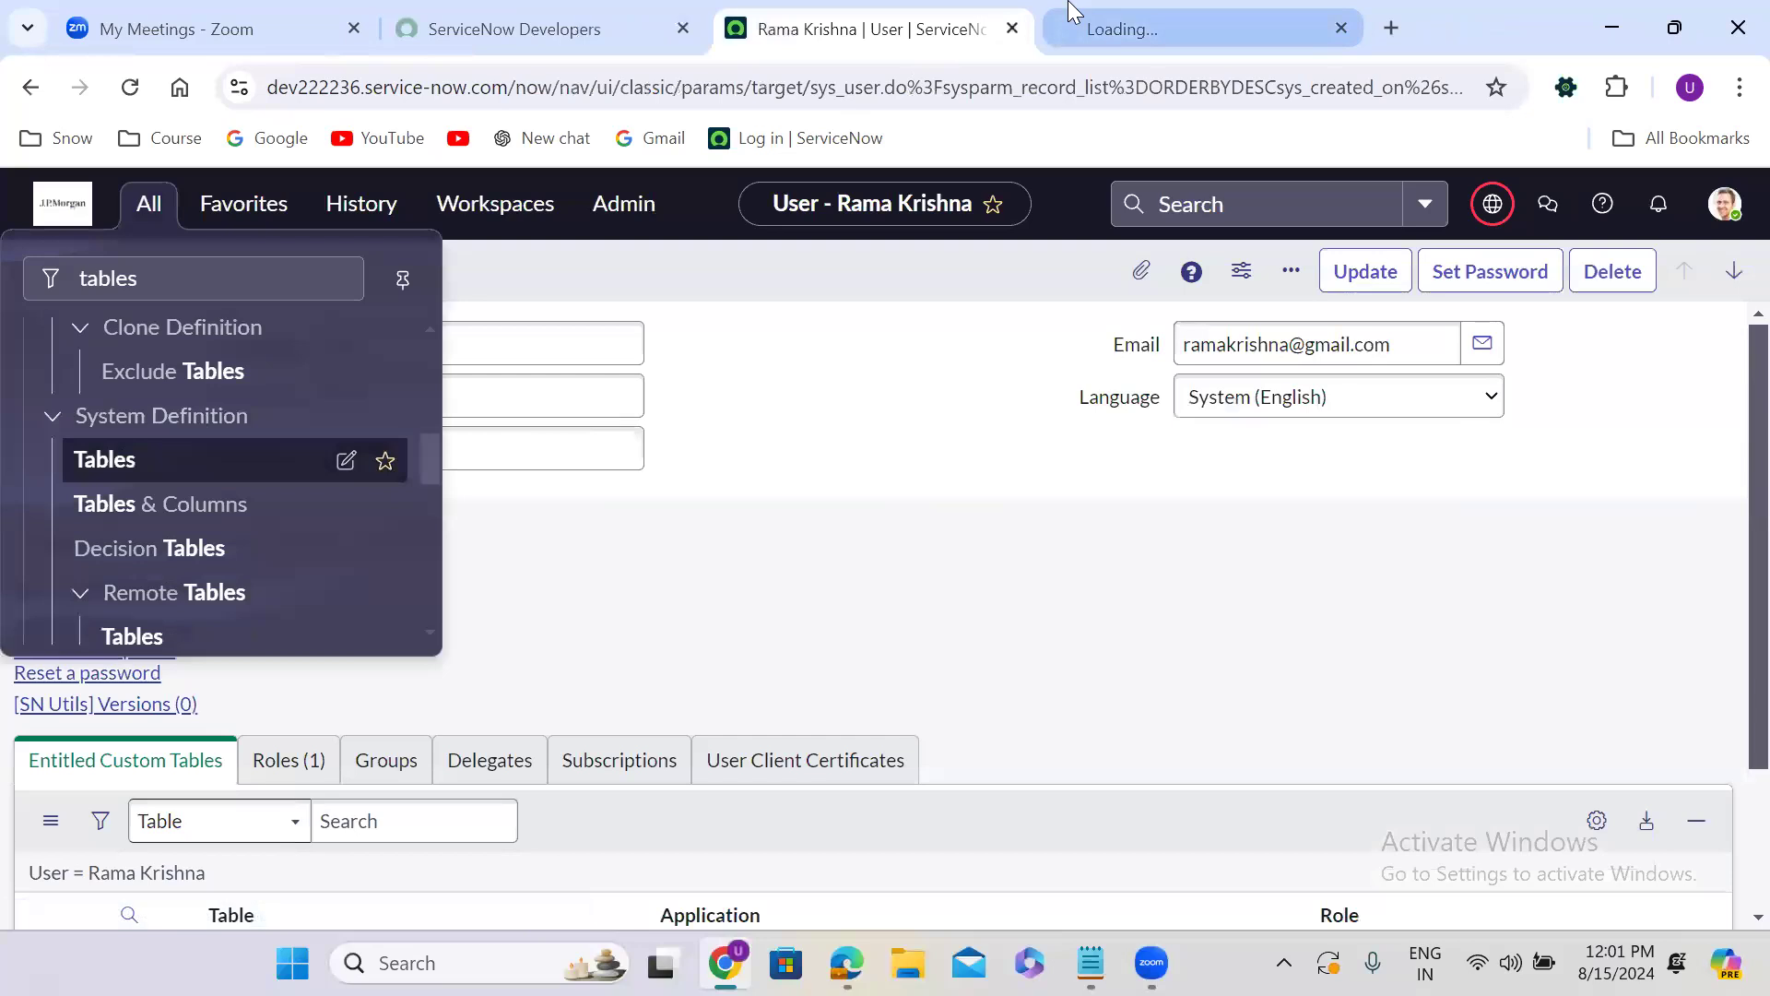
left_click(1072, 13)
Filter the Tables list by Name =incident and open the Incident table record in its own tab.
left_click(518, 344)
type("=incident")
key("Return")
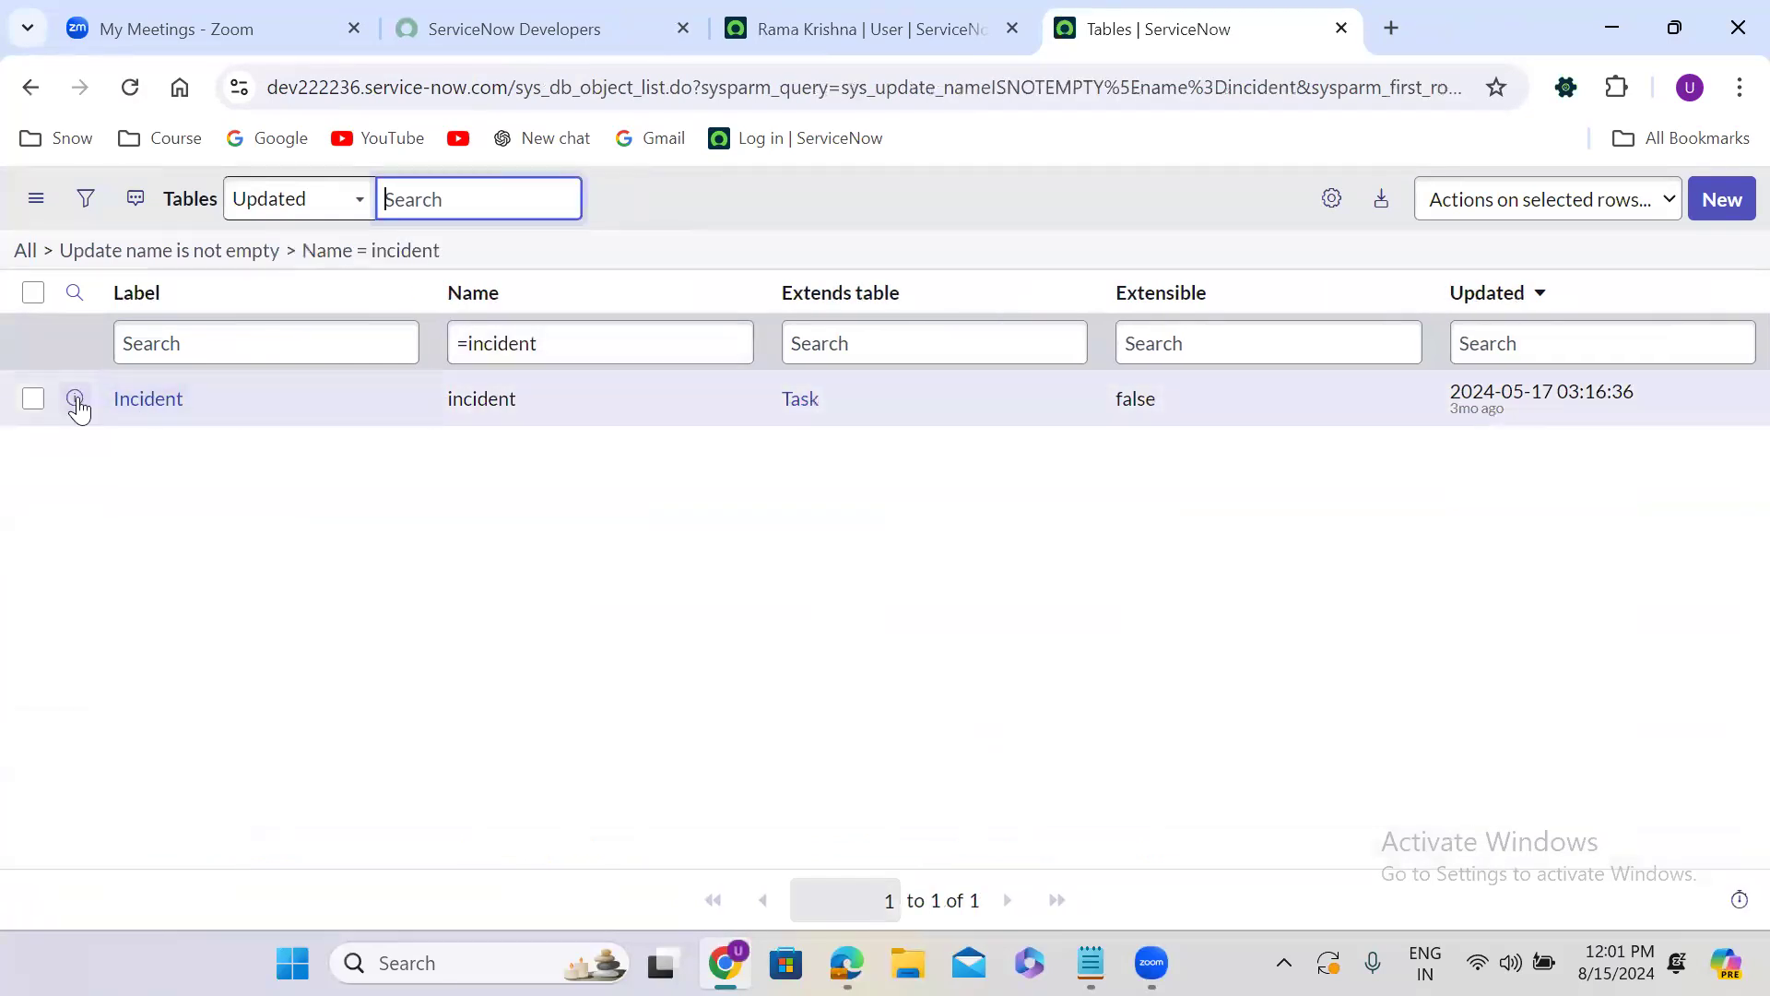
right_click(75, 400)
left_click(180, 429)
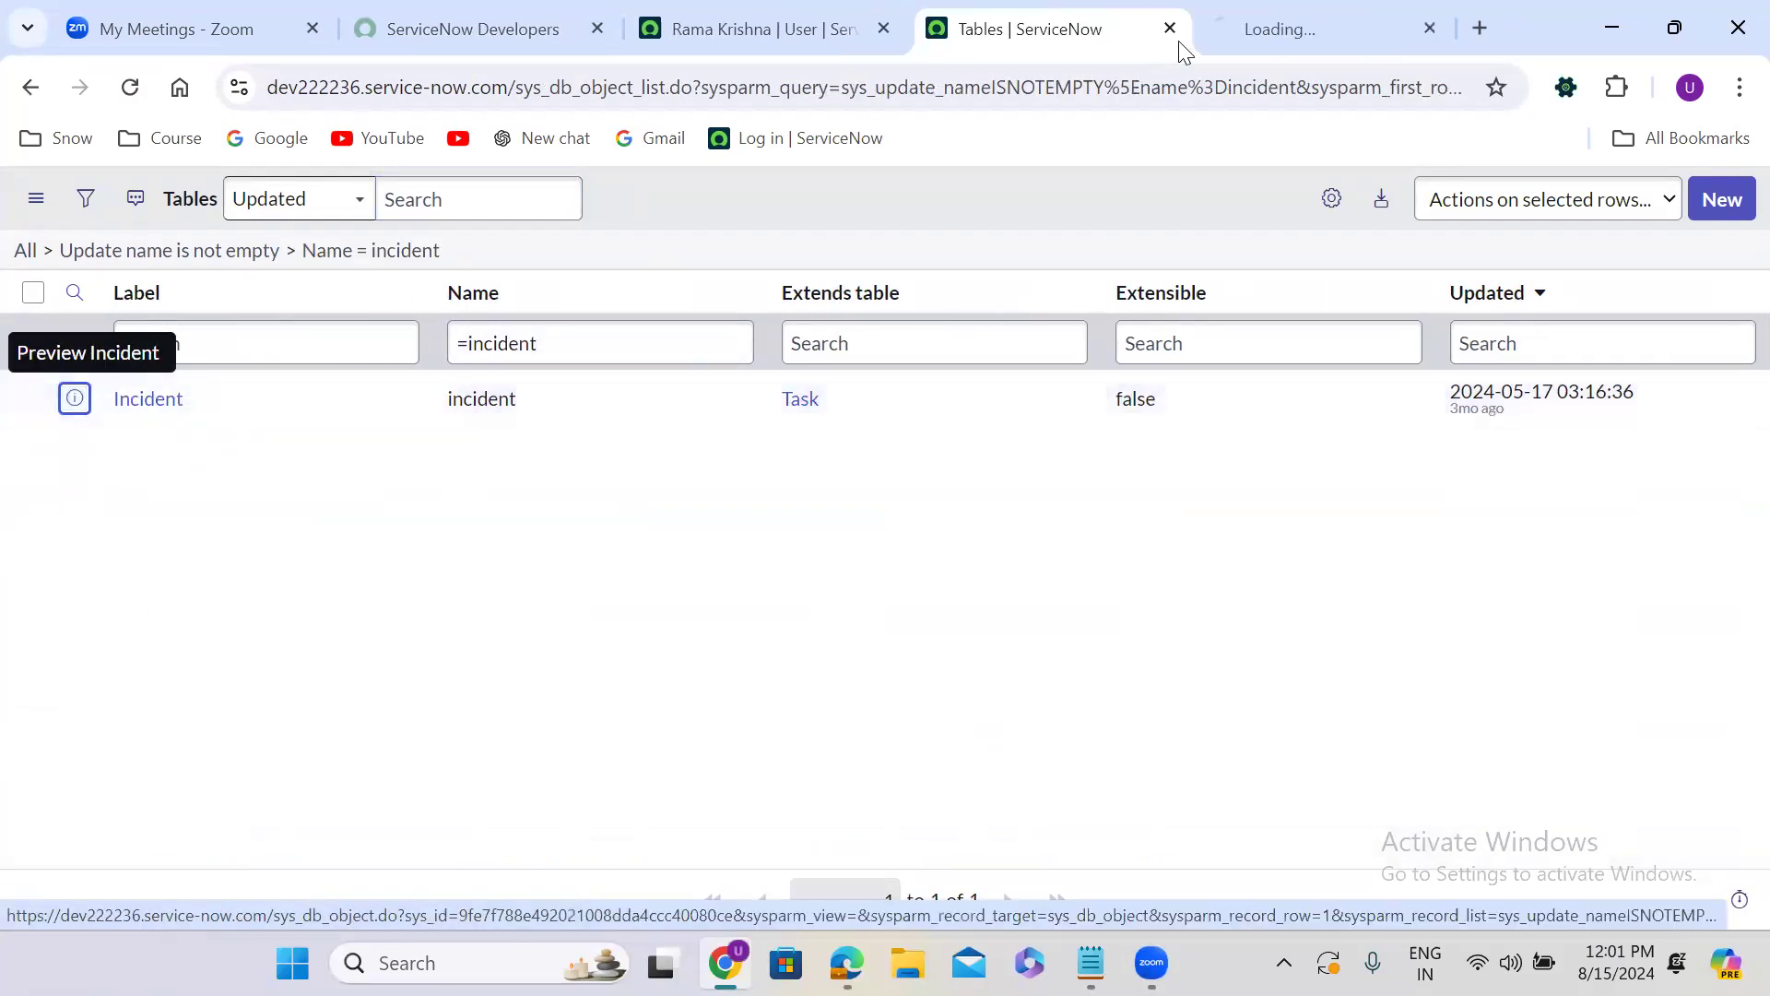
left_click(1251, 22)
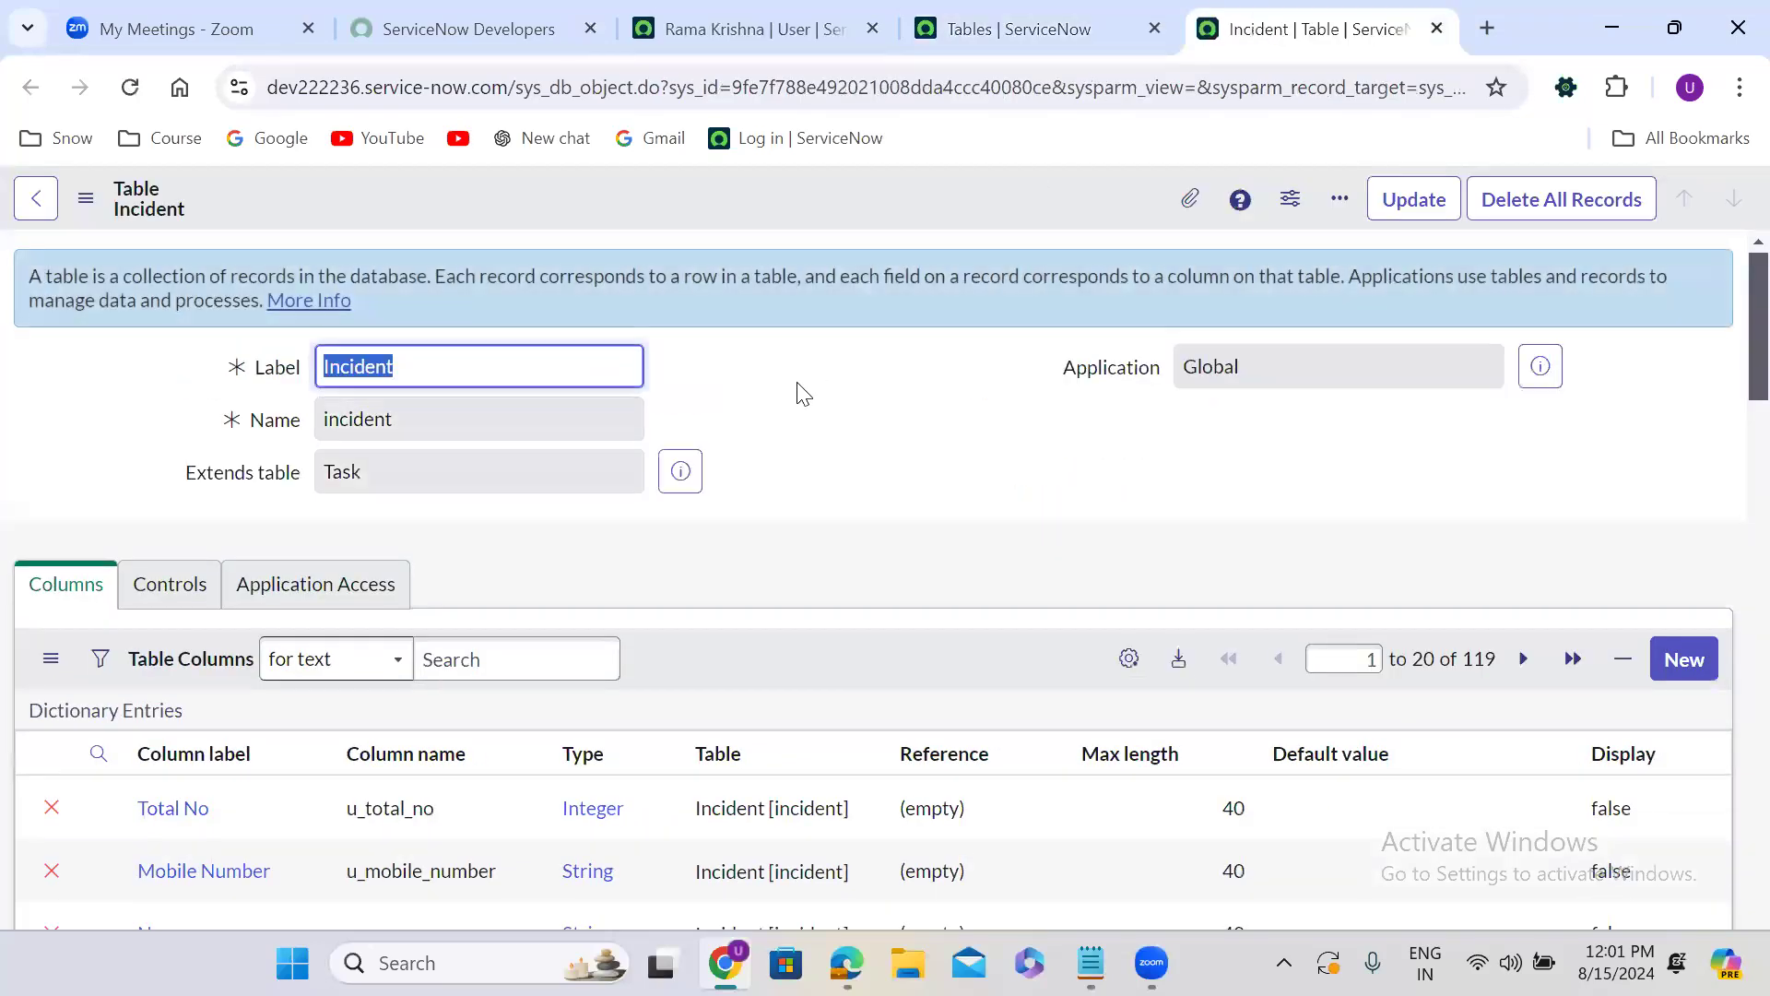
Show the Incident table's default form from its related links.
scroll(764, 439, "down", 15)
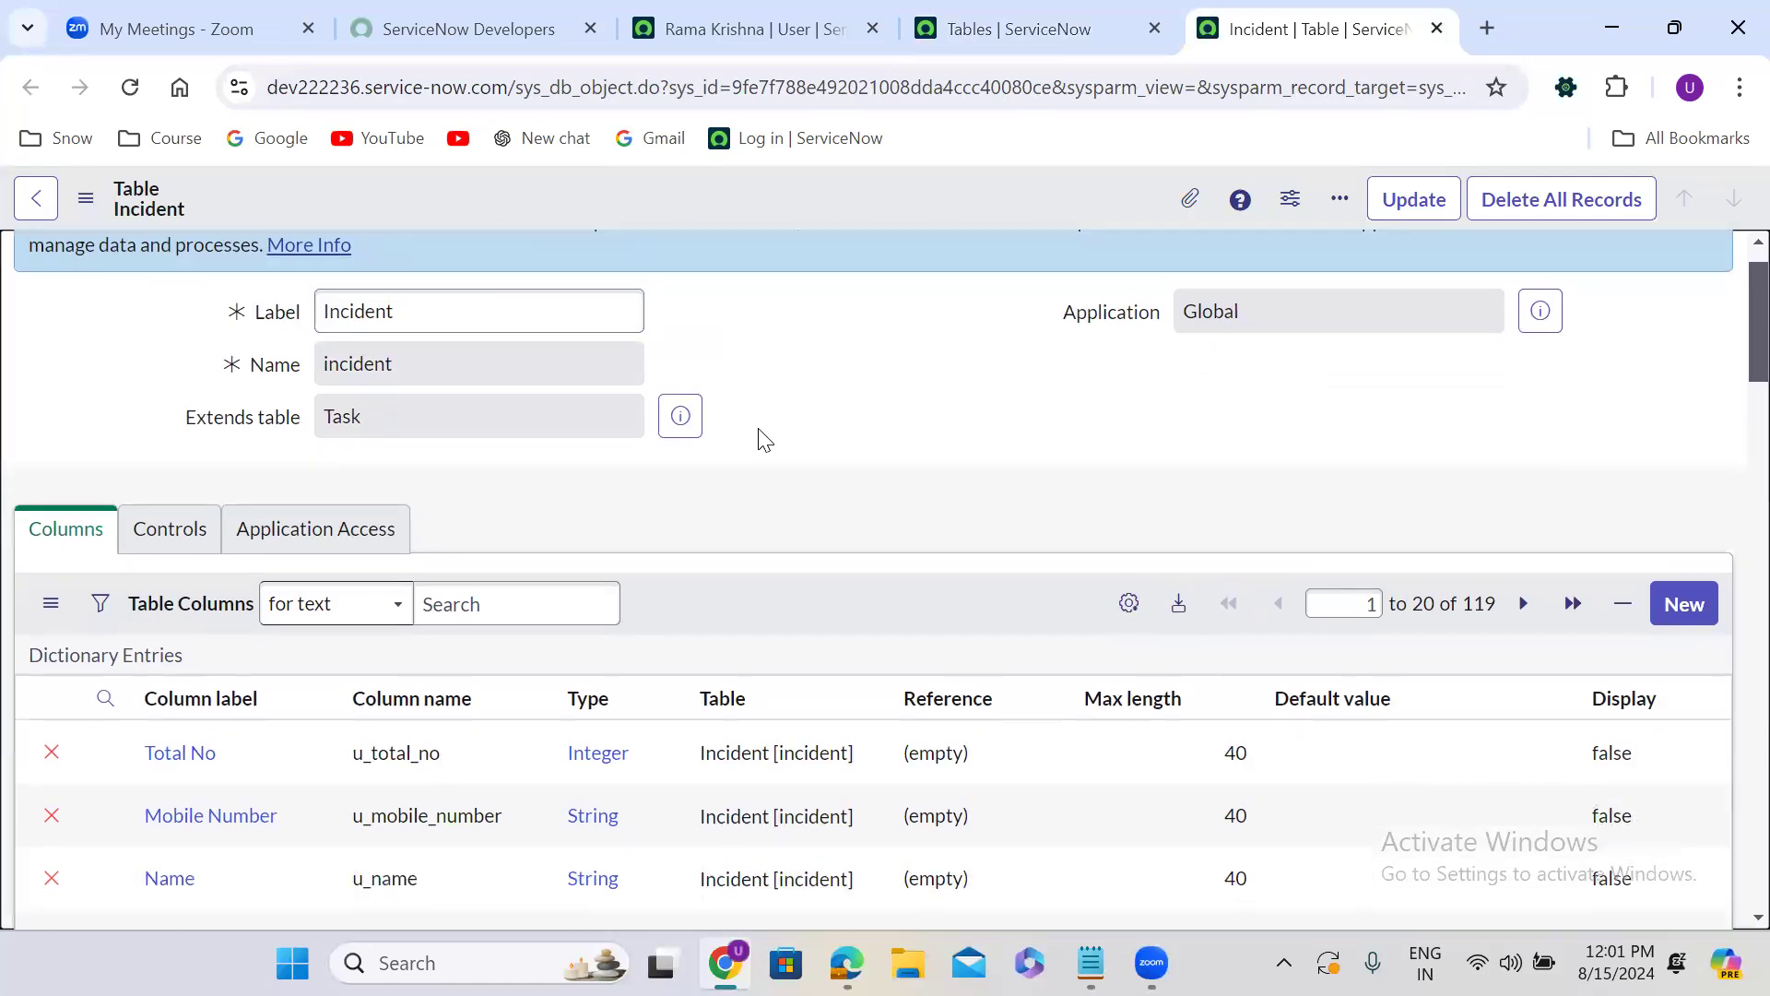
scroll(760, 430, "down", 5)
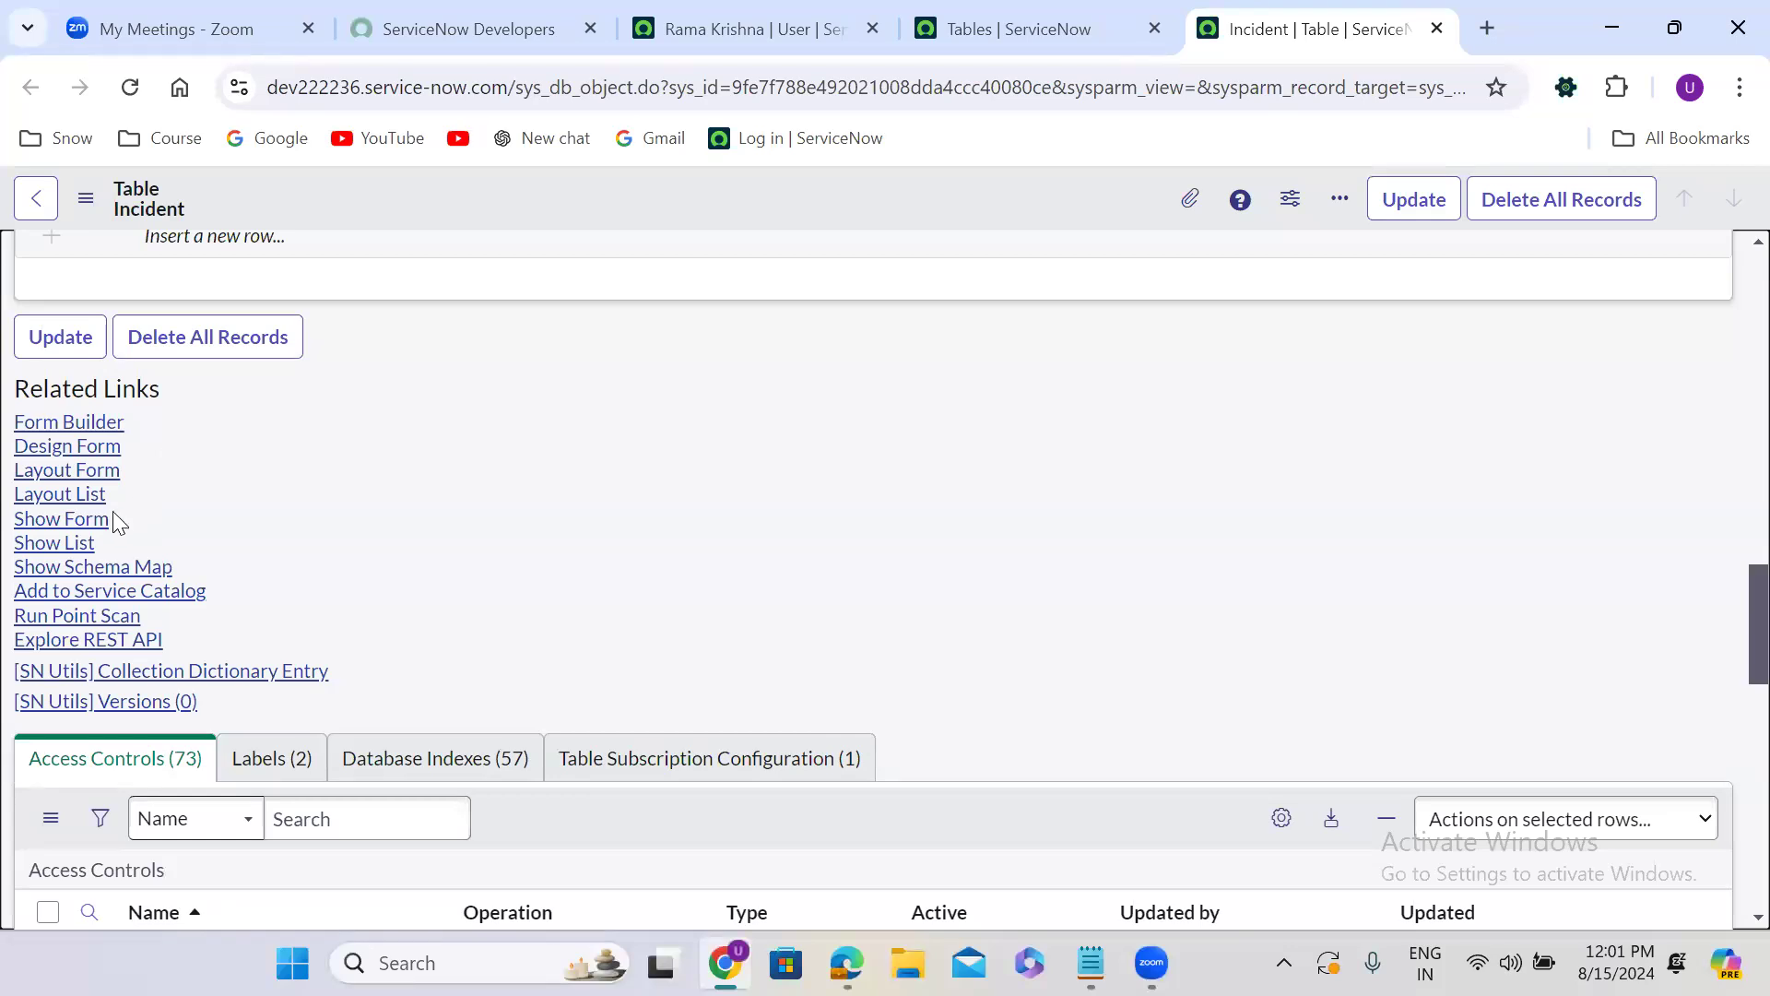
left_click(54, 519)
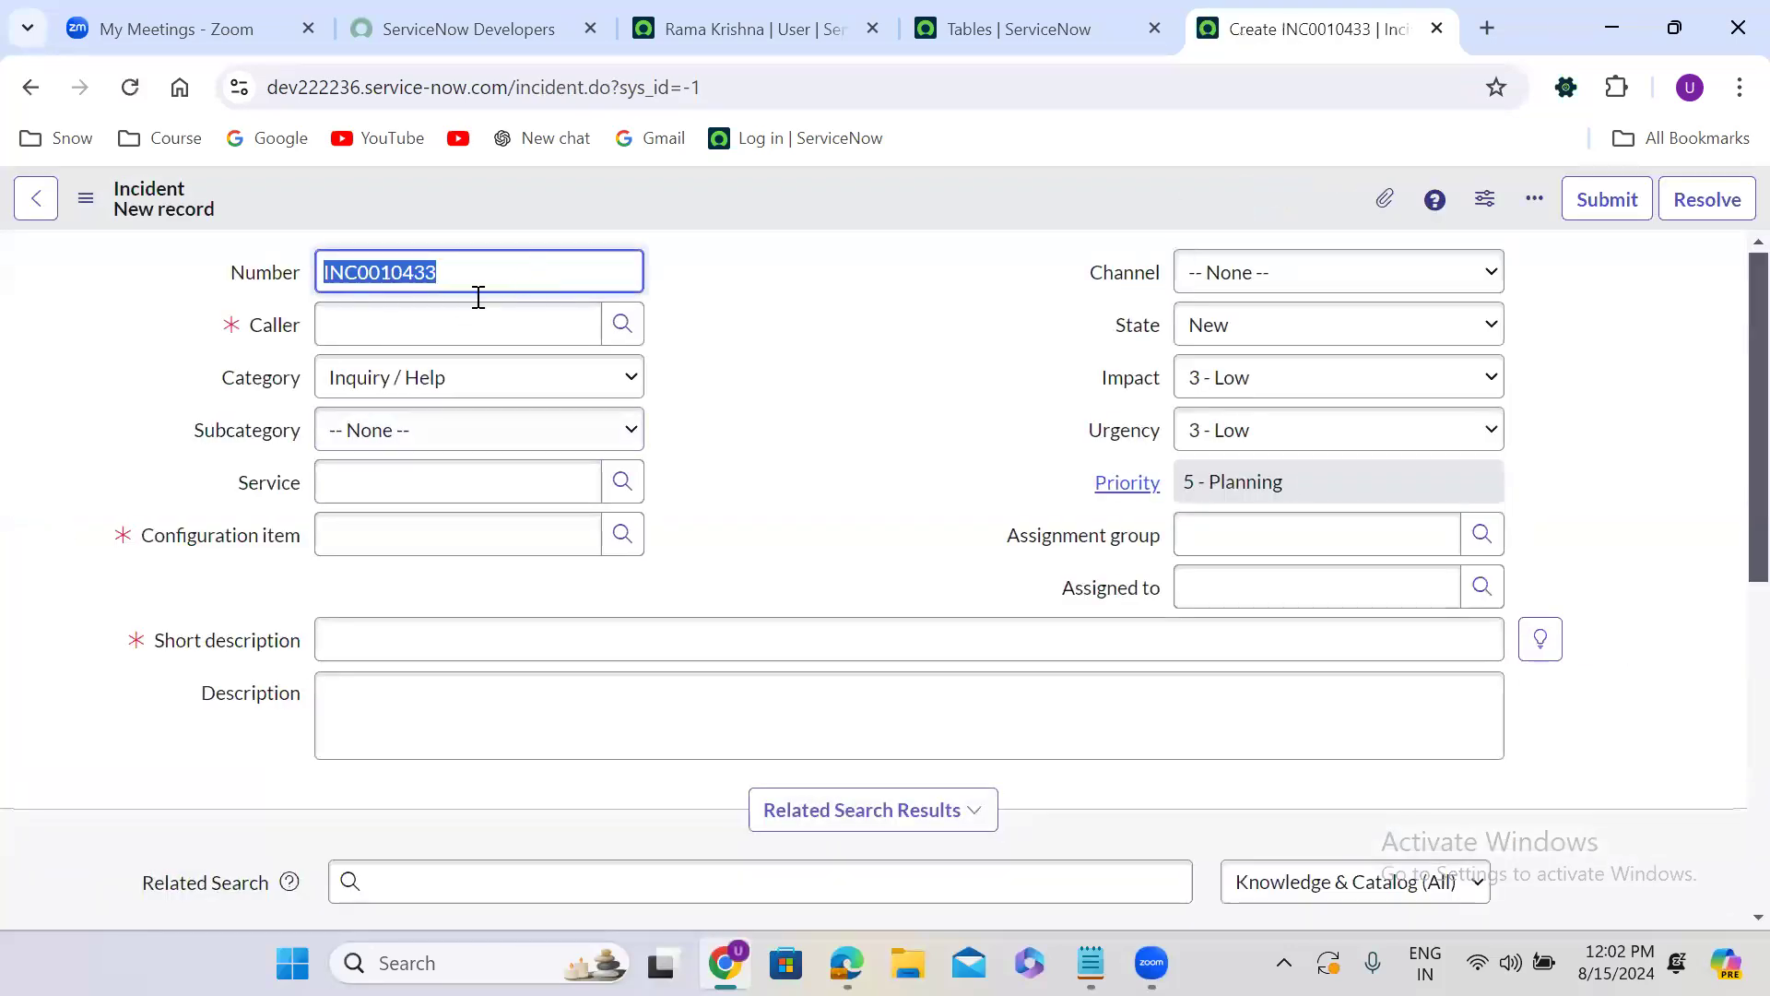
Fill the new incident with a recently used caller, configuration item *ASSET-IBM and short description "test recird", and save it without leaving the form.
left_click(403, 324)
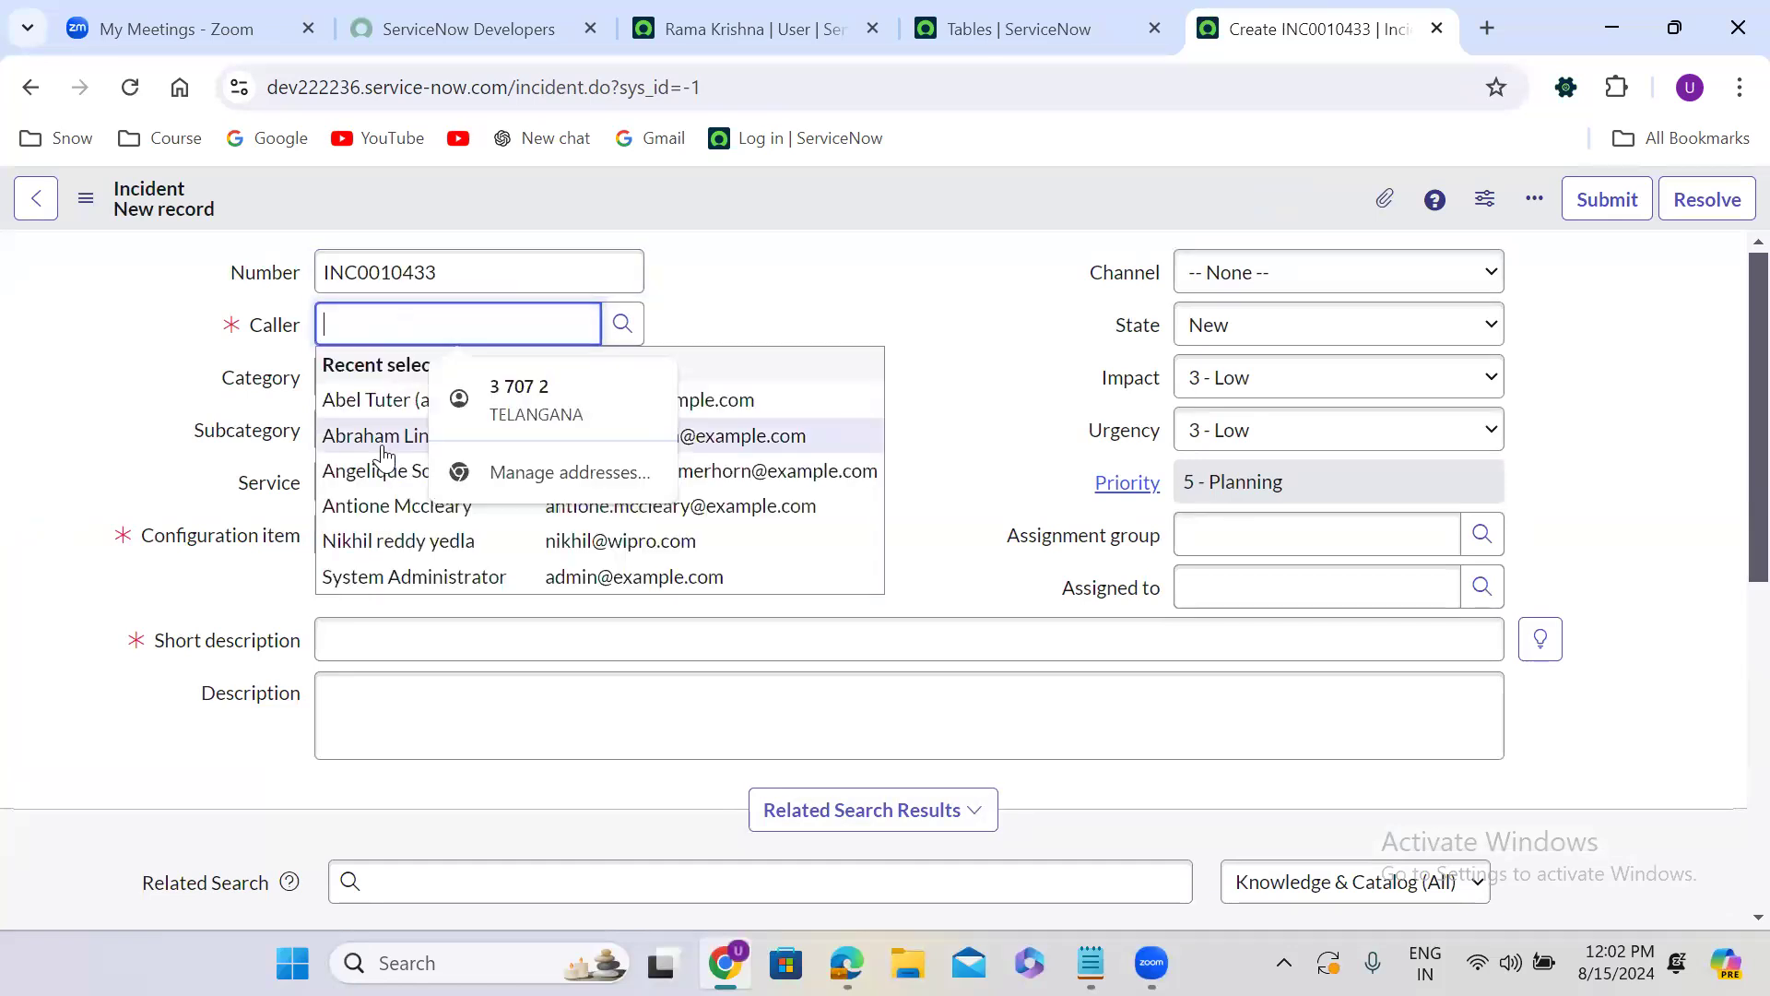
left_click(384, 452)
left_click(373, 540)
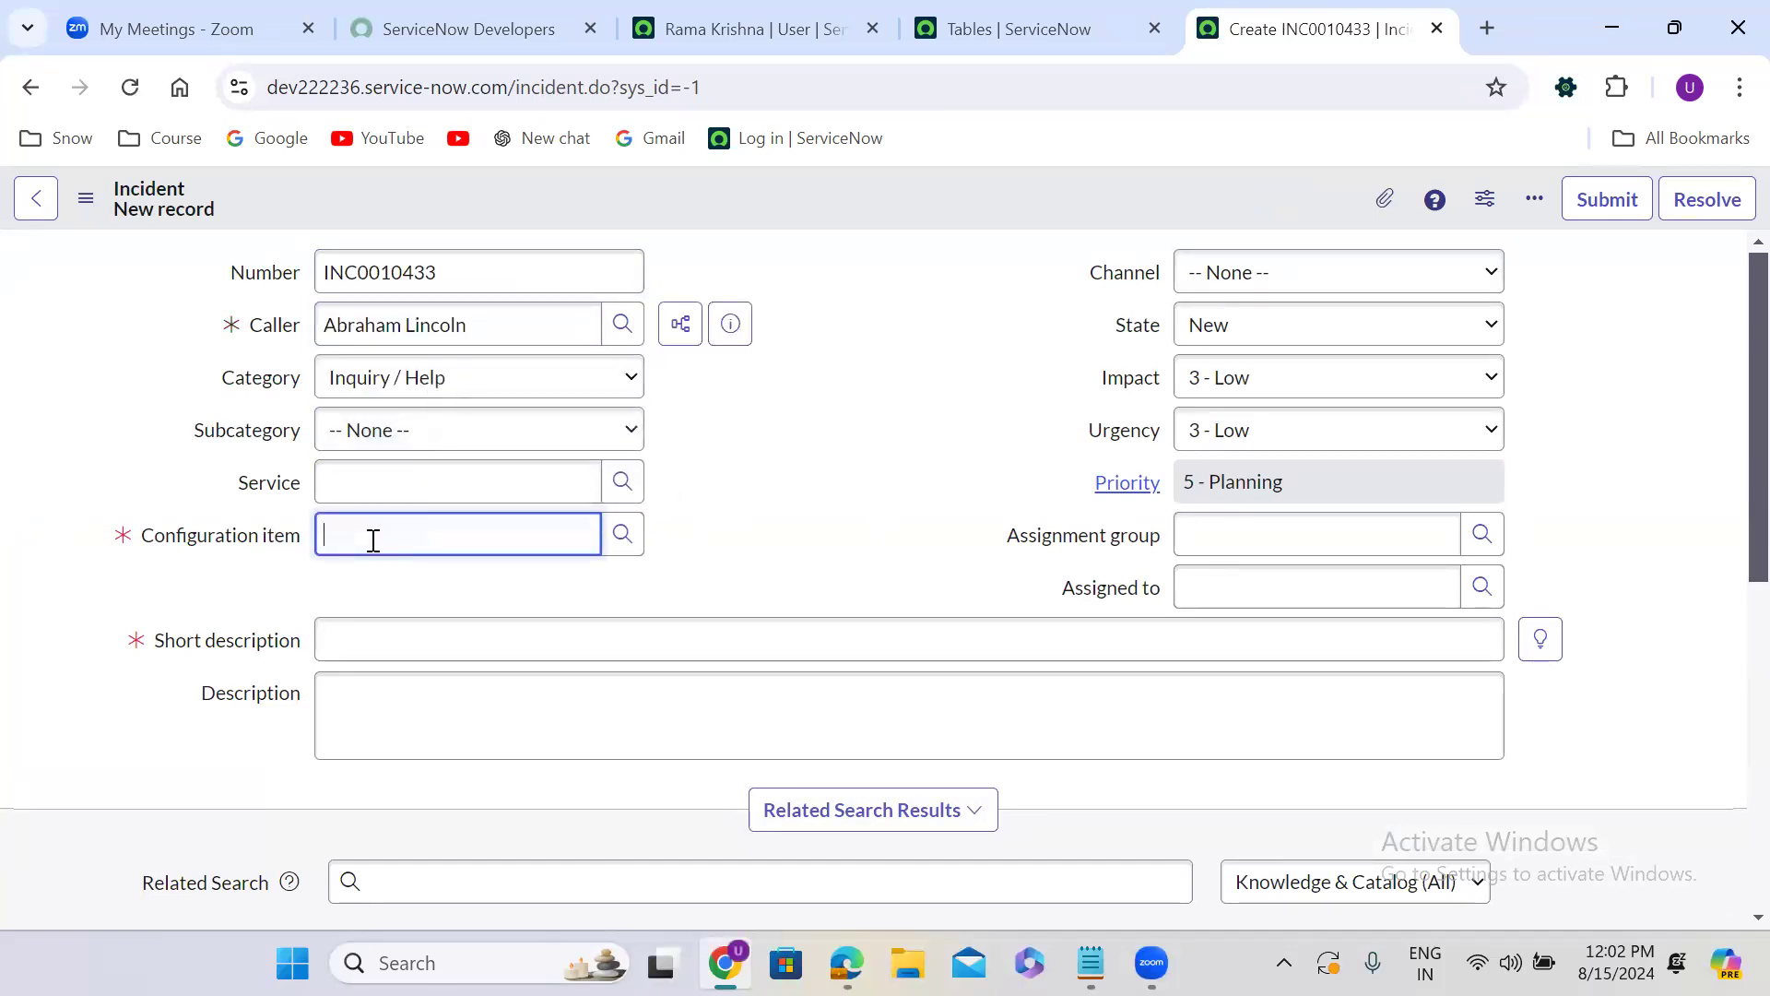
left_click(375, 605)
left_click(397, 627)
type("test recird")
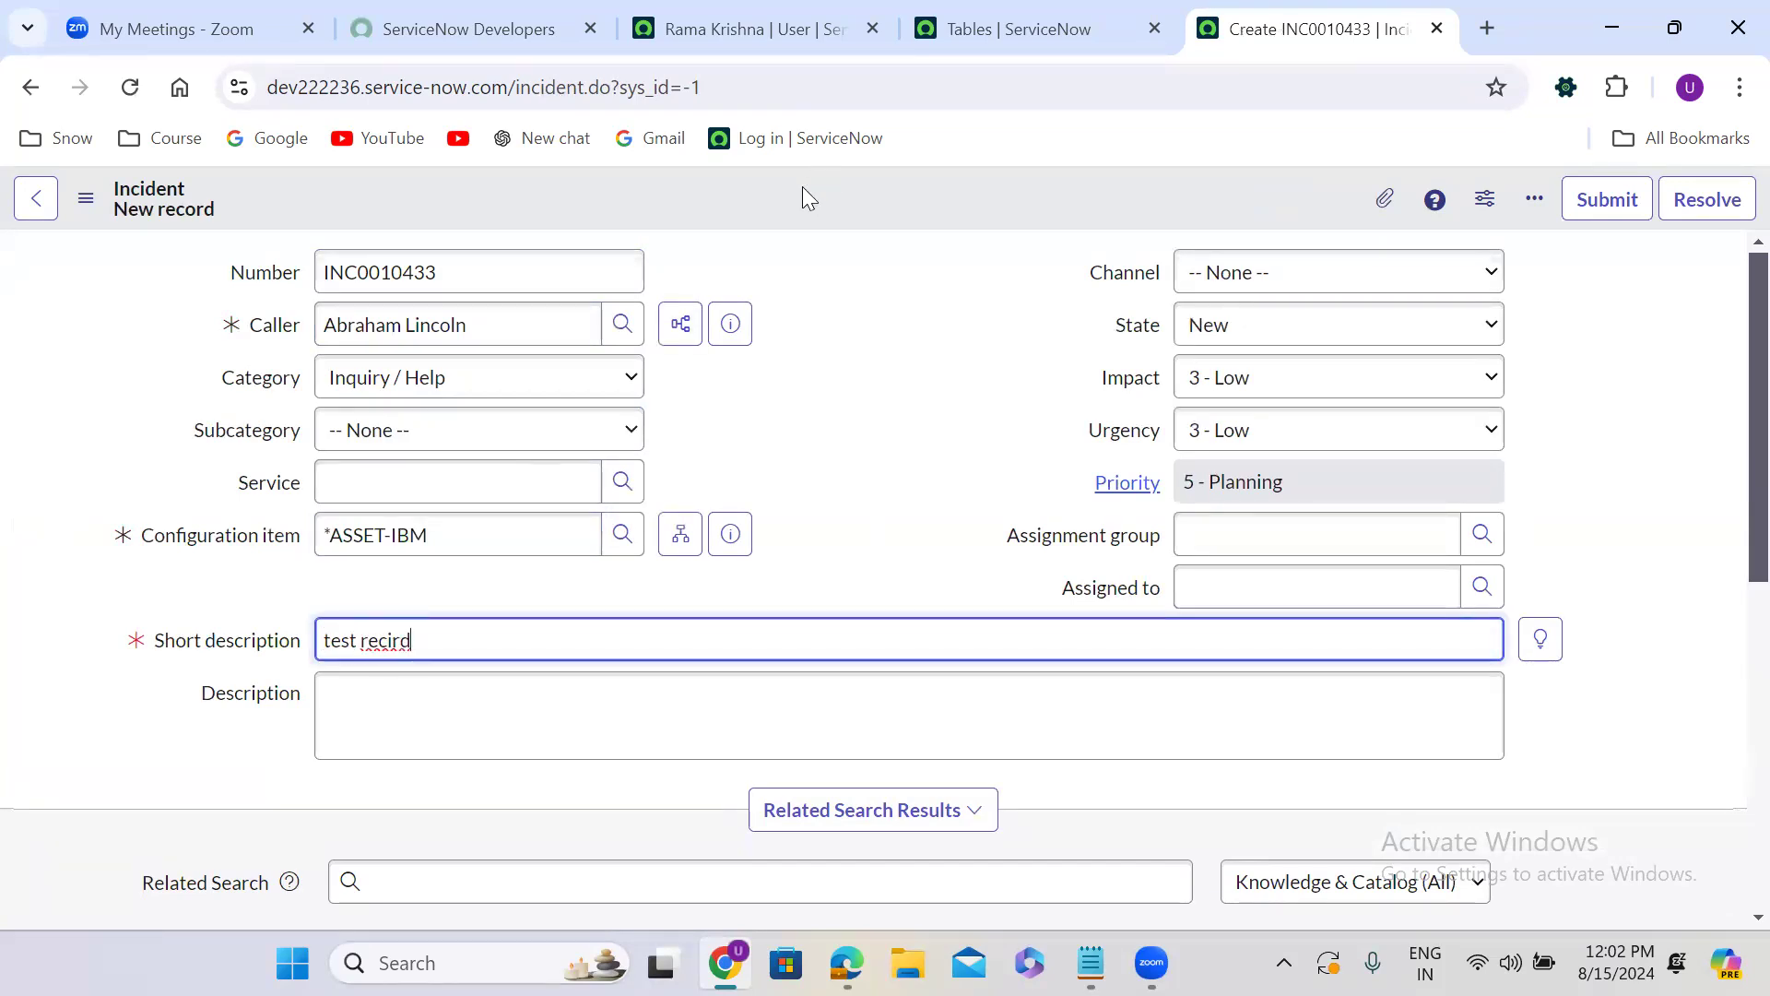
right_click(802, 186)
left_click(838, 199)
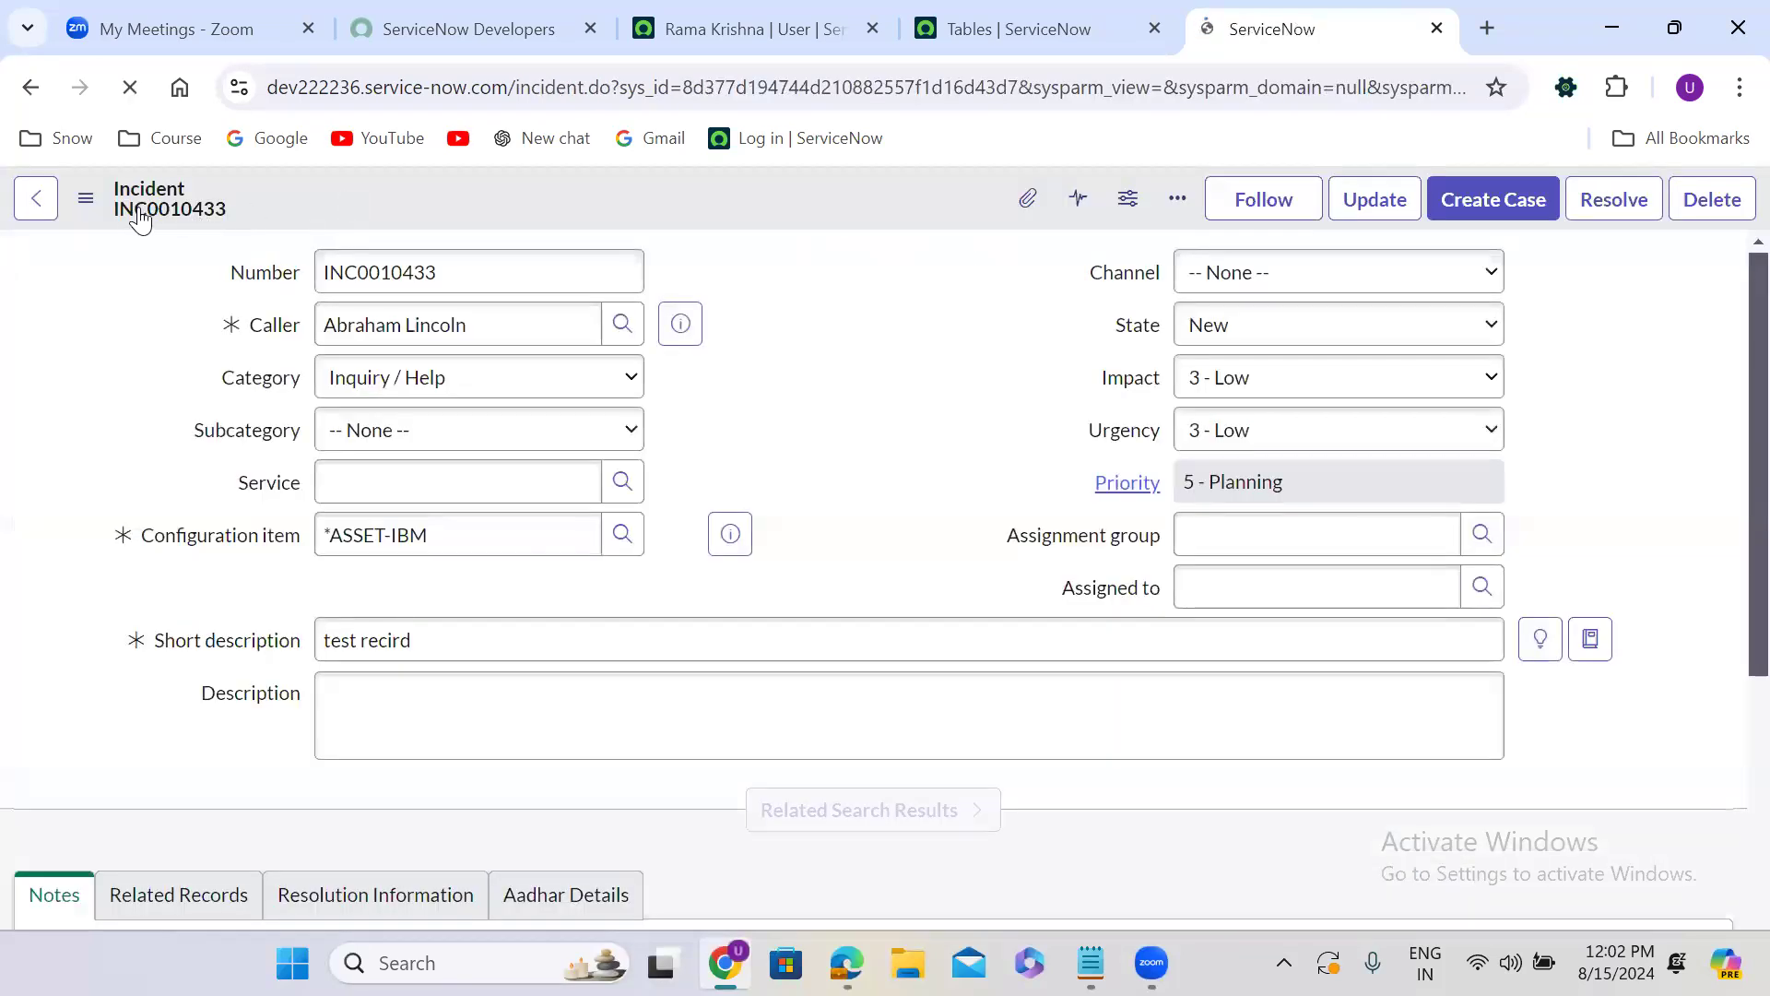
Look through the views available for the saved incident and switch the form to the Metrics view.
left_click(84, 201)
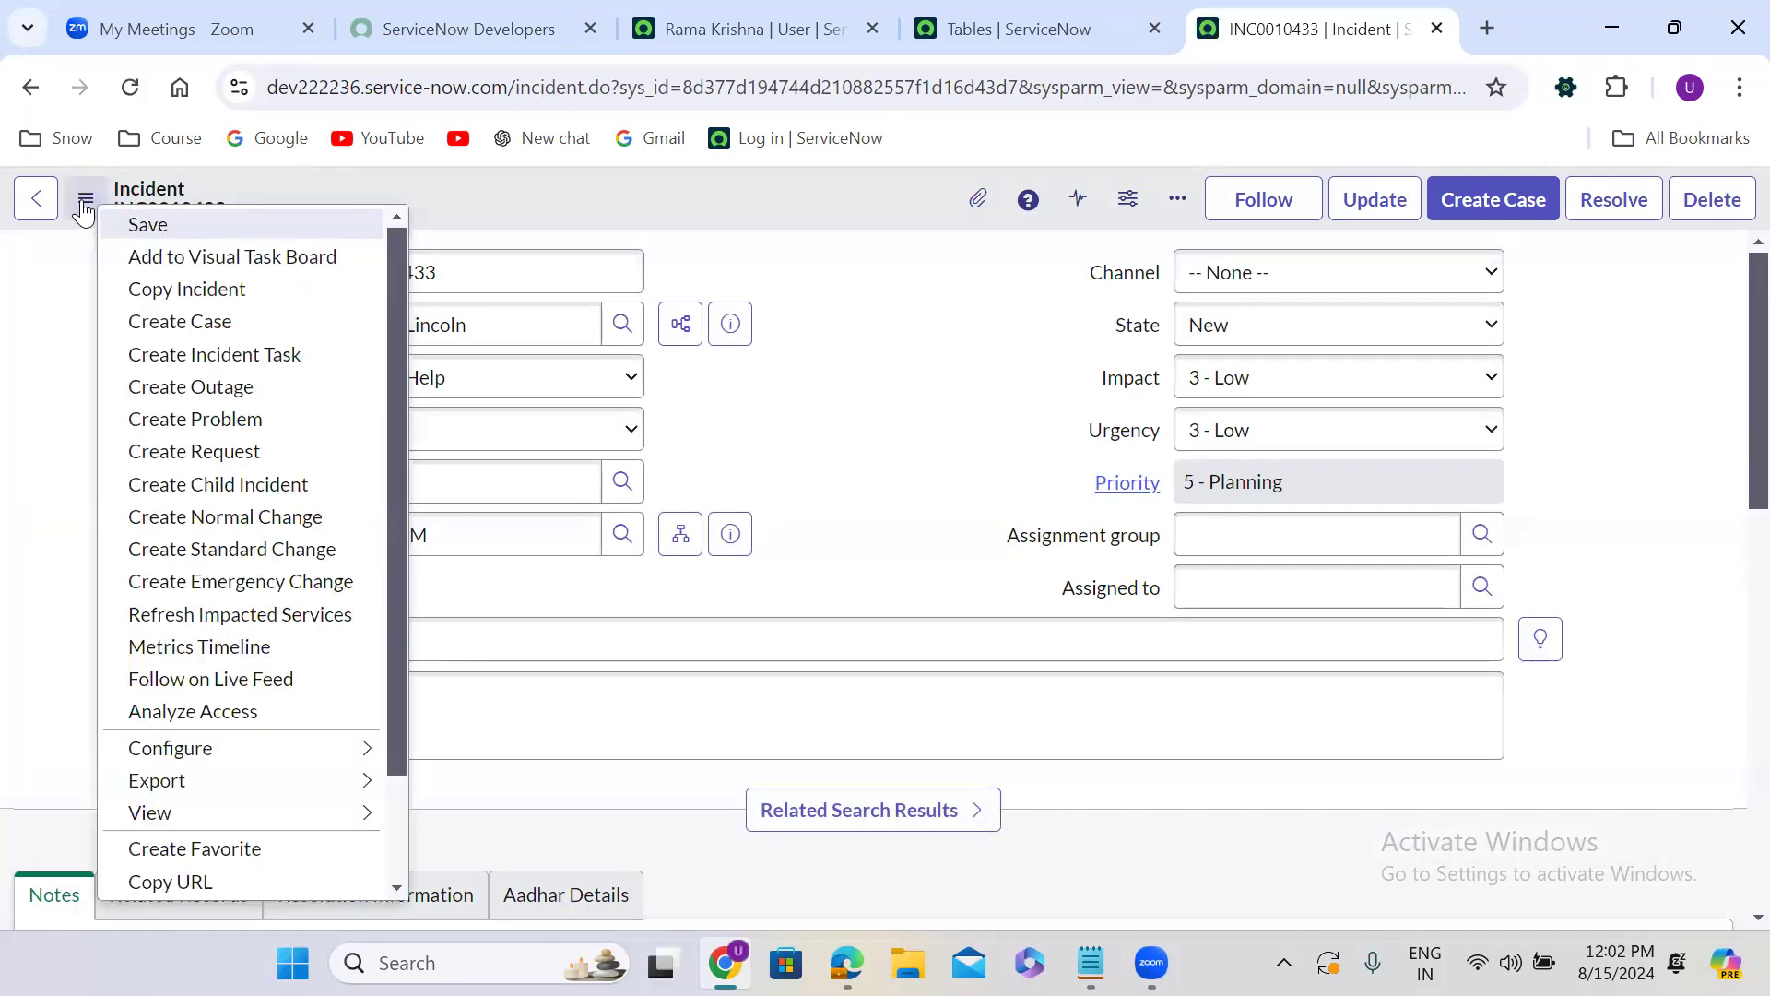
left_click(84, 201)
left_click(84, 201)
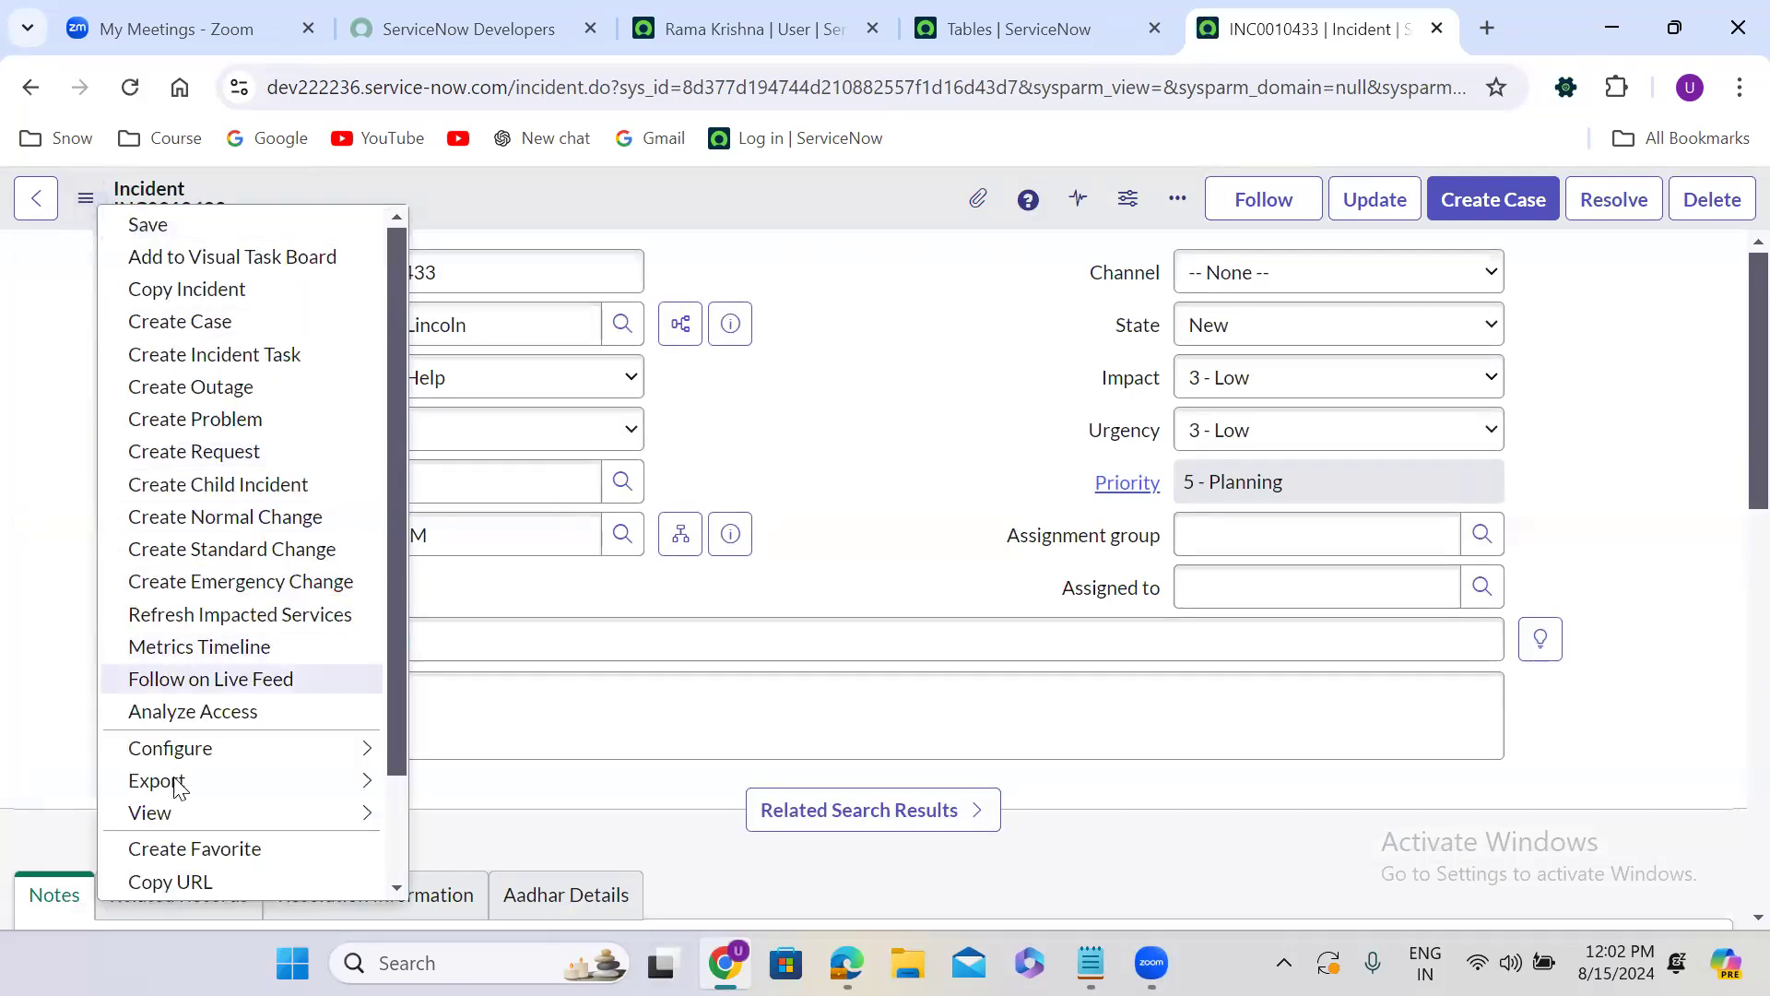
mouse_move(245, 815)
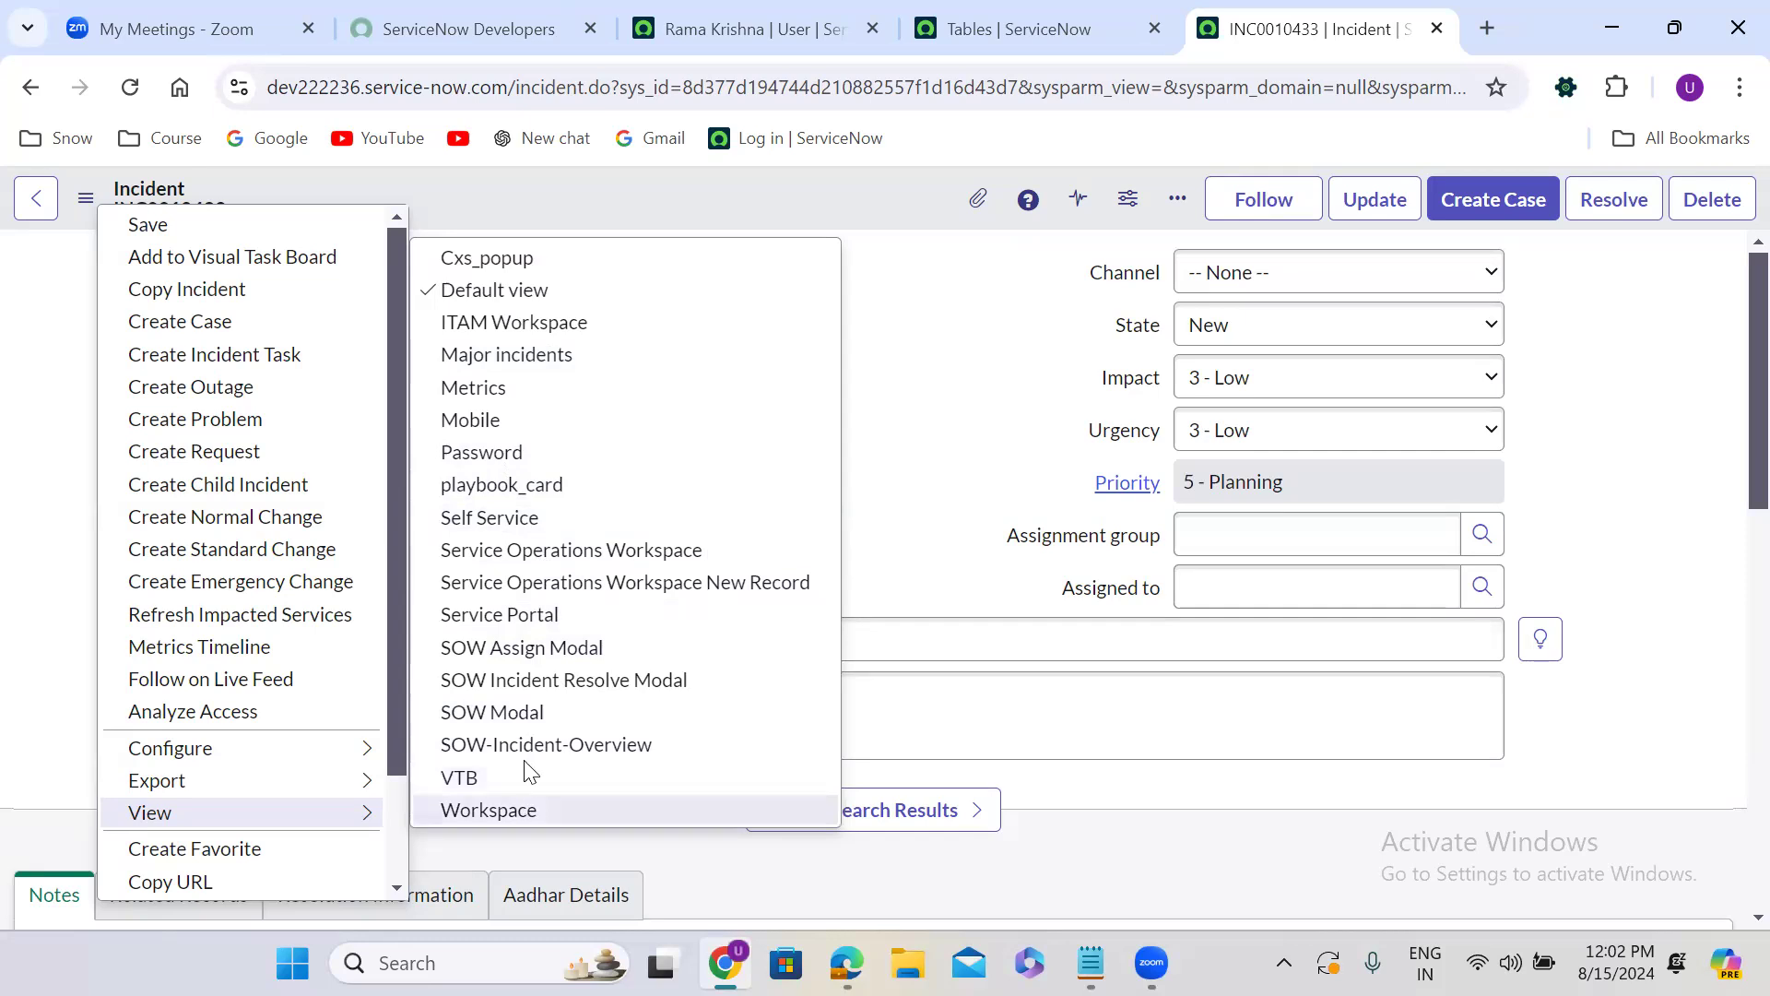
left_click(518, 387)
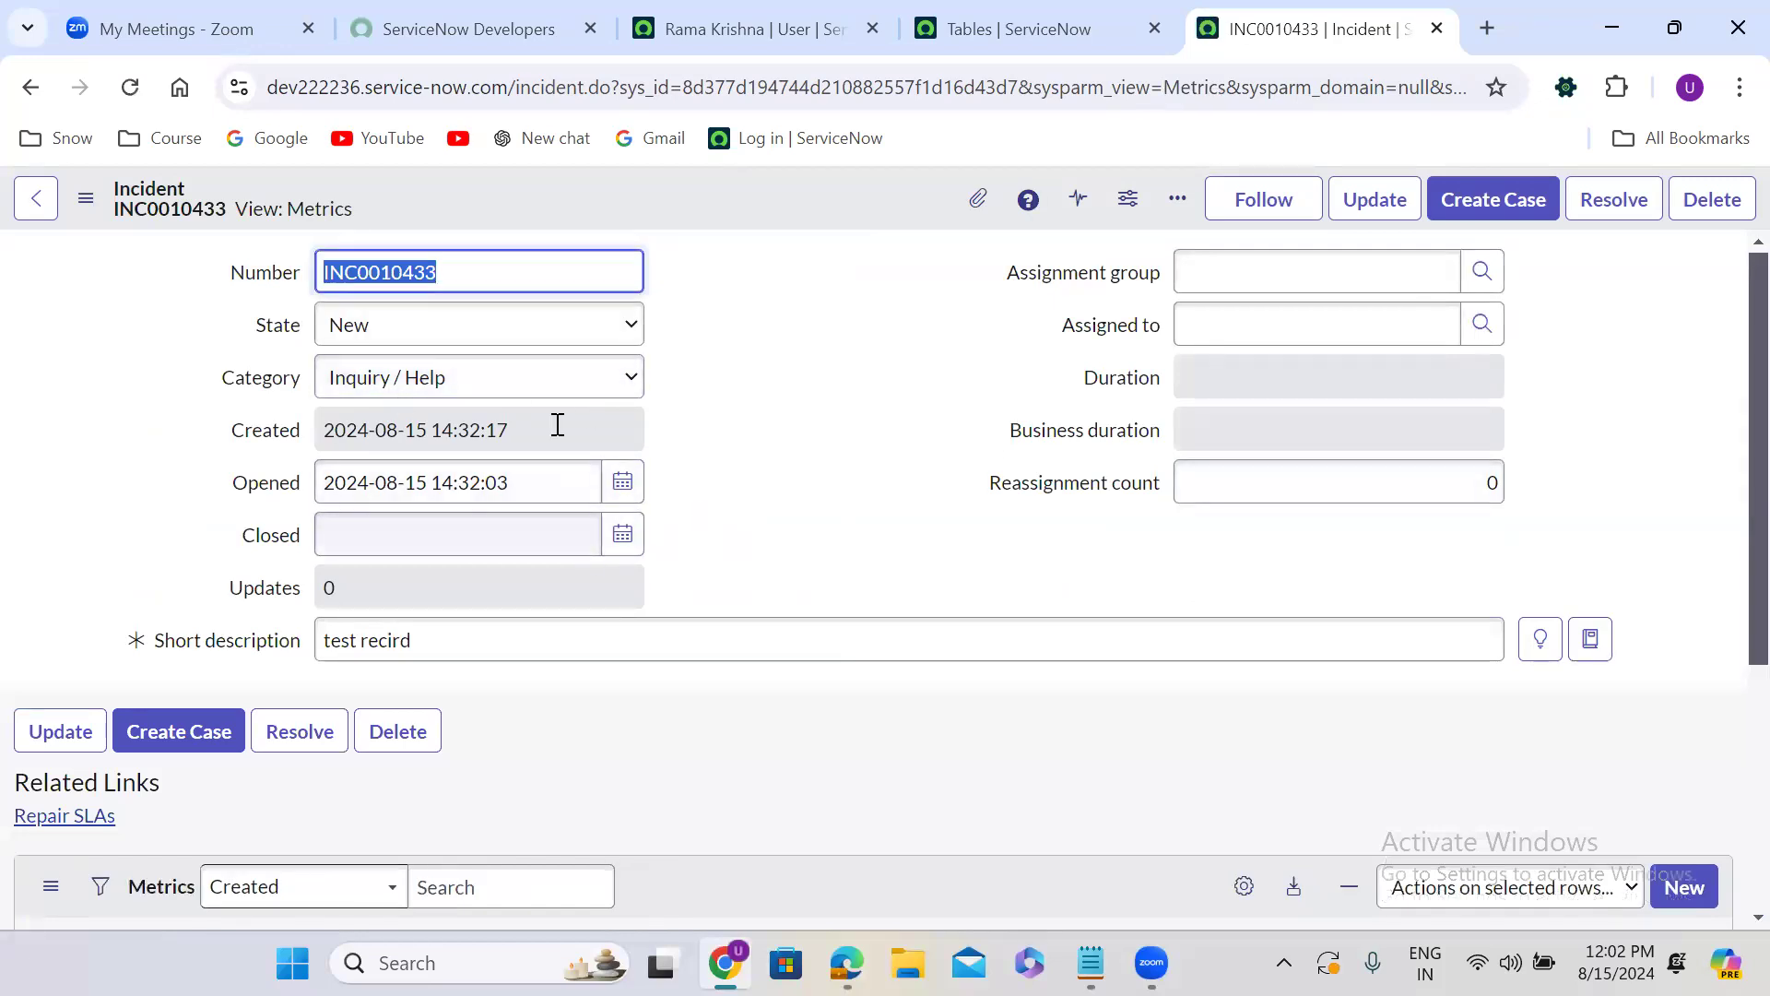
Switch the incident form to the Mobile view and look through its fields and related lists.
left_click(746, 394)
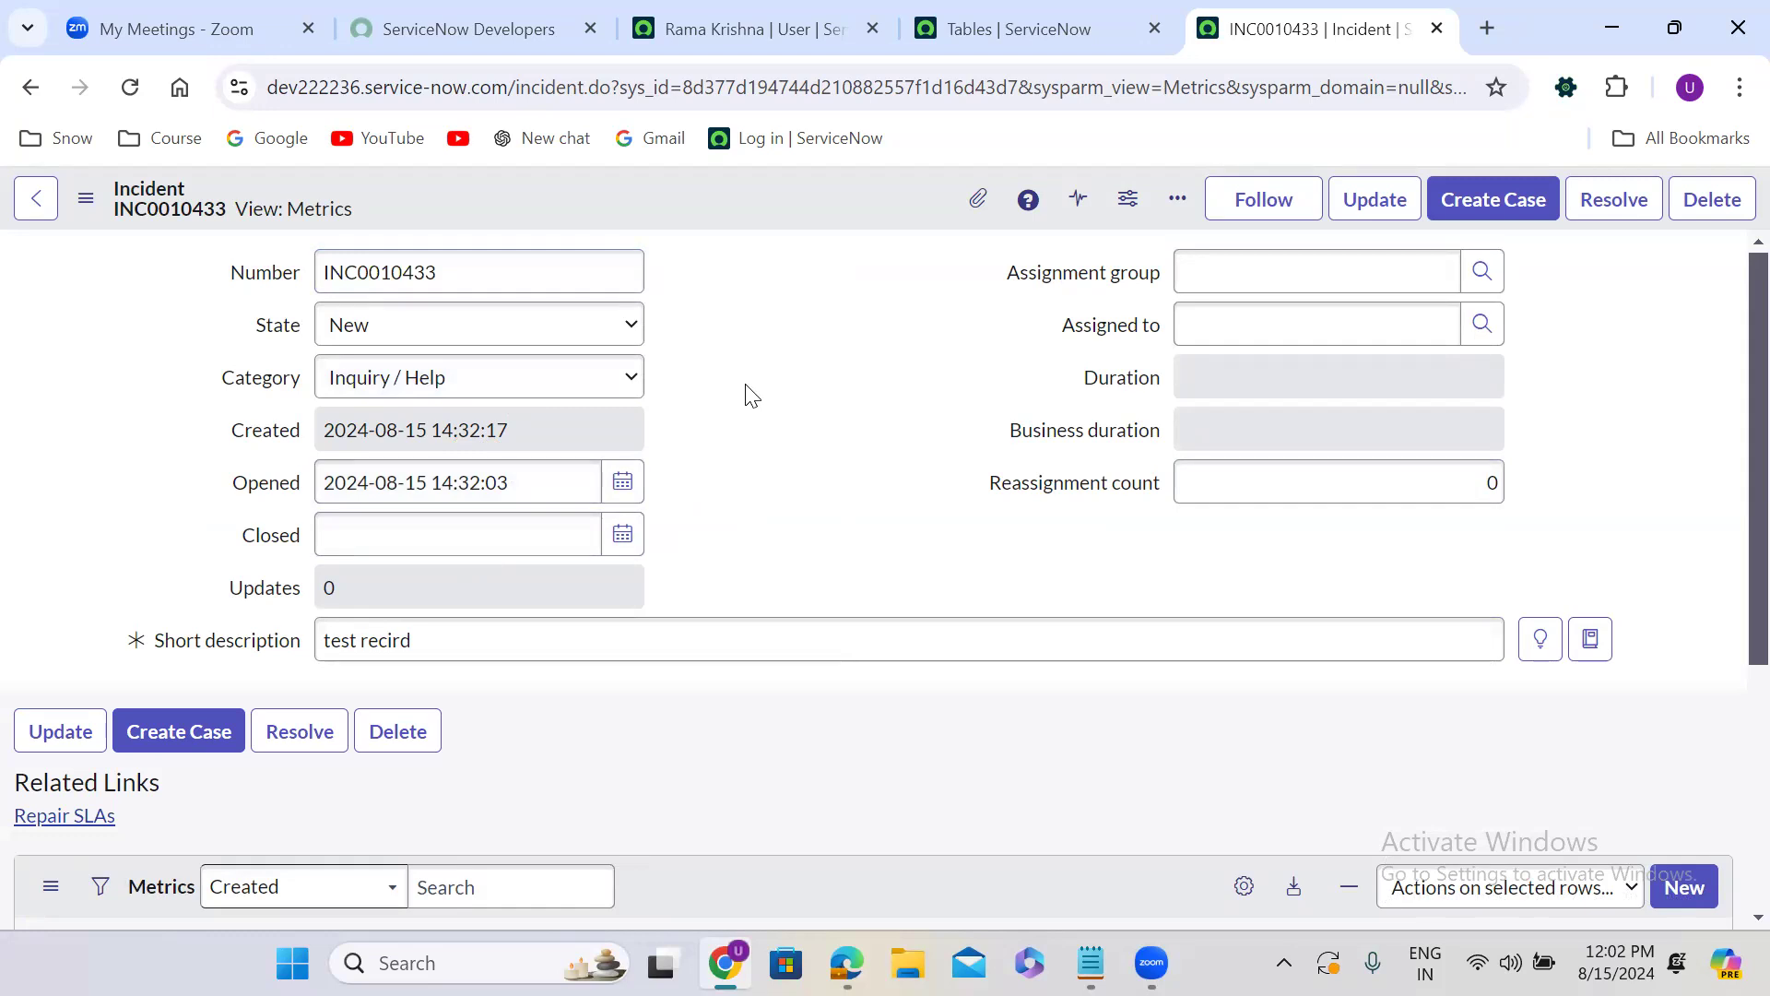
left_click(85, 198)
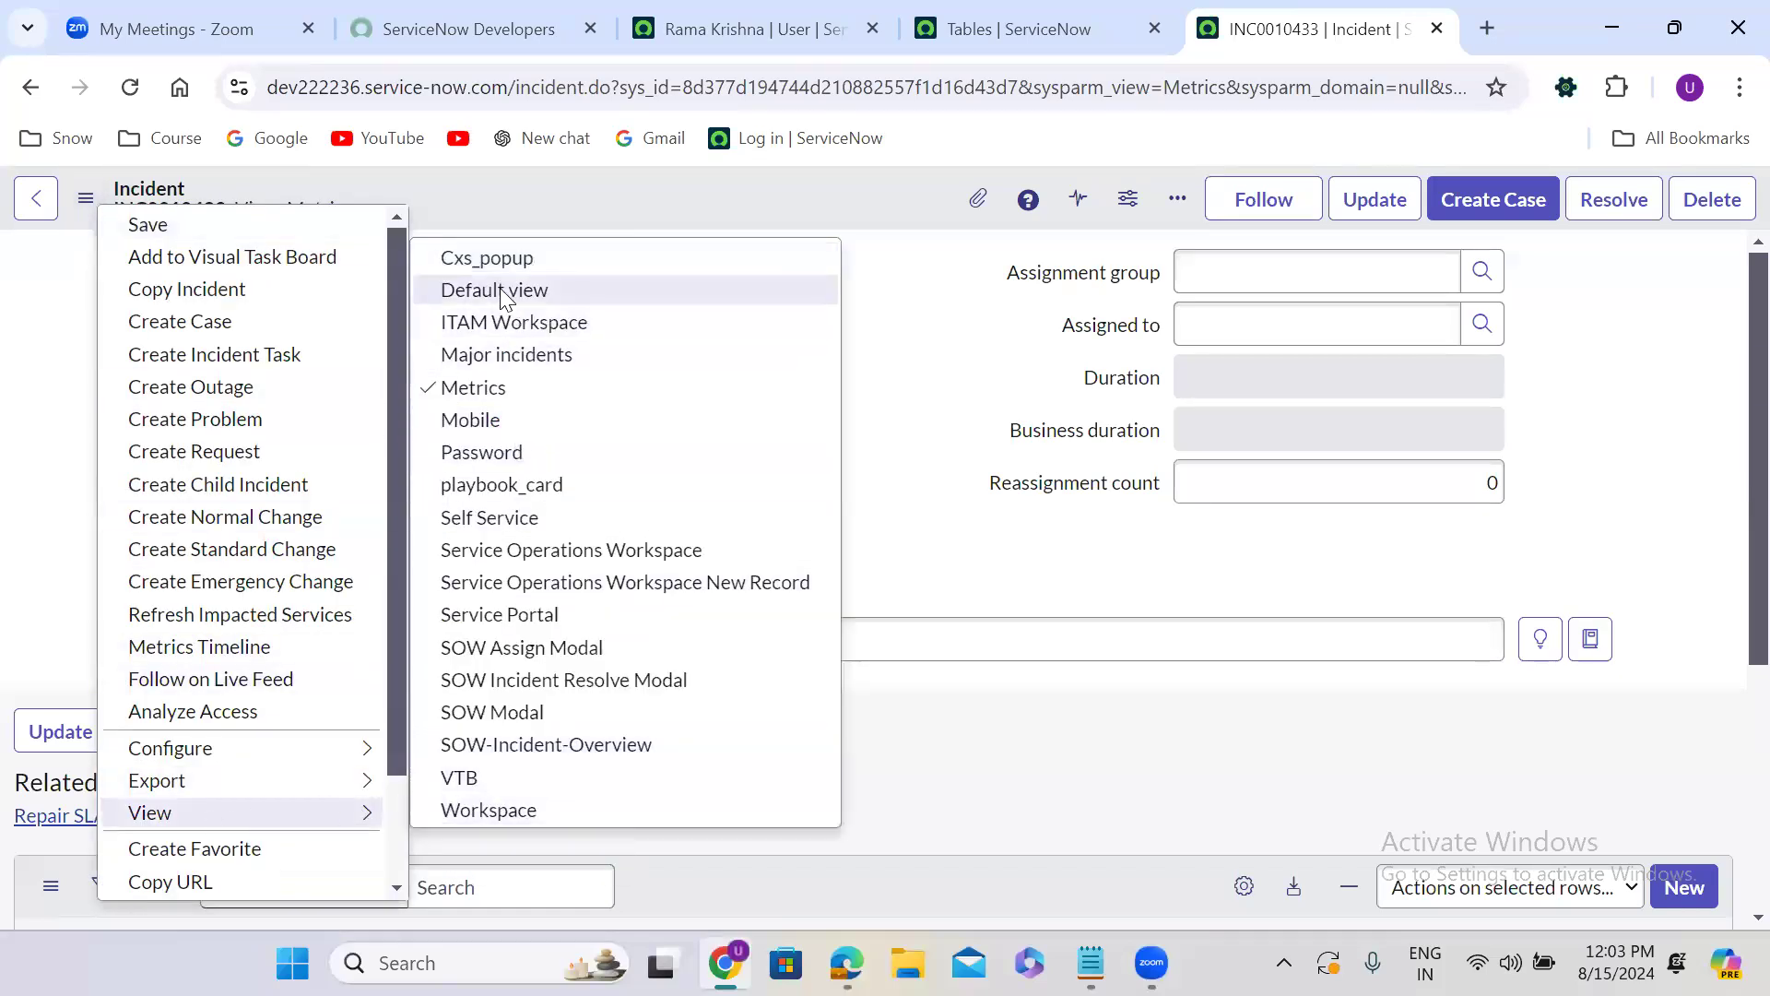
left_click(510, 419)
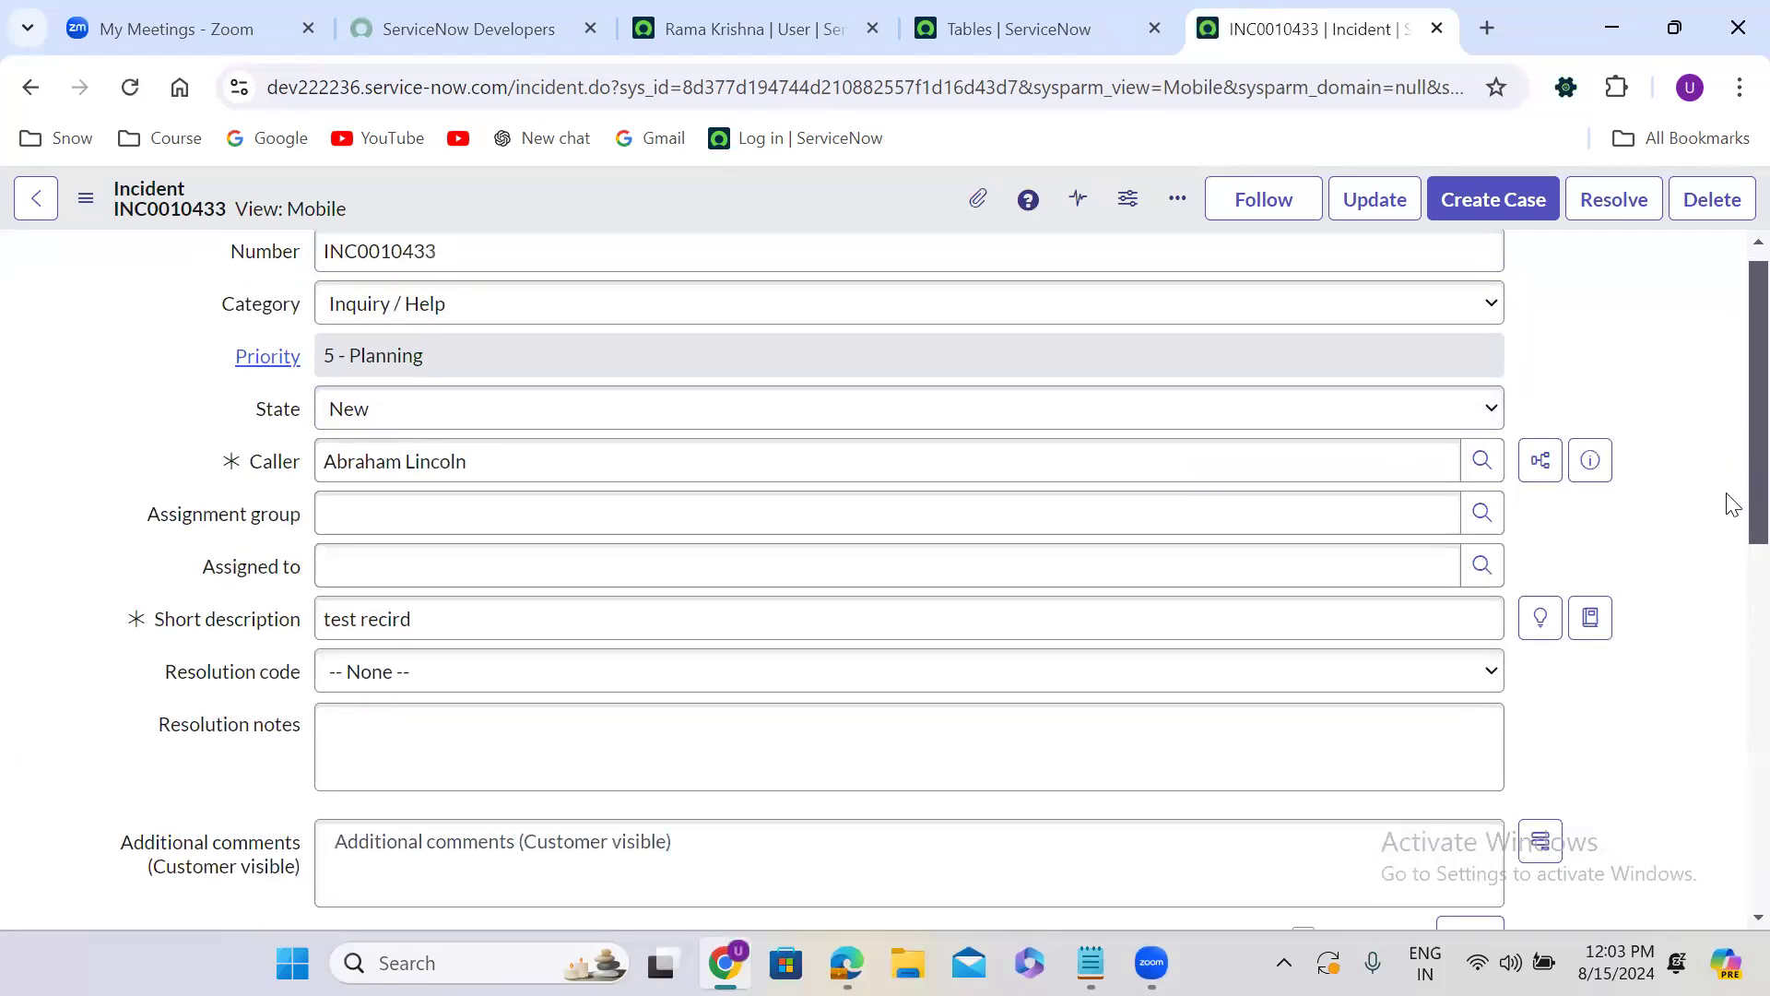
scroll(1732, 503, "down", 15)
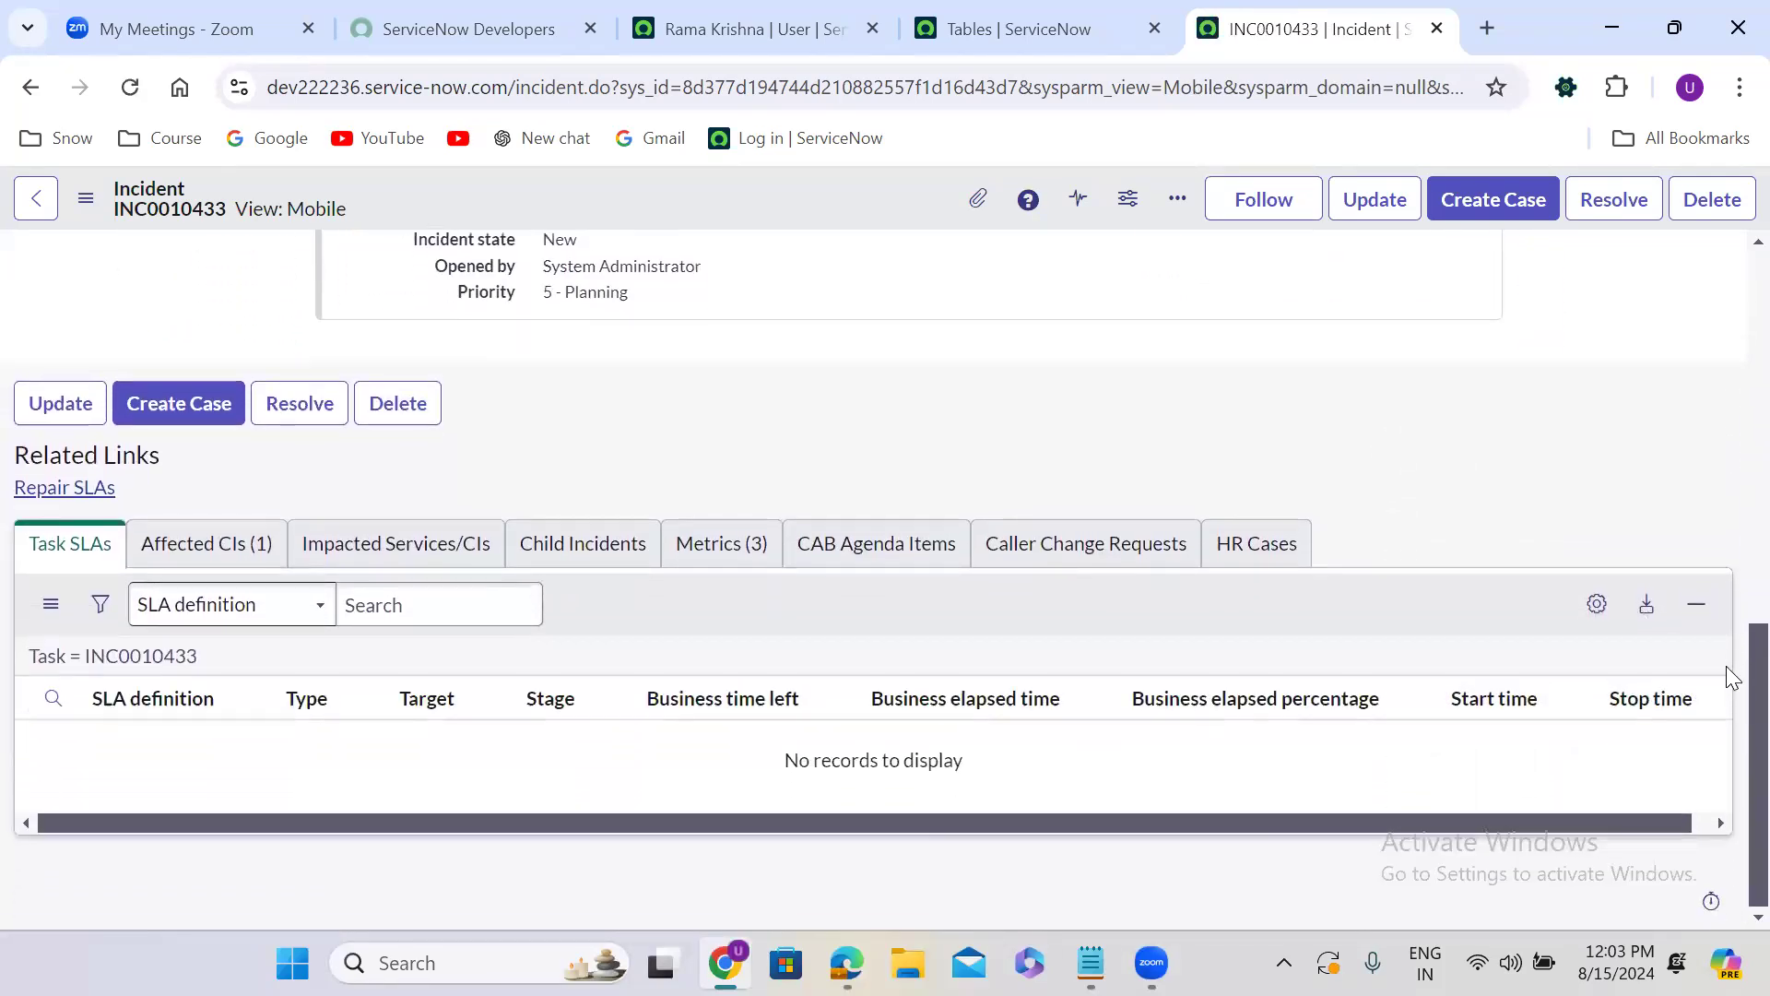
scroll(1731, 678, "up", 15)
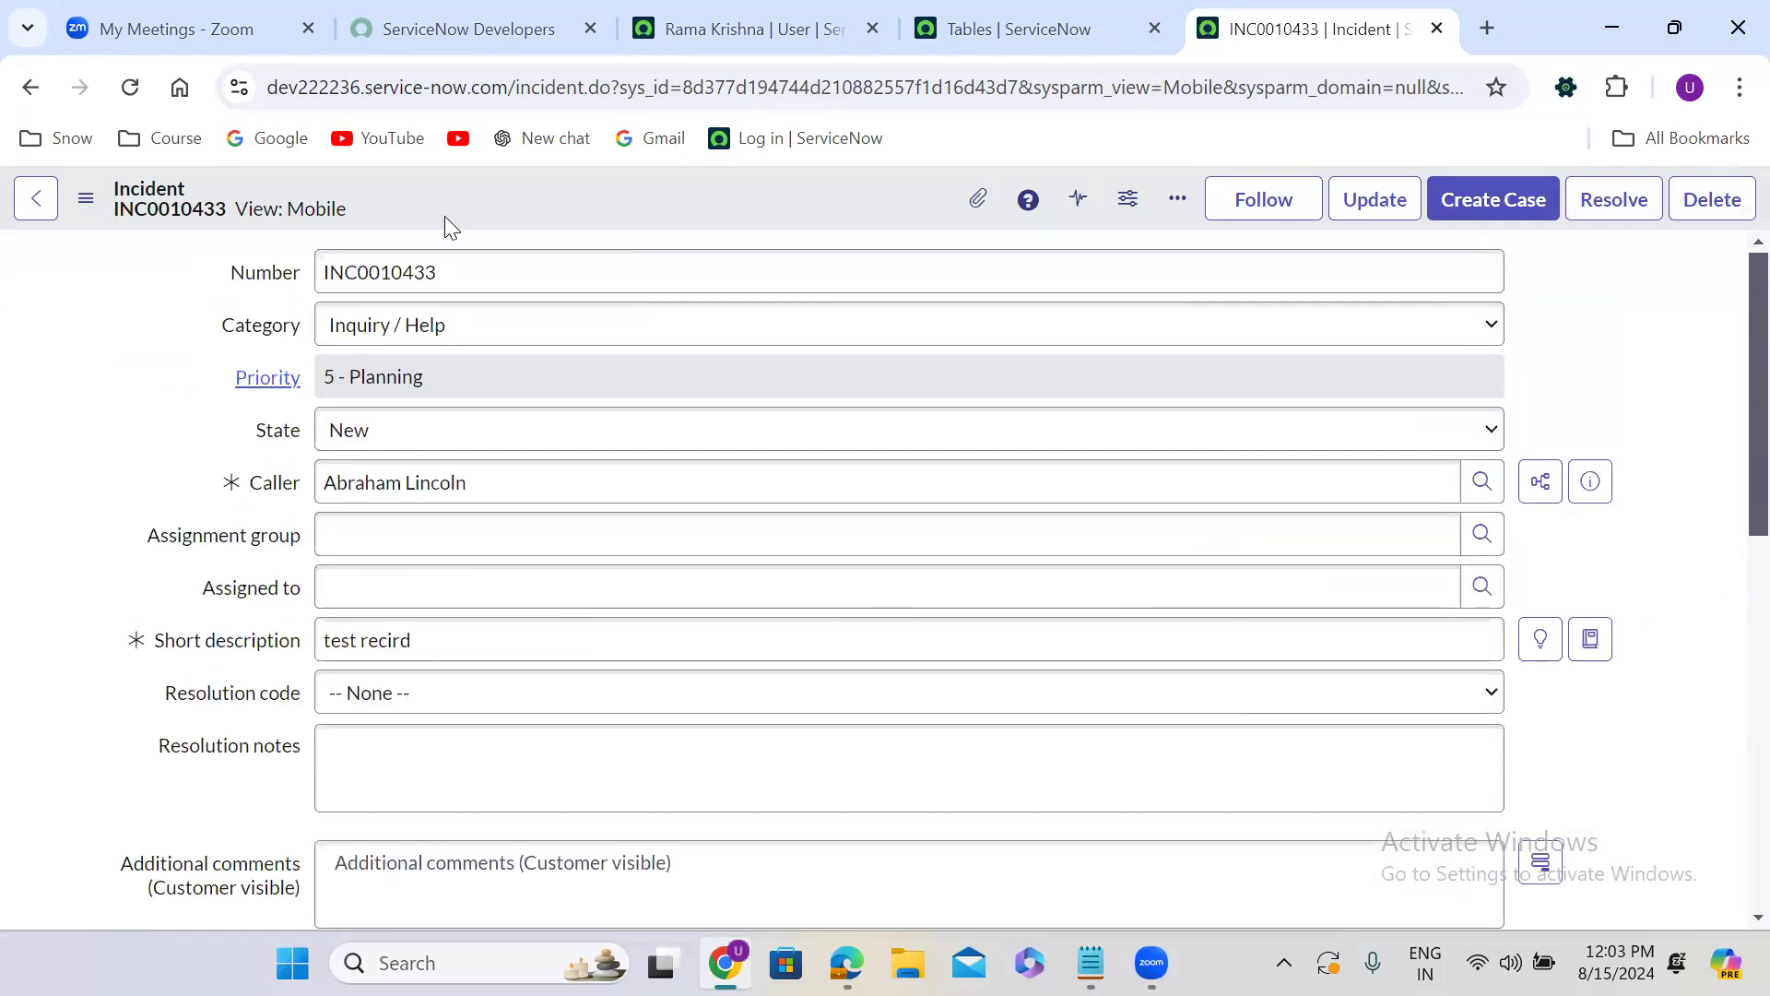
Review the list of views available for the incident, keeping the current one.
left_click(88, 209)
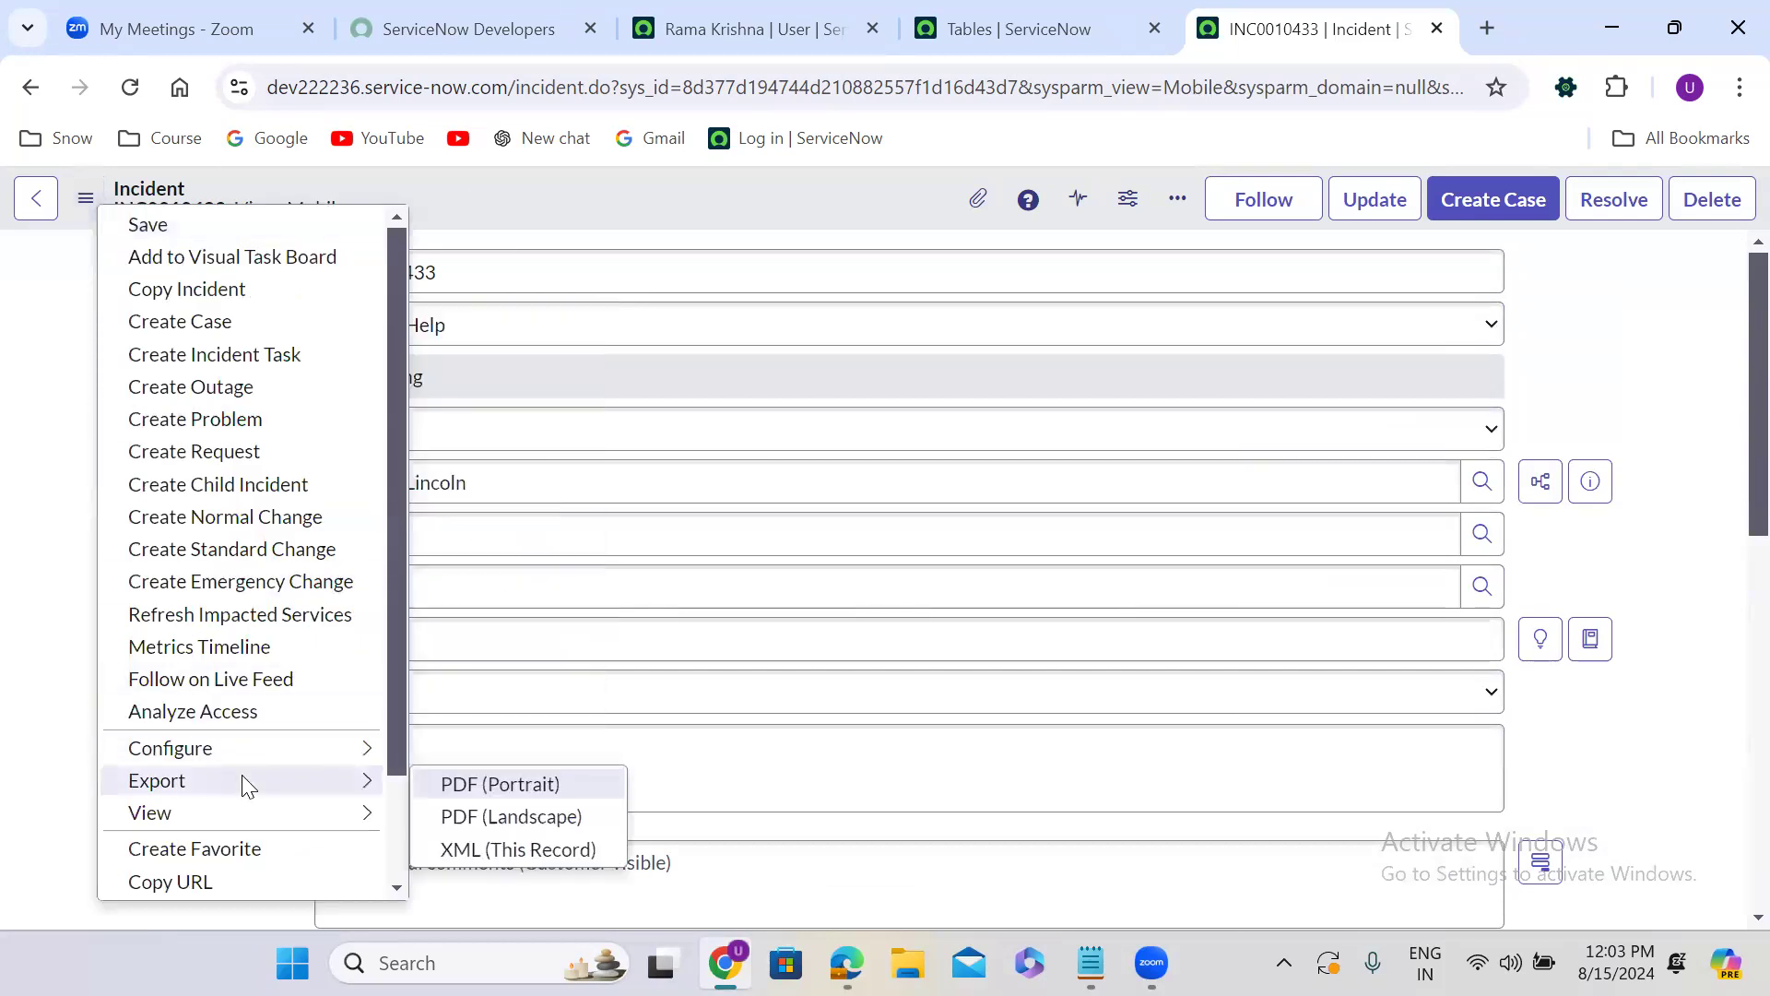
mouse_move(147, 813)
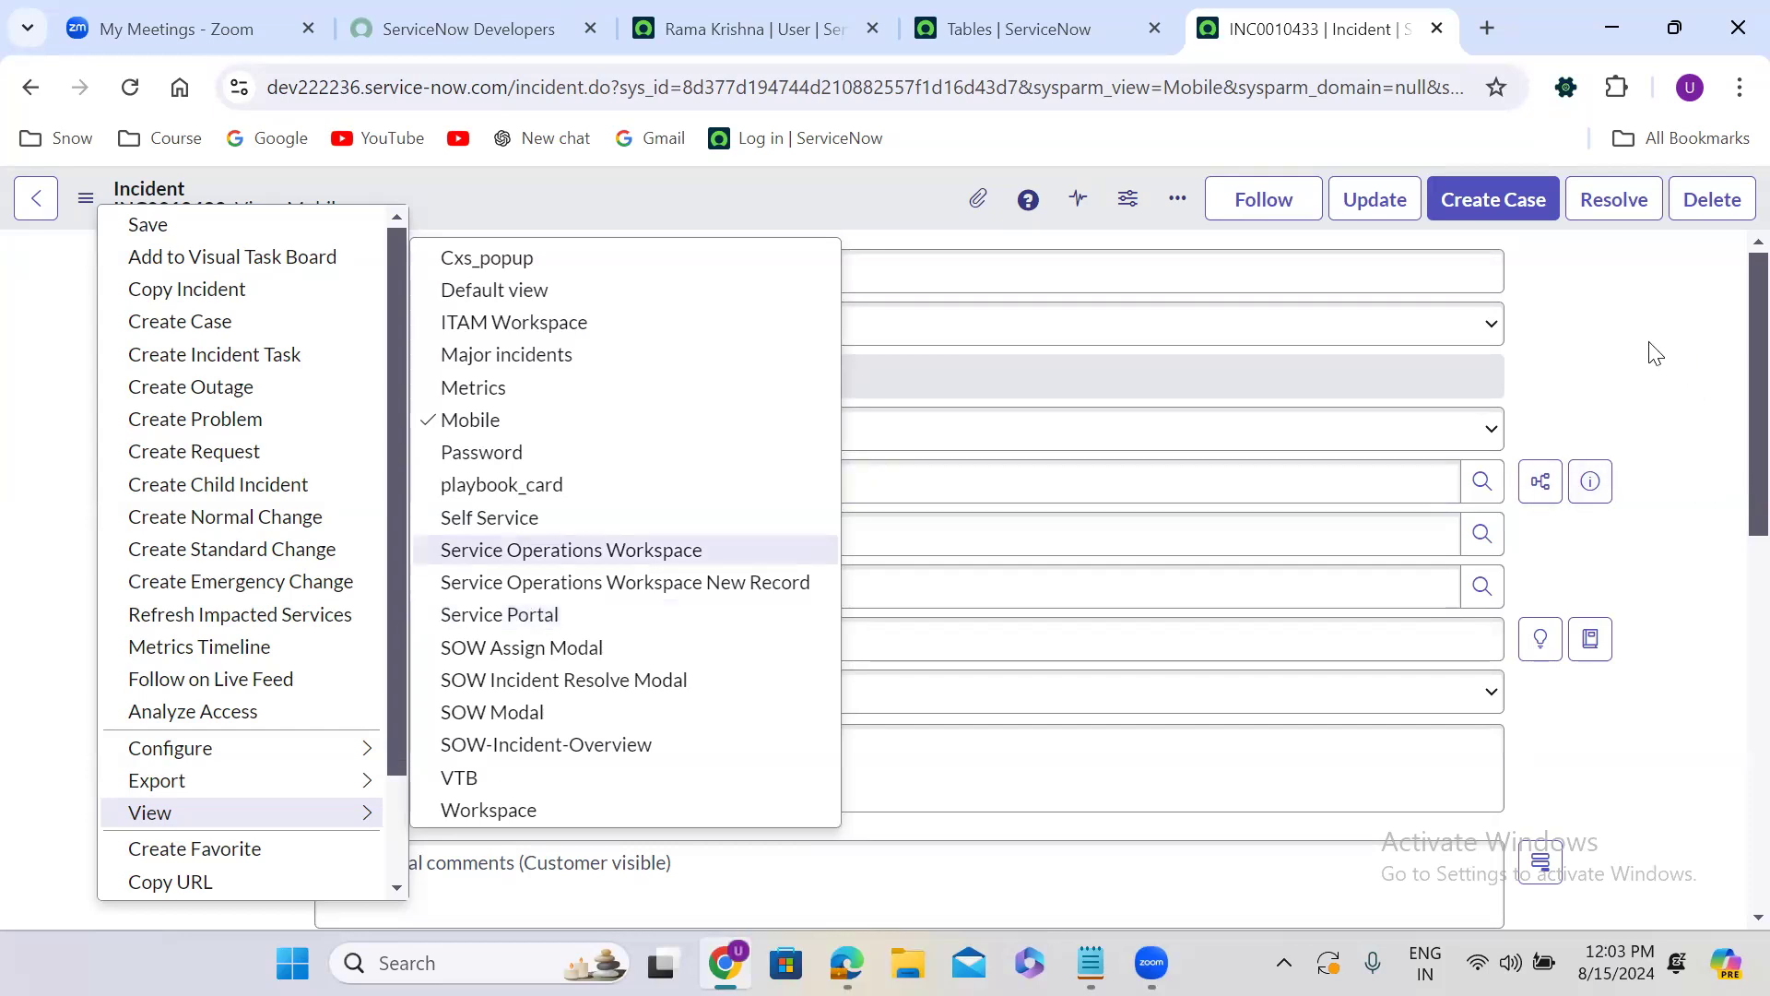
key("Escape")
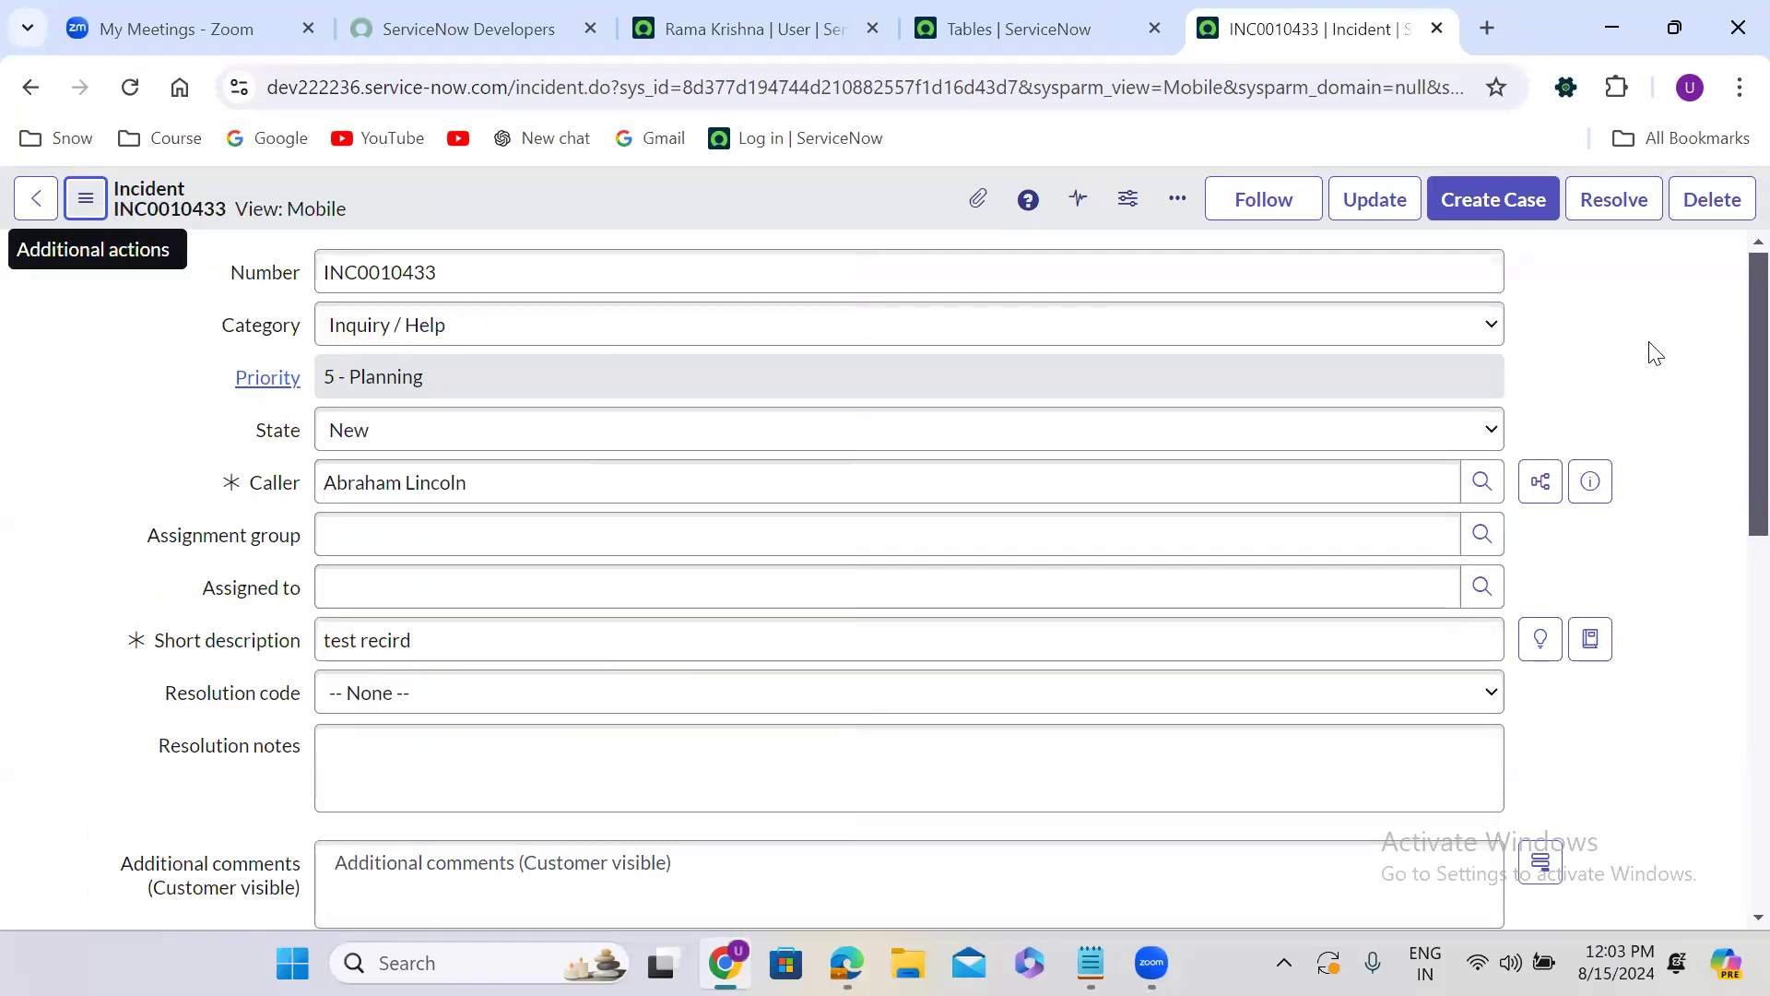
Return to the Tables list and filter it by Name =u_finance_case.
left_click(1019, 16)
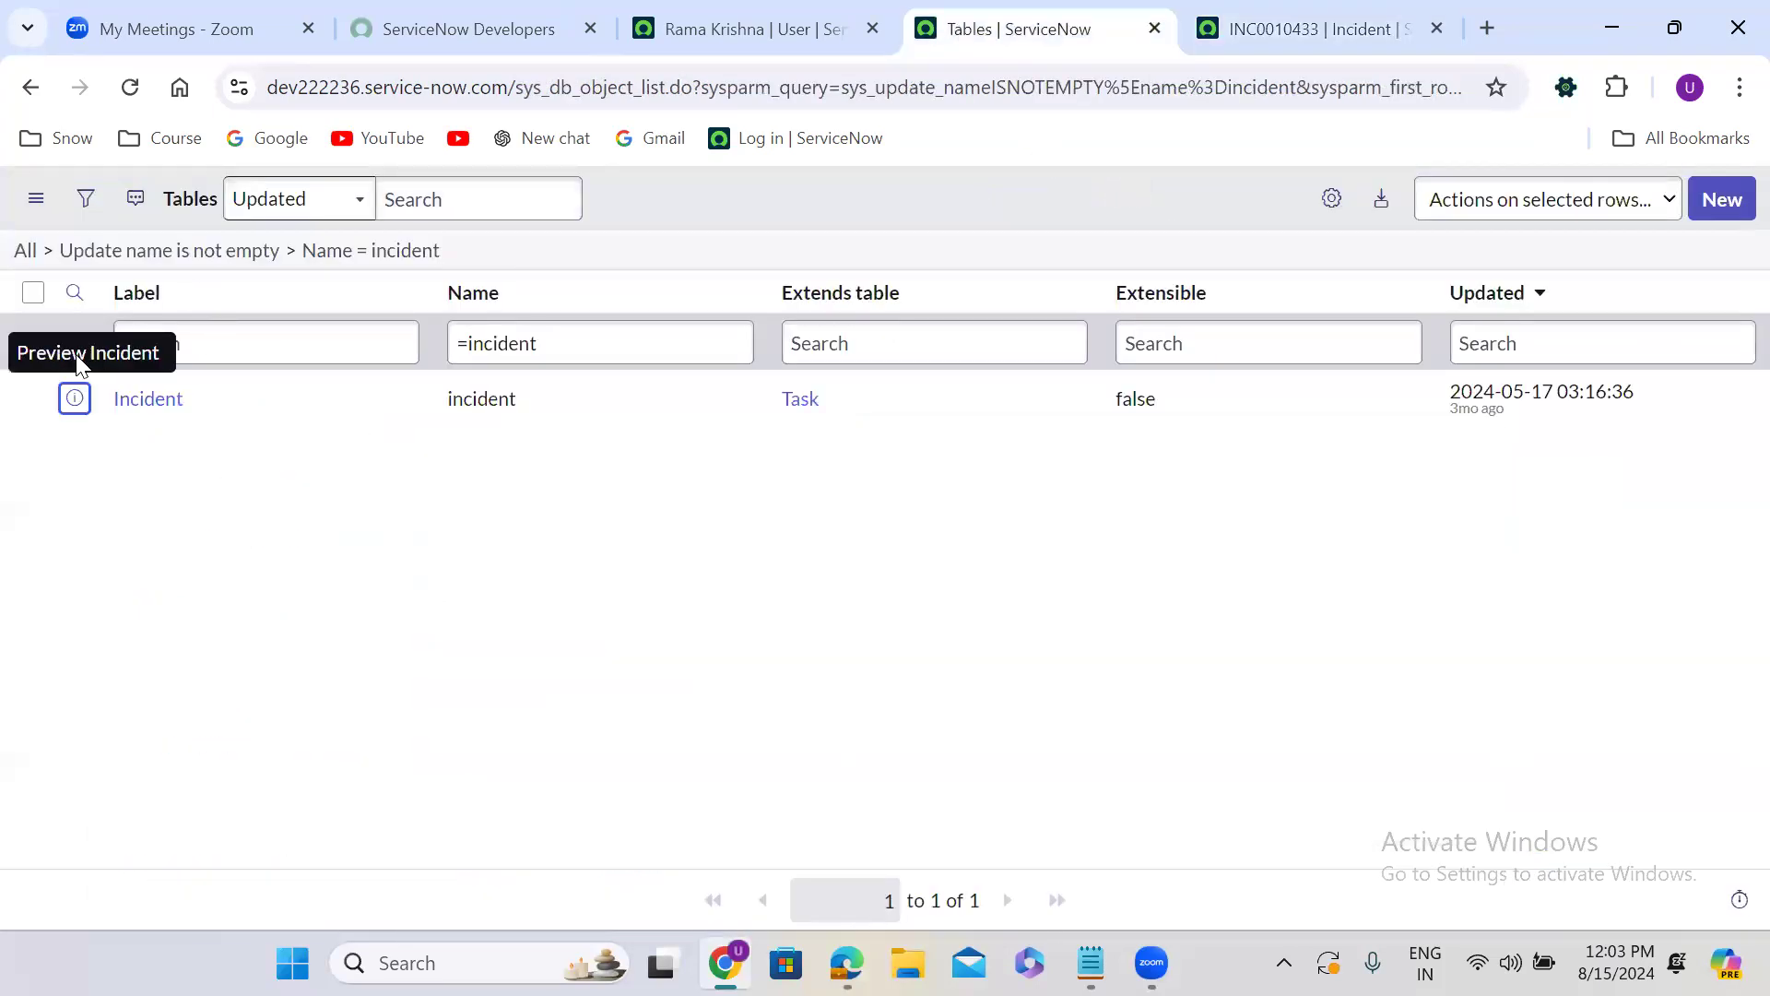
double_click(480, 340)
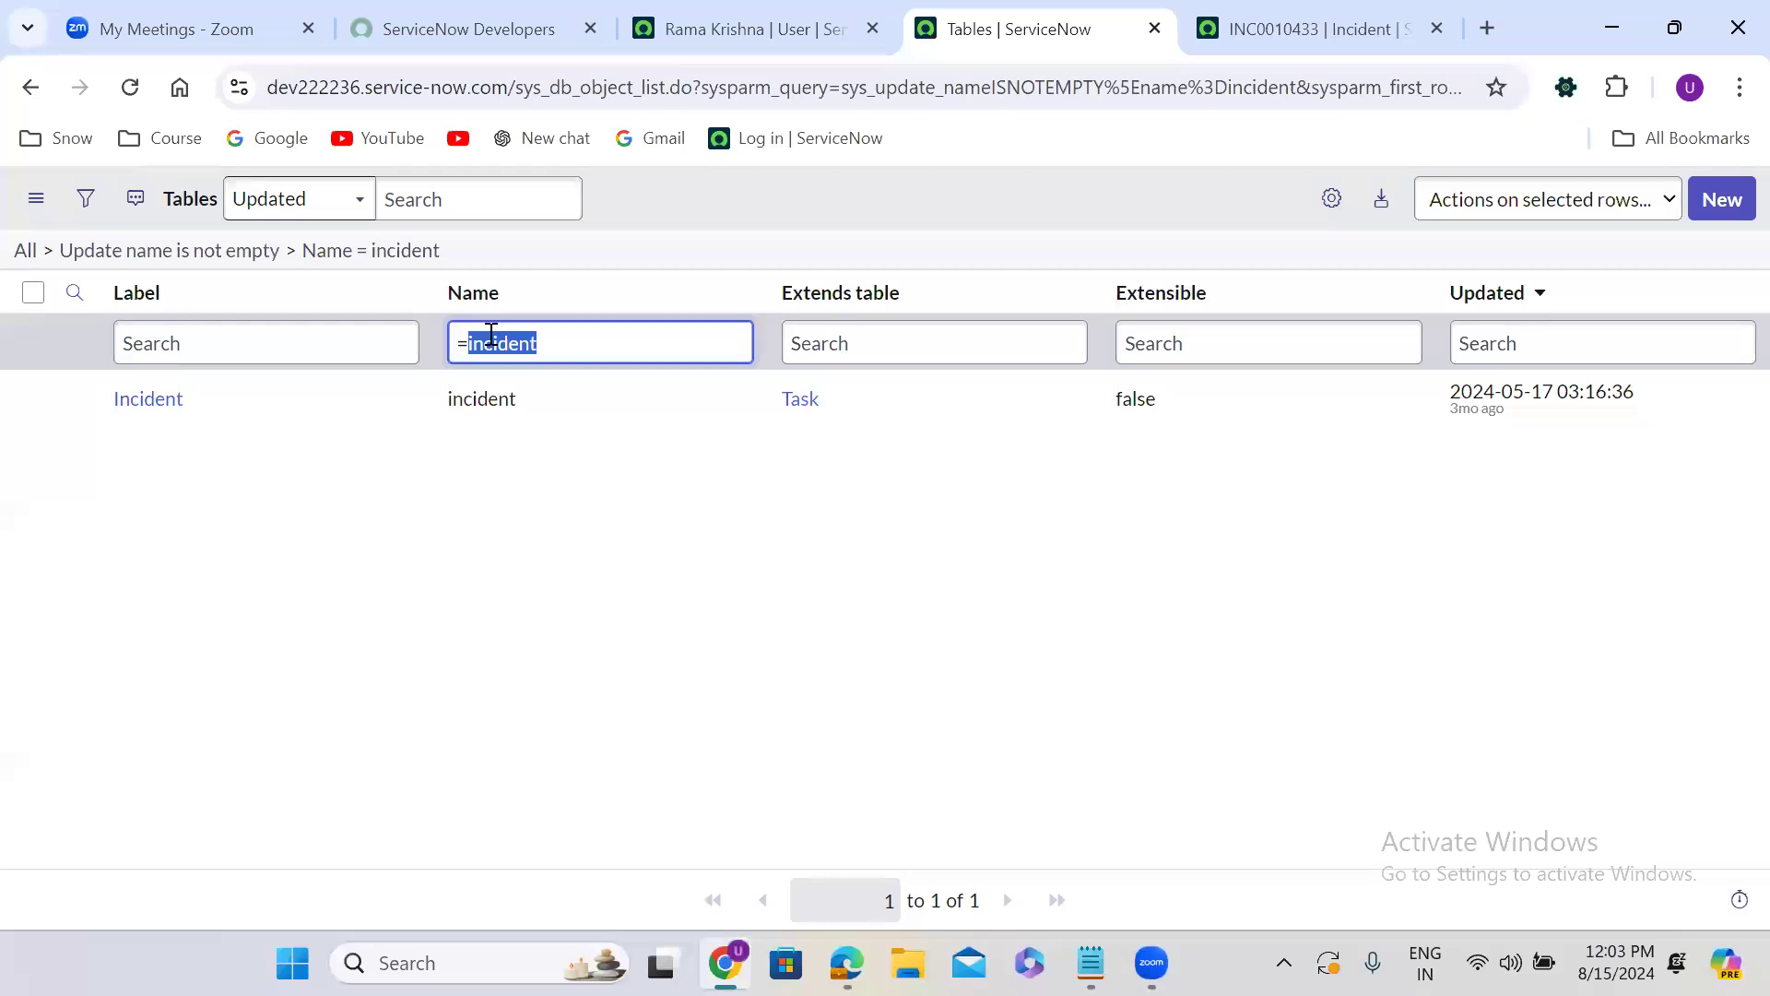
type("u_f")
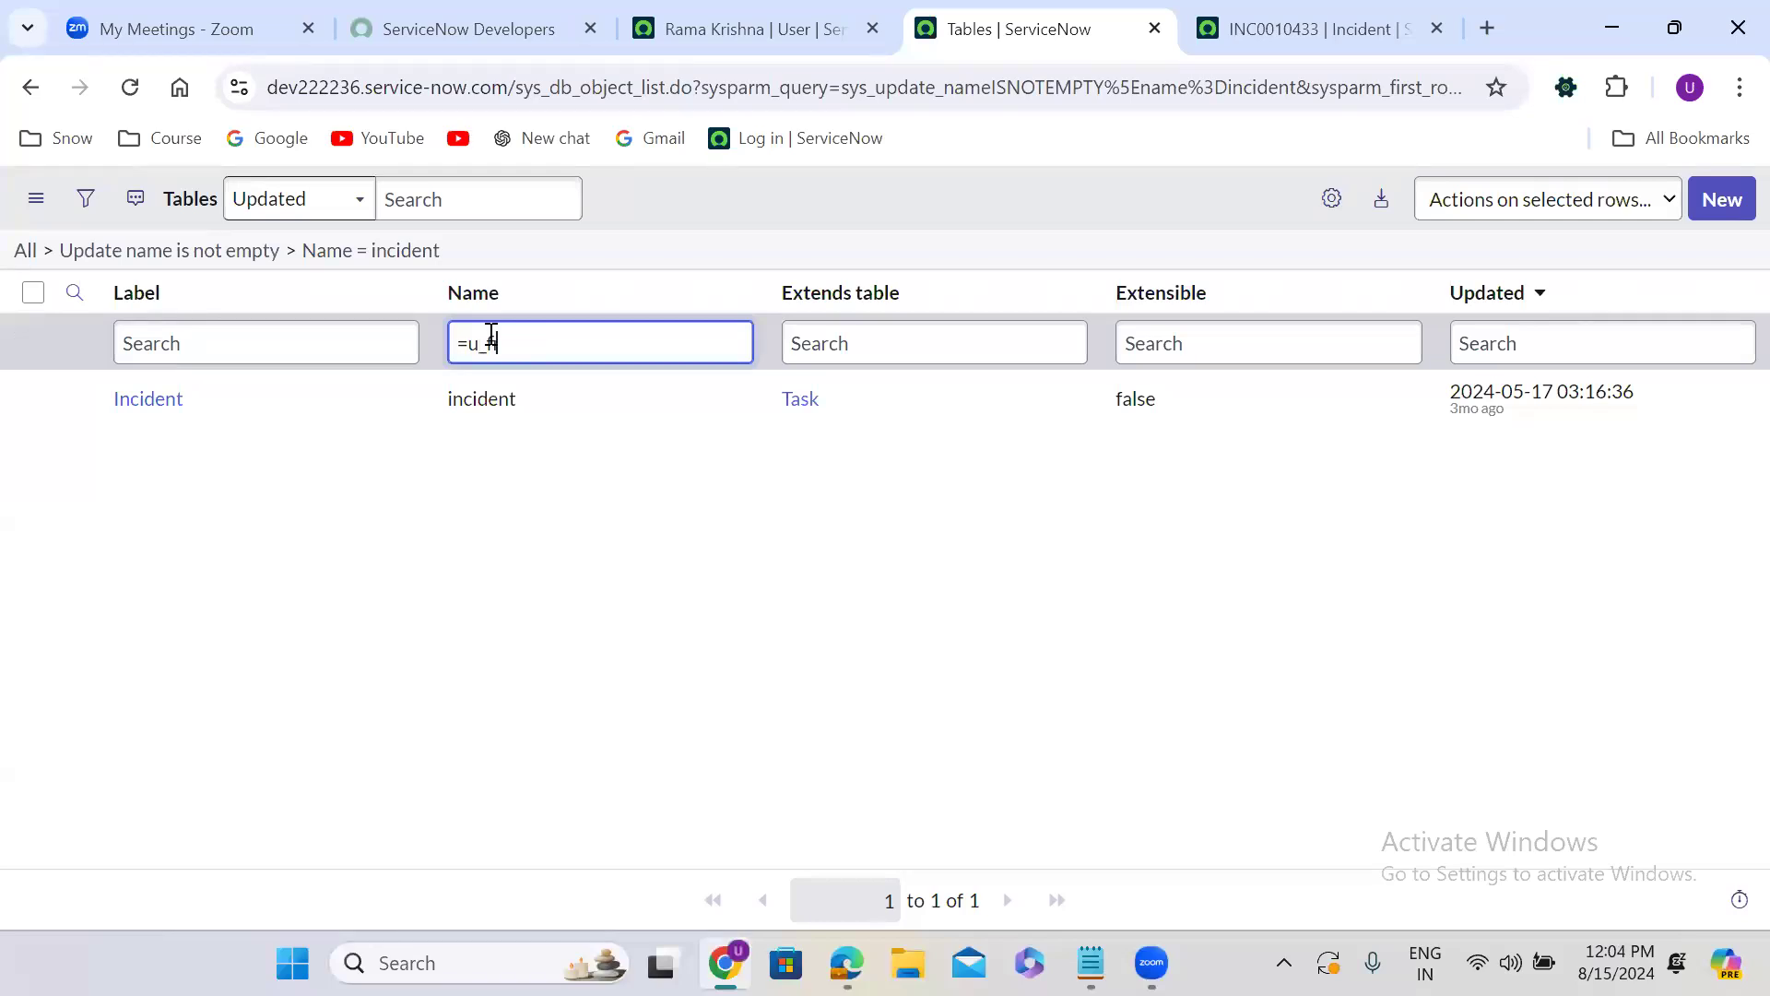
type("inance_case")
key("Return")
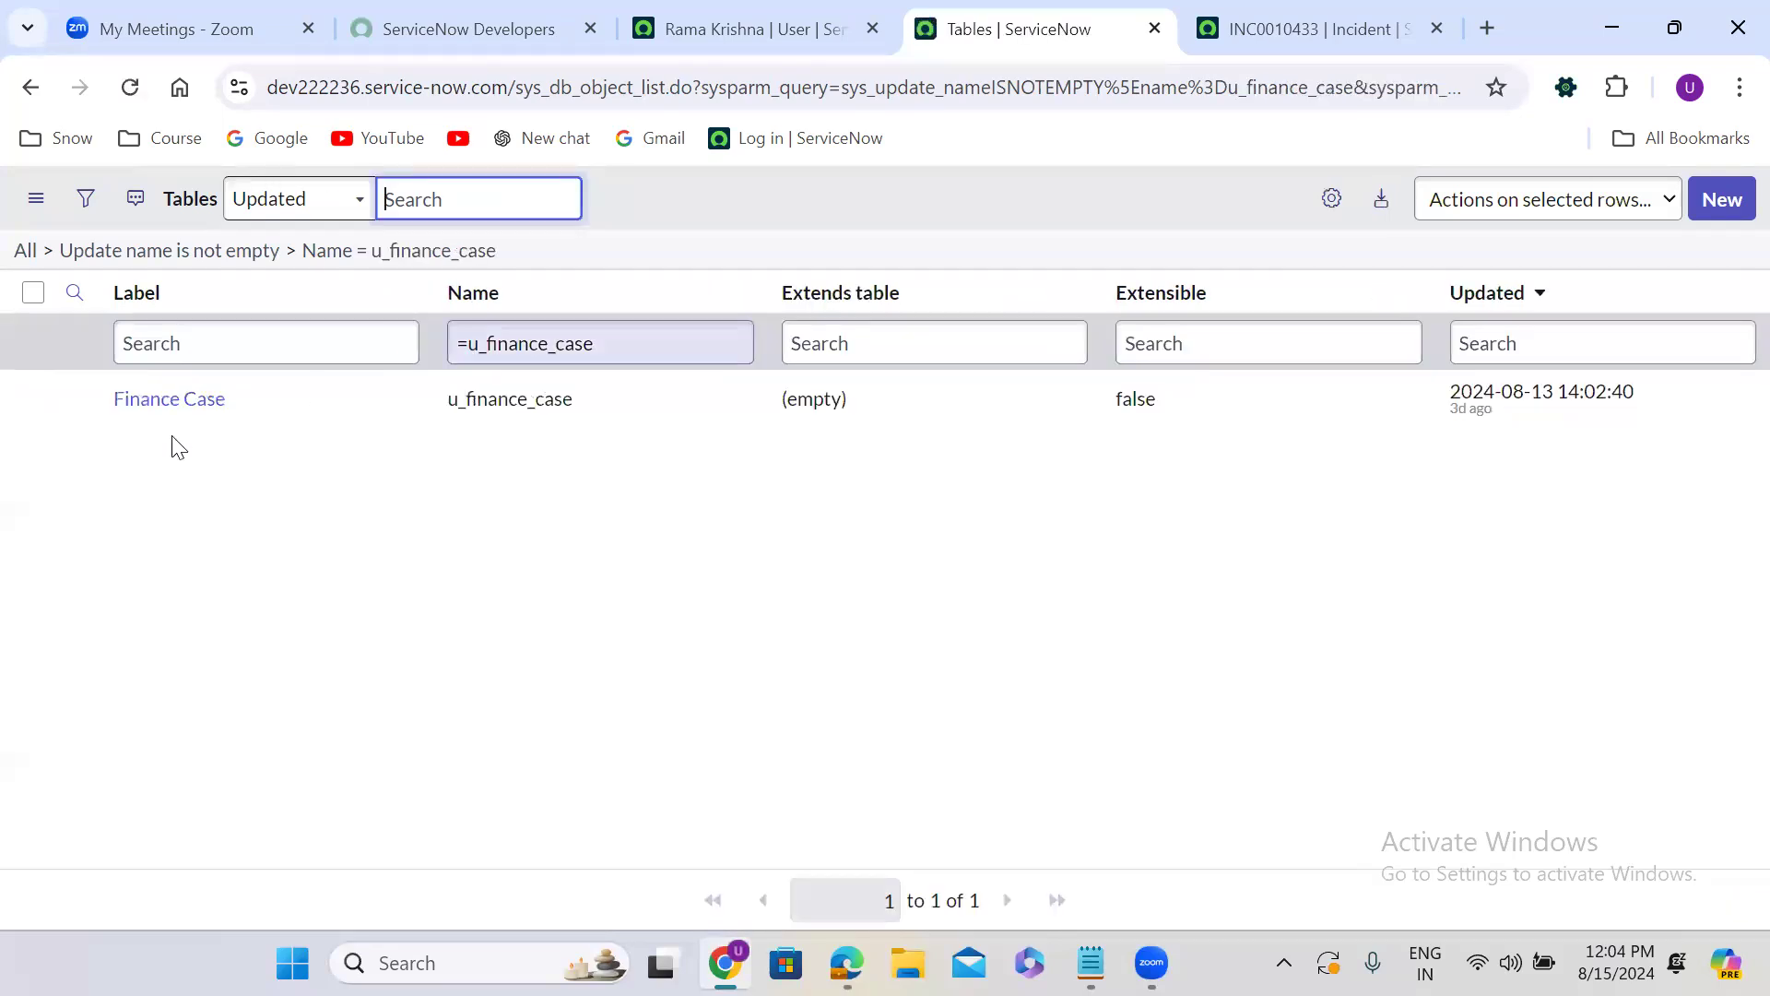
Open the Finance Case table record in its own tab.
right_click(78, 400)
left_click(152, 435)
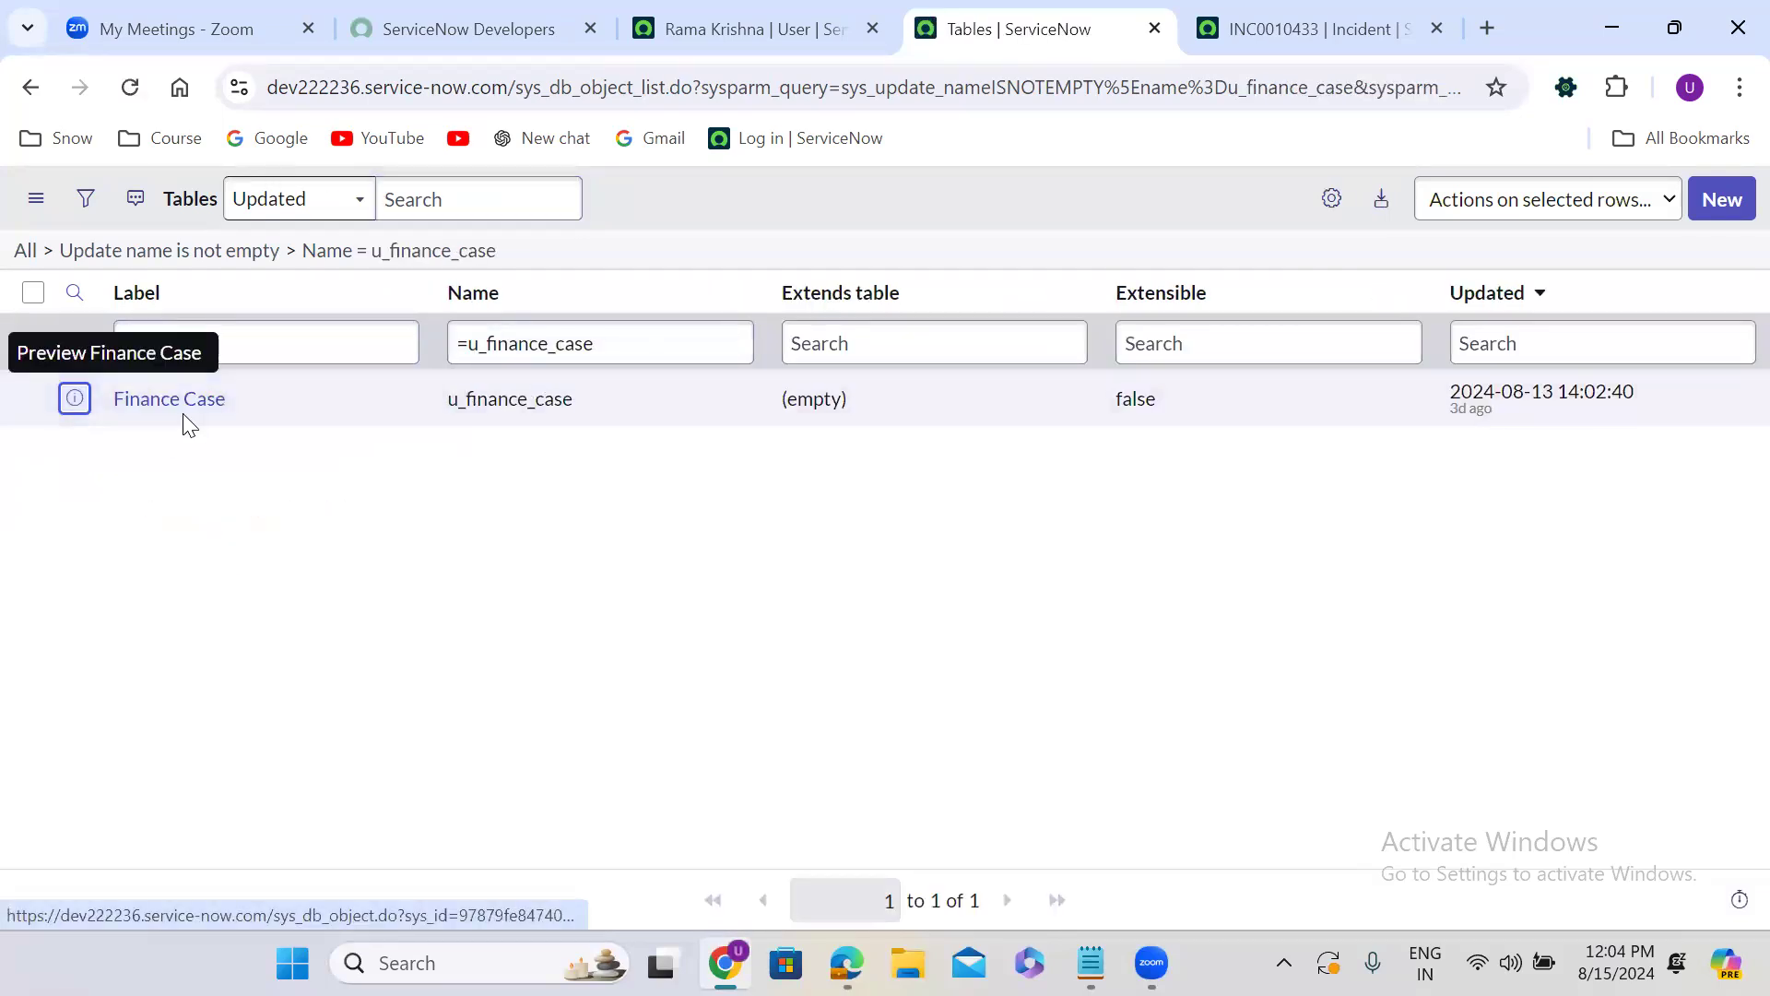
left_click(1295, 13)
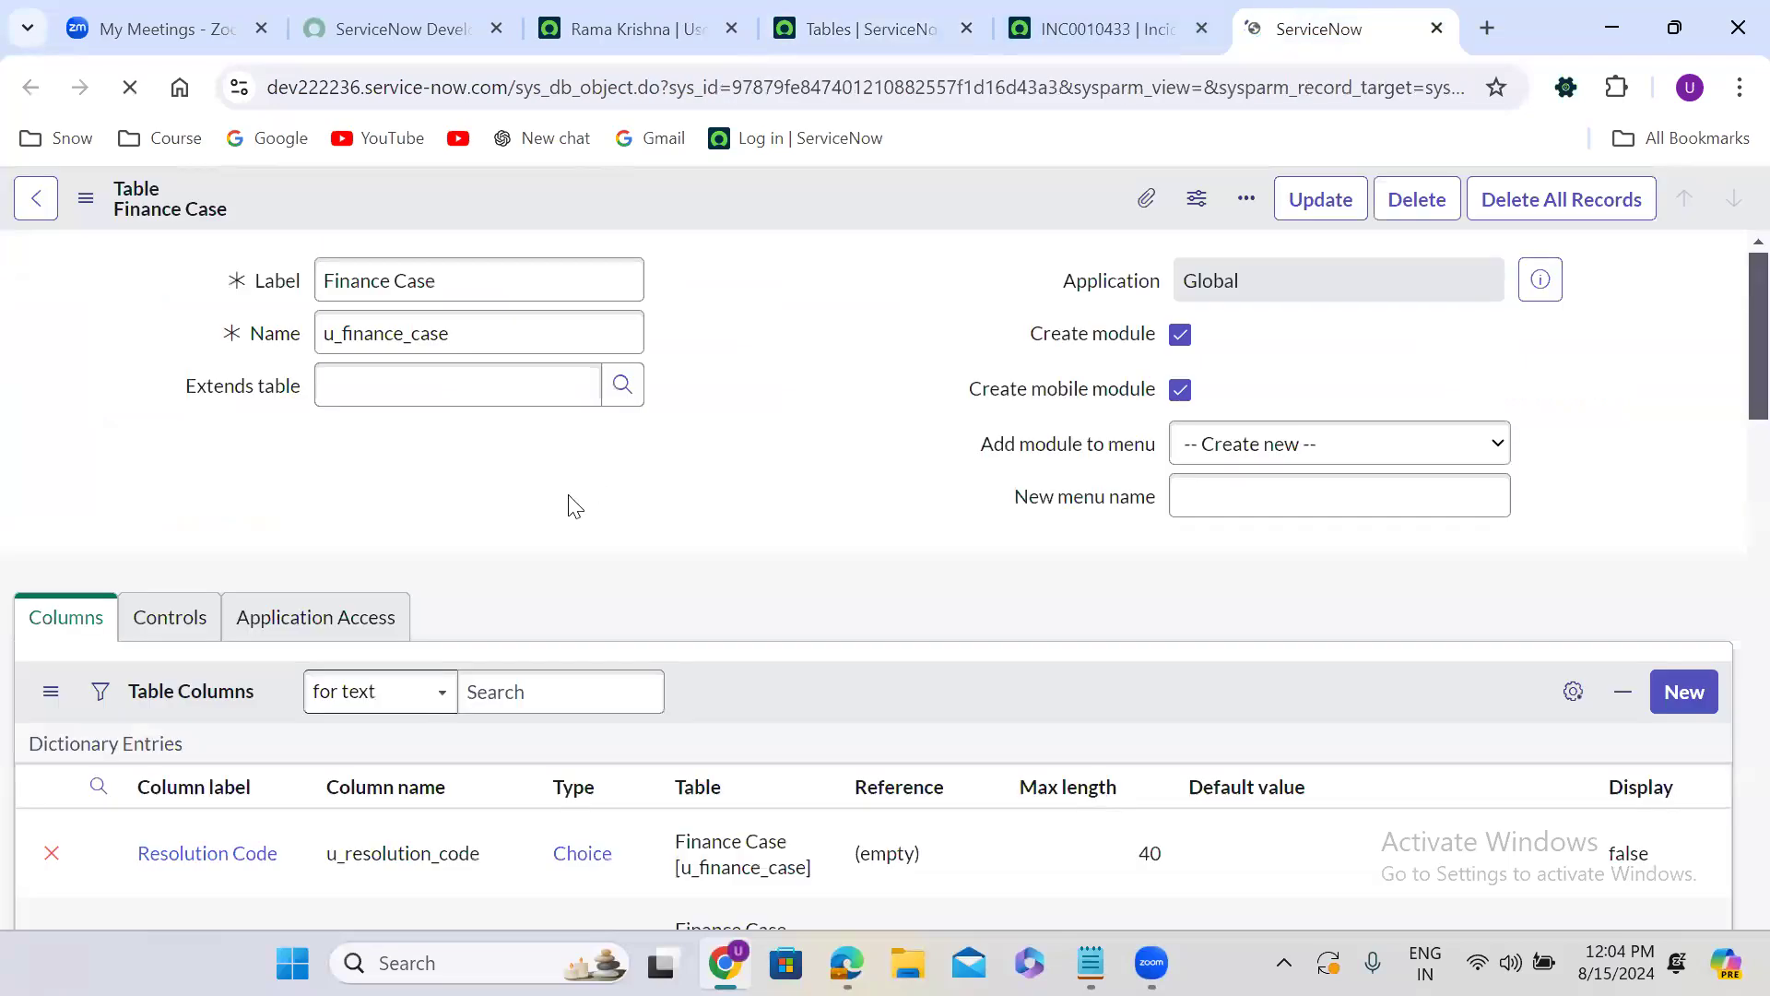
Open Form Design for the Finance Case table from its related links, declining Form Builder, and check the table's list of views.
scroll(570, 507, "down", 1)
scroll(570, 507, "down", 20)
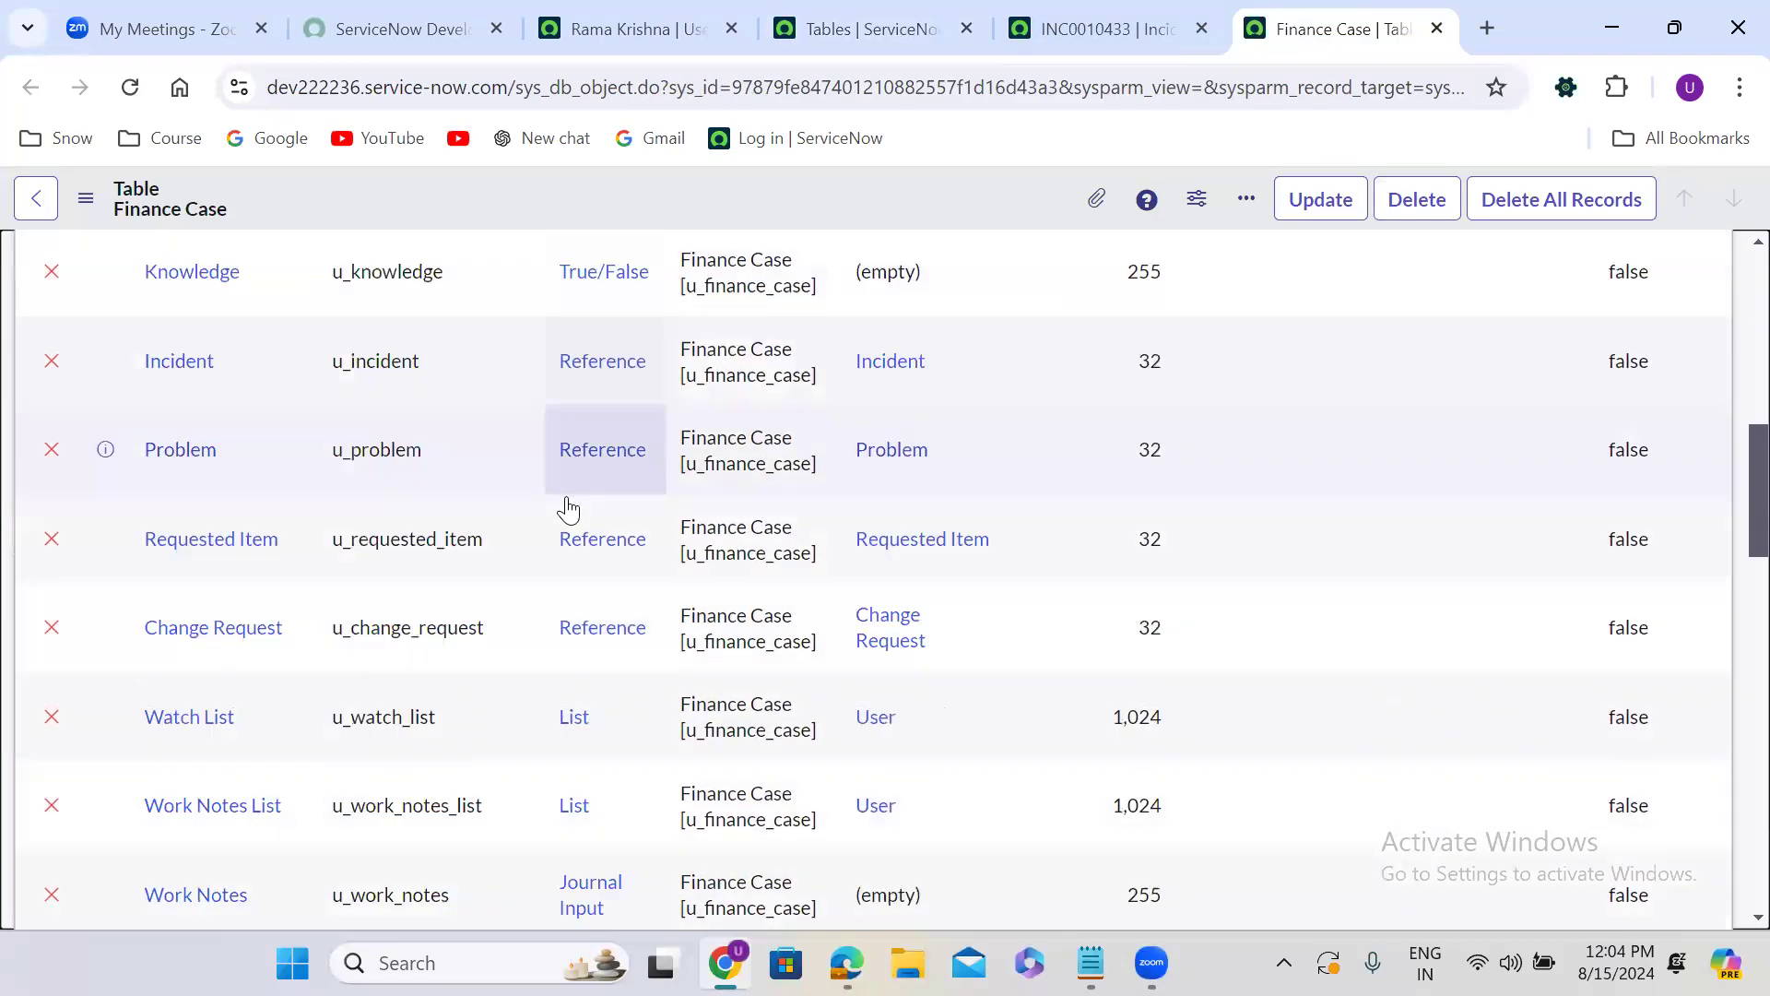
scroll(566, 496, "down", 4)
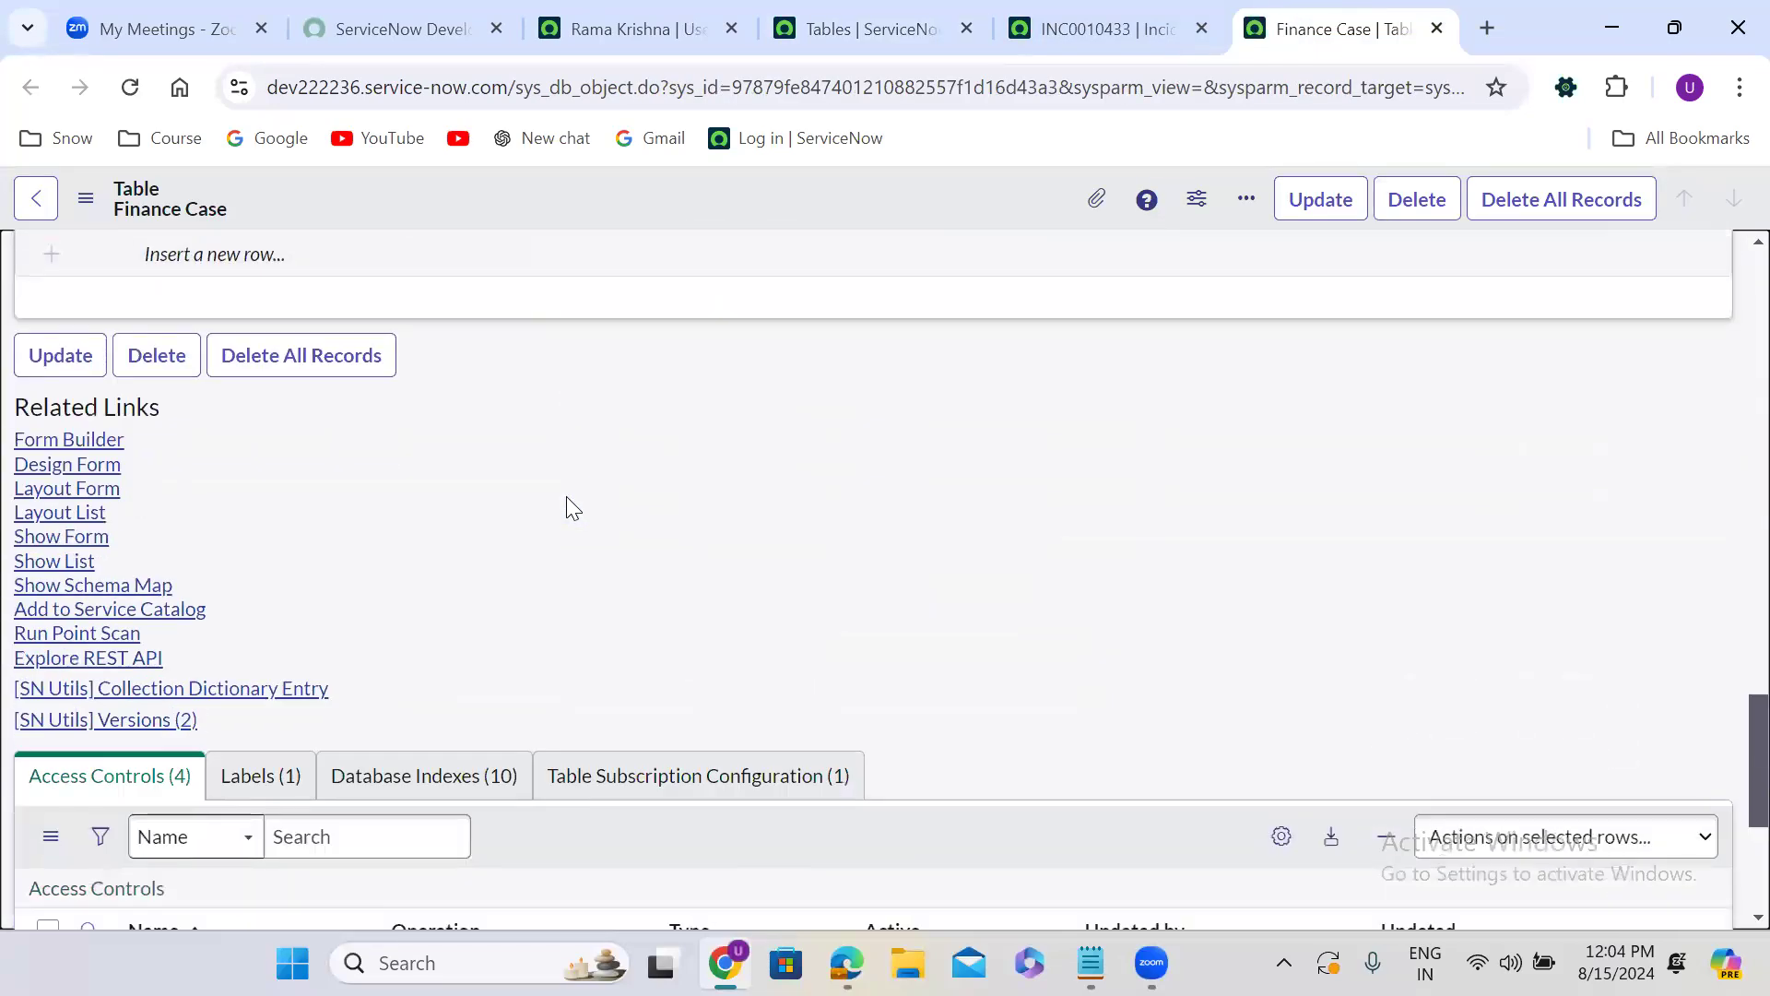
left_click(69, 471)
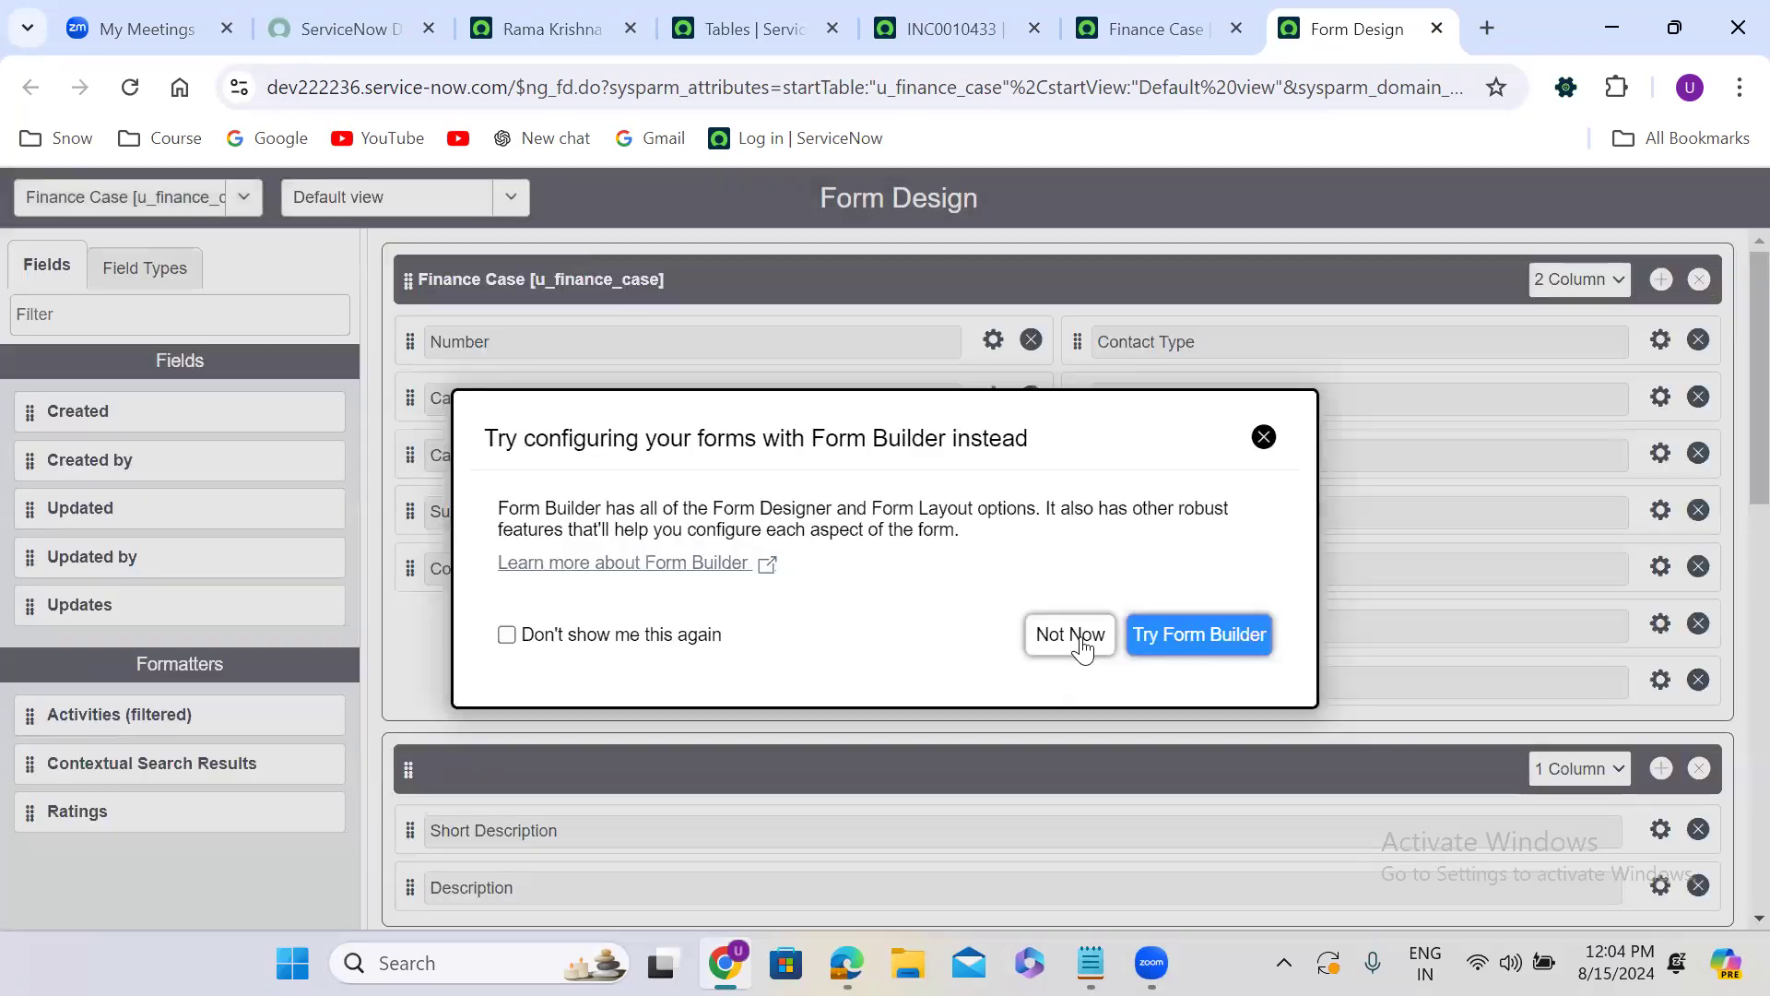
left_click(1071, 636)
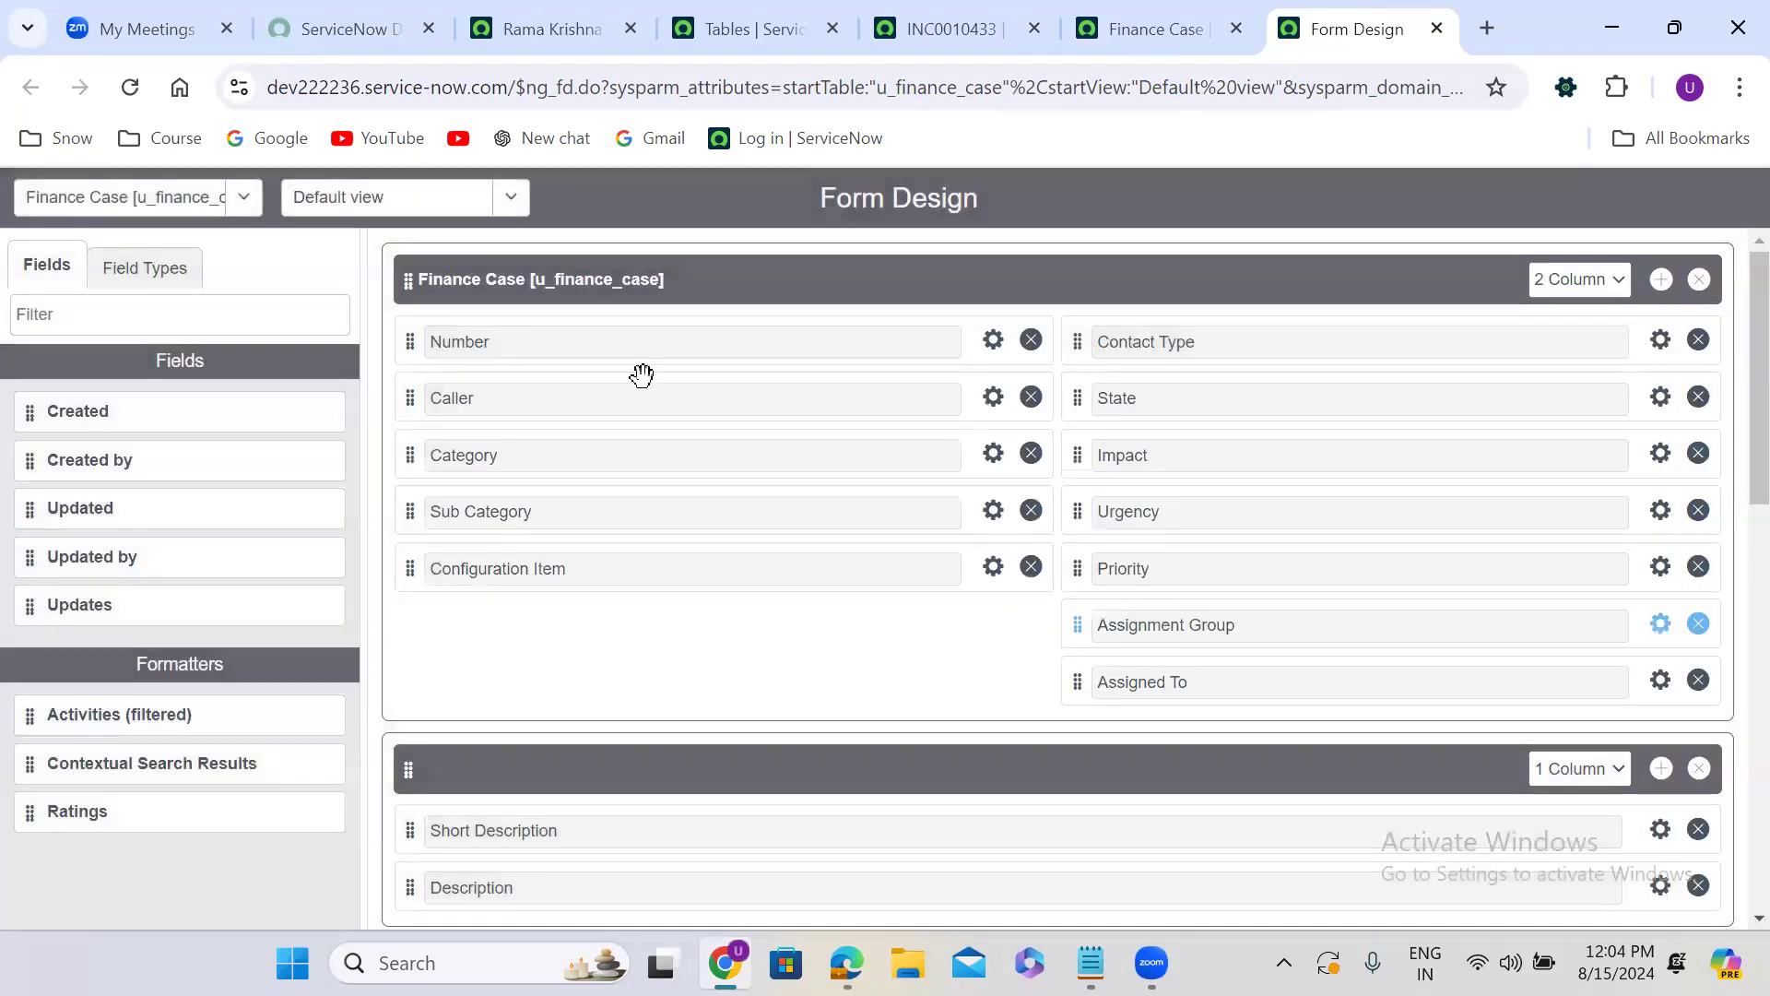
left_click(382, 196)
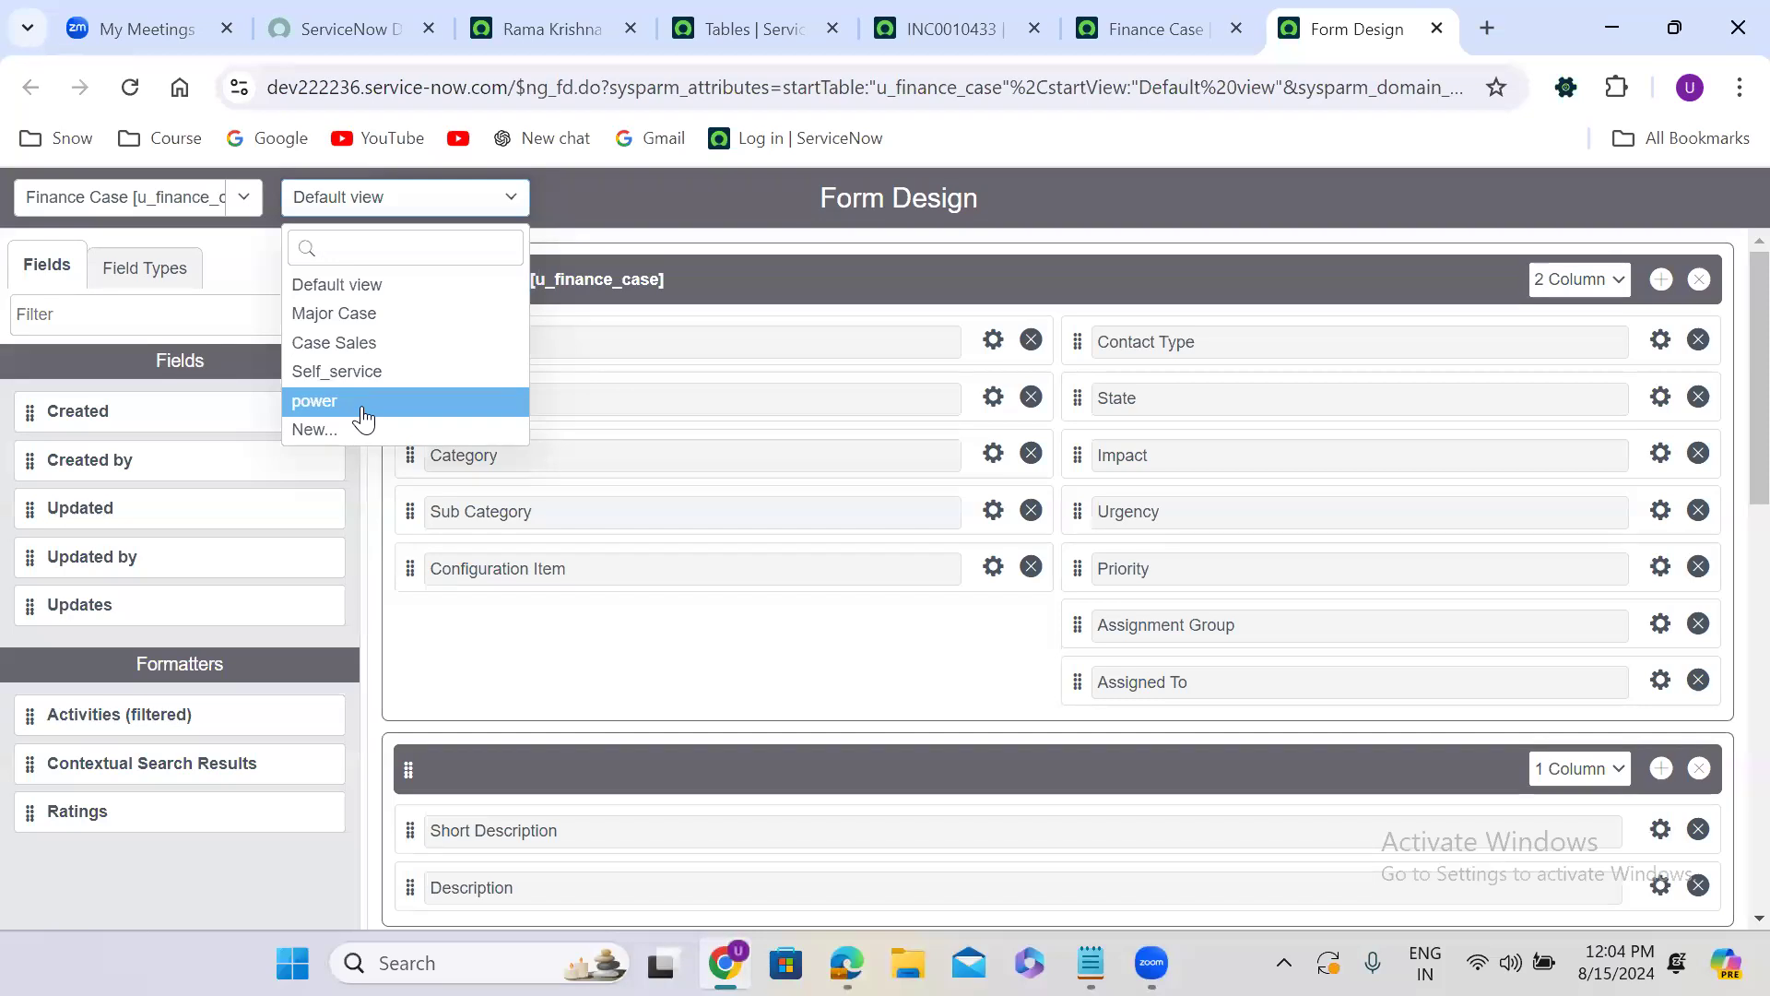
left_click(740, 174)
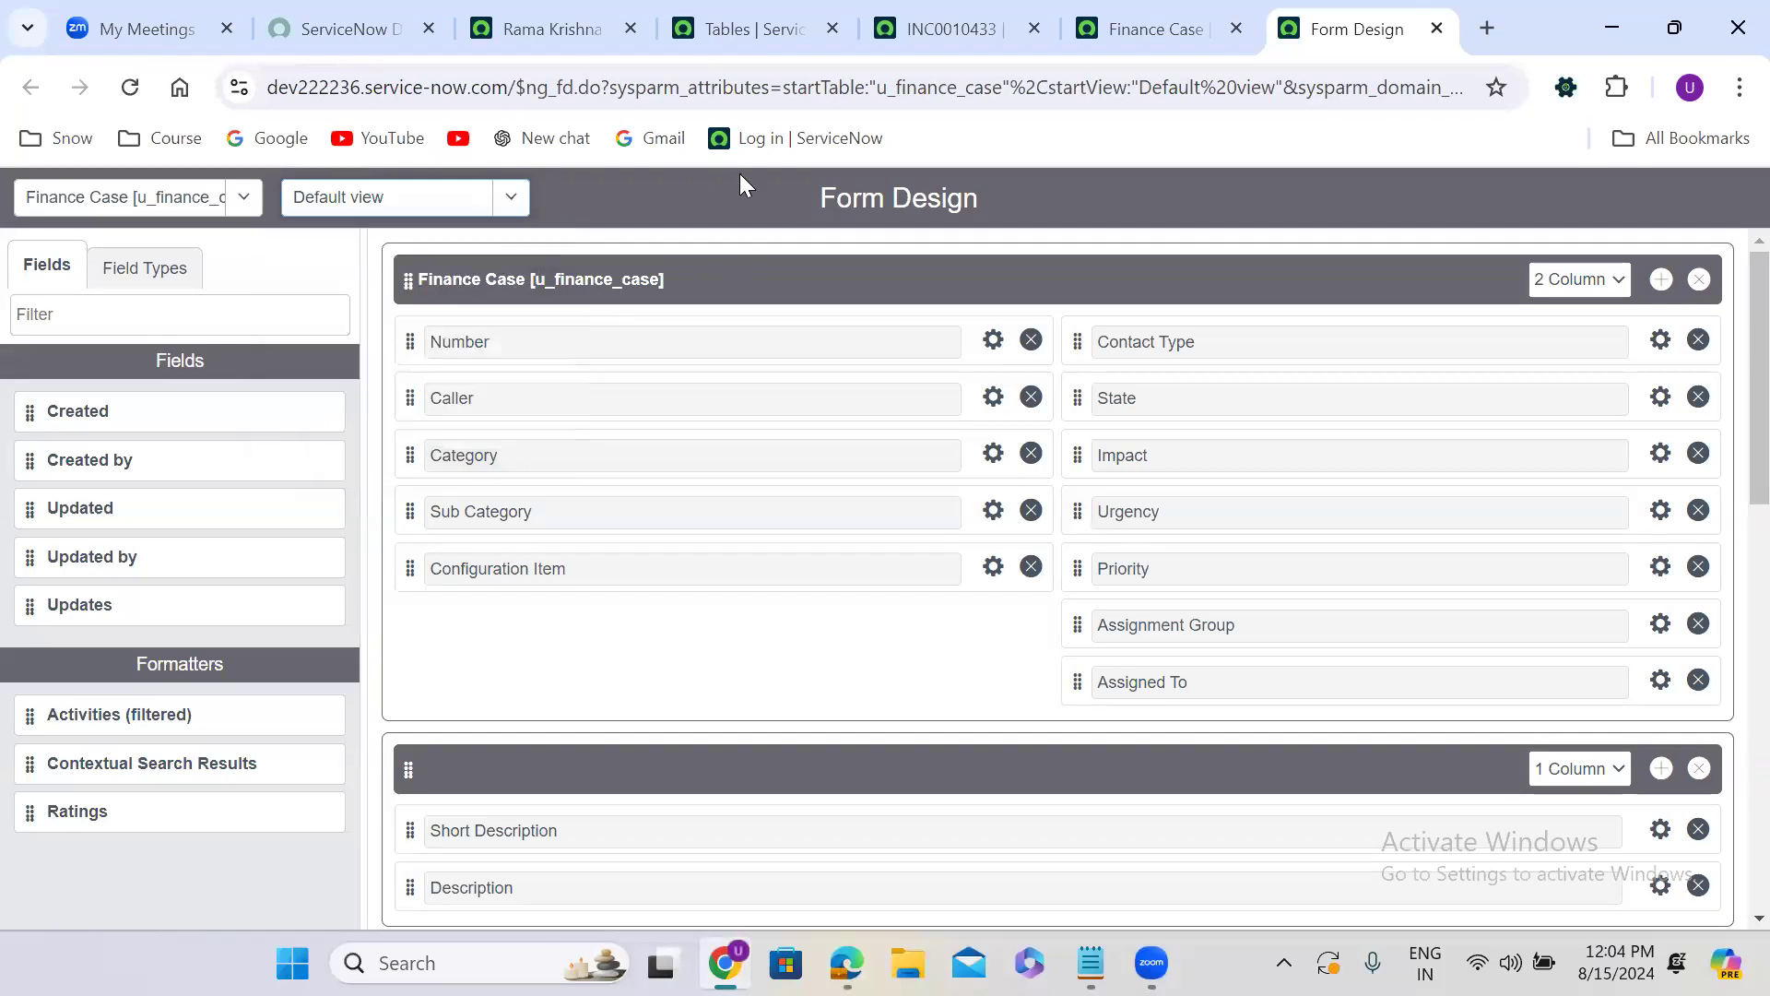
Return to the user record's tab and open the Form Sections module by searching the navigator for "form sect".
left_click(561, 46)
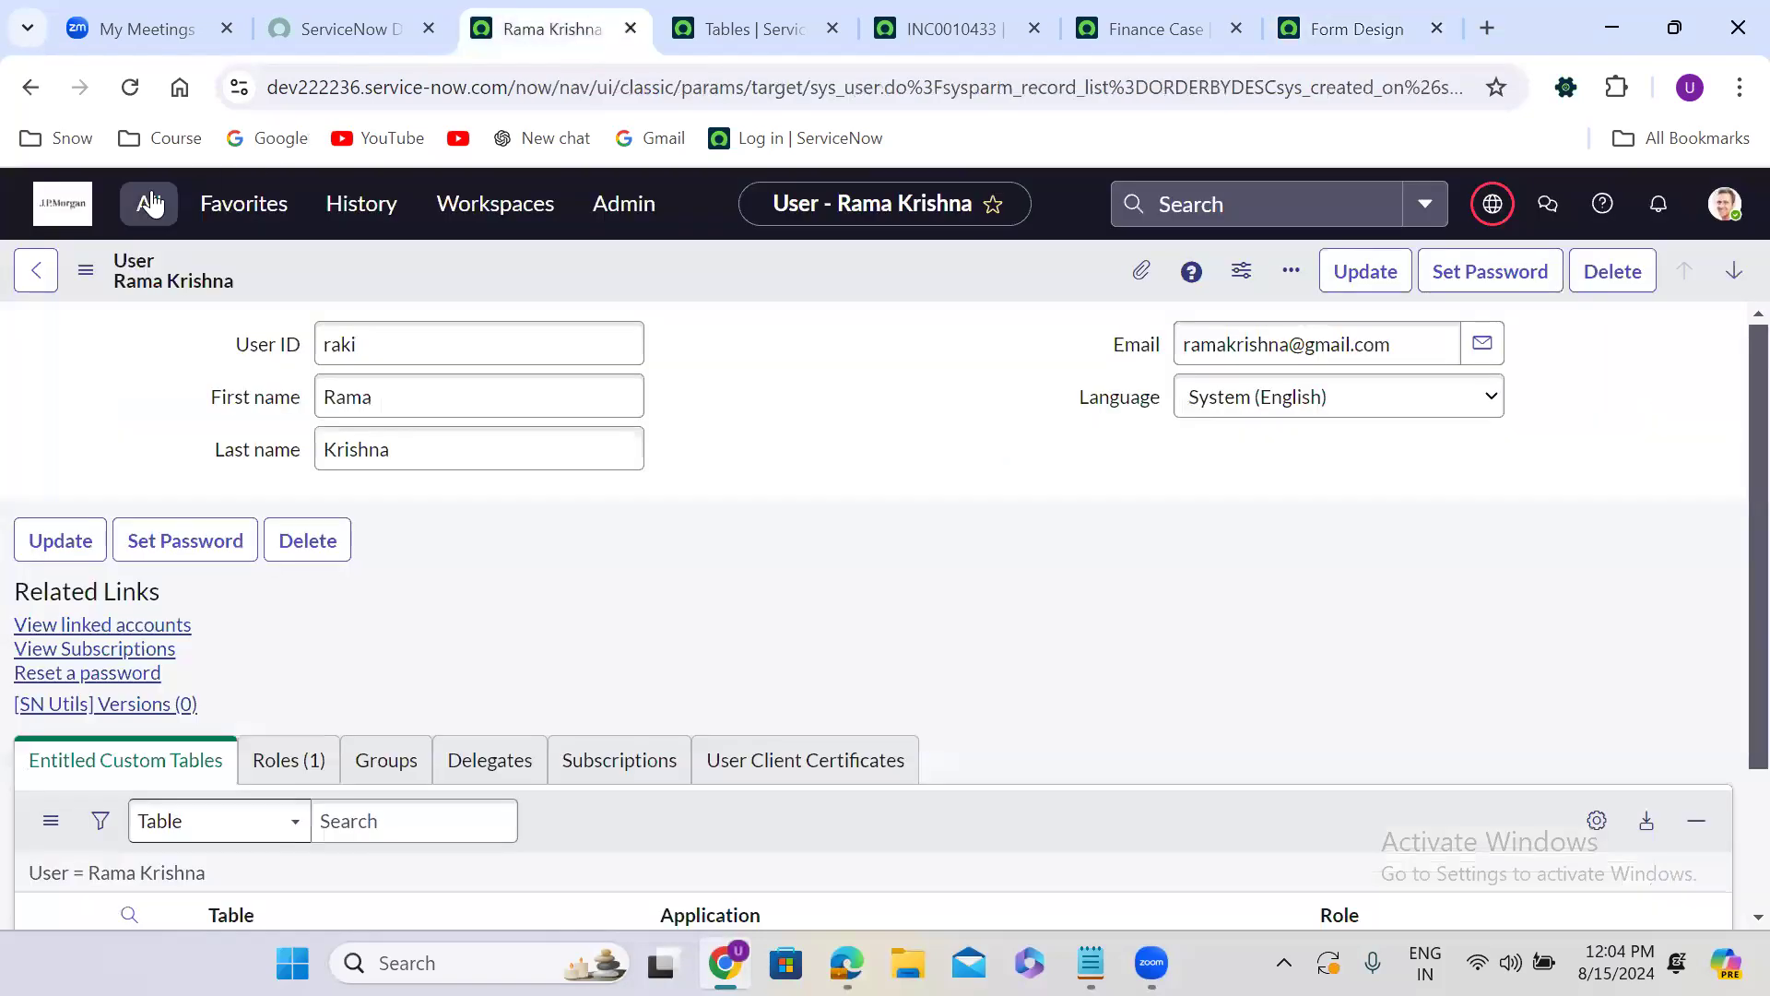
left_click(150, 203)
type("f")
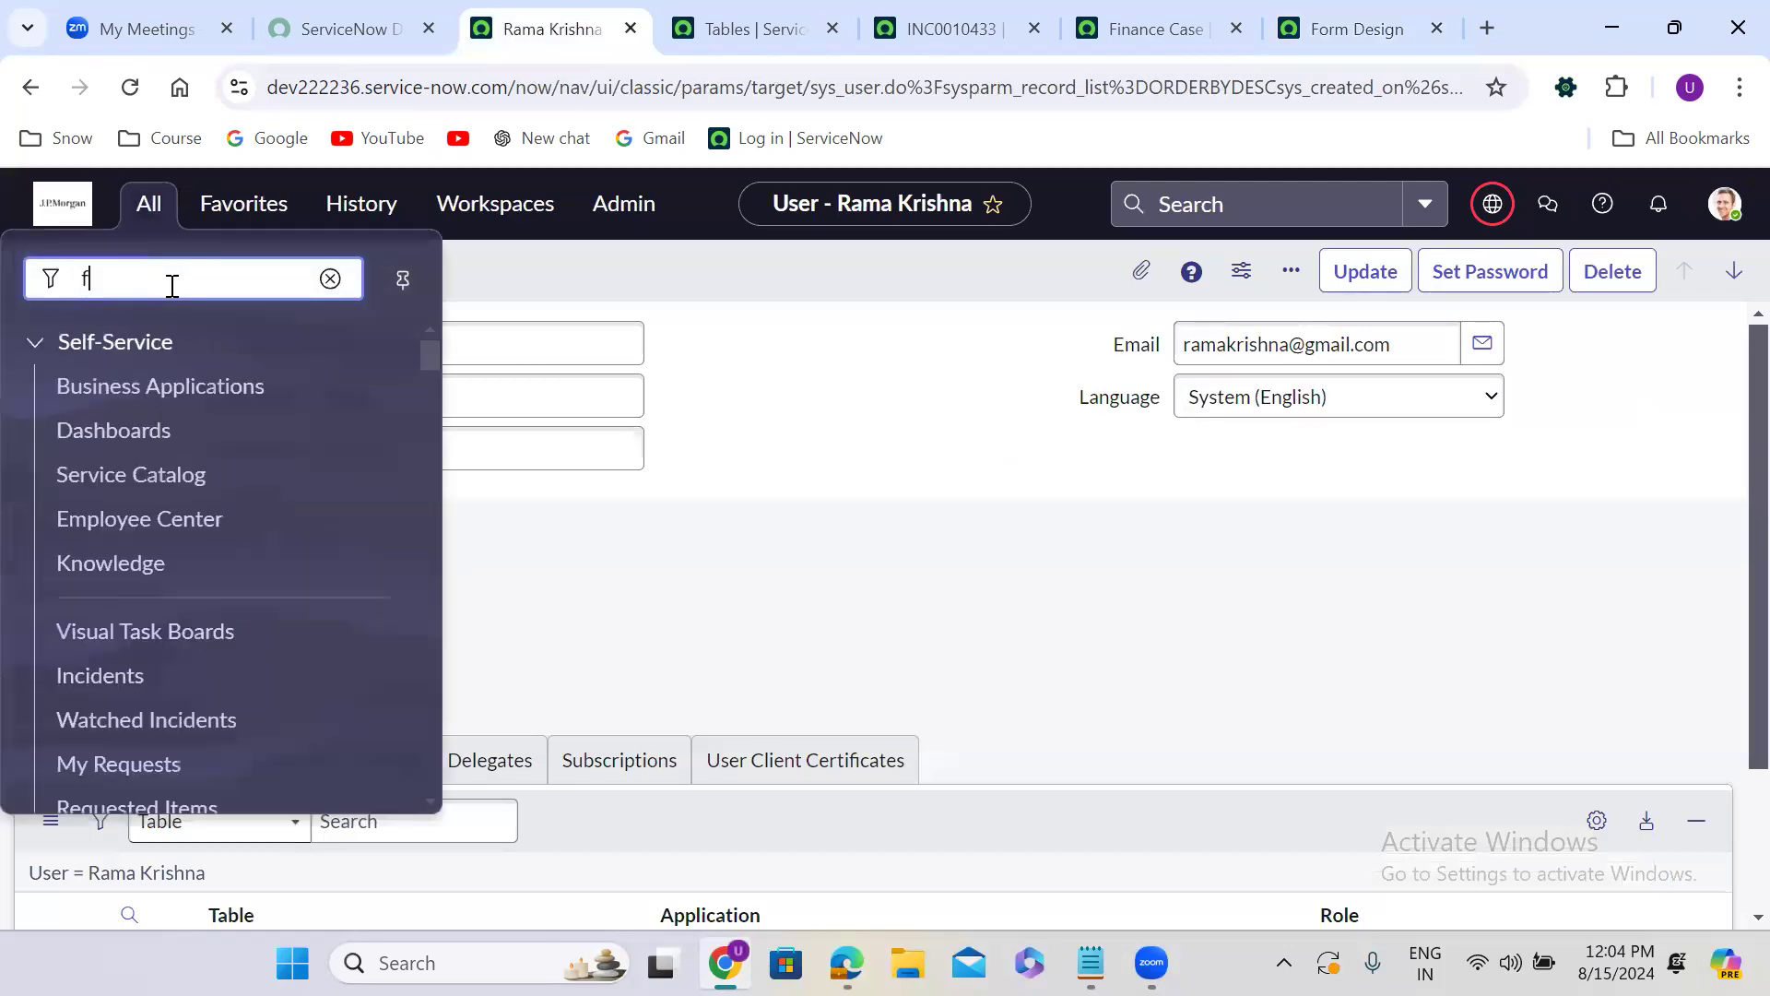
type("orm sect")
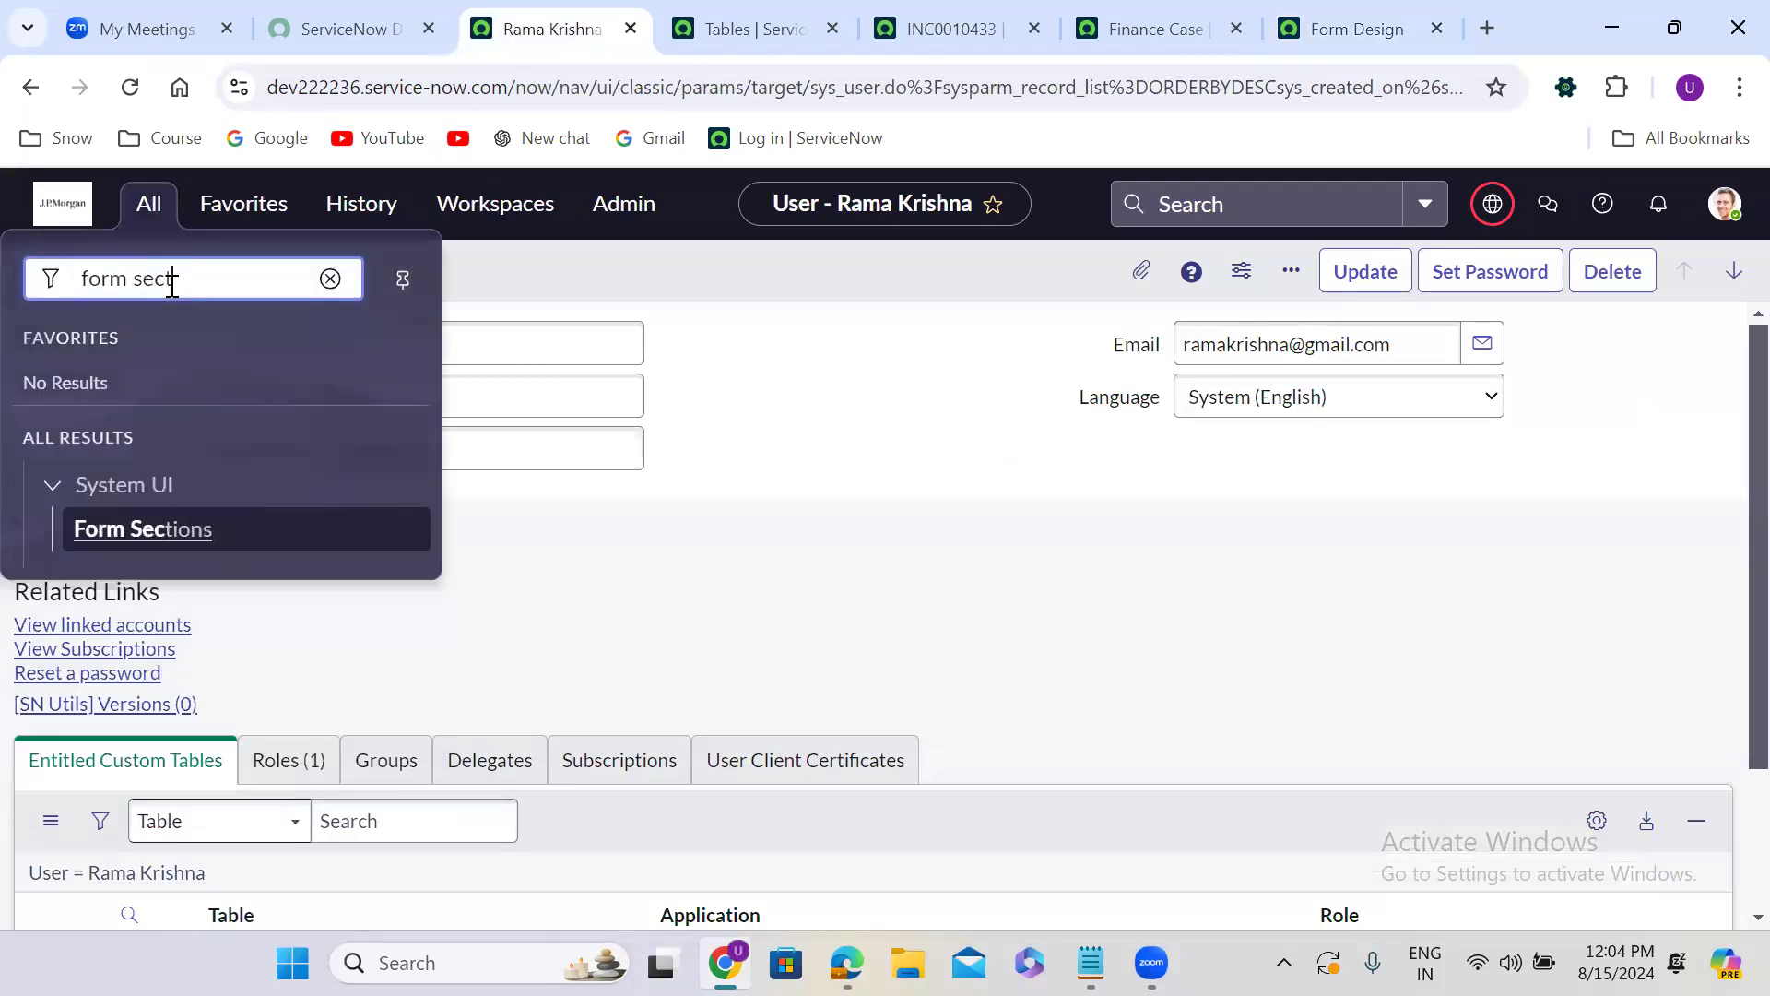
left_click(190, 529)
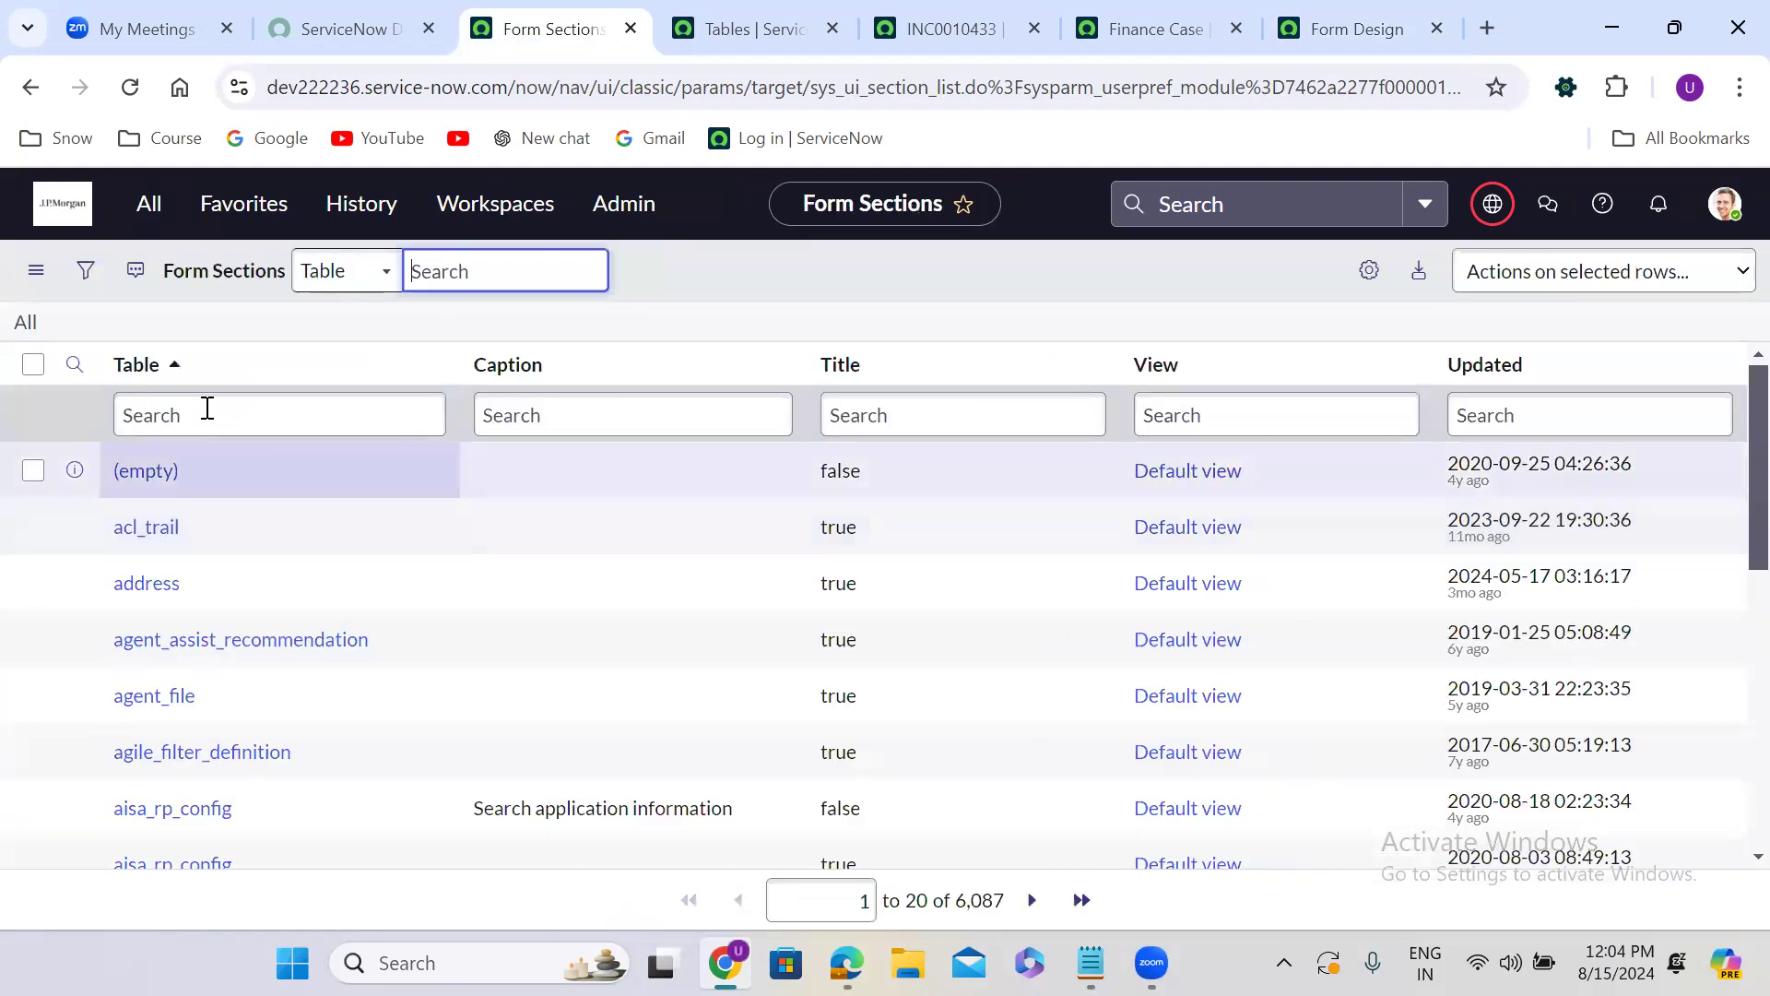
Filter the Form Sections list by Table u_finance_case.
left_click(208, 412)
type("u_")
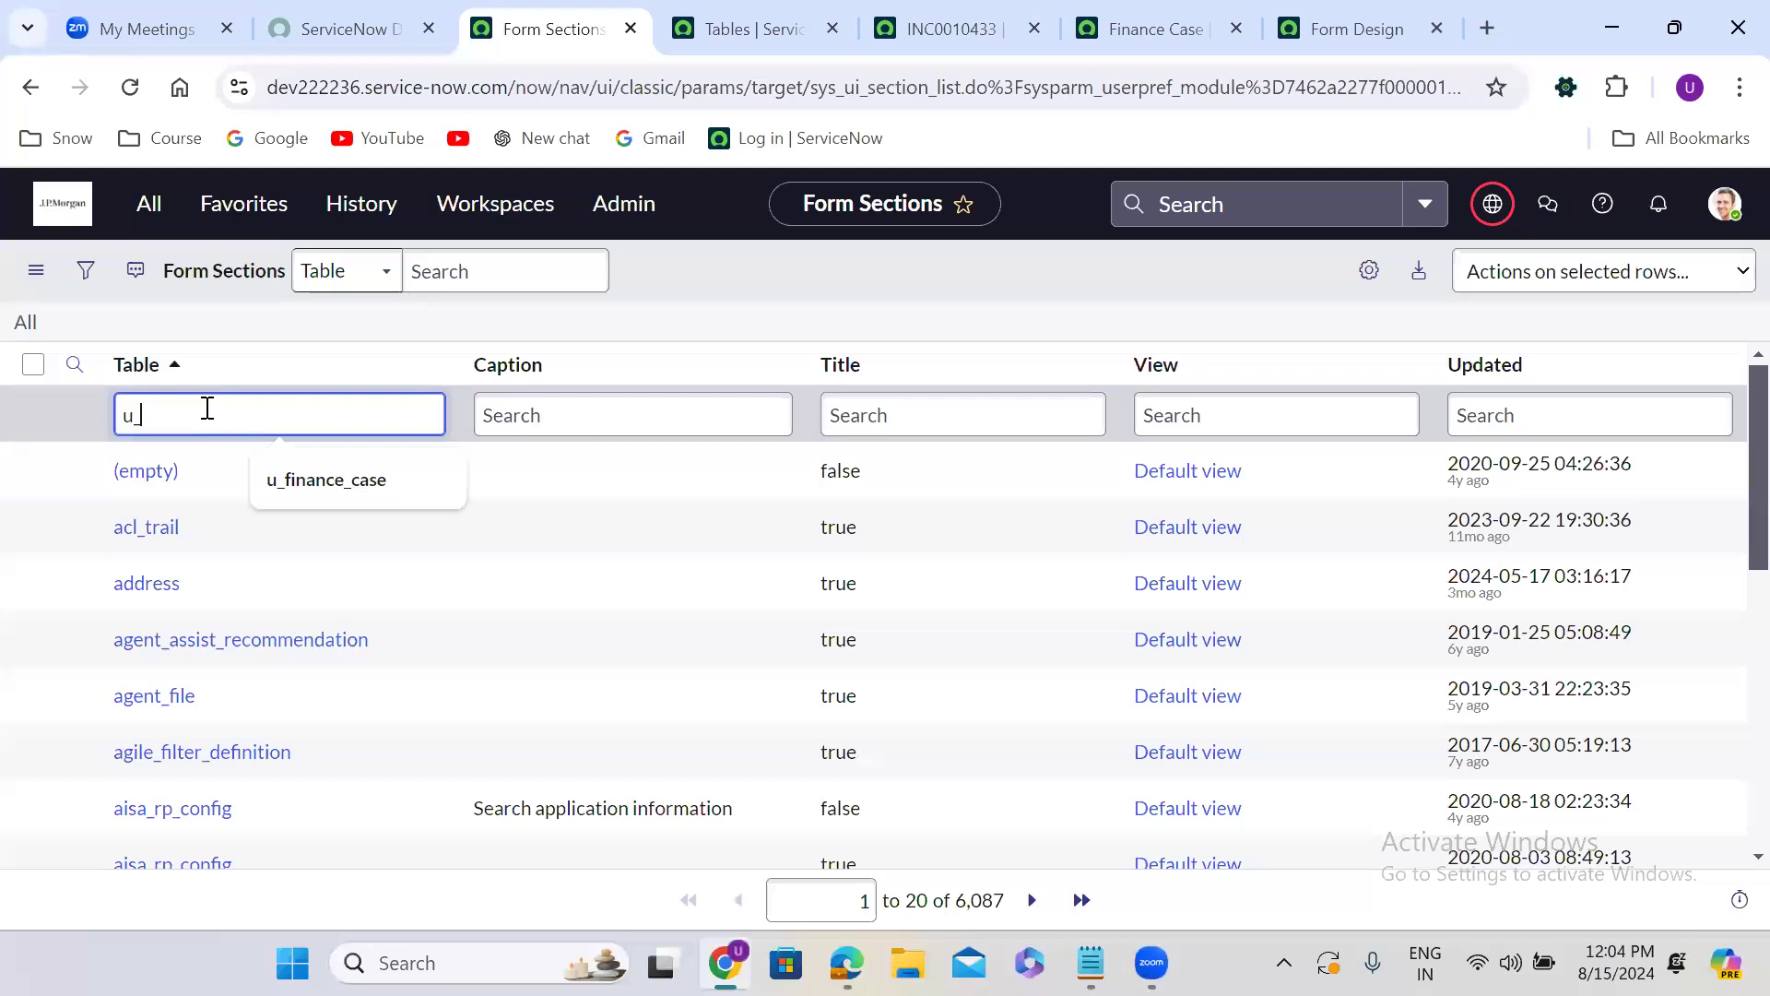
type("finance_case")
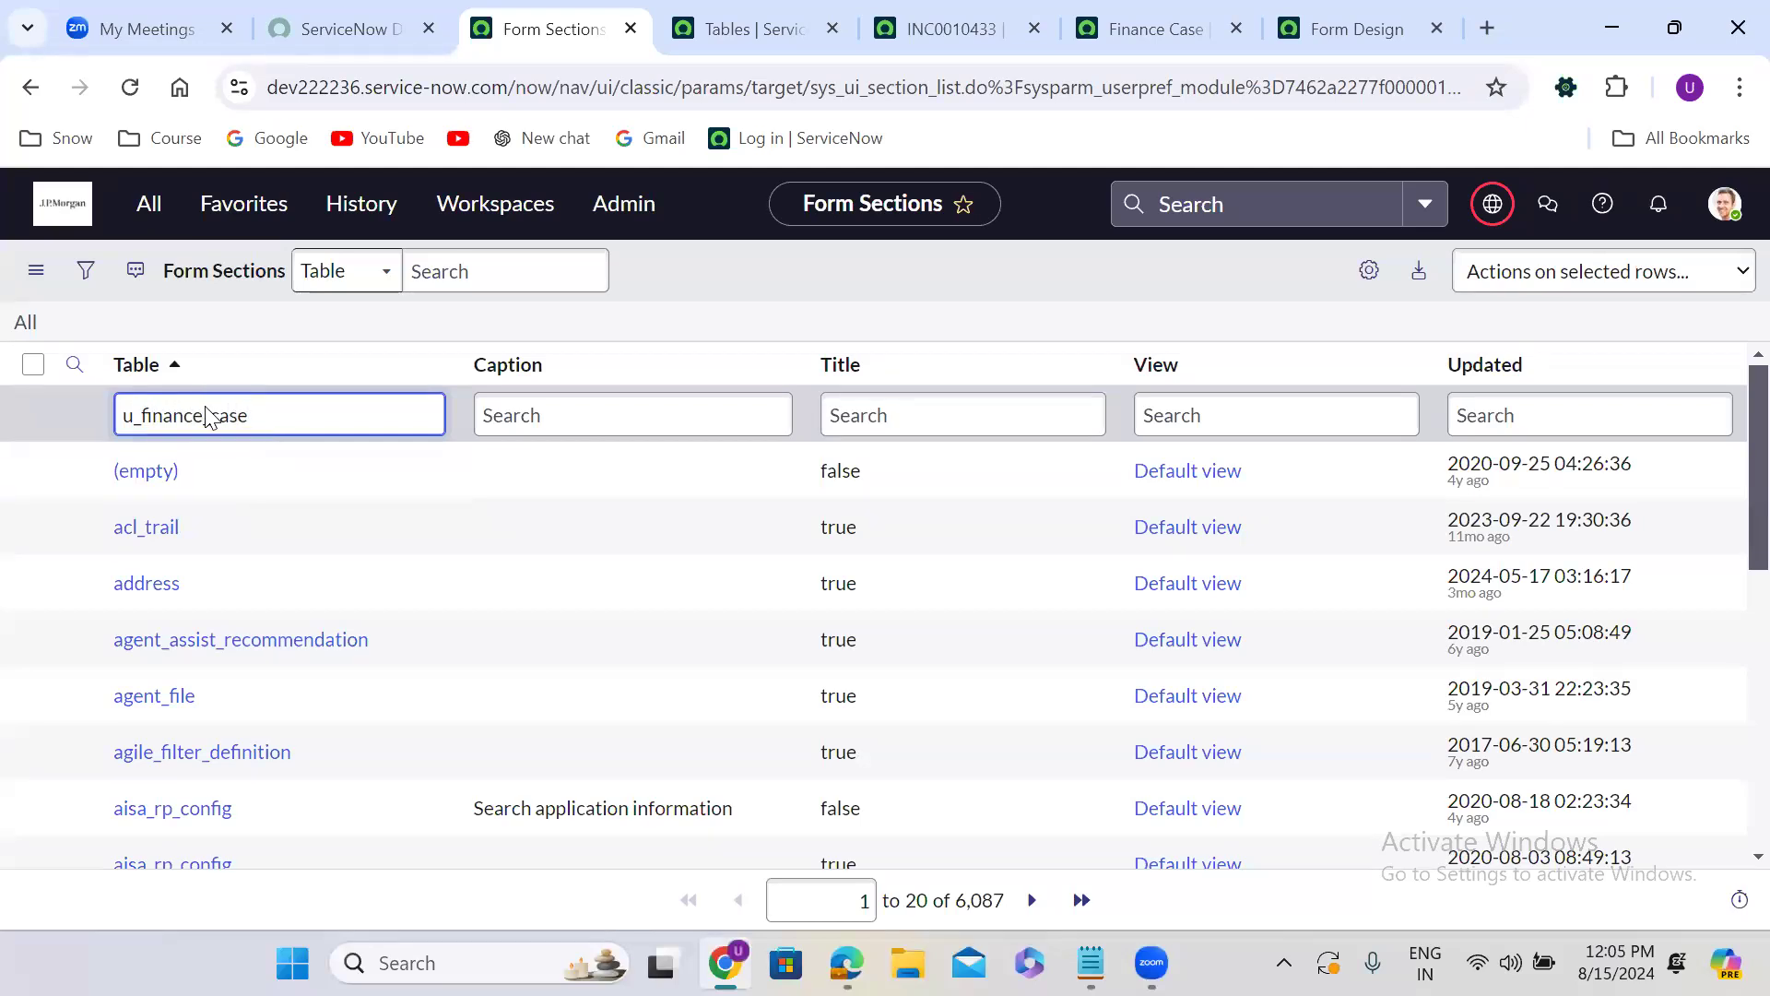
key("Return")
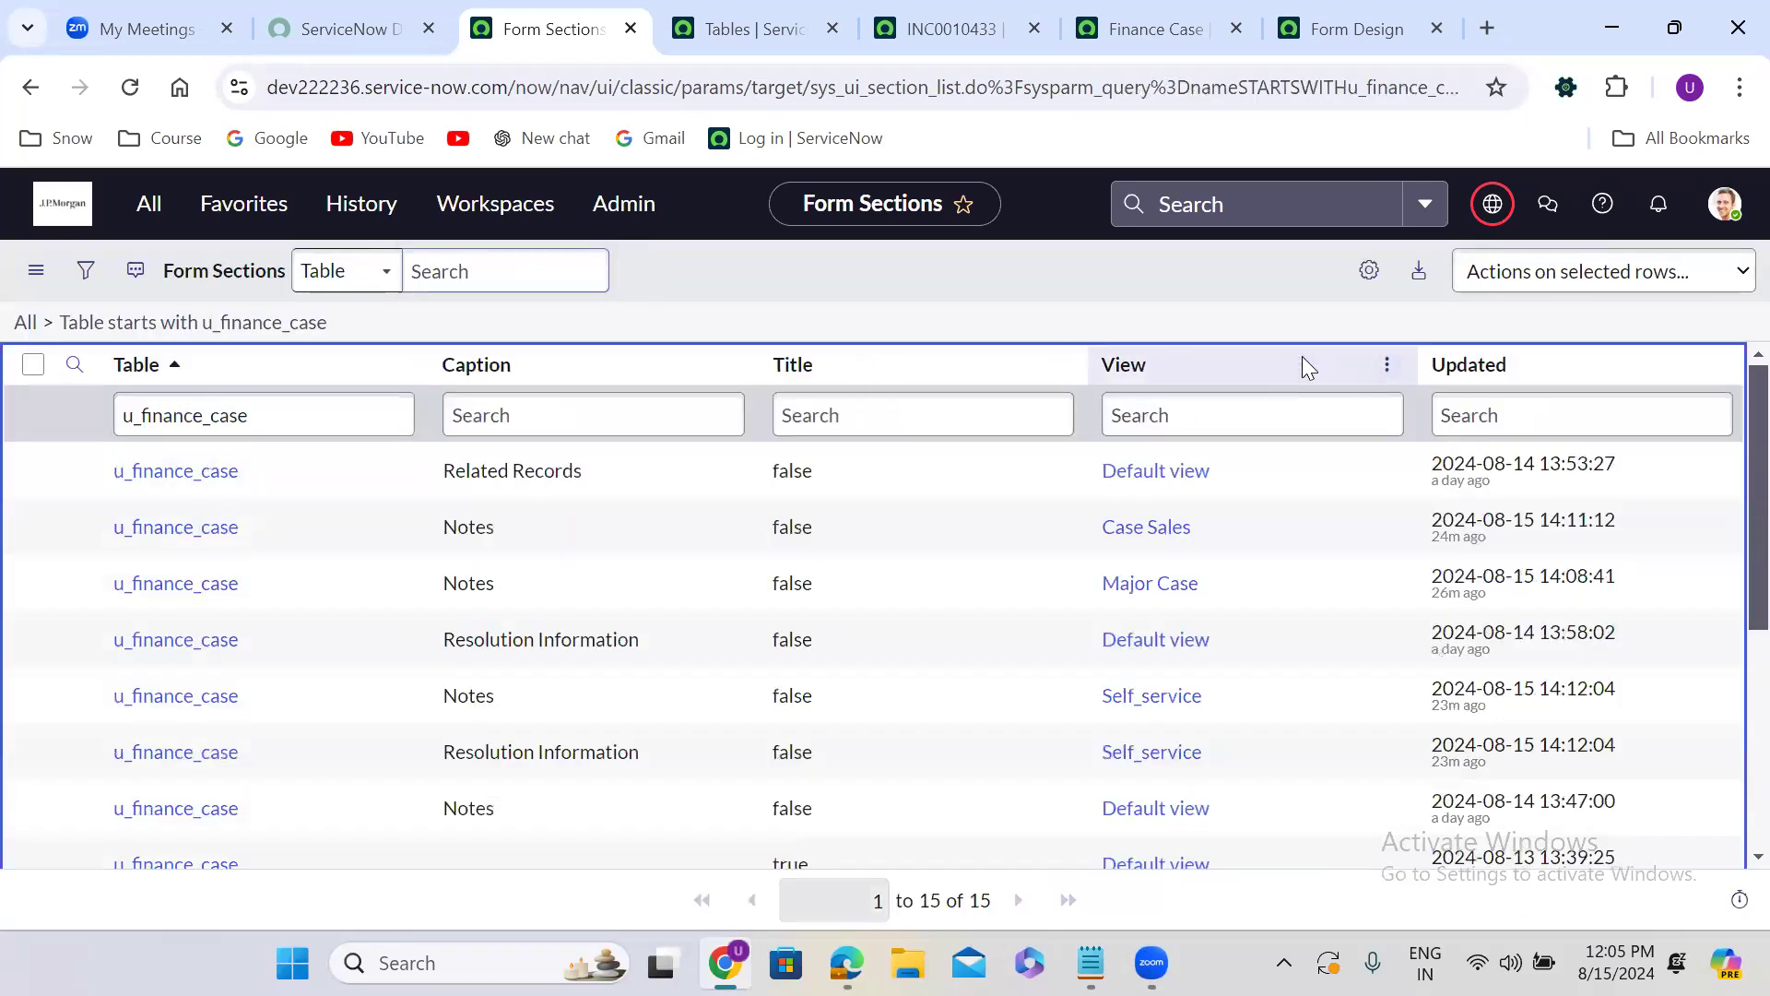
Group the filtered form sections by View.
left_click(1388, 368)
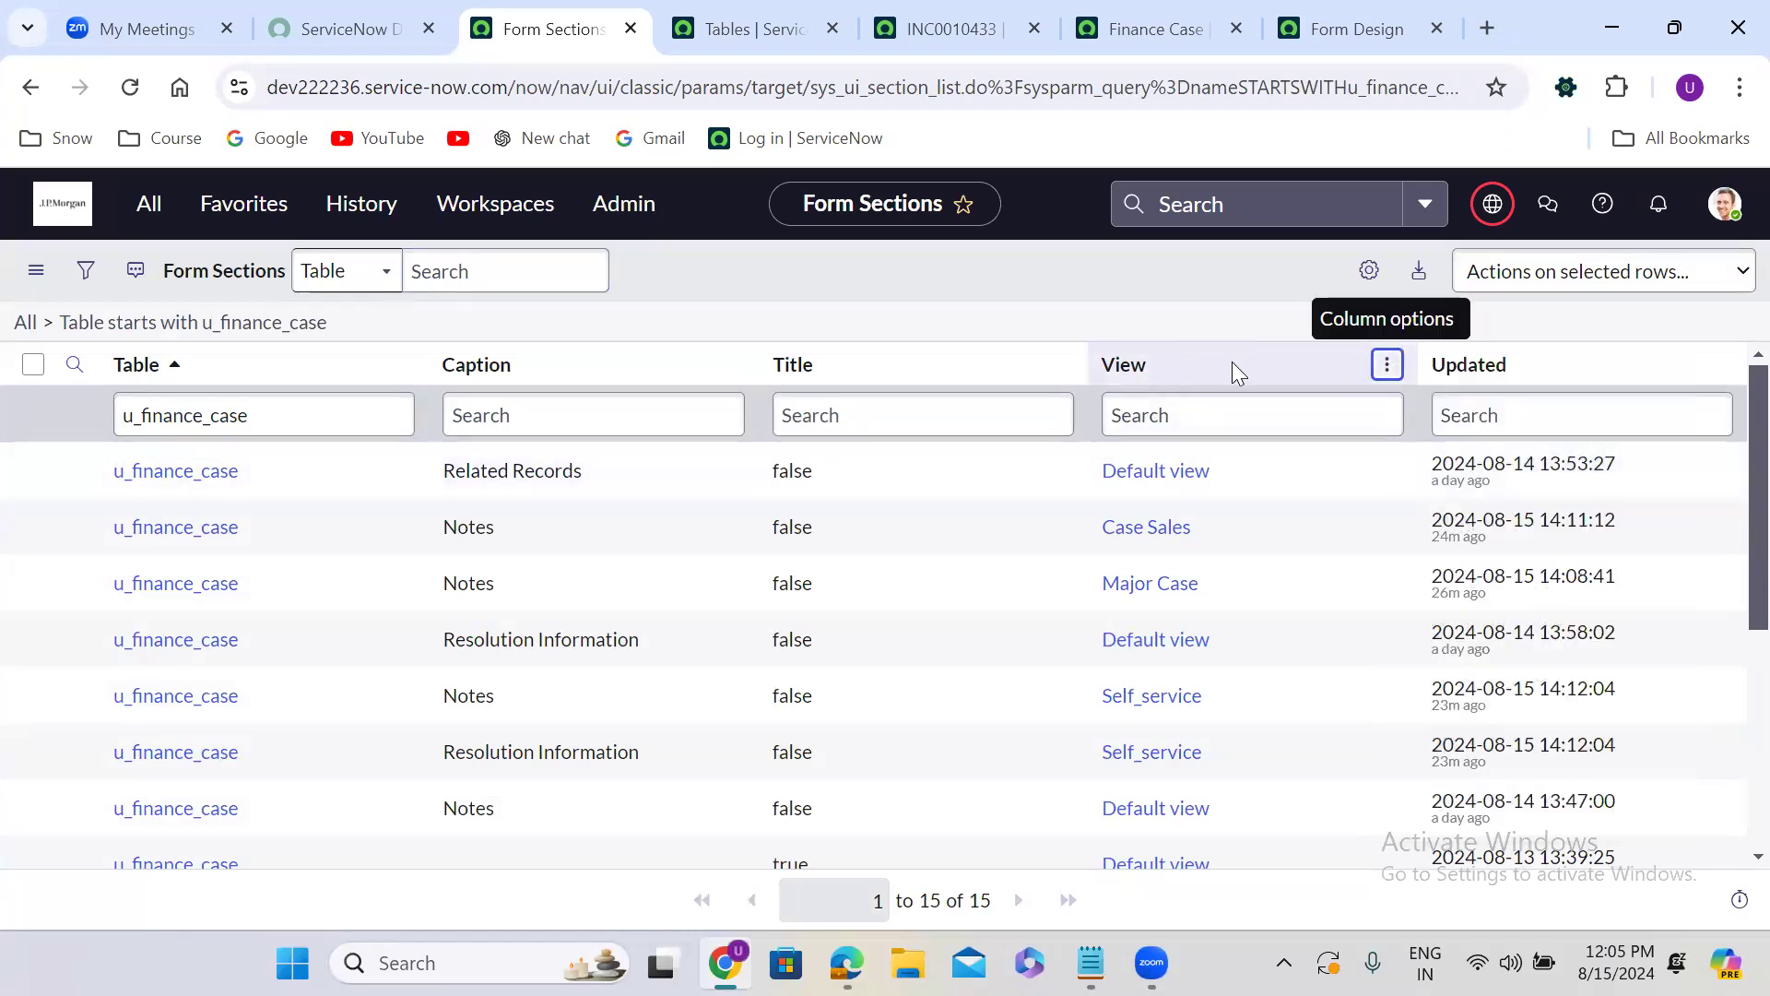
left_click(865, 354)
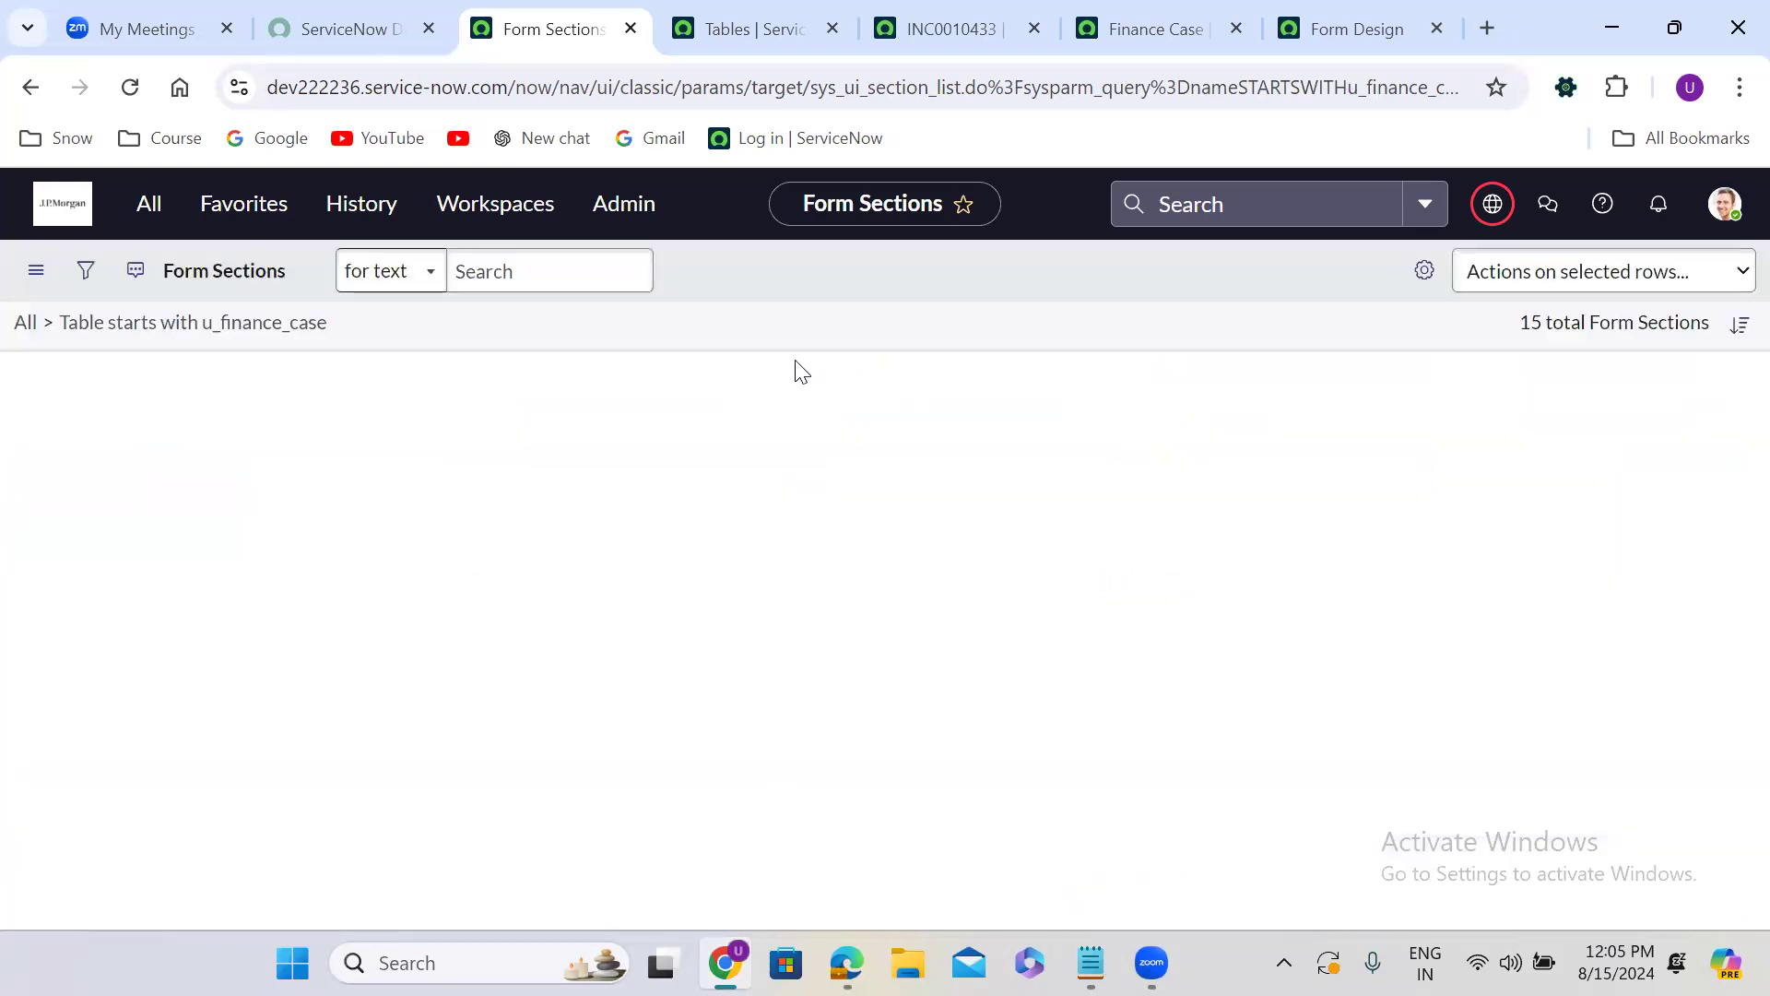
left_click(564, 329)
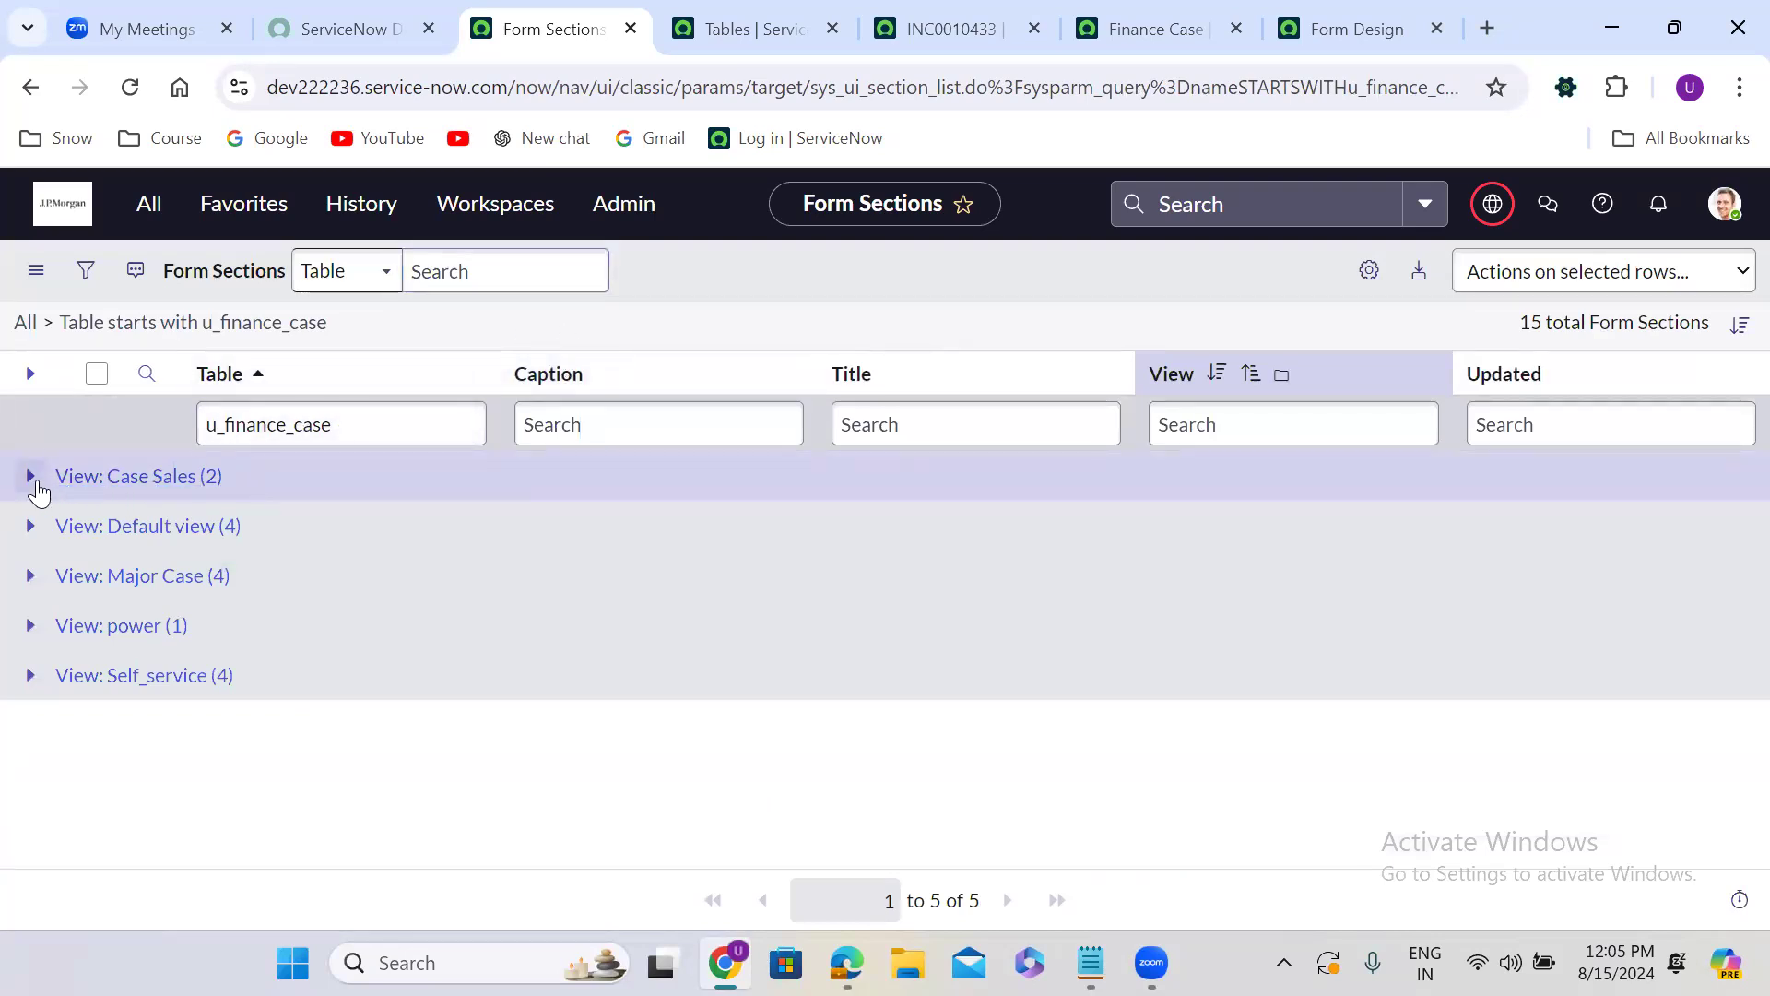
Examine the form sections of the Case Sales, Default view and Major Case groups, comparing the last two again.
left_click(30, 476)
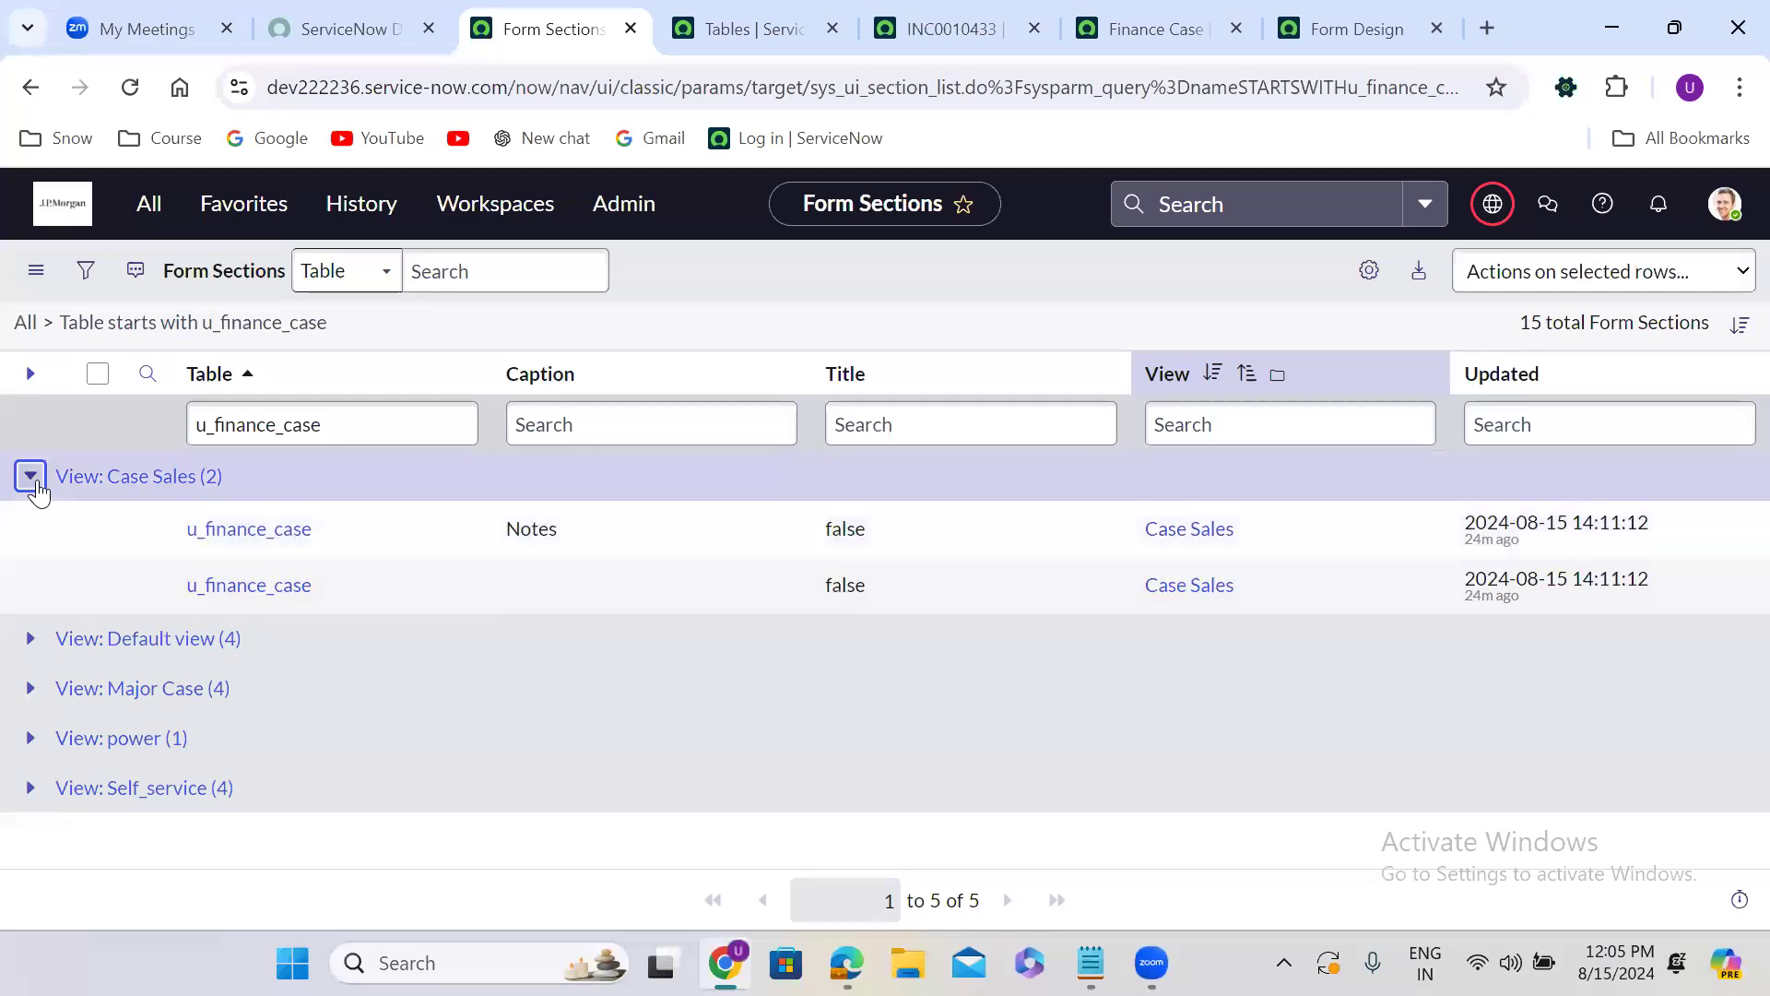
left_click(30, 476)
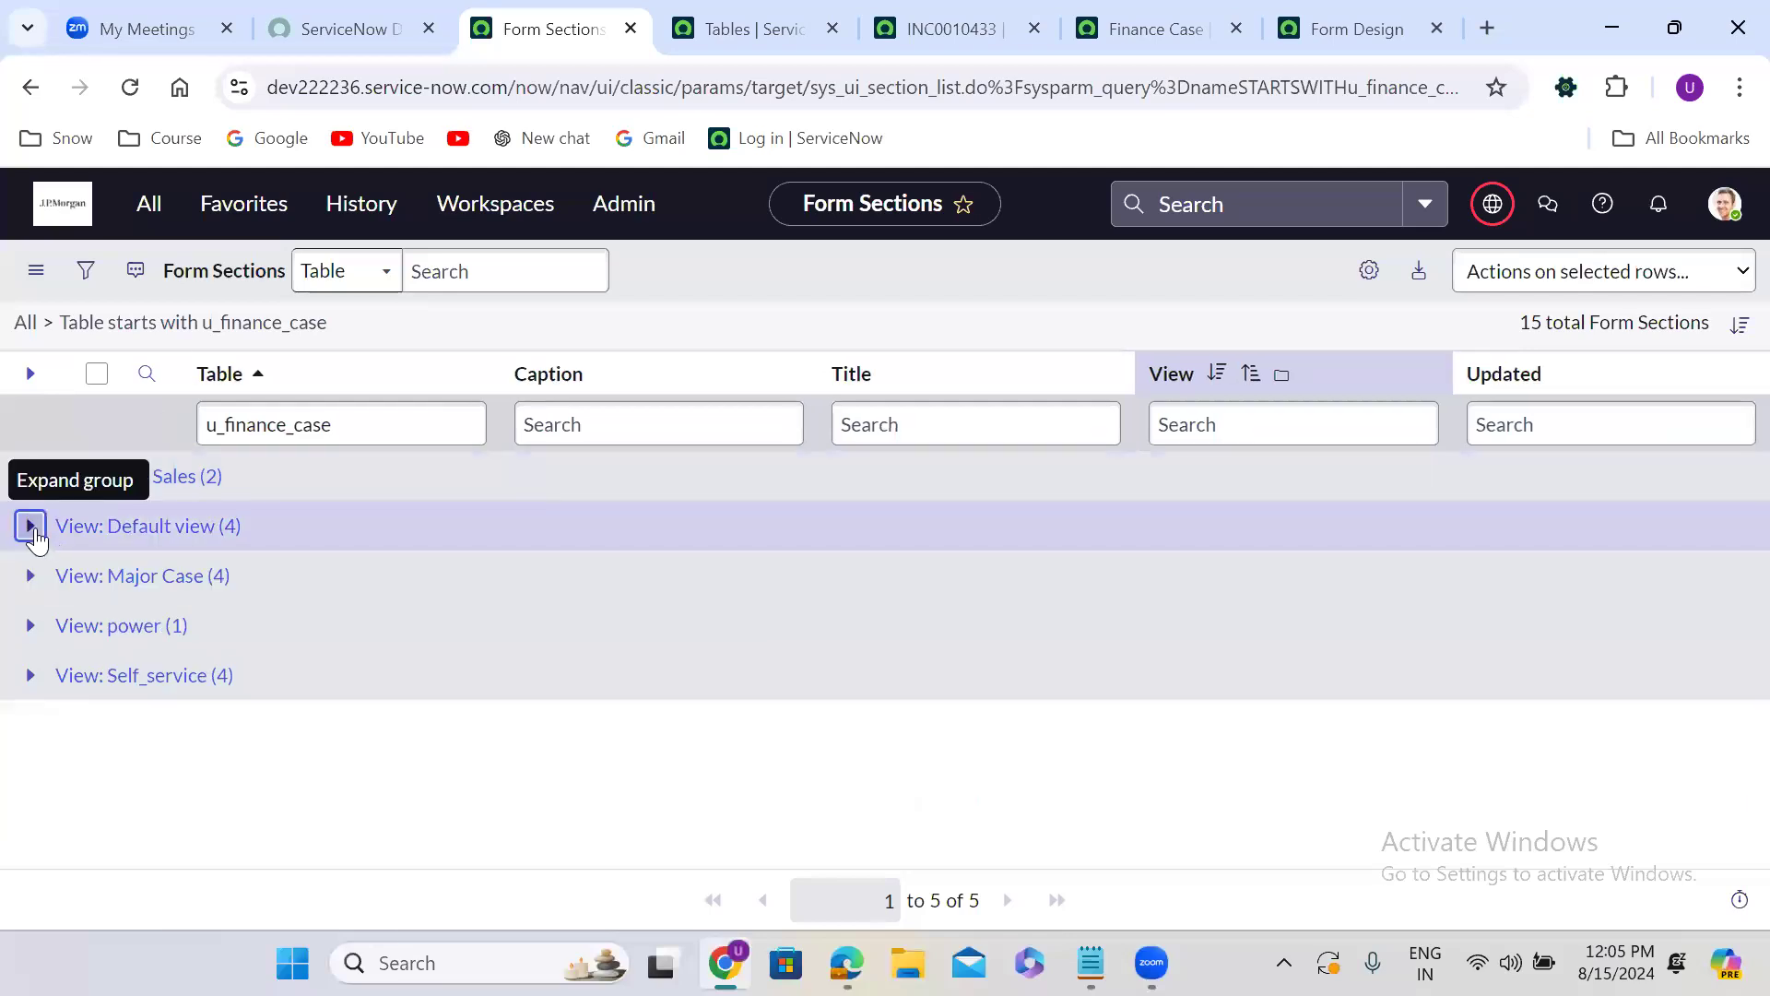
left_click(31, 525)
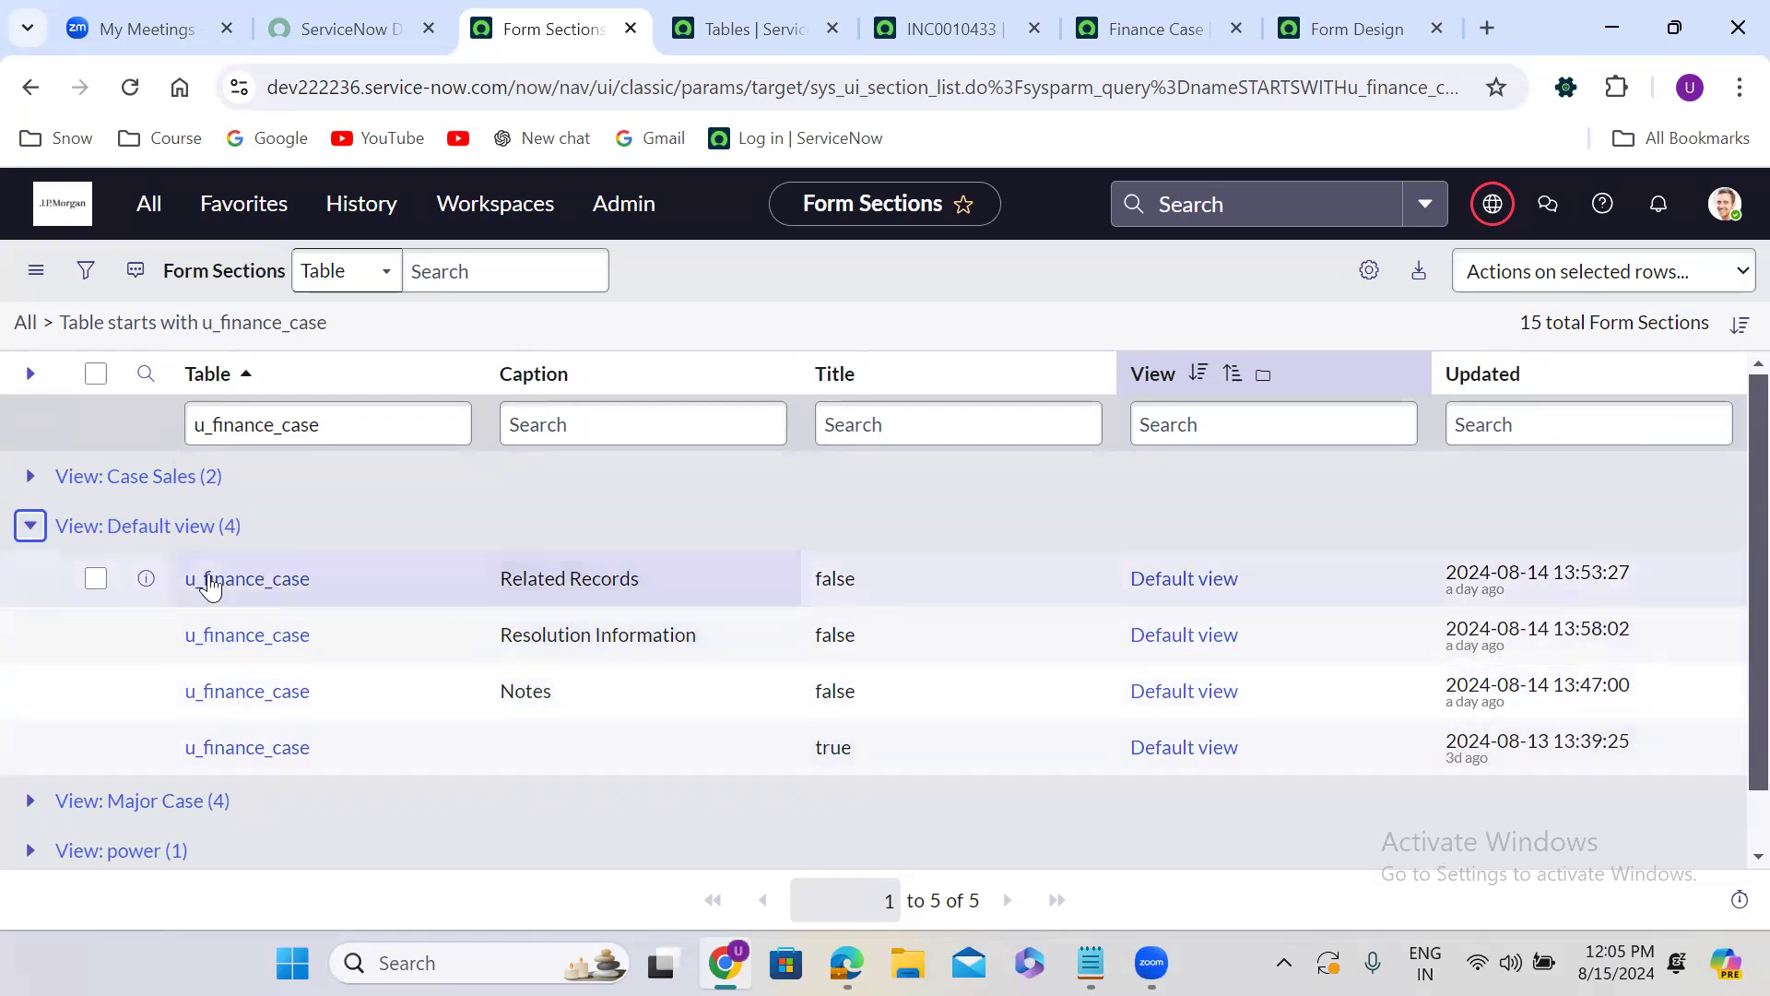
left_click(30, 526)
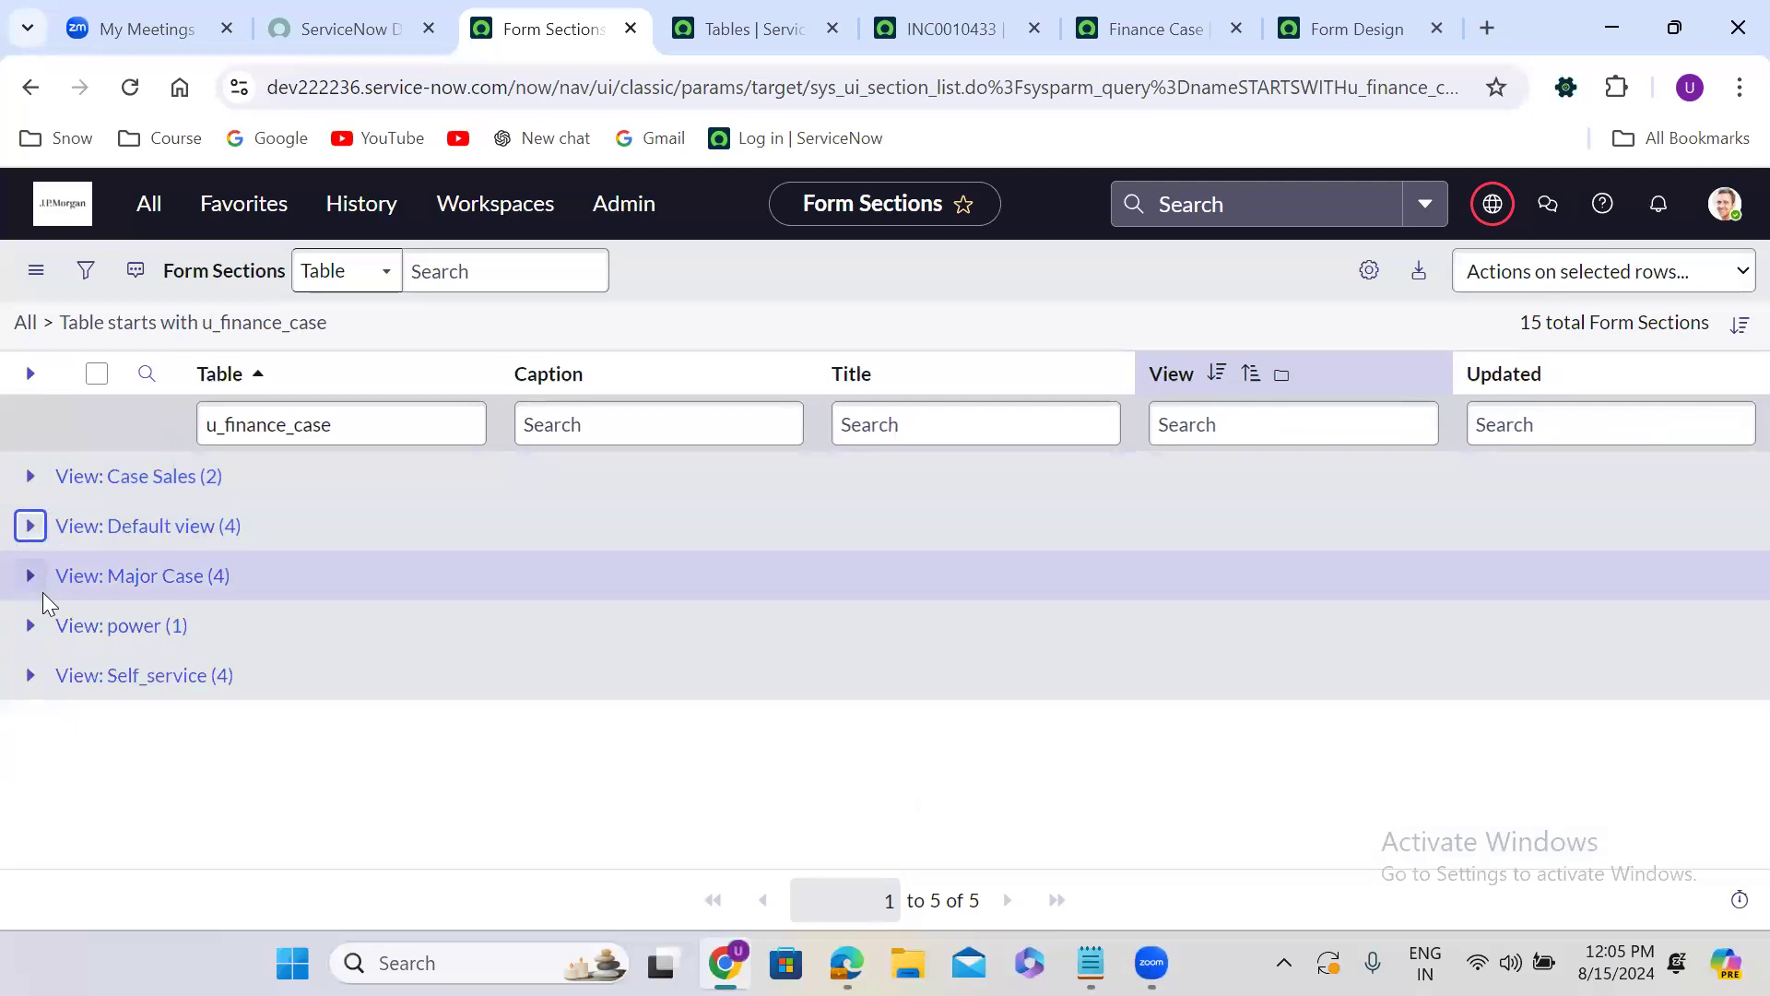
left_click(30, 575)
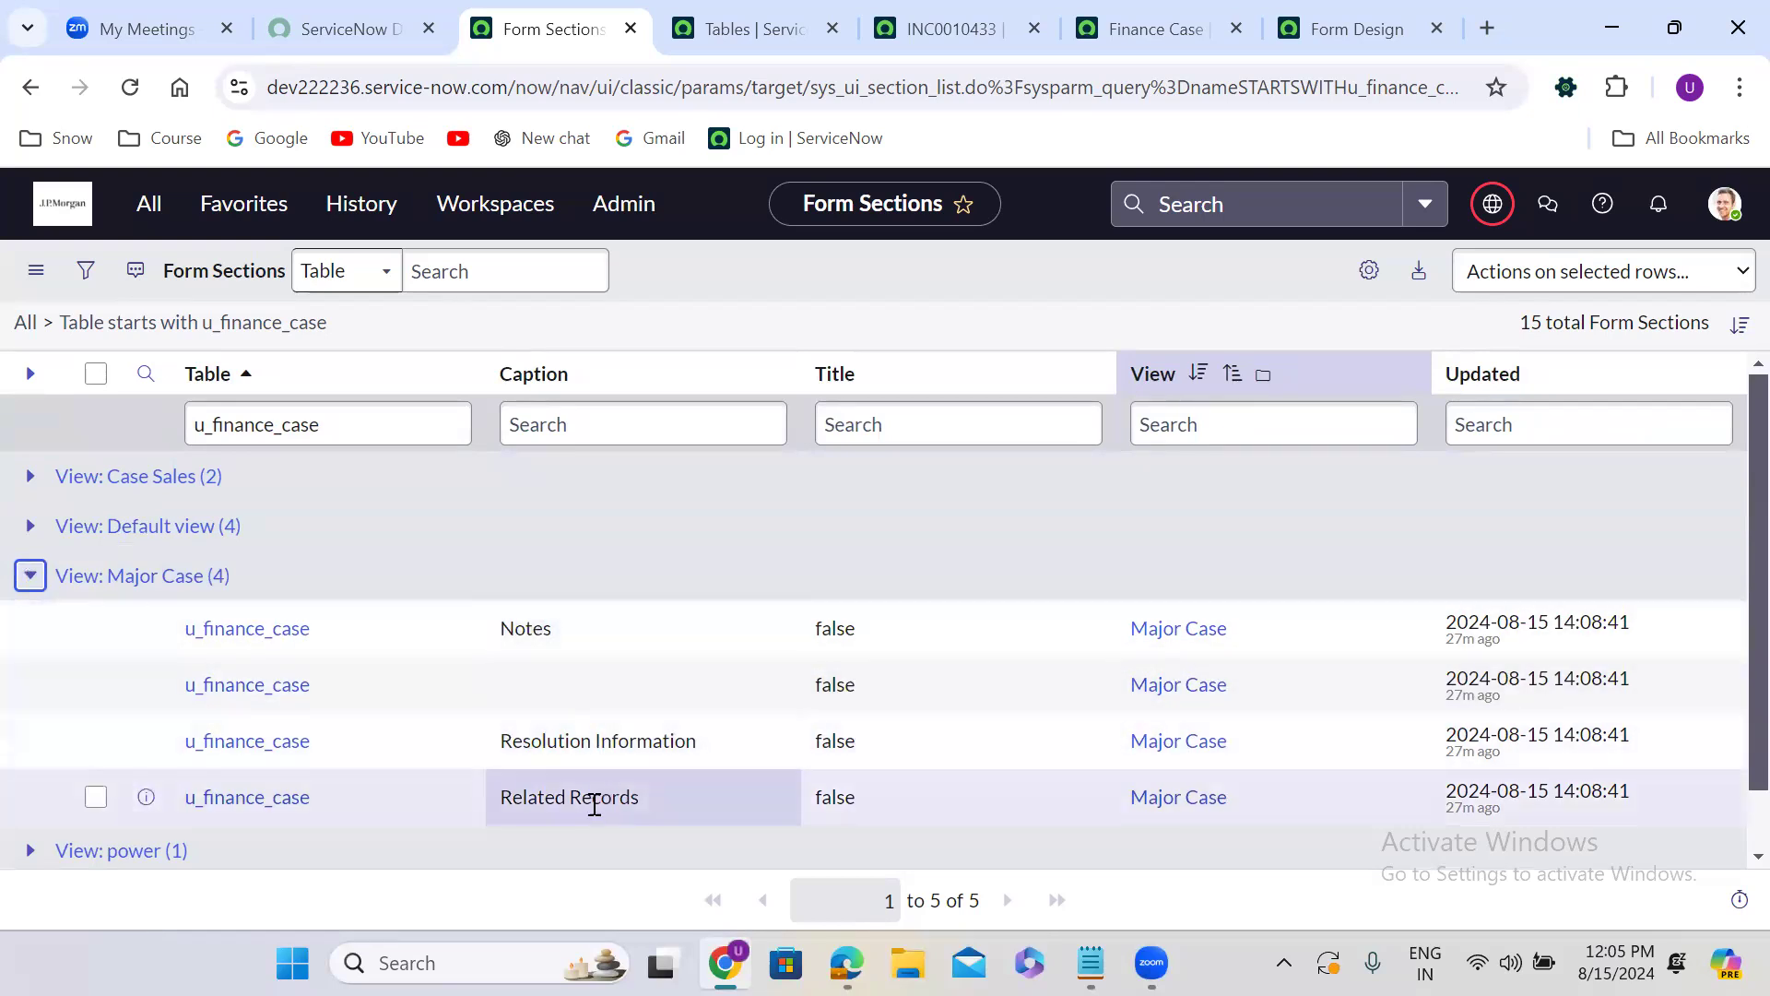
left_click(31, 578)
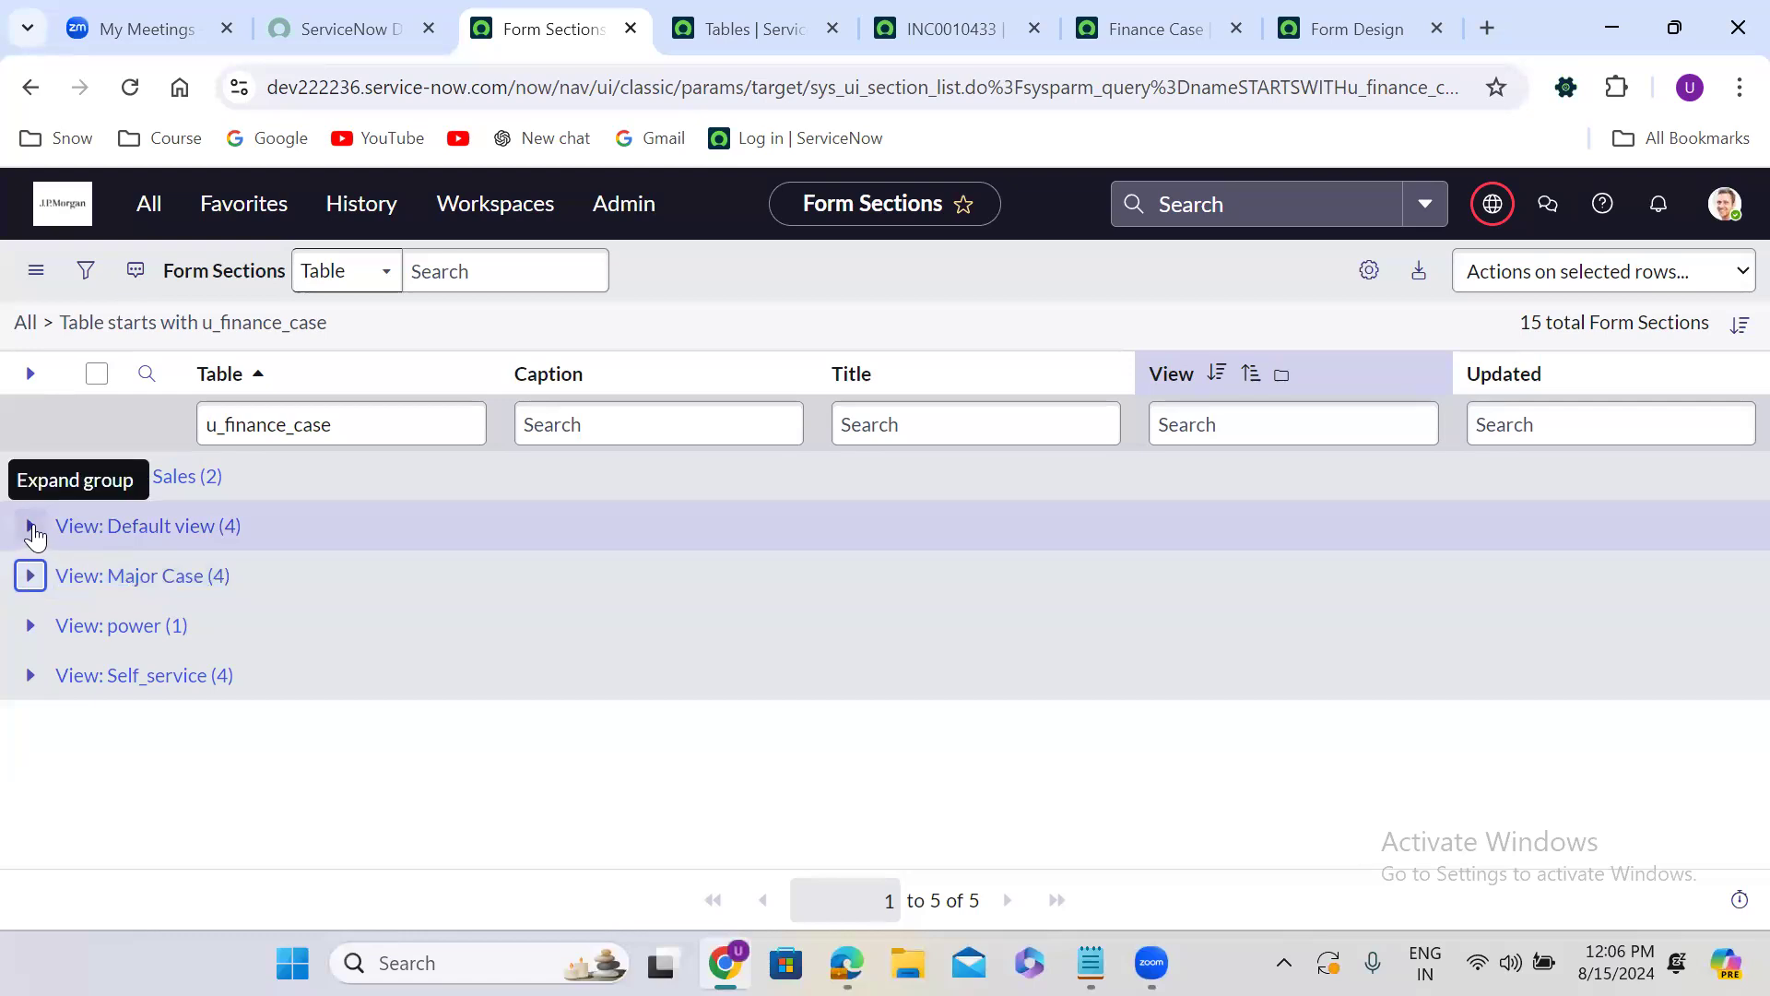
left_click(31, 527)
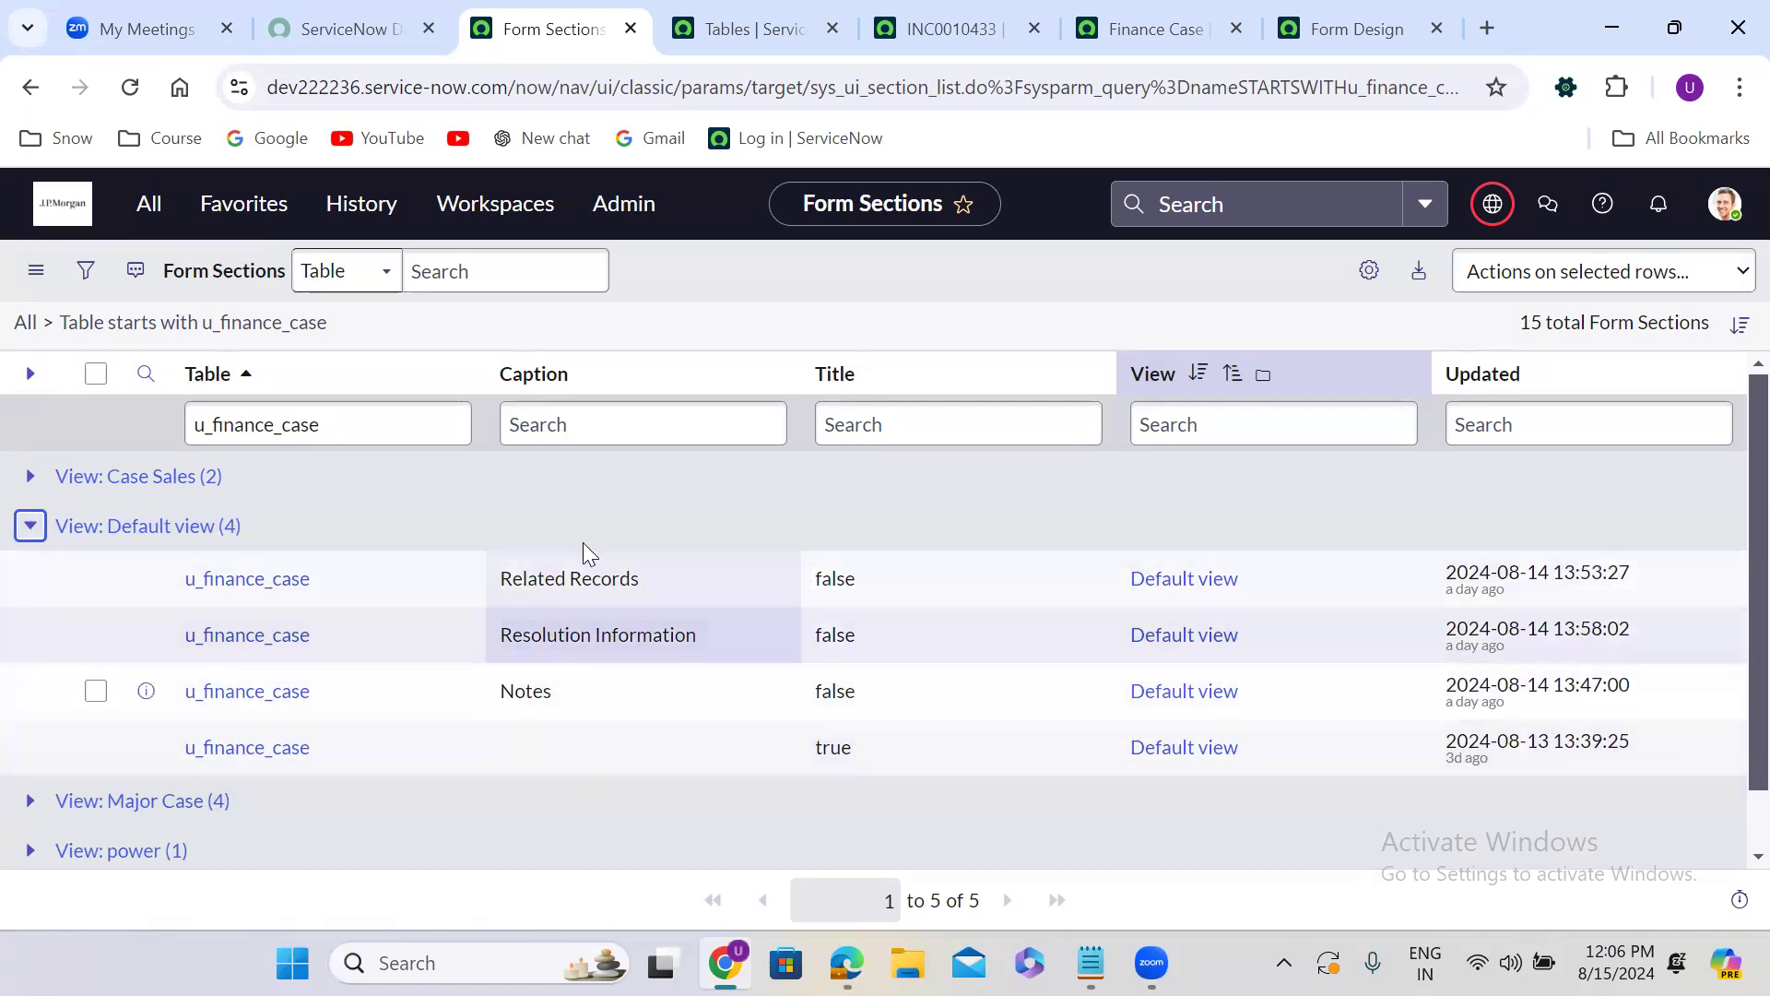
left_click(30, 525)
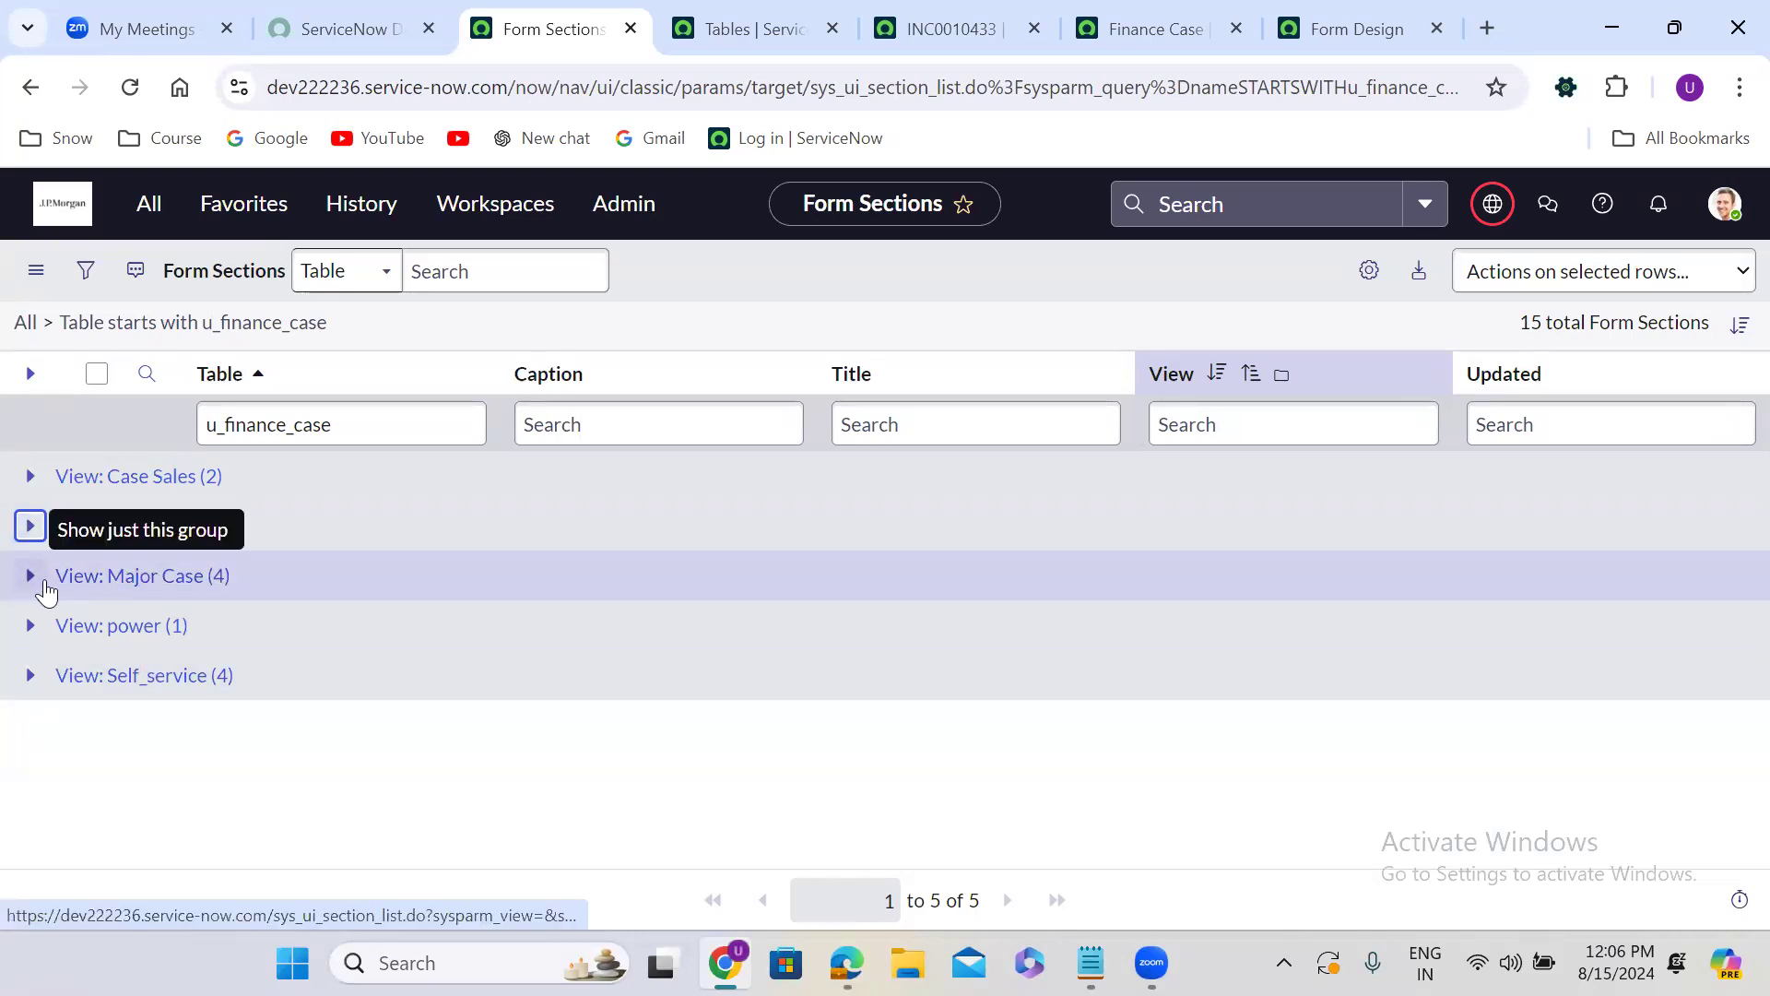
left_click(29, 575)
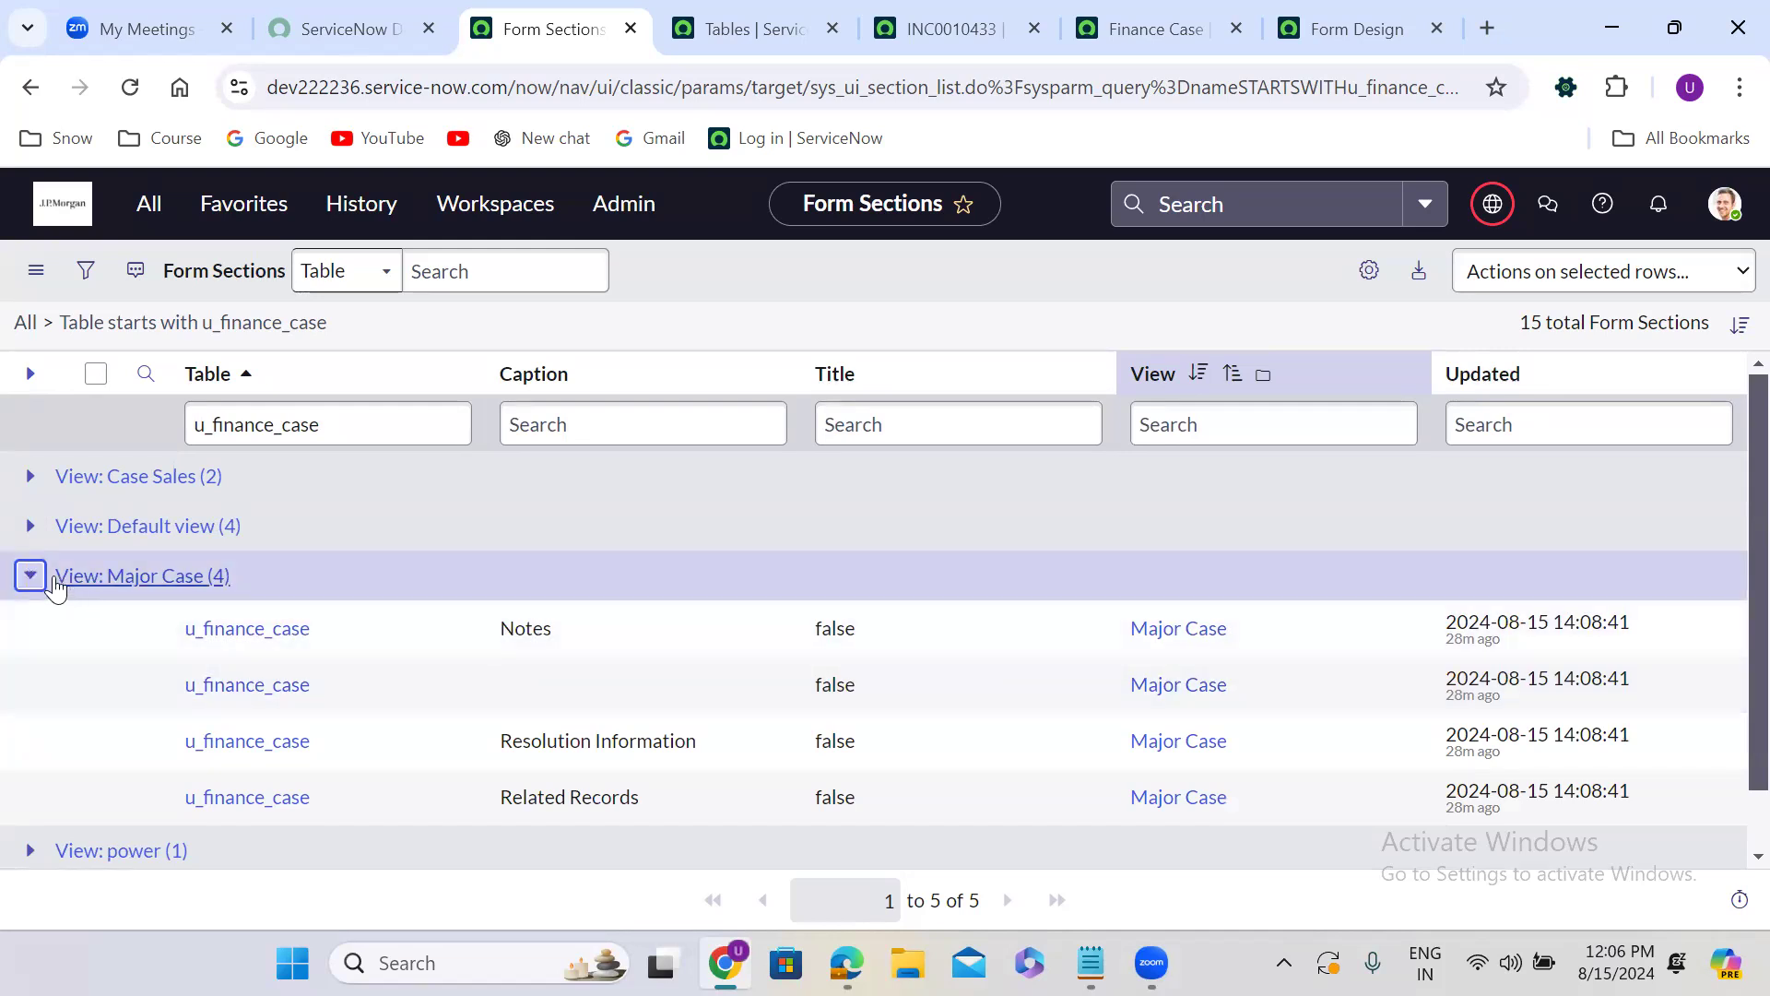
left_click(30, 576)
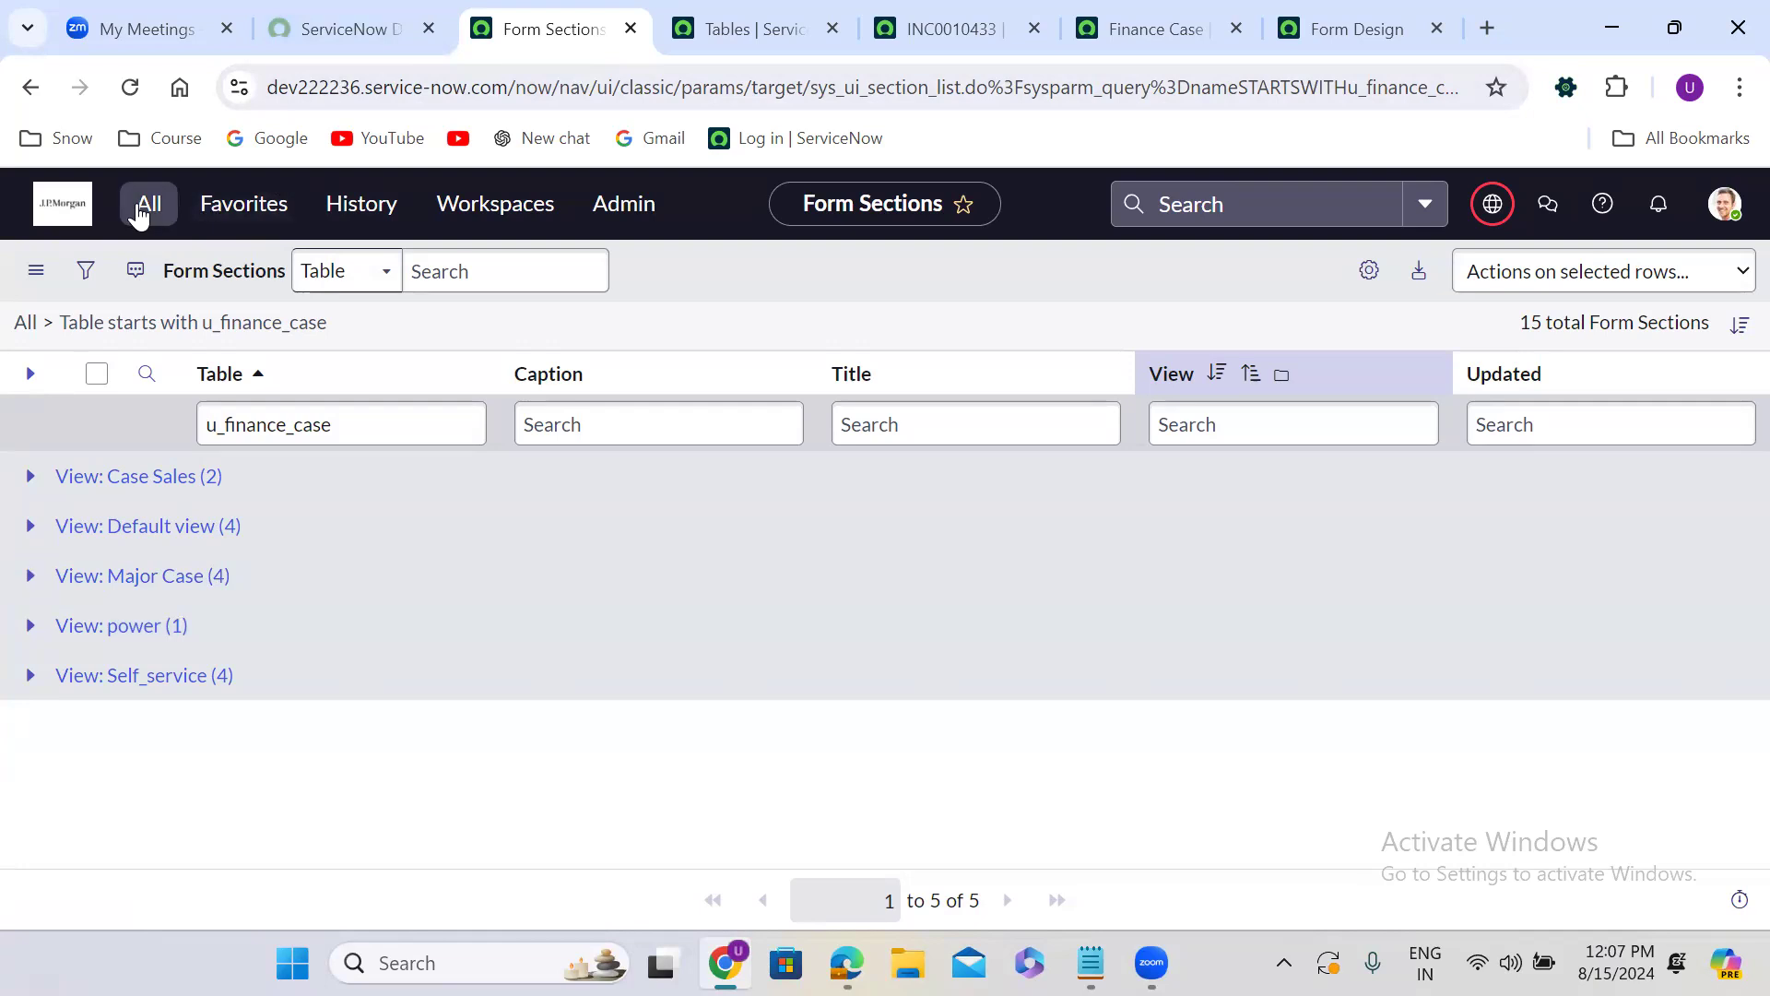
Open the System UI Views module in a separate tab by searching the navigator for "views".
left_click(143, 205)
type("views")
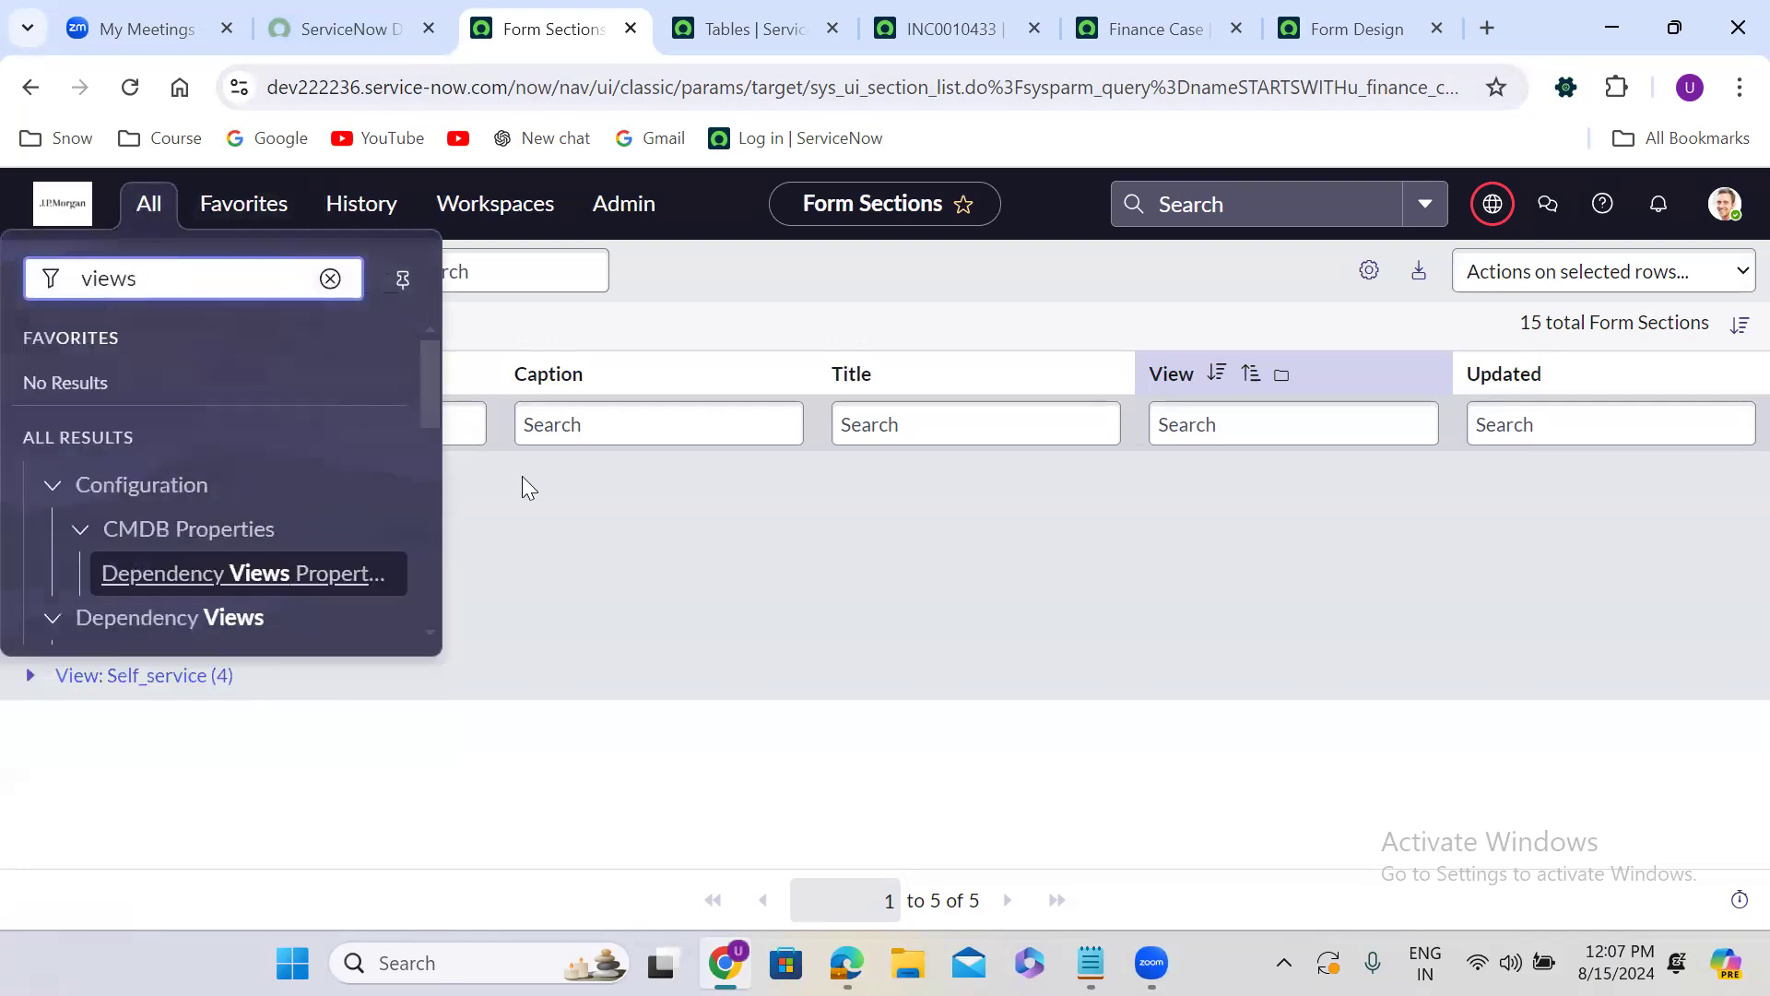
left_click_drag(430, 365, 455, 649)
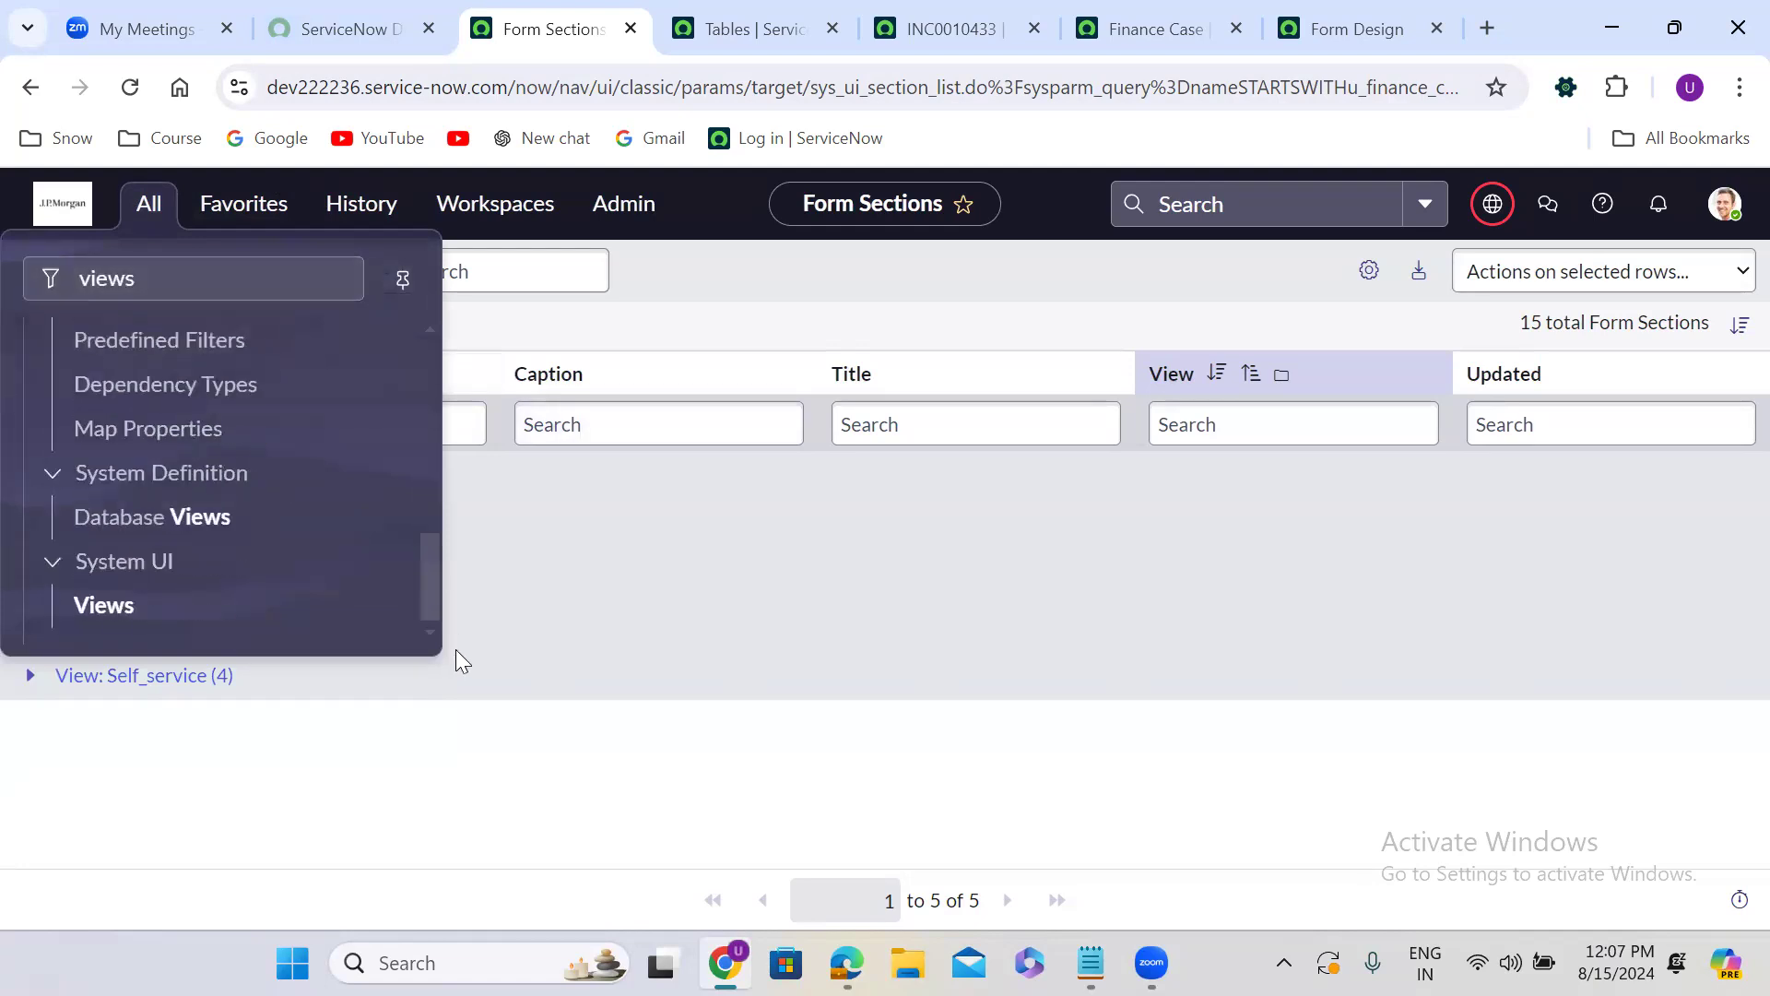
middle_click(118, 611)
left_click(622, 9)
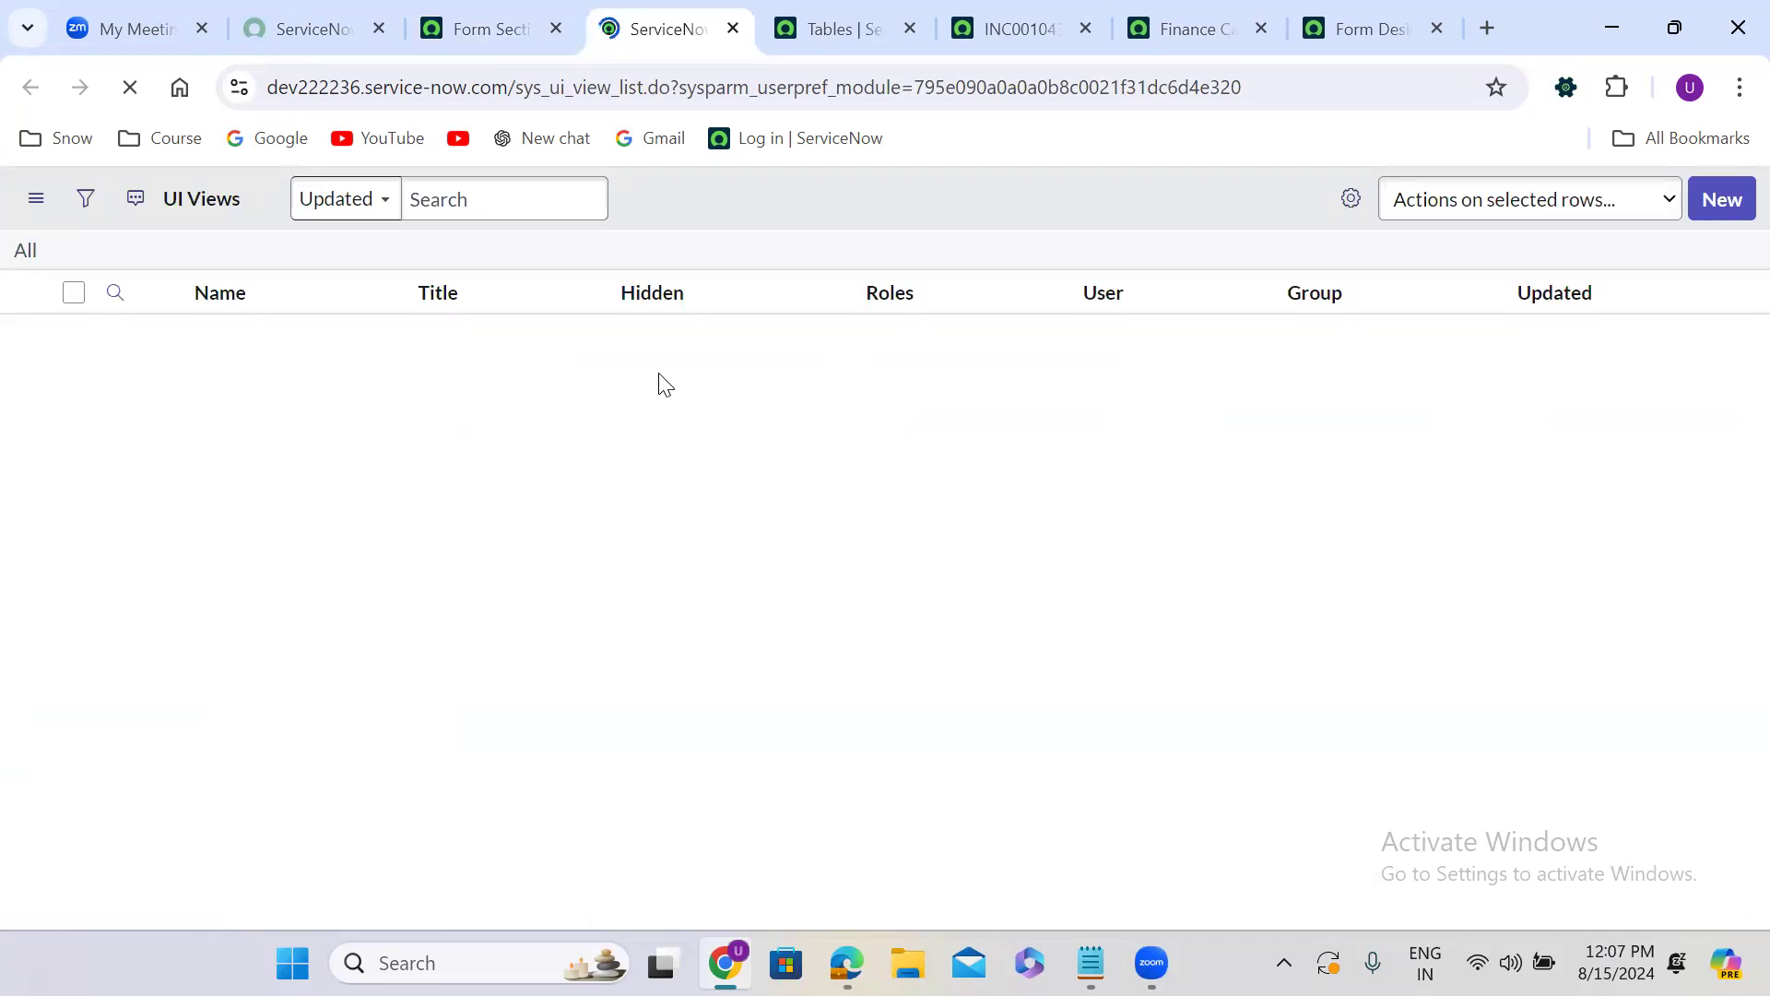
Filter the UI Views list by Title "Major case".
left_click(578, 342)
type("Major case")
key("Return")
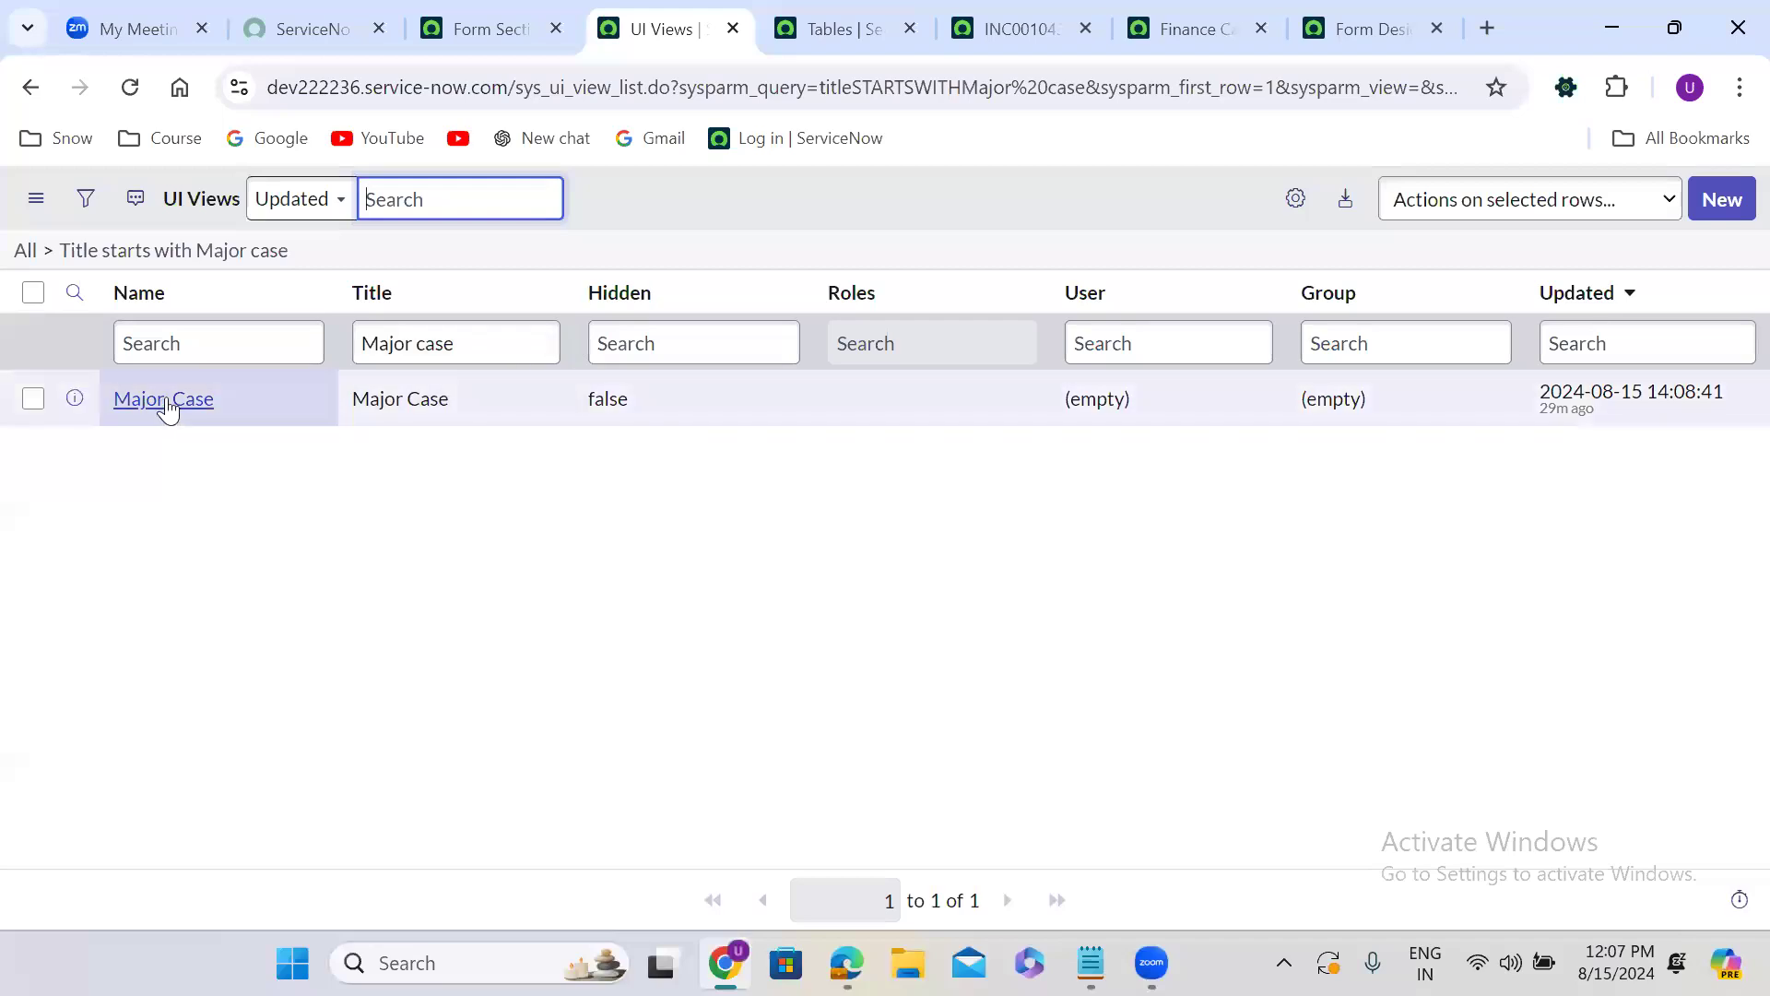
Delete the Major Case view together with its related records and refresh the filtered list.
left_click(32, 402)
left_click(32, 402)
left_click(1470, 203)
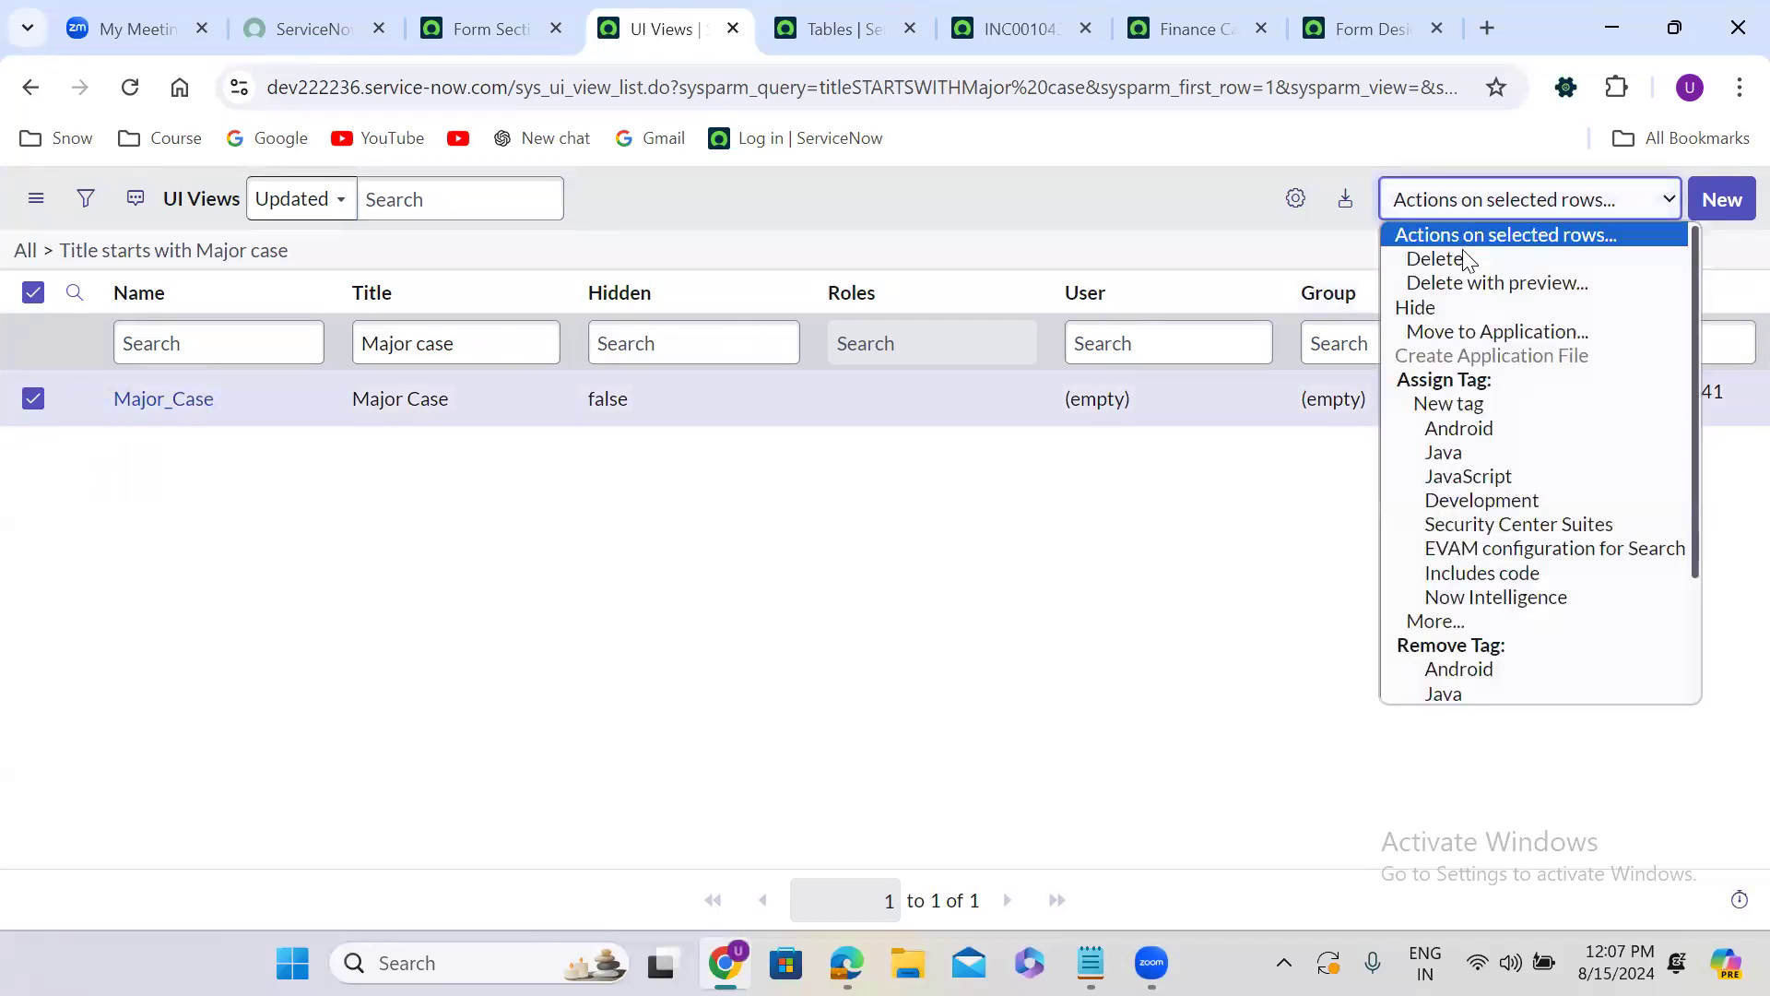
left_click(1465, 260)
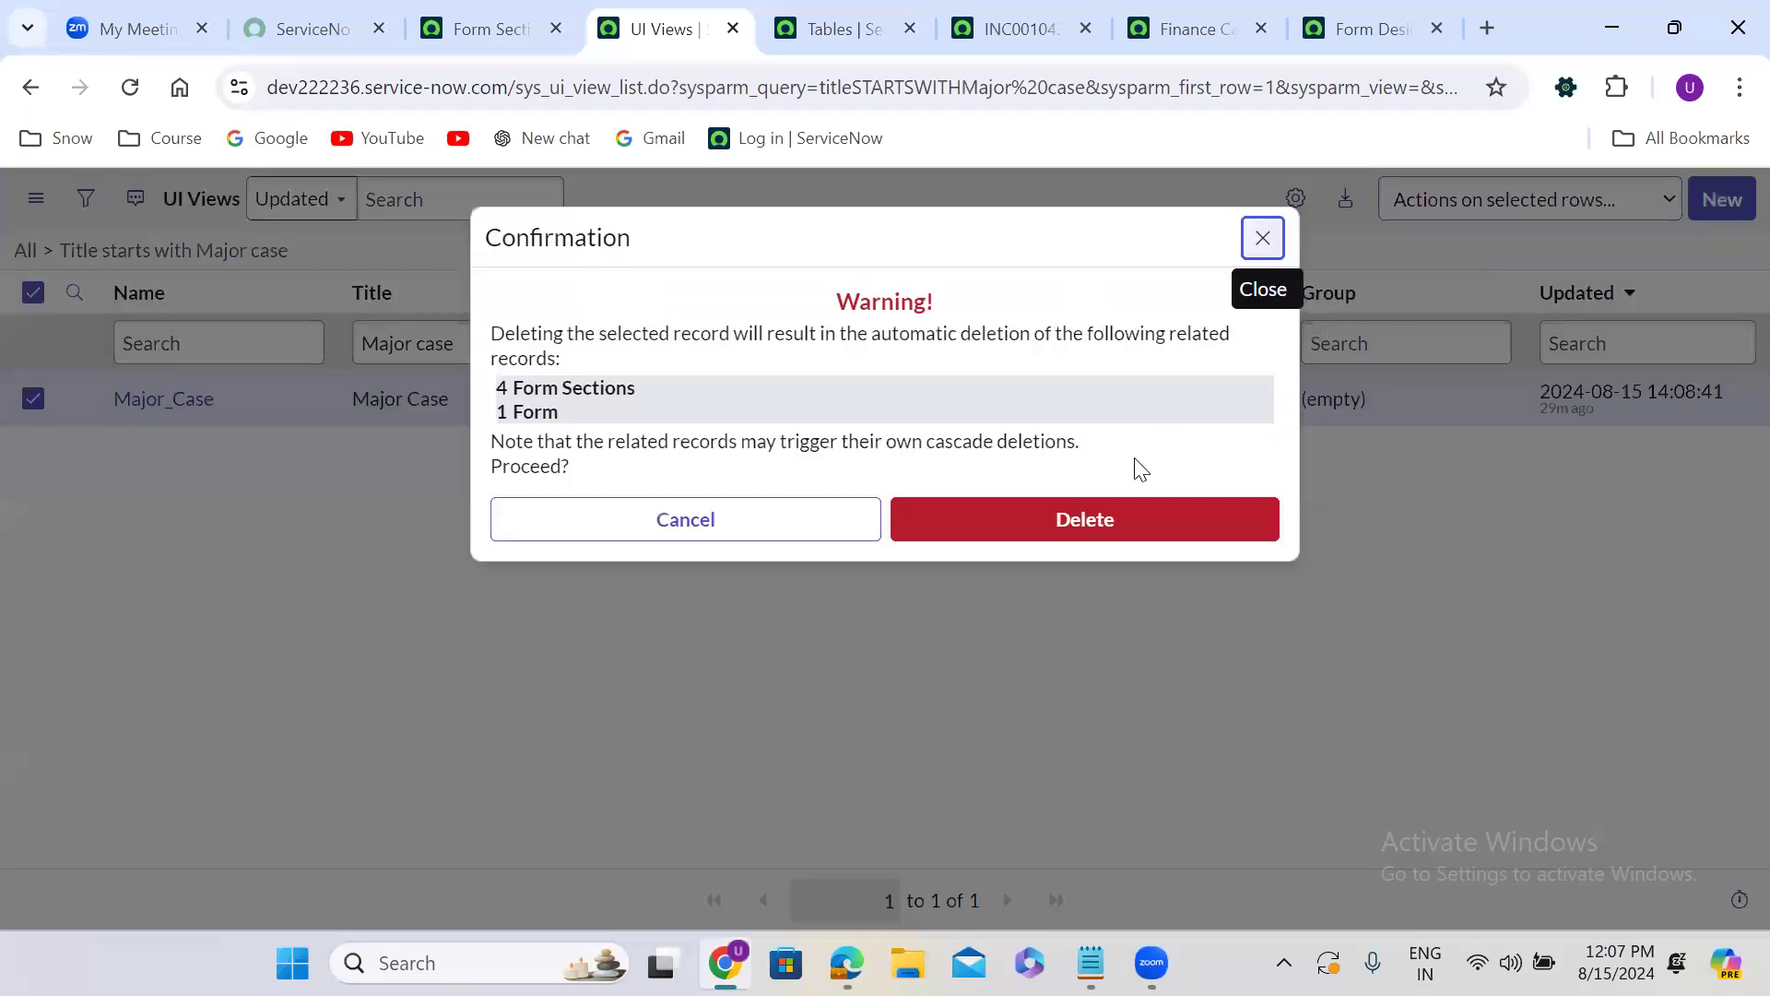
left_click(1081, 524)
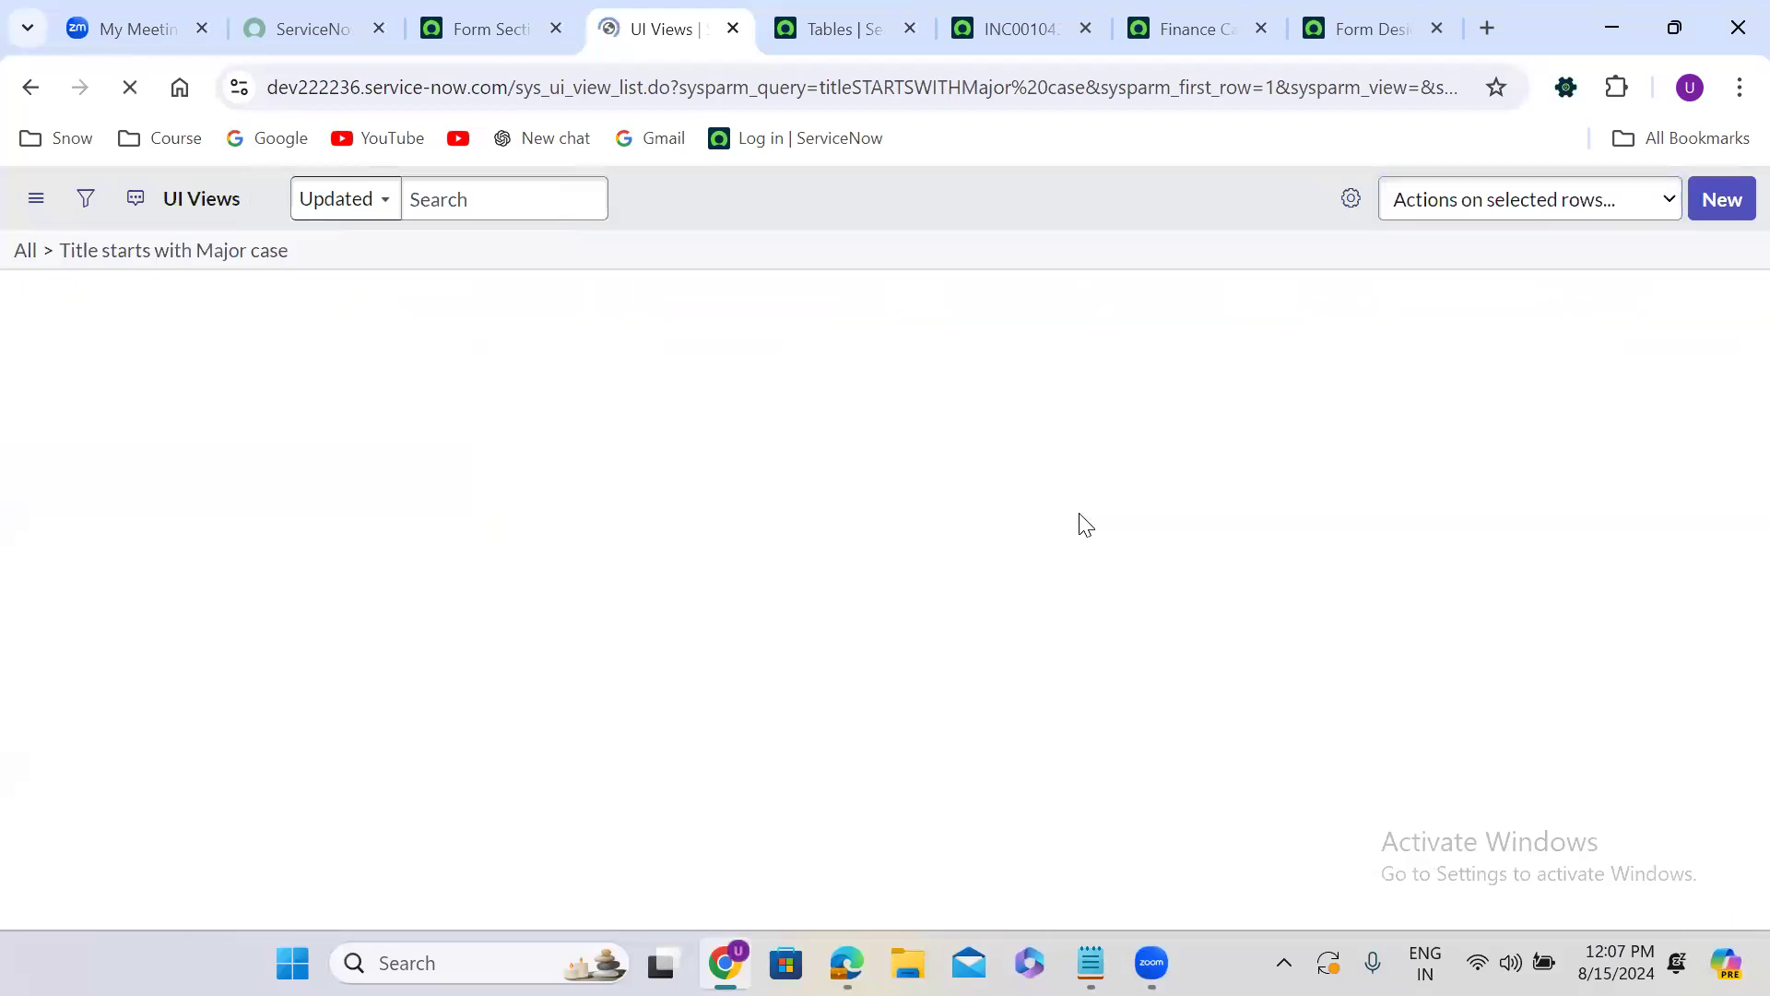
left_click(224, 254)
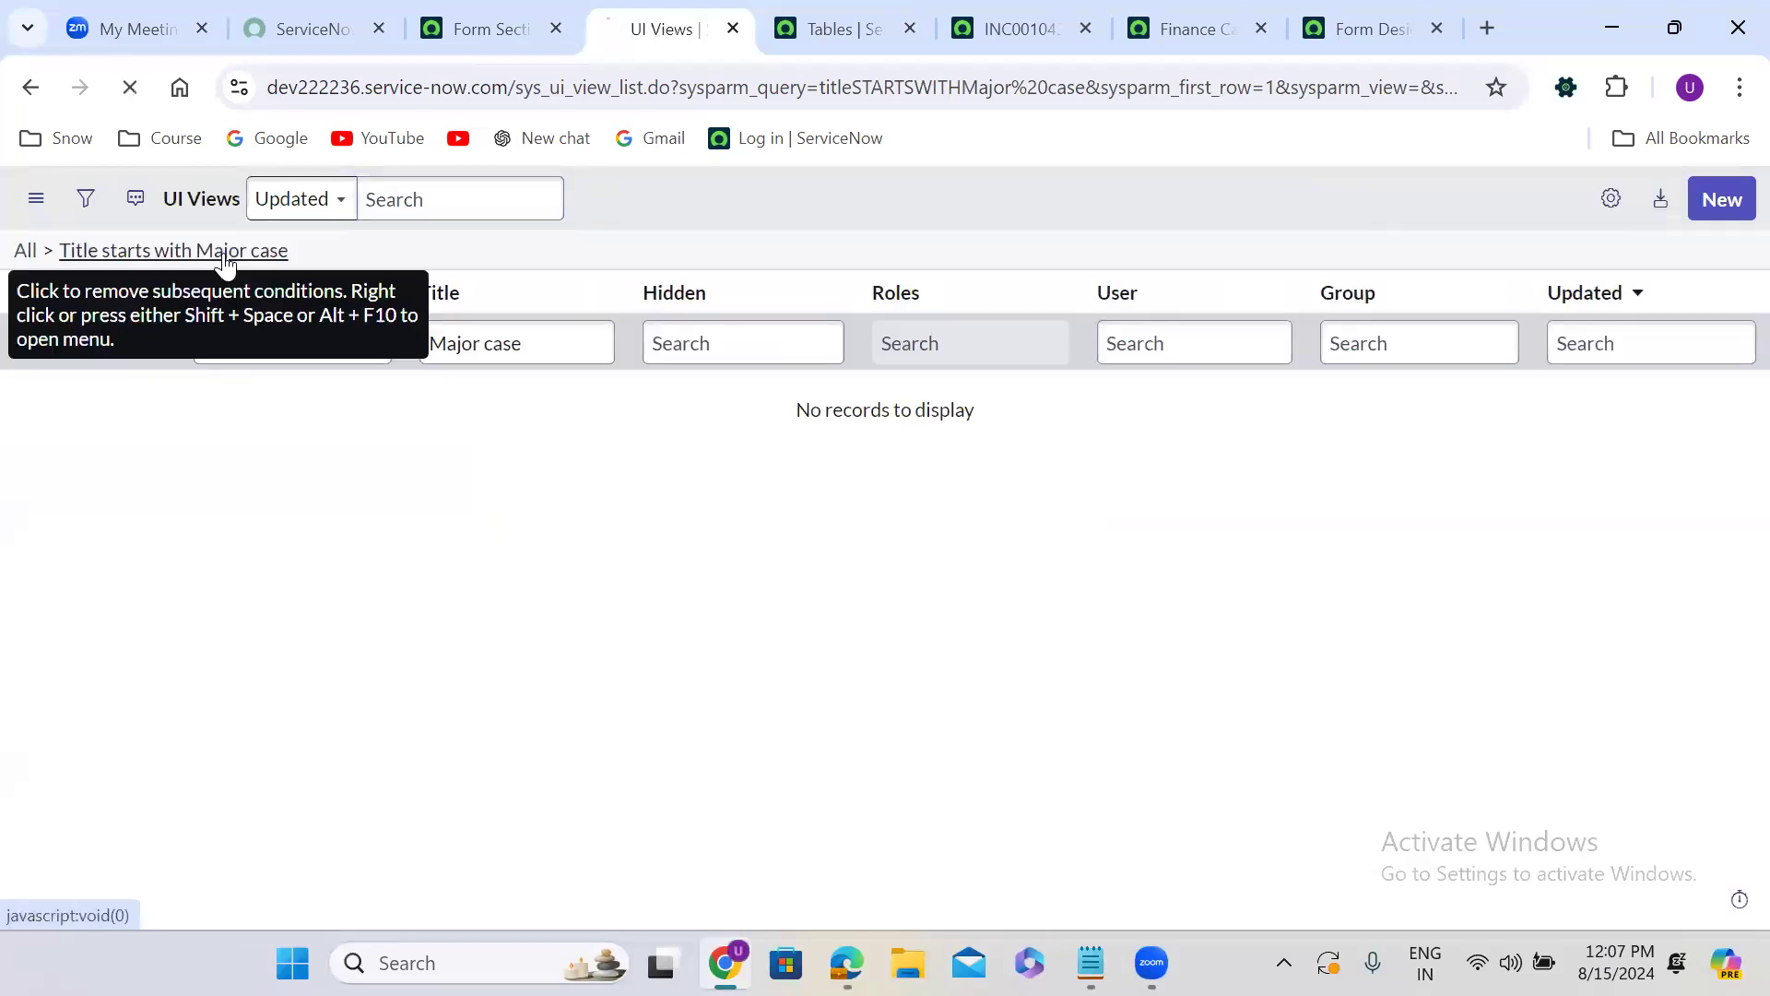
Reload Form Design for the Finance Case table, declining Form Builder, and check its list of views.
left_click(1332, 5)
left_click(130, 86)
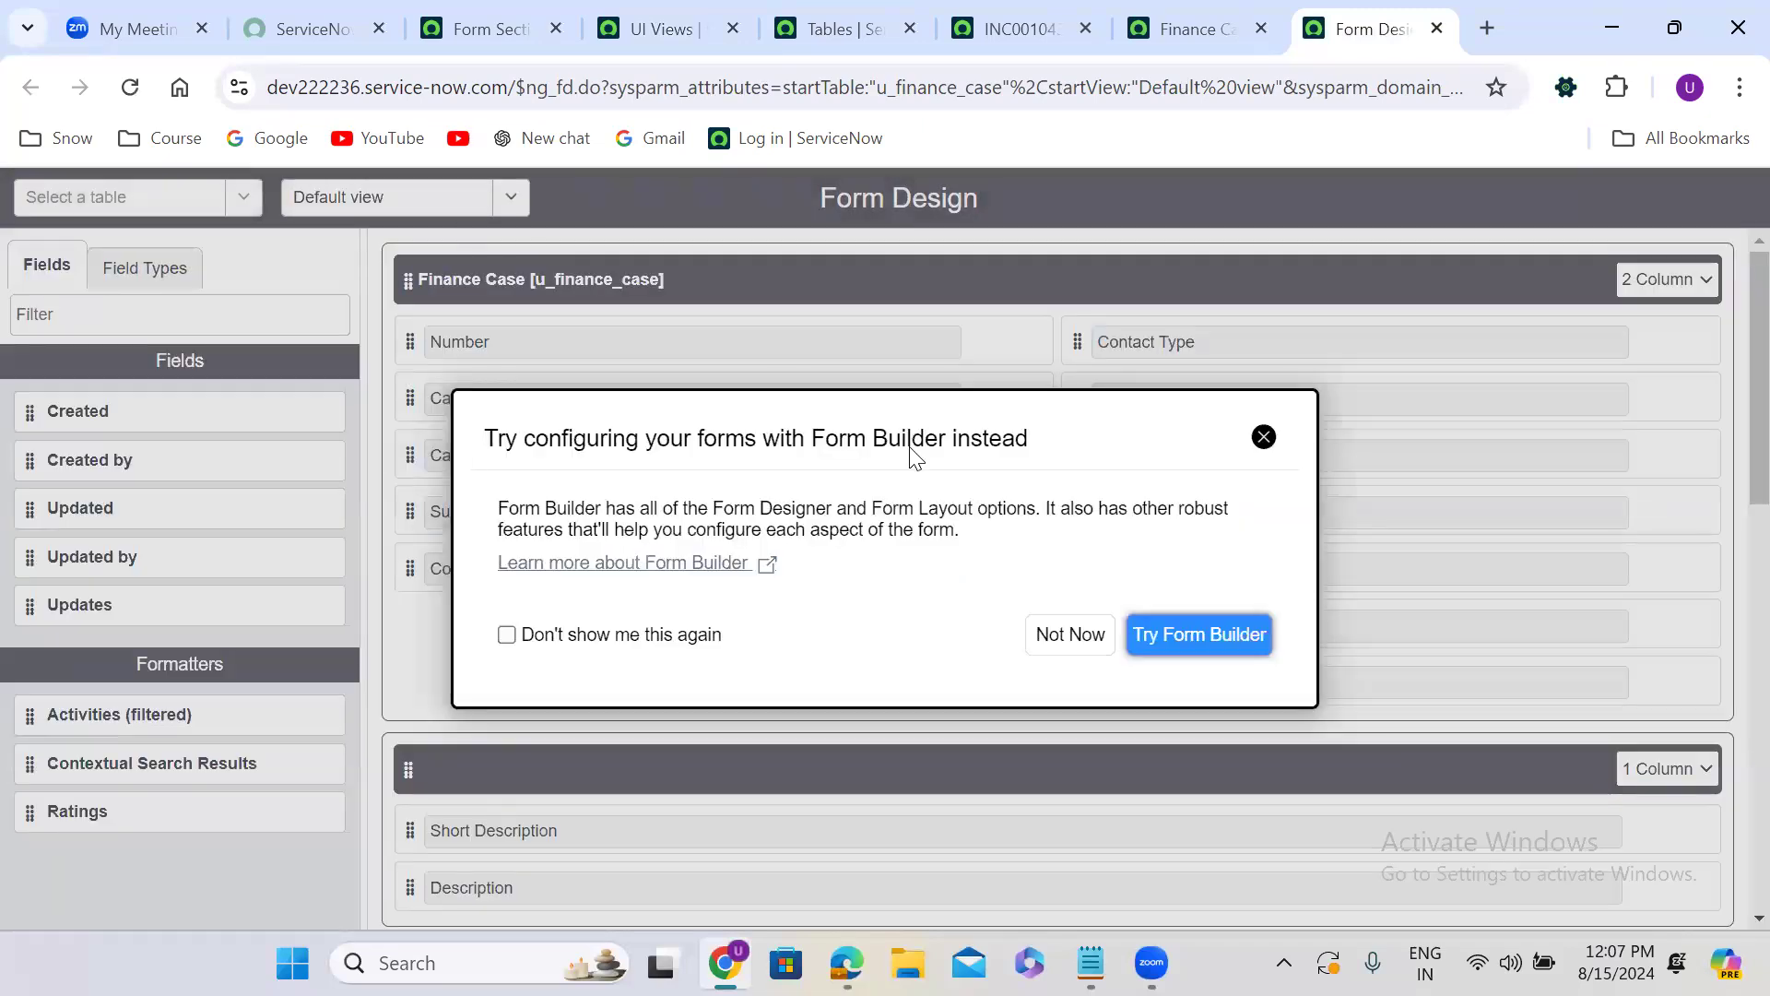
left_click(1069, 634)
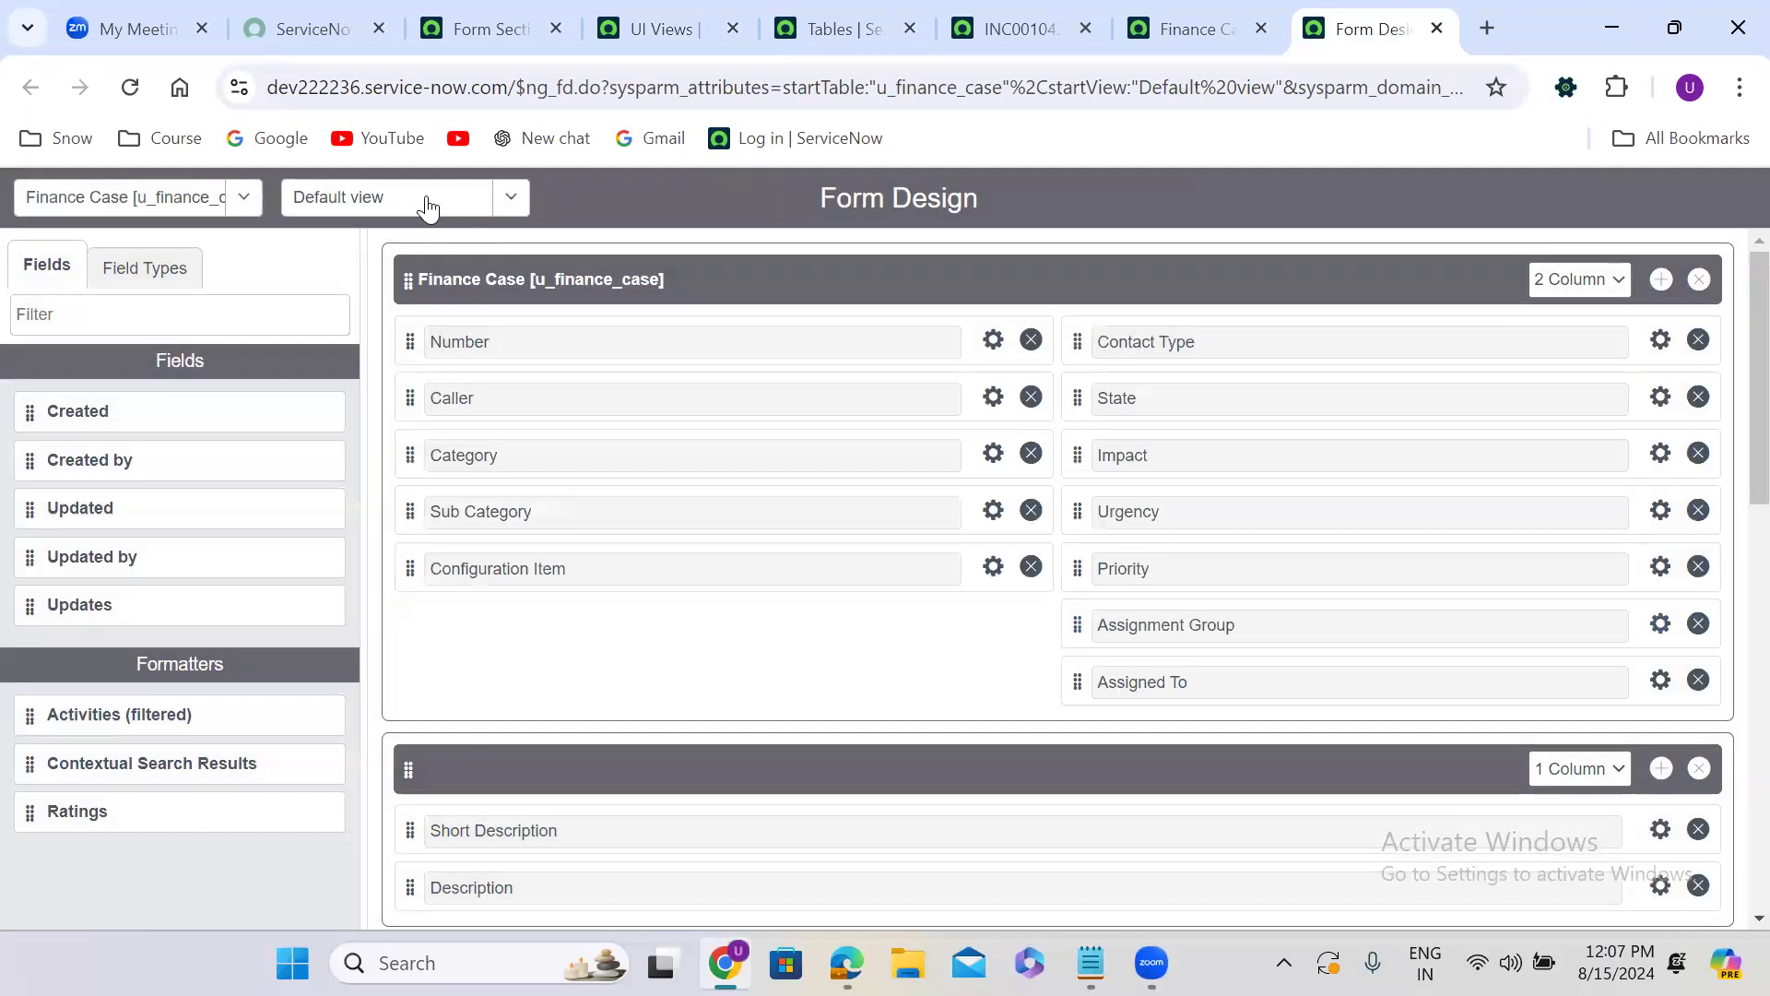
left_click(426, 199)
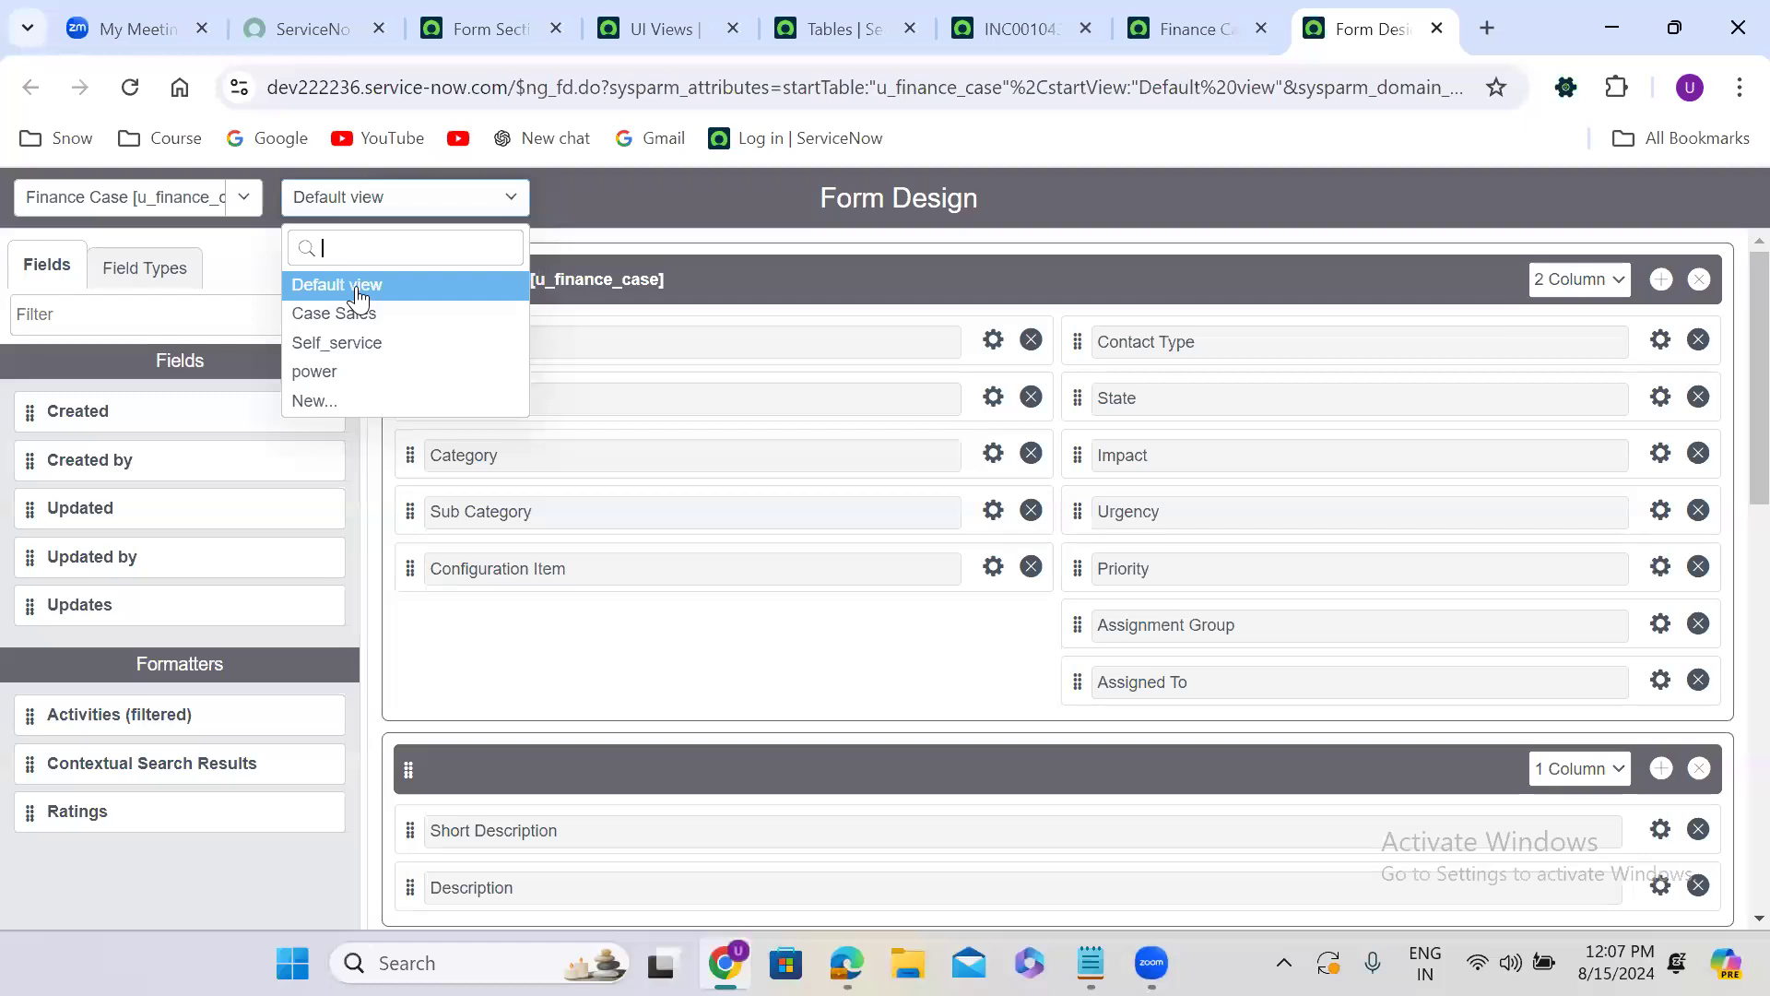
Return to the Form Sections list, refresh its u_finance_case filter and group the records by View again.
left_click(498, 13)
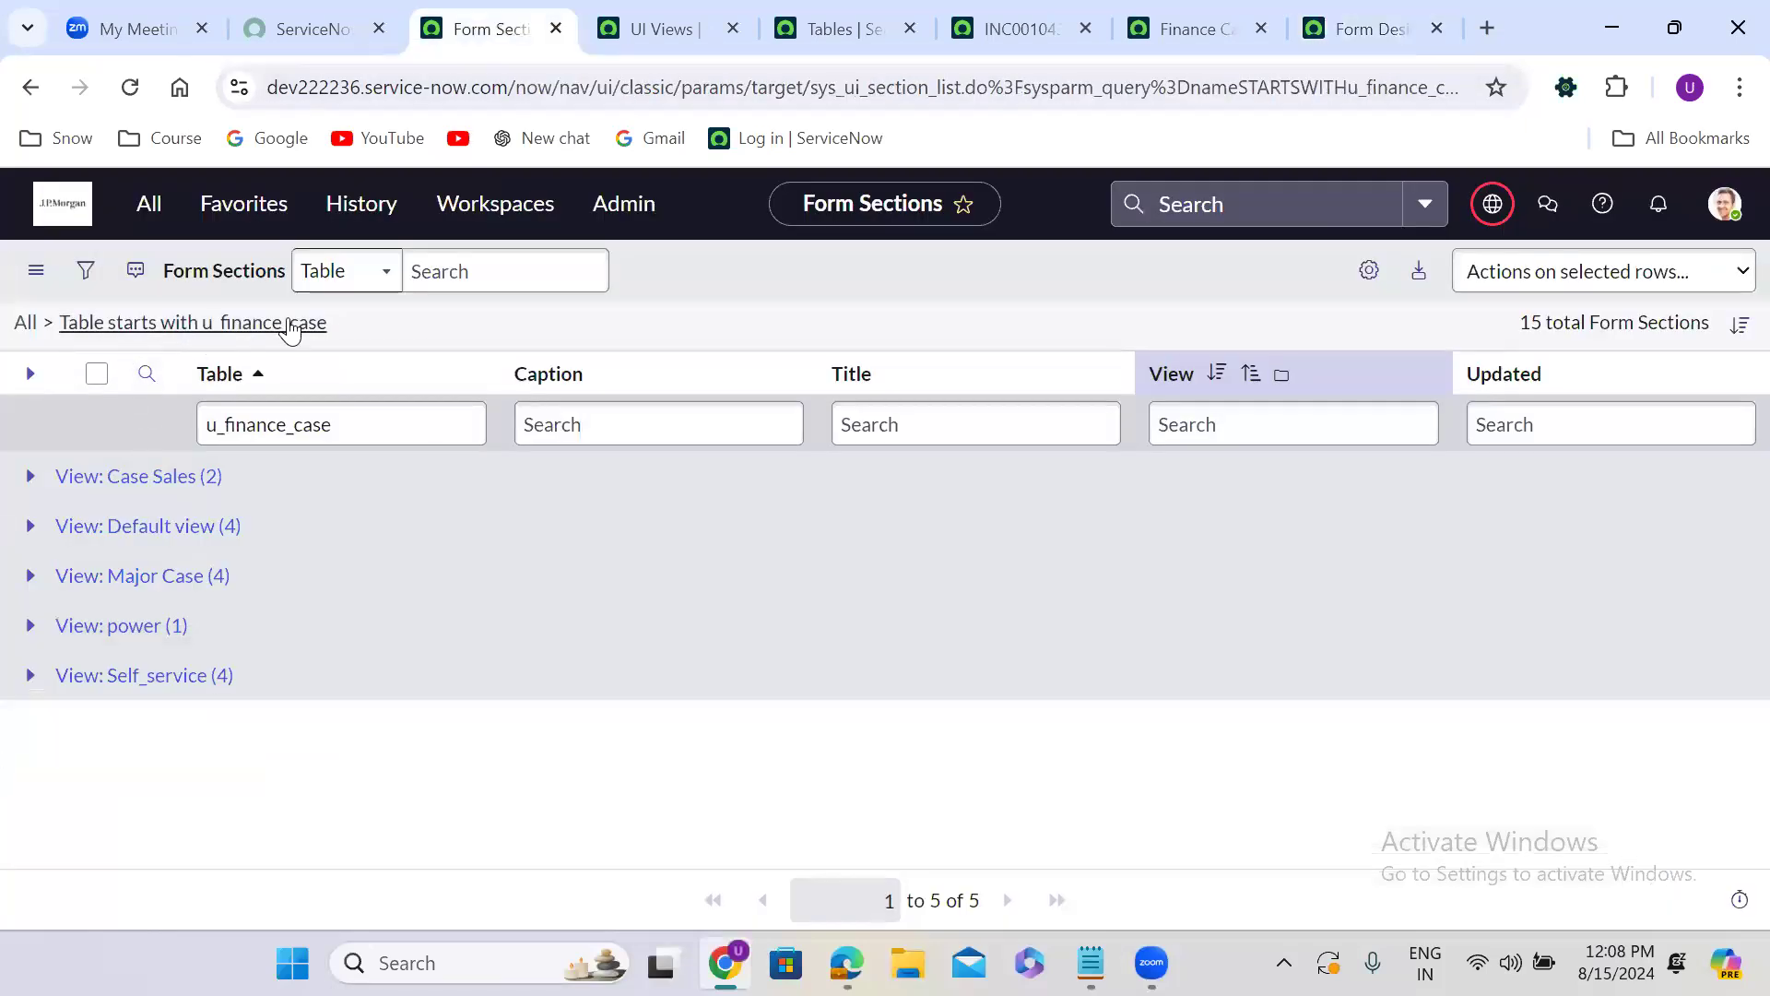
left_click(290, 324)
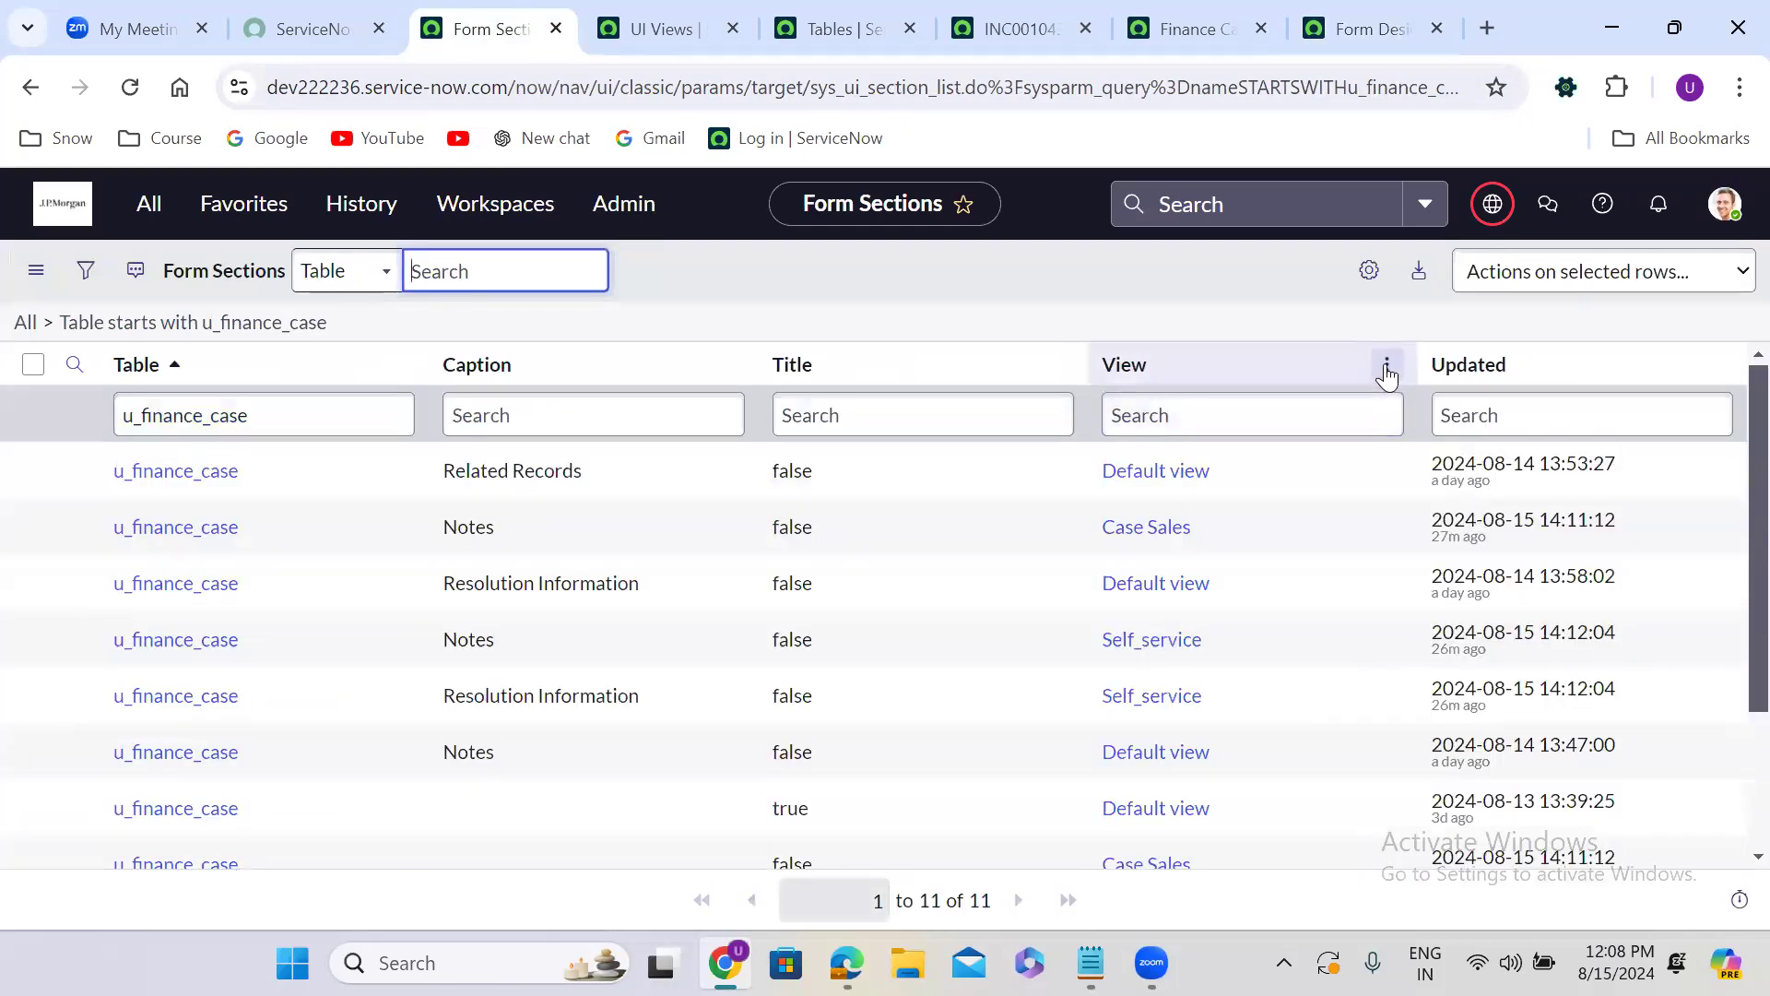
left_click(1386, 364)
left_click(1445, 483)
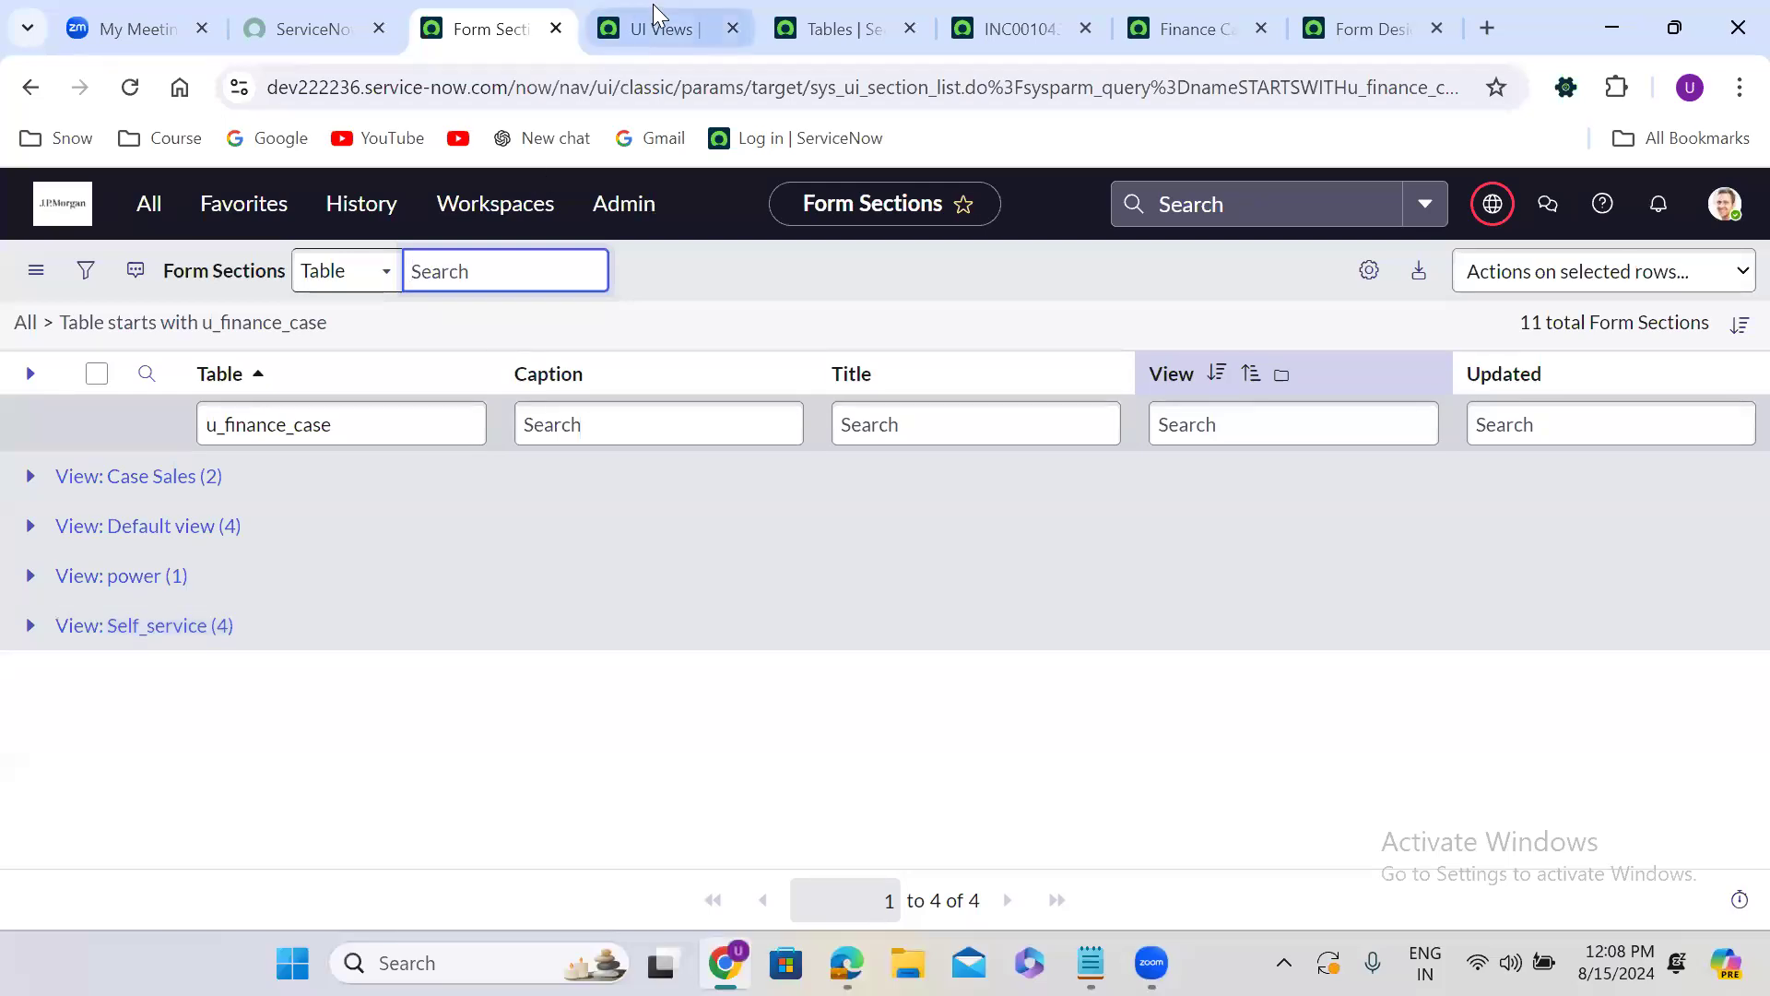
Return to the UI Views list and look at the available slash commands, closing them again.
left_click(660, 26)
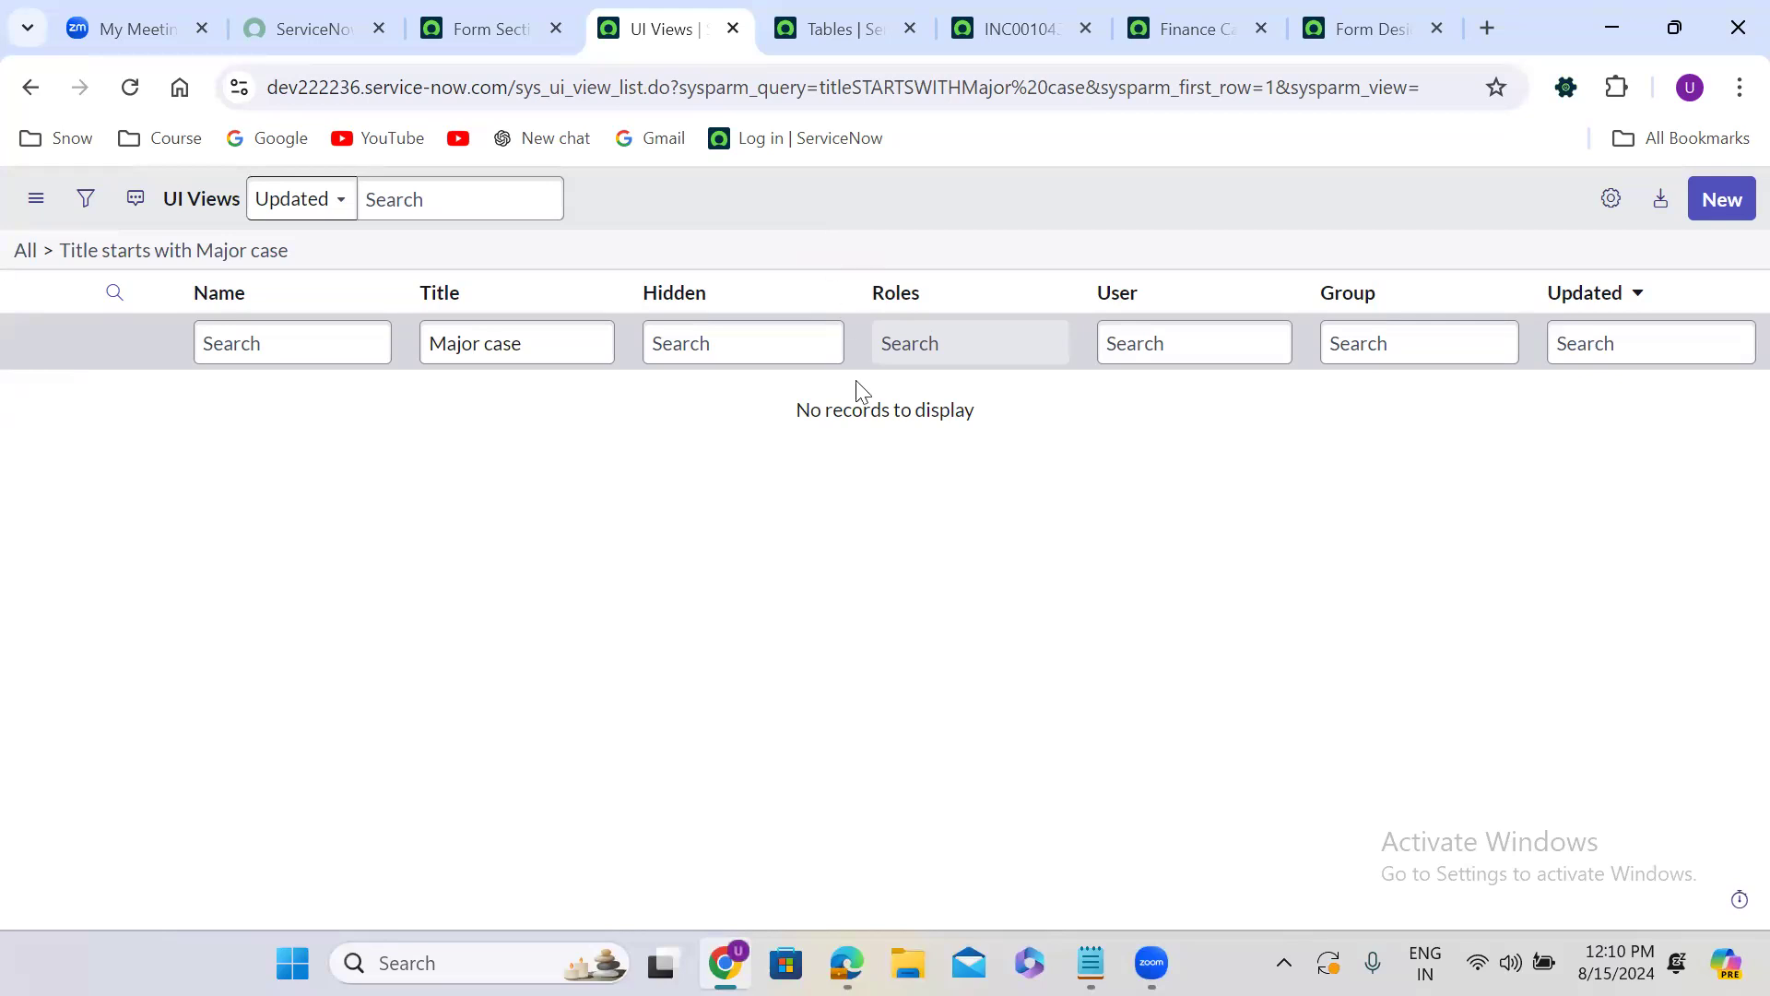
key("slash")
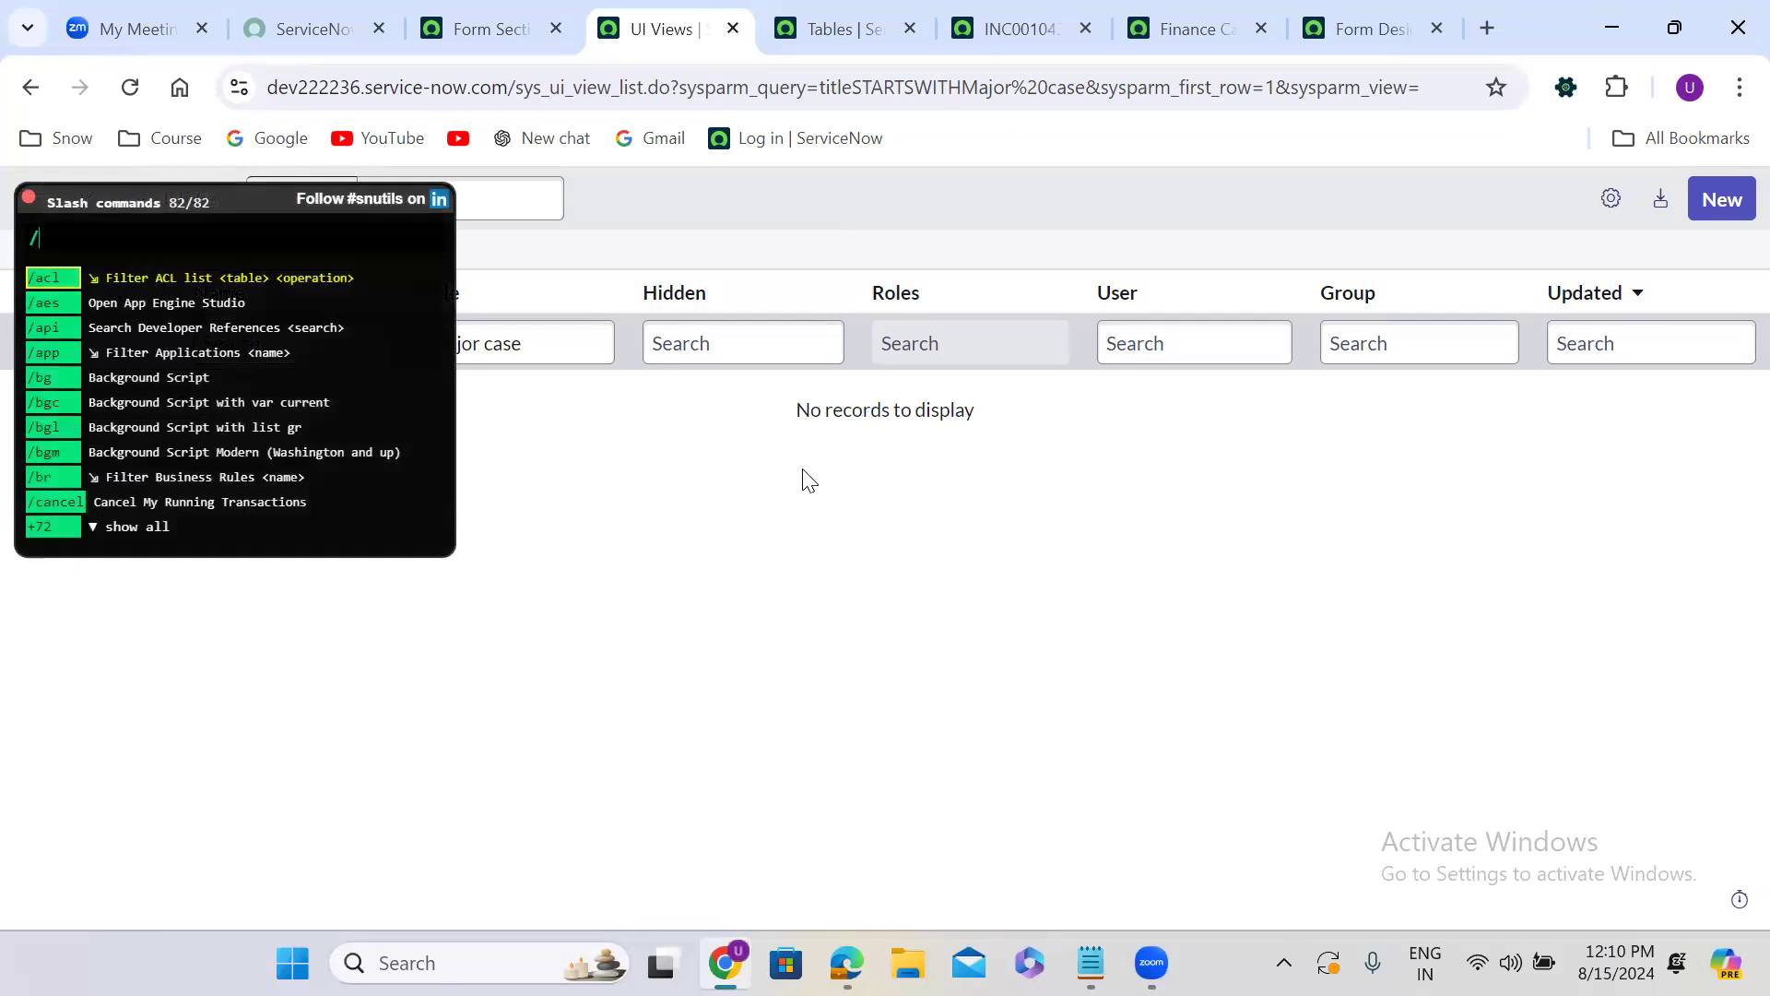
key("Escape")
key("slash")
key("Escape")
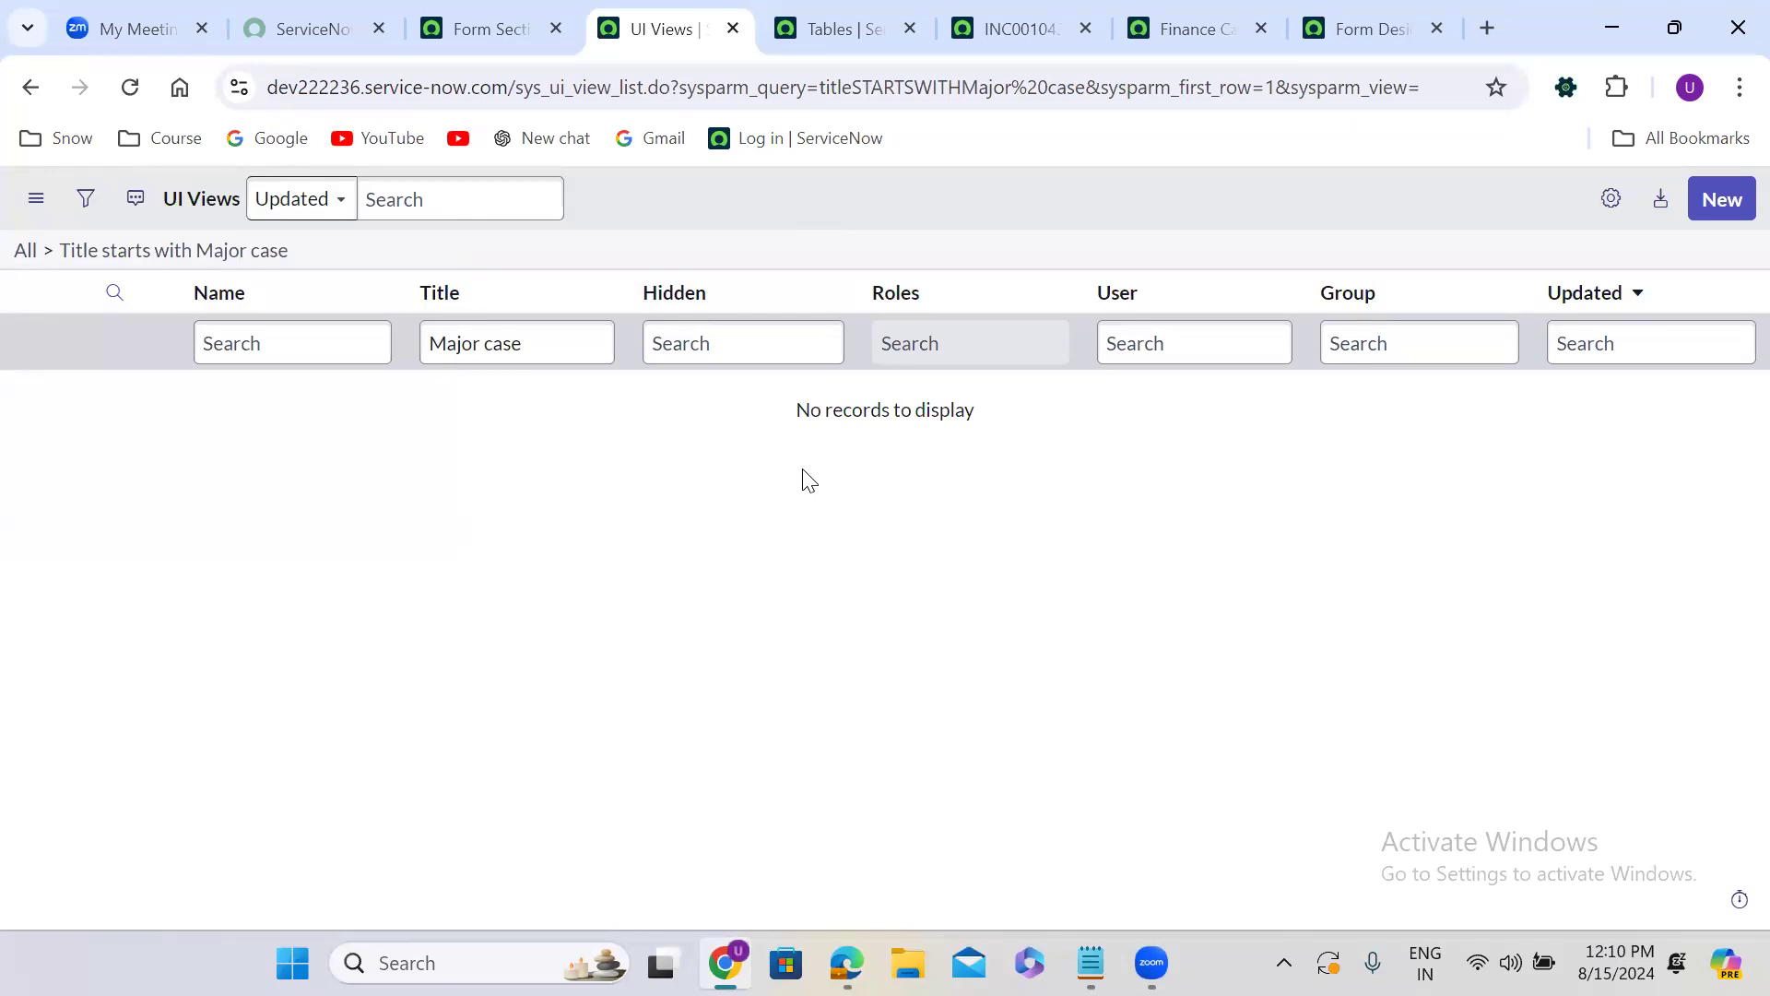